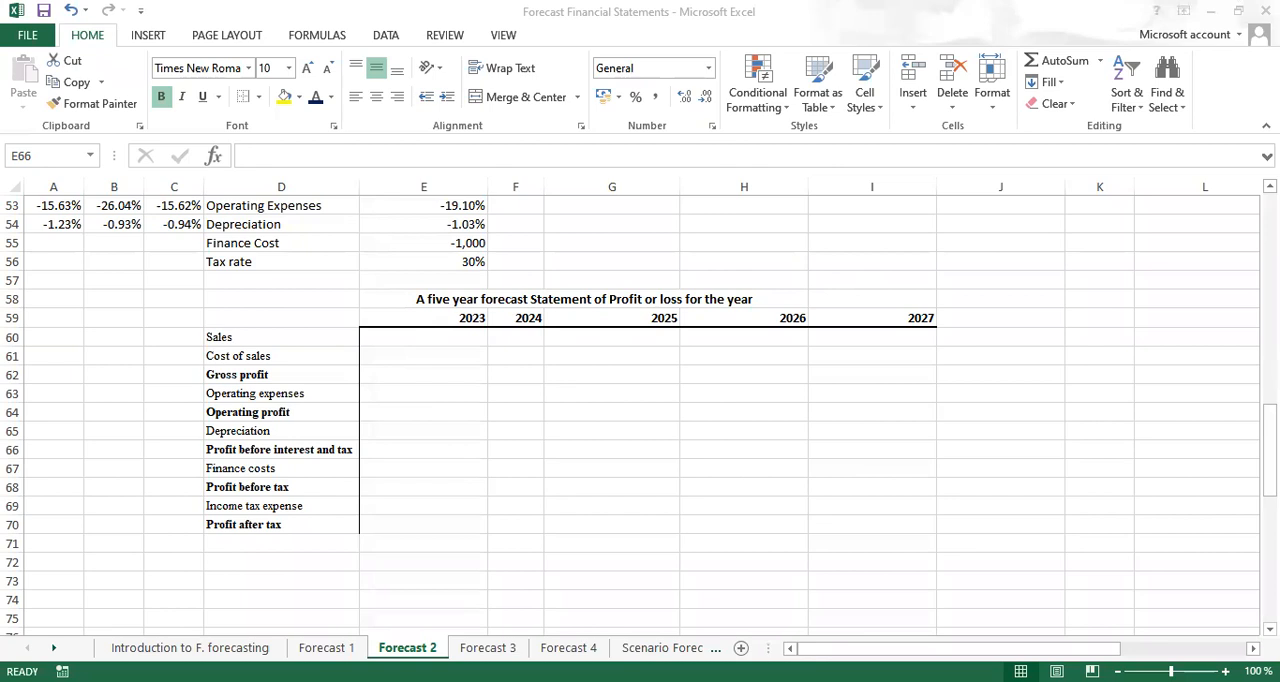
# Calculate 2023 sales in E60 with =$H$8*(1+E$51), based on the 2022 sales, and apply the Accounting format
pyautogui.scroll(3, 640, 417)
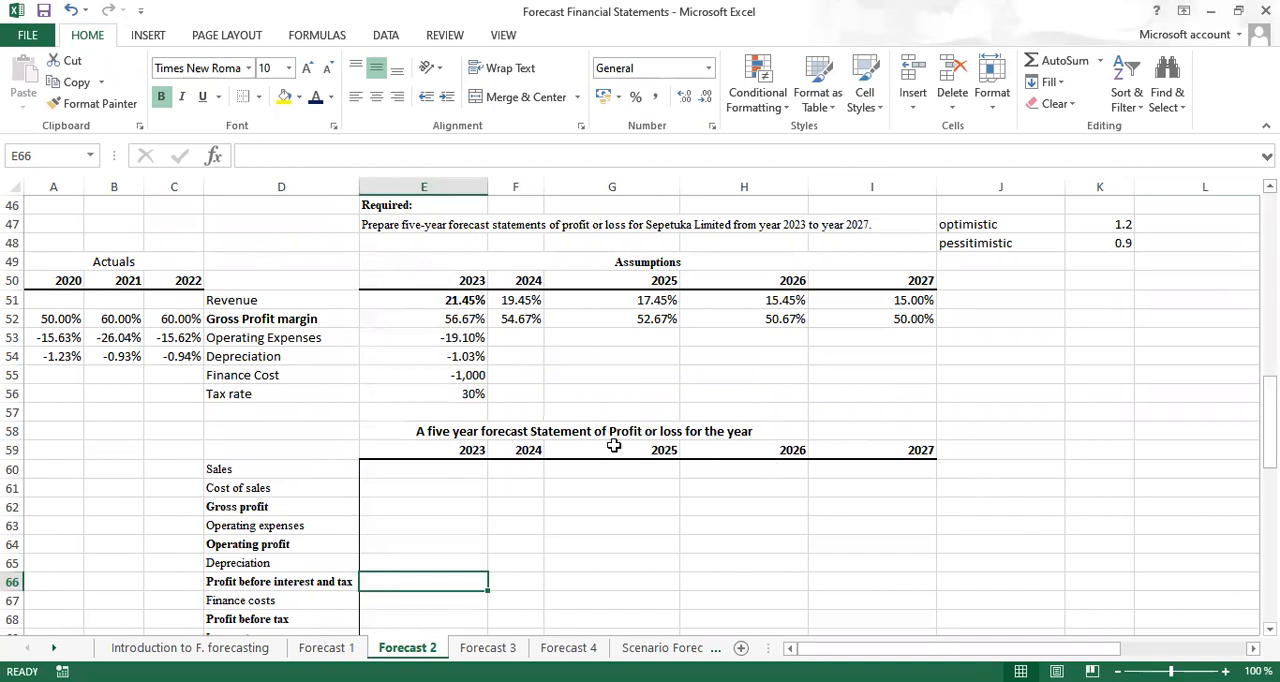
pyautogui.click(406, 473)
pyautogui.write('=')
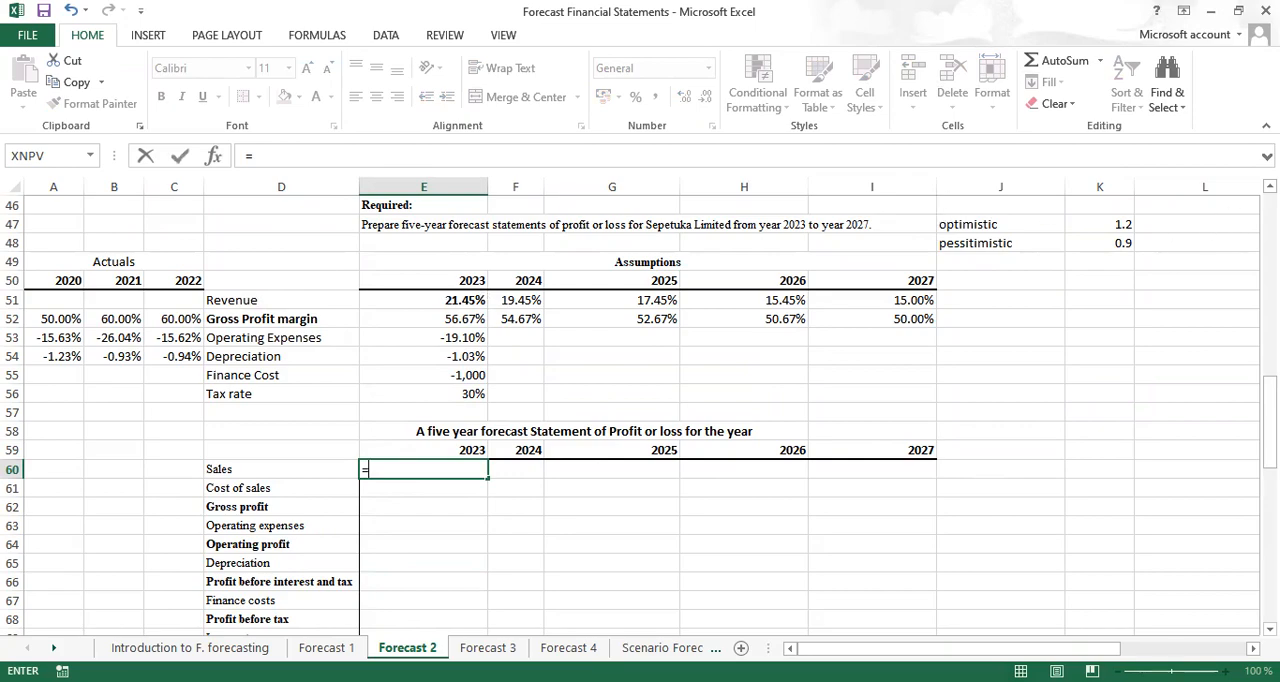
pyautogui.scroll(4, 640, 416)
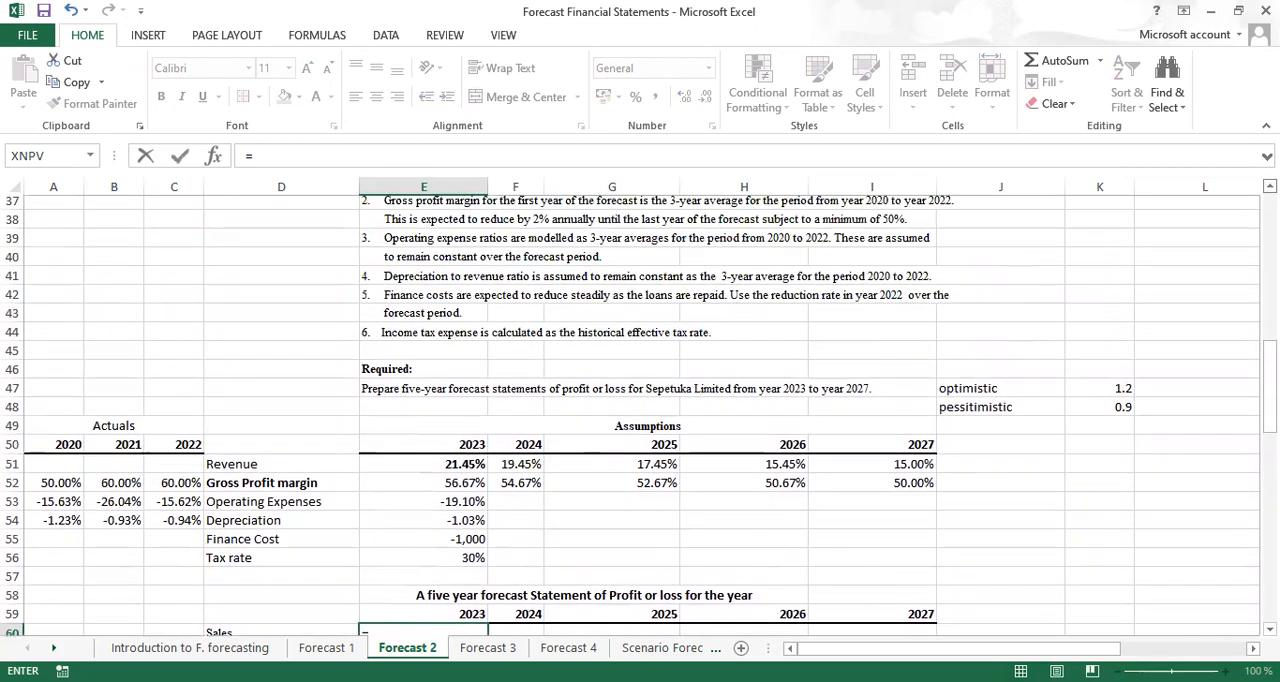
pyautogui.scroll(4, 640, 416)
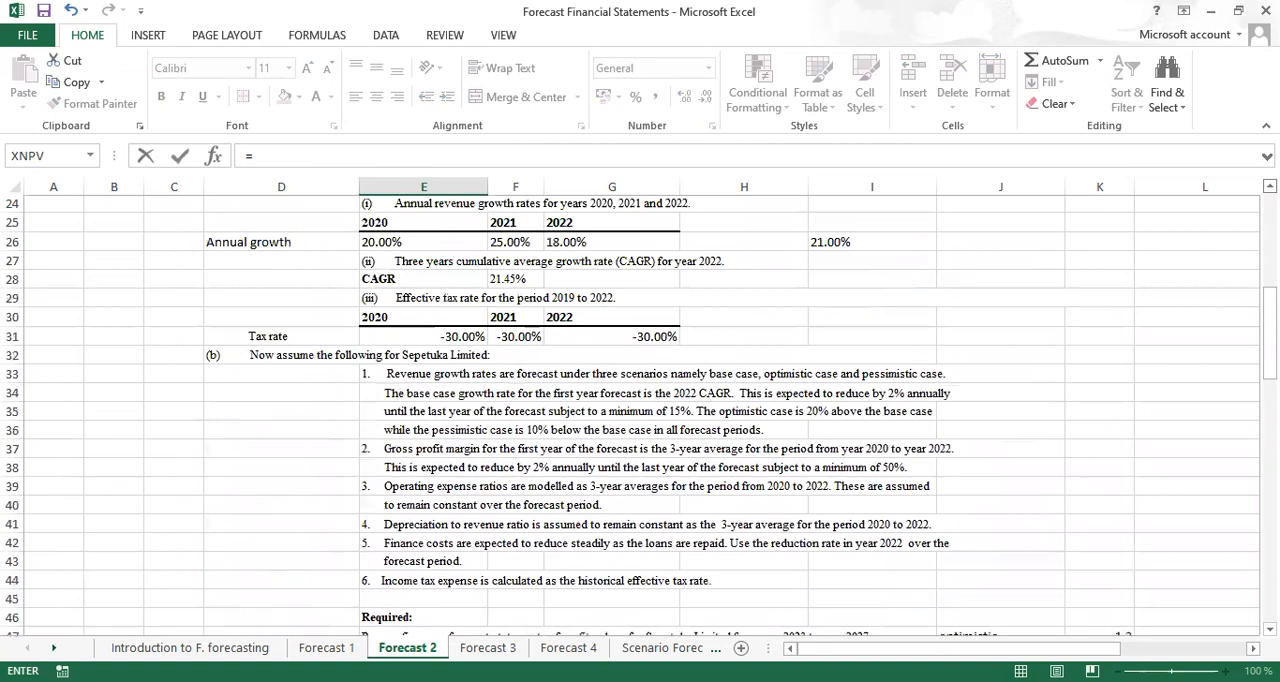
pyautogui.scroll(4, 640, 416)
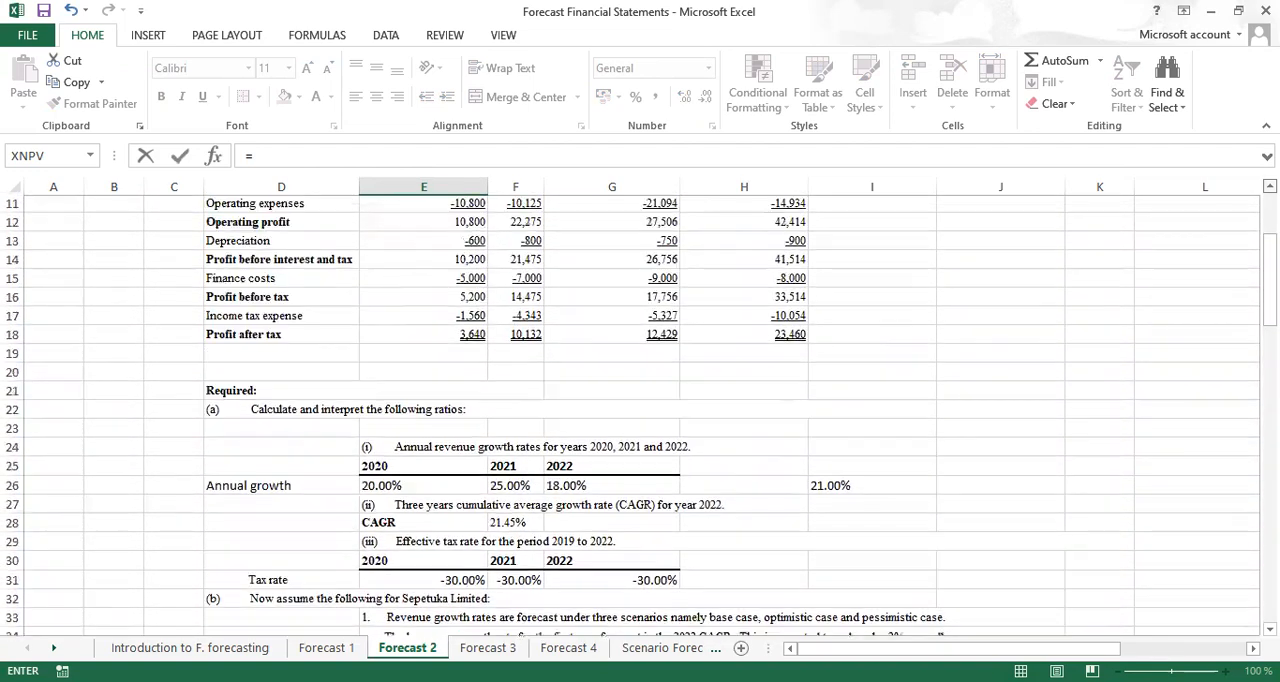
pyautogui.scroll(2, 640, 416)
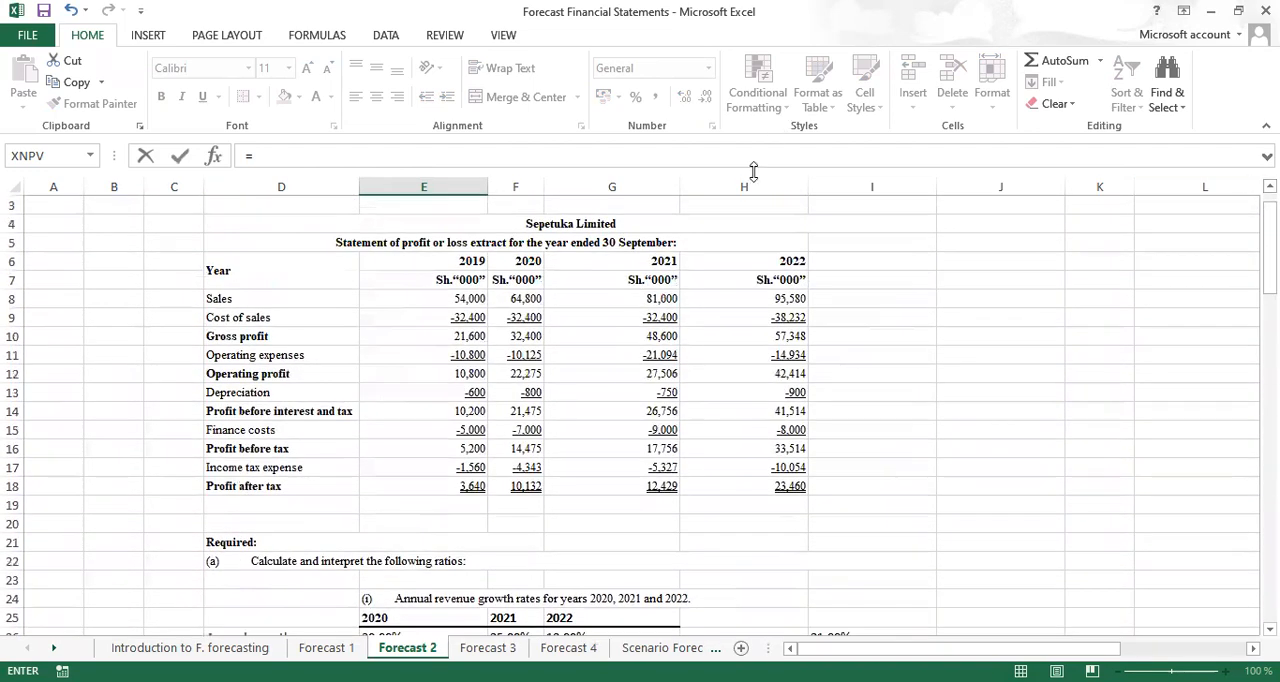
pyautogui.click(767, 298)
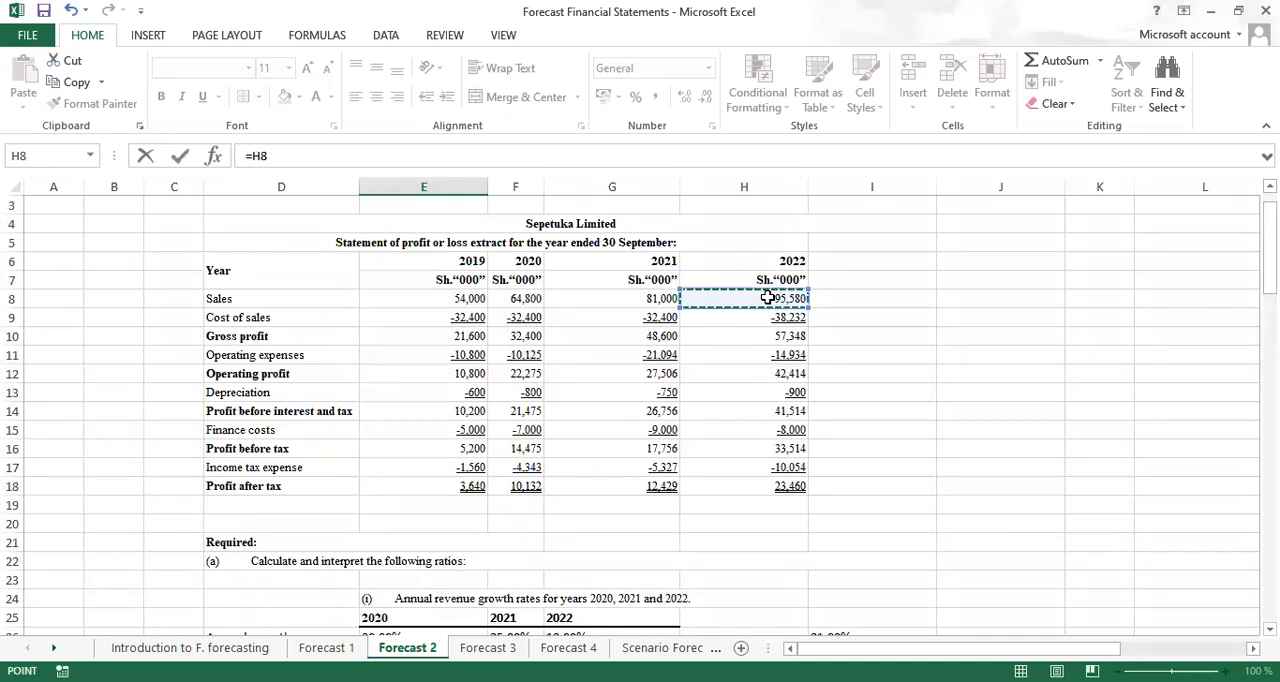
pyautogui.press('F4')
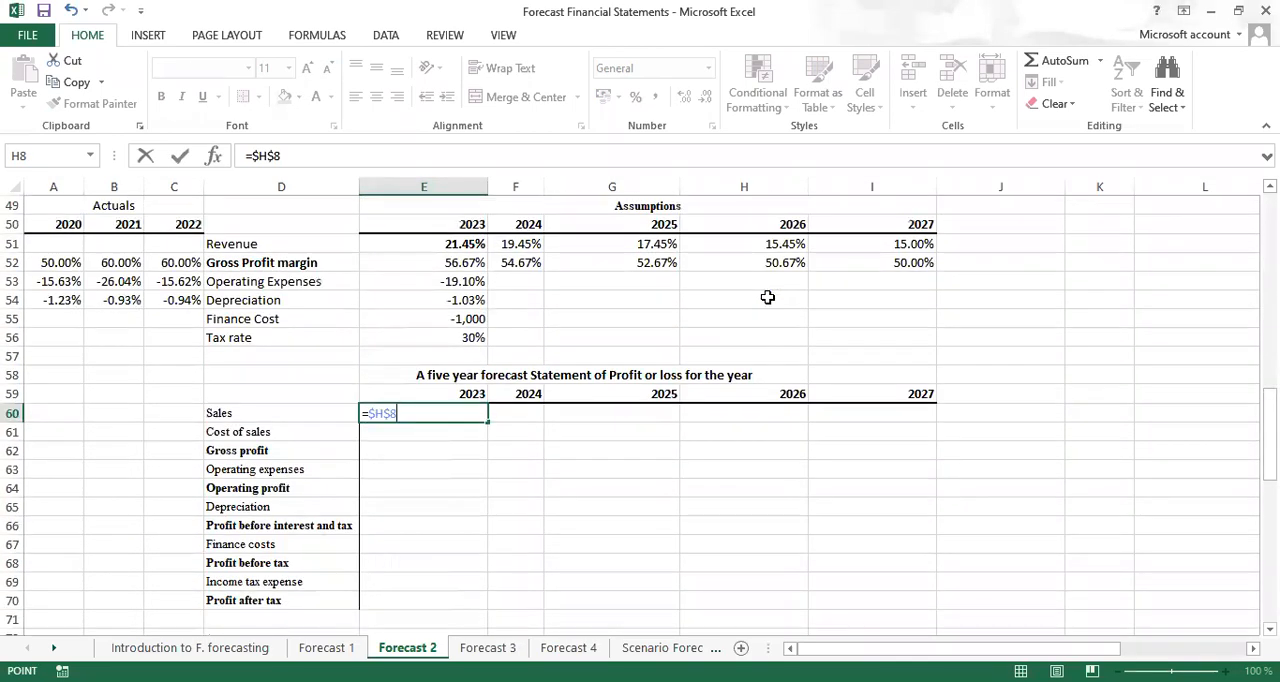
pyautogui.write('*')
pyautogui.click(451, 245)
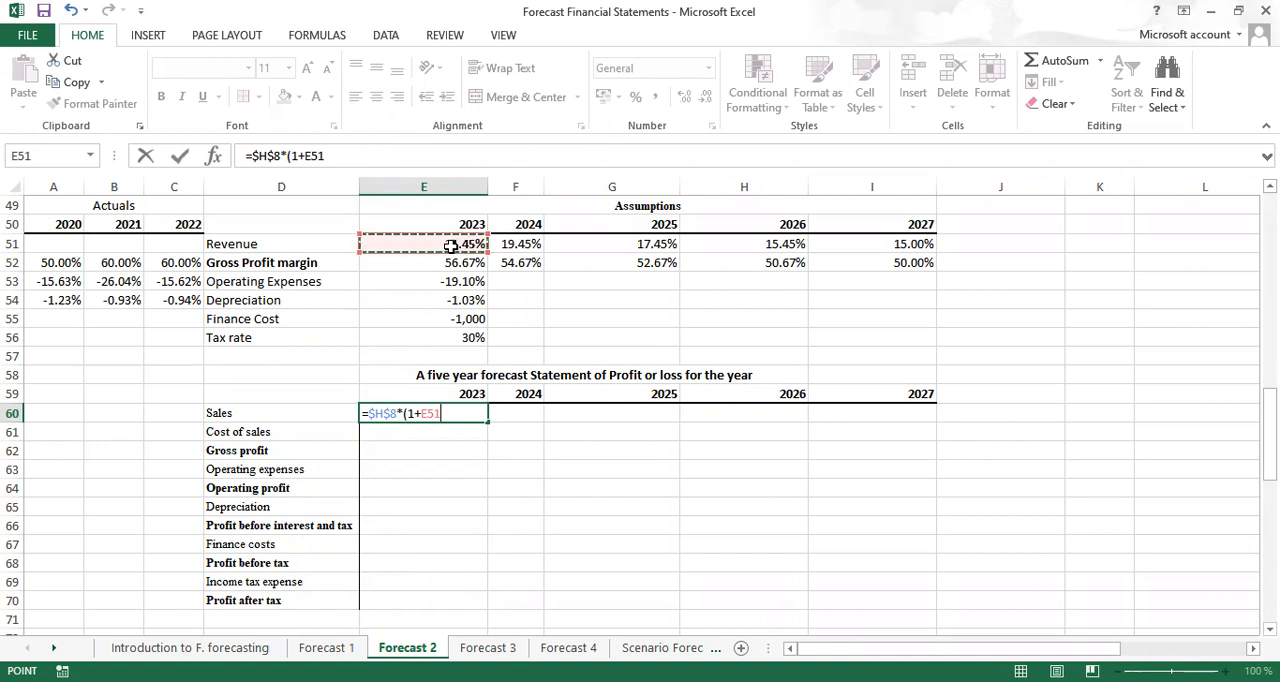
pyautogui.press('F4')
pyautogui.press('F4')
pyautogui.click(466, 421)
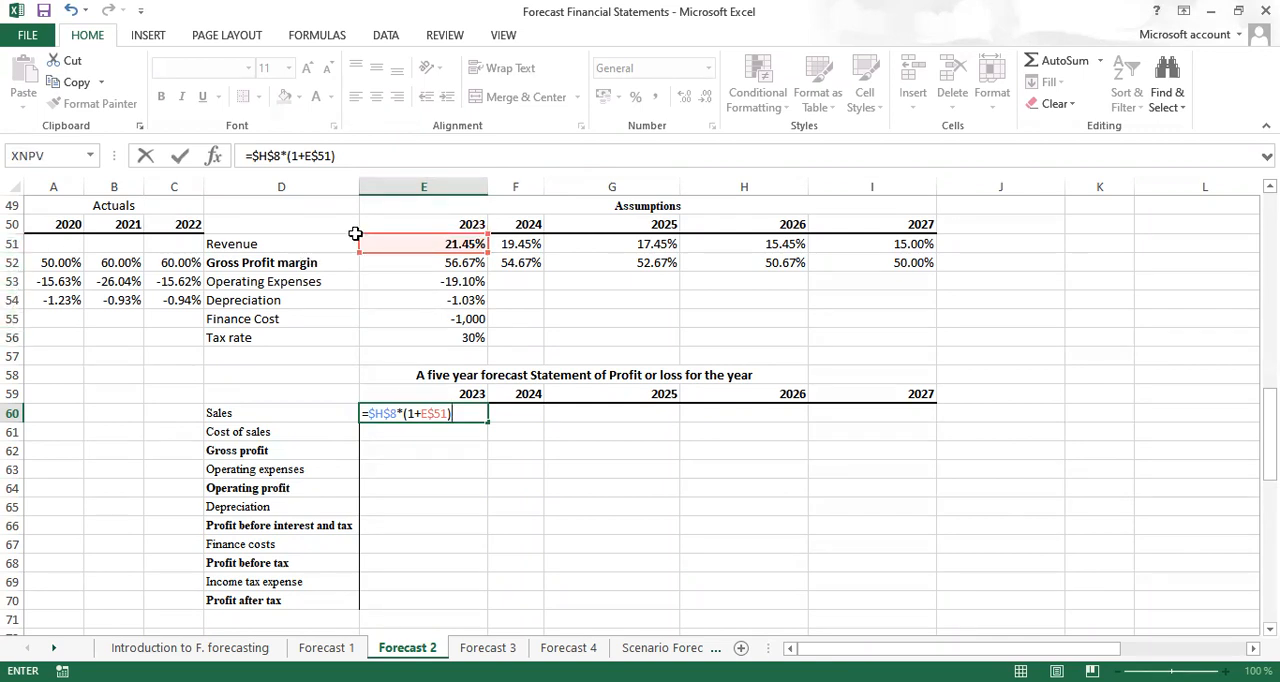
pyautogui.hotkey('ctrl', 'Return')
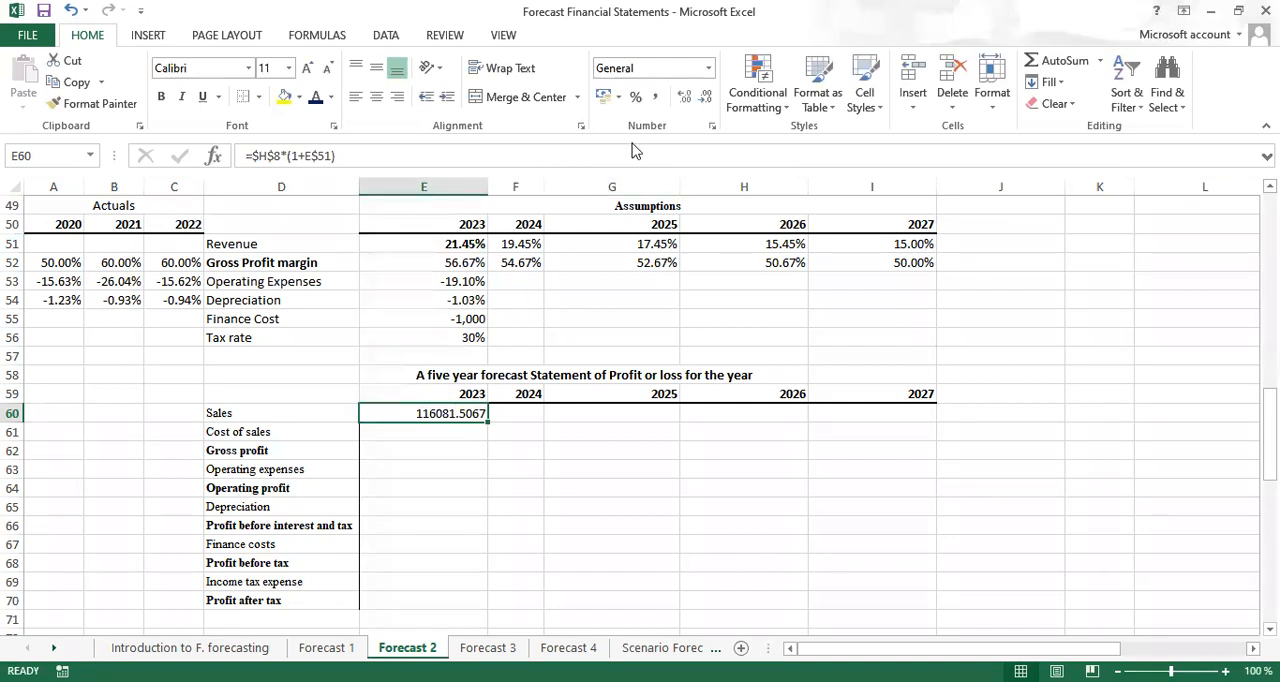
pyautogui.click(605, 100)
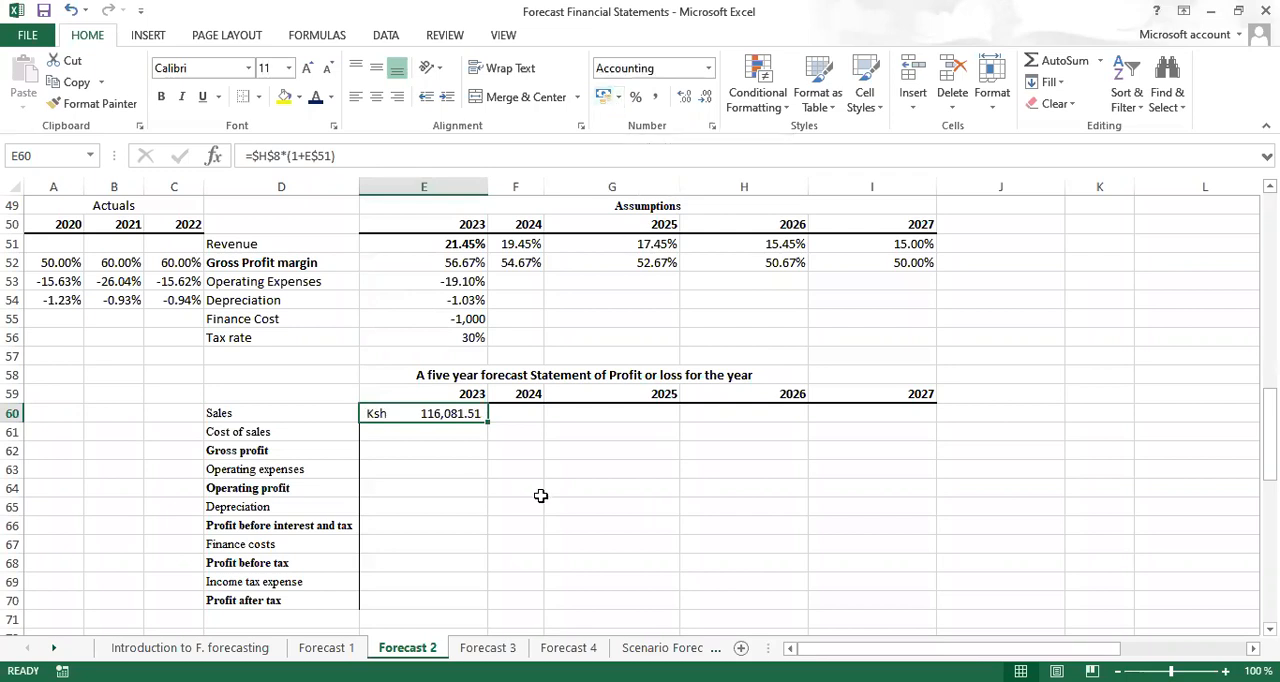
# Calculate 2024 sales in F60 with =E60*(1+F$51) and apply the Accounting format
pyautogui.click(518, 413)
pyautogui.write('=')
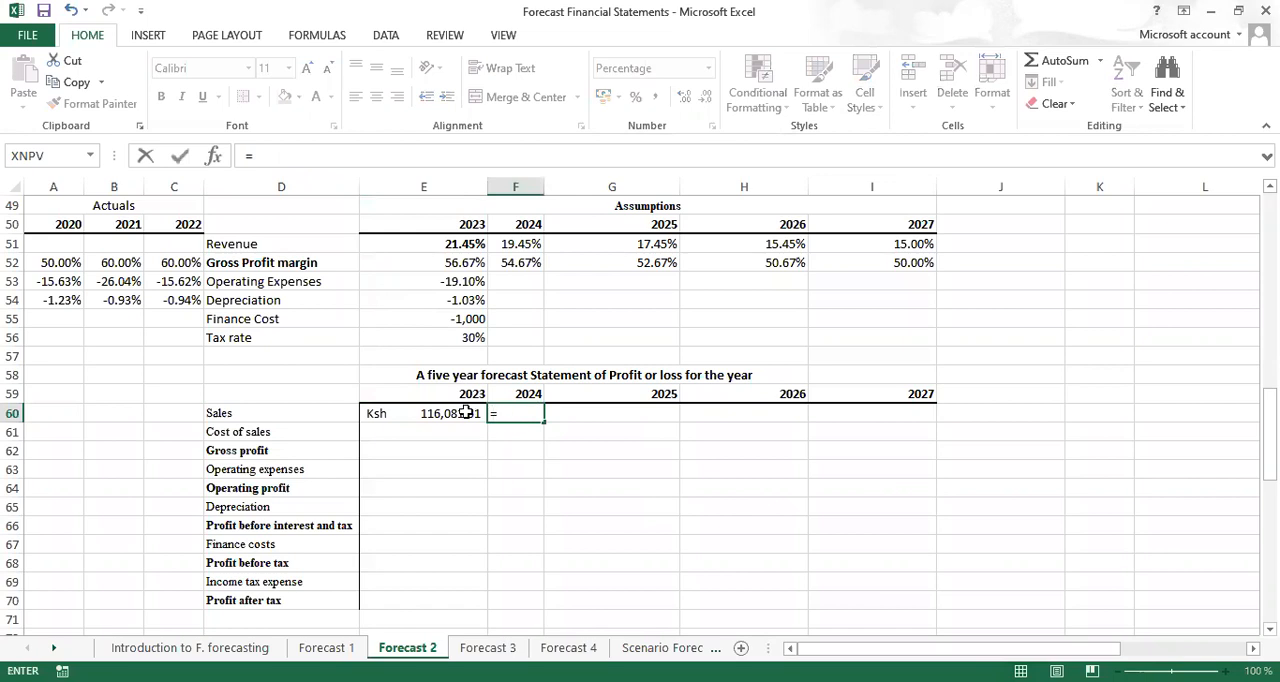
pyautogui.click(418, 413)
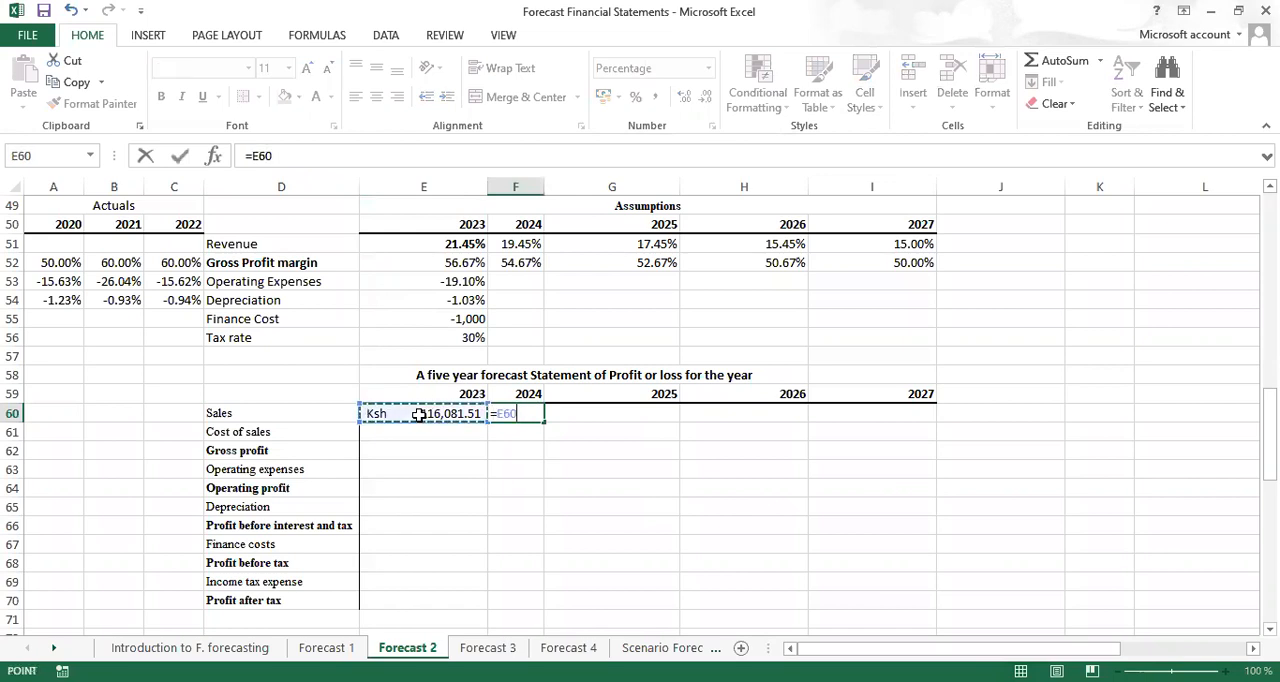
pyautogui.write('*')
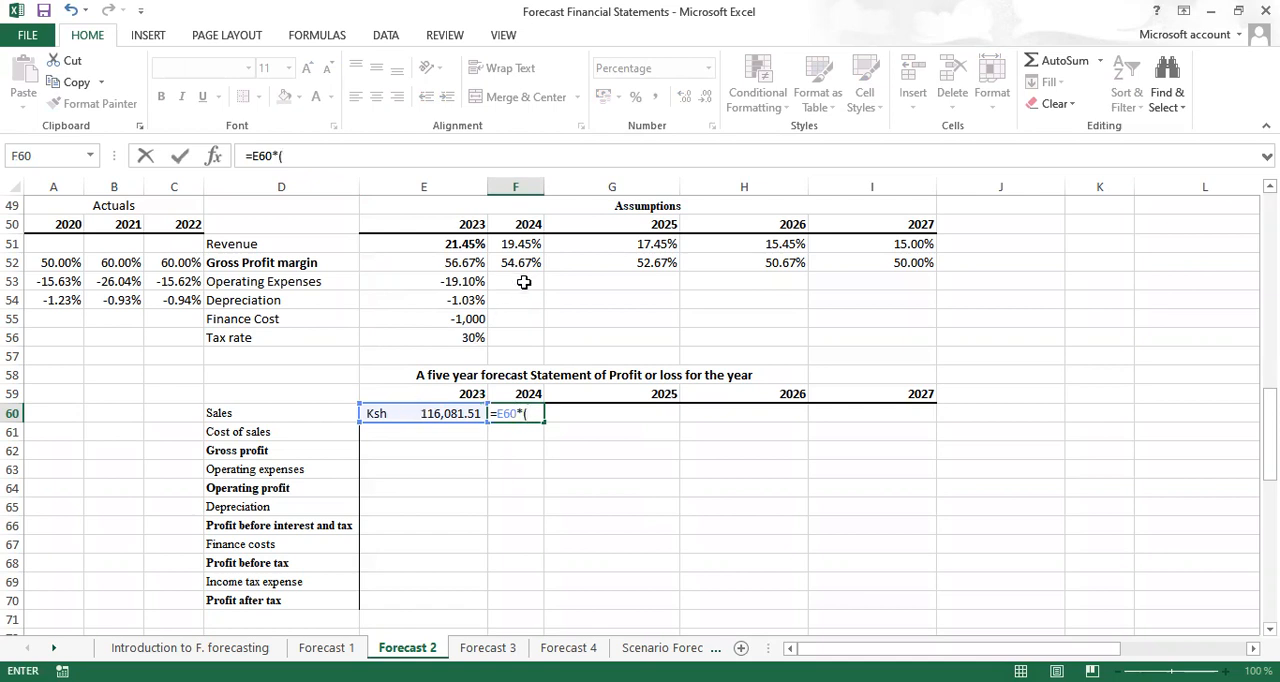
pyautogui.write('(1+')
pyautogui.click(521, 246)
pyautogui.press('F4')
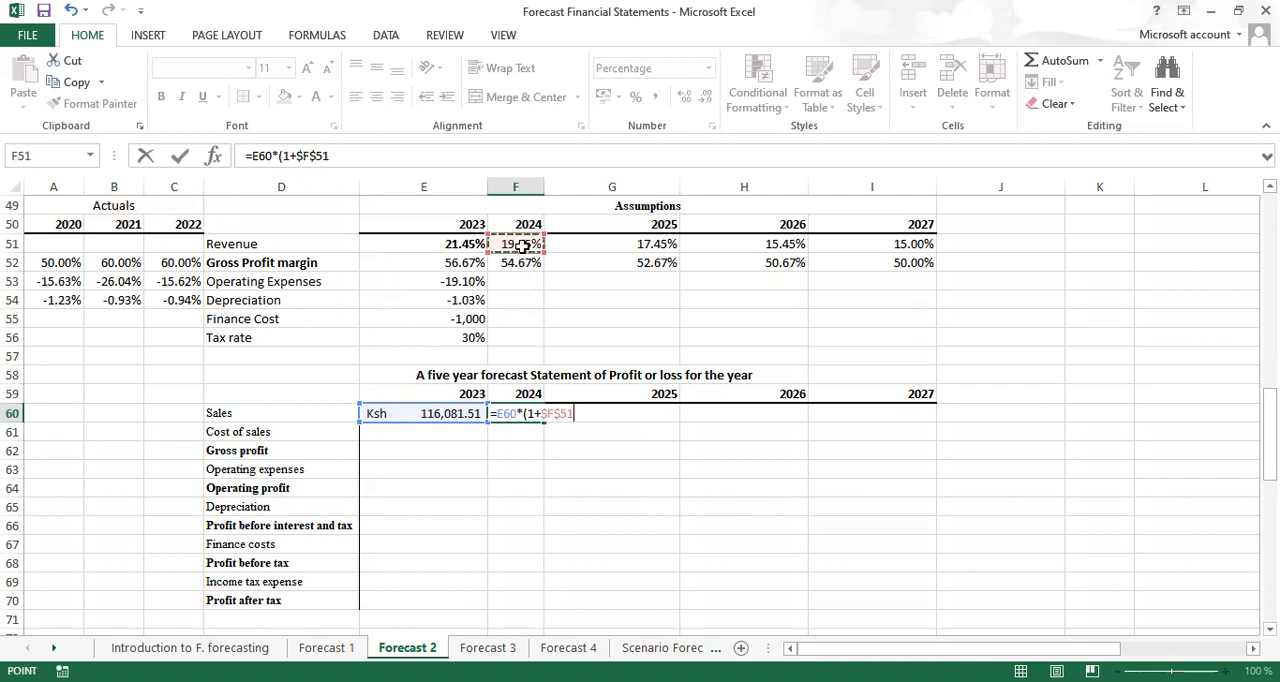
pyautogui.press('F4')
pyautogui.write(')')
pyautogui.hotkey('ctrl', 'Return')
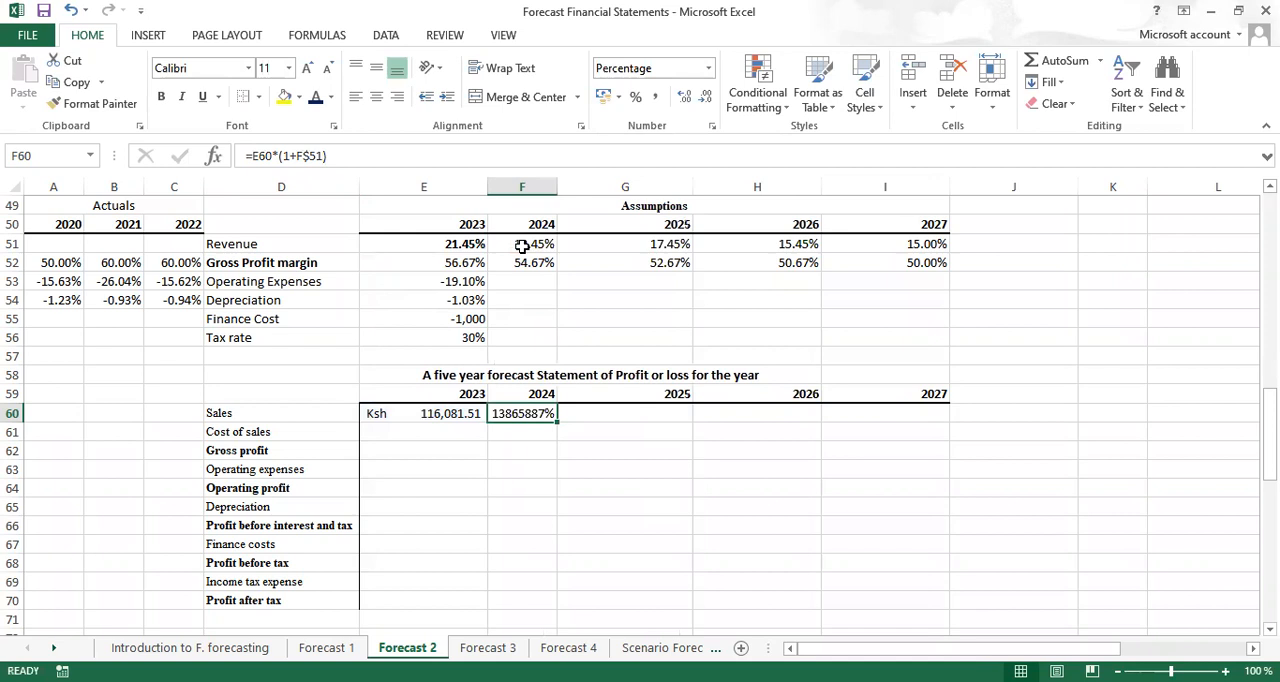
pyautogui.click(605, 97)
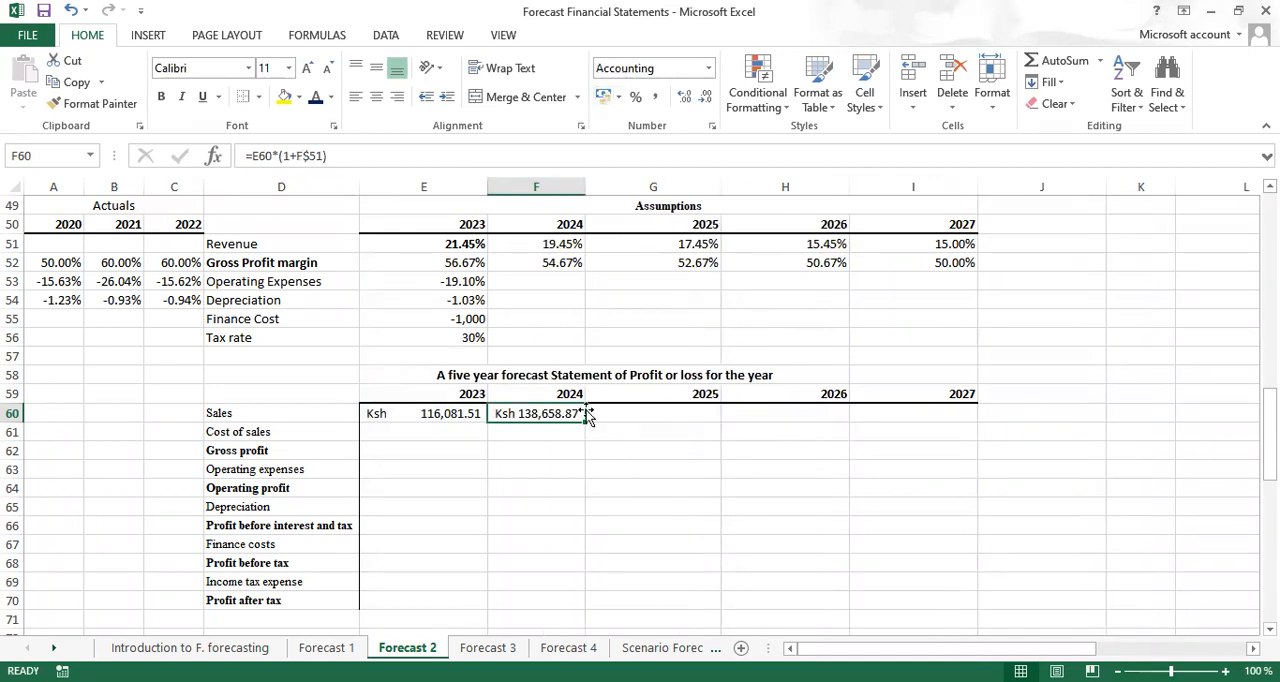
# Fill the 2024 sales formula from F60 across to 2027 in I60
pyautogui.moveTo(612, 462); pyautogui.dragTo(554, 518)
pyautogui.click(554, 518)
pyautogui.click(520, 416)
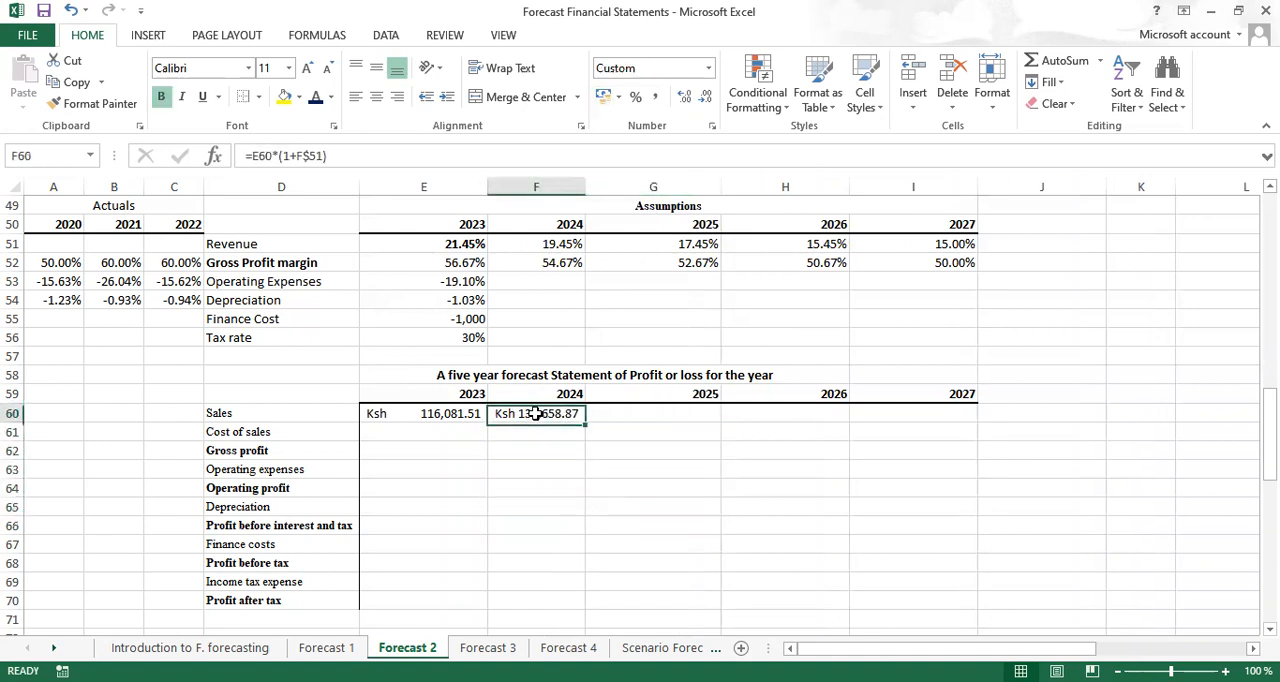
pyautogui.moveTo(585, 422); pyautogui.dragTo(950, 427)
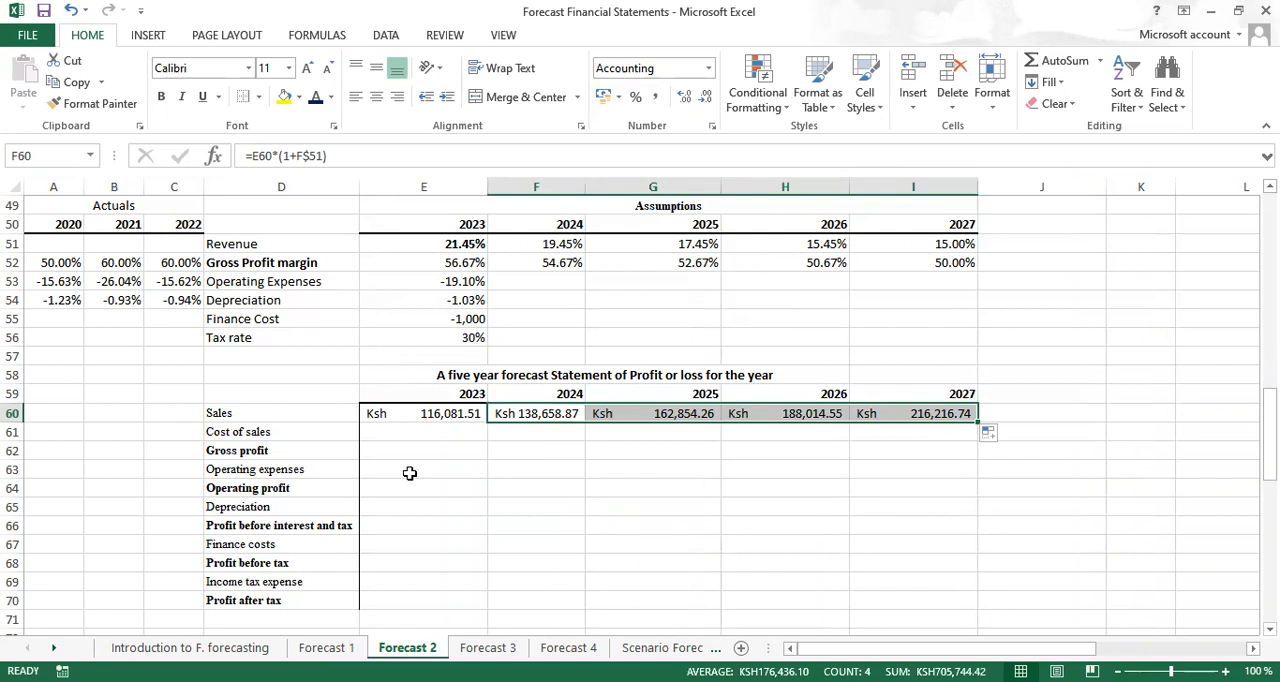
# Calculate 2023 gross profit in E62 with =E60*E$52, in bold, and fill it across to 2027 in I62
pyautogui.click(383, 452)
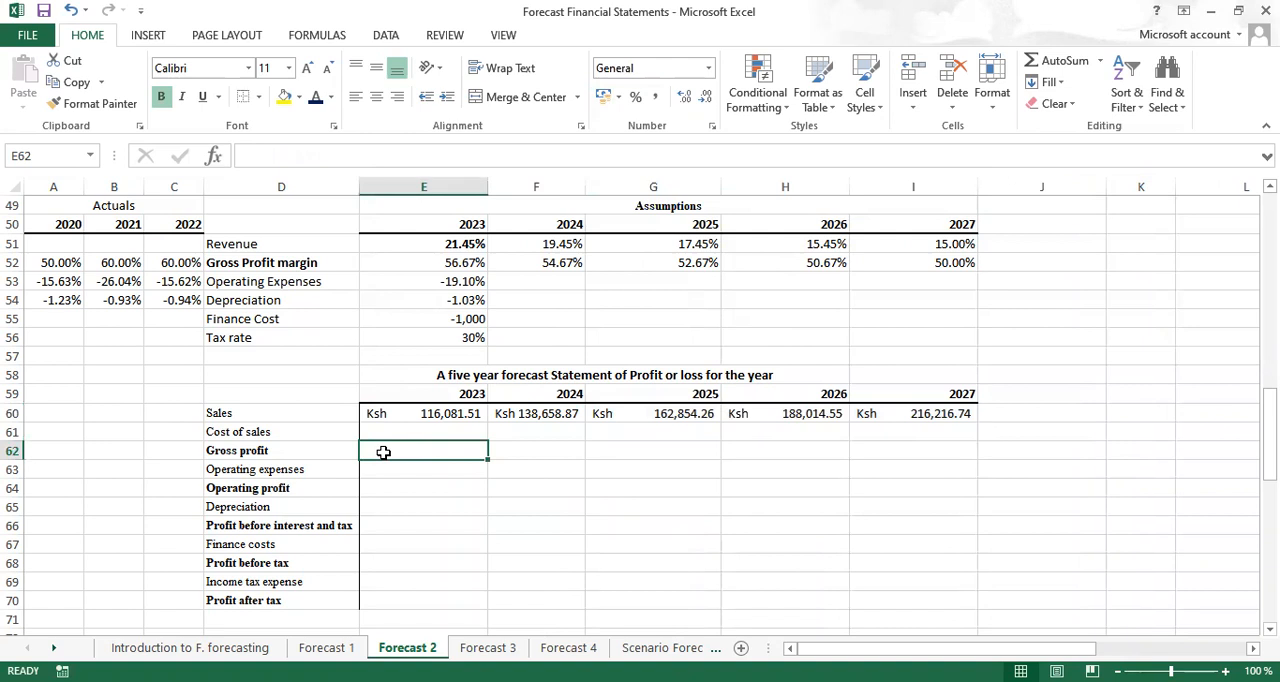
pyautogui.hotkey('ctrl', 'b')
pyautogui.write('=')
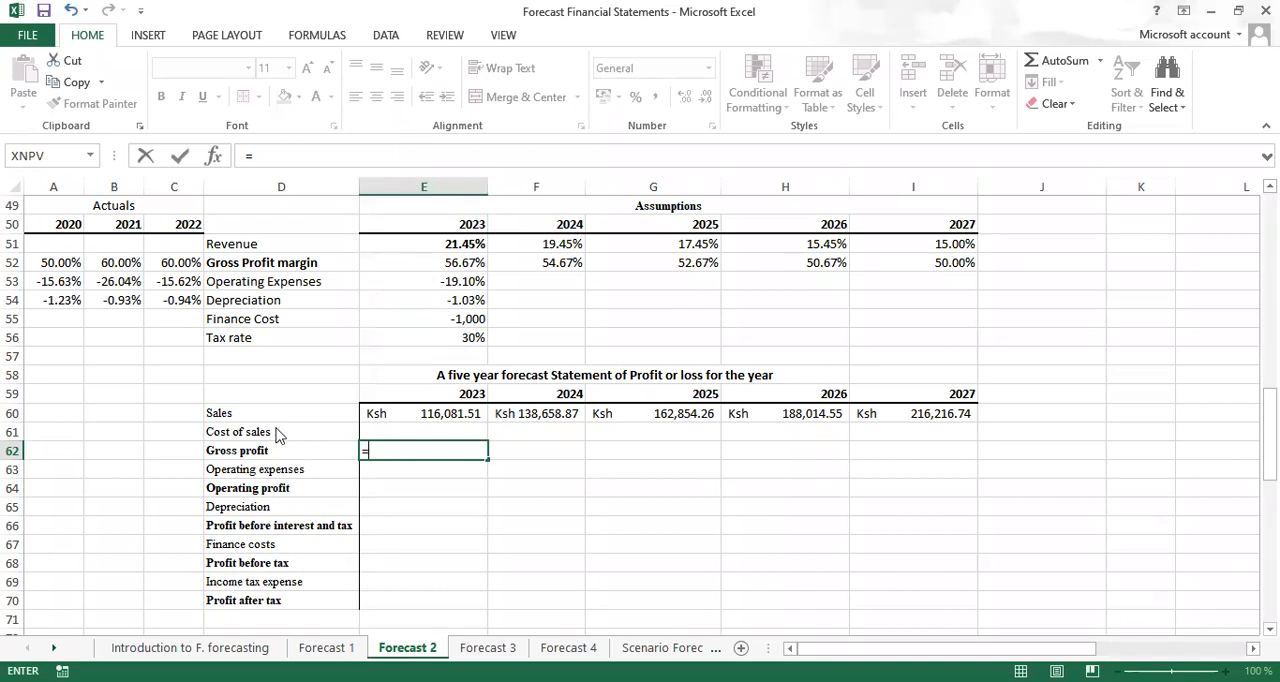
pyautogui.click(384, 453)
pyautogui.click(411, 413)
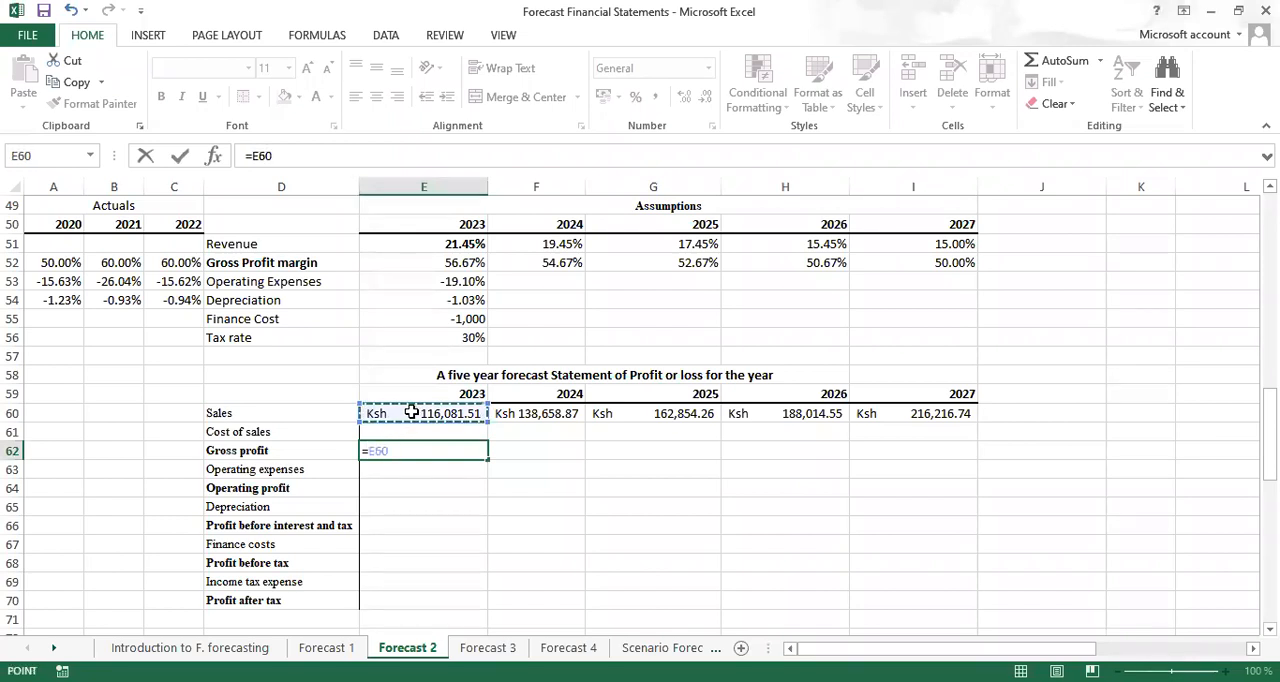
pyautogui.write('*')
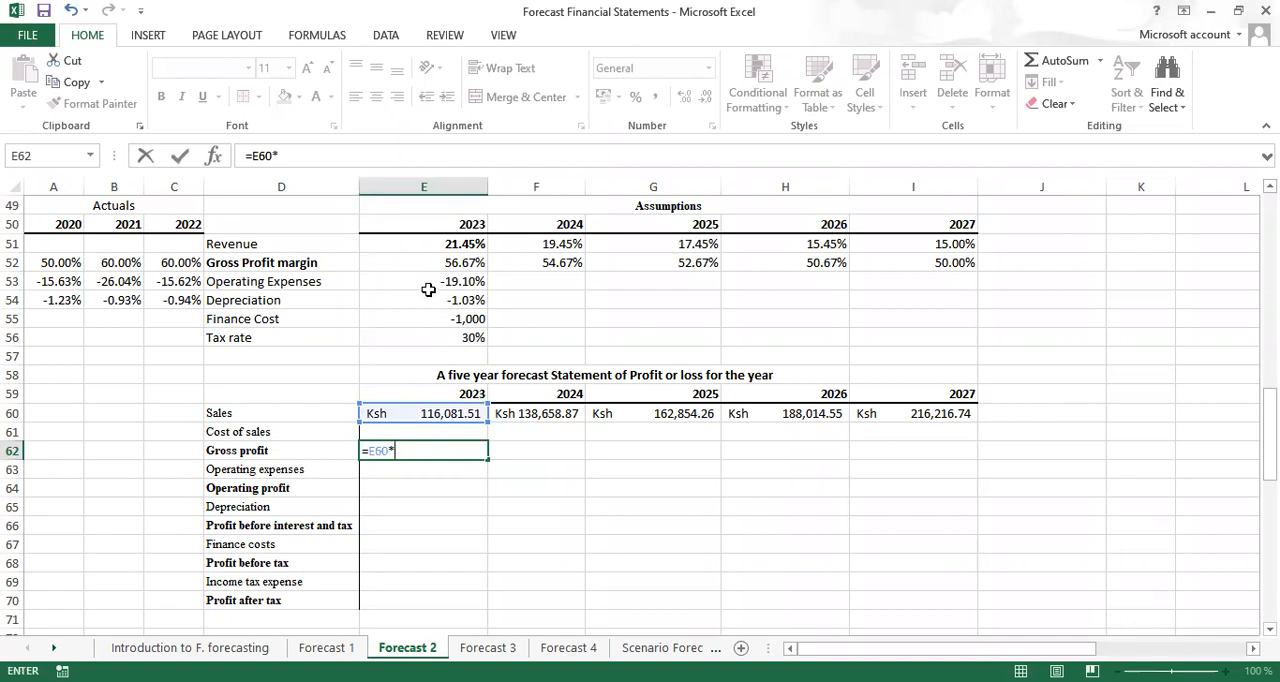
pyautogui.click(447, 263)
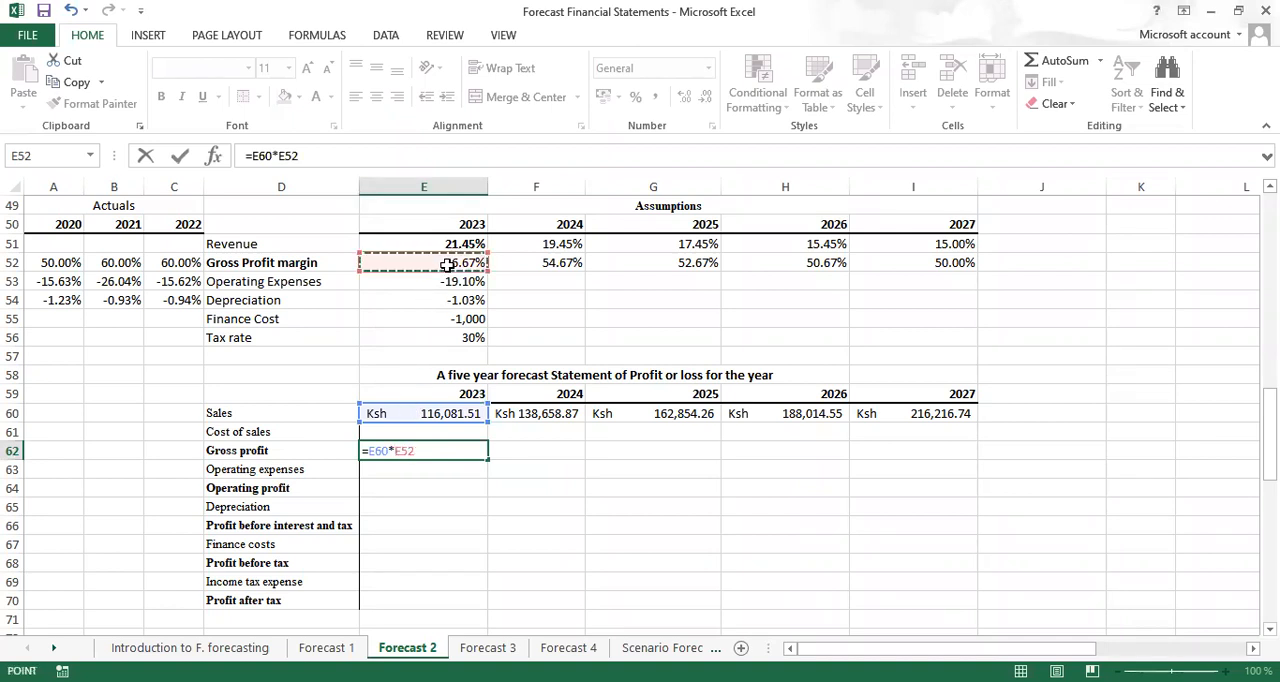
pyautogui.press('F4')
pyautogui.press('F4')
pyautogui.hotkey('ctrl', 'Return')
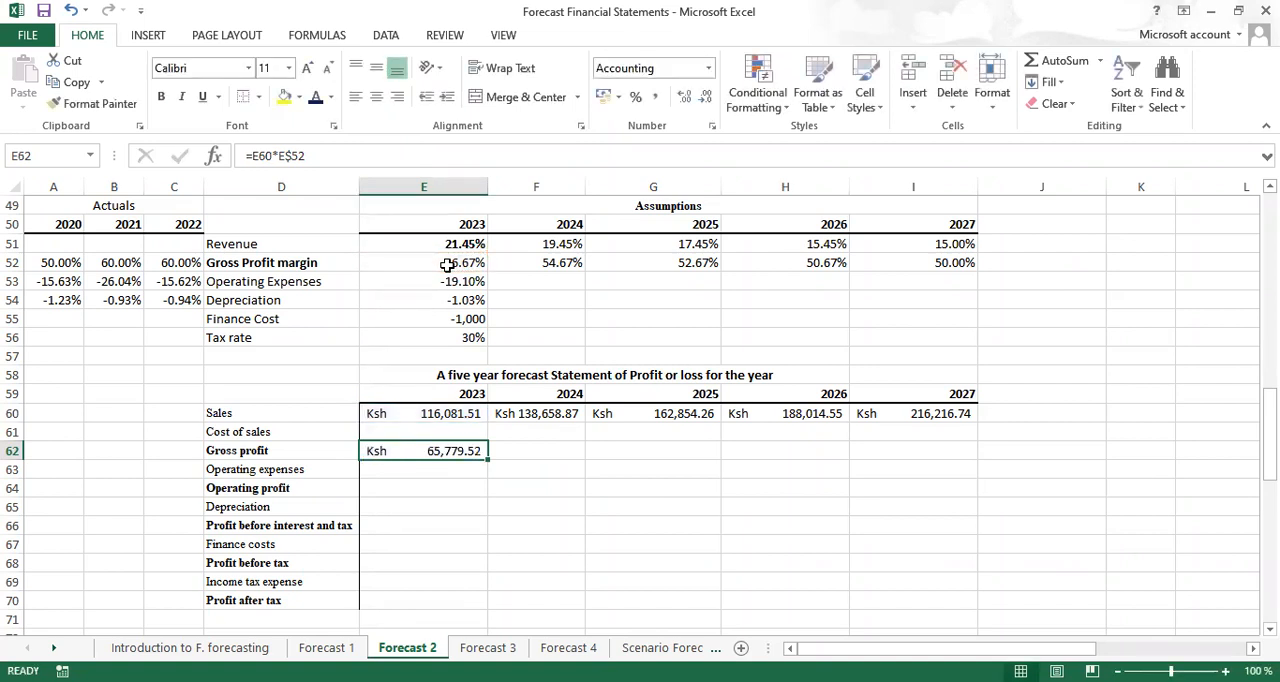
pyautogui.hotkey('ctrl', 'b')
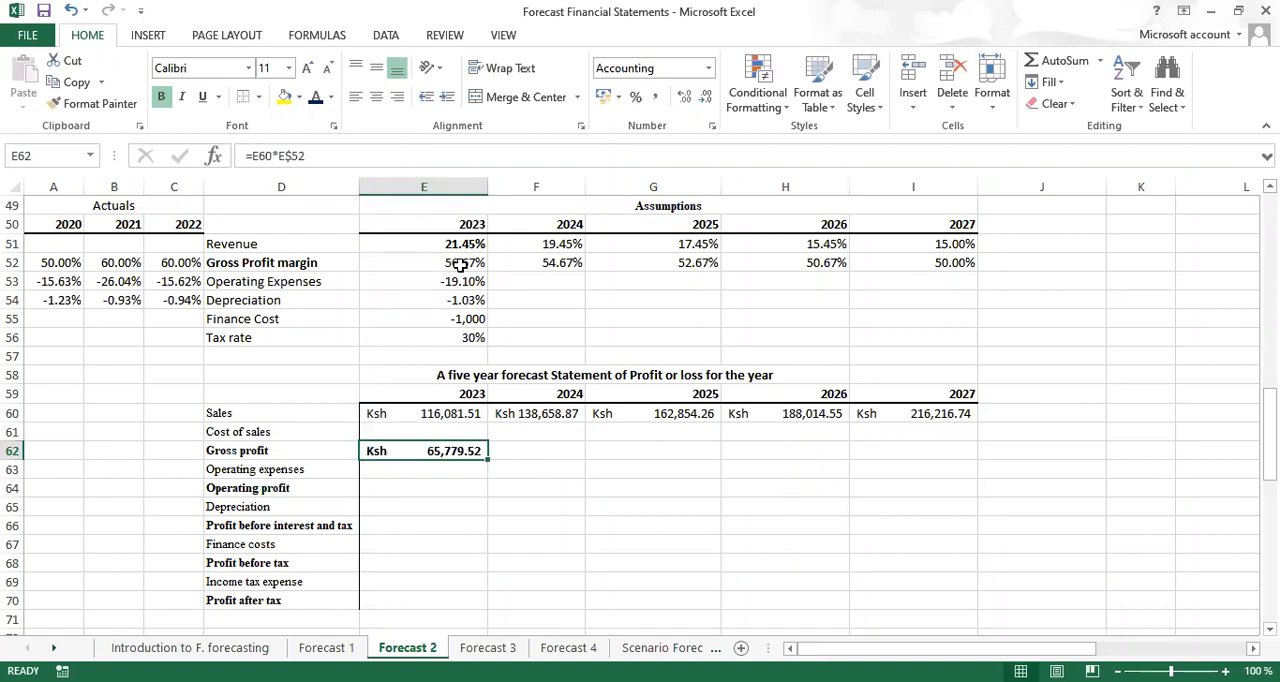
pyautogui.moveTo(488, 458); pyautogui.dragTo(955, 479)
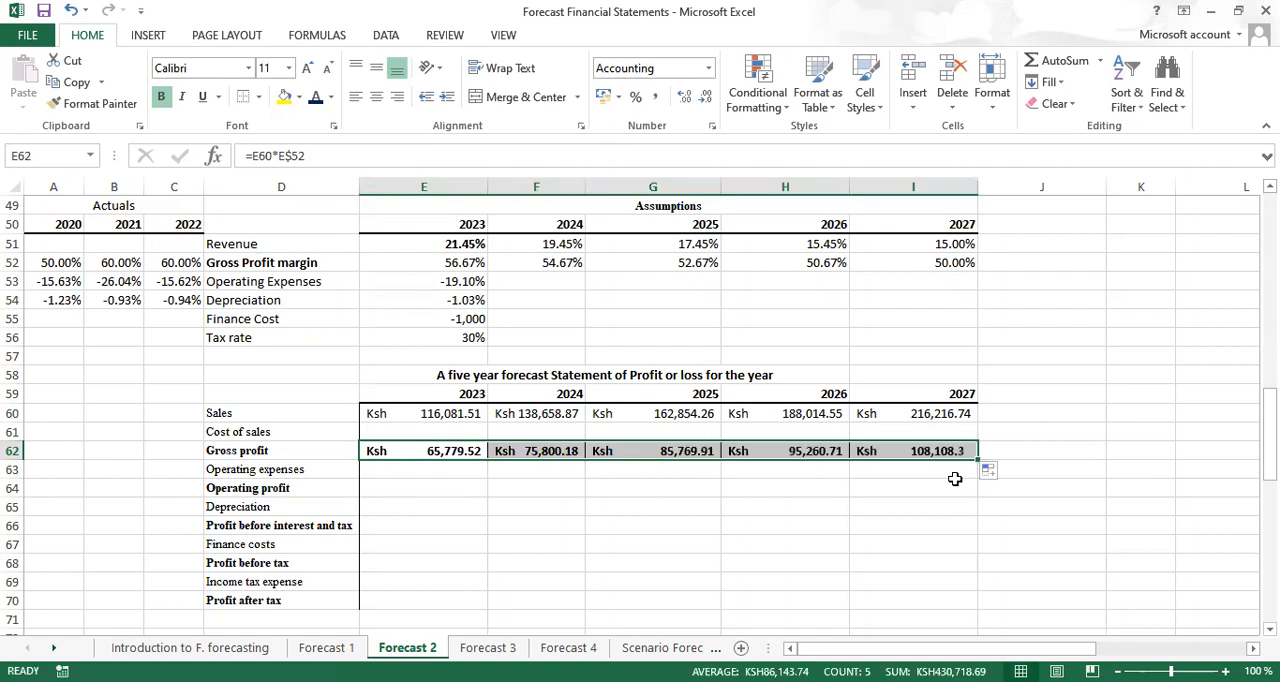
# Calculate 2023 cost of sales in E61 with =E62-E60 and fill it across to 2027 in I61
pyautogui.click(413, 432)
pyautogui.write('=')
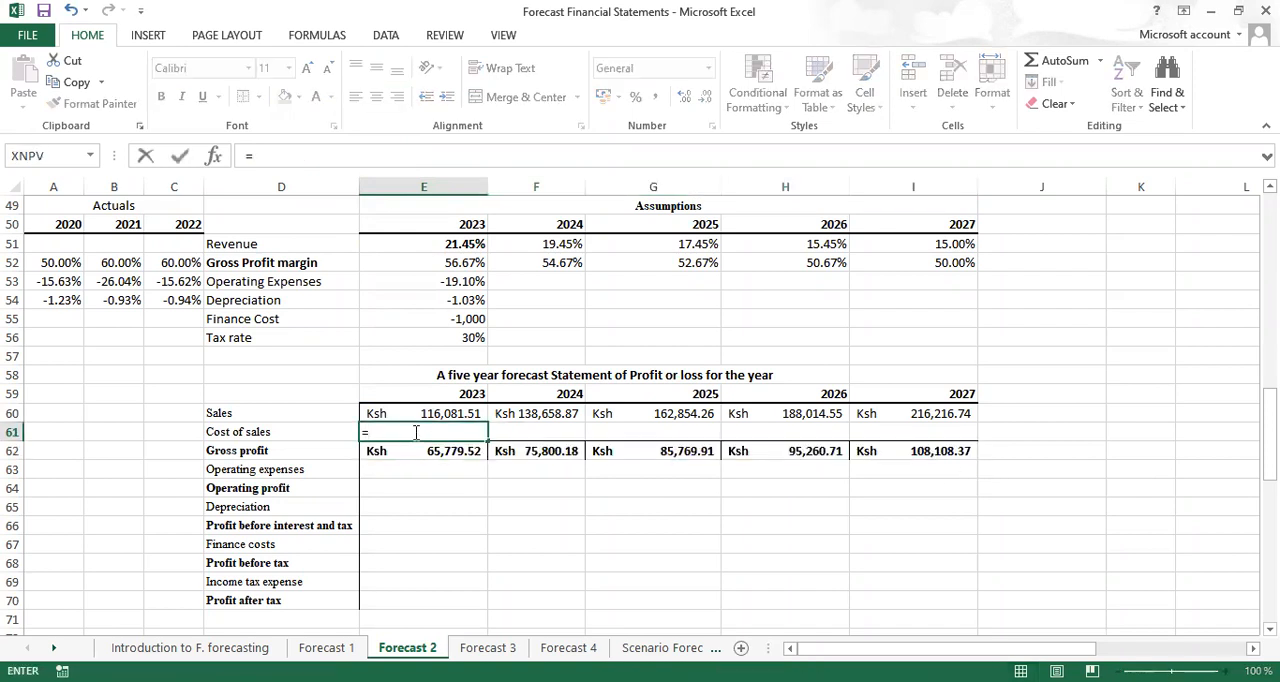
pyautogui.click(406, 456)
pyautogui.write('-')
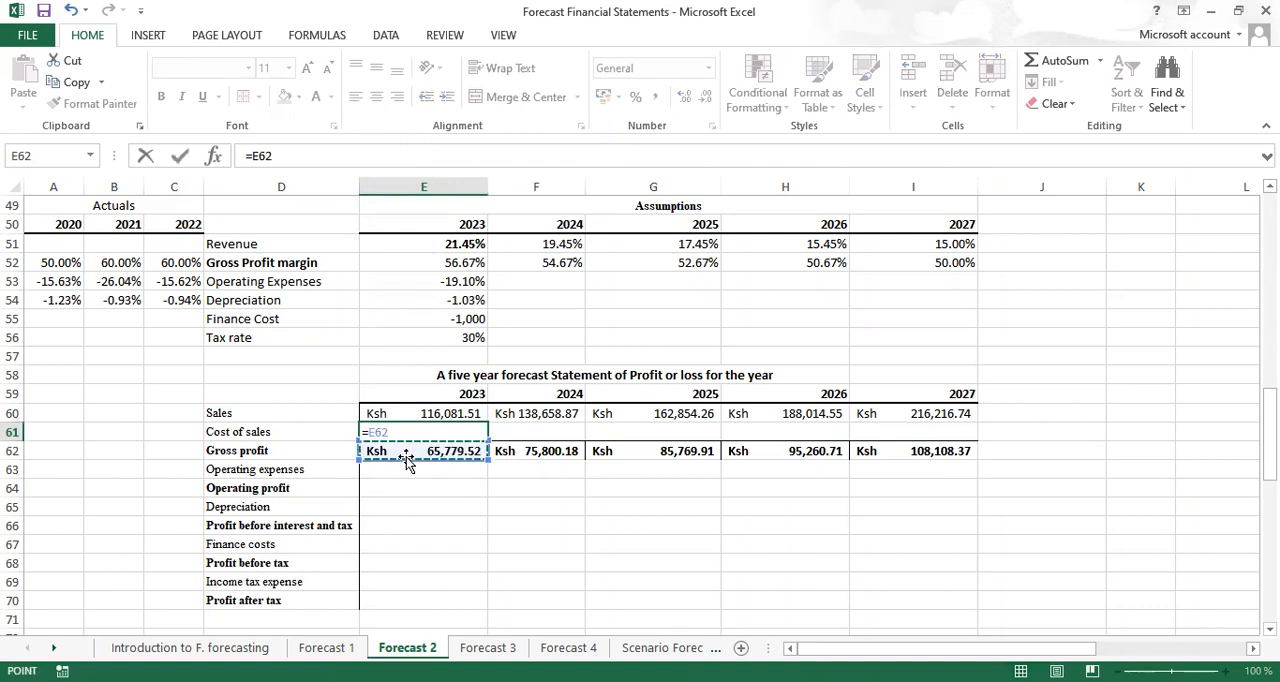
pyautogui.click(415, 413)
pyautogui.hotkey('ctrl', 'Return')
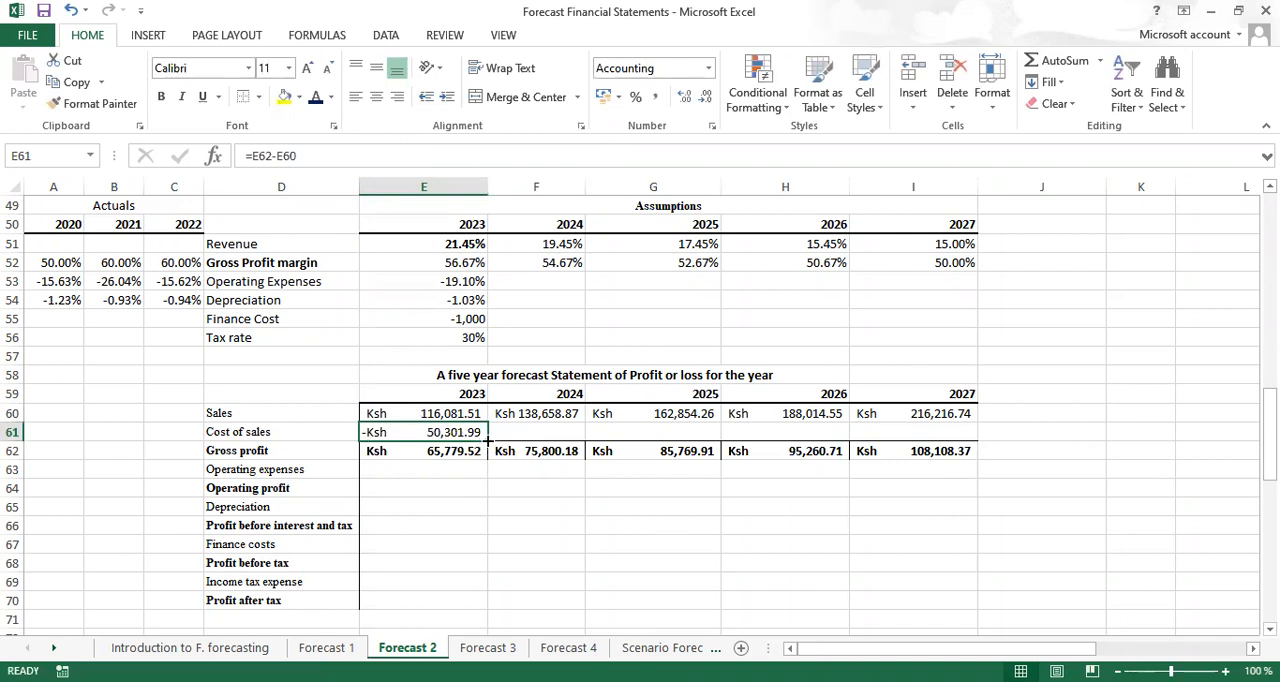
pyautogui.moveTo(488, 441); pyautogui.dragTo(955, 452)
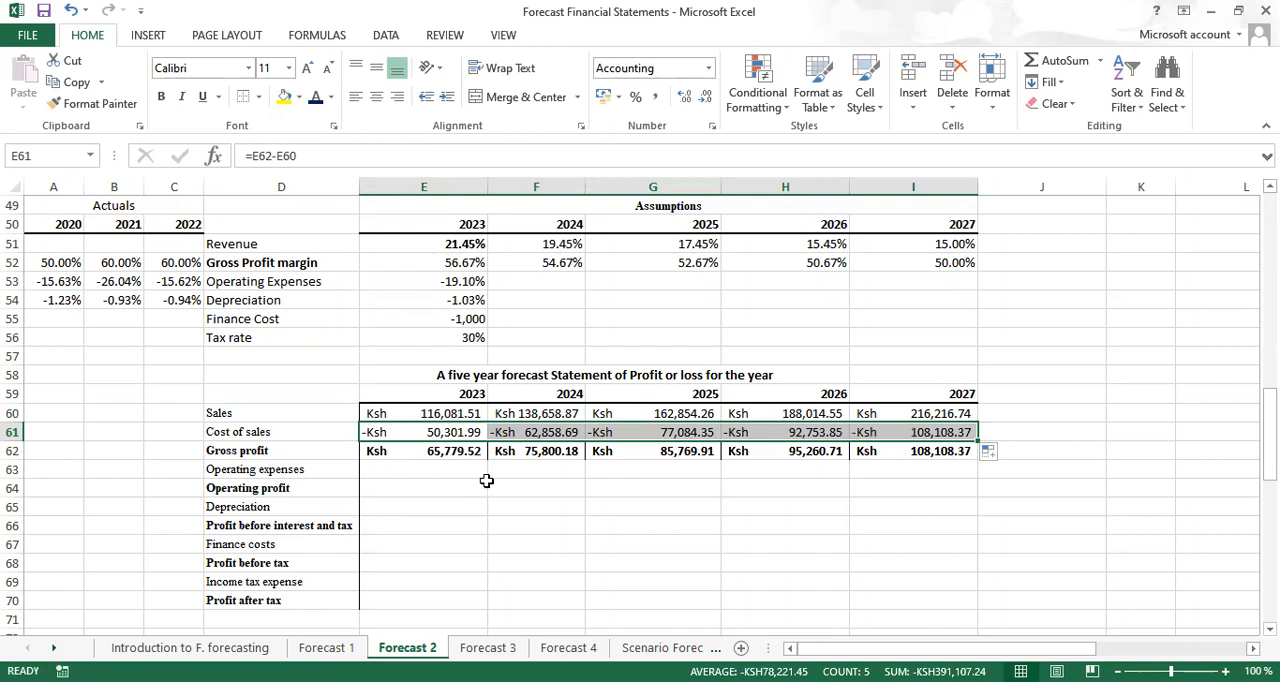
# Calculate 2023 operating expenses in E63 with =$E$53*E60
pyautogui.click(409, 471)
pyautogui.write('=')
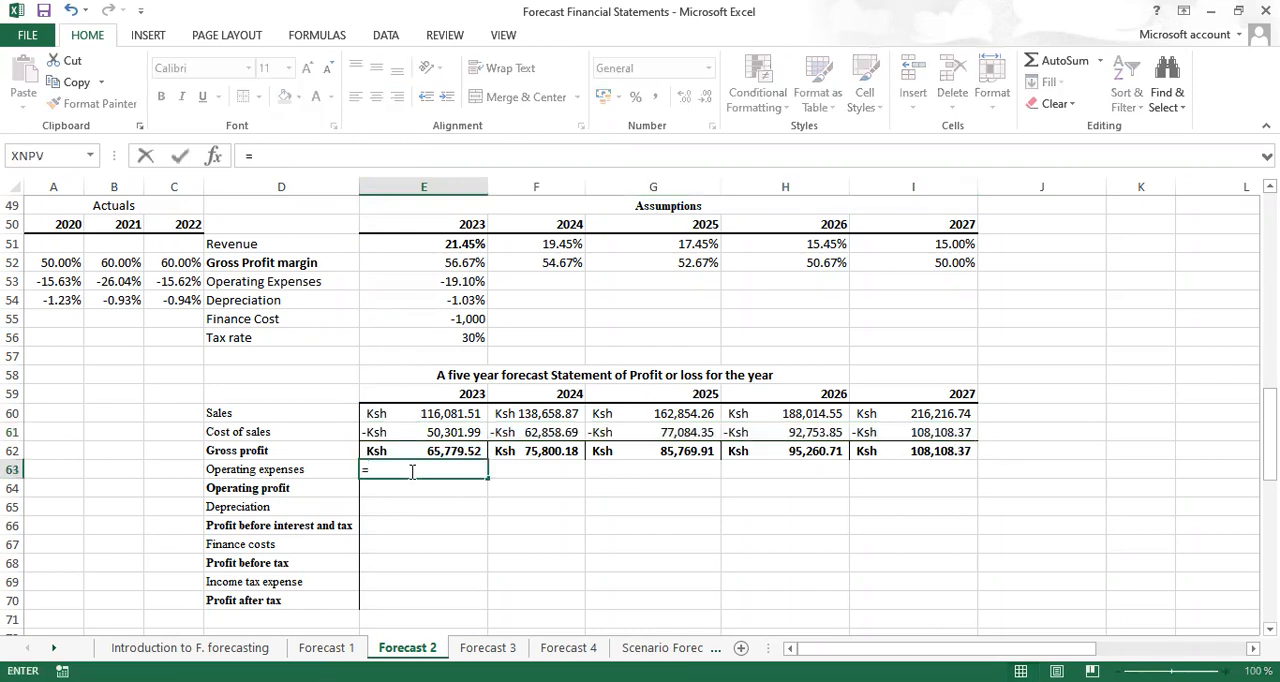
pyautogui.click(453, 284)
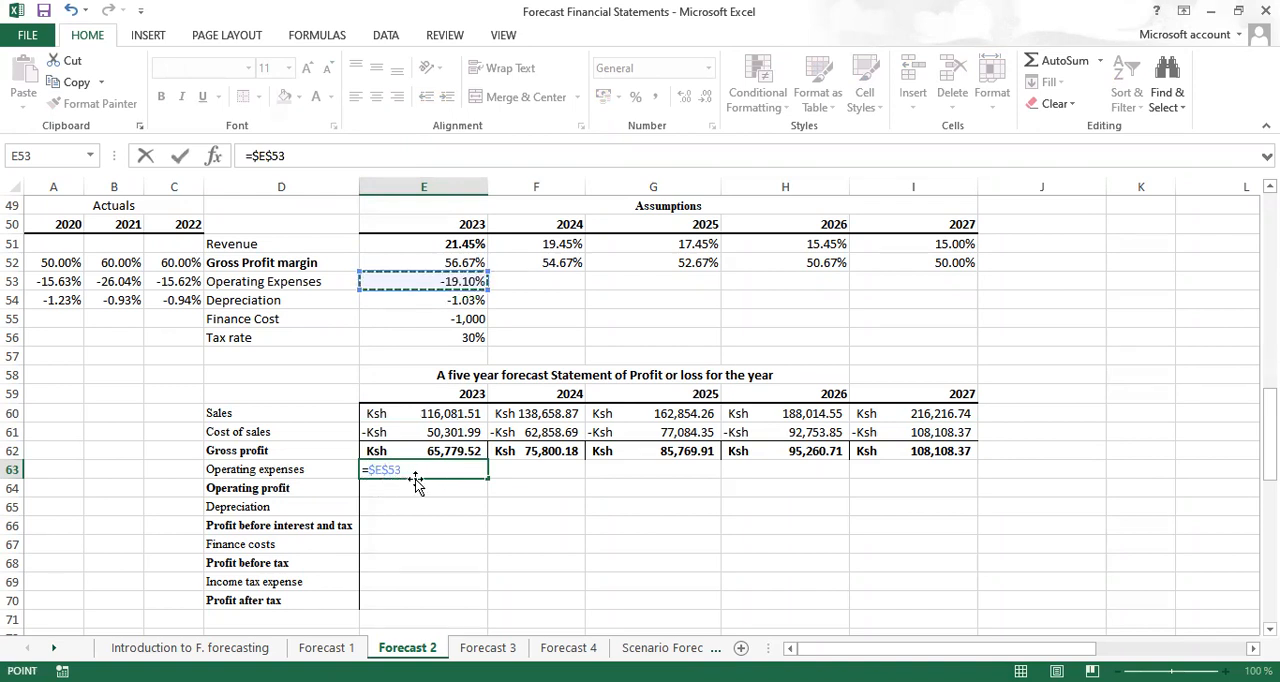
pyautogui.write('*')
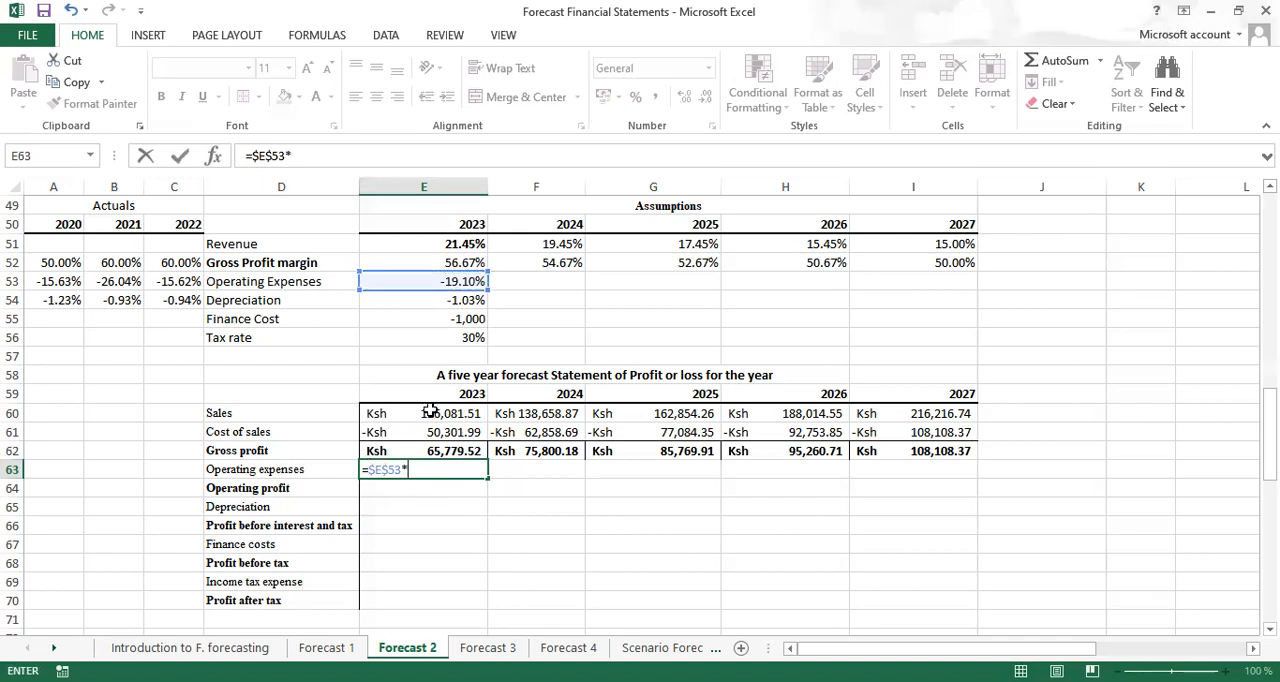
pyautogui.click(430, 413)
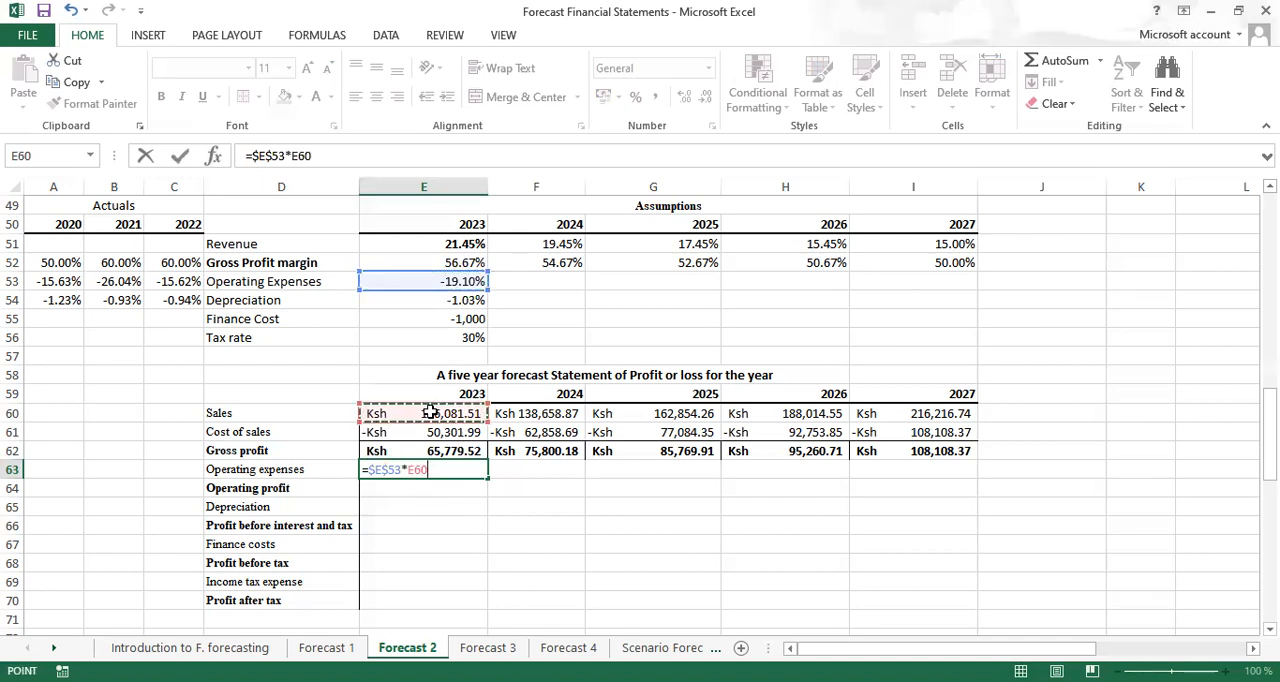
pyautogui.hotkey('ctrl', 'Return')
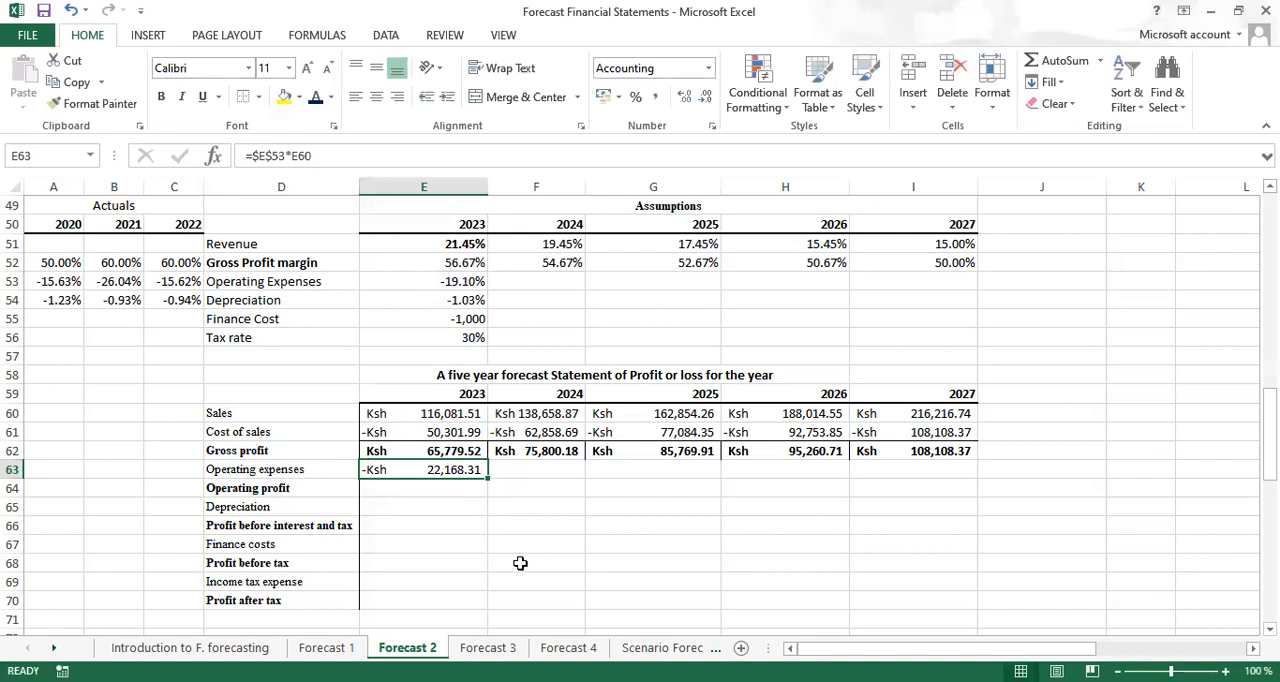
# Calculate 2023 operating profit in E64 with =SUM(E62:E63), in bold
pyautogui.click(398, 486)
pyautogui.hotkey('ctrl', 'b')
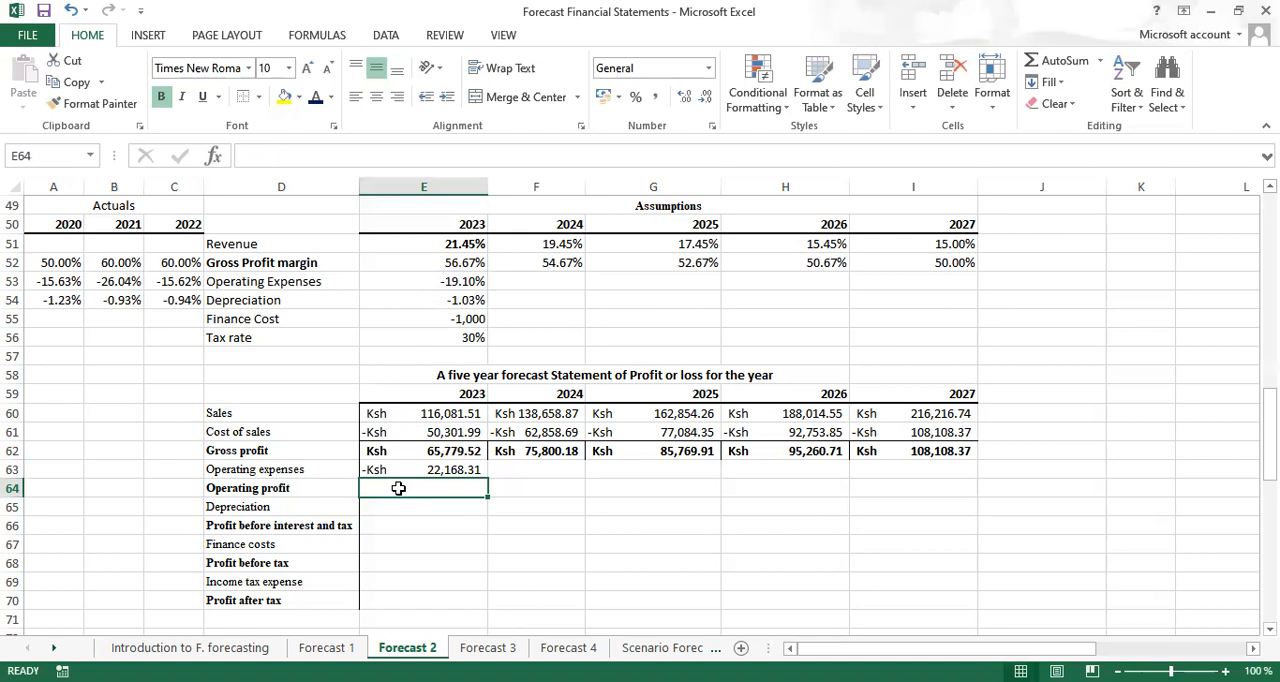
pyautogui.hotkey('alt', '=')
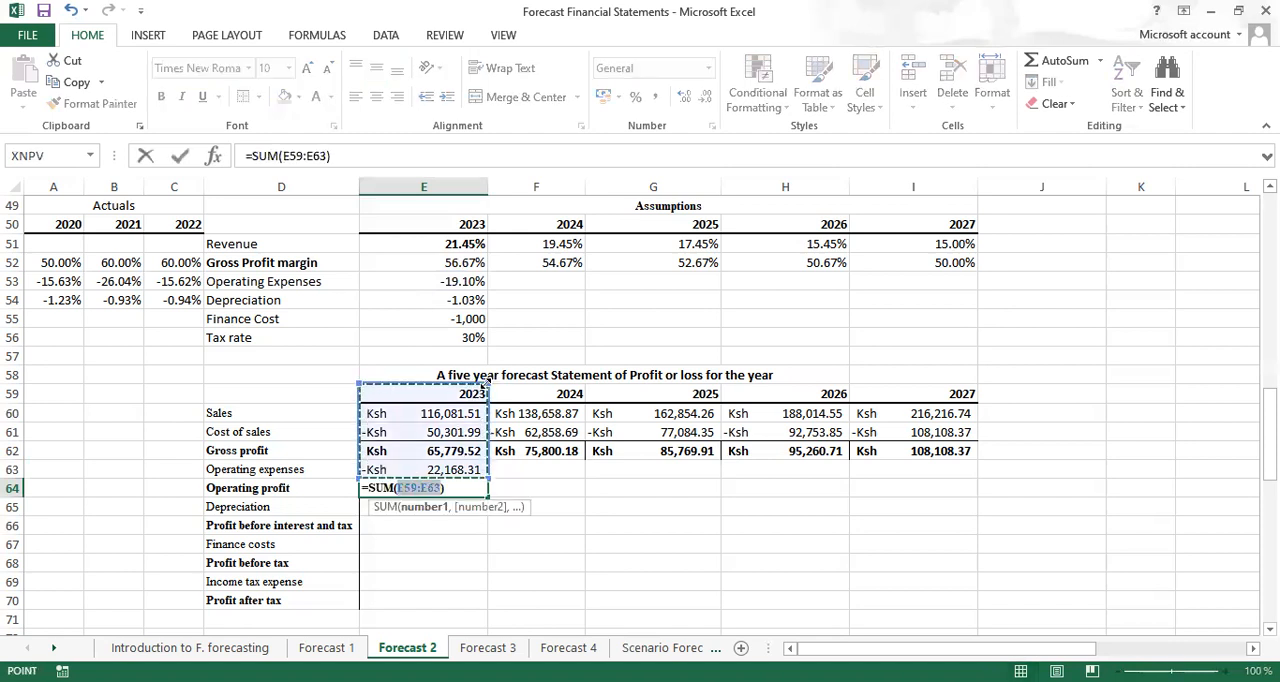
pyautogui.moveTo(487, 383); pyautogui.dragTo(481, 447)
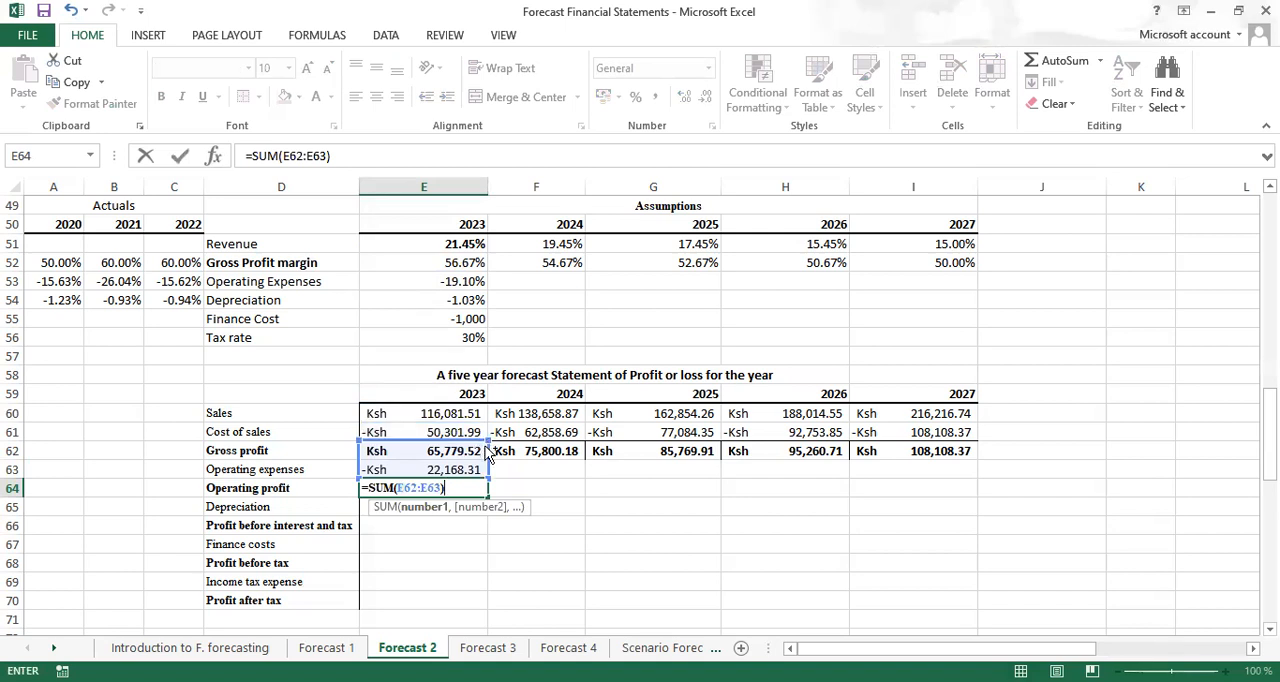
pyautogui.hotkey('ctrl', 'Return')
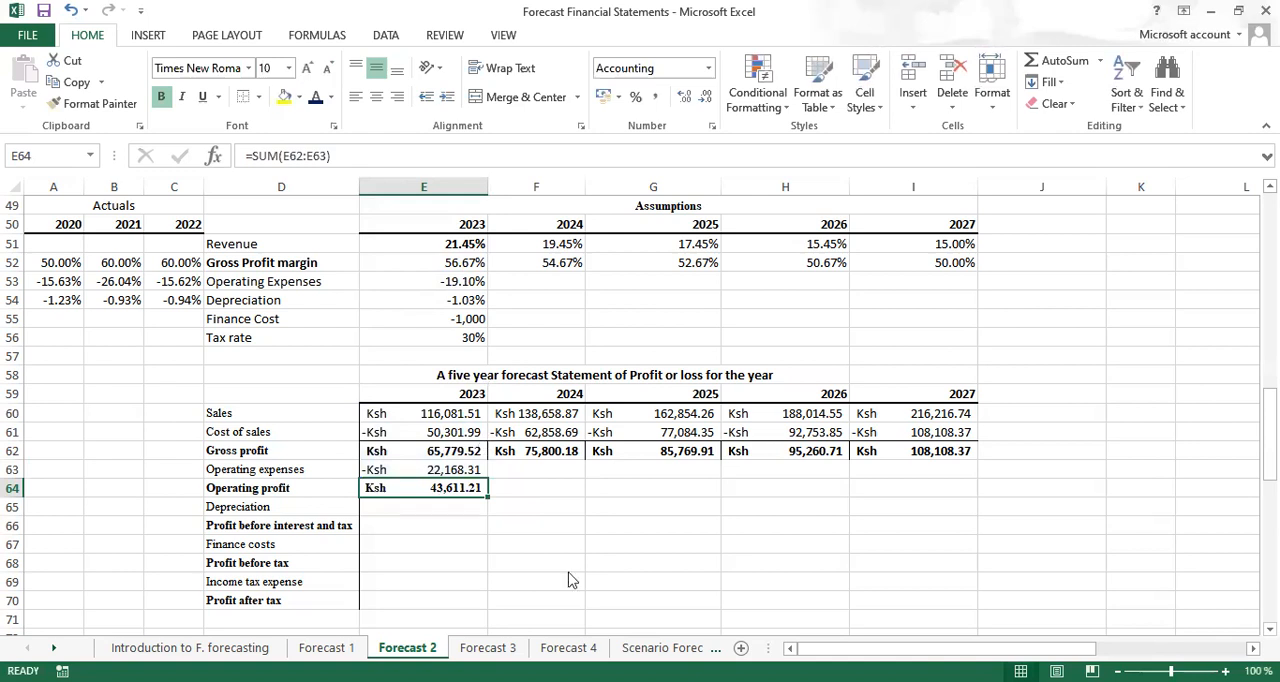
pyautogui.click(447, 490)
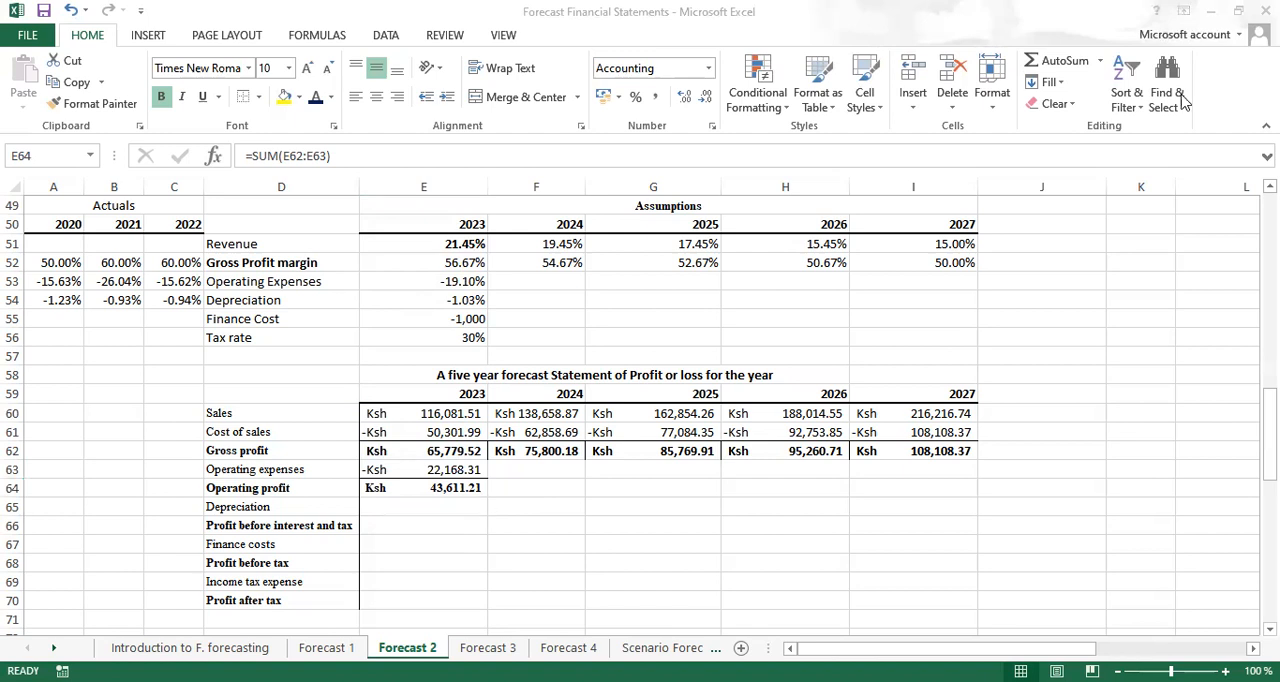
pyautogui.click(440, 489)
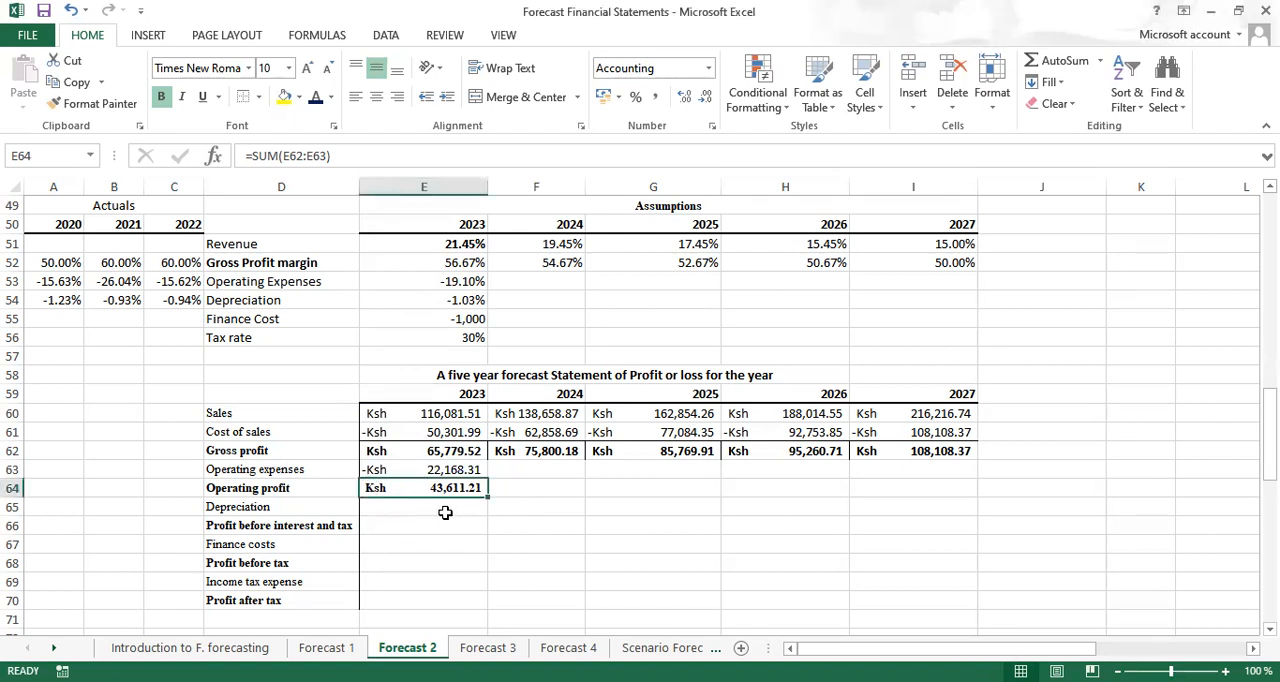
# Calculate 2023 depreciation in E65 with =$E$54*E60
pyautogui.click(393, 509)
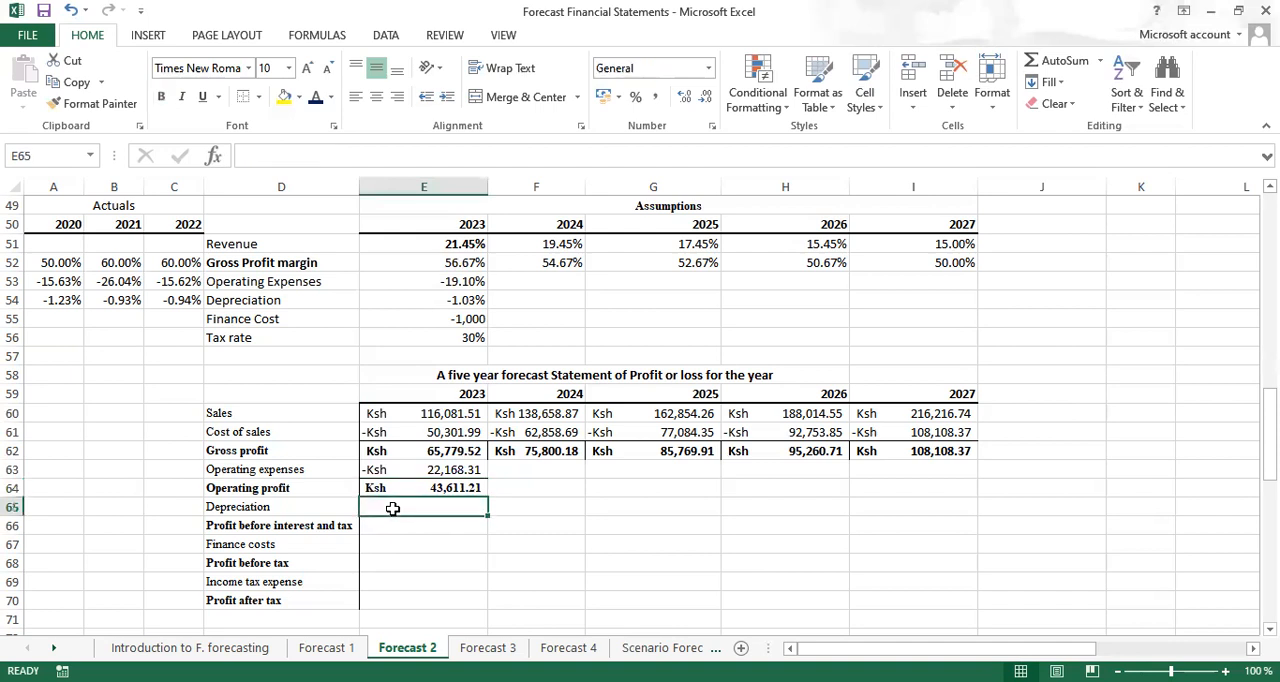
pyautogui.write('=')
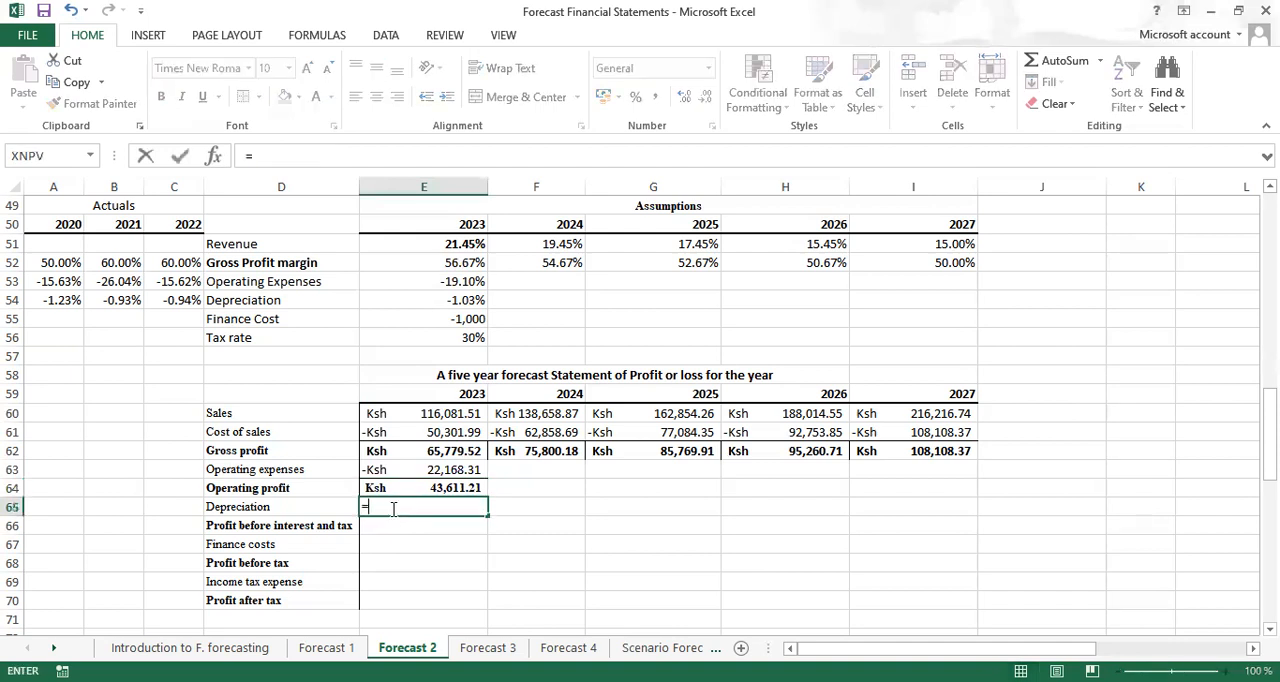
pyautogui.click(451, 300)
pyautogui.press('F4')
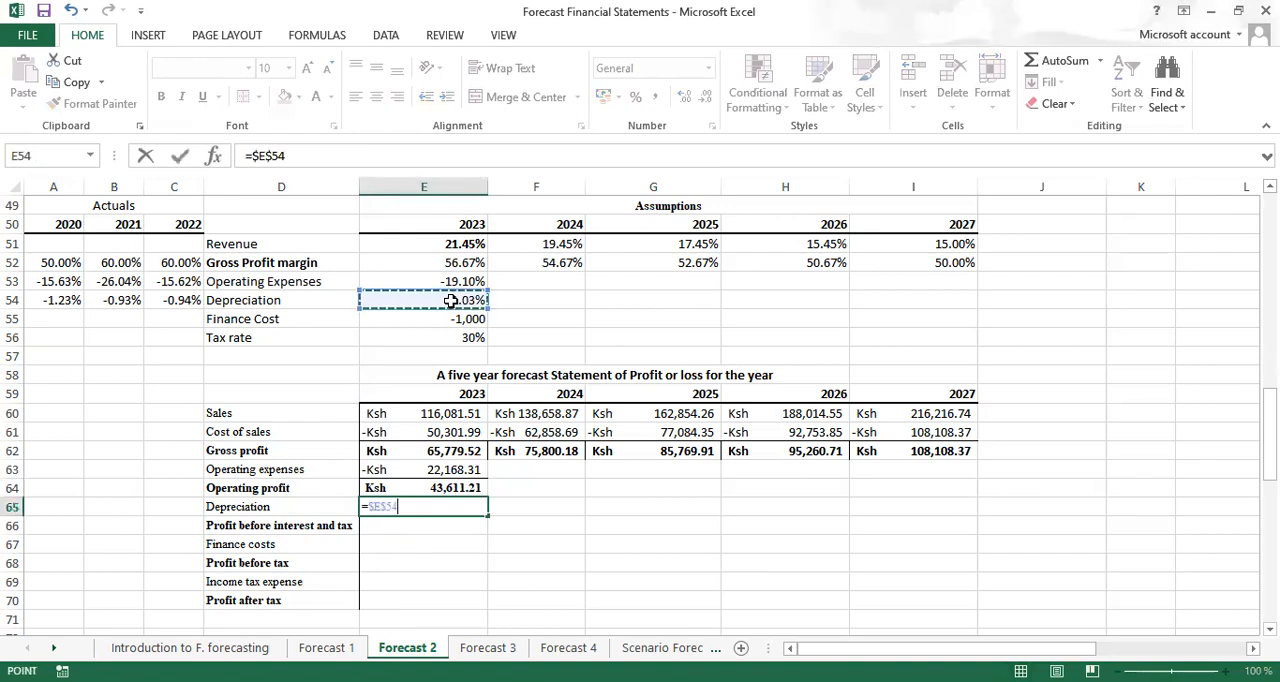
pyautogui.write('*')
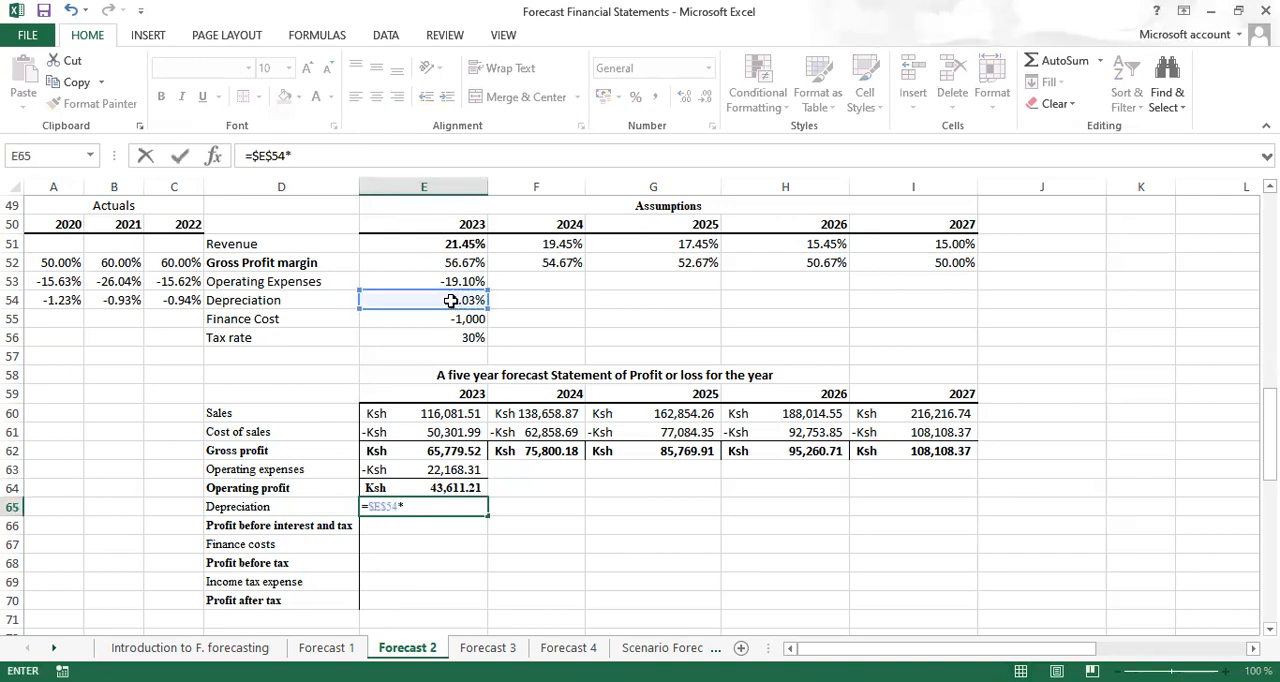
pyautogui.click(432, 413)
pyautogui.hotkey('ctrl', 'Return')
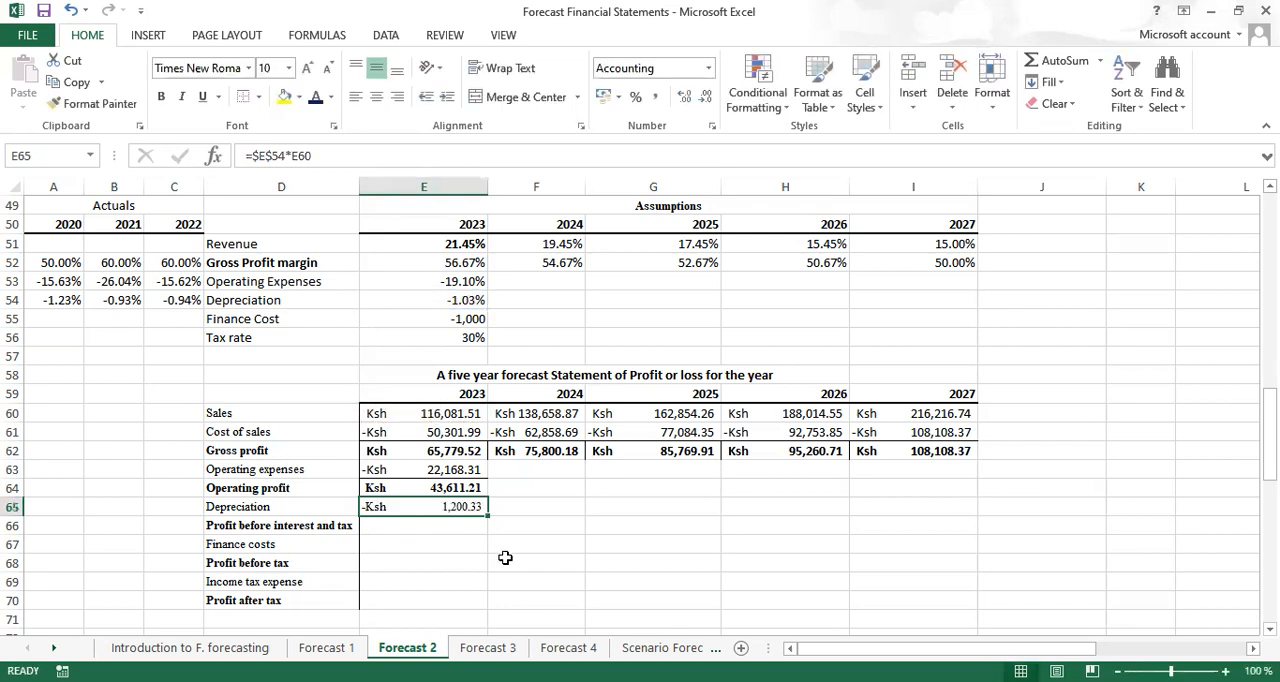
# Calculate 2023 profit before interest and tax in E66 with =SUM(E64:E65), in bold
pyautogui.click(415, 527)
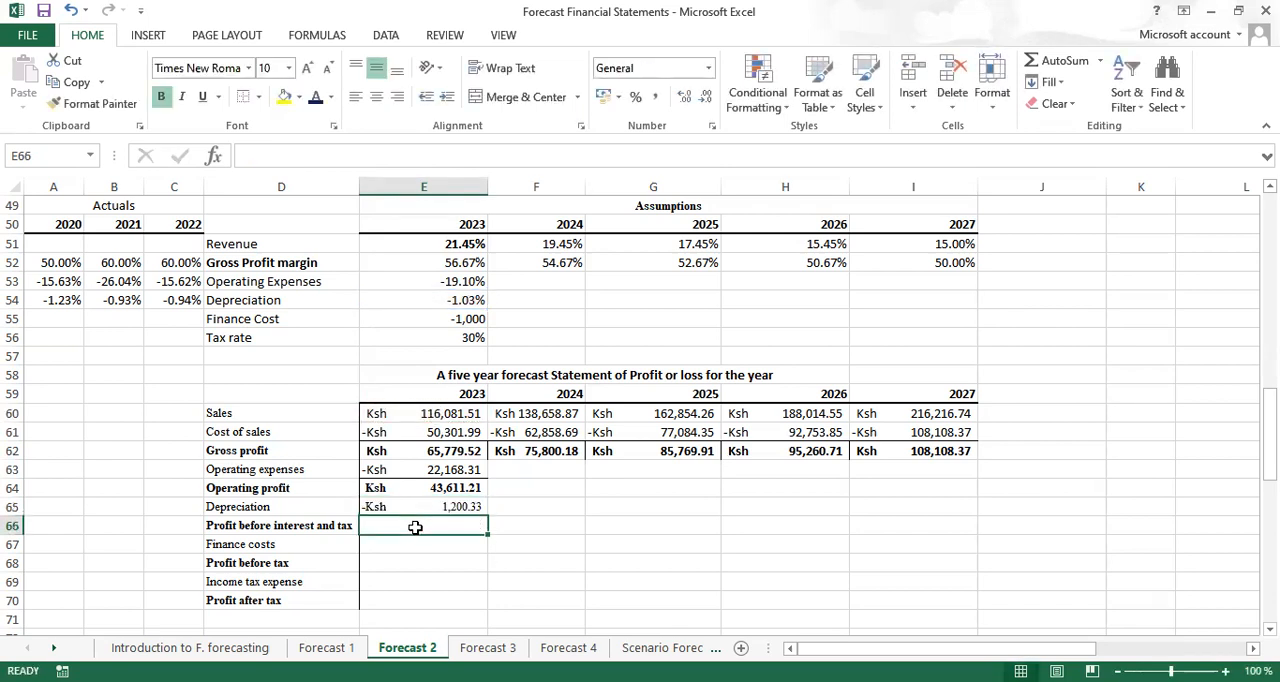
pyautogui.hotkey('ctrl', 'b')
pyautogui.hotkey('alt', '=')
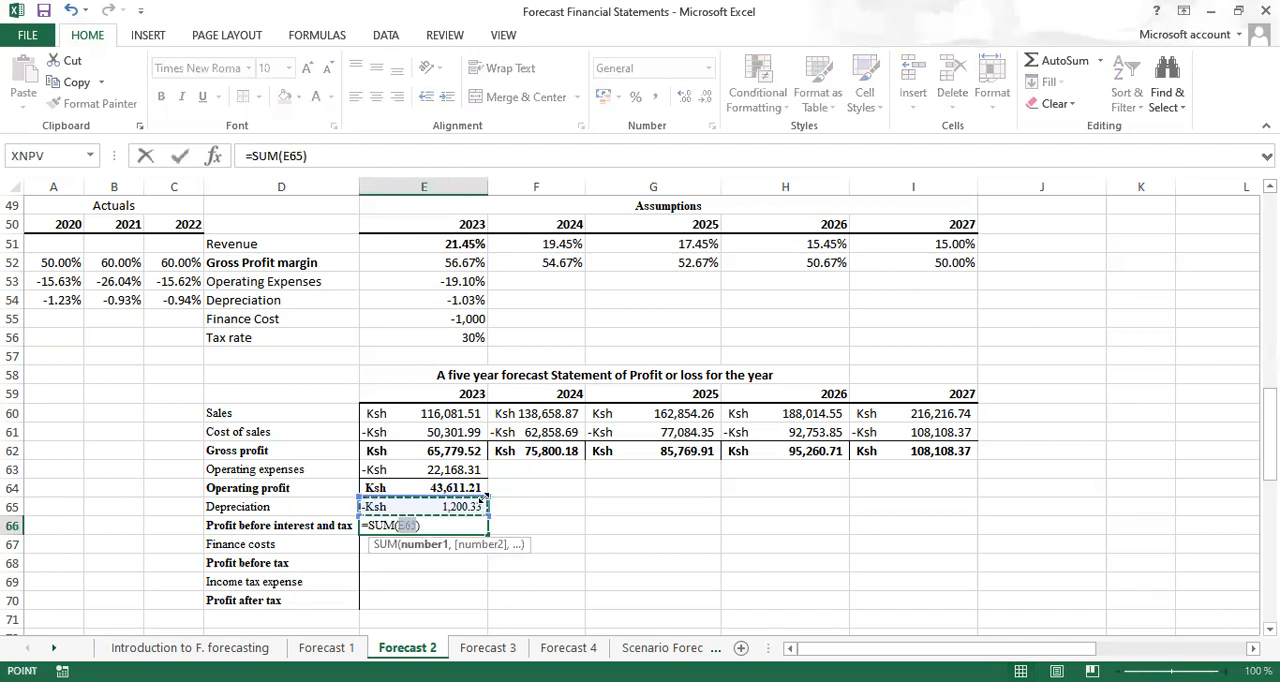
pyautogui.moveTo(482, 498); pyautogui.dragTo(487, 479)
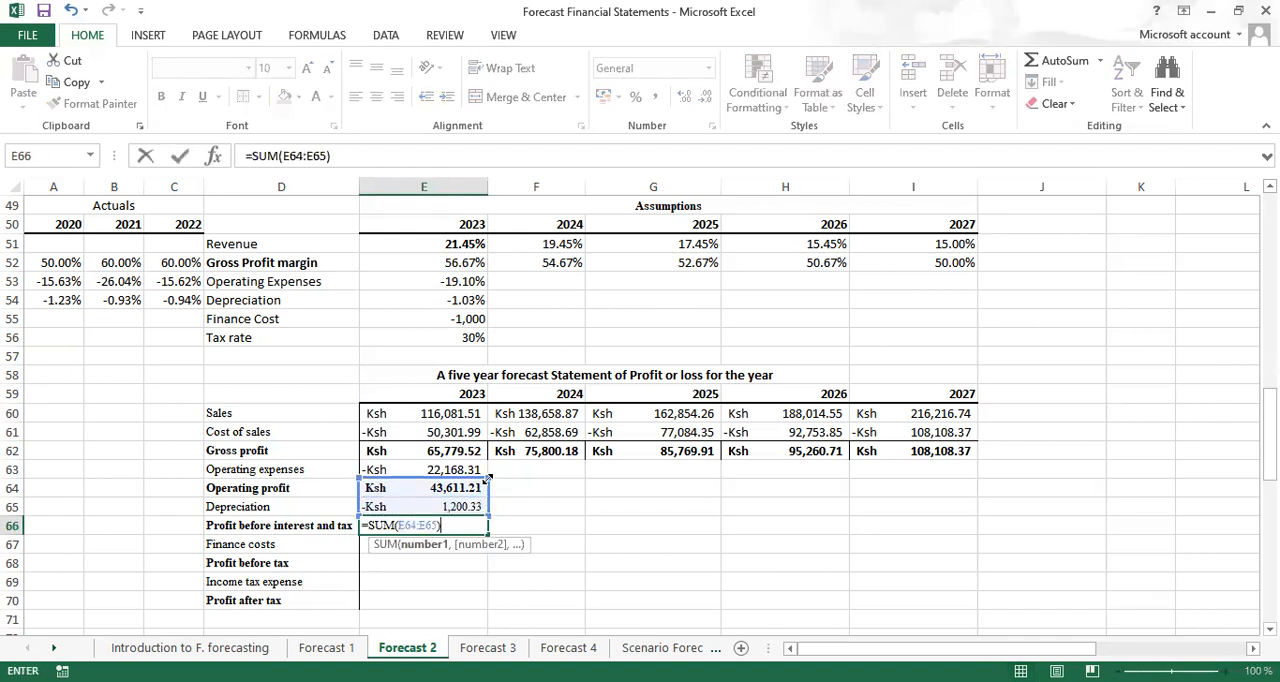
pyautogui.hotkey('ctrl', 'Return')
pyautogui.hotkey('ctrl', 'b')
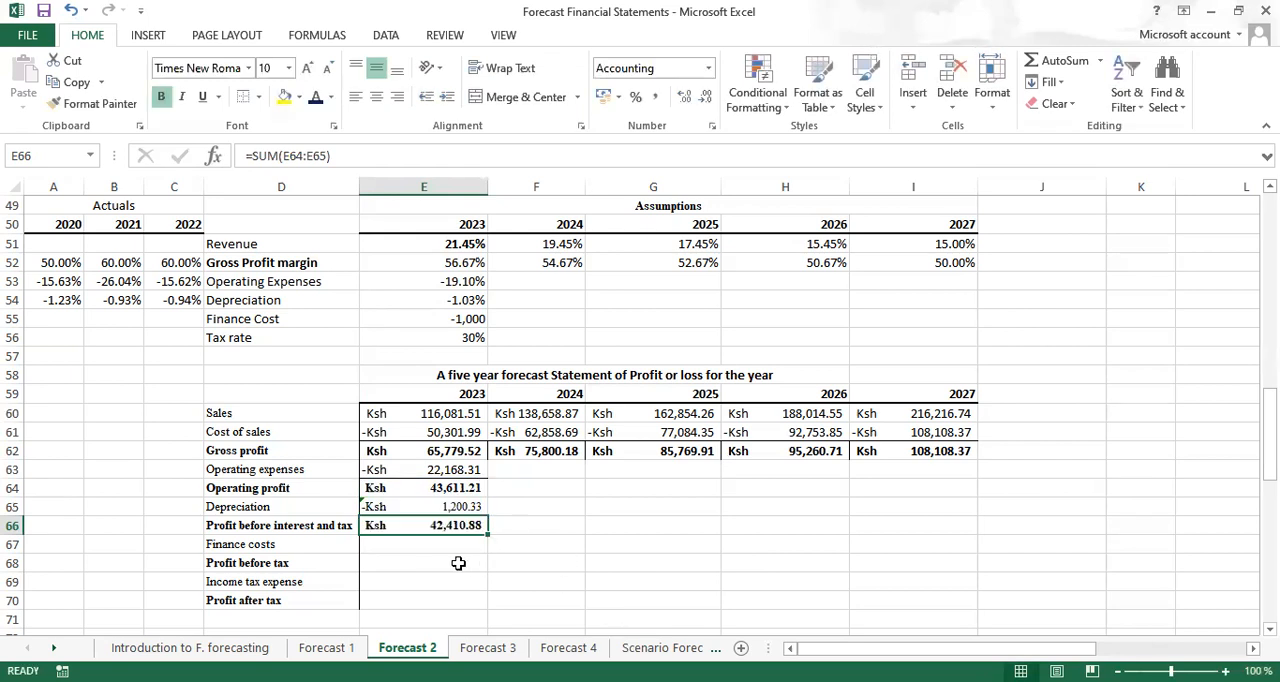
# Calculate 2023 finance costs in E67 with =H15-E55, subtracting the assumed annual change from the 2022 finance costs
pyautogui.click(393, 546)
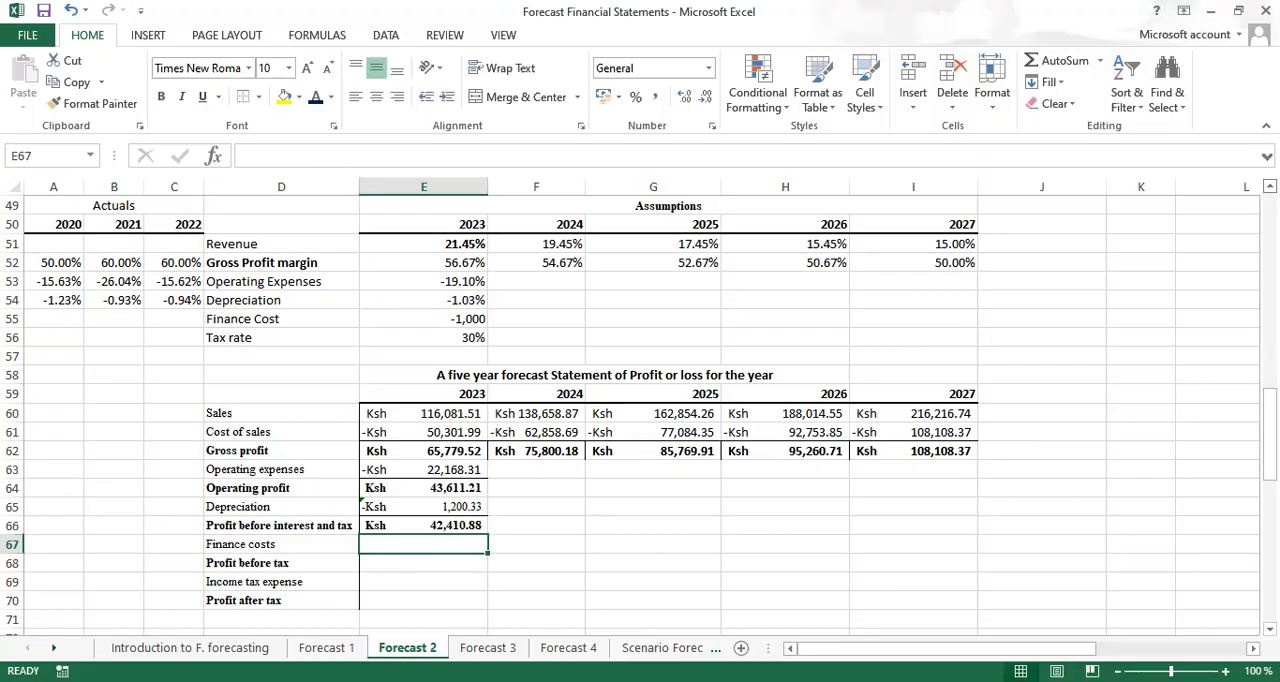
pyautogui.scroll(4, 785, 300)
pyautogui.scroll(4, 640, 415)
pyautogui.scroll(4, 640, 415)
pyautogui.scroll(2, 640, 415)
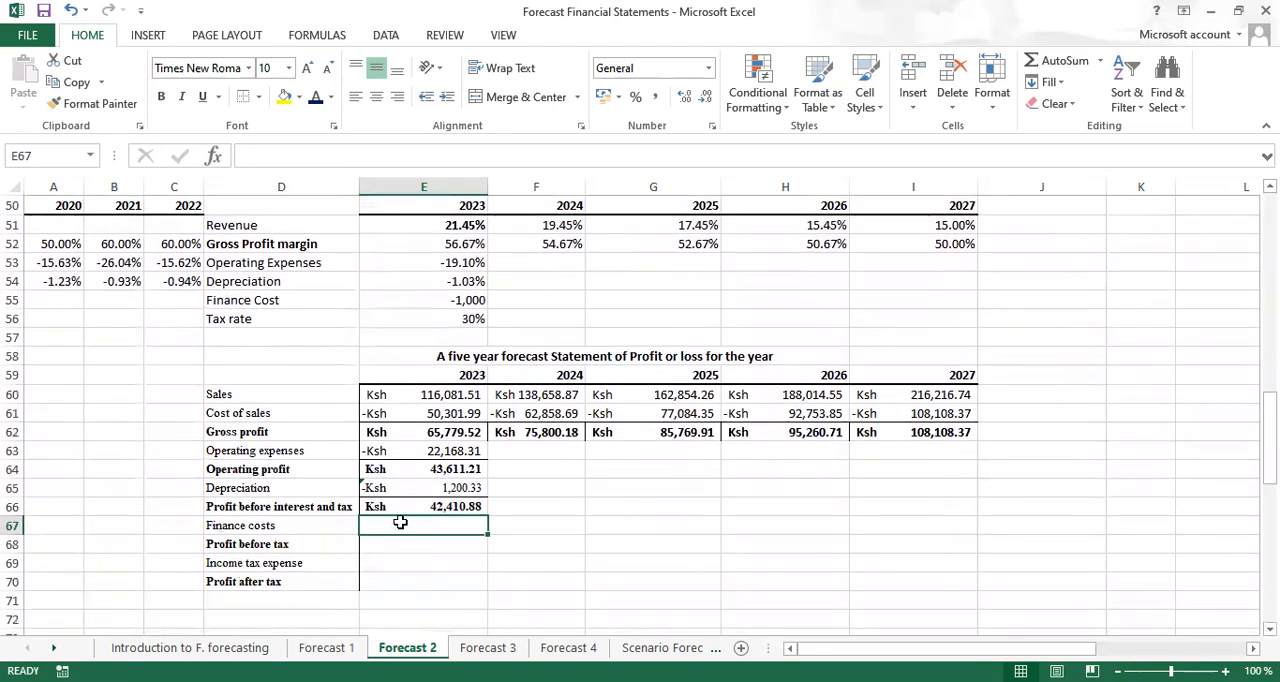
pyautogui.write('=')
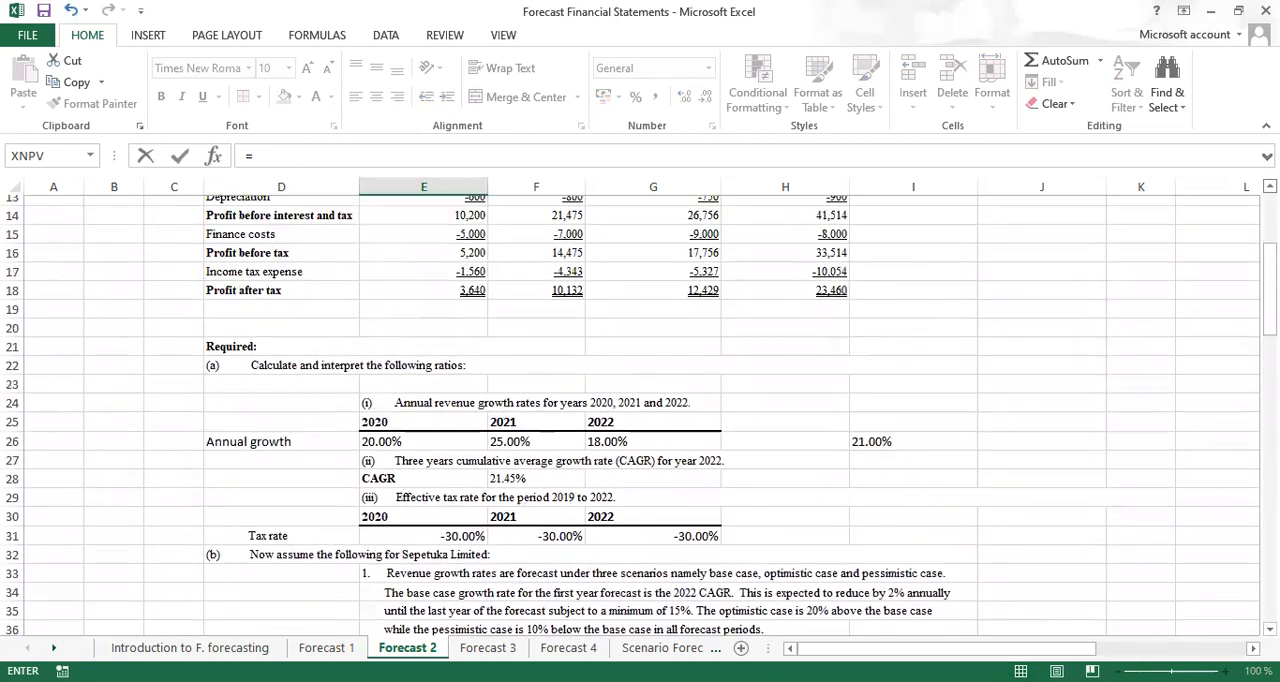
pyautogui.click(795, 263)
pyautogui.write('-')
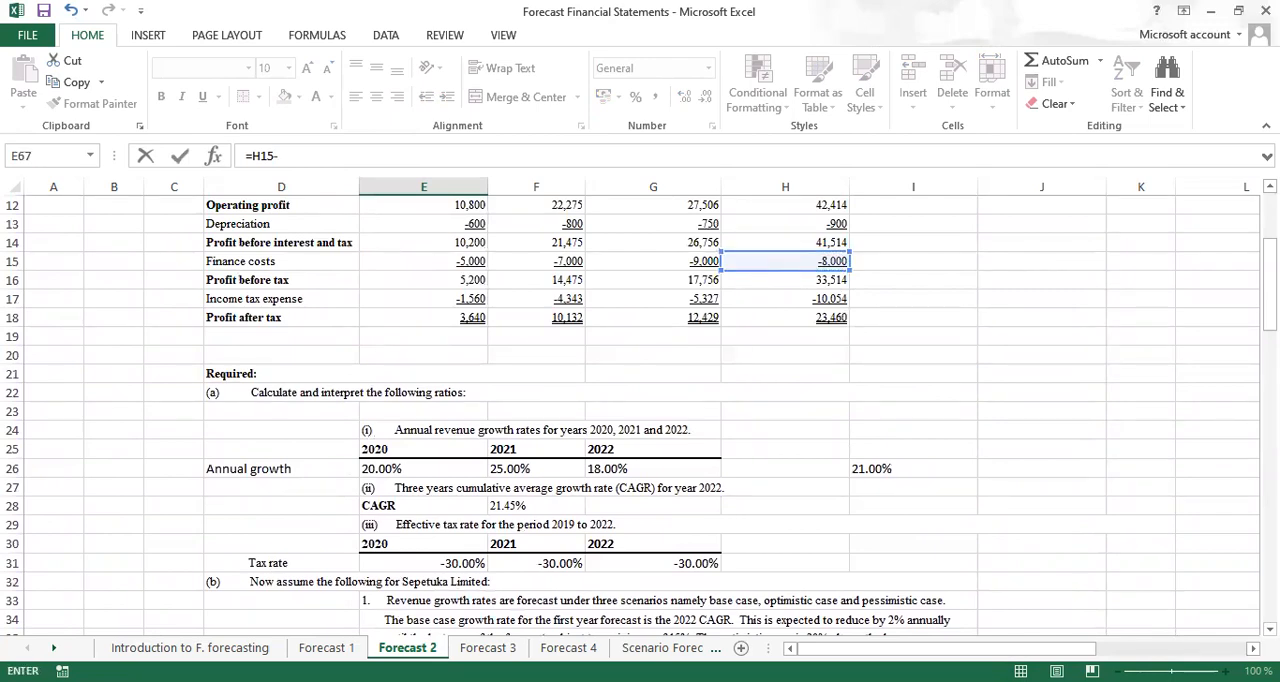
pyautogui.scroll(-3, 640, 416)
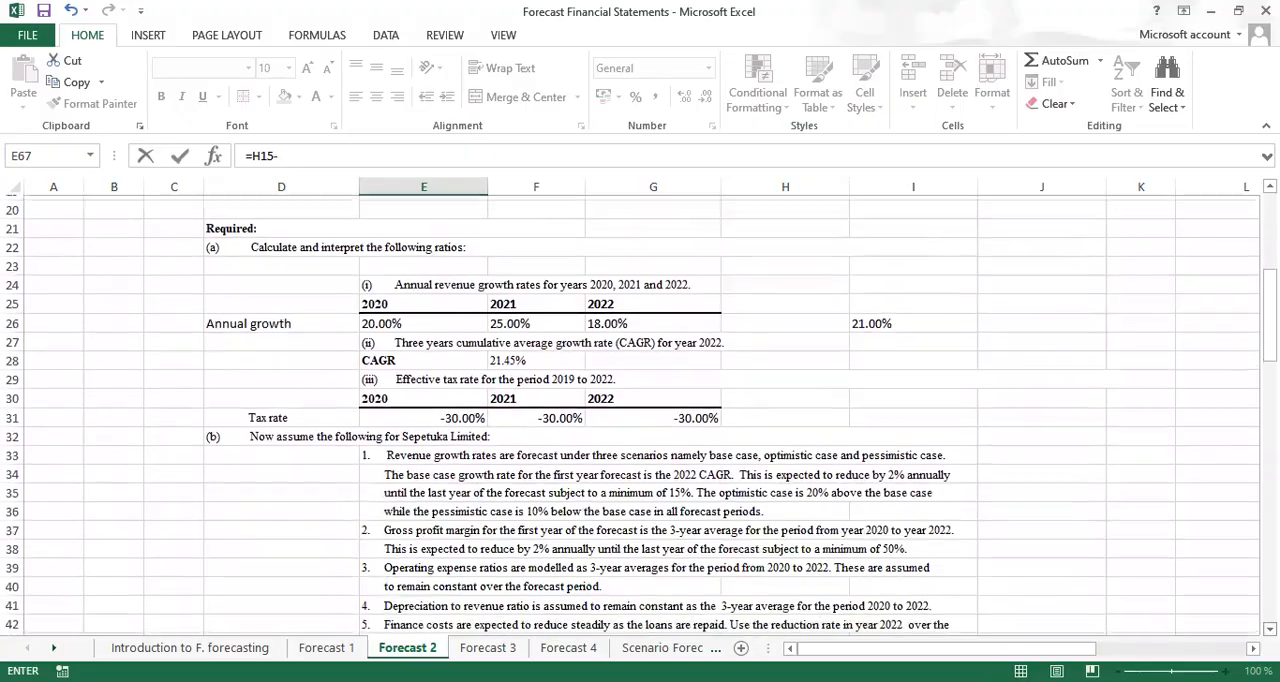
pyautogui.scroll(-4, 640, 416)
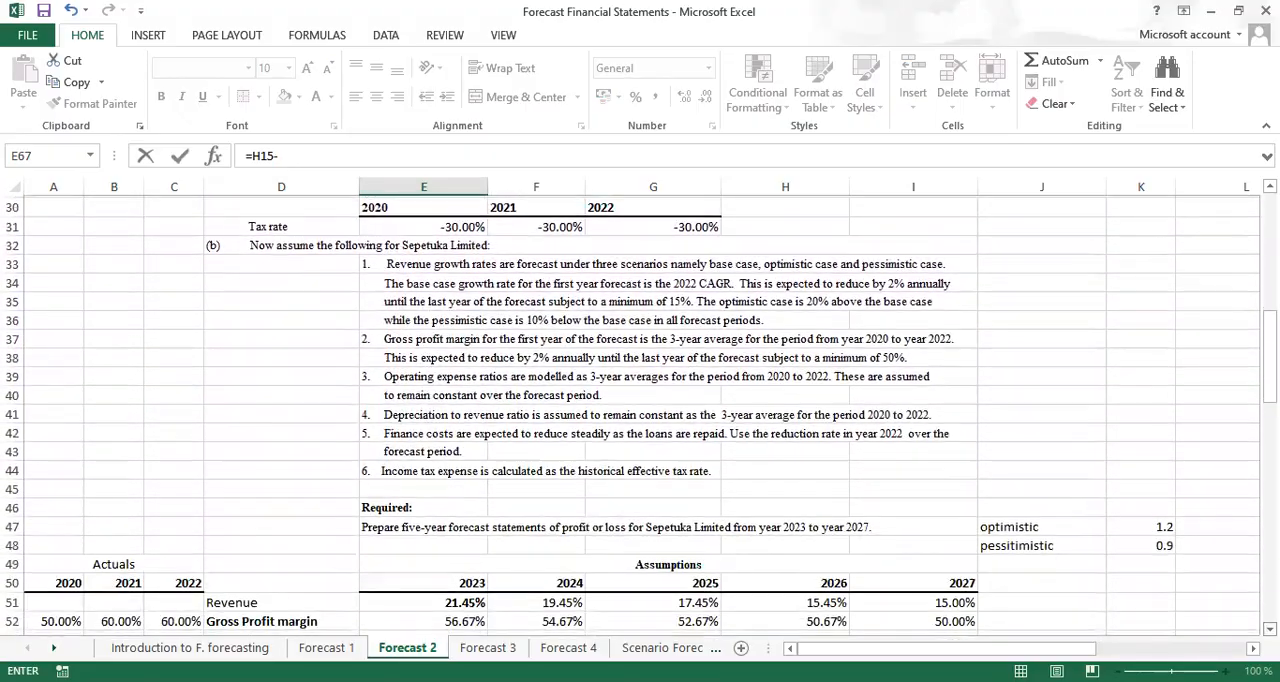
pyautogui.scroll(-4, 640, 416)
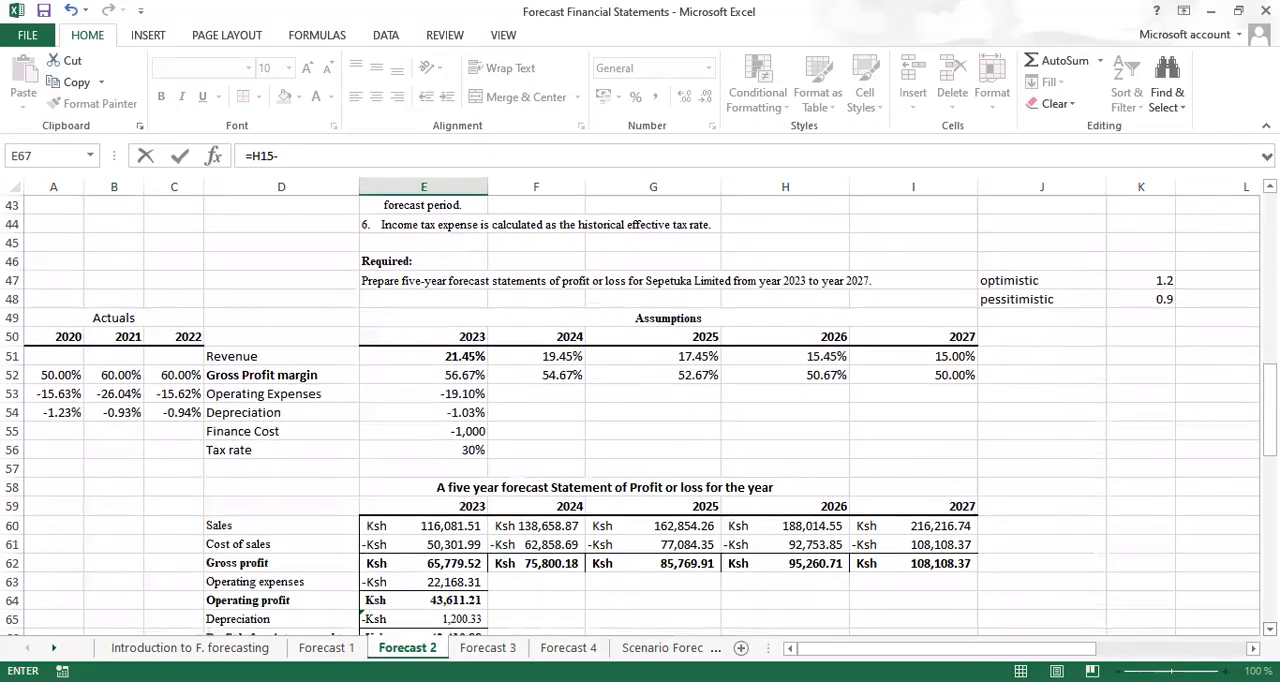
pyautogui.scroll(-1, 640, 416)
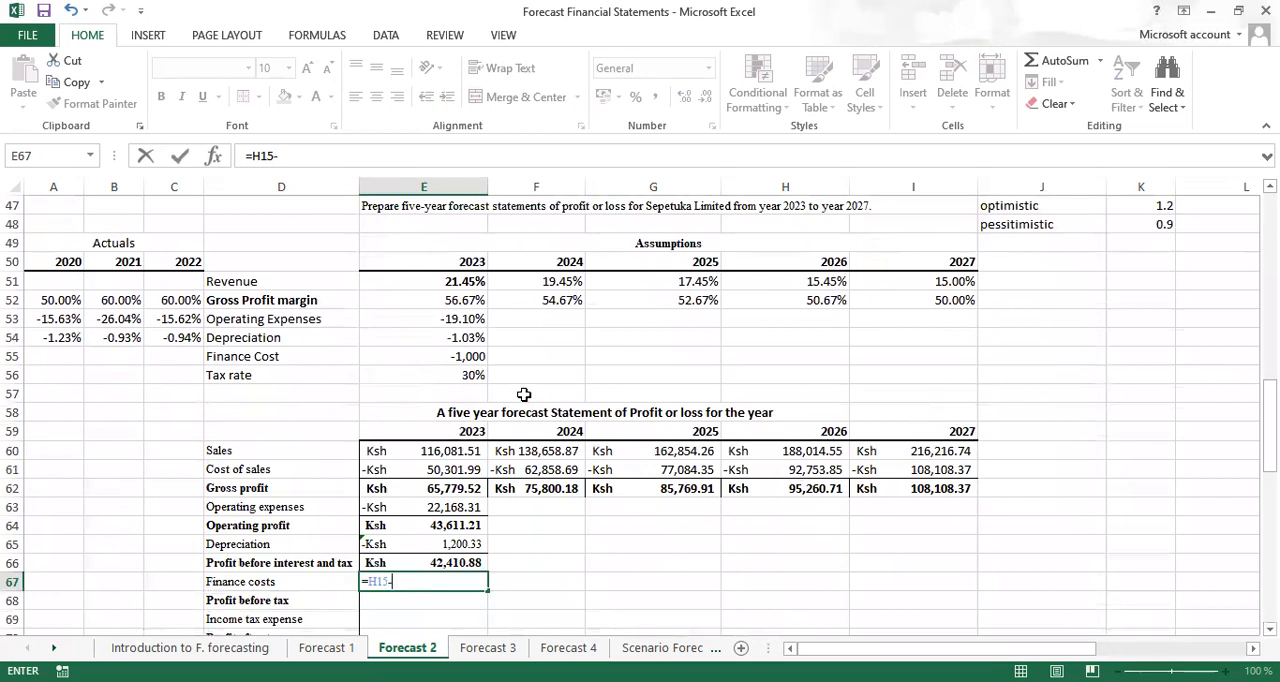
pyautogui.click(466, 356)
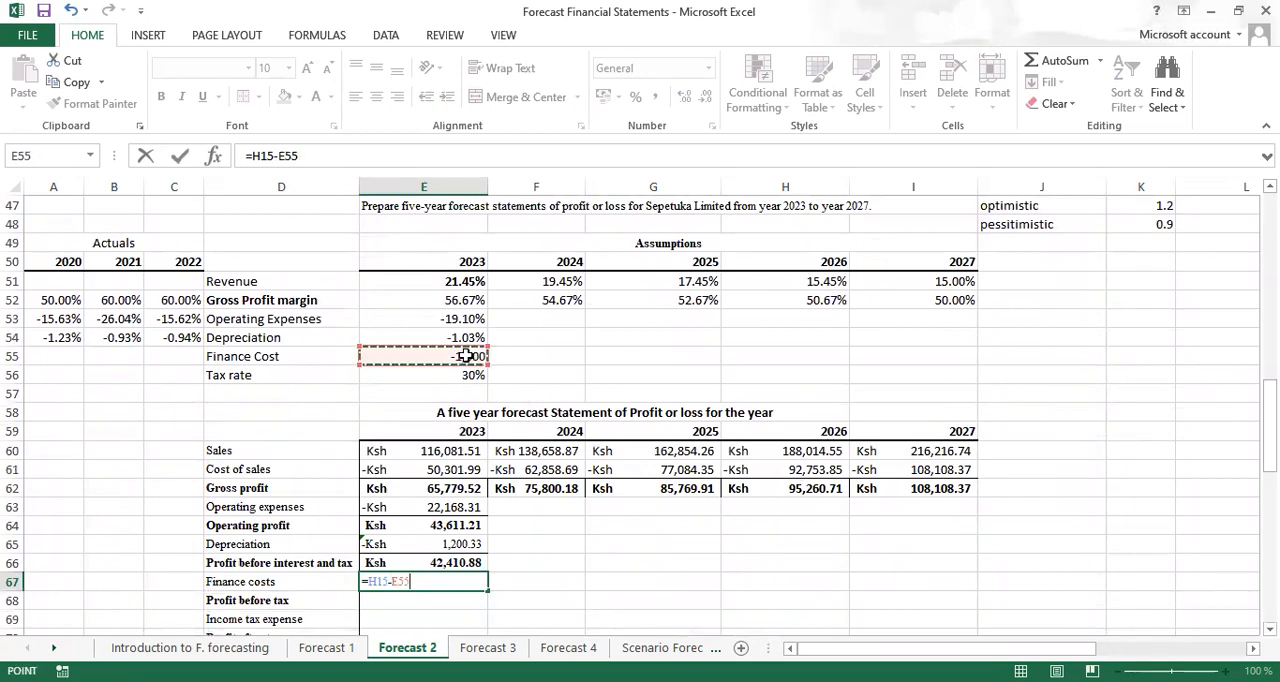
pyautogui.press('Return')
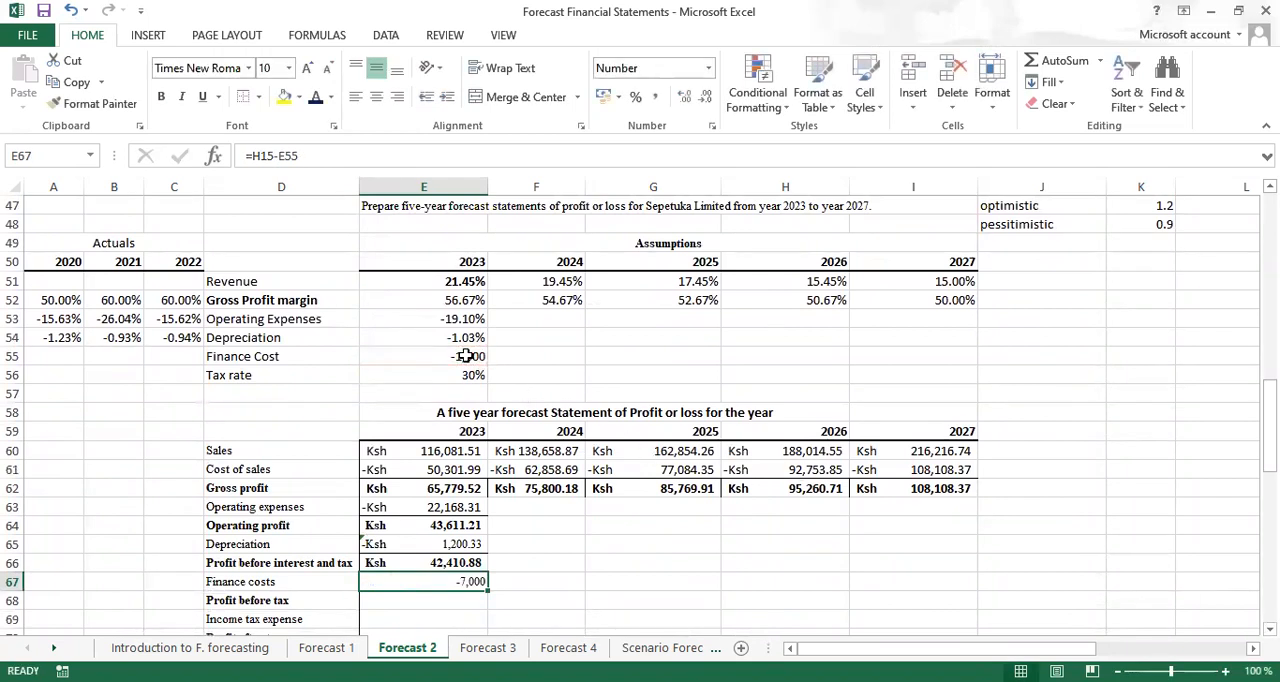
# Calculate 2024 finance costs in F67 with =E67-$E$55 and fill the formula across to 2027 in I67
pyautogui.click(537, 585)
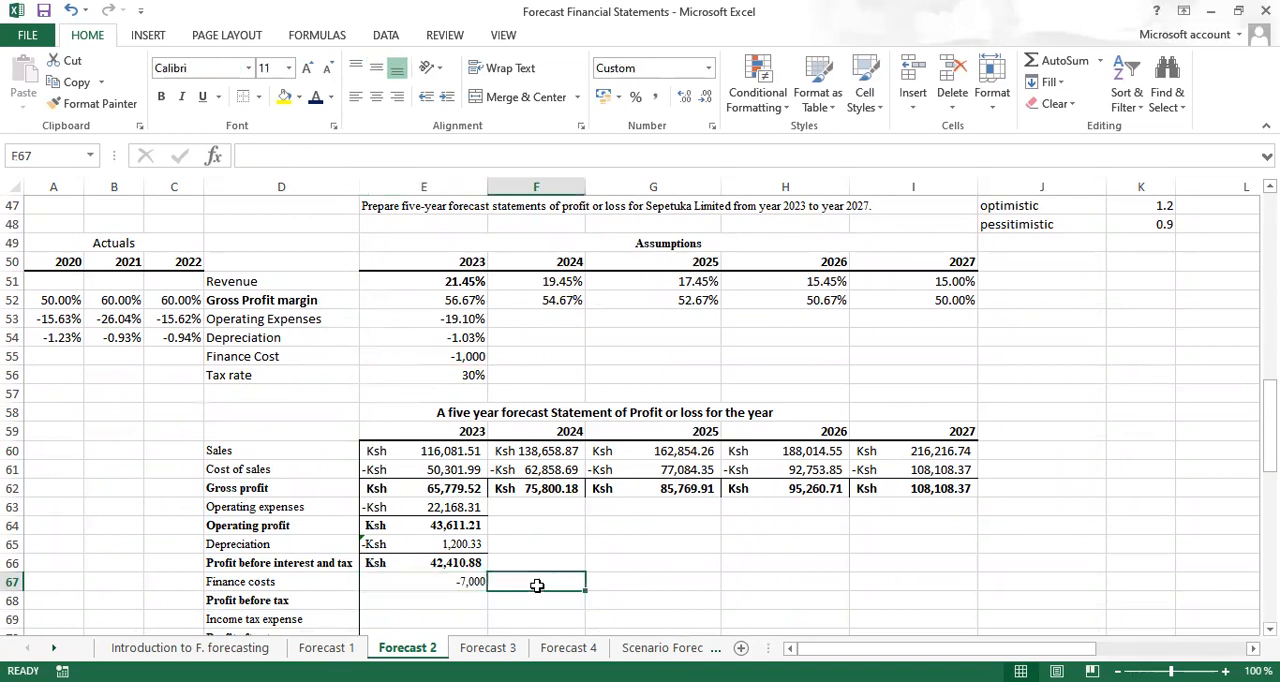
pyautogui.write('=')
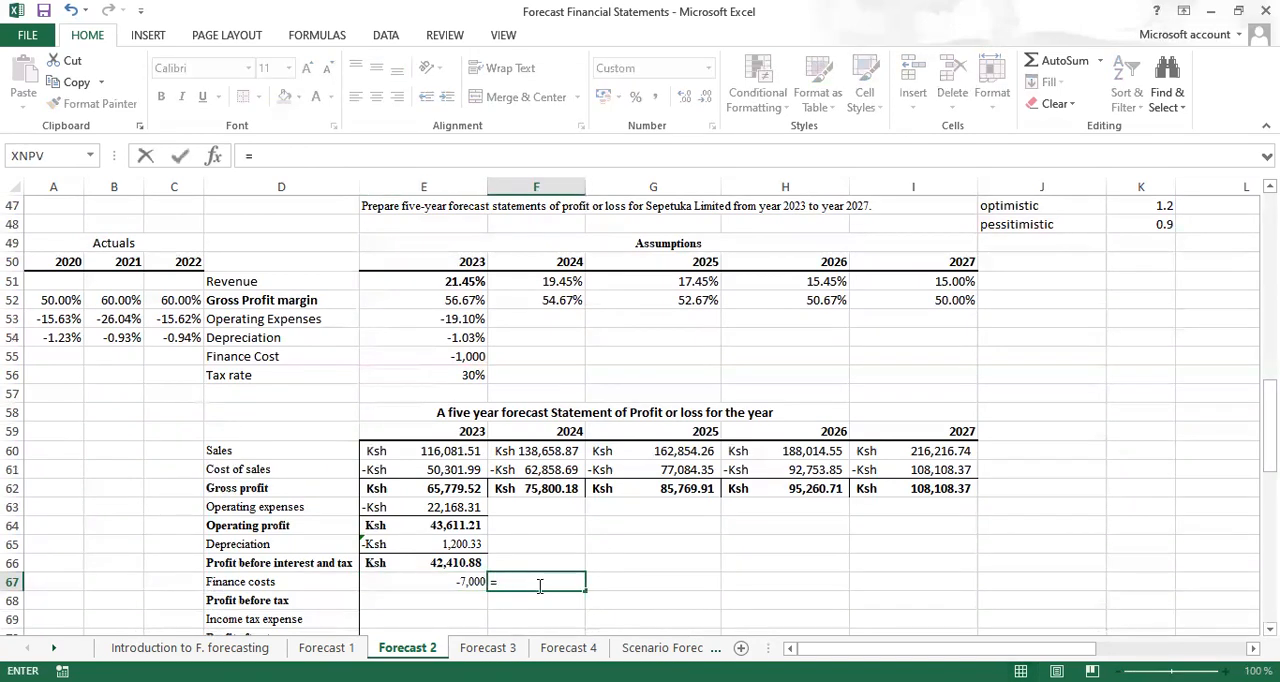
pyautogui.click(463, 580)
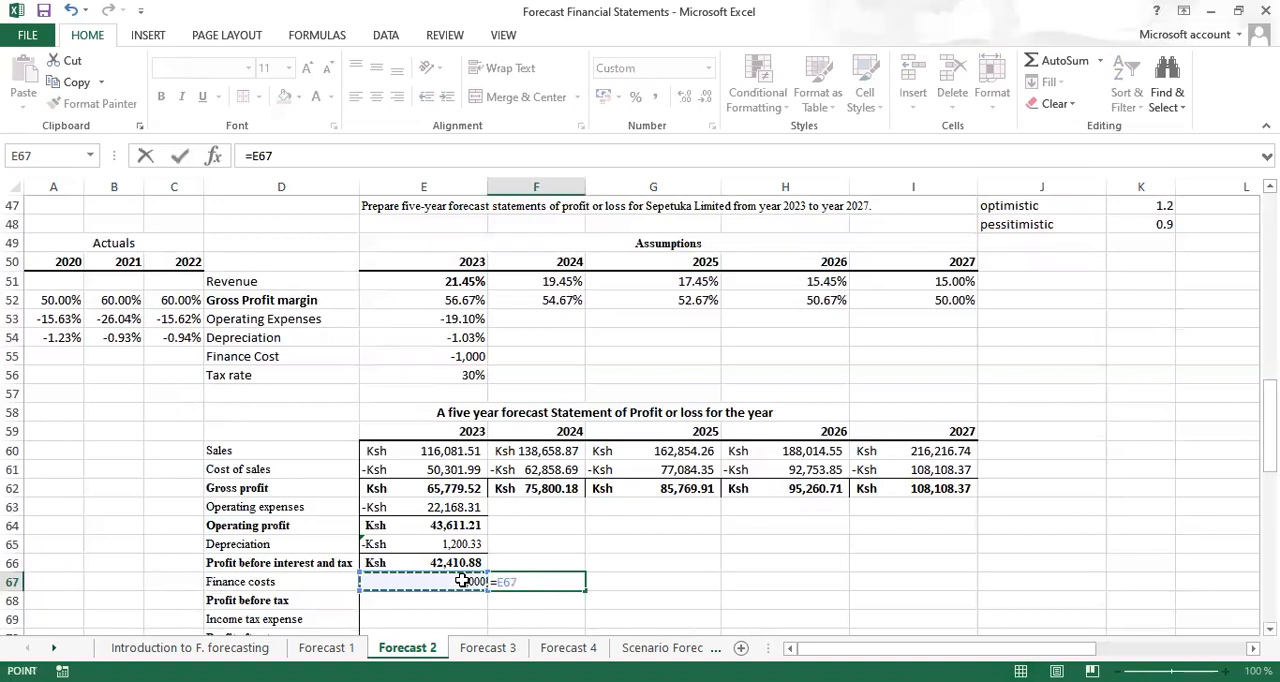
pyautogui.write('-')
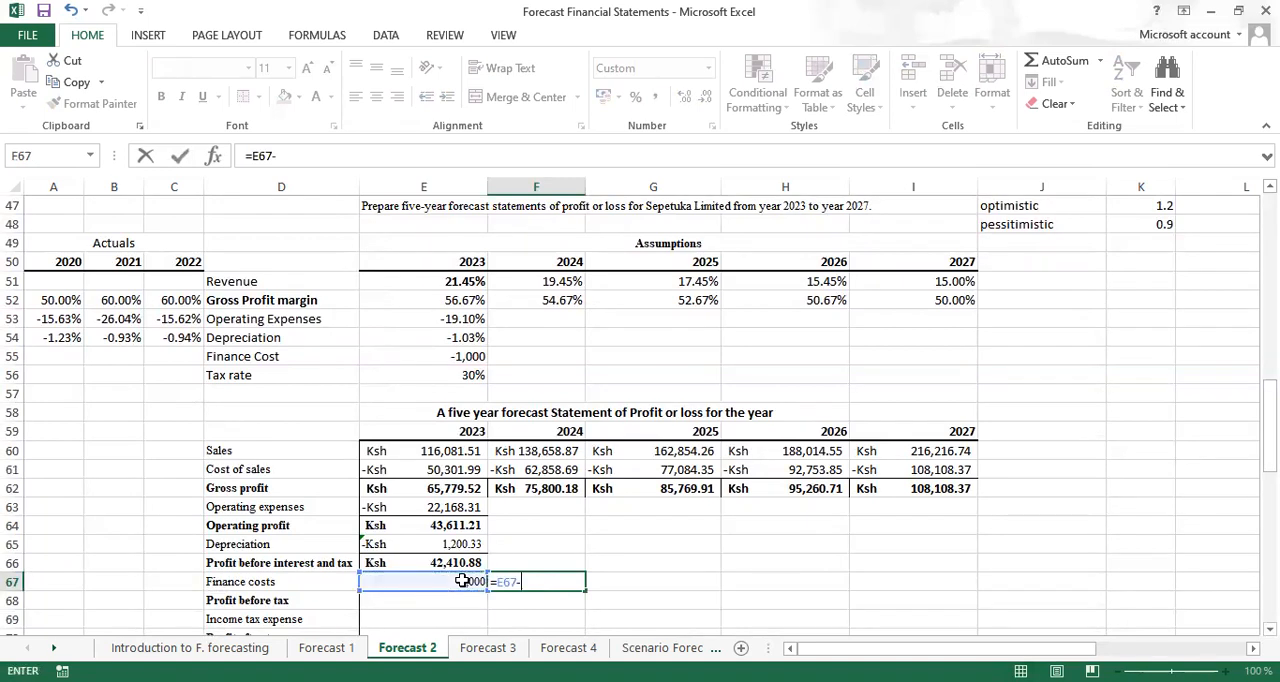
pyautogui.click(449, 355)
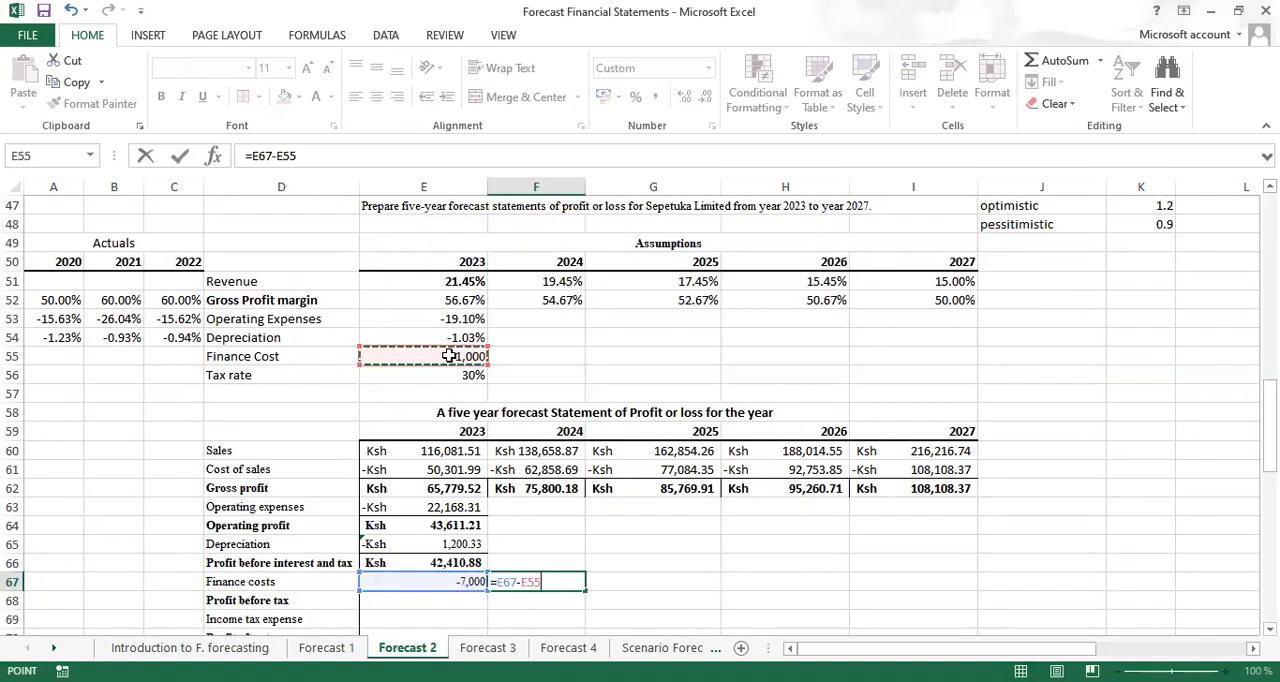
pyautogui.press('F4')
pyautogui.hotkey('ctrl', 'Return')
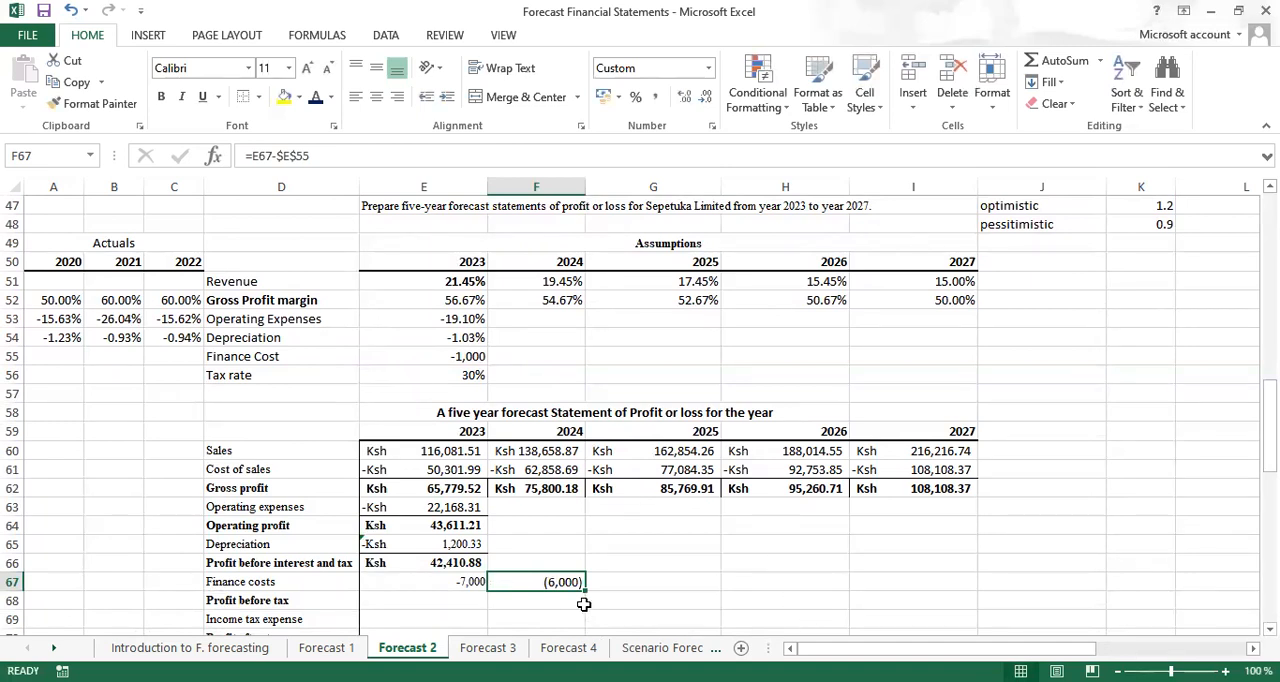
pyautogui.moveTo(585, 592); pyautogui.dragTo(927, 581)
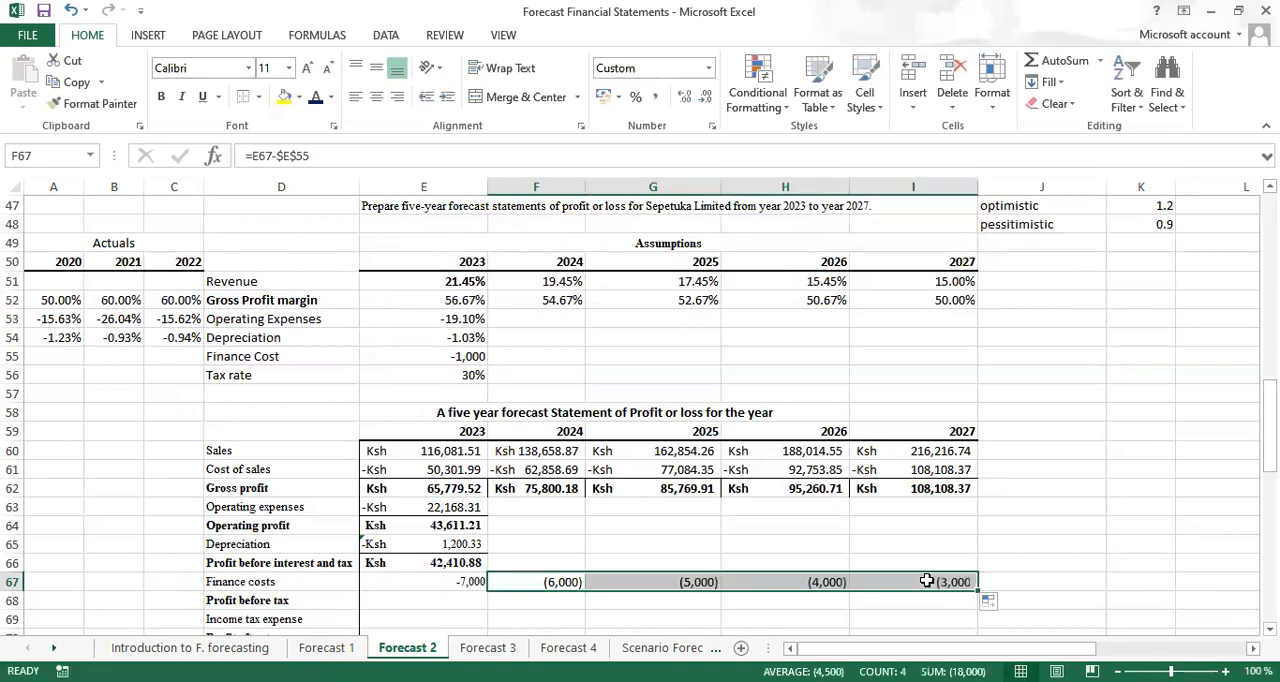
# Copy the 2024 finance costs cell F67 and paste only its formats onto the whole forecast statement E60:I70
pyautogui.click(520, 585)
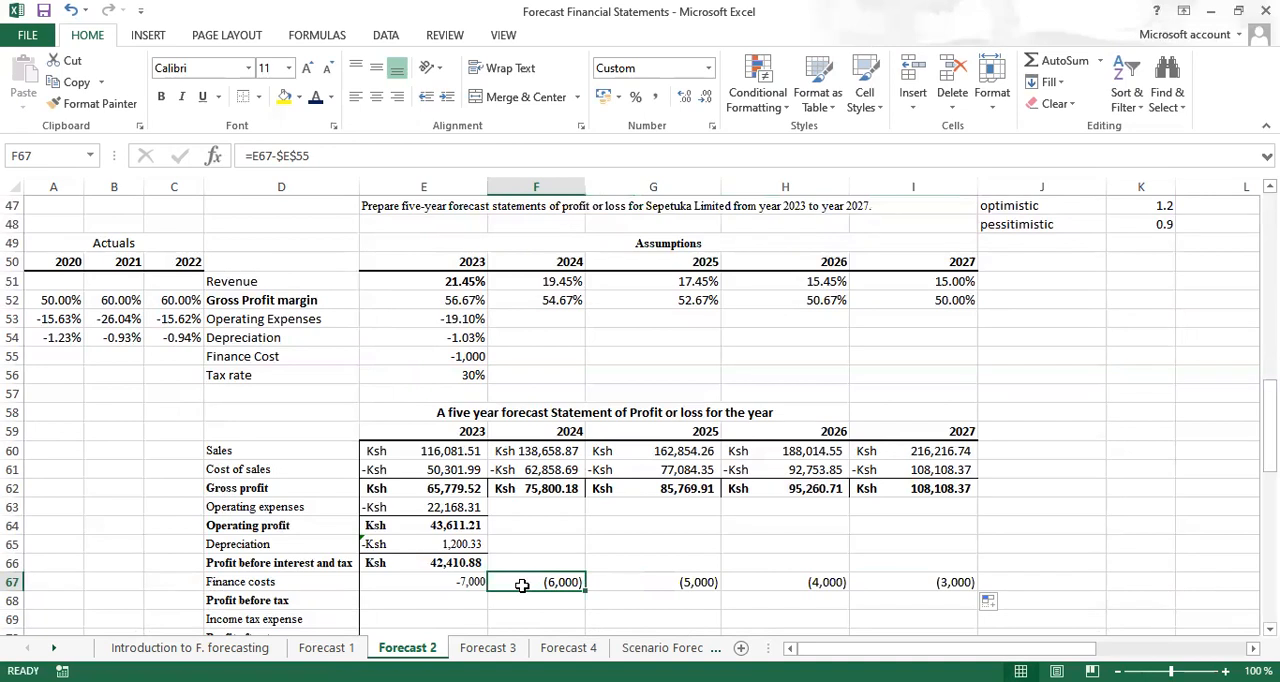
pyautogui.hotkey('ctrl', 'c')
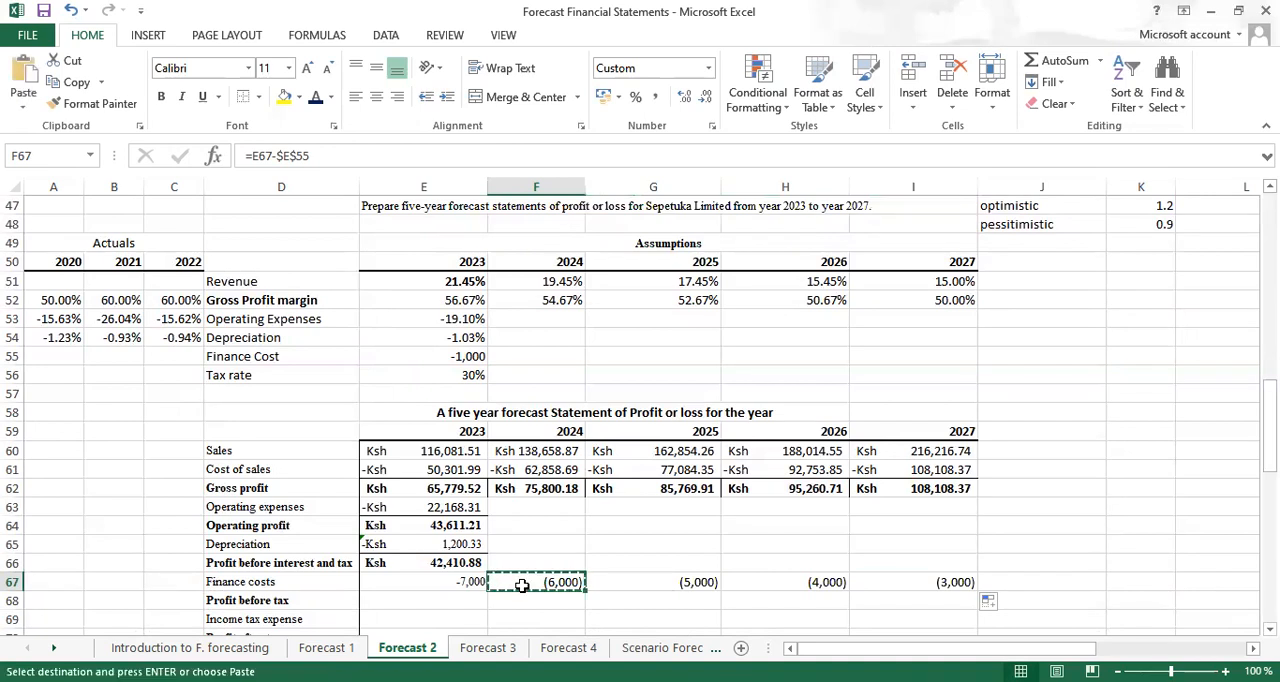
pyautogui.click(383, 448)
pyautogui.moveTo(383, 448); pyautogui.dragTo(876, 563)
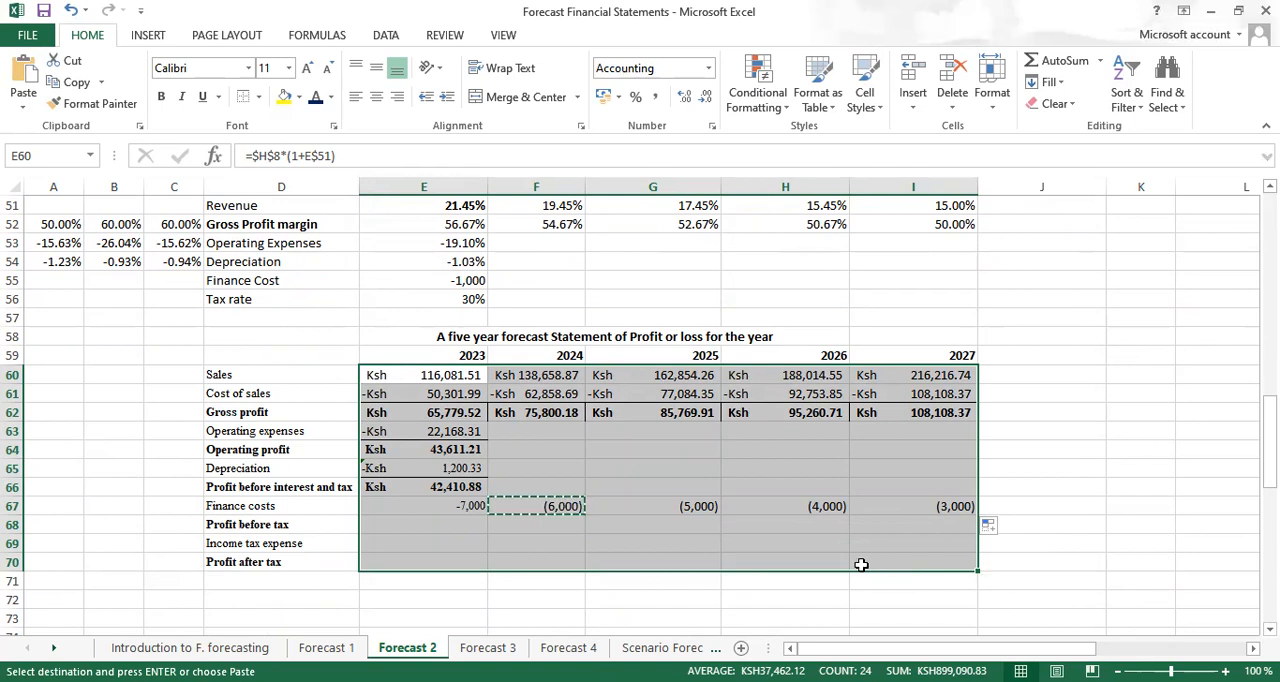
pyautogui.hotkey('ctrl', 'alt', 'v')
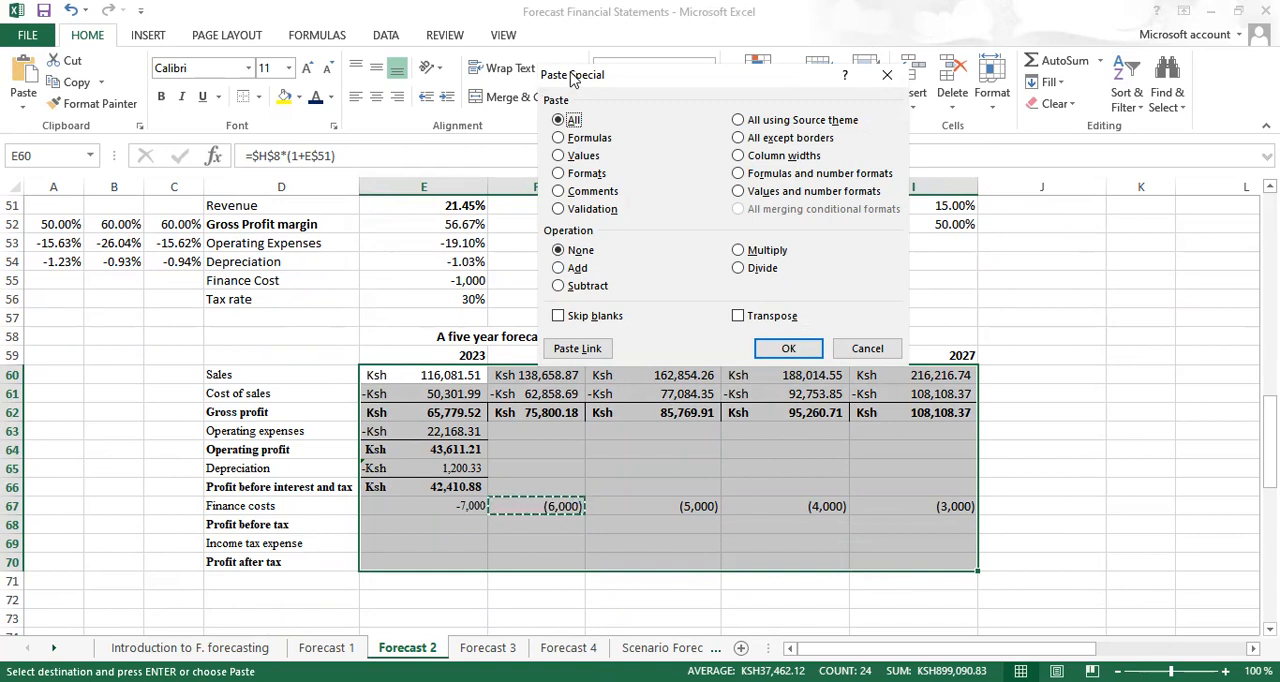
pyautogui.click(559, 175)
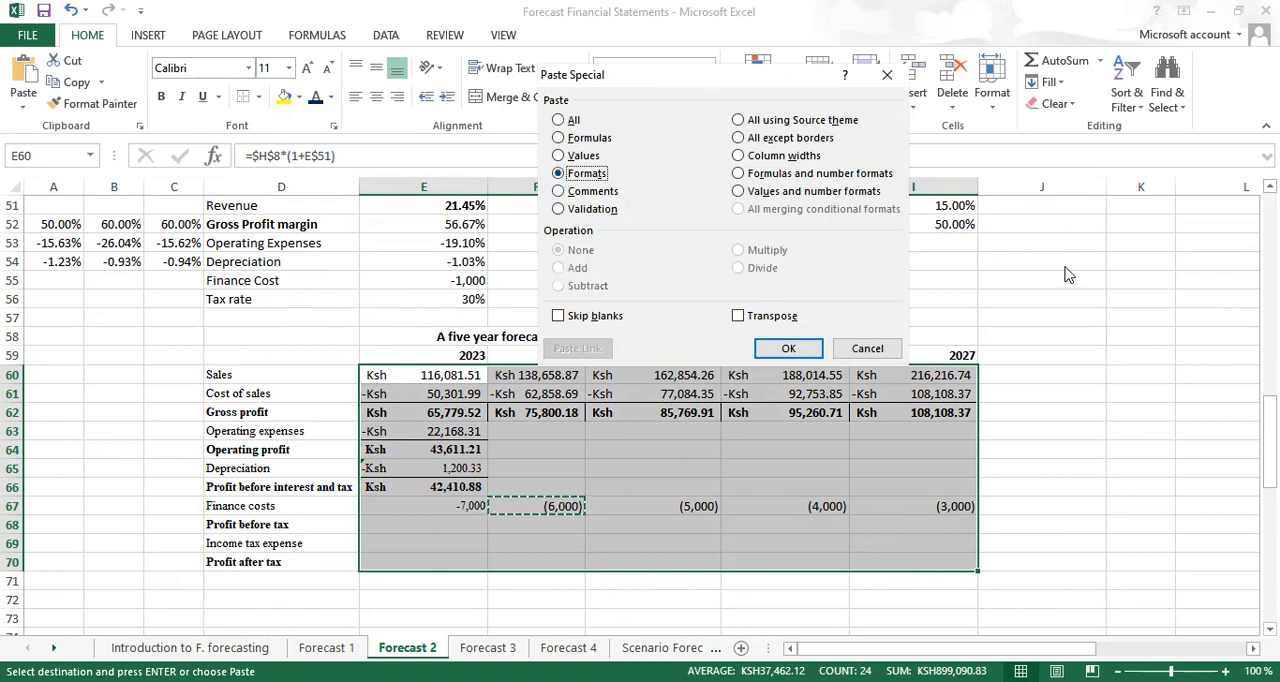
pyautogui.click(790, 346)
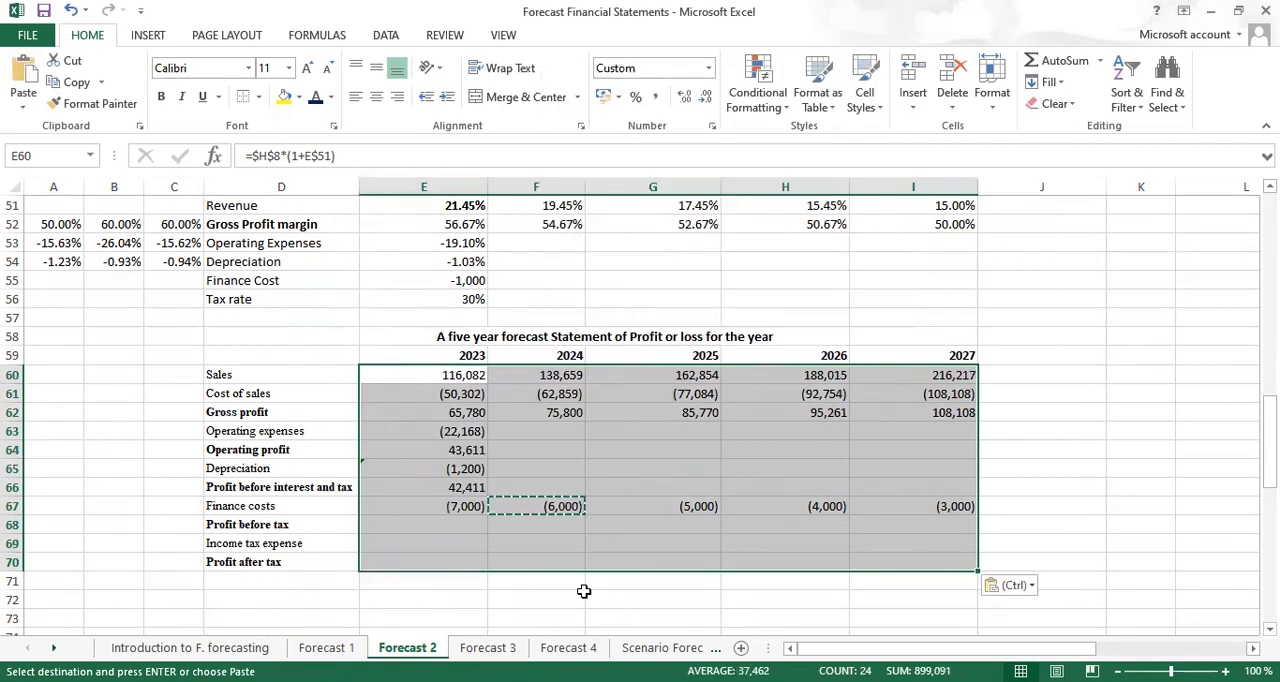
pyautogui.click(378, 597)
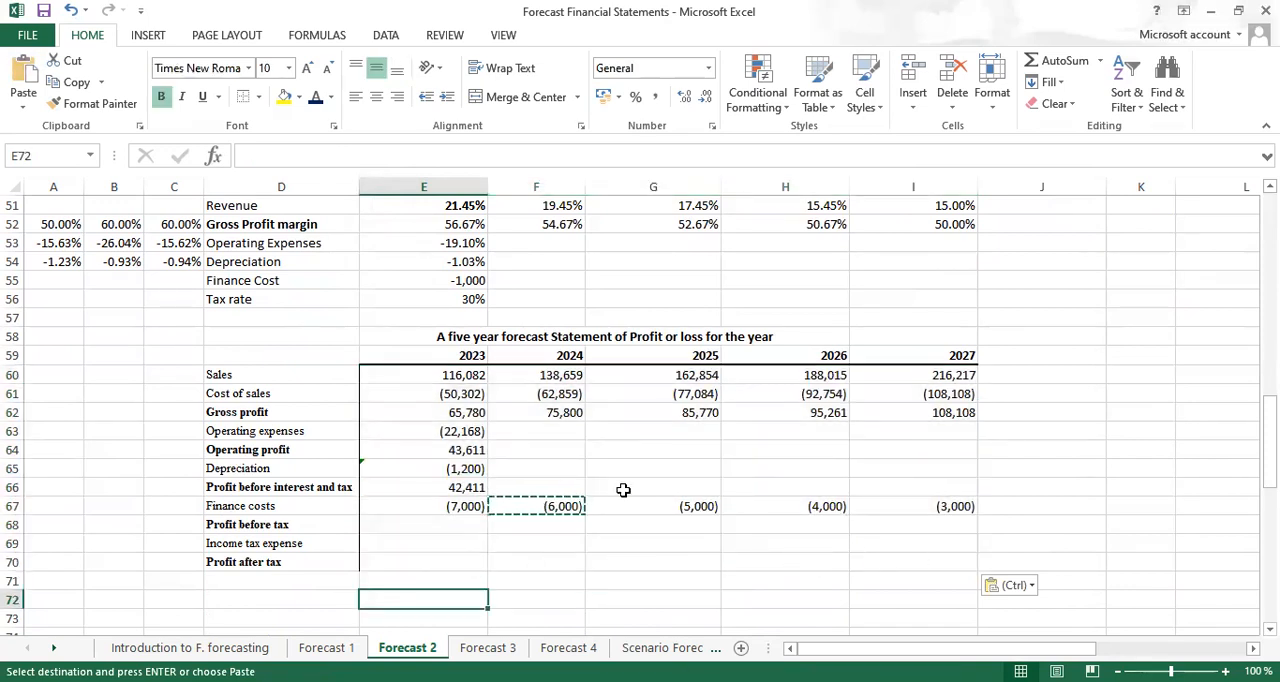
# Make the 2023 operating profit, gross profit, and profit before interest and tax in E64, E62 and E66 bold
pyautogui.click(451, 450)
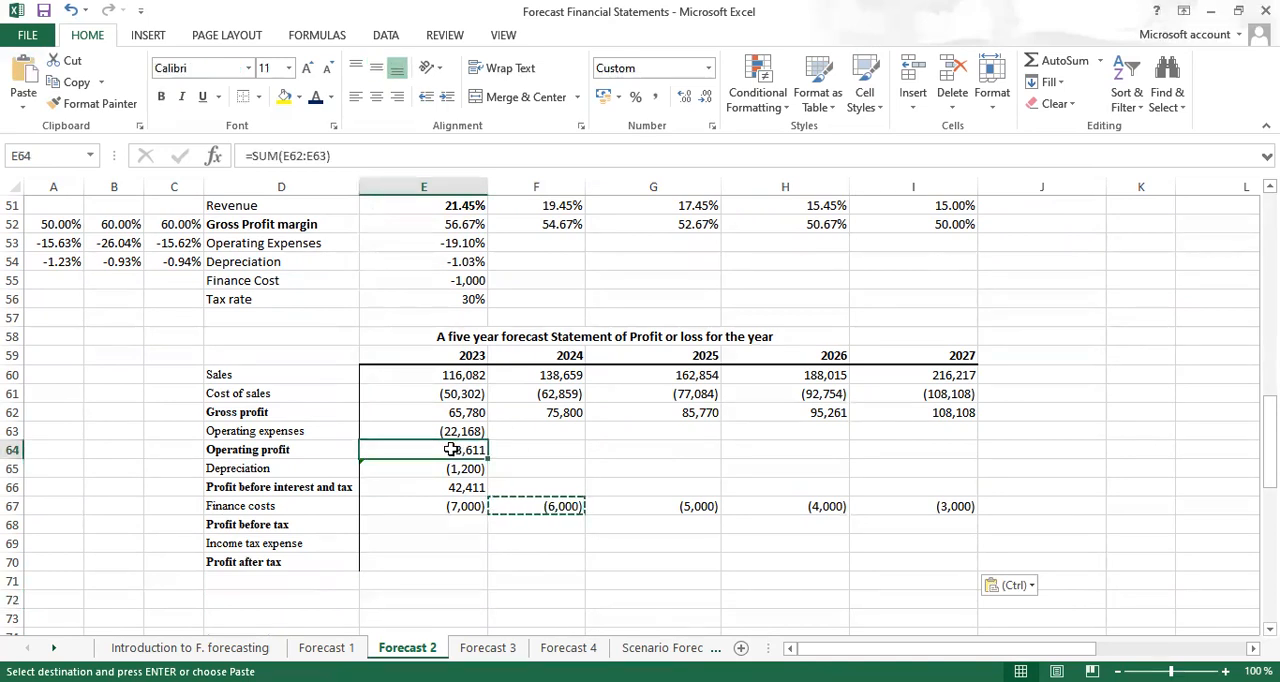
pyautogui.press('Escape')
pyautogui.click(451, 413)
pyautogui.hotkey('ctrl', 'b')
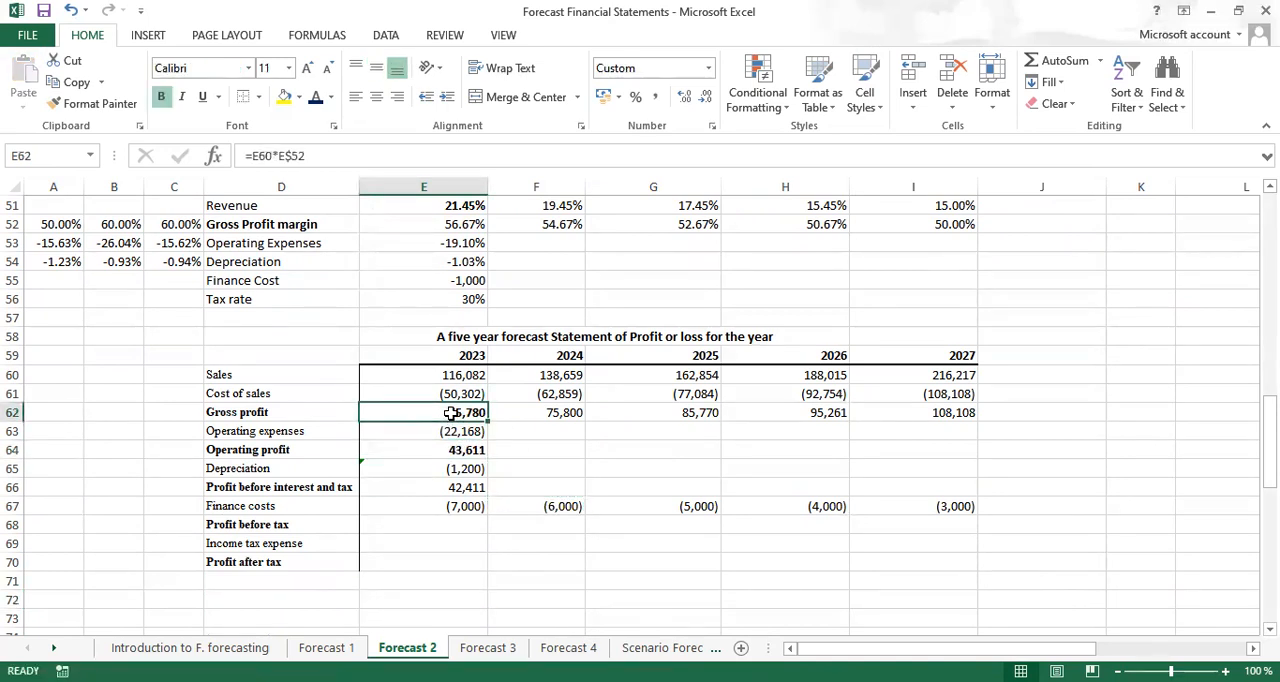
pyautogui.click(456, 488)
pyautogui.hotkey('ctrl', 'b')
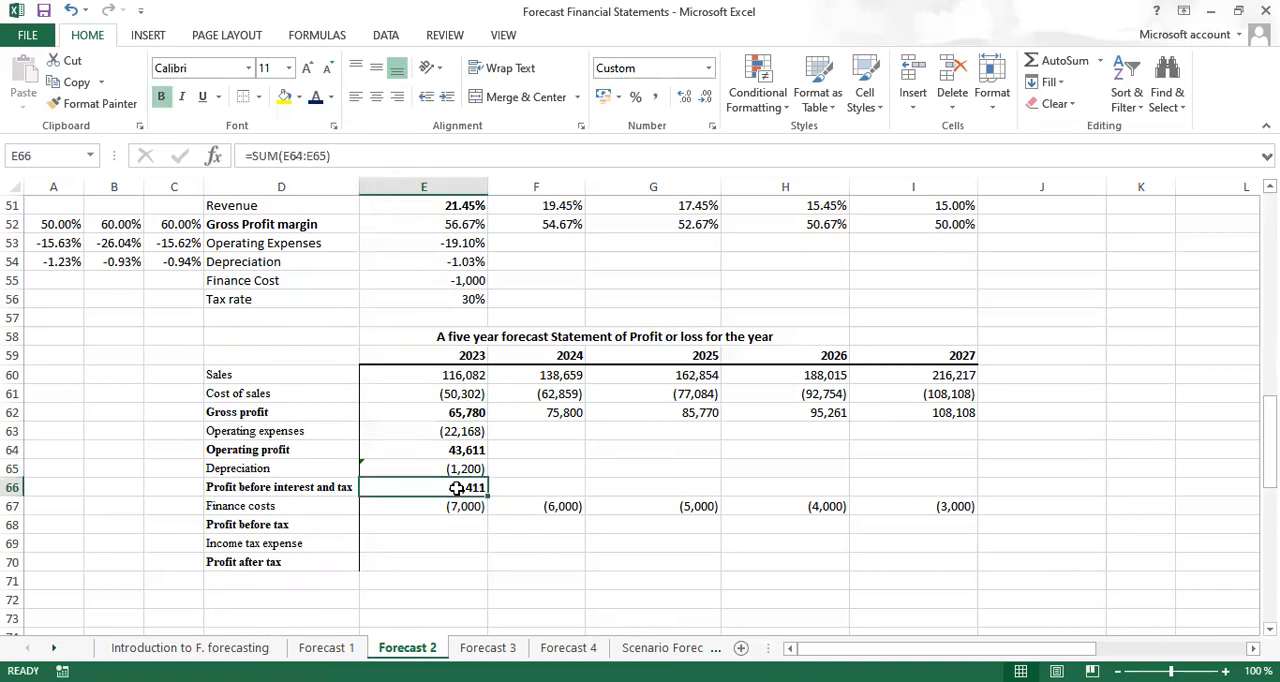
# Calculate 2023 profit before tax in E68 with =SUM(E66:E67), in bold with a top border
pyautogui.click(428, 524)
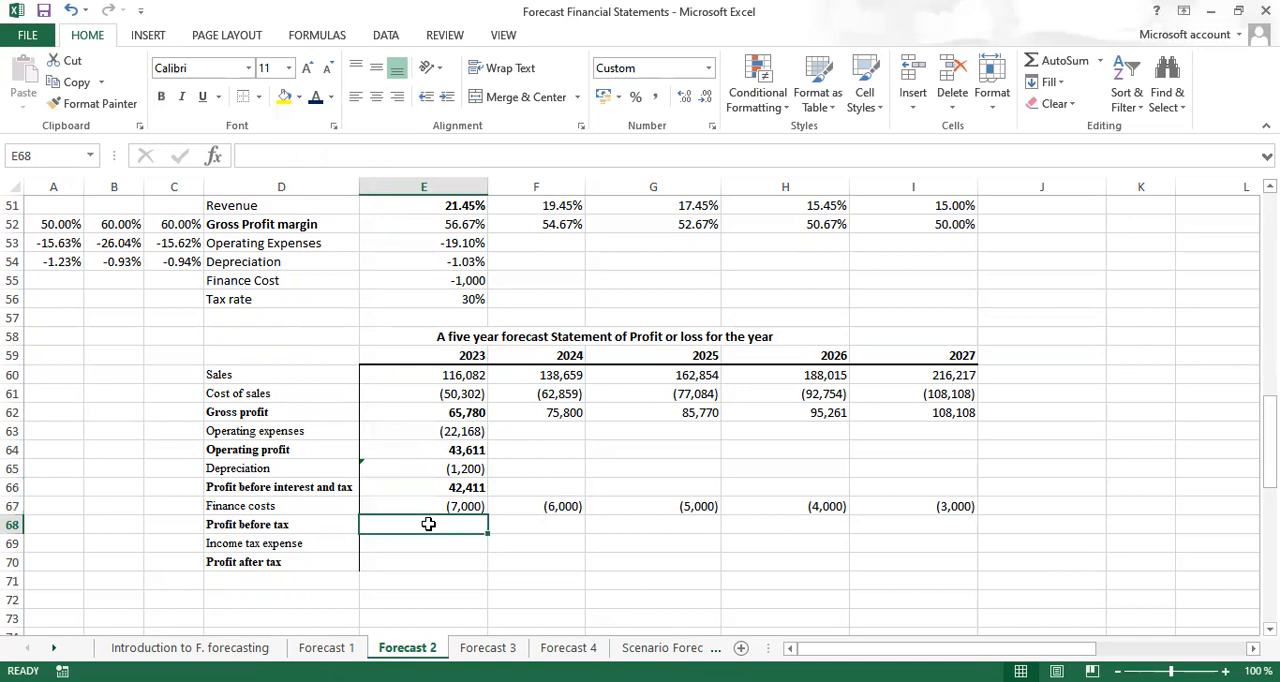
pyautogui.hotkey('alt', '=')
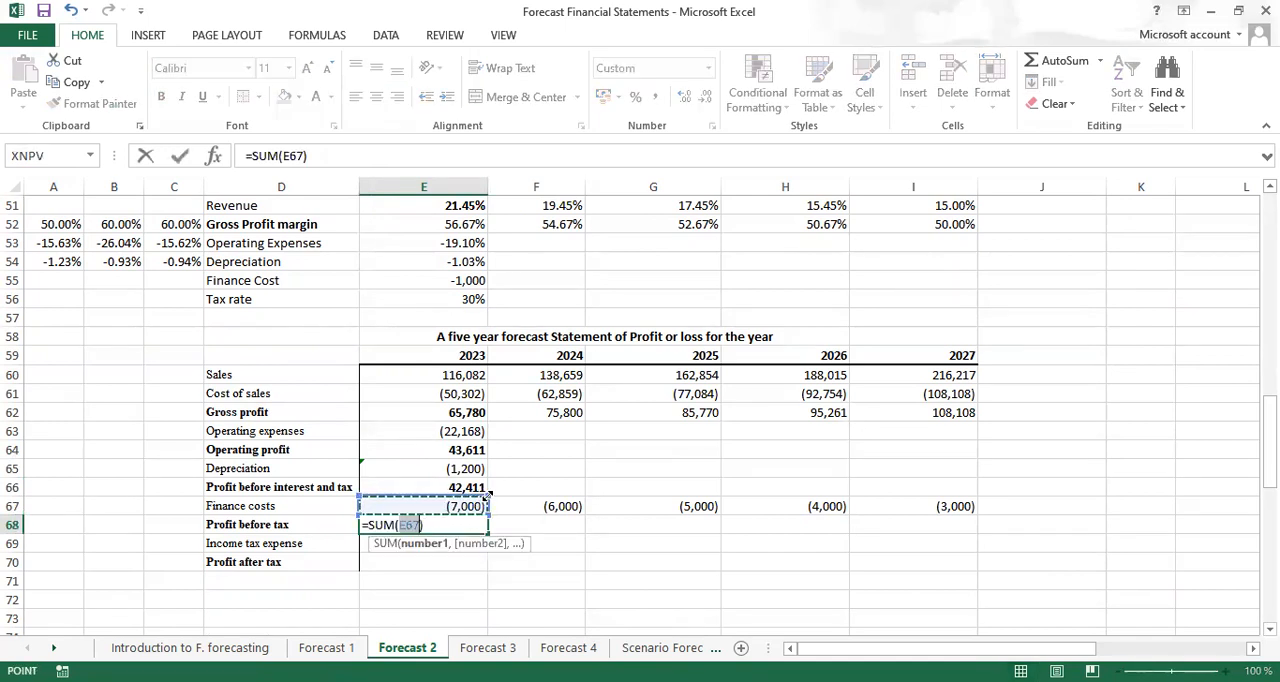
pyautogui.moveTo(486, 496); pyautogui.dragTo(489, 482)
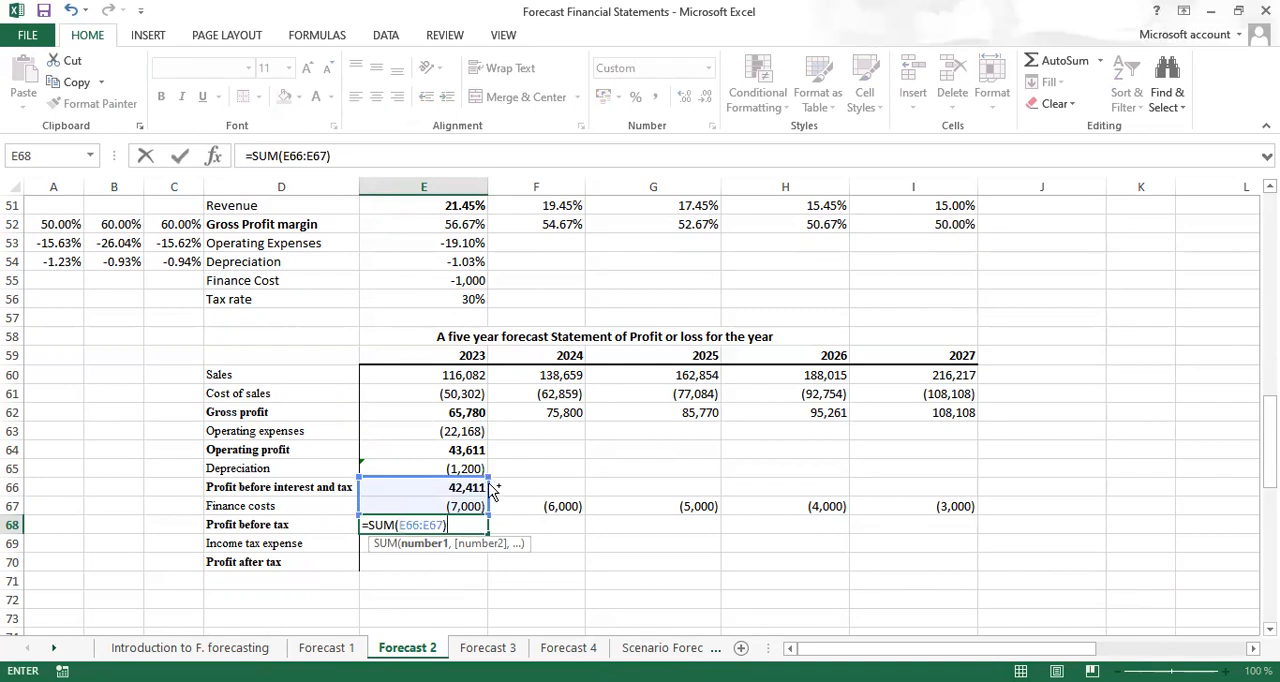
pyautogui.hotkey('ctrl', 'Return')
pyautogui.hotkey('ctrl', 'b')
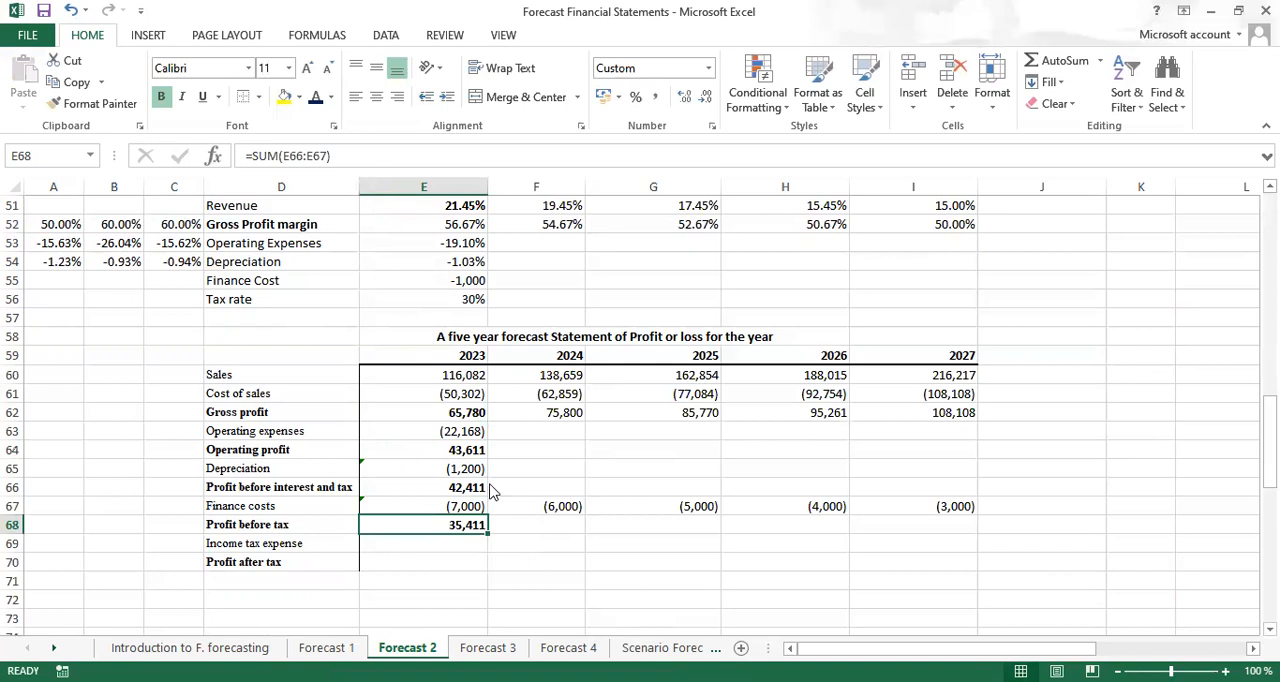
# Calculate 2023 income tax expense in E69 with =-$E$56*E68, keeping the tax rate reference absolute
pyautogui.click(417, 539)
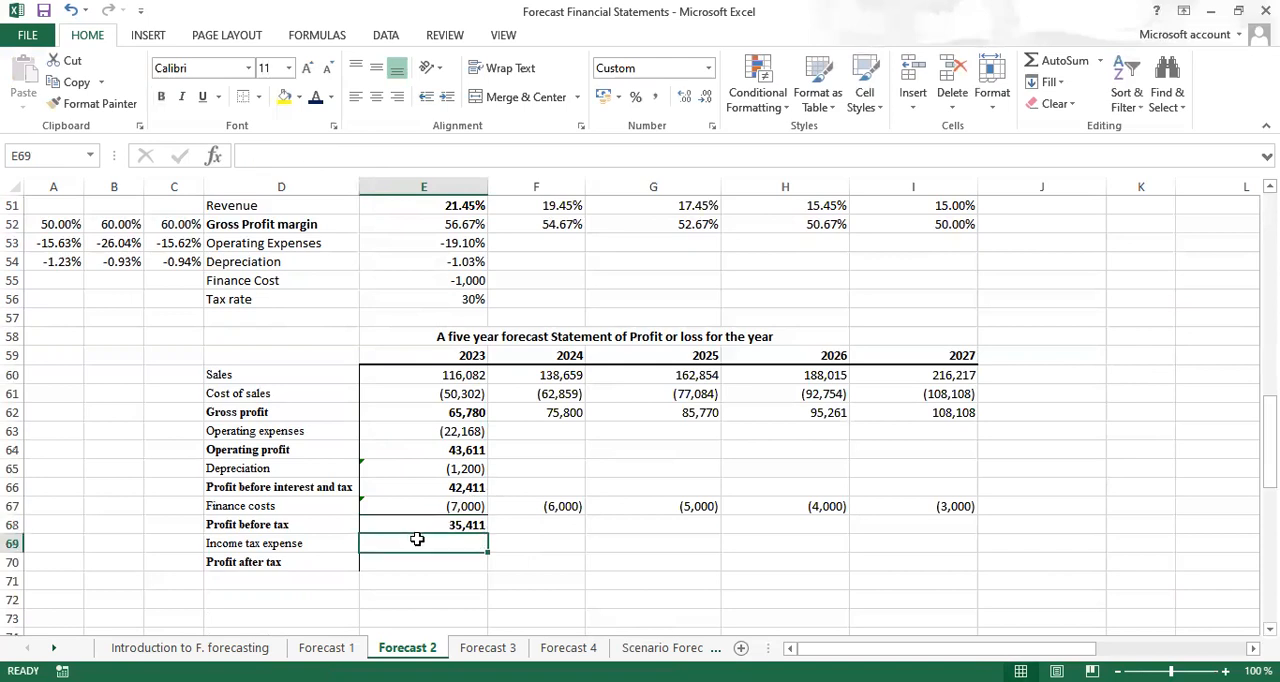
pyautogui.write('=')
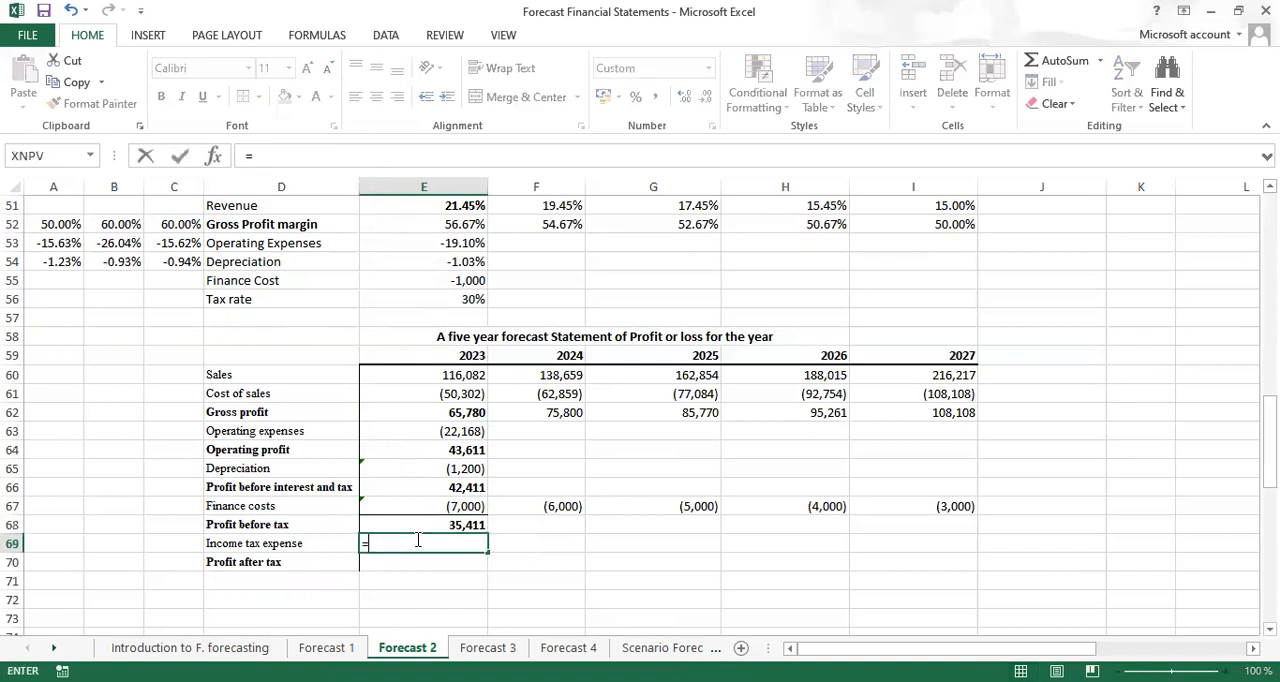
pyautogui.write('-')
pyautogui.click(434, 300)
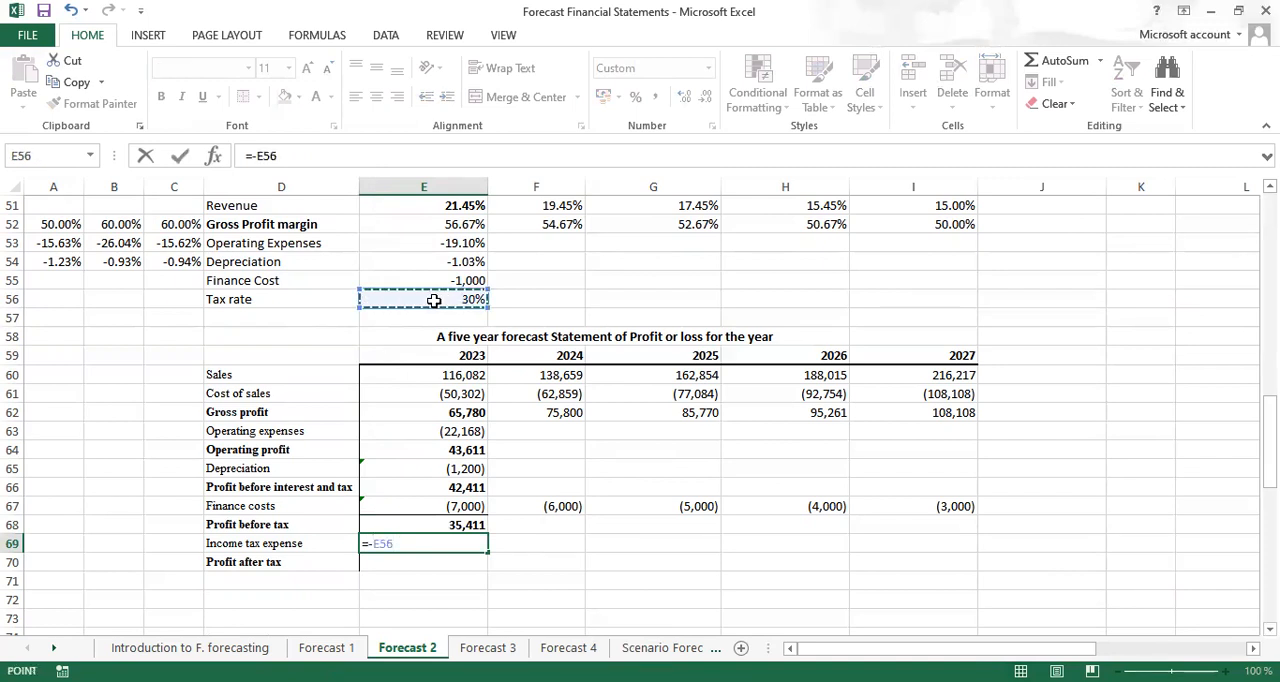
pyautogui.write('*')
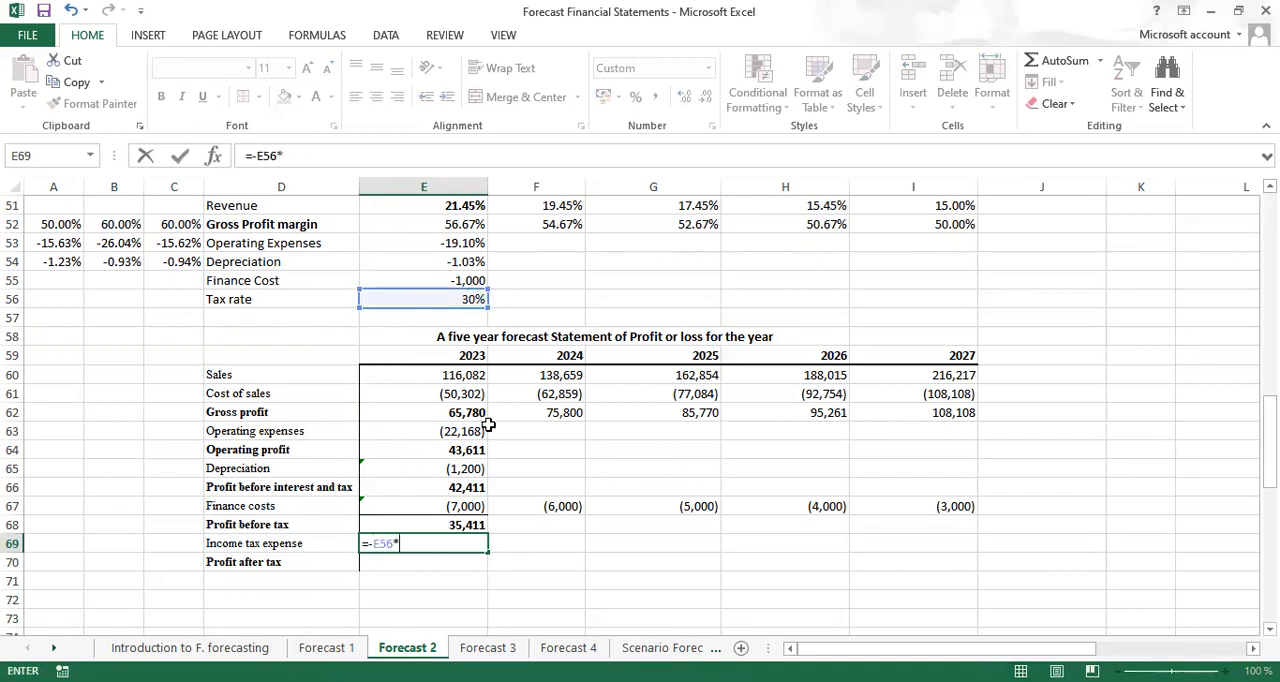
pyautogui.click(450, 522)
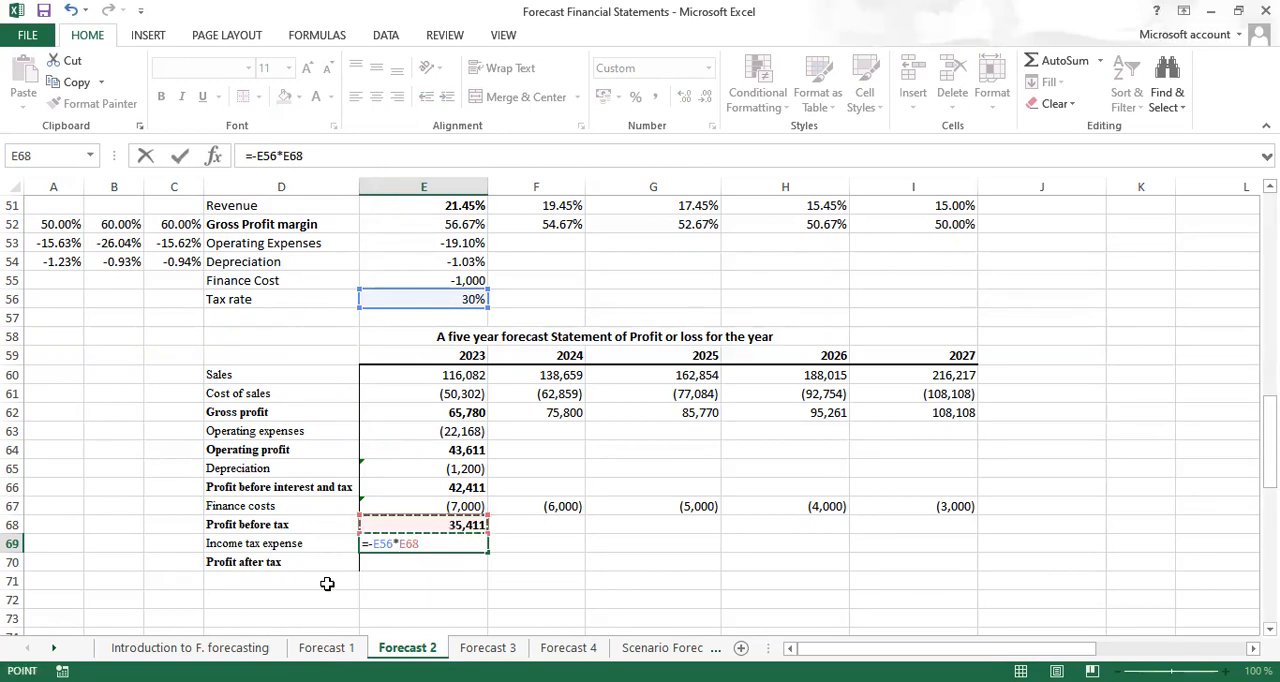
pyautogui.click(386, 543)
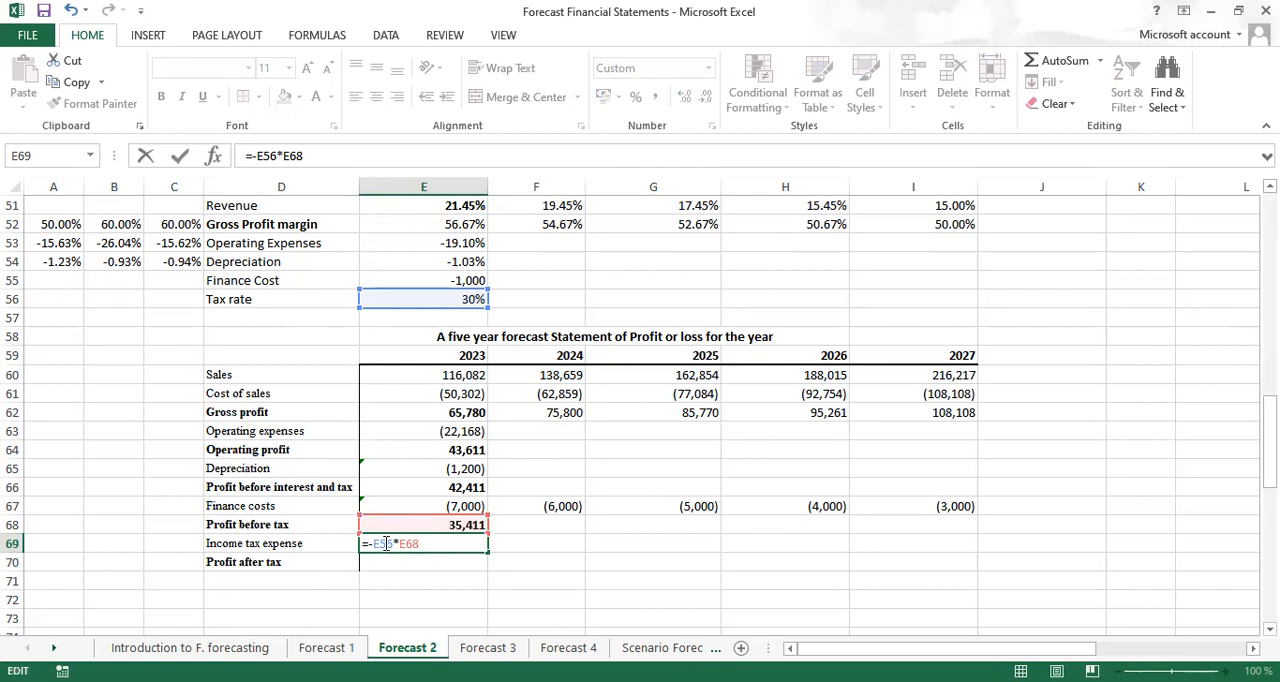
pyautogui.press('F4')
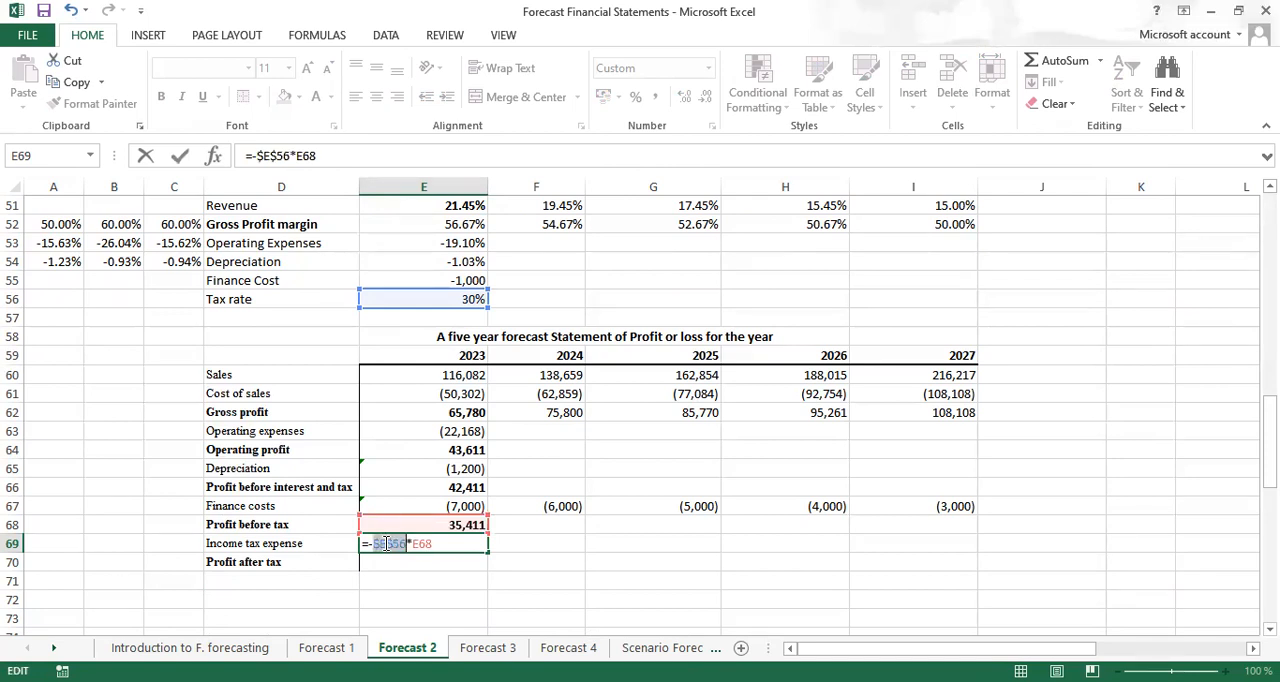
pyautogui.hotkey('ctrl', 'Return')
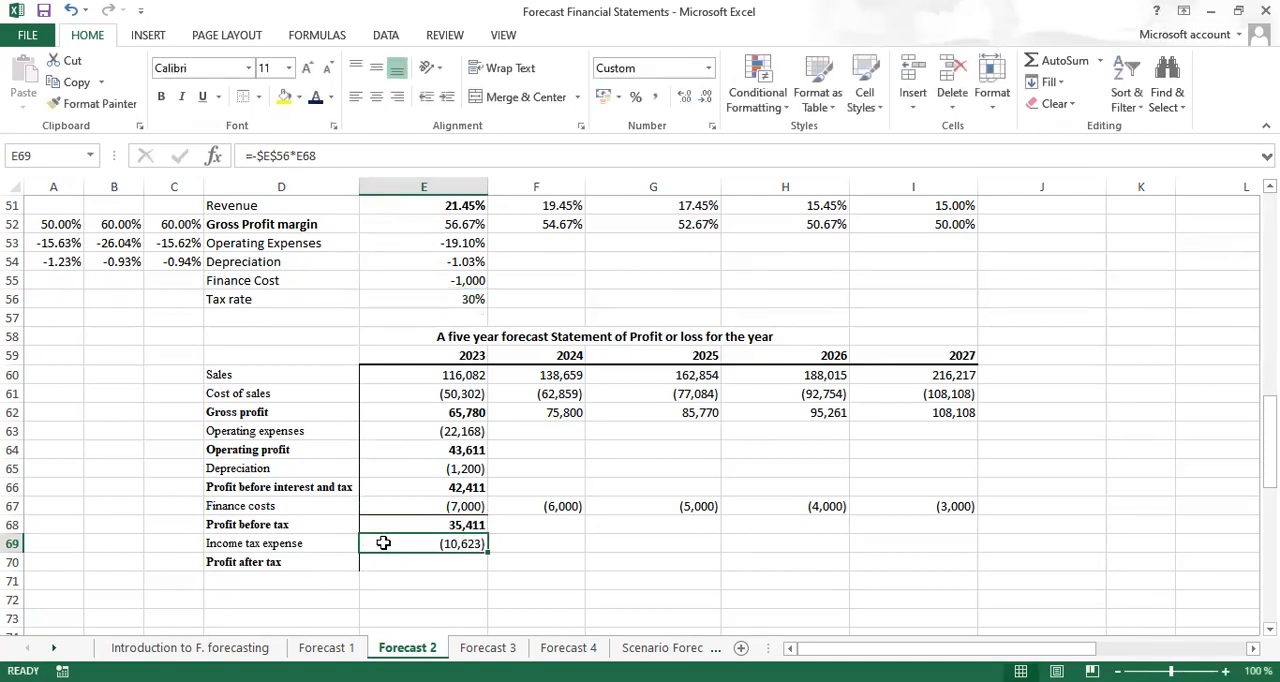
# Calculate 2023 profit after tax in E70 with =SUM(E68:E69), in bold with a top border
pyautogui.click(430, 567)
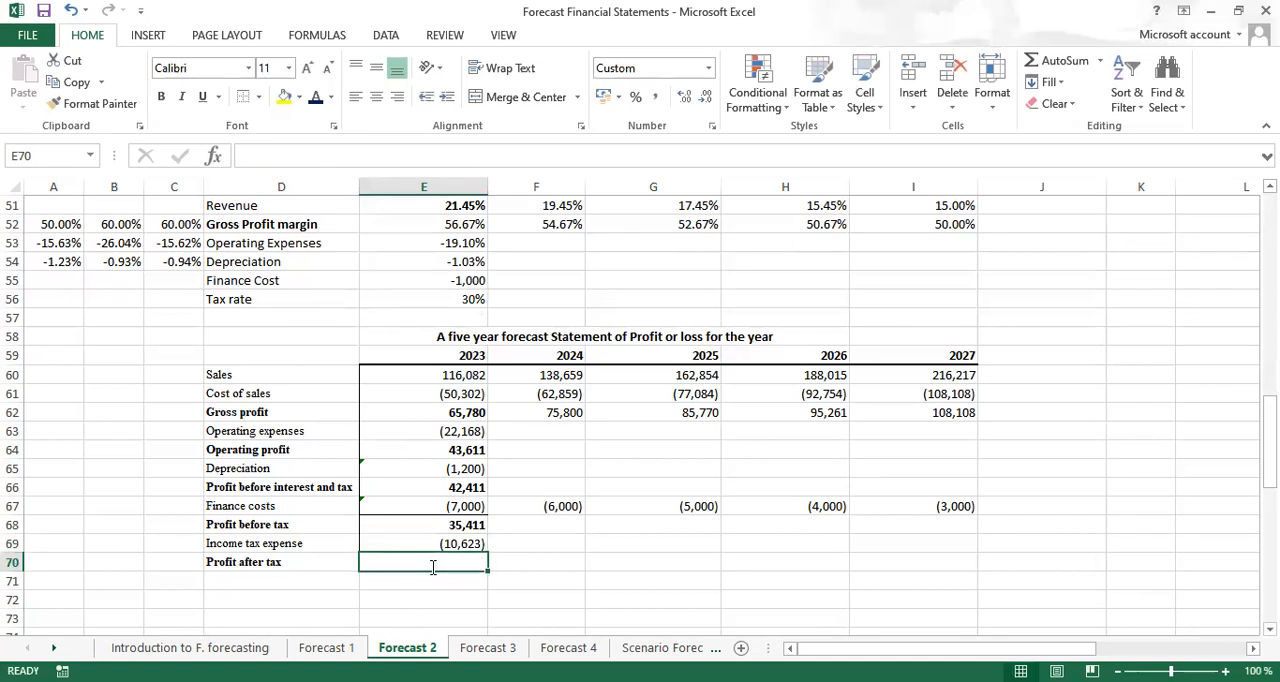
pyautogui.write('=SUM(')
pyautogui.click(478, 543)
pyautogui.moveTo(487, 537); pyautogui.dragTo(493, 512)
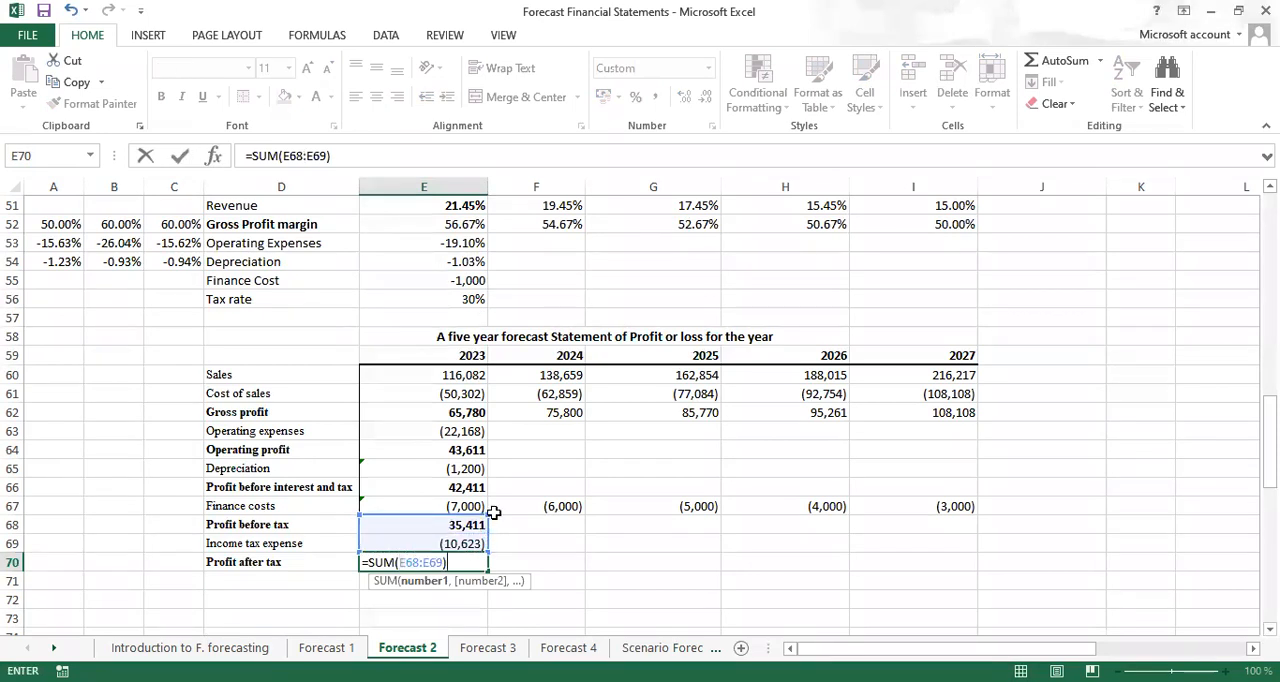
pyautogui.hotkey('ctrl', 'Return')
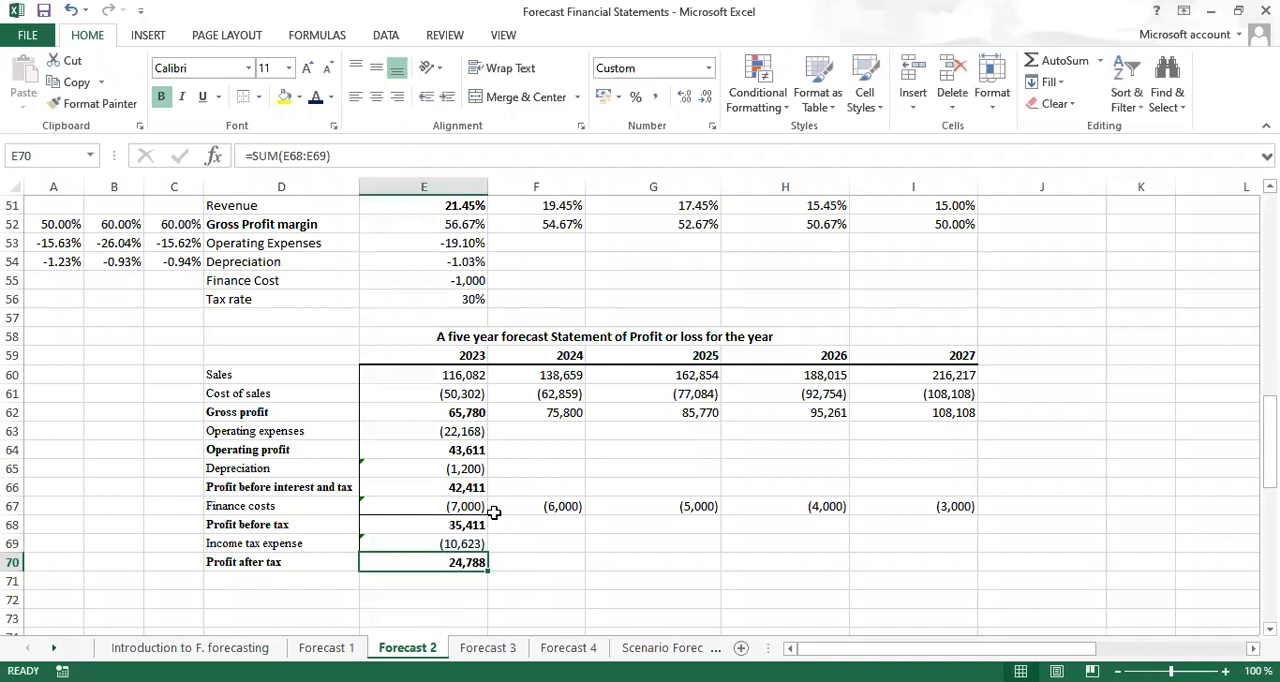
# Add top borders to 2023 profit before interest and tax in E66, operating profit in E64, and the gross profit row E62:I62
pyautogui.click(439, 489)
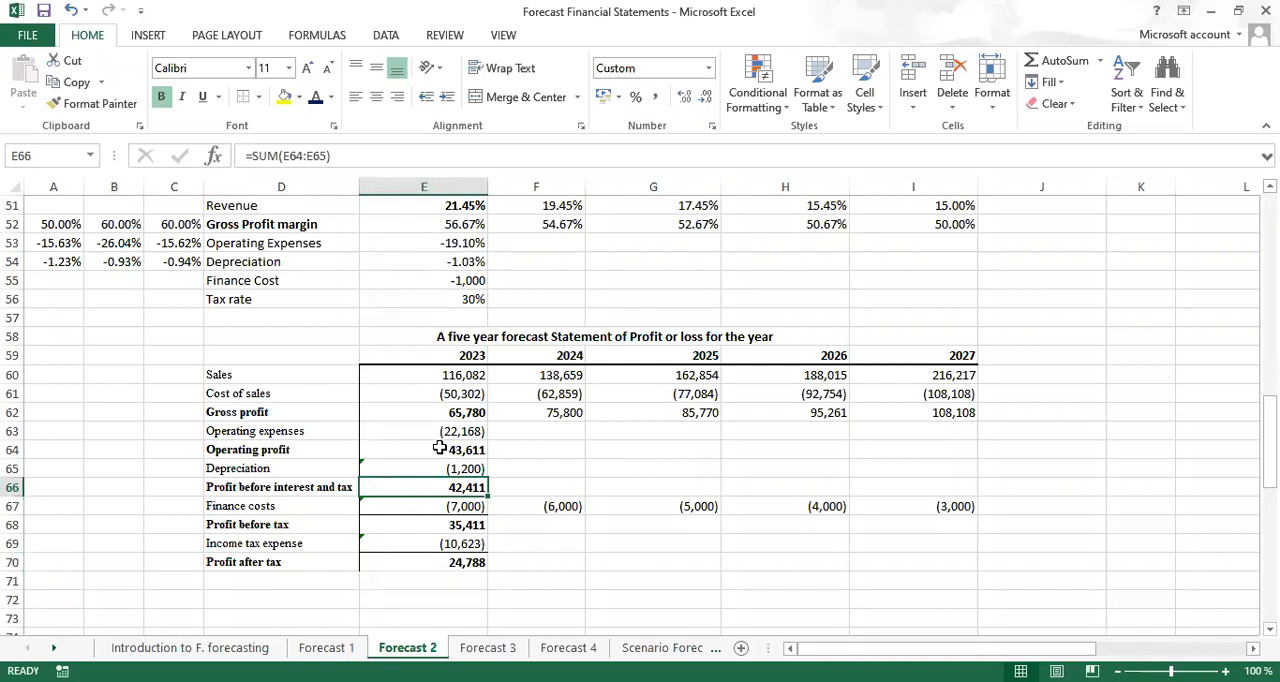
pyautogui.click(439, 449)
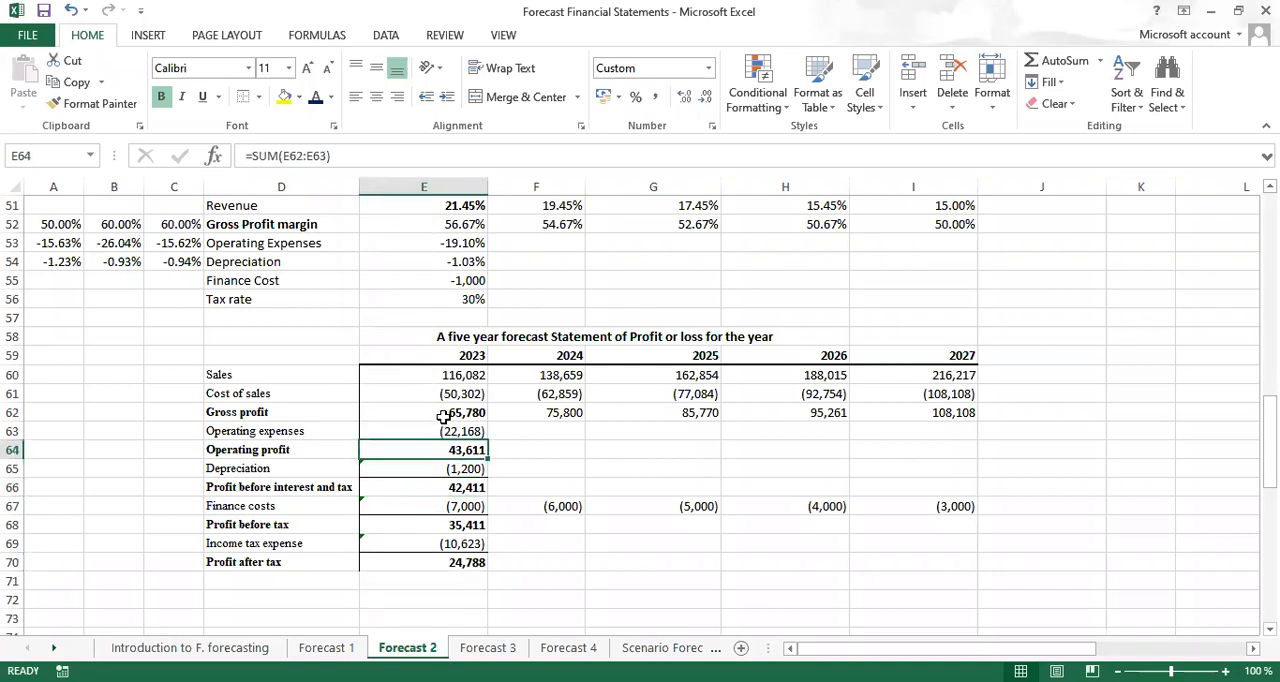
pyautogui.moveTo(438, 412); pyautogui.dragTo(925, 412)
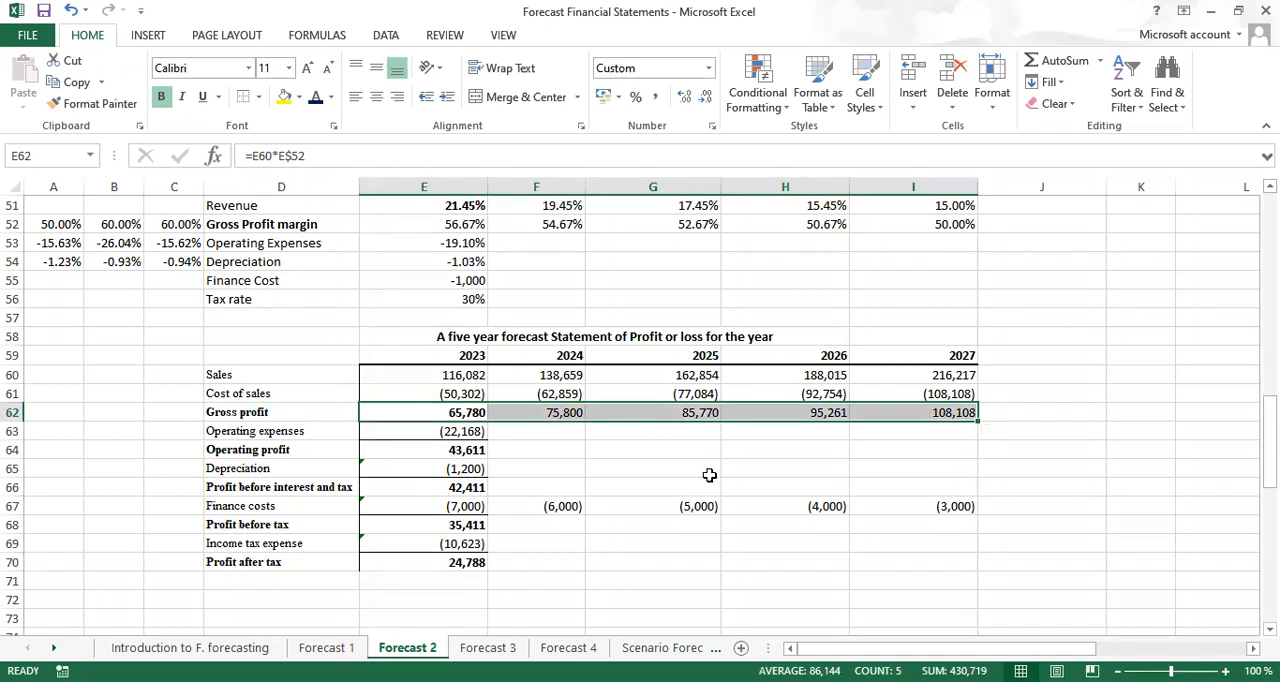
pyautogui.click(645, 600)
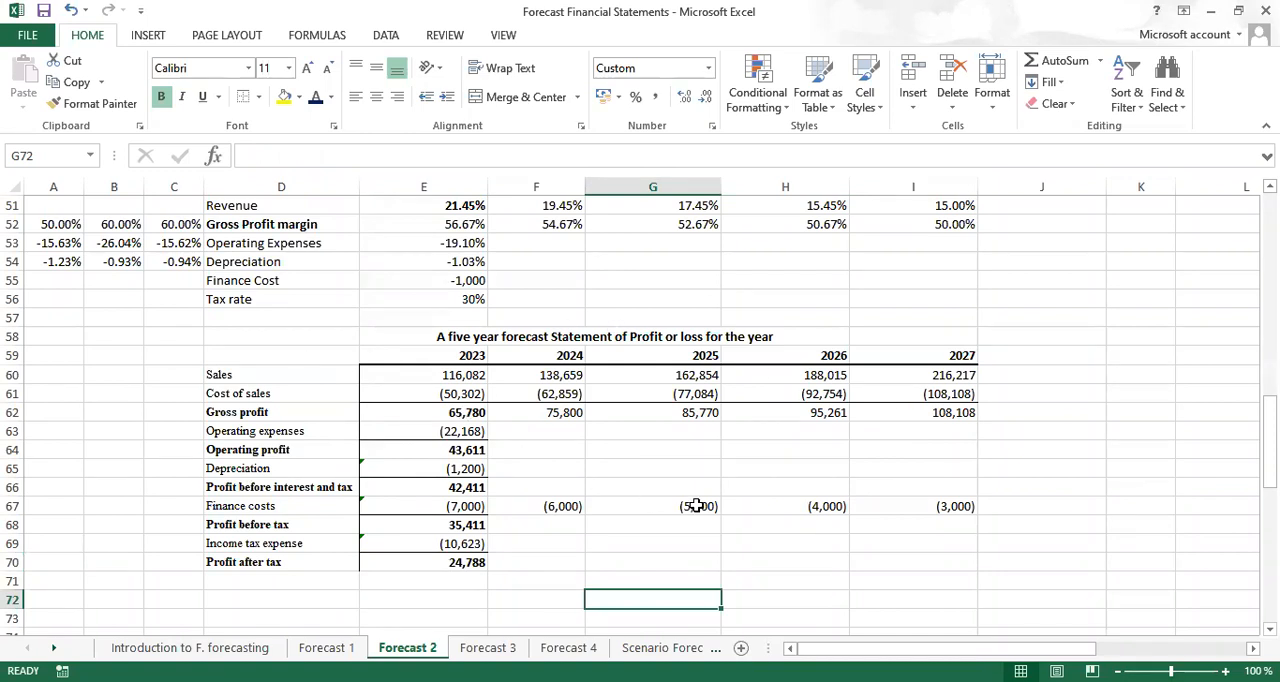
# Make both references in the 2023 finance costs formula in E67 absolute, giving =$H$15-$E$55
pyautogui.click(456, 510)
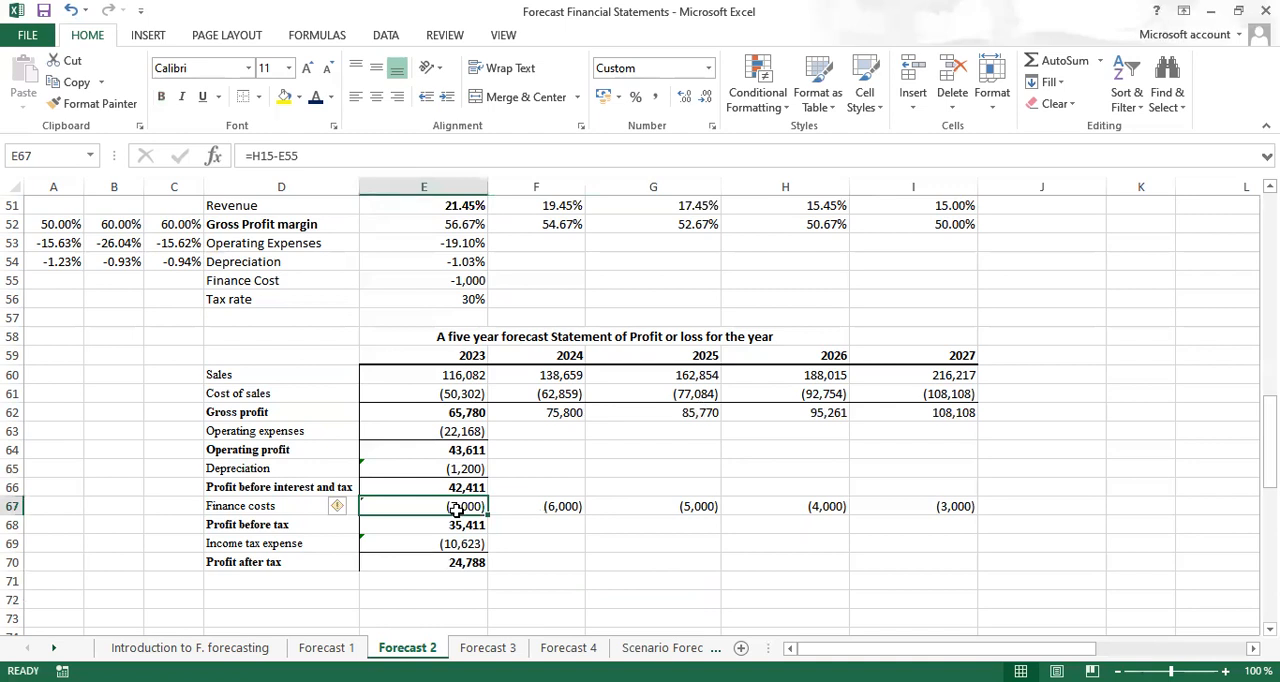
pyautogui.click(263, 157)
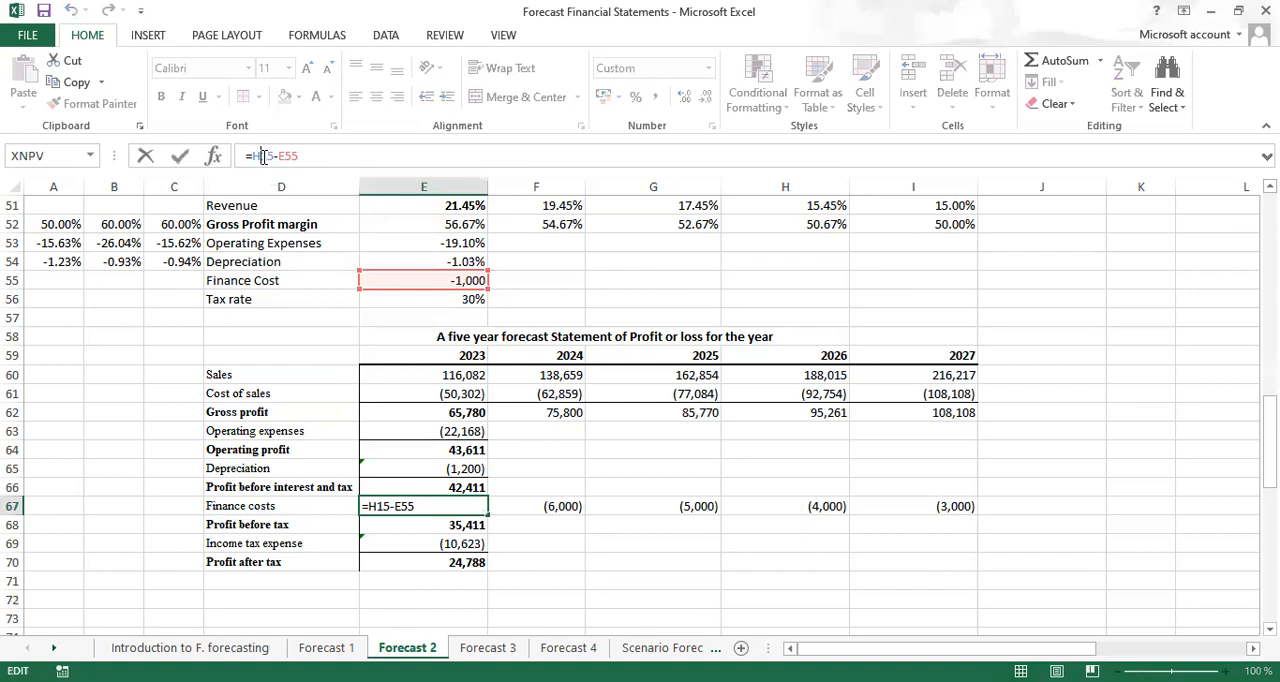
pyautogui.press('F4')
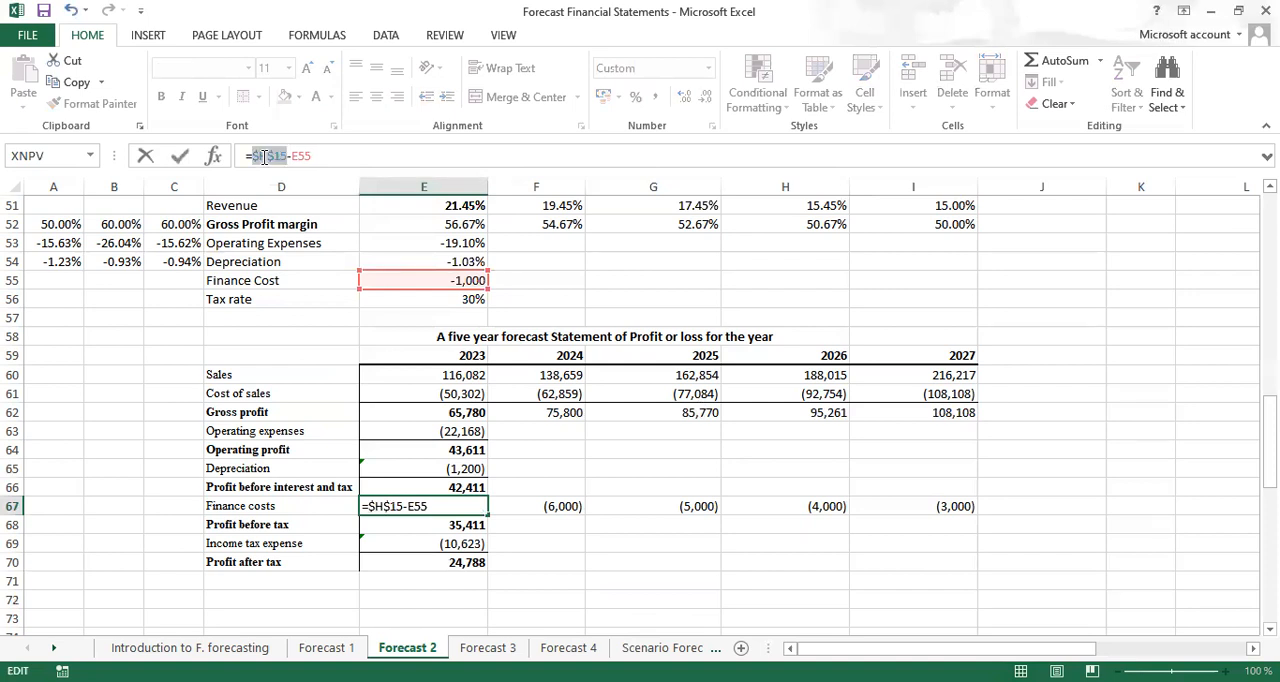
pyautogui.click(304, 157)
pyautogui.press('F4')
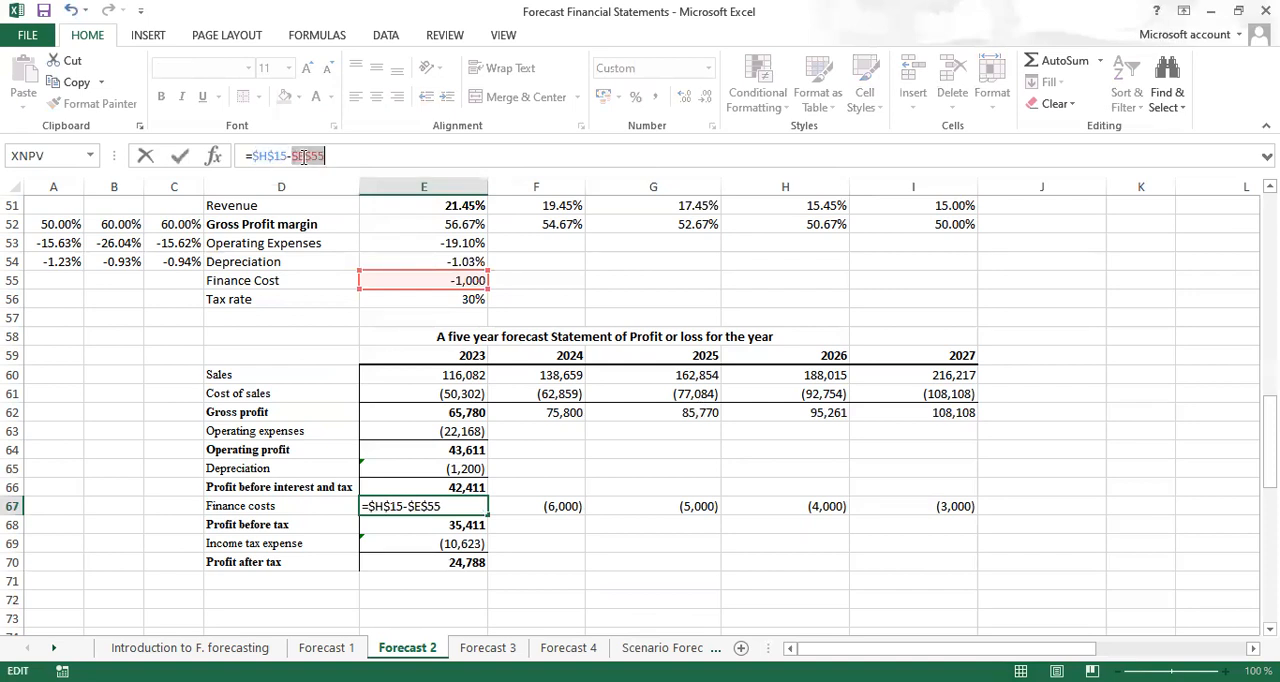
pyautogui.hotkey('ctrl', 'Return')
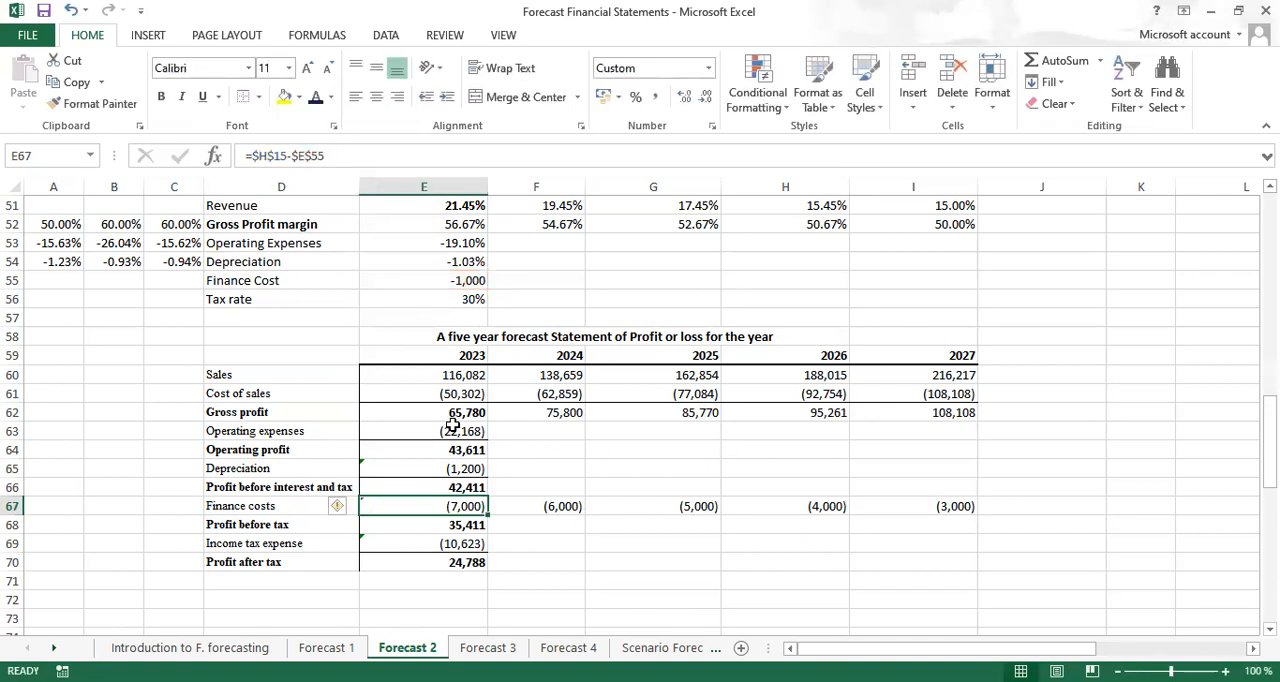
# Fill the 2023 formulas in E63:E66 and E68:E70 across to 2027 in column I
pyautogui.moveTo(457, 424); pyautogui.dragTo(944, 478)
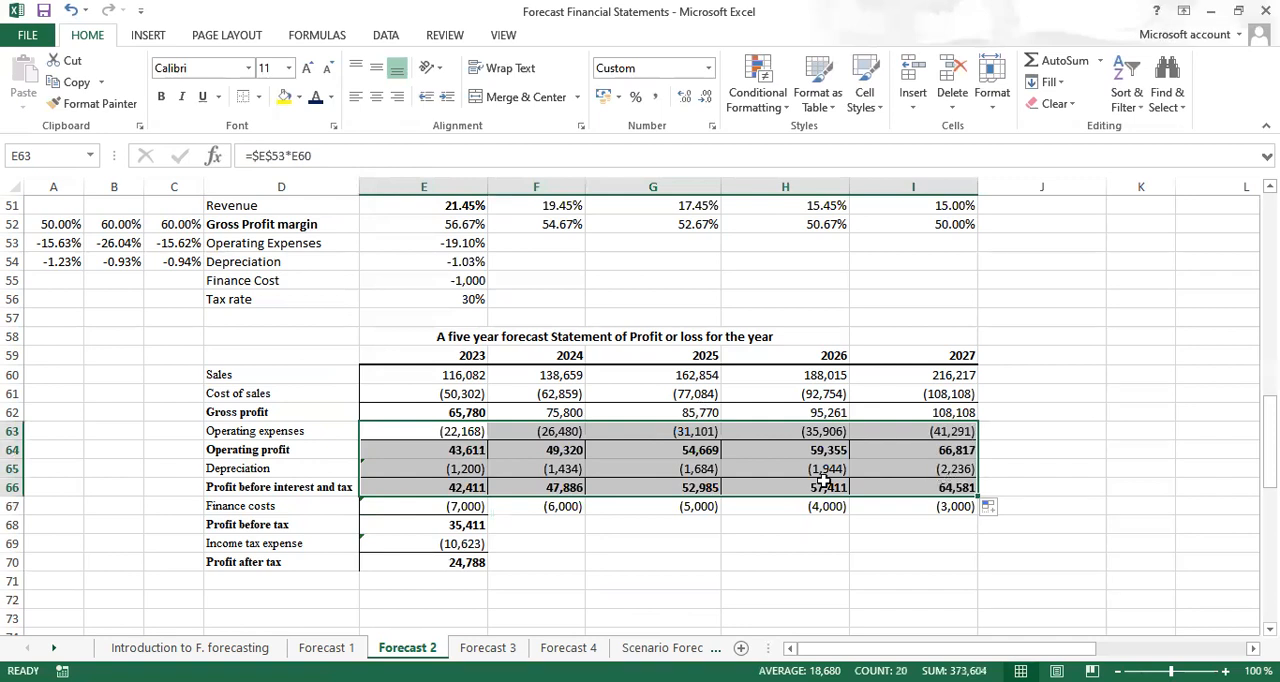
pyautogui.click(449, 527)
pyautogui.moveTo(449, 527); pyautogui.dragTo(947, 549)
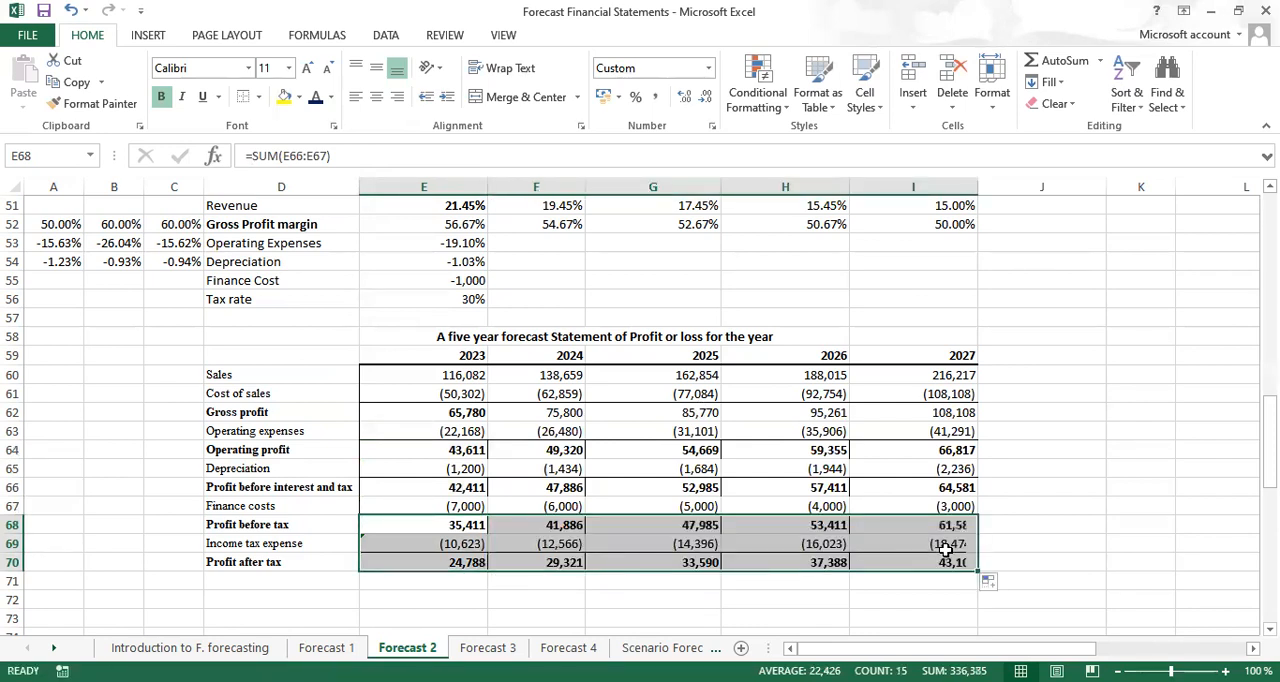
# Insert a blank row at row 57 and move the five-year forecast statement title from E59 up to E58
pyautogui.click(297, 317)
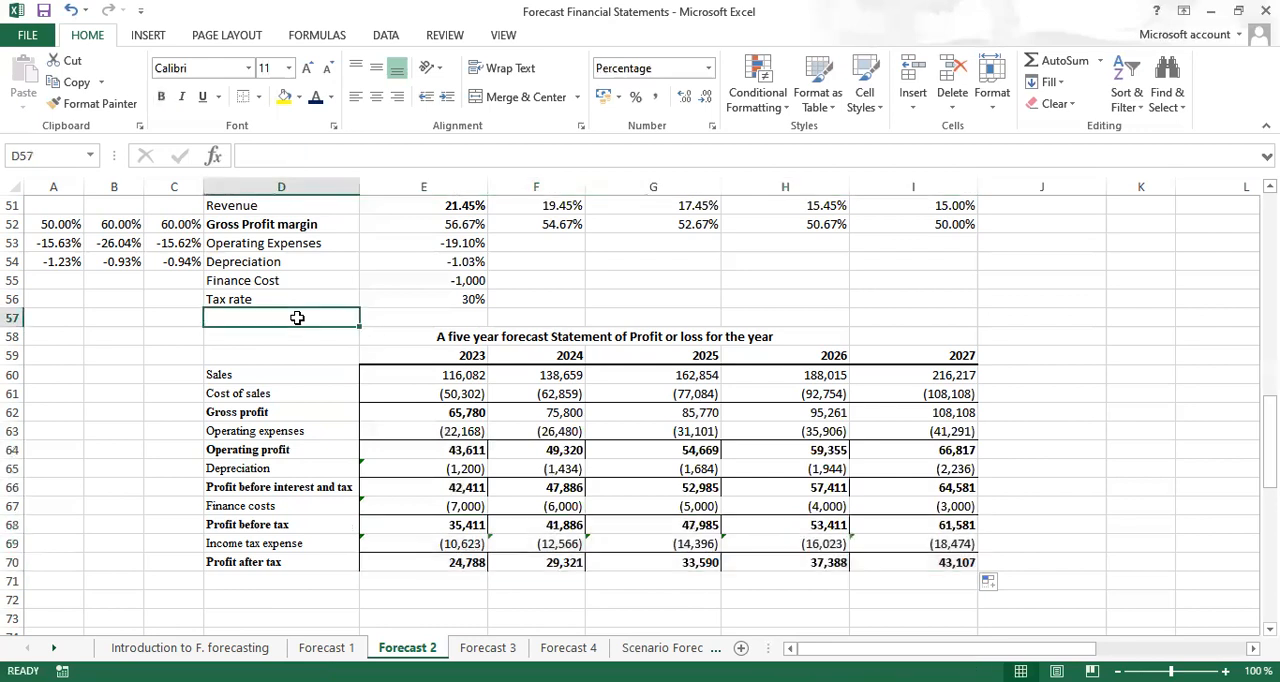
pyautogui.hotkey('shift', 'space')
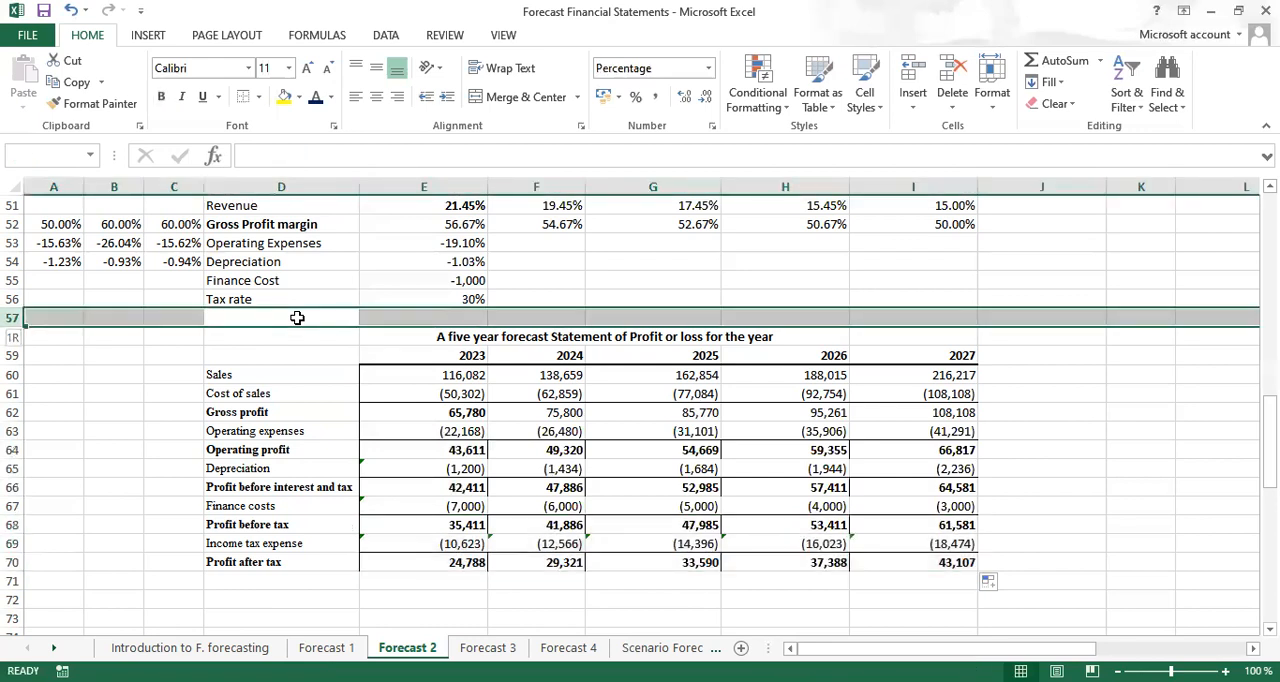
pyautogui.hotkey('ctrl', 'shift', '+')
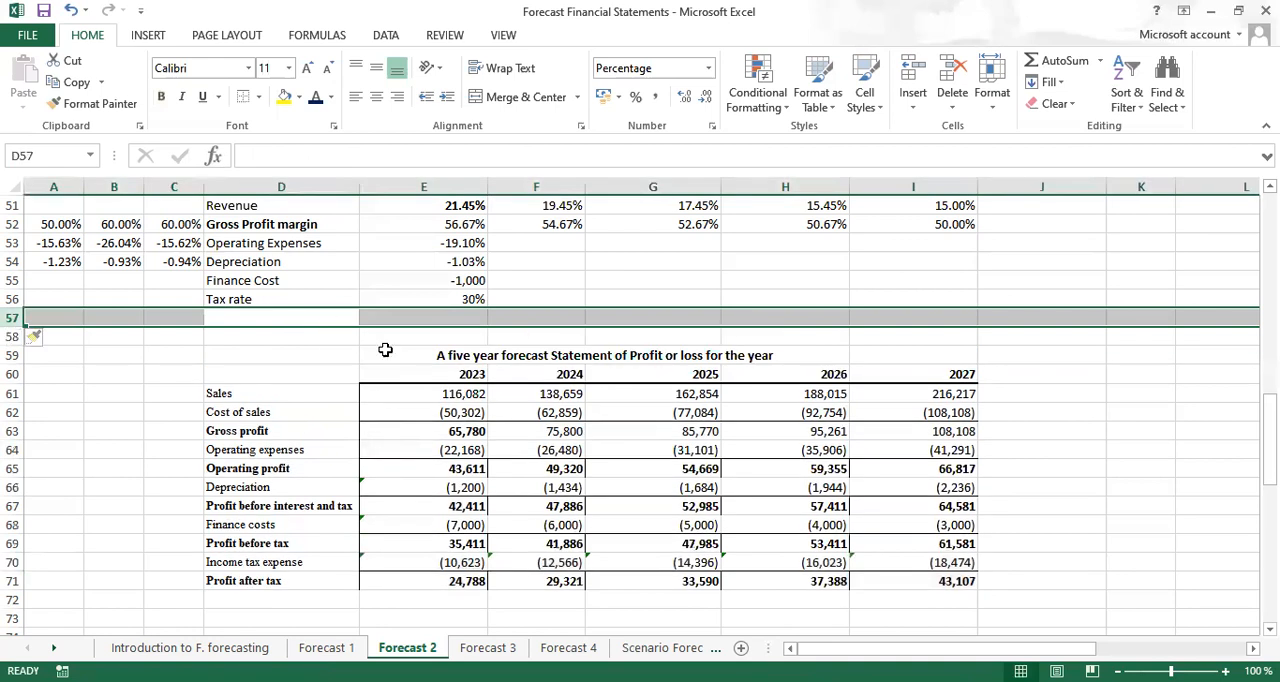
pyautogui.click(448, 356)
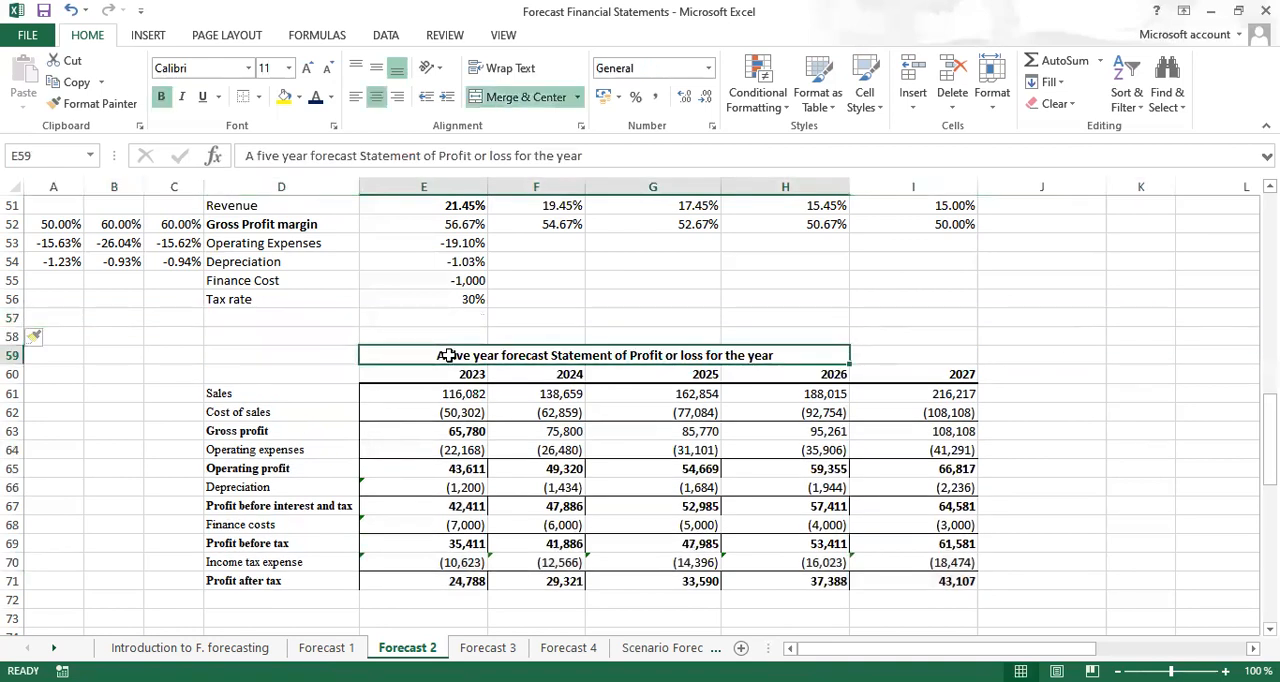
pyautogui.hotkey('ctrl', 'c')
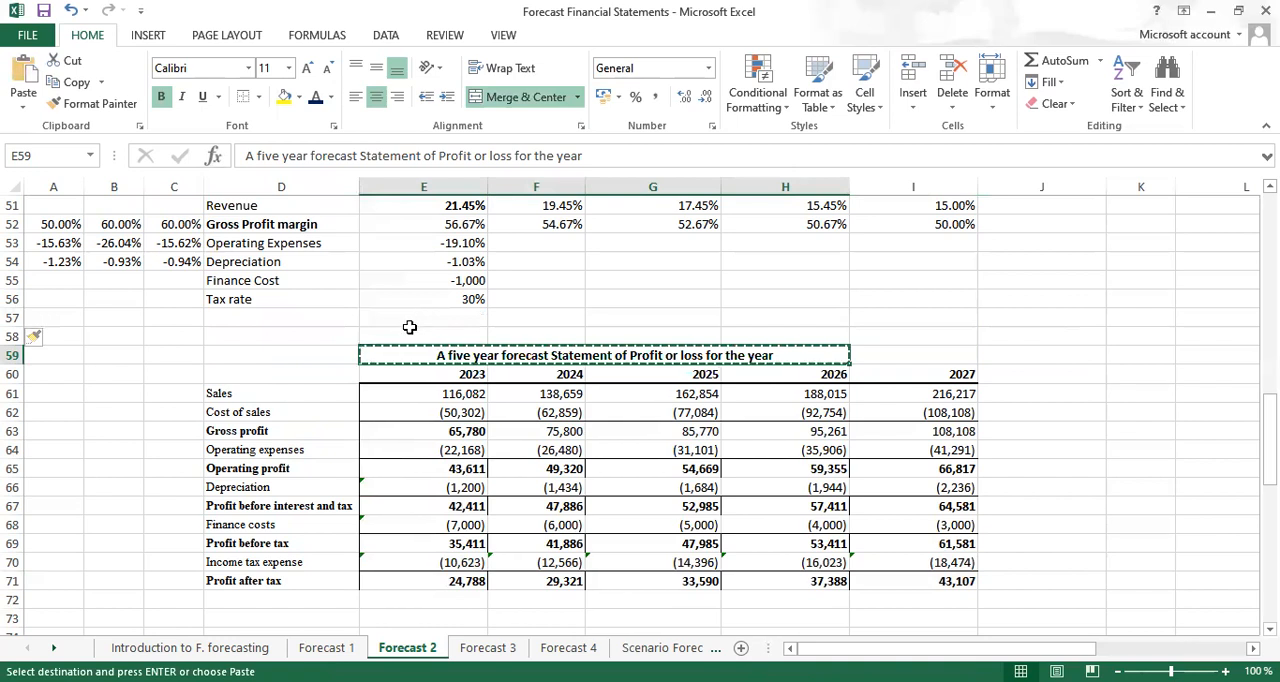
pyautogui.moveTo(409, 346); pyautogui.dragTo(408, 335)
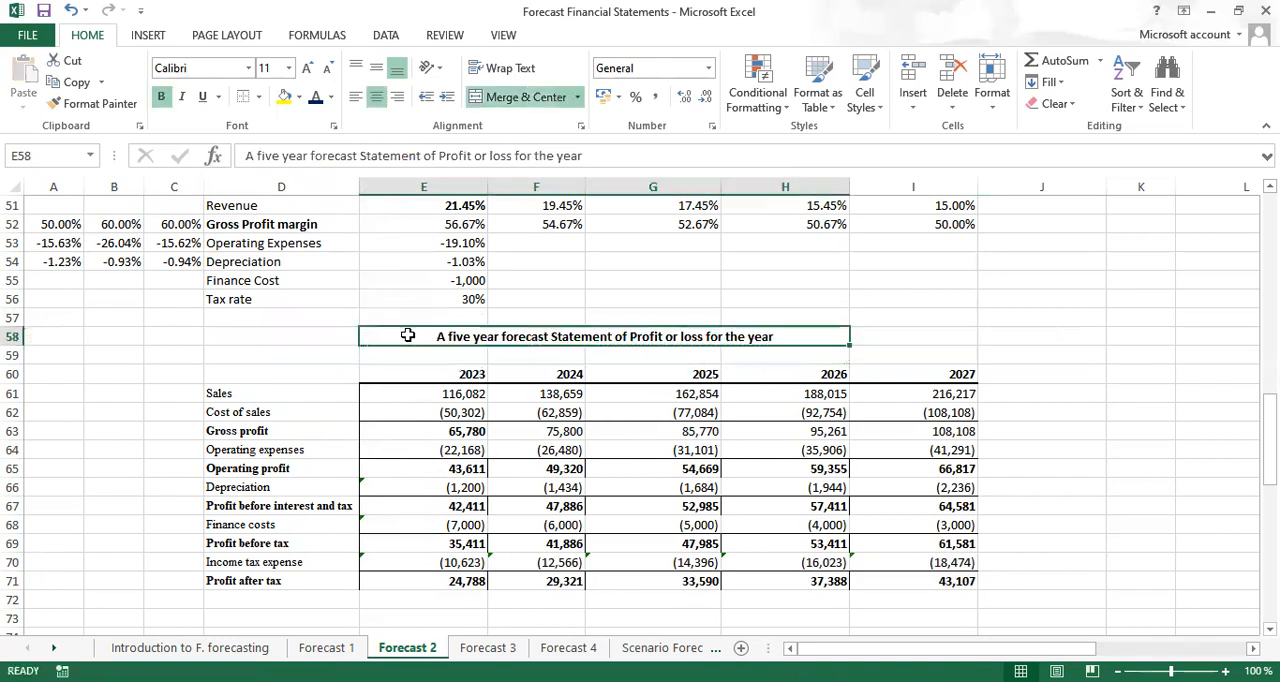
# Enter the subtitle Base case in E59 and make it bold
pyautogui.click(424, 355)
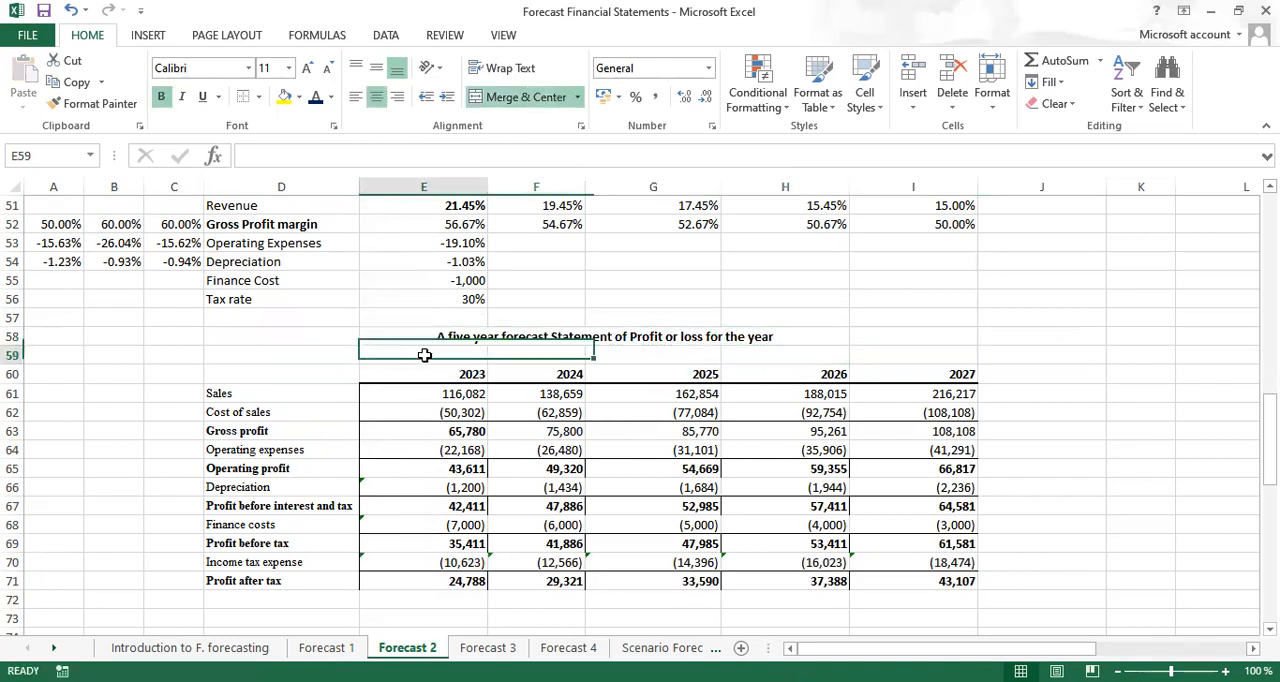
pyautogui.write('Base case')
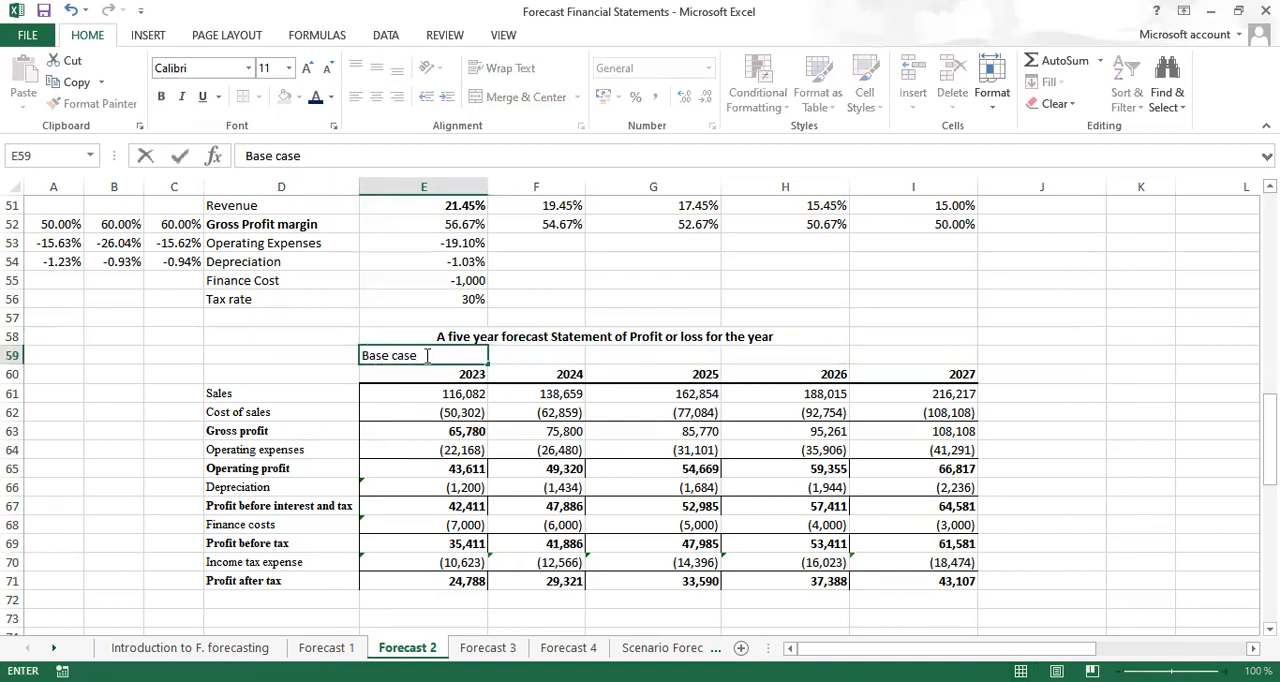
pyautogui.hotkey('ctrl', 'Return')
pyautogui.hotkey('ctrl', 'b')
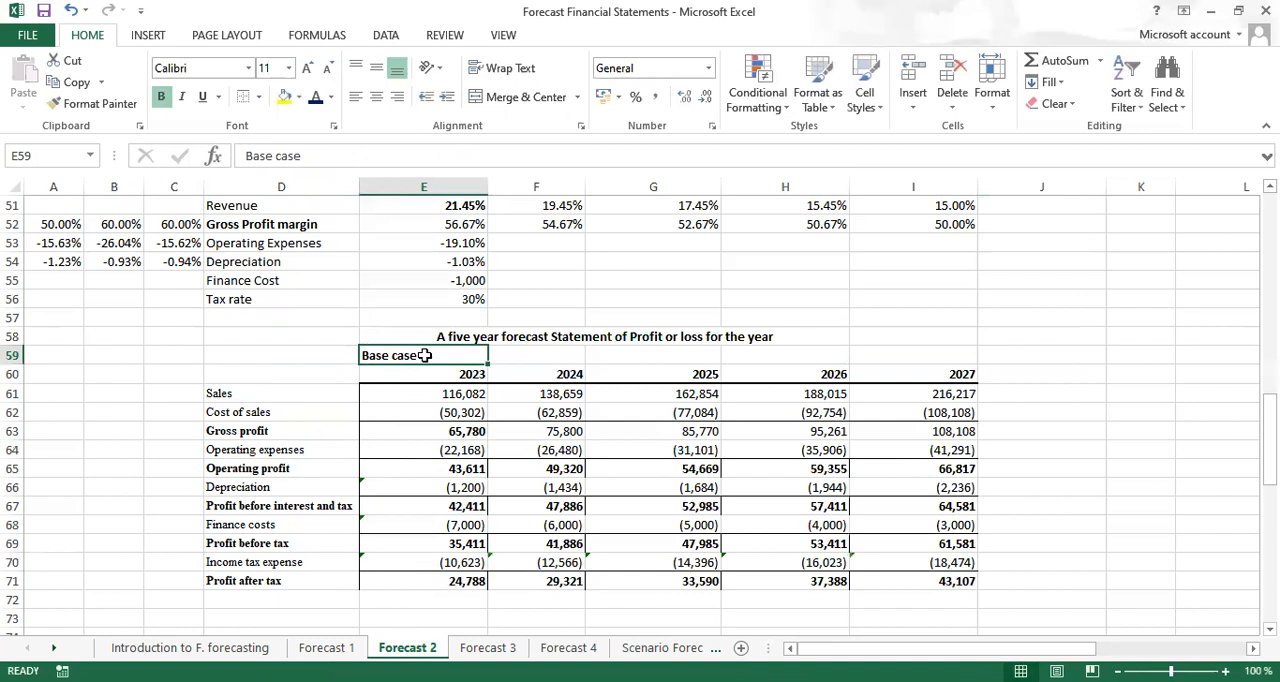
# Merge and center the Base case subtitle across E59:I59 and give it a yellow fill
pyautogui.moveTo(425, 355); pyautogui.dragTo(865, 353)
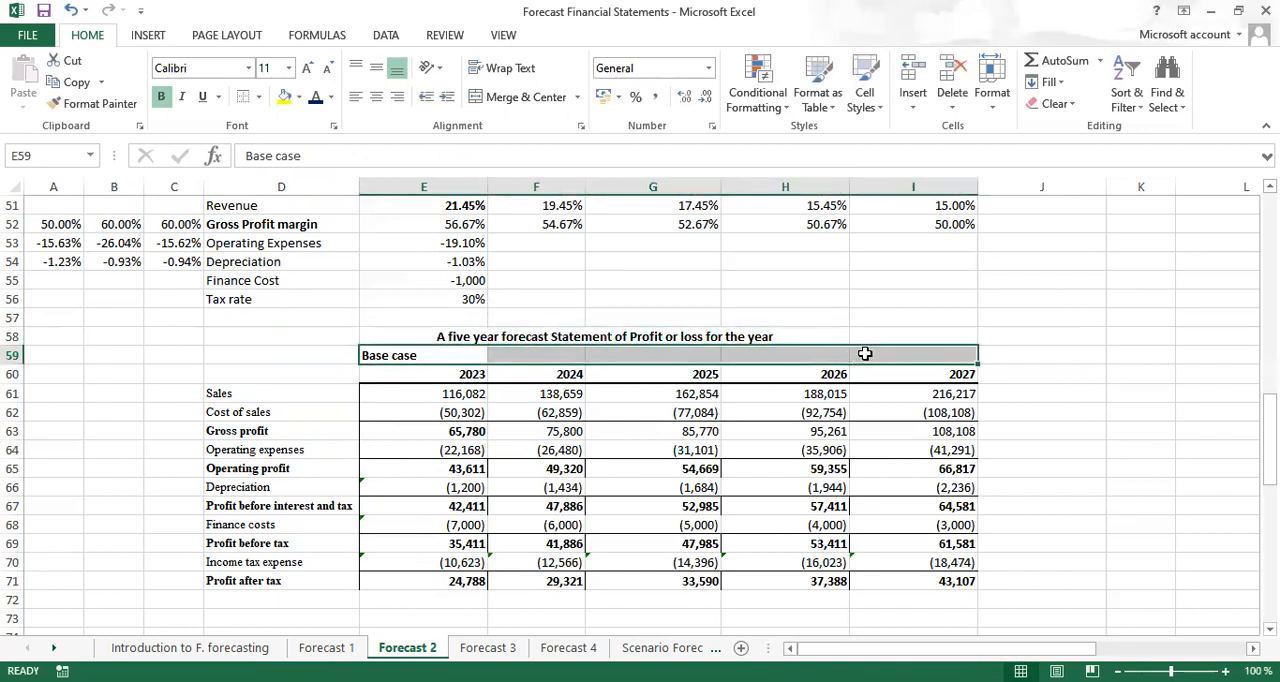
pyautogui.click(525, 97)
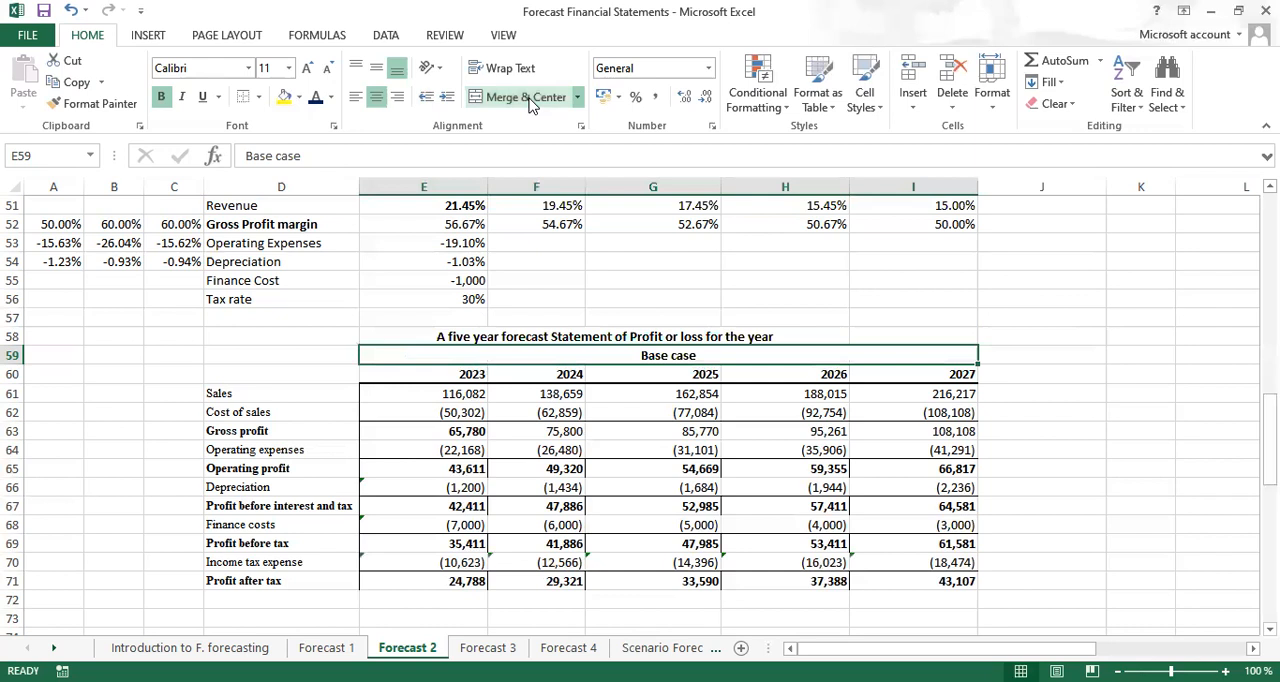
pyautogui.click(284, 99)
pyautogui.click(770, 256)
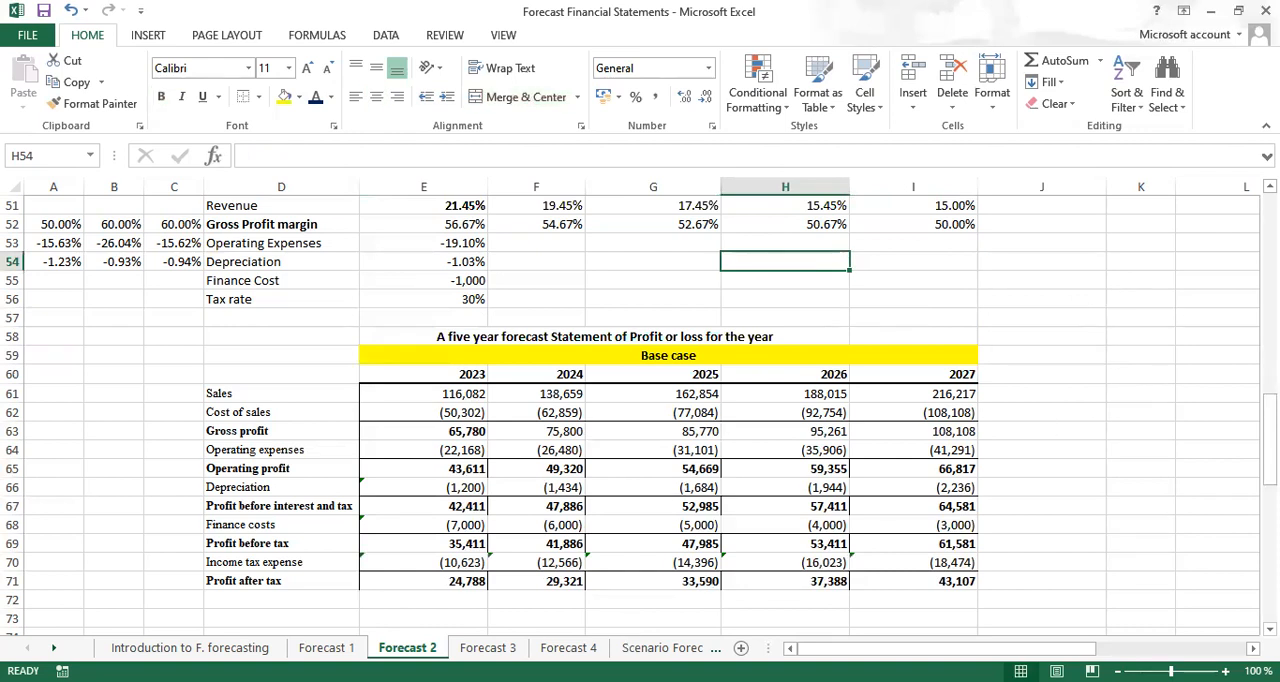
# Examine the base case formulas for cost of sales, gross and operating profit, depreciation, finance costs, profit before tax and income tax
pyautogui.click(462, 416)
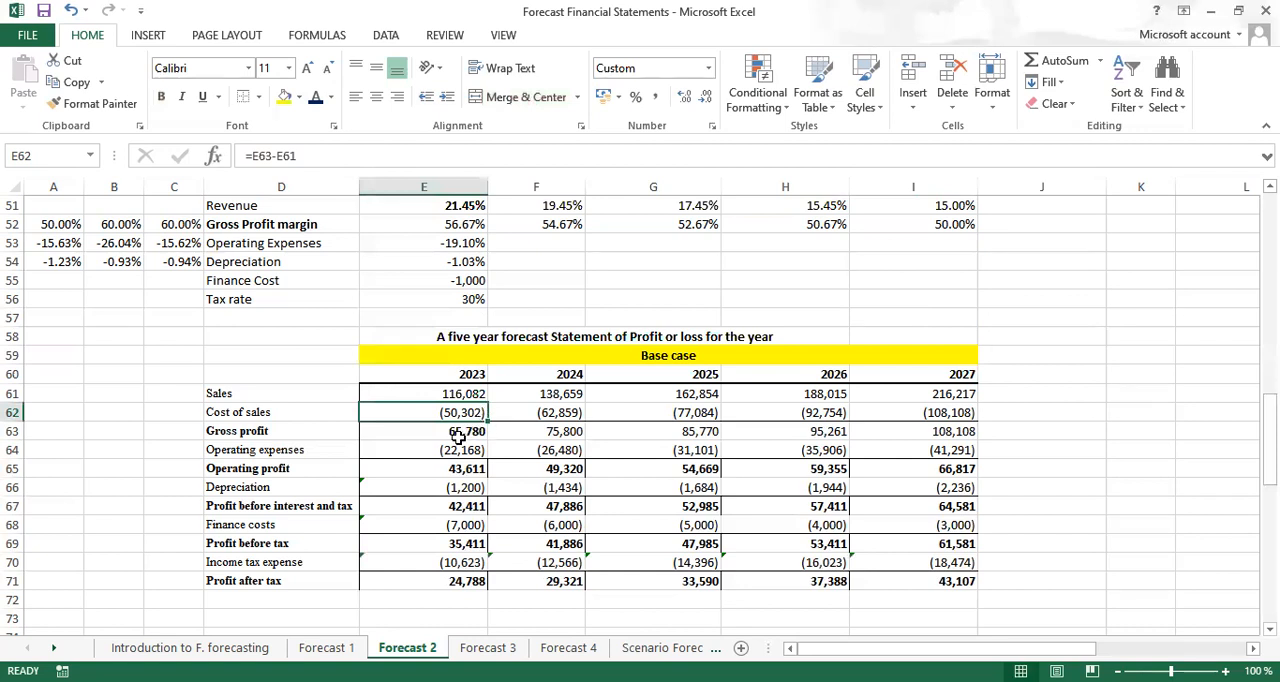
pyautogui.click(456, 437)
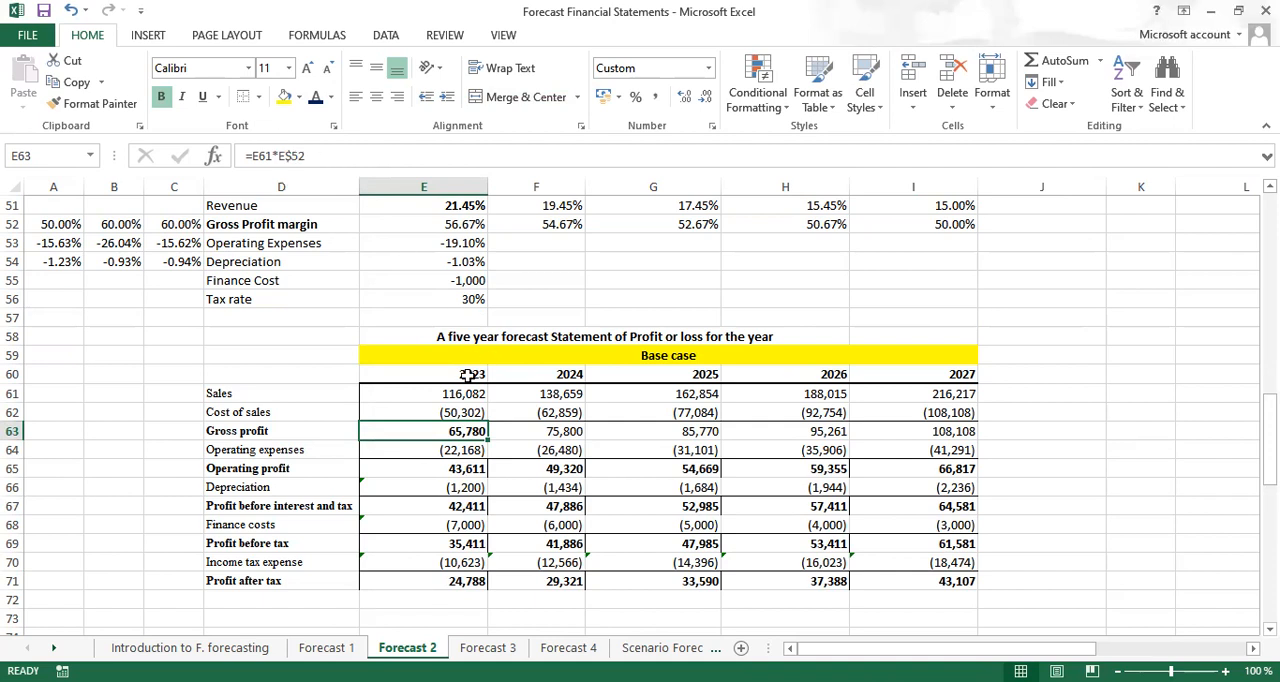
pyautogui.click(452, 476)
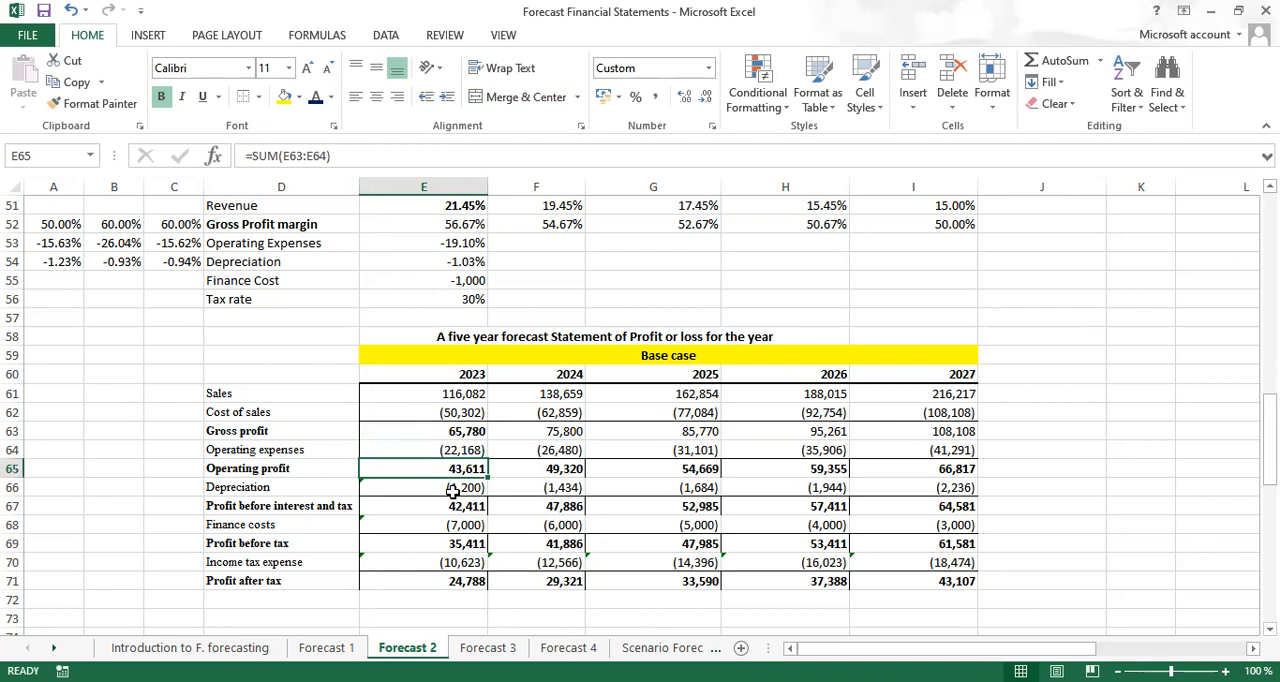
pyautogui.click(452, 490)
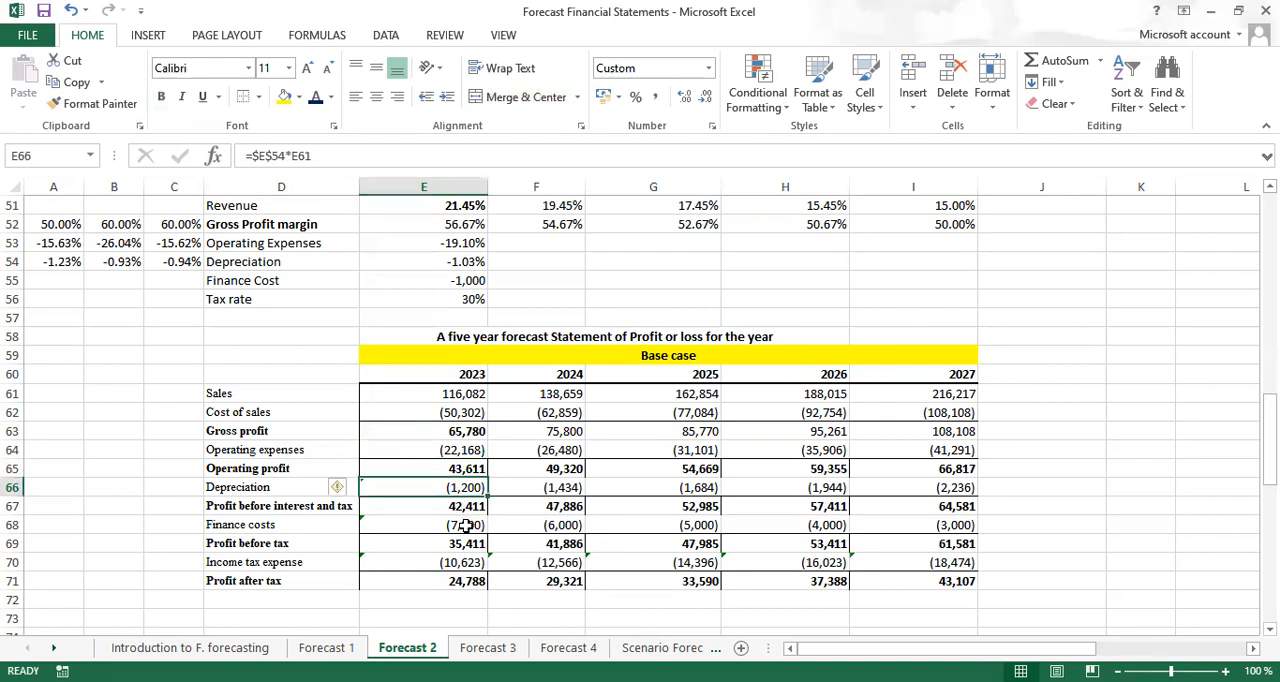
pyautogui.click(466, 525)
pyautogui.click(557, 540)
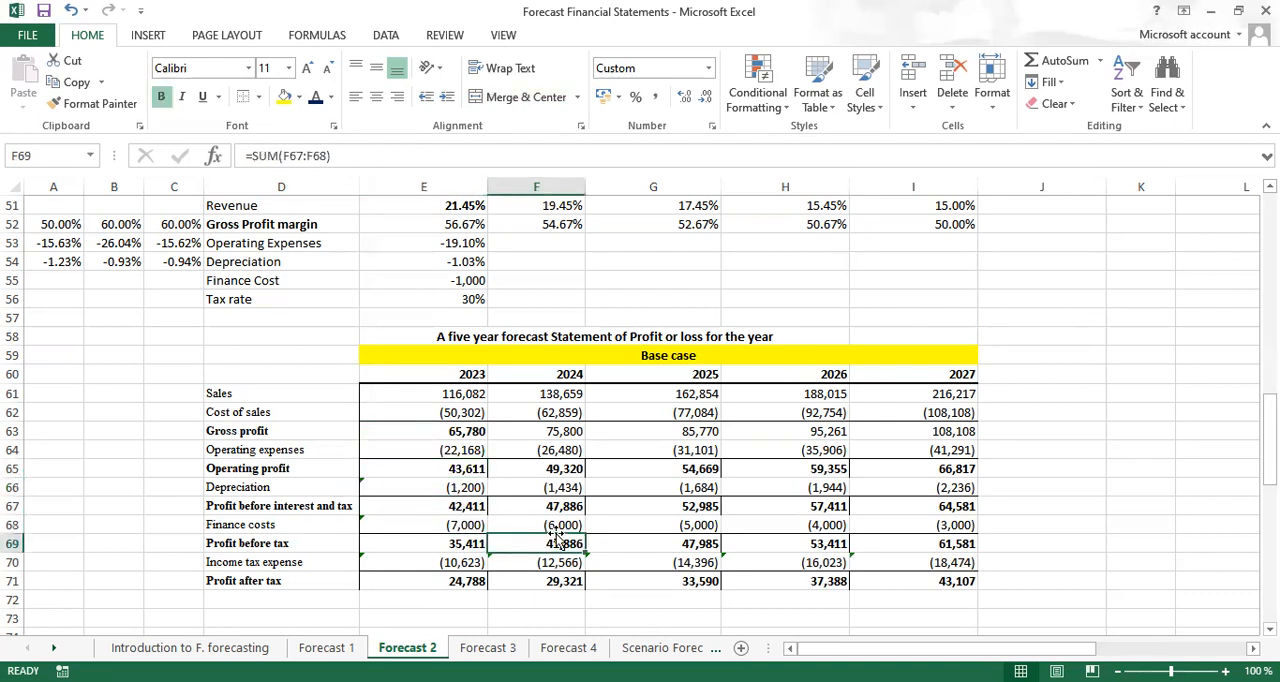
pyautogui.click(557, 525)
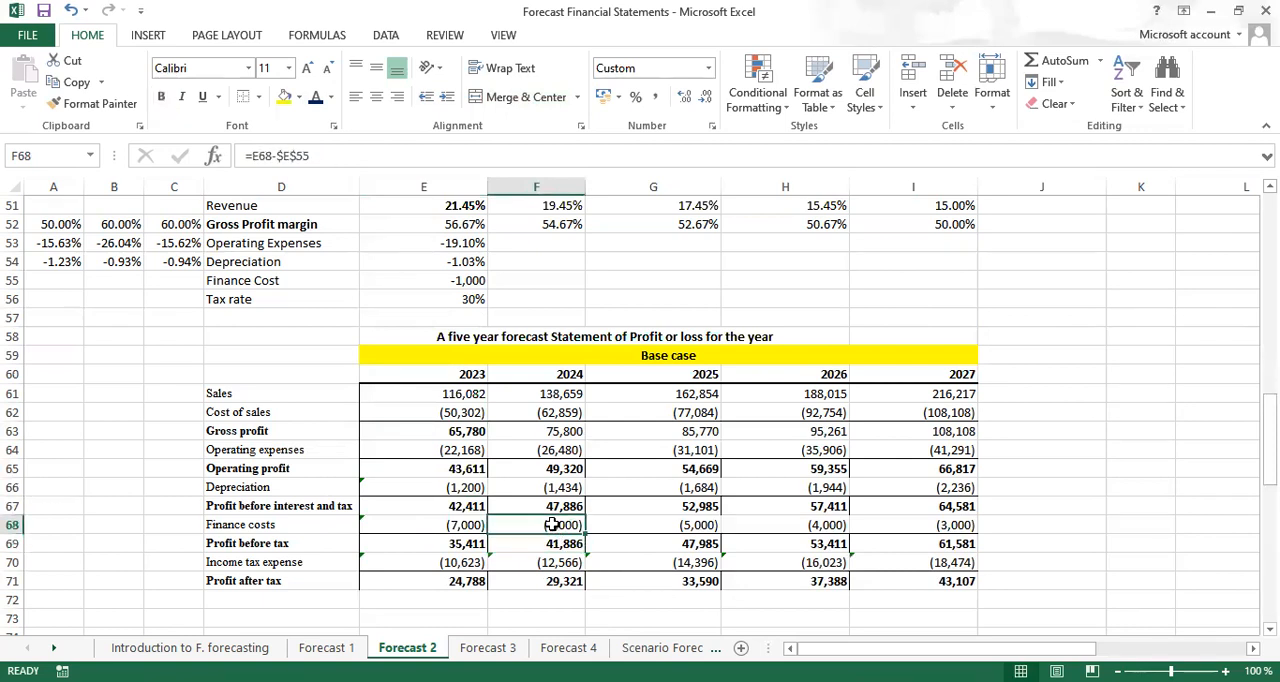
pyautogui.click(449, 563)
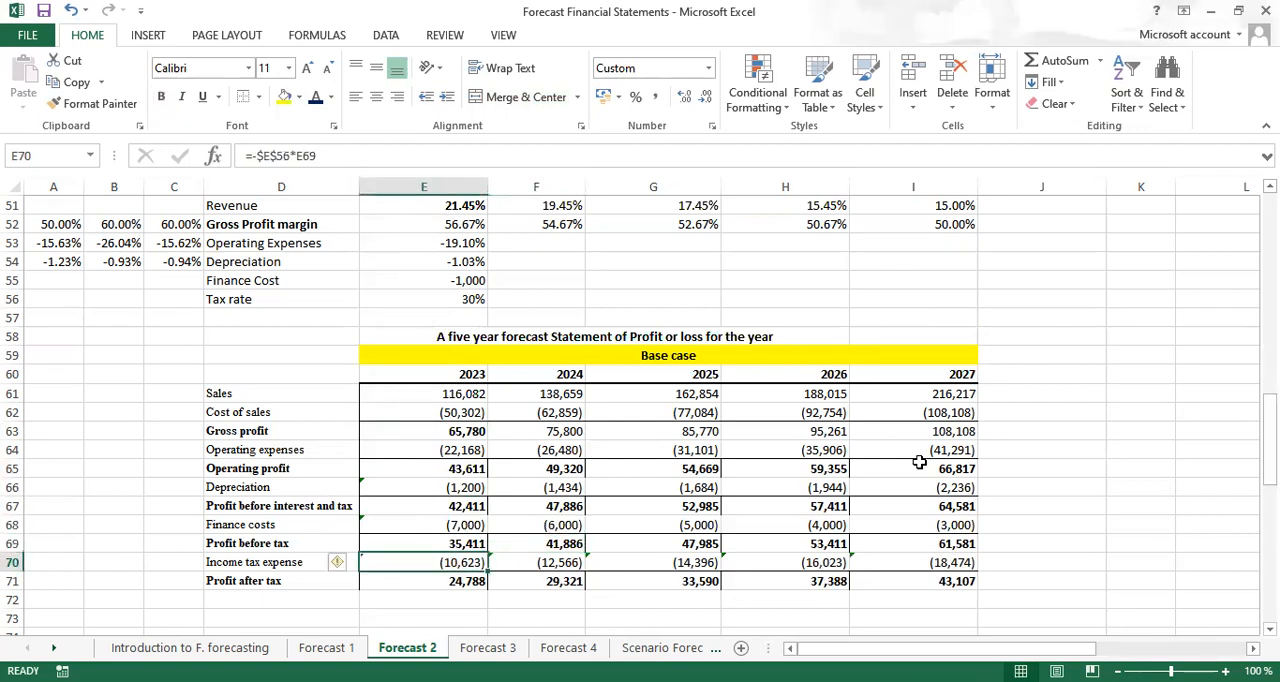
# Copy the base case statement D60:I71, including its year headings, and paste it at D74
pyautogui.moveTo(220, 375); pyautogui.dragTo(859, 583)
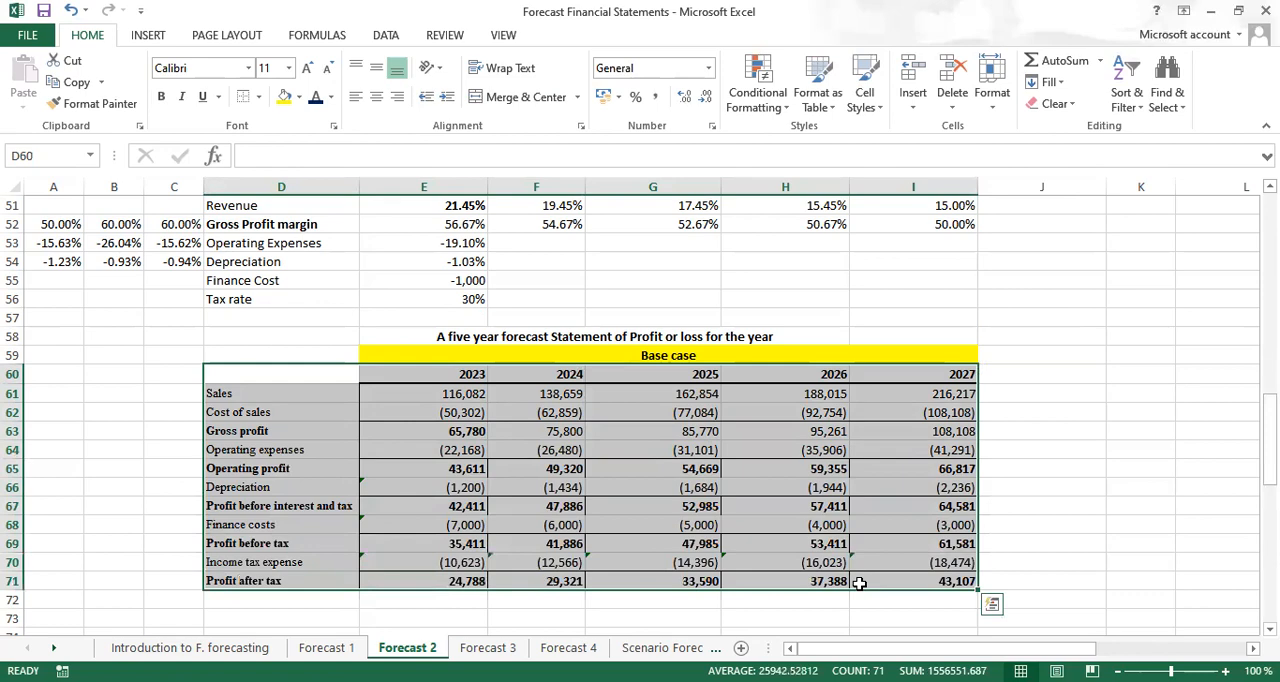
pyautogui.hotkey('ctrl', 'c')
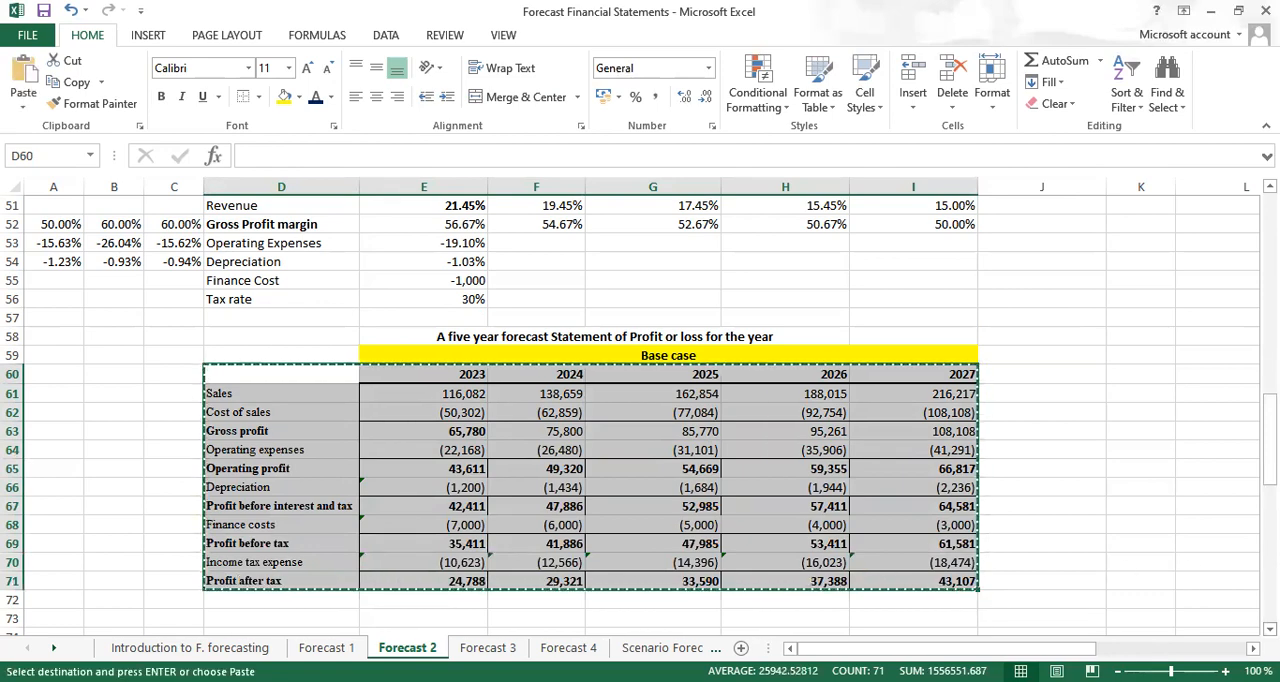
pyautogui.scroll(-3, 1026, 567)
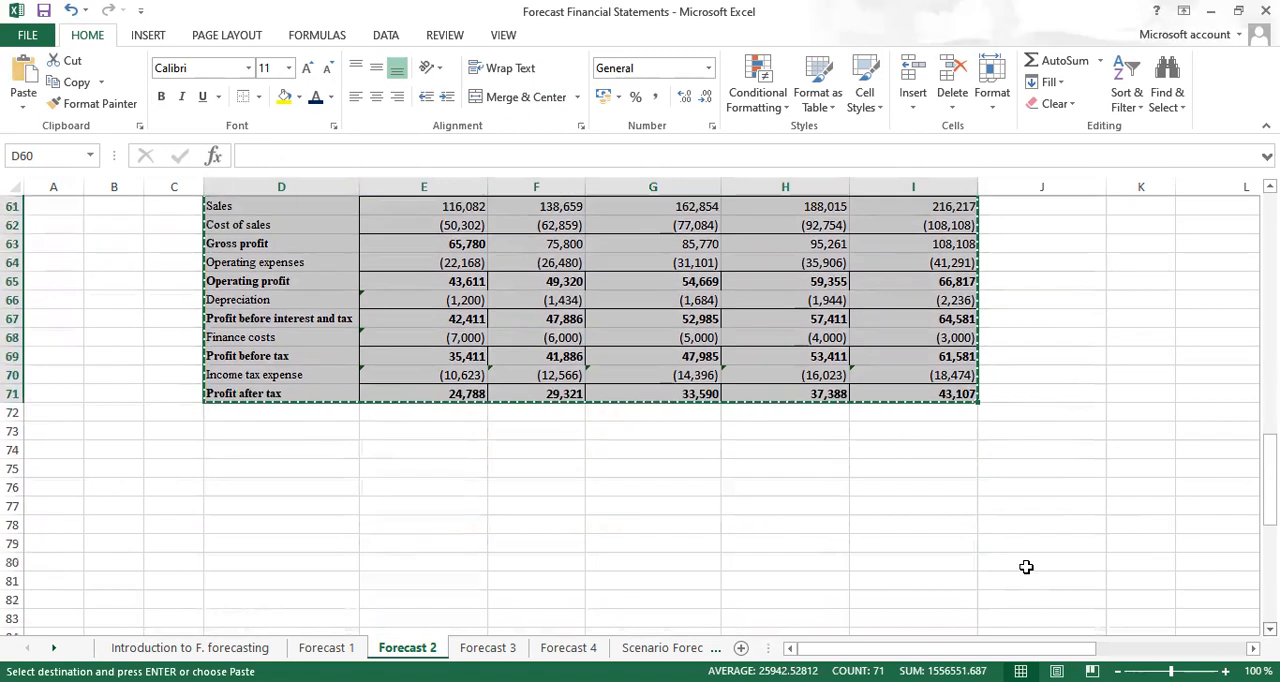
pyautogui.click(291, 447)
pyautogui.hotkey('ctrl', 'v')
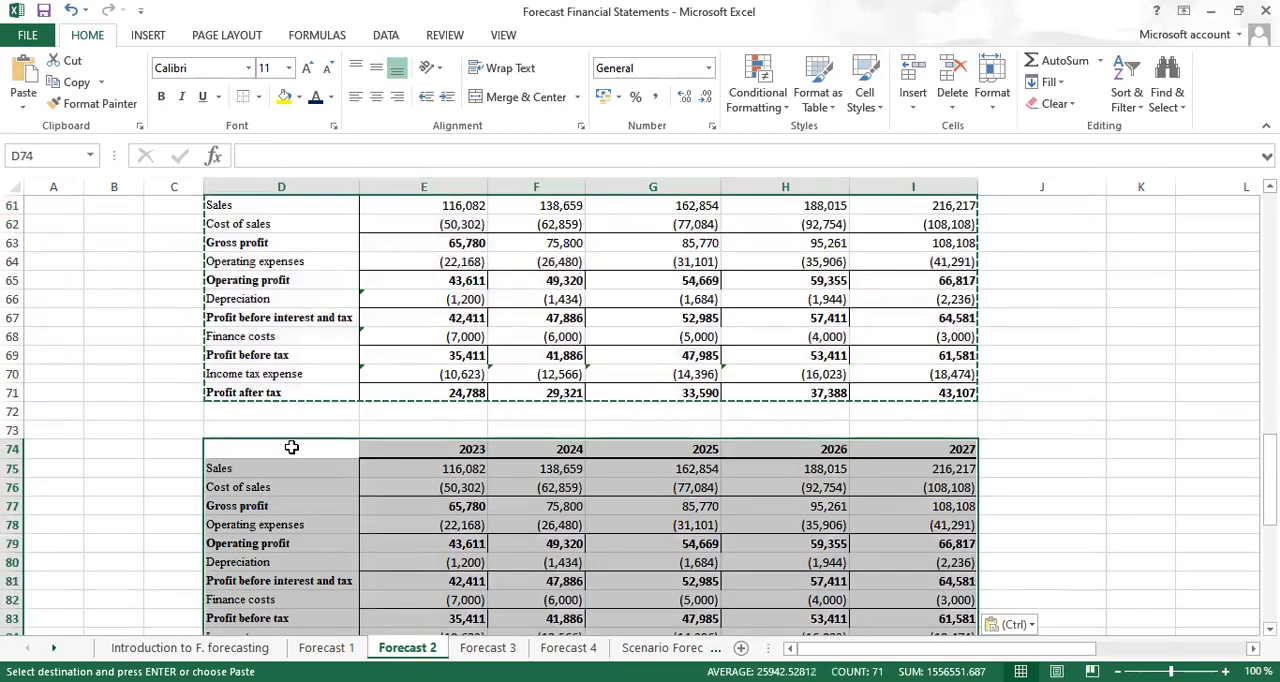
pyautogui.click(1270, 629)
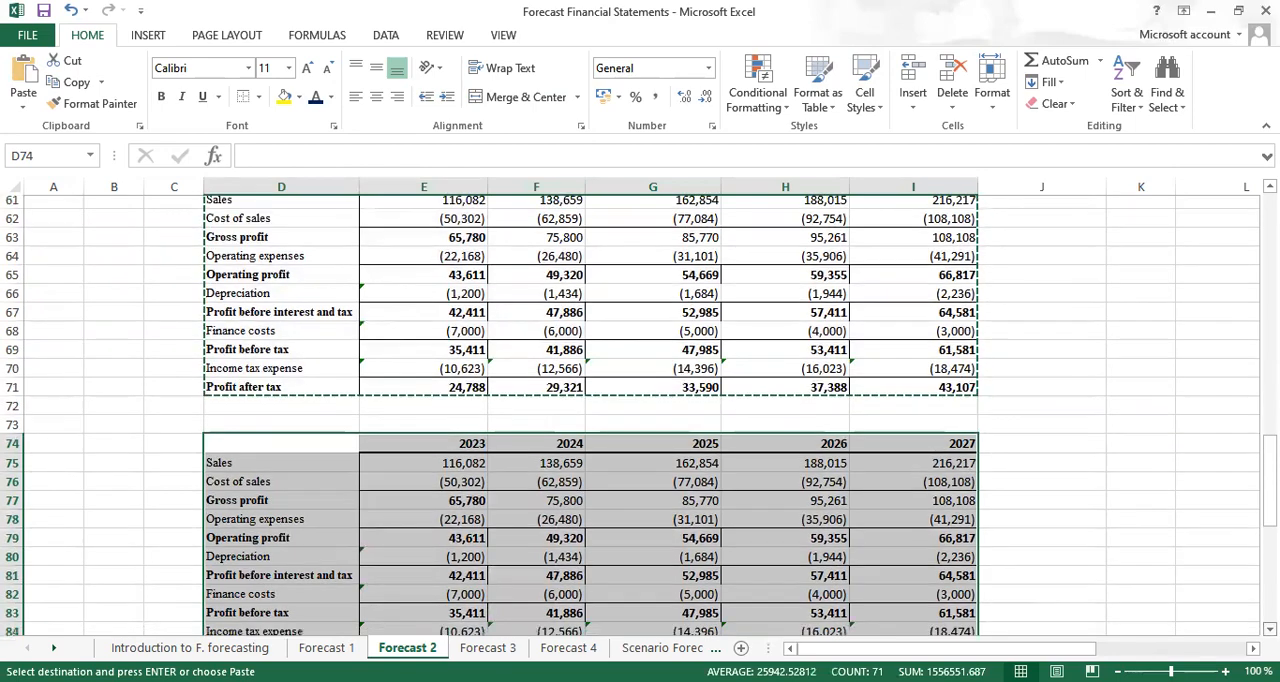
# Paste another copy of the base case statement, including its year headings, at D88
pyautogui.scroll(-4, 640, 415)
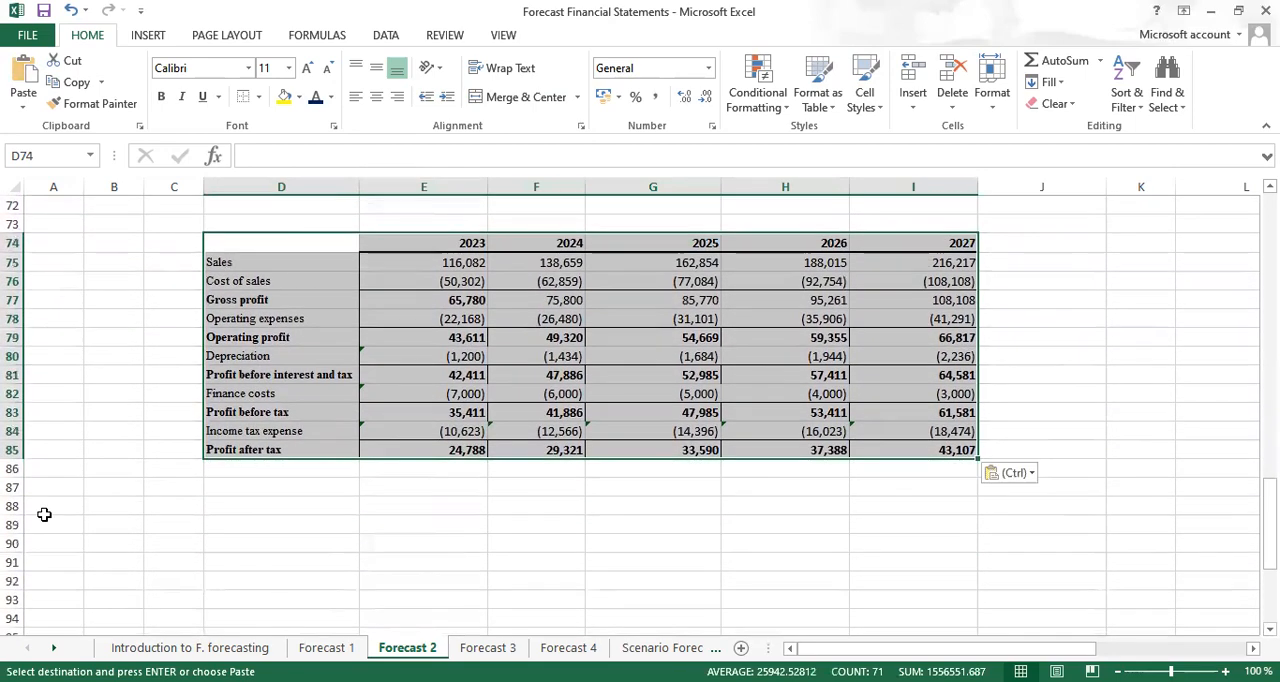
pyautogui.click(244, 503)
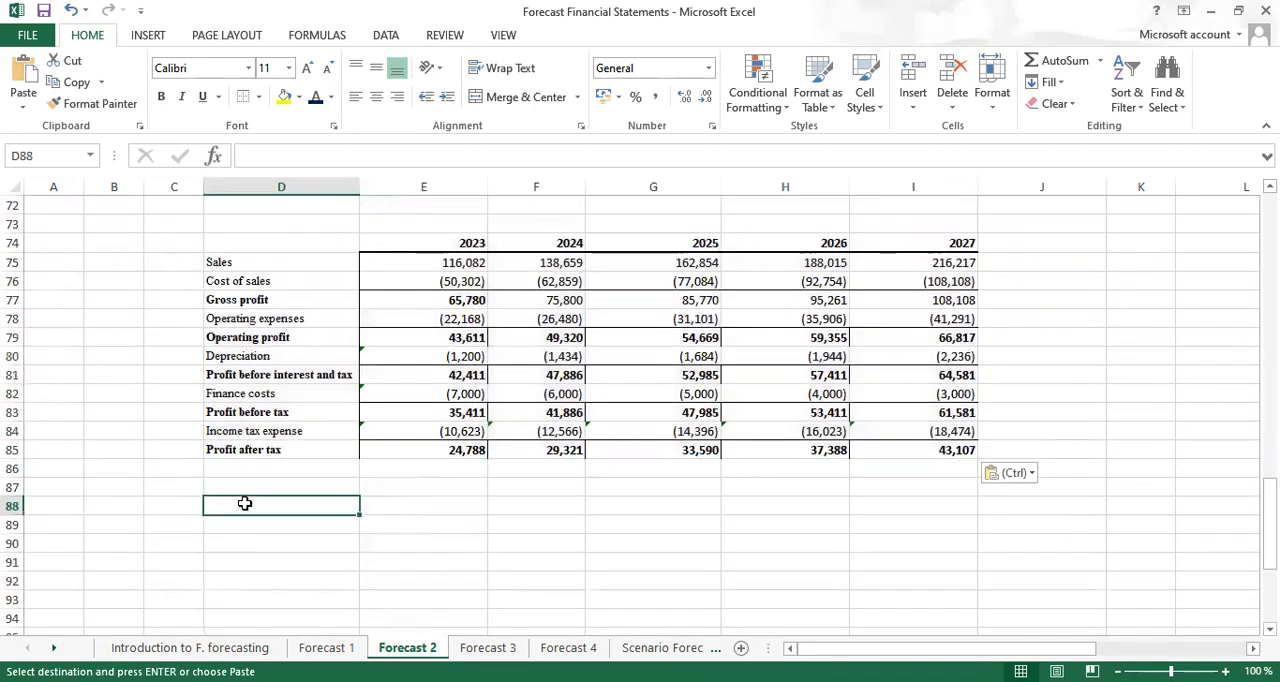
pyautogui.hotkey('ctrl', 'v')
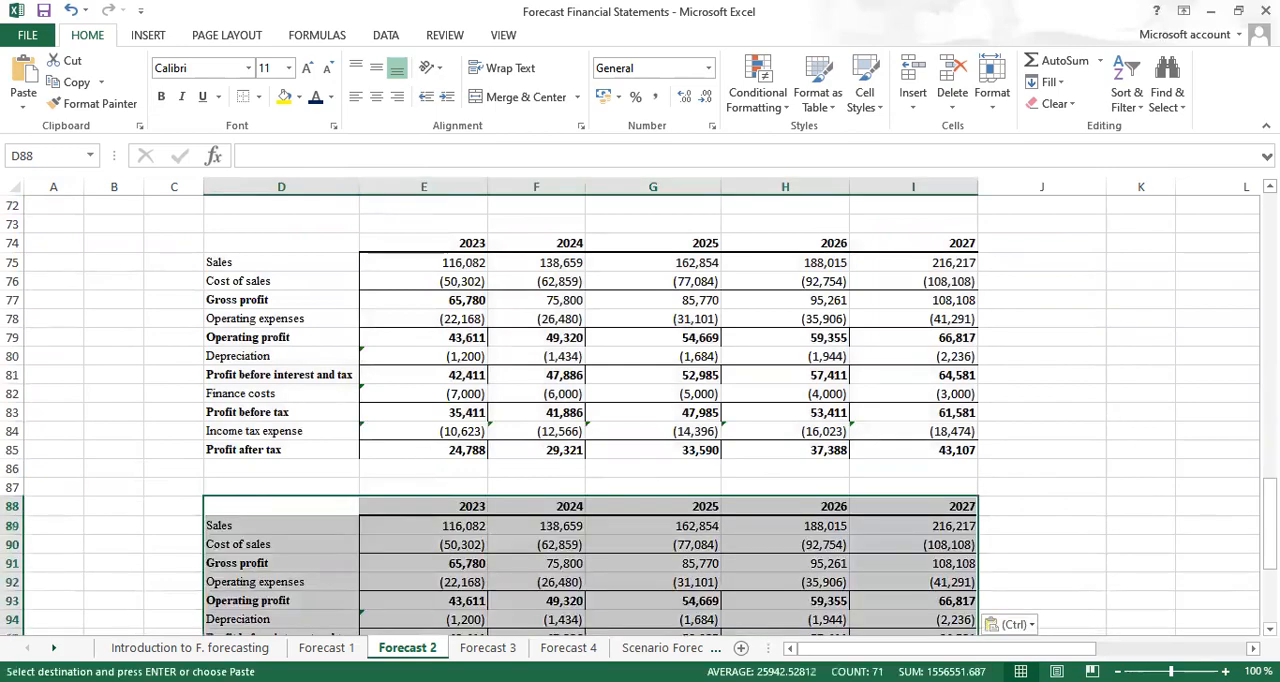
# Enter the subtitle Optimistic case in E73, above the first copied statement
pyautogui.scroll(4, 640, 415)
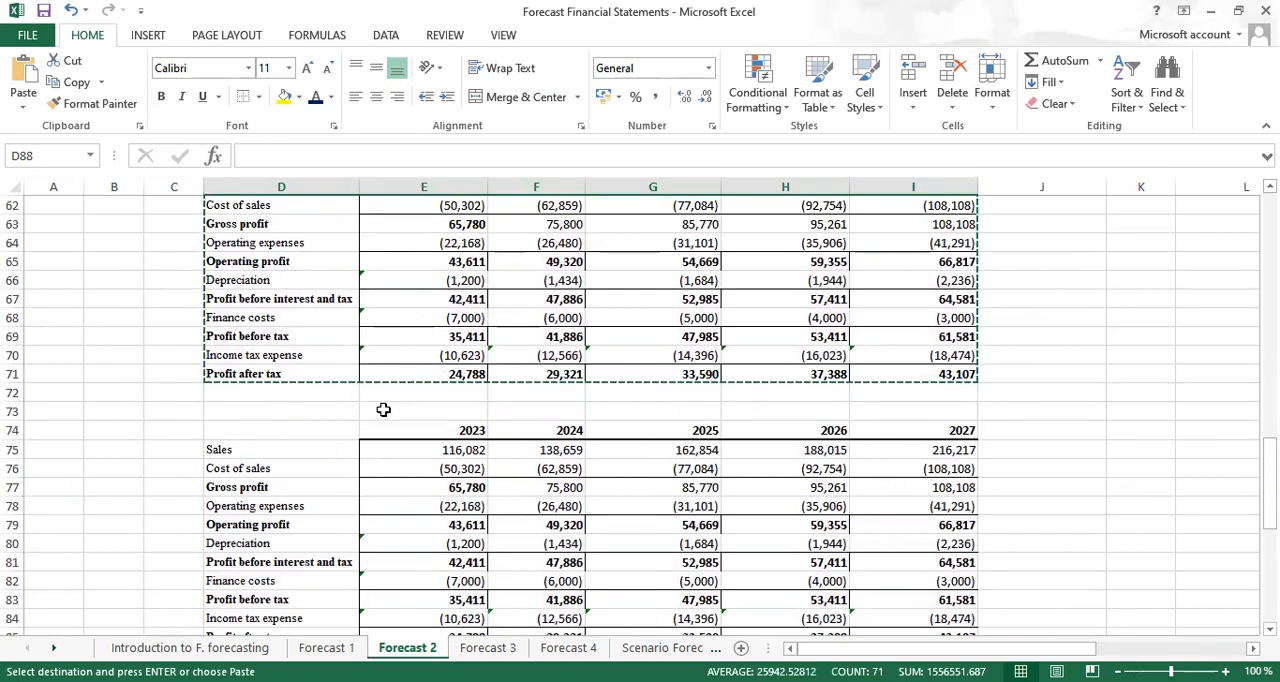
pyautogui.click(383, 410)
pyautogui.press('Escape')
pyautogui.write('OP')
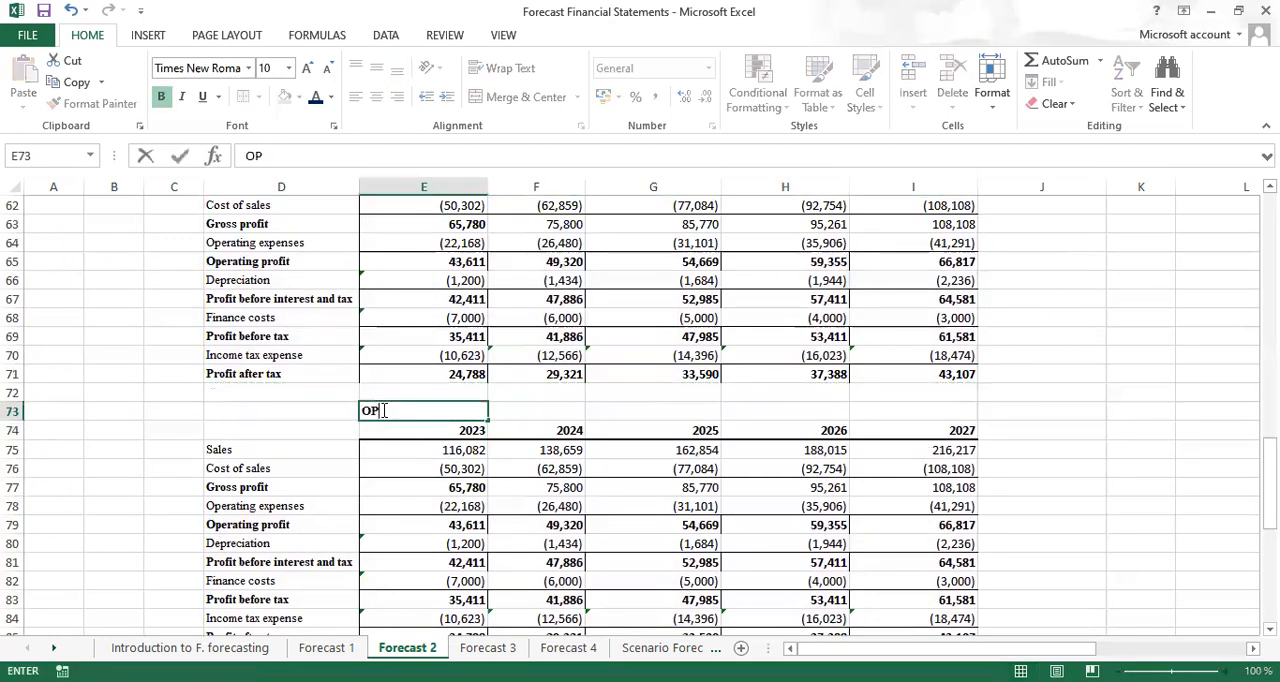
pyautogui.press('BackSpace')
pyautogui.write('ptimistic ')
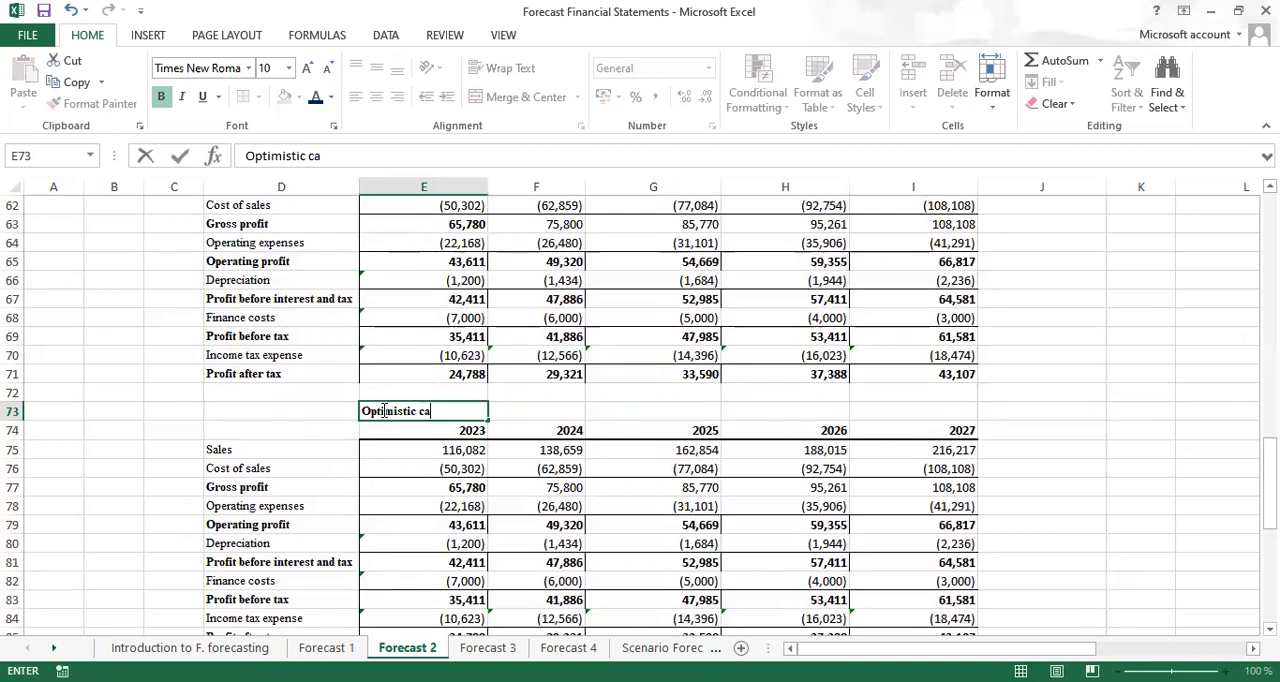
pyautogui.write('case')
pyautogui.hotkey('ctrl', 'Return')
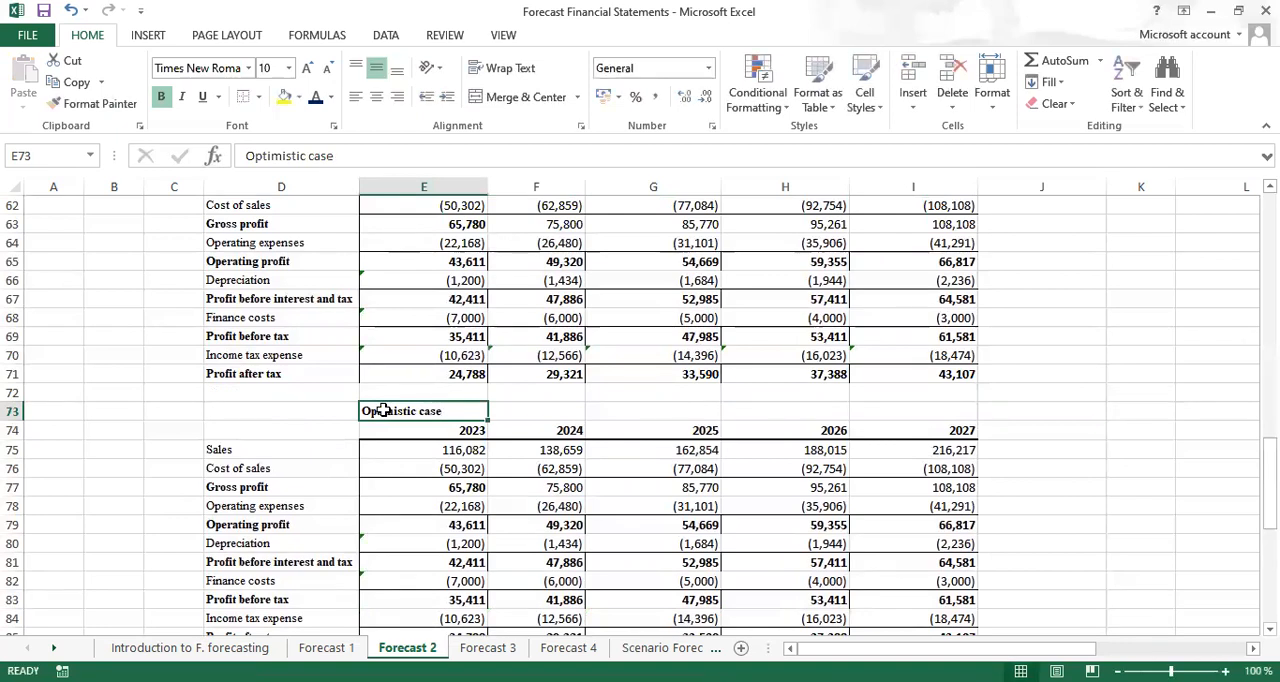
# Merge and center the Optimistic case subtitle across E73:I73 and give it a green fill
pyautogui.moveTo(425, 411)
pyautogui.mouseDown()
pyautogui.moveTo(814, 428)
pyautogui.moveTo(894, 417)
pyautogui.mouseUp()
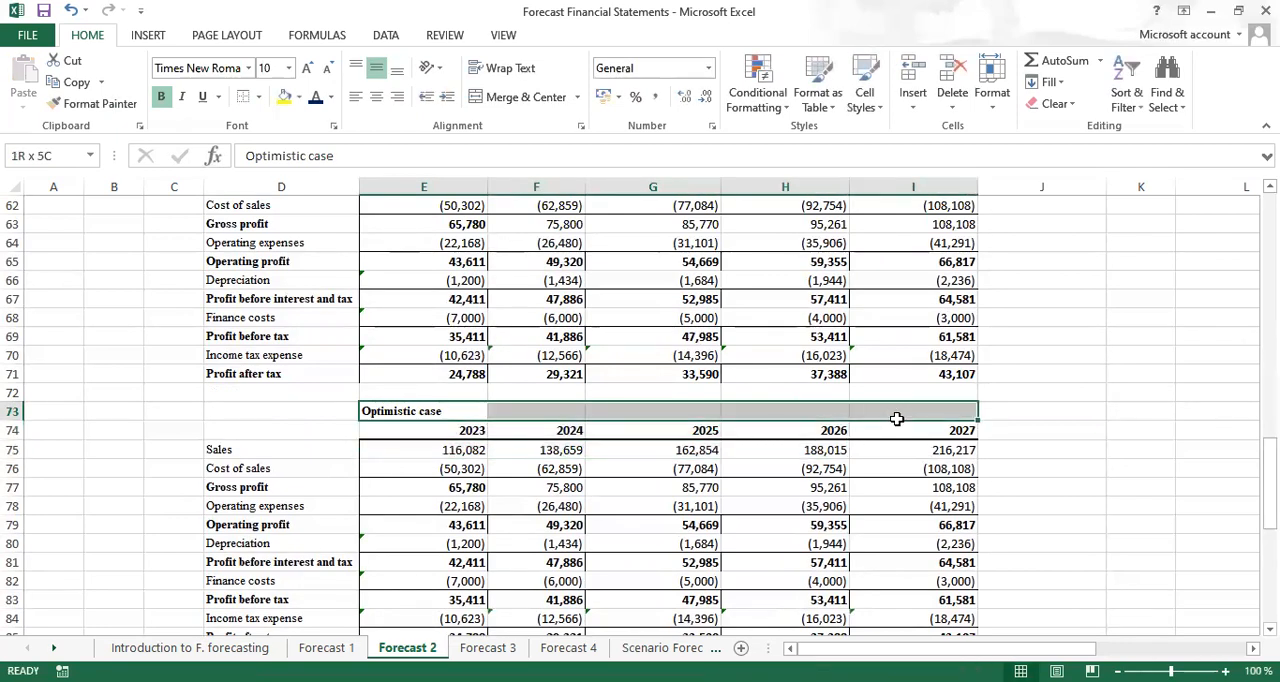
pyautogui.click(526, 97)
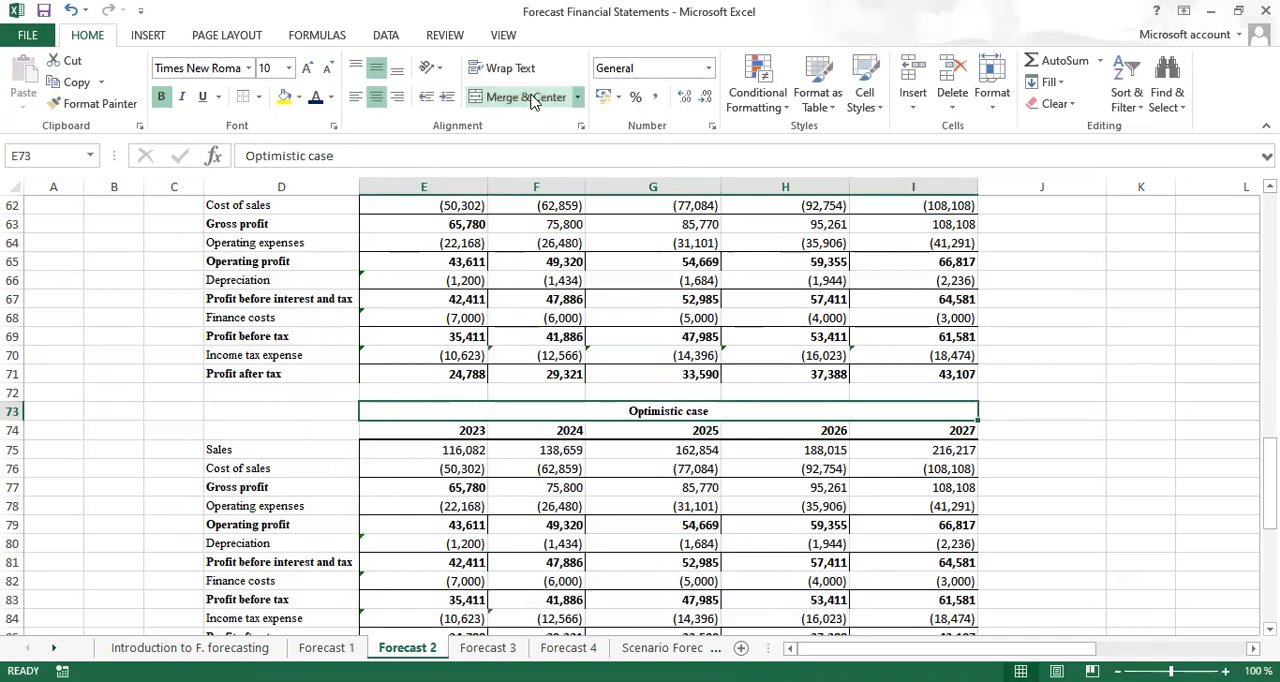
pyautogui.click(299, 100)
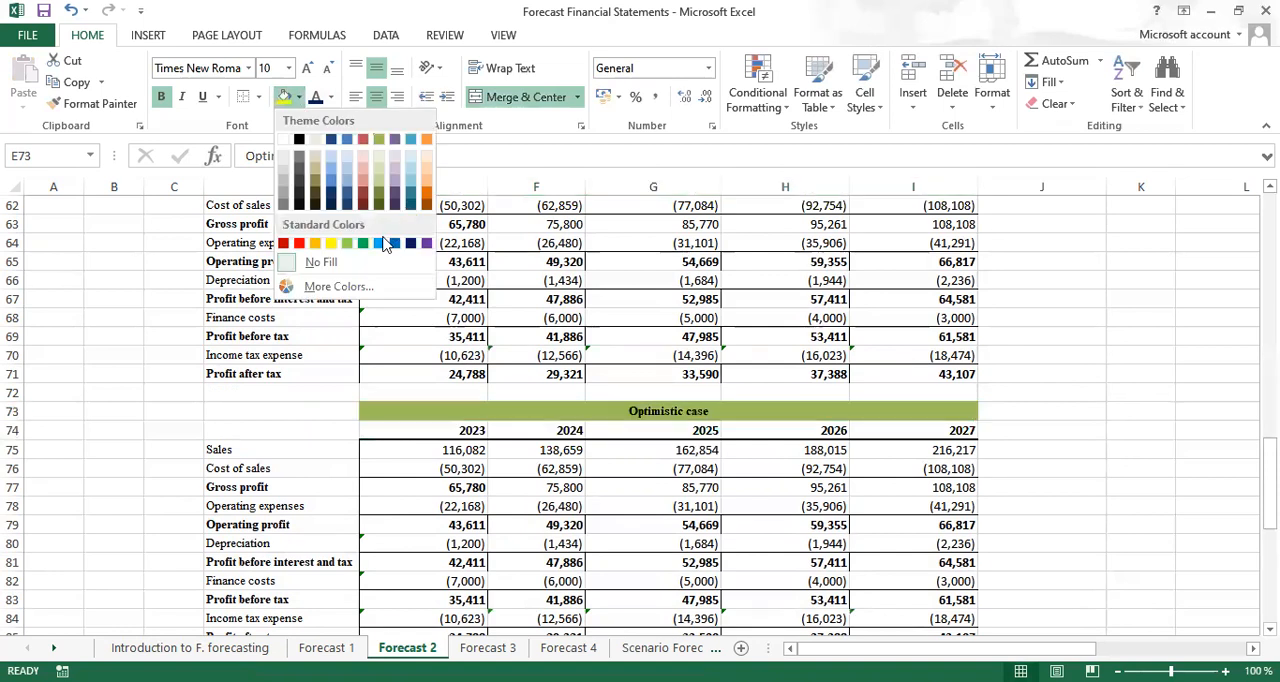
pyautogui.click(363, 247)
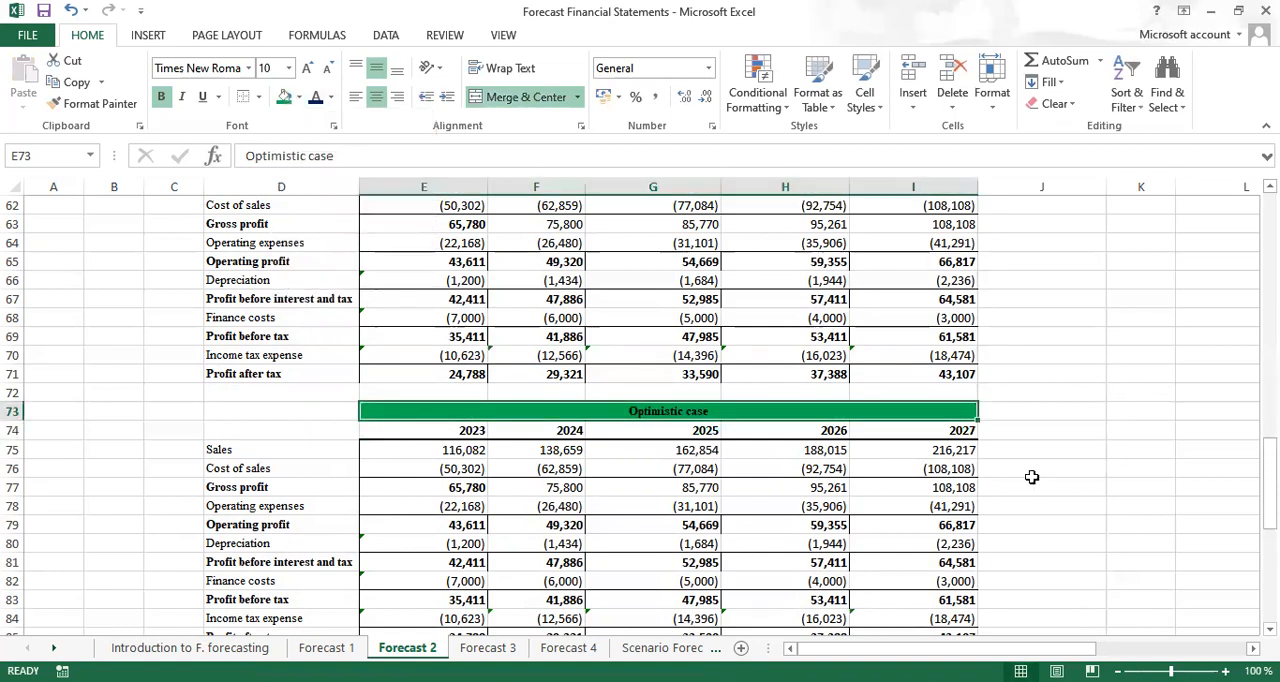
pyautogui.click(1094, 486)
# Enter the subtitle Pessimisitic case in E87, above the second copied statement
pyautogui.scroll(-3, 541, 543)
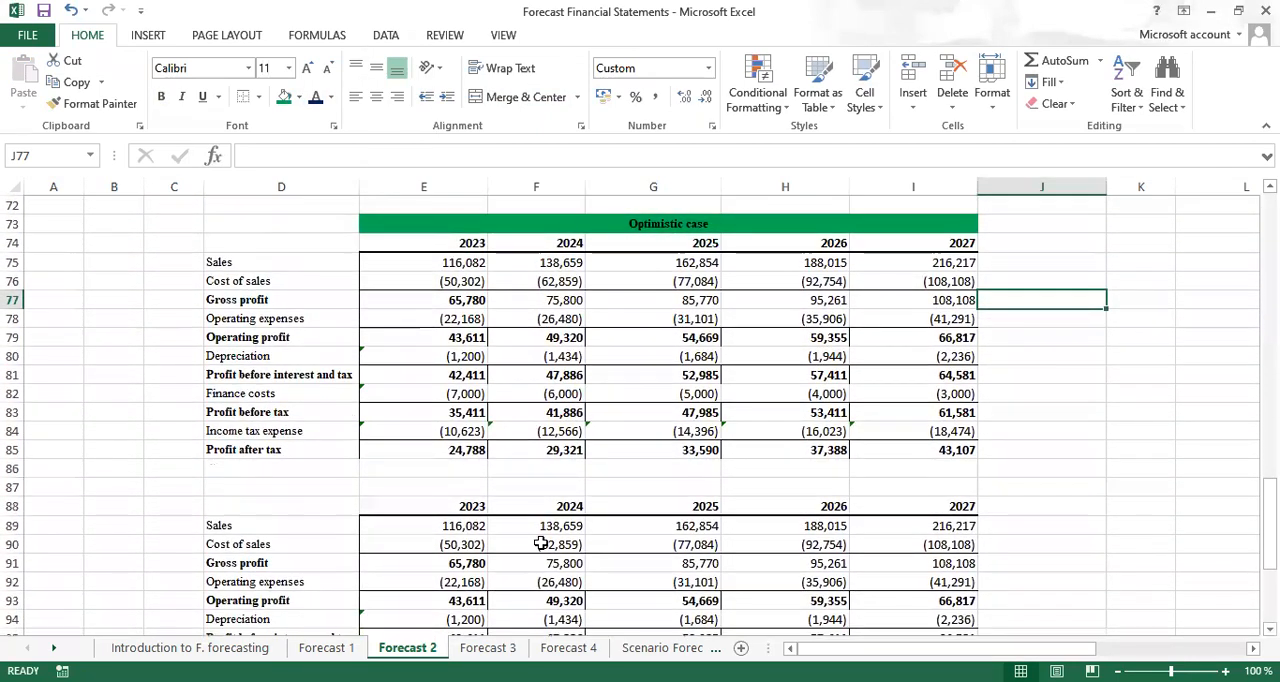
pyautogui.click(400, 489)
pyautogui.write('P')
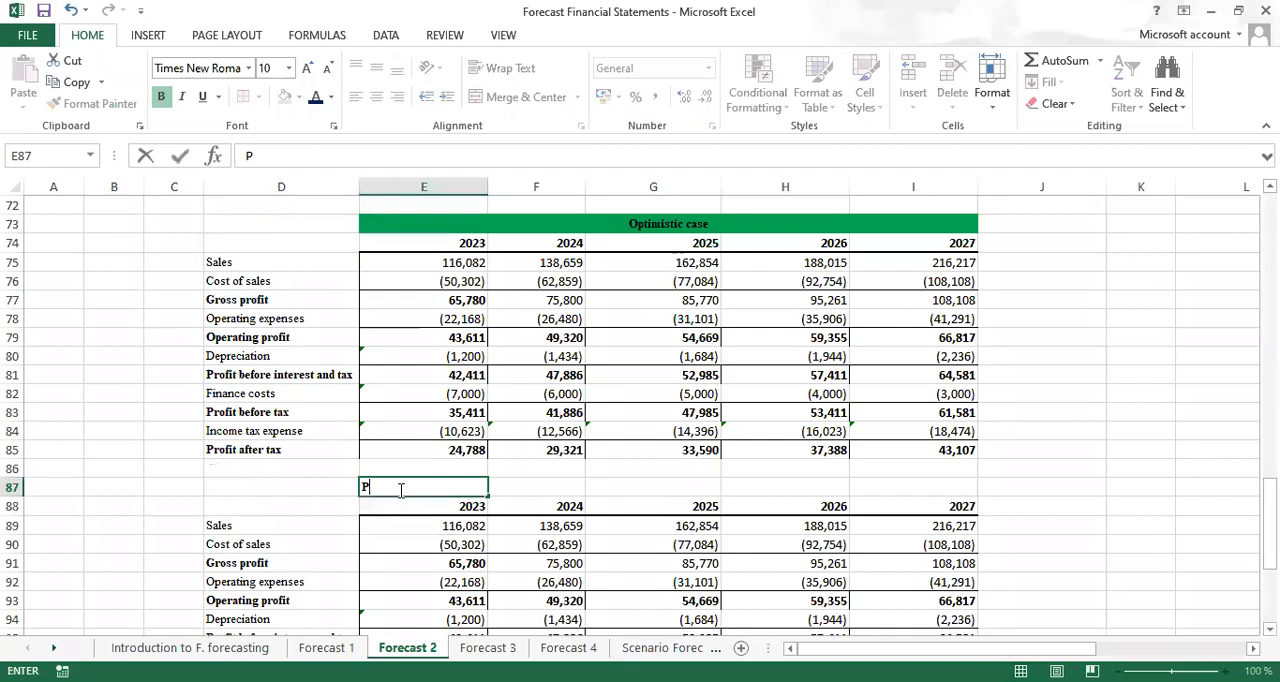
pyautogui.write('essimisitic case')
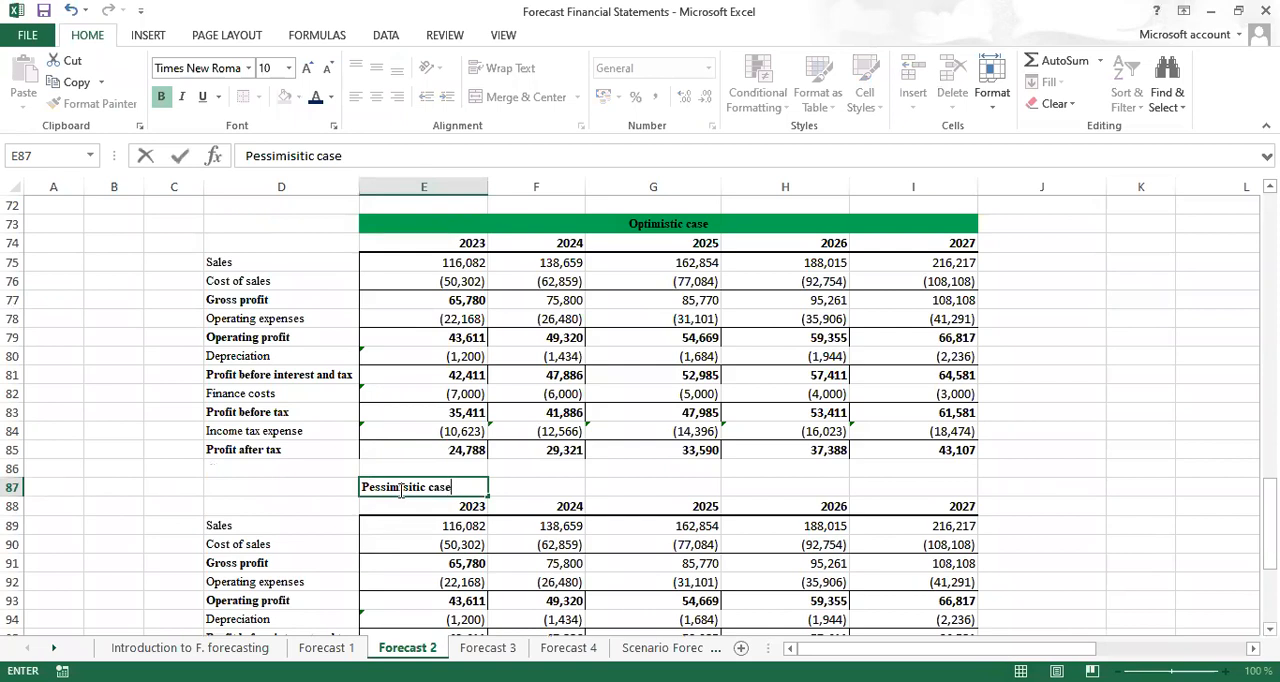
pyautogui.hotkey('ctrl', 'Return')
# Merge and center the Pessimisitic case subtitle across E87:I87 and give it a red fill
pyautogui.moveTo(418, 487); pyautogui.dragTo(894, 484)
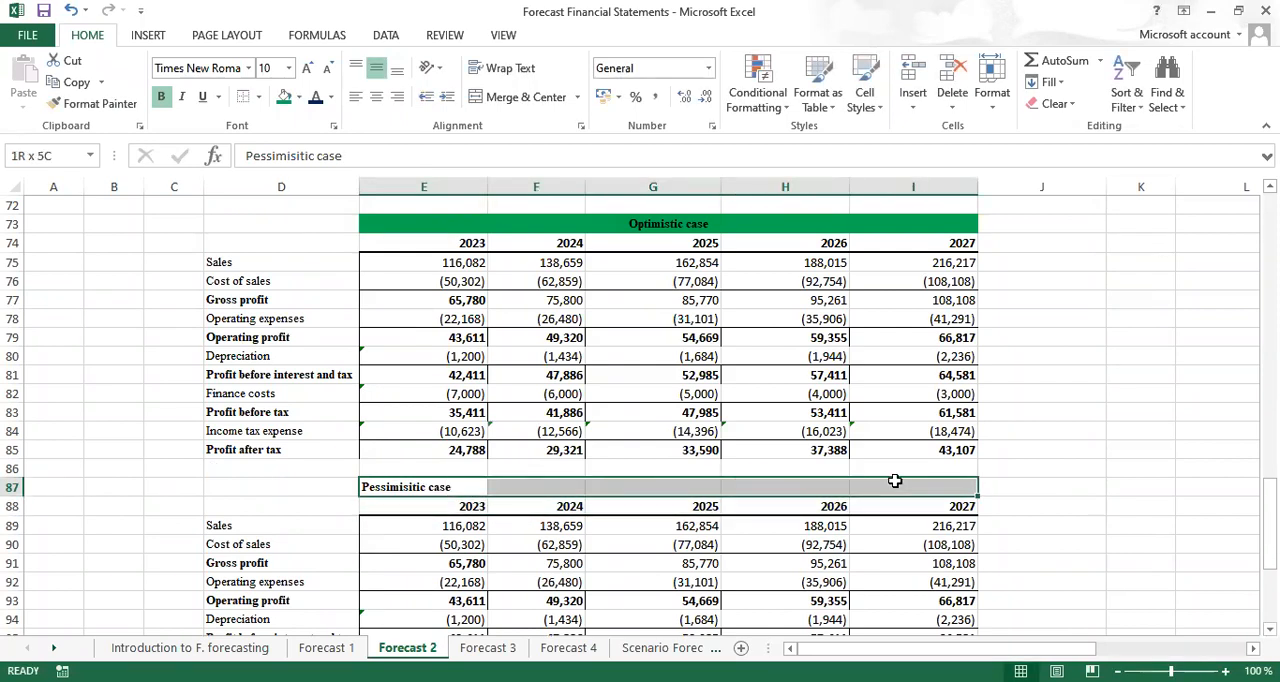
pyautogui.click(550, 97)
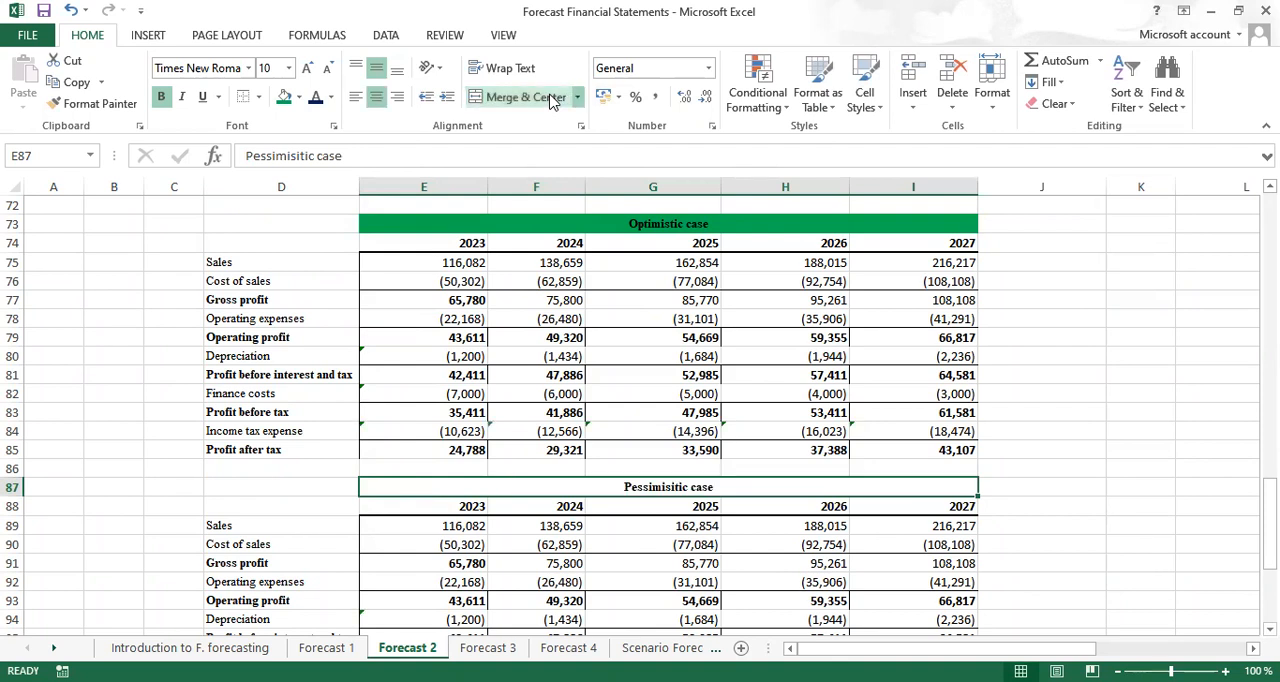
pyautogui.click(298, 97)
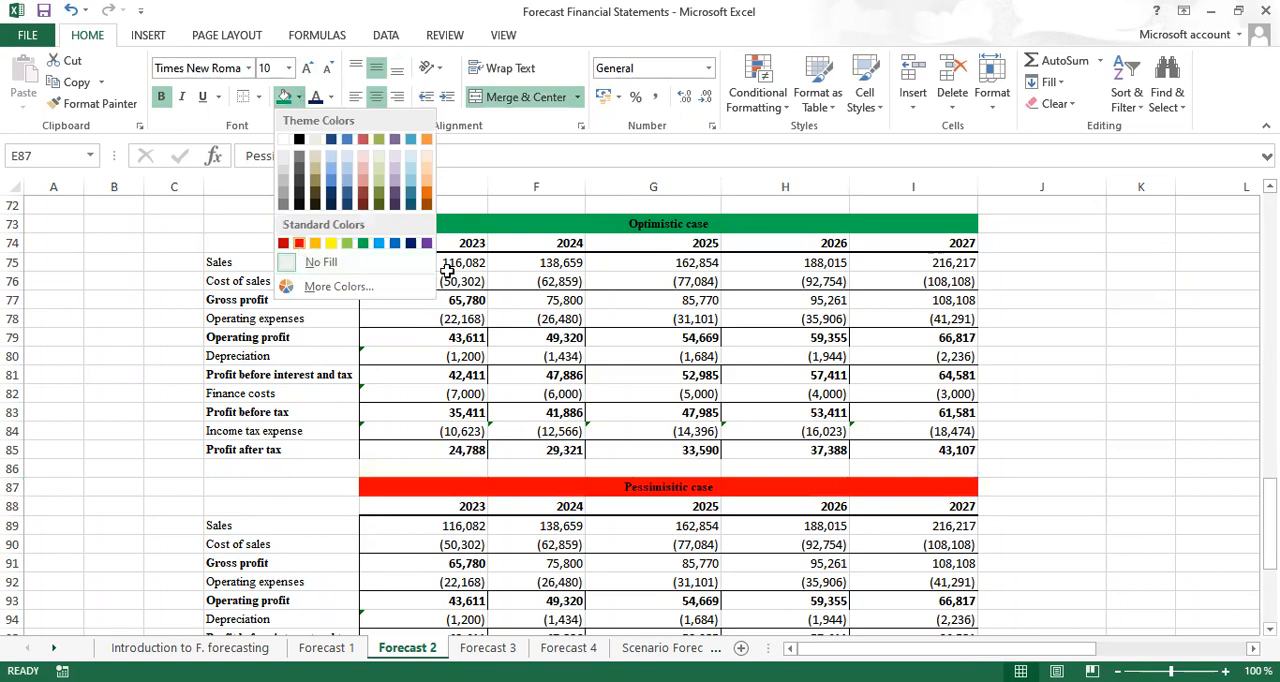
pyautogui.click(1103, 433)
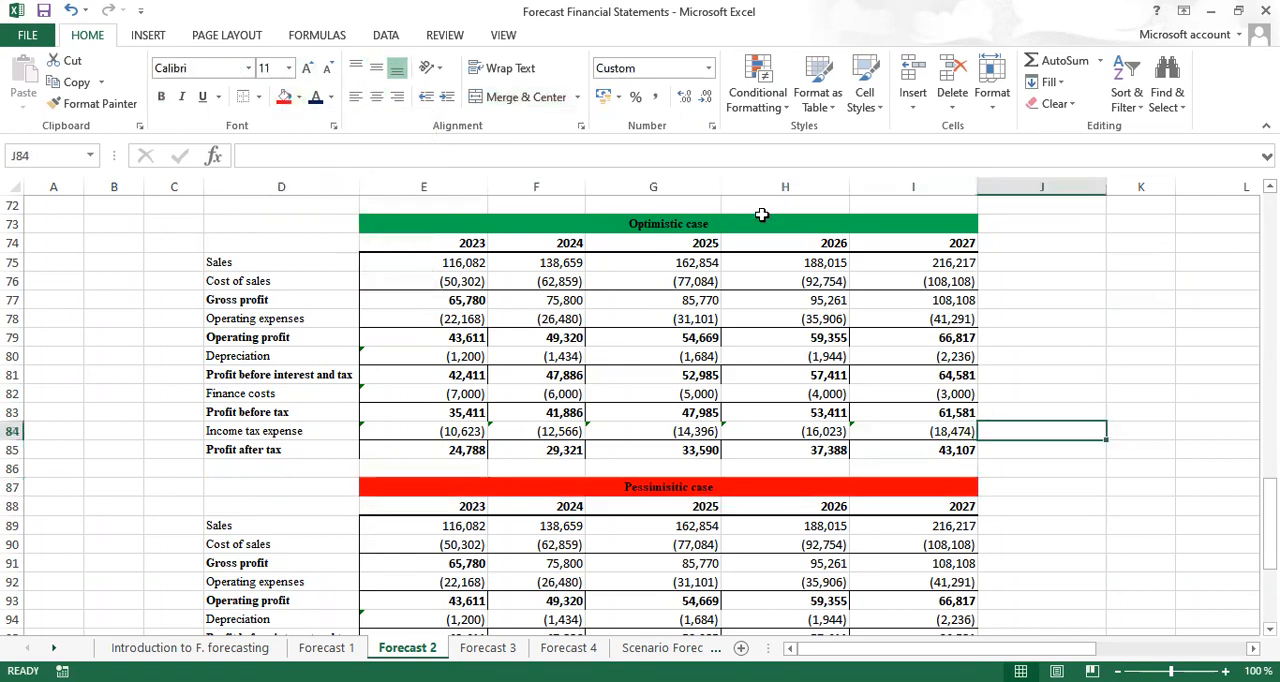
# Set the optimistic case 2023 sales in E75 to the base case sales times 1.2 with =E61*1.2
pyautogui.scroll(3, 640, 415)
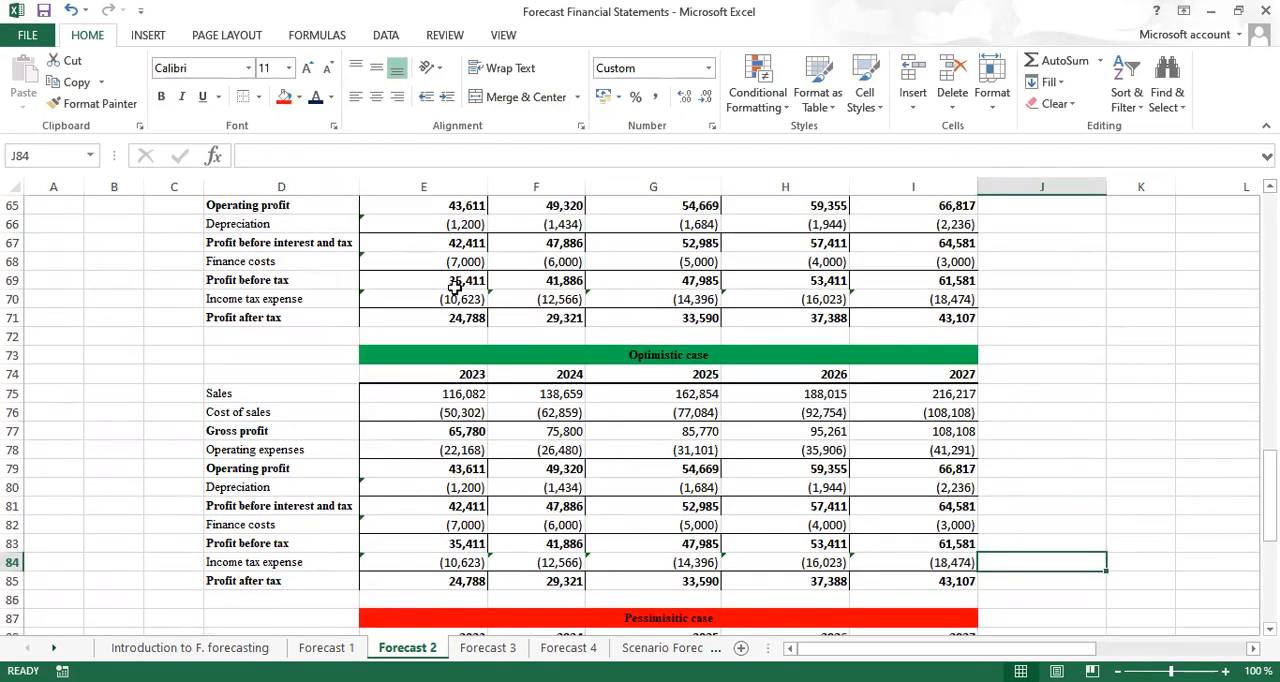
pyautogui.click(428, 395)
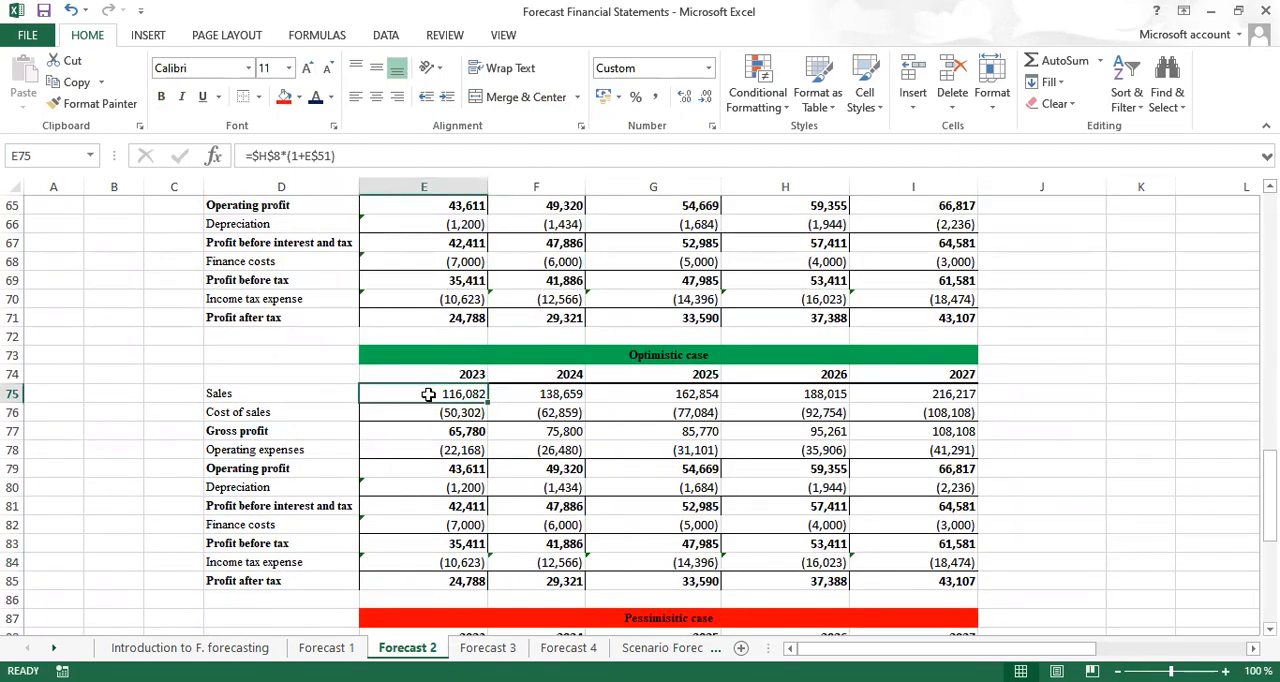
pyautogui.write('=')
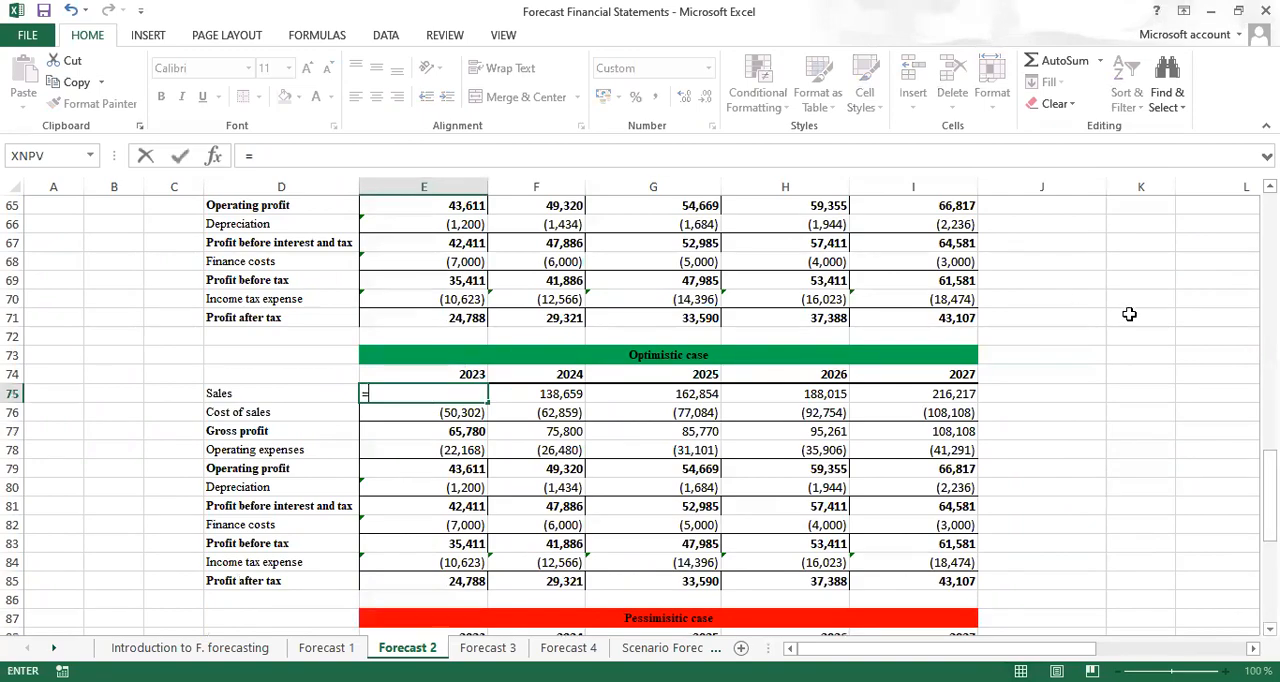
pyautogui.scroll(3, 640, 410)
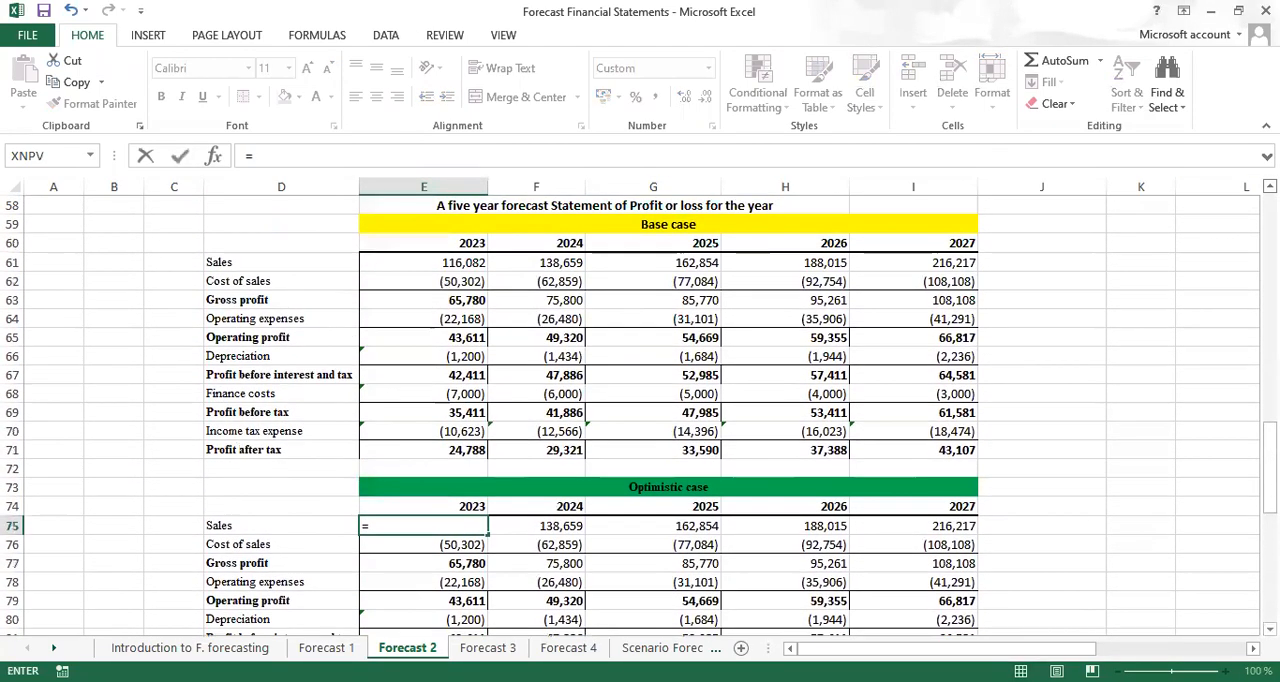
pyautogui.click(449, 264)
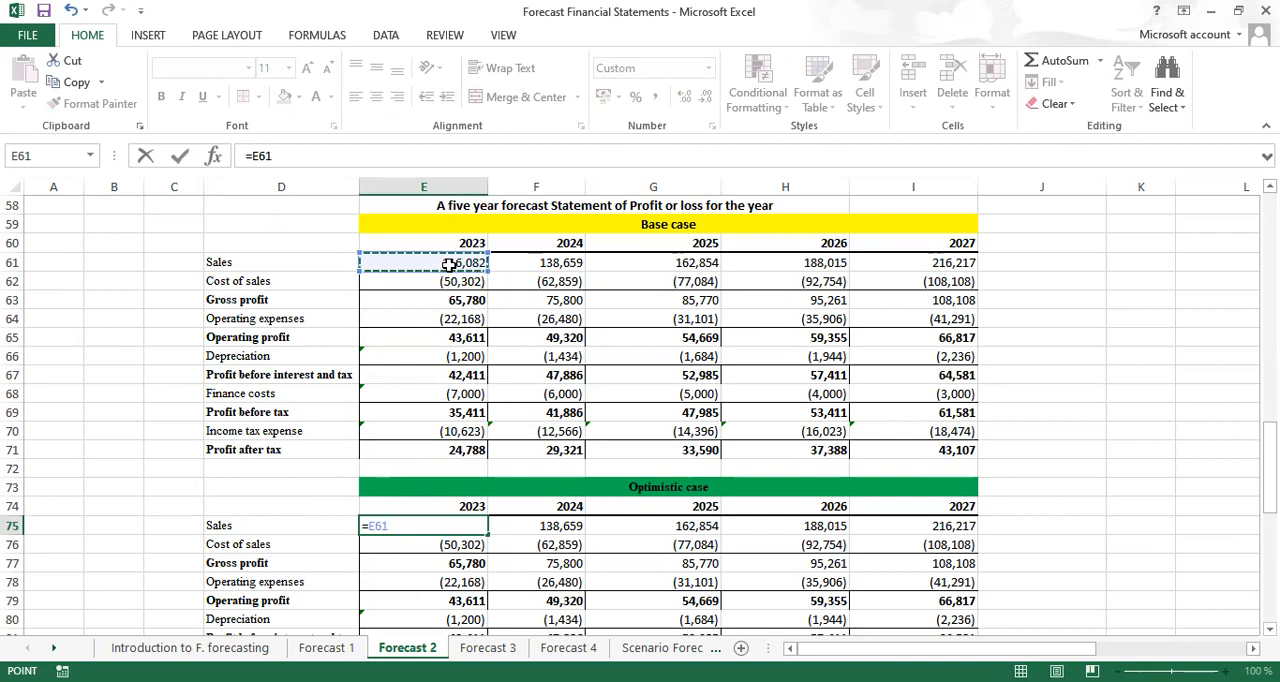
pyautogui.write('*')
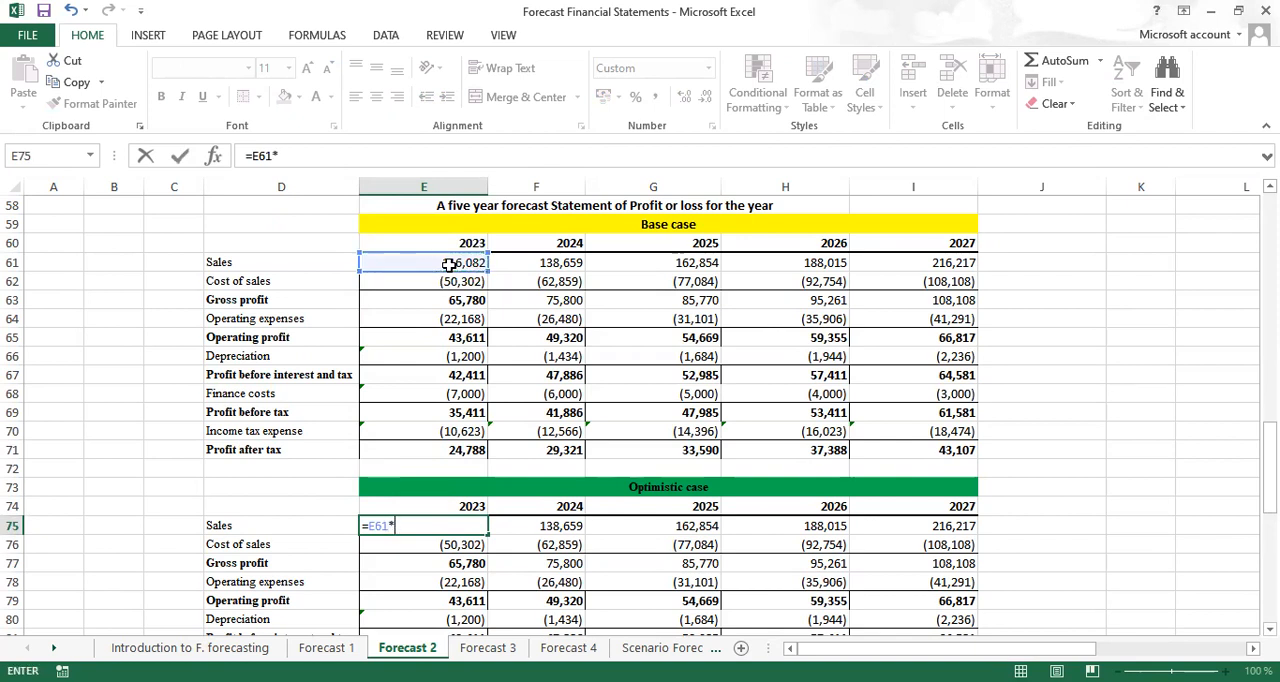
pyautogui.write('1.2')
pyautogui.hotkey('ctrl', 'Return')
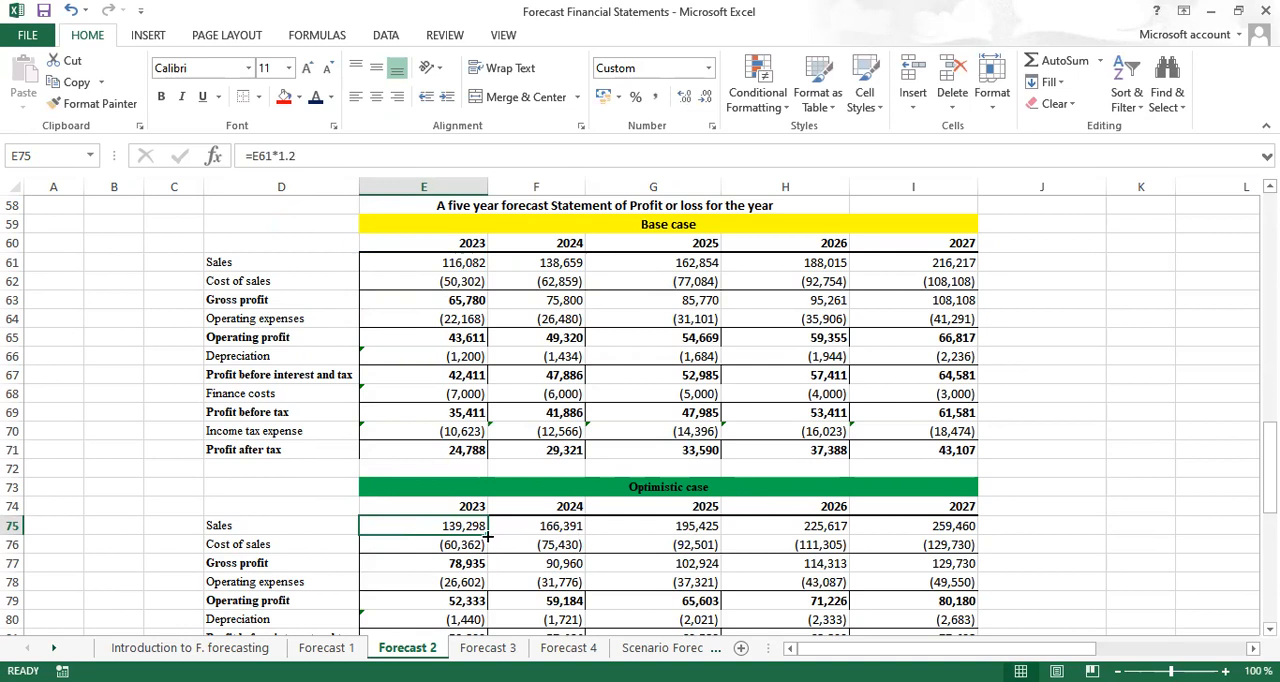
# Fill the optimistic sales formula from E75 across to I75 for 2024 to 2027
pyautogui.moveTo(488, 535); pyautogui.dragTo(804, 545)
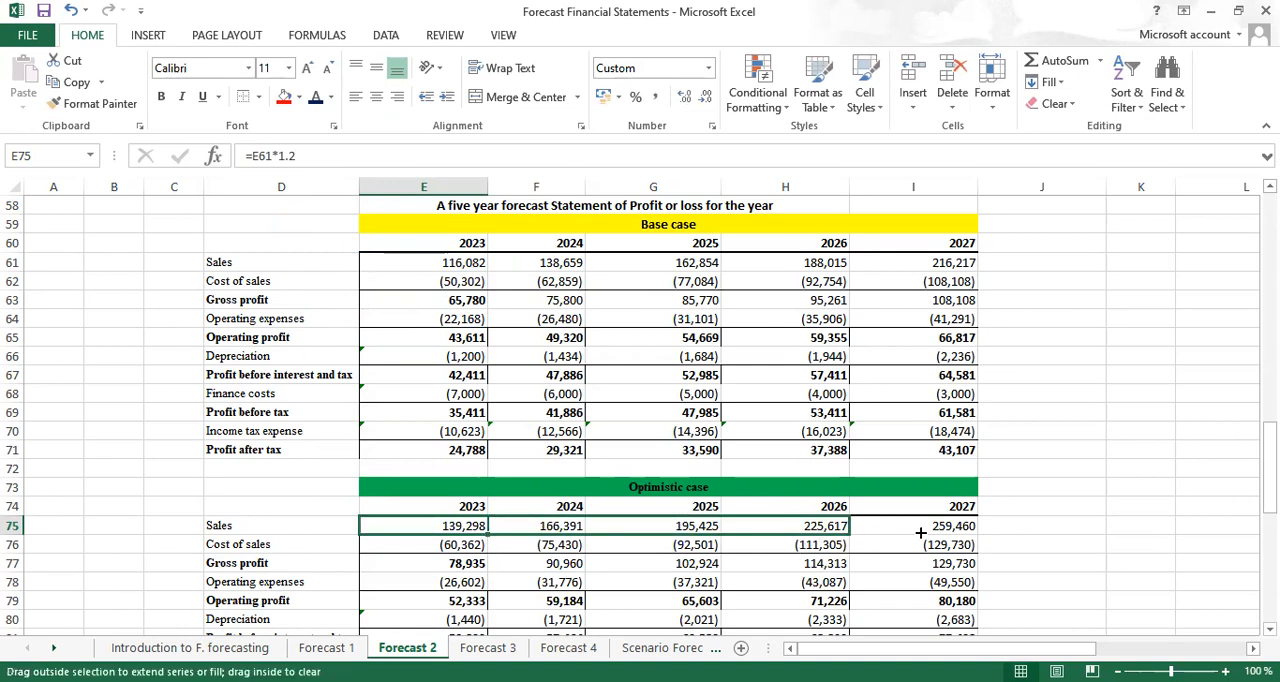
pyautogui.moveTo(920, 533); pyautogui.dragTo(921, 531)
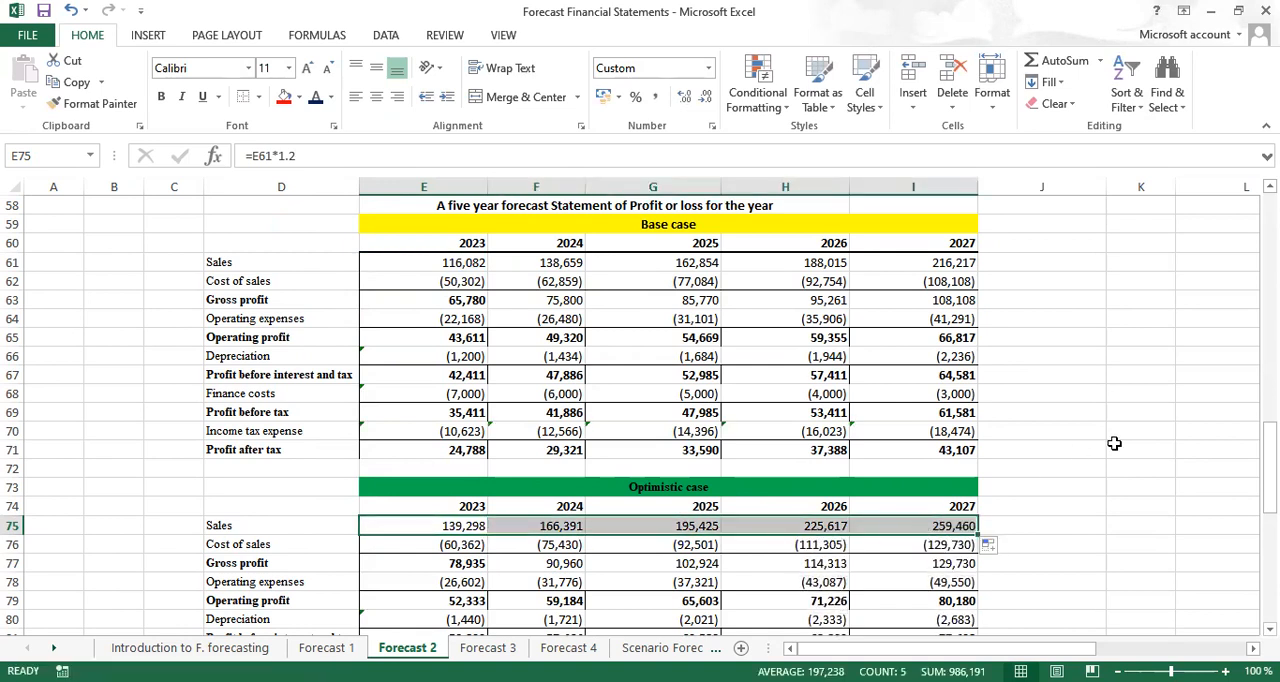
pyautogui.click(1033, 432)
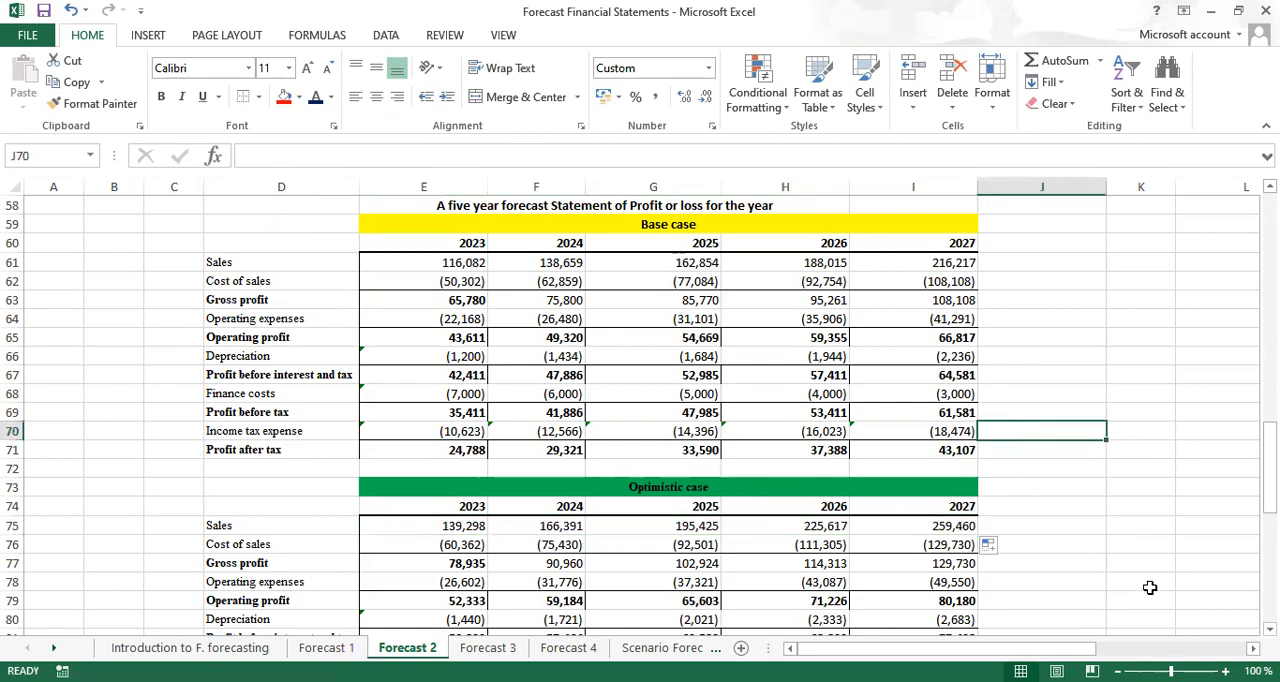
# Examine the optimistic case sales and gross profit formulas for 2023 and the gross profit margin assumptions they rely on
pyautogui.scroll(-2, 640, 415)
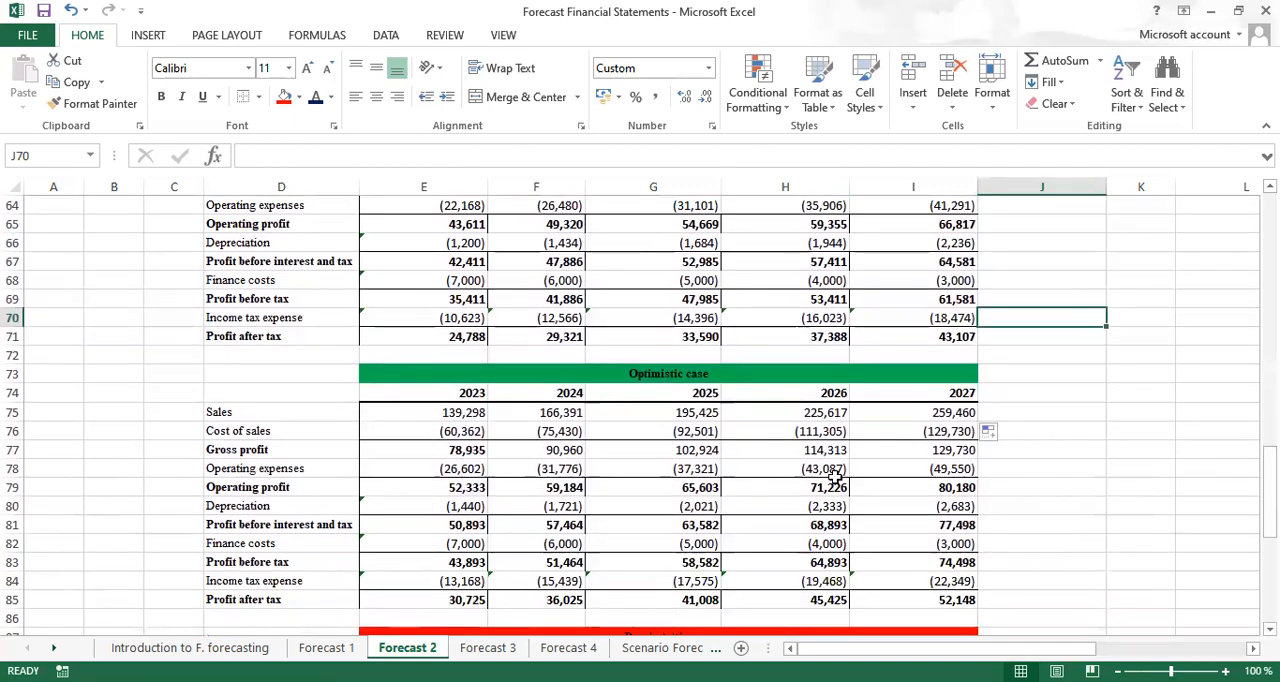
pyautogui.click(458, 452)
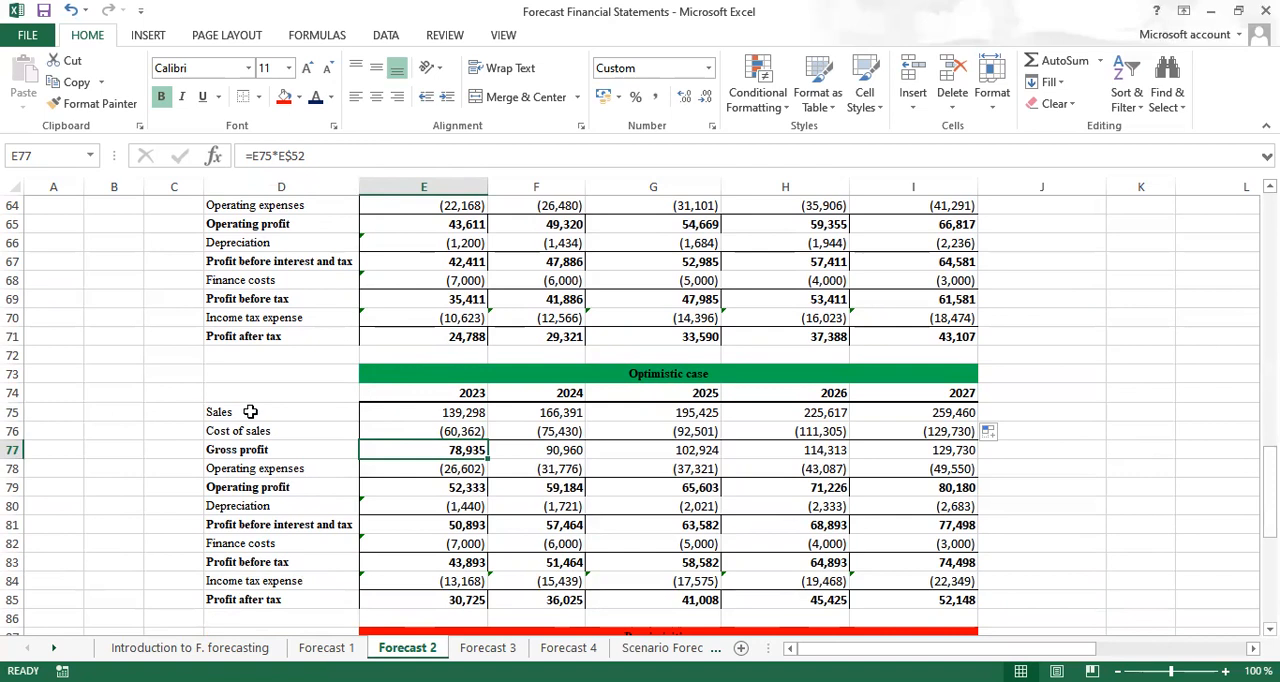
pyautogui.click(449, 416)
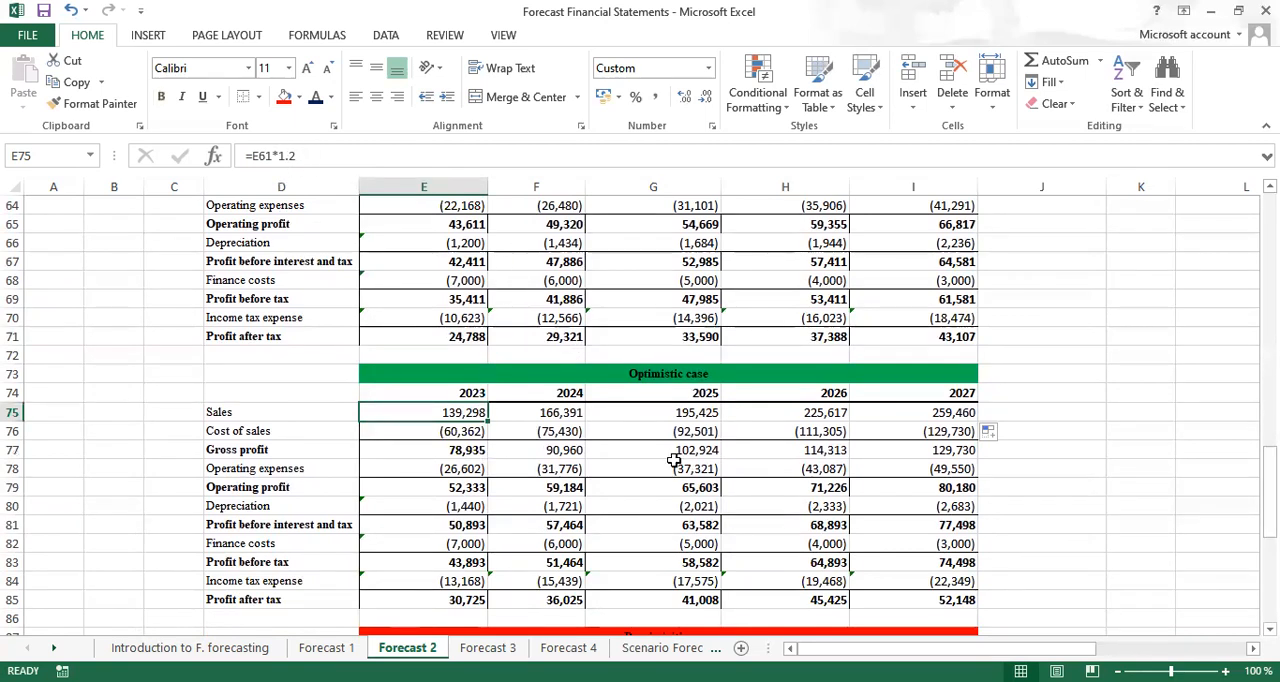
pyautogui.click(455, 452)
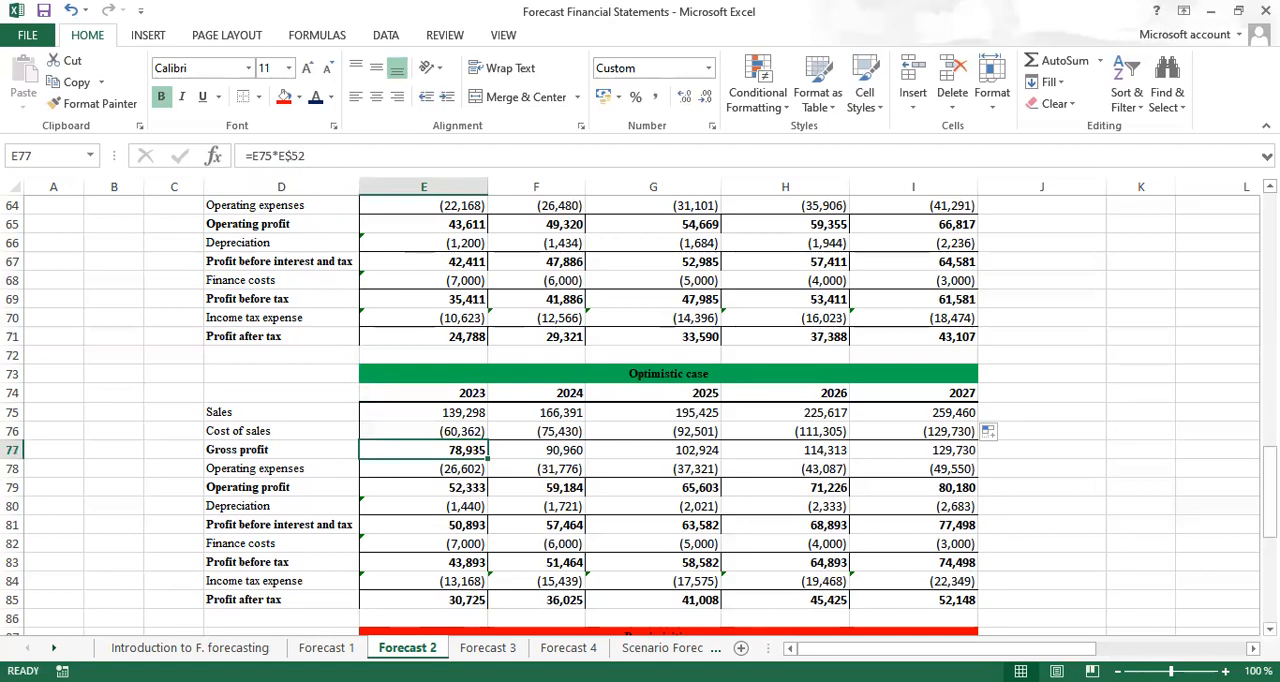
pyautogui.scroll(4, 640, 408)
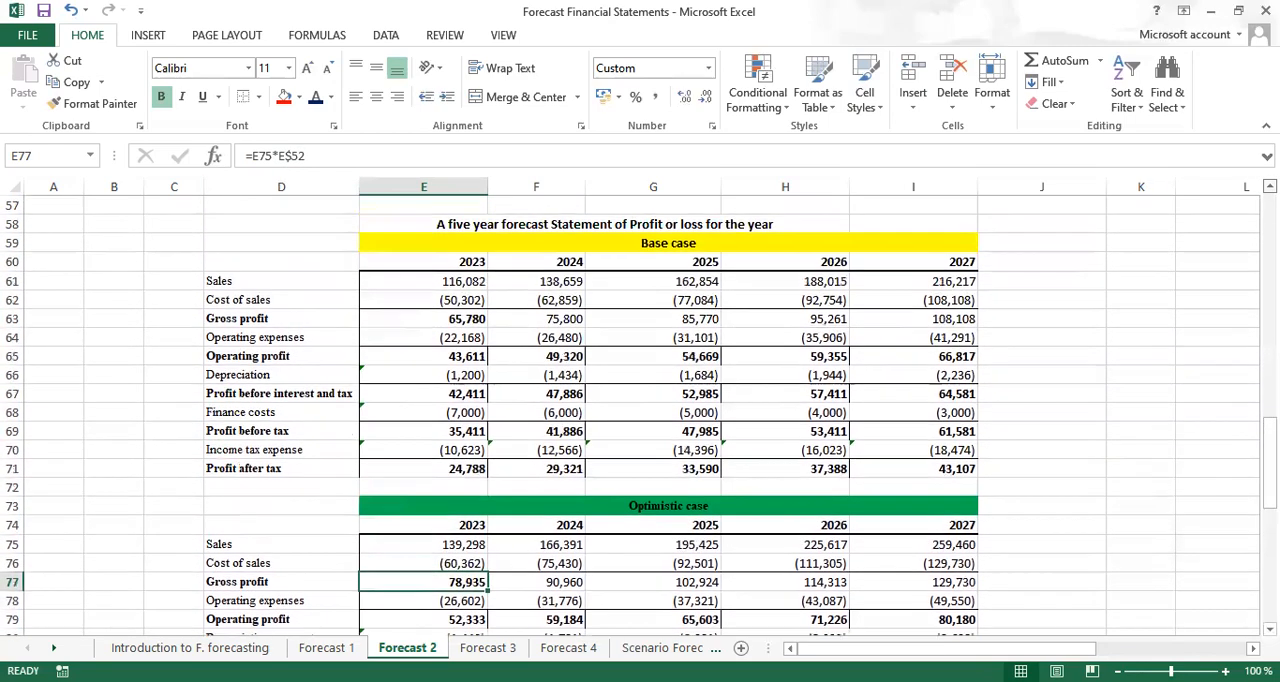
pyautogui.scroll(3, 492, 284)
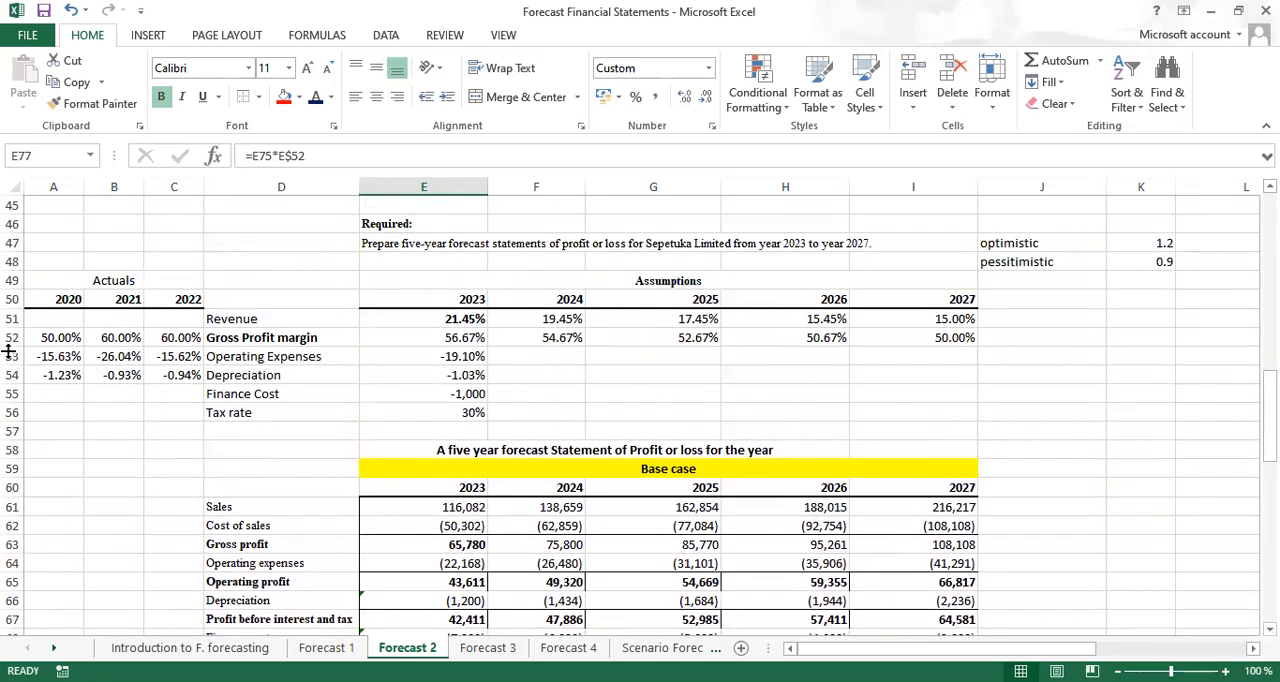
# Check the gross profit margin assumption formulas for 2024 in F52 and 2023 in E52
pyautogui.click(560, 337)
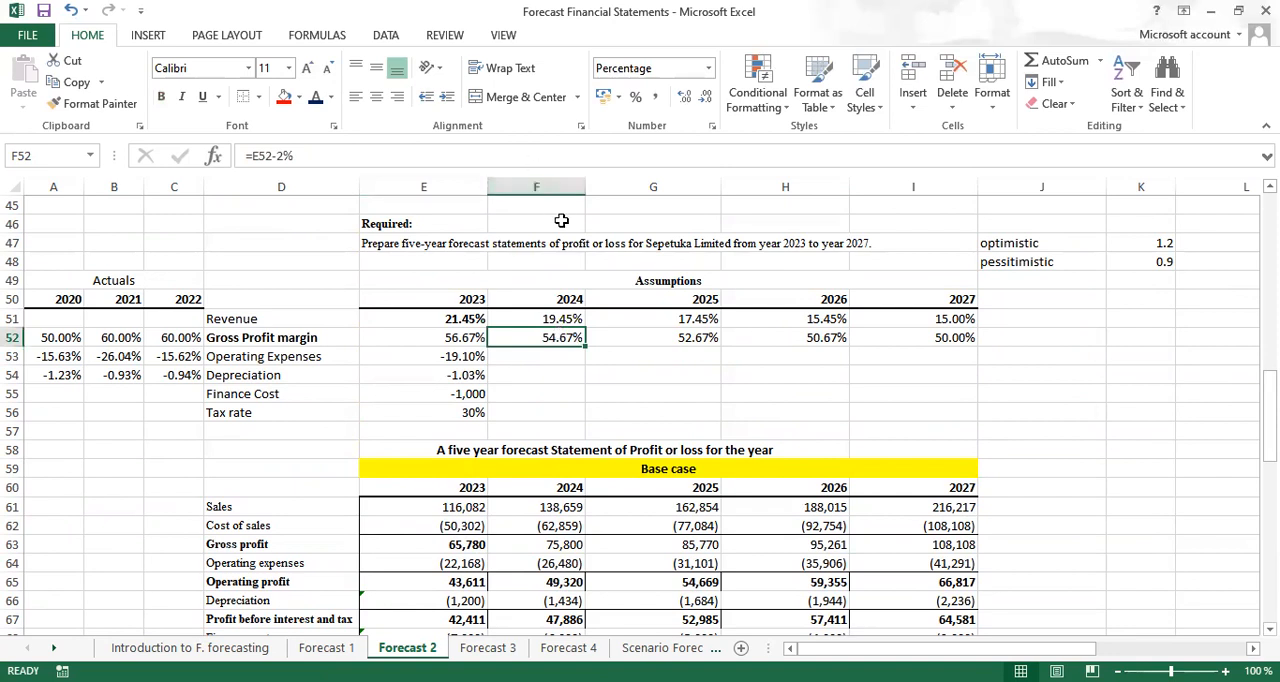
pyautogui.click(458, 337)
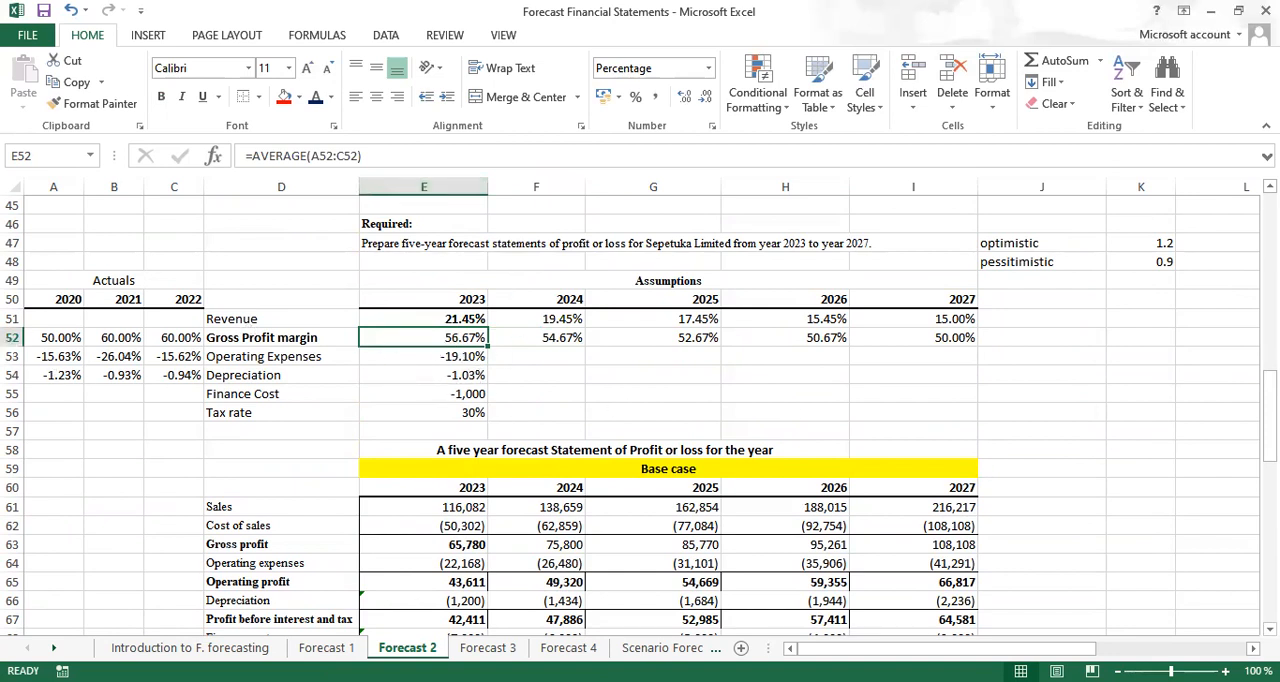
# Set the pessimistic case 2023 sales in E89 to the base case sales times 0.9 with =E61*0.9
pyautogui.scroll(-4, 640, 416)
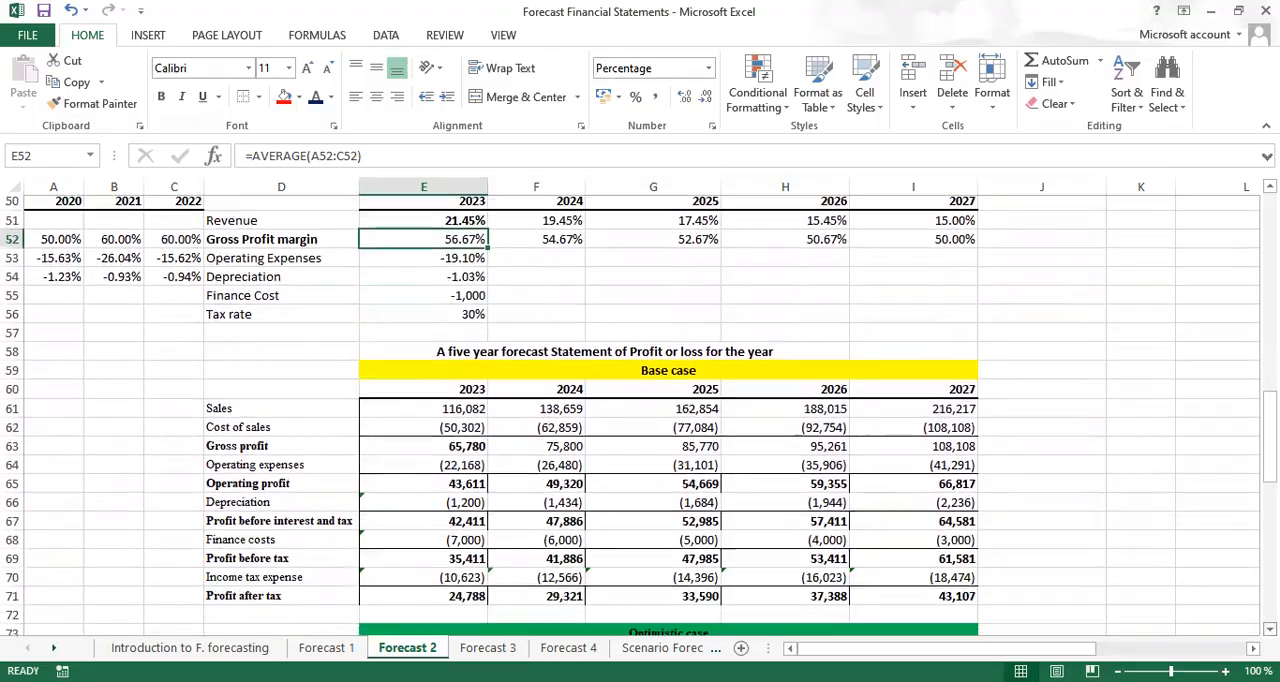
pyautogui.scroll(-4, 640, 416)
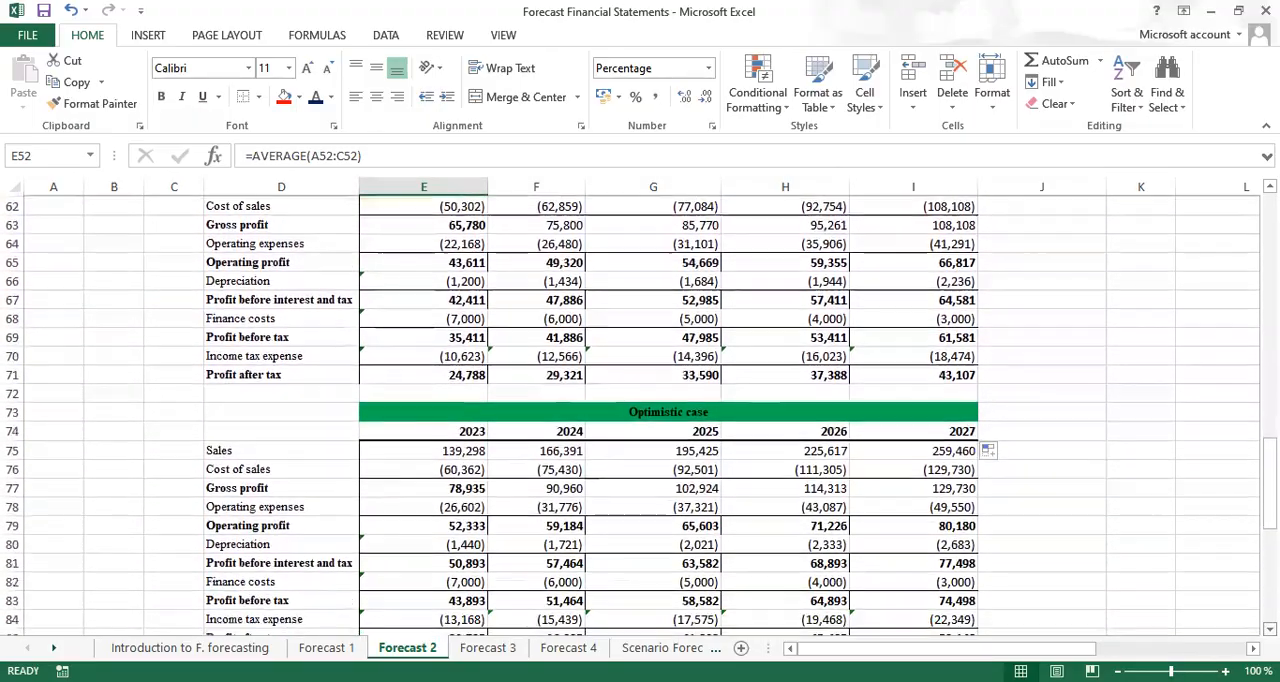
pyautogui.scroll(-2, 640, 416)
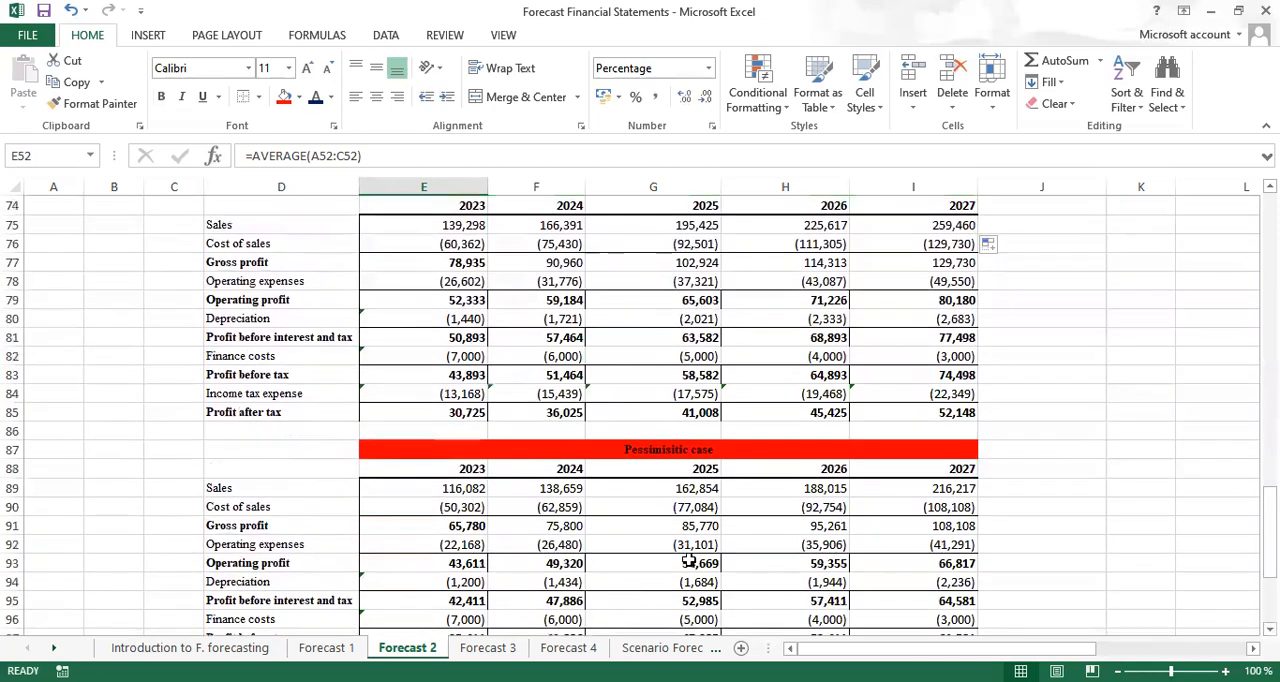
pyautogui.click(432, 487)
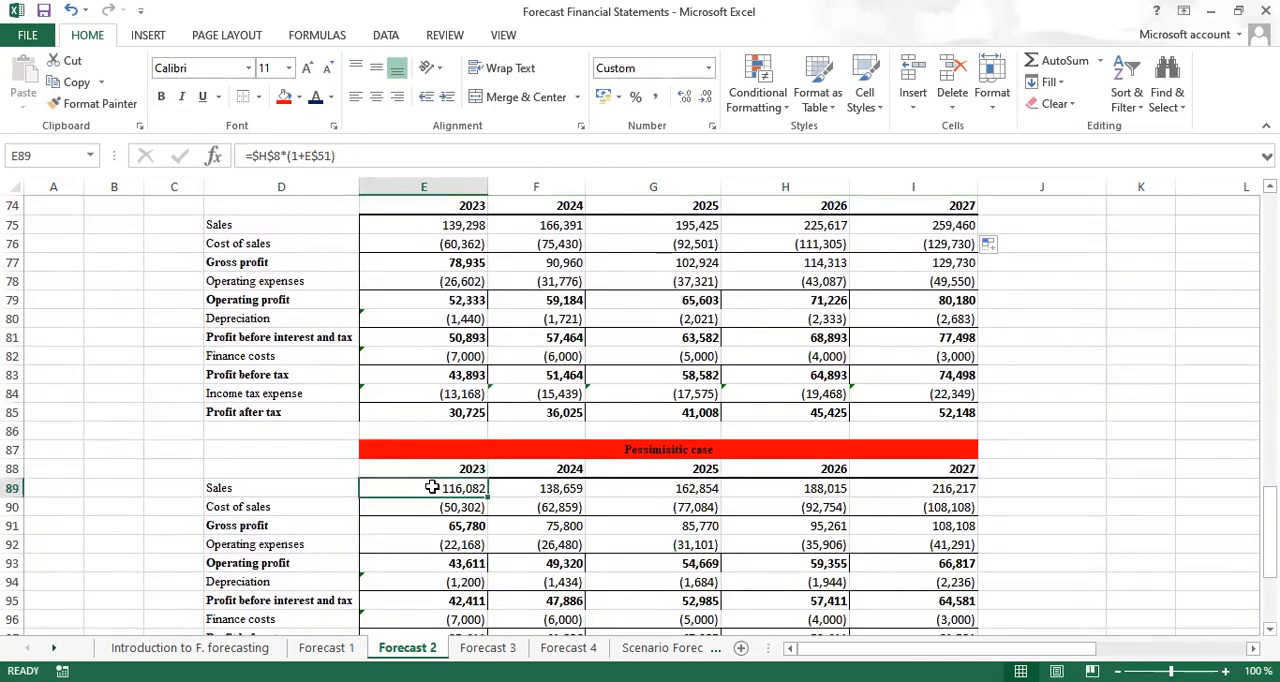
pyautogui.write('=')
pyautogui.scroll(3, 640, 410)
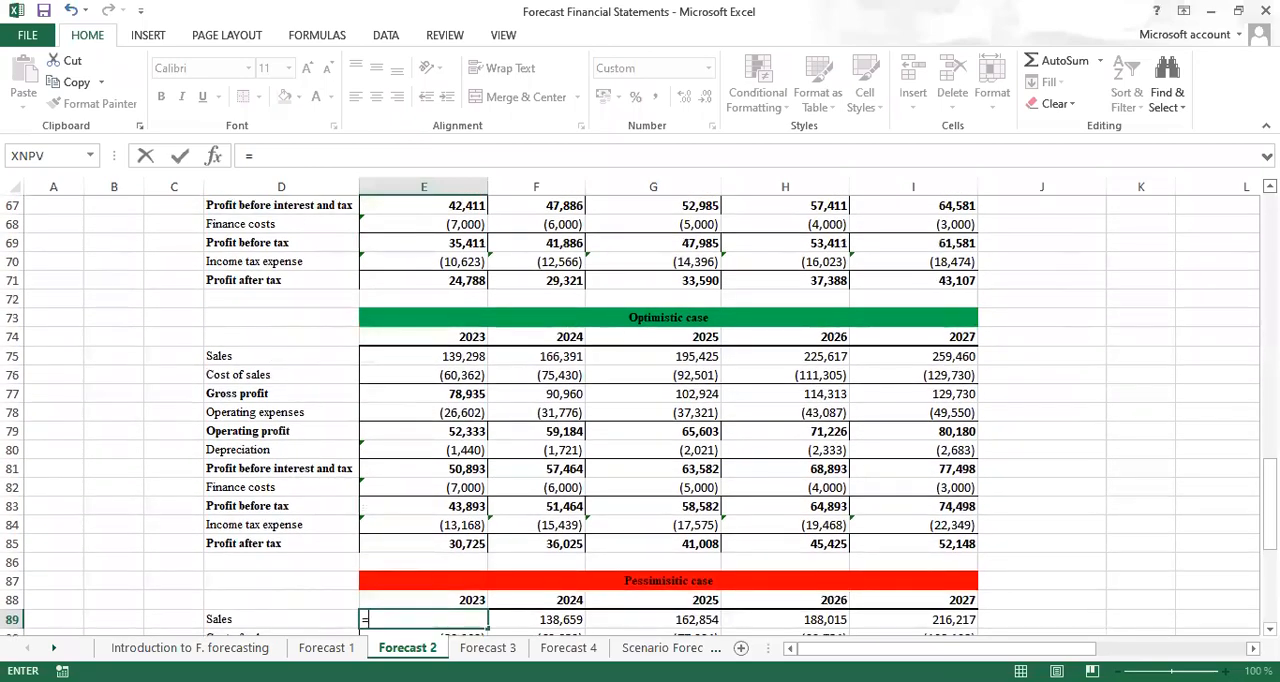
pyautogui.scroll(1, 640, 410)
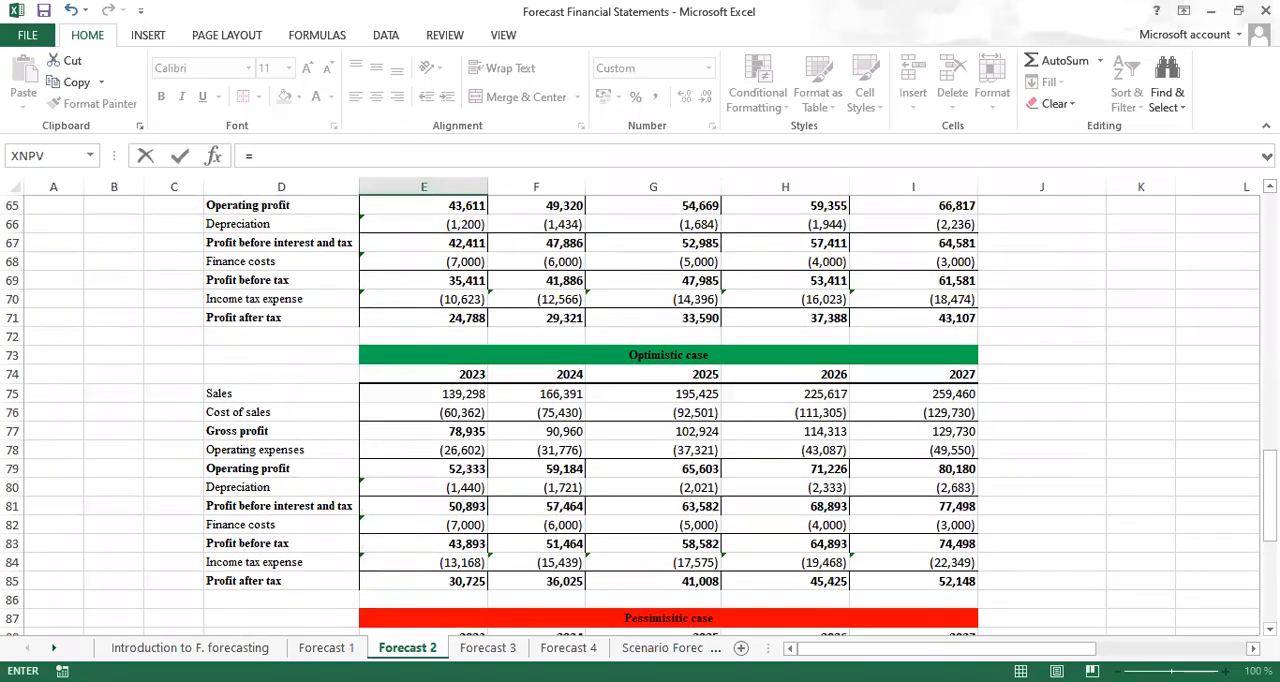
pyautogui.scroll(3, 640, 410)
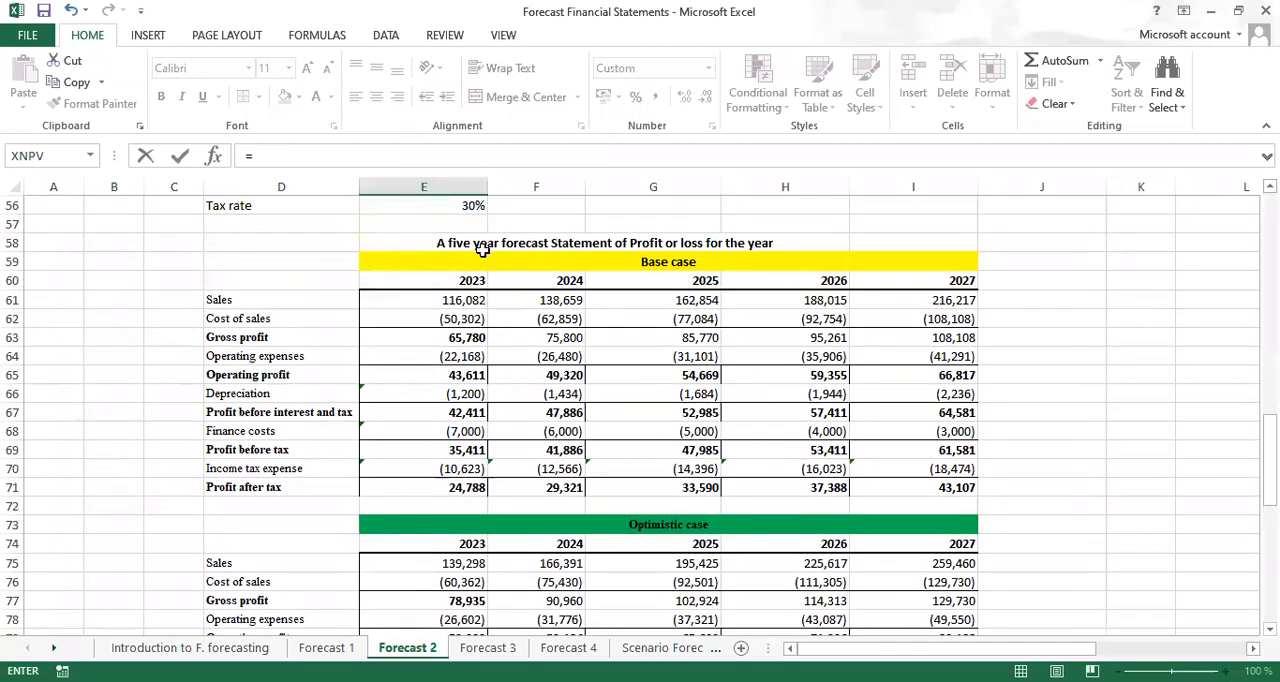
pyautogui.click(446, 300)
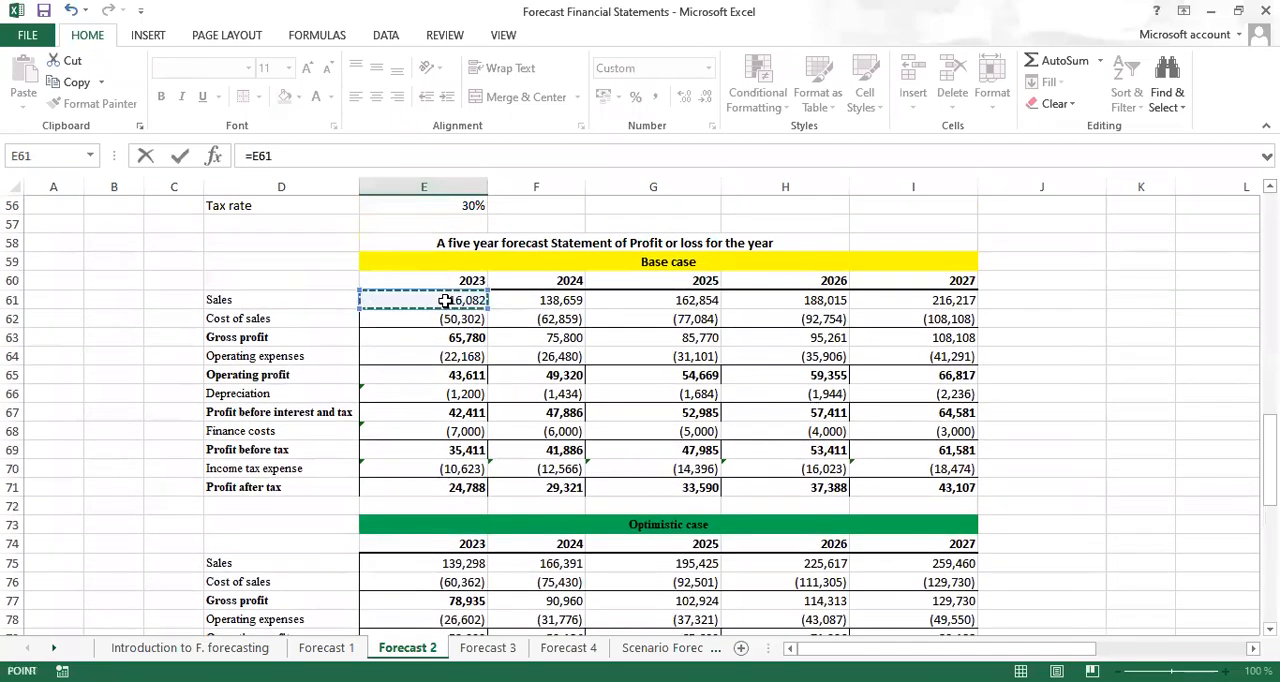
pyautogui.write('*')
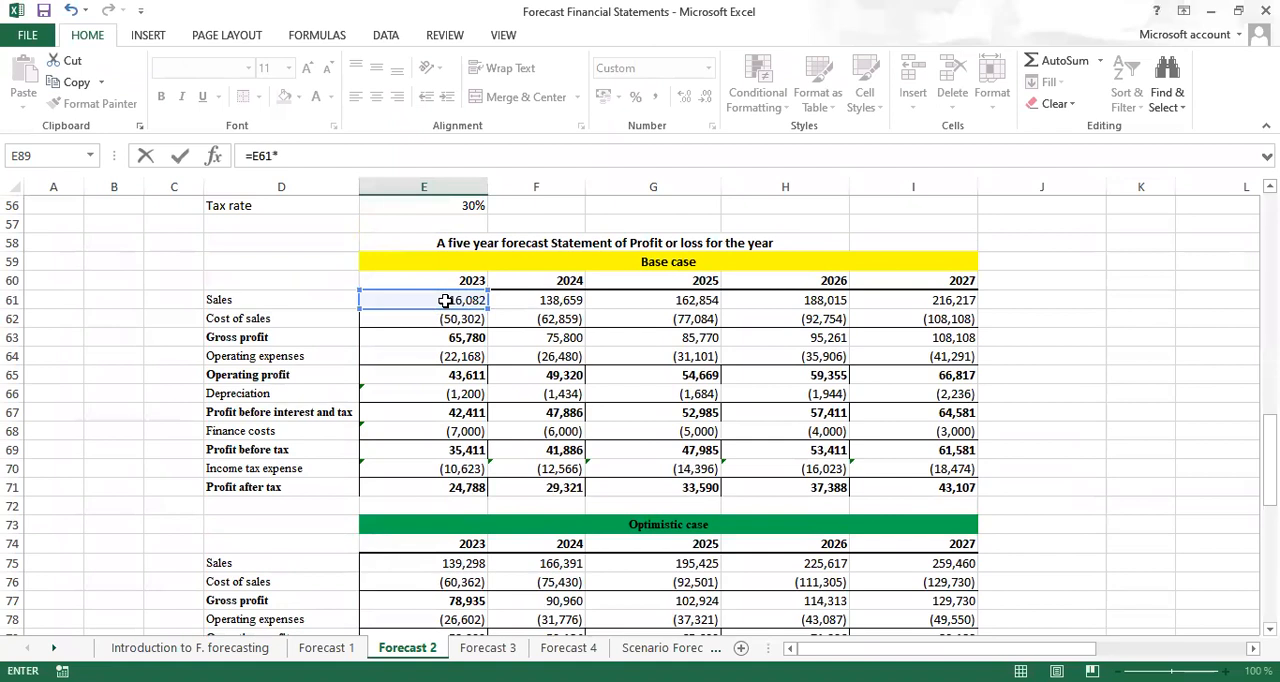
pyautogui.press('Return')
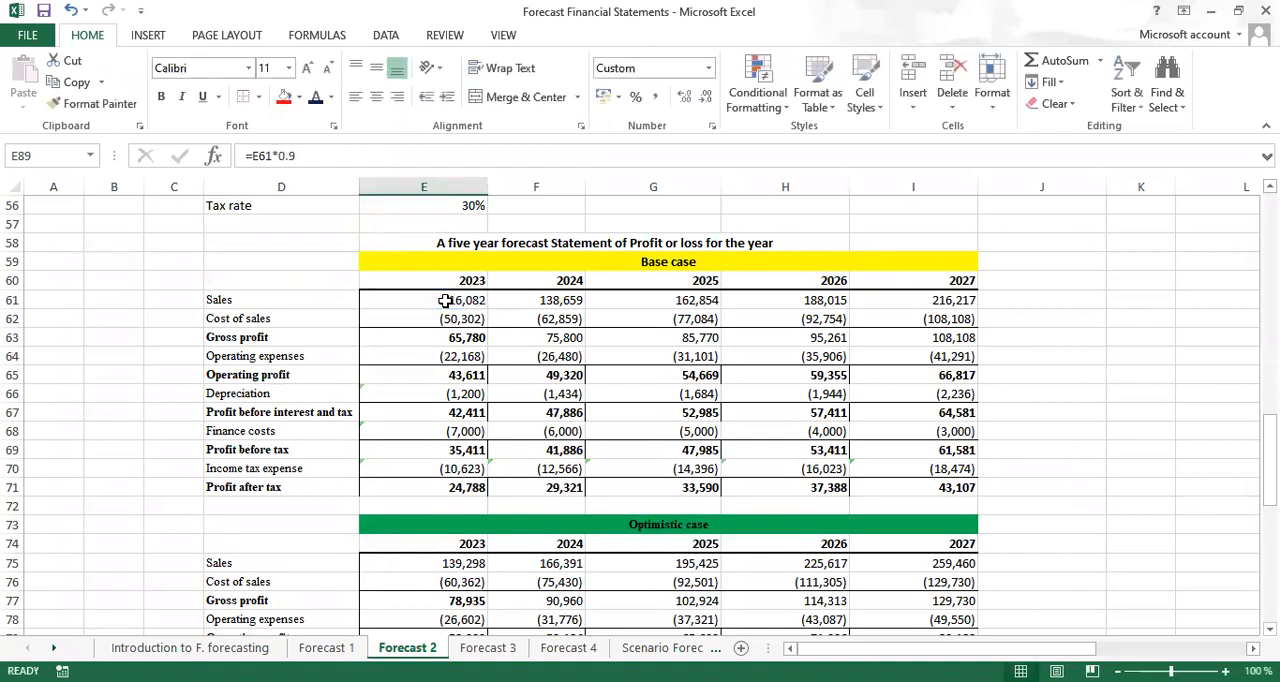
# Fill the pessimistic sales formula from E89 across to I89 for 2024 to 2027
pyautogui.scroll(-7, 446, 300)
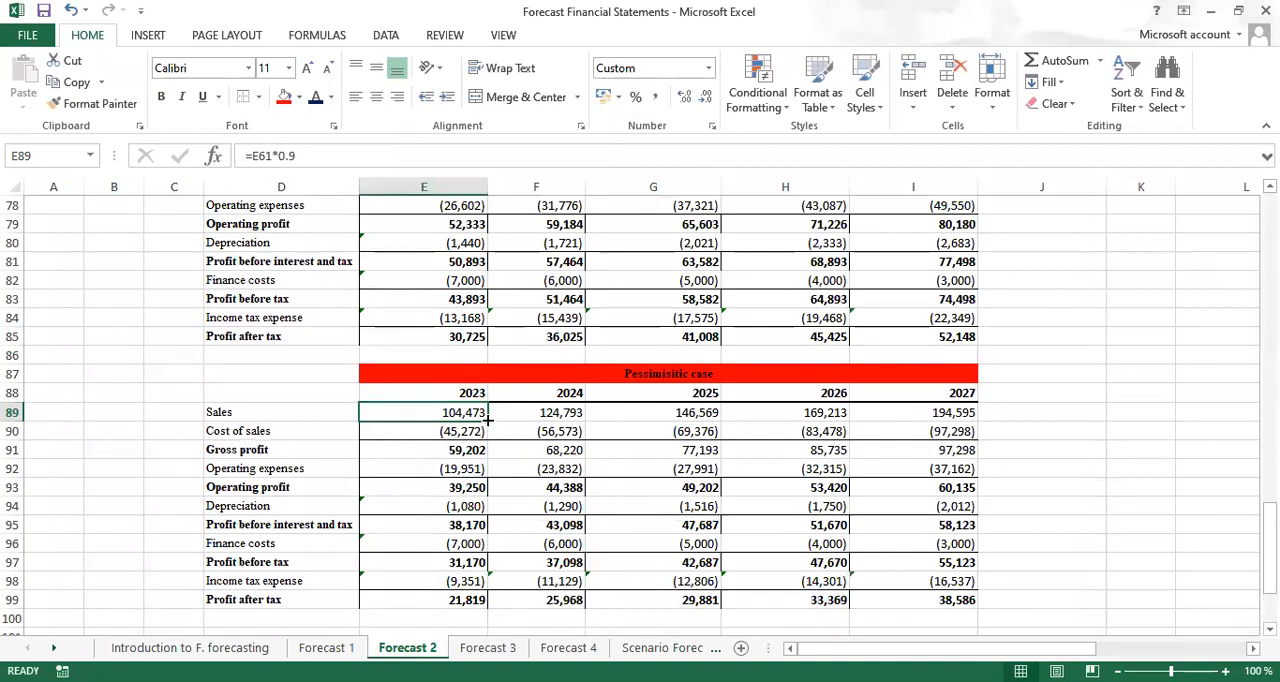
pyautogui.moveTo(488, 420); pyautogui.dragTo(940, 424)
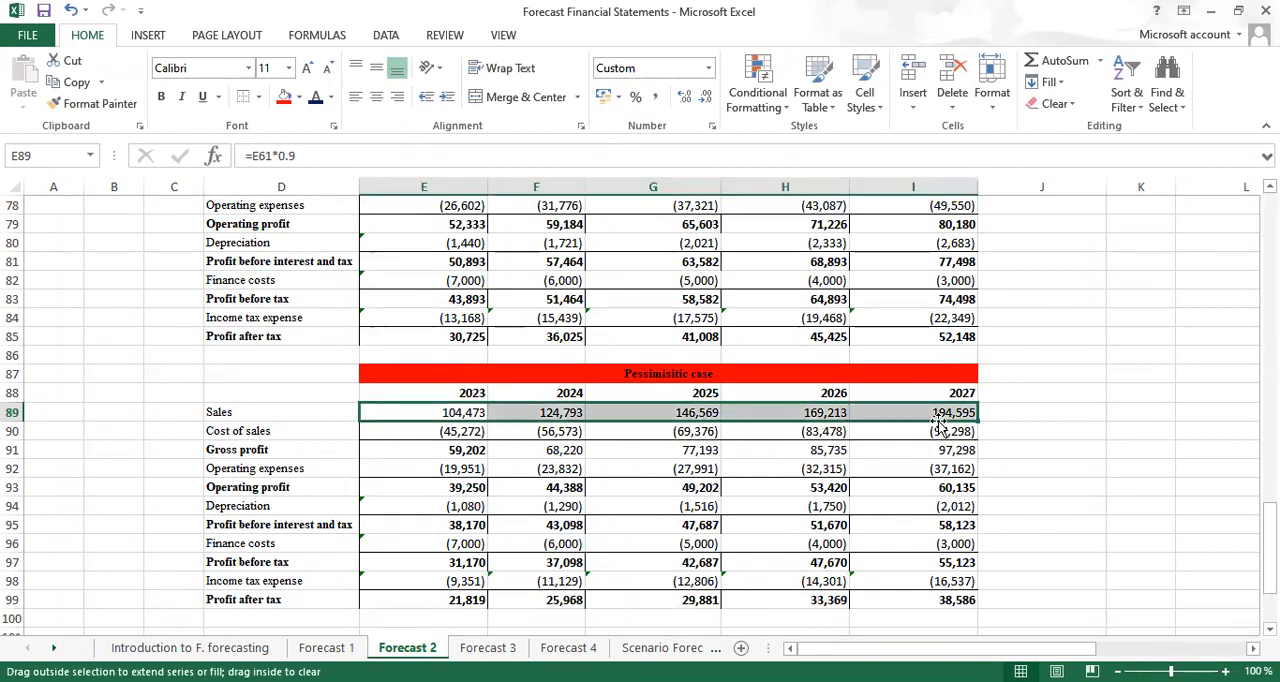
pyautogui.click(1094, 330)
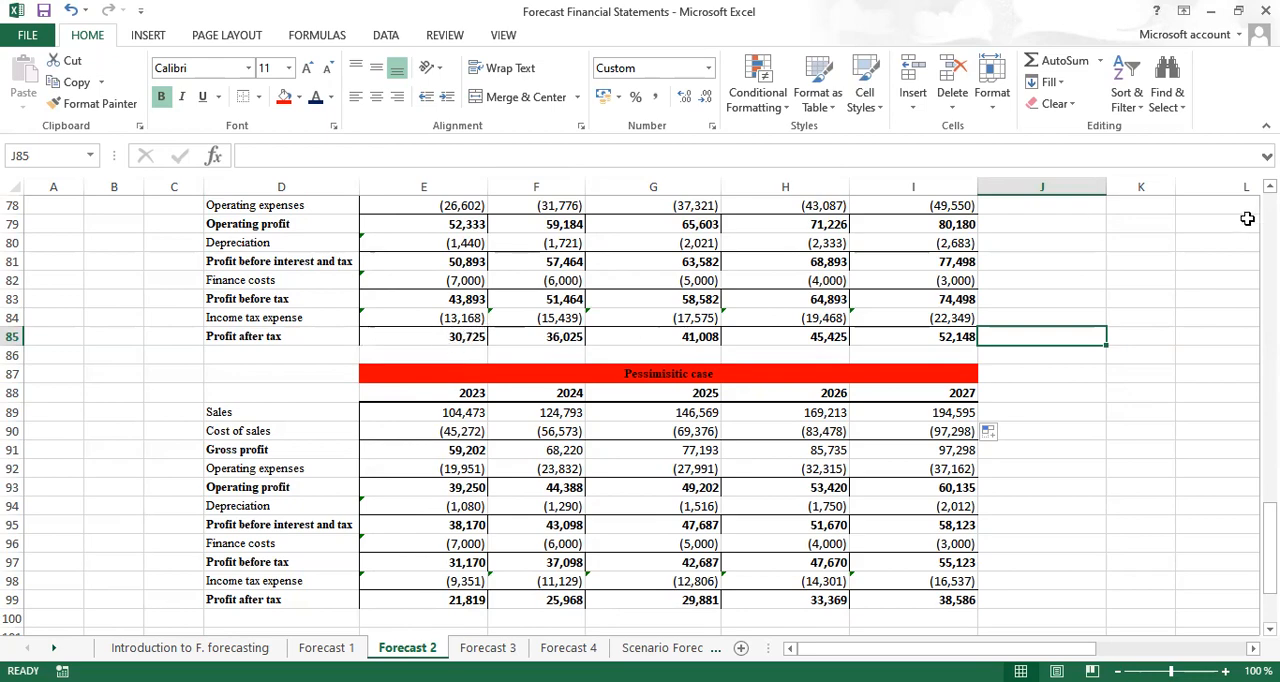
# Review the pessimistic, optimistic and base case statements, the assumptions table and the question's requirements on the Forecast 2 sheet
pyautogui.scroll(3, 640, 410)
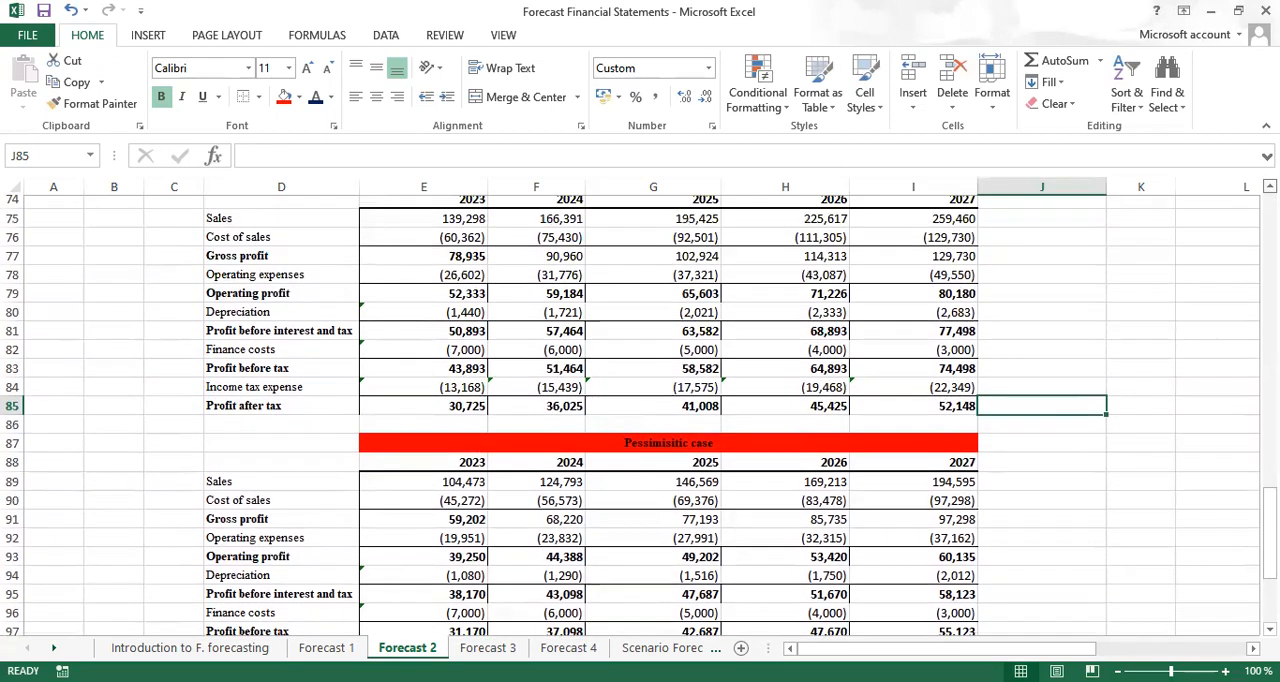
pyautogui.click(1270, 186)
pyautogui.click(1270, 186)
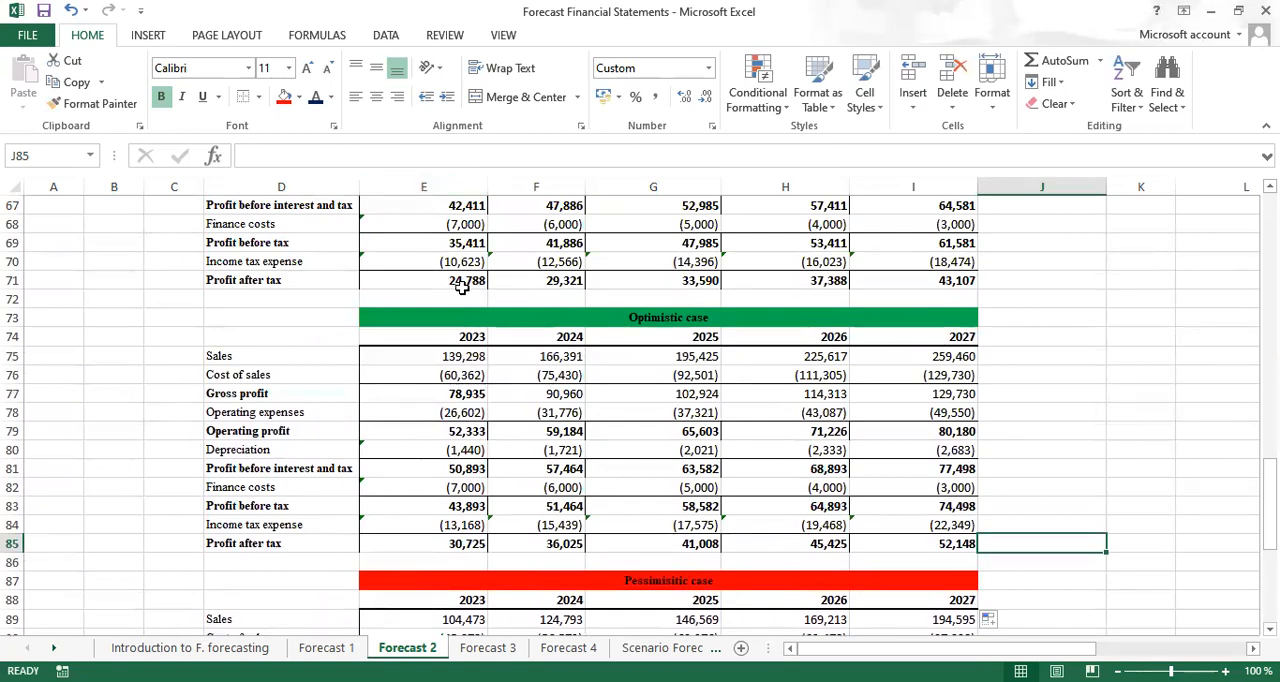
pyautogui.scroll(-3, 640, 416)
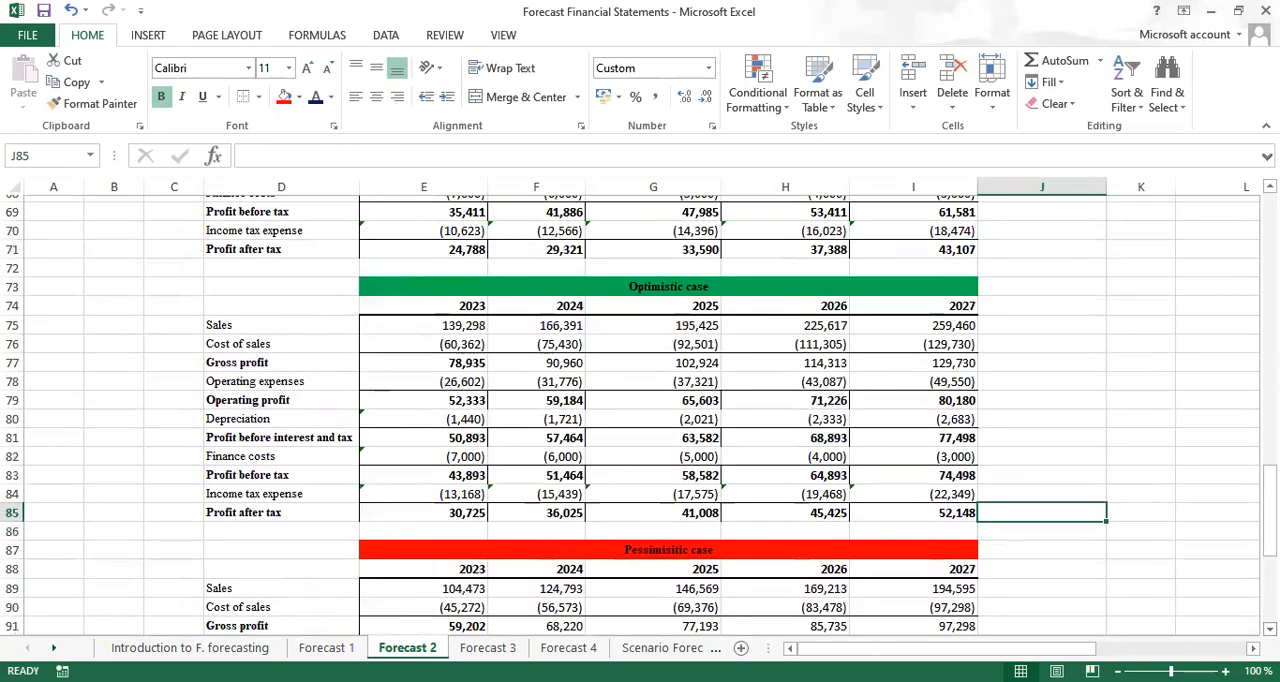
pyautogui.scroll(-1, 470, 600)
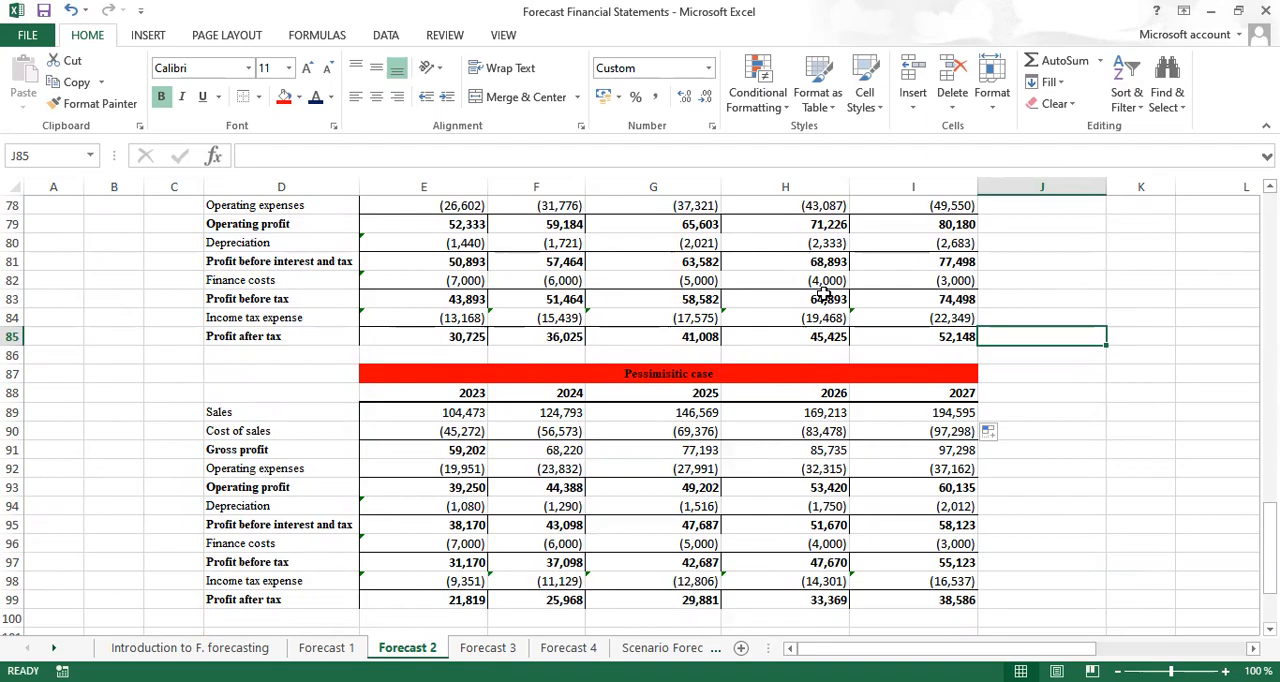
pyautogui.scroll(3, 640, 416)
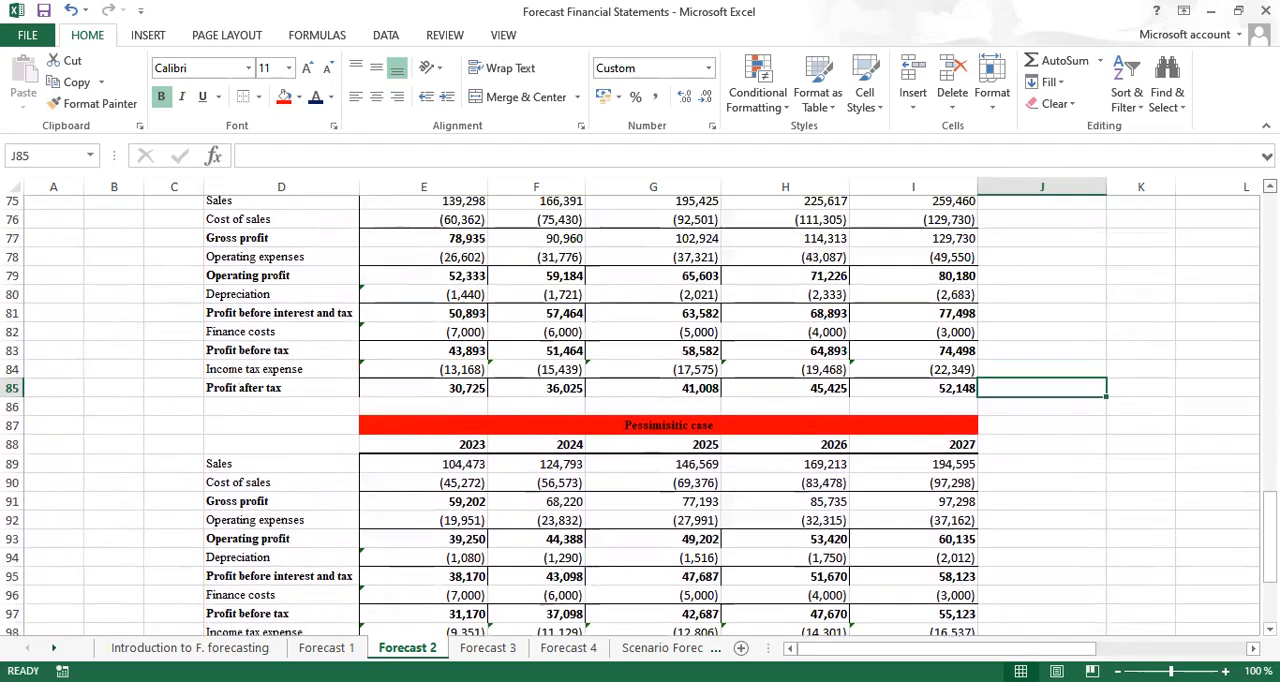
pyautogui.scroll(4, 640, 416)
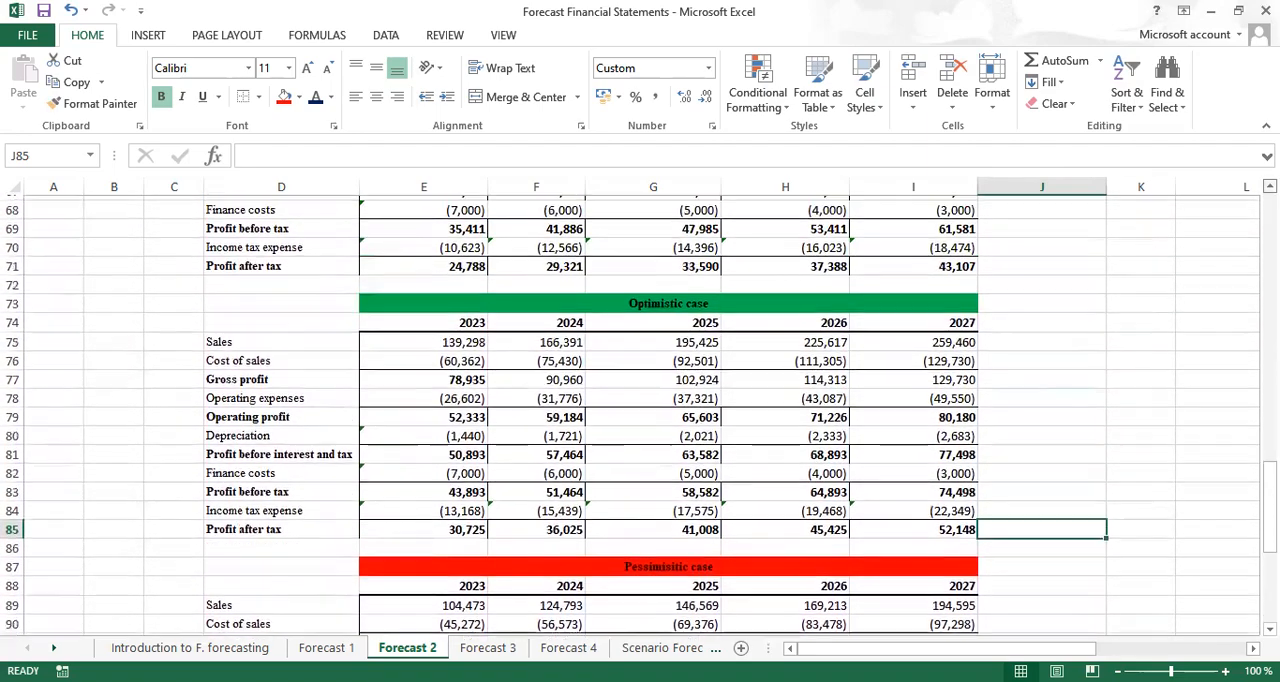
pyautogui.scroll(3, 640, 416)
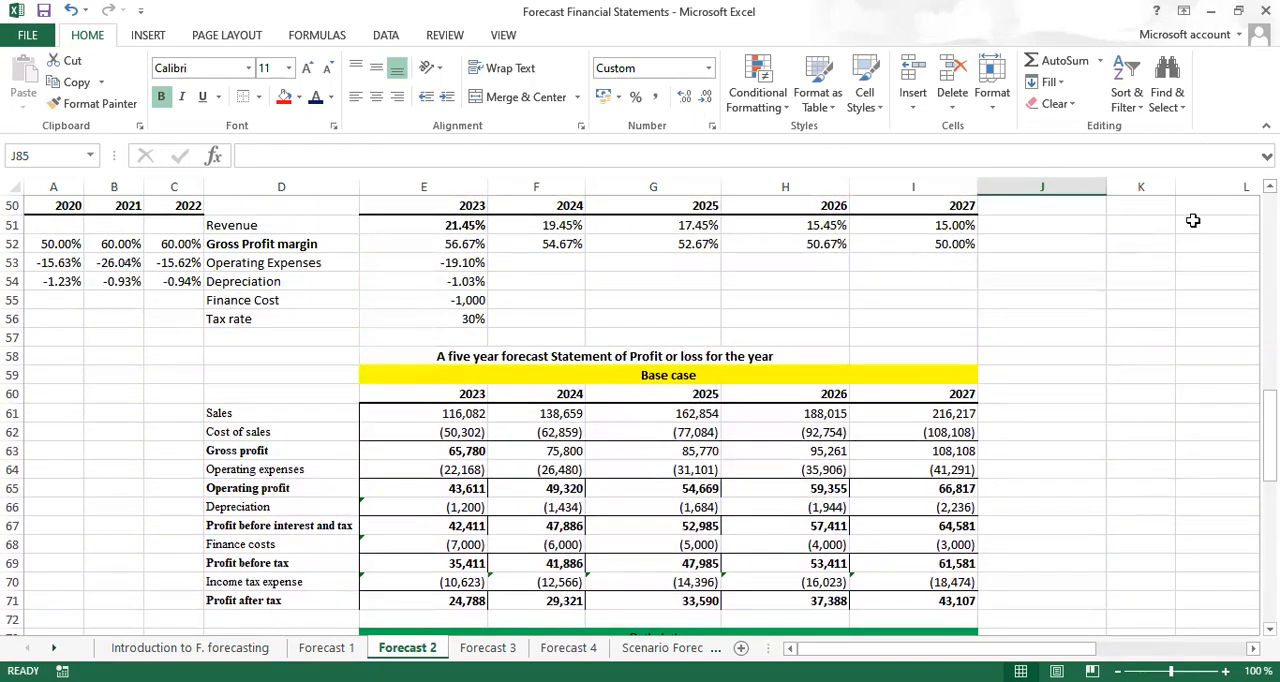
pyautogui.scroll(4, 640, 416)
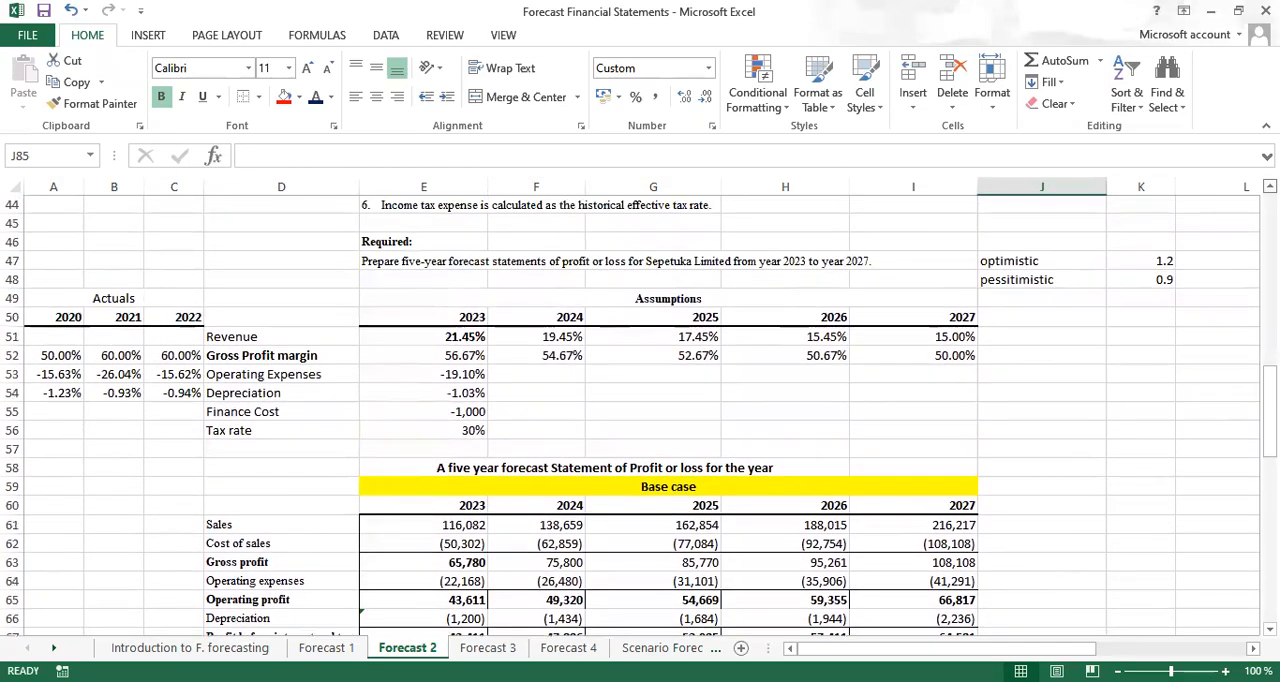
pyautogui.scroll(1, 640, 416)
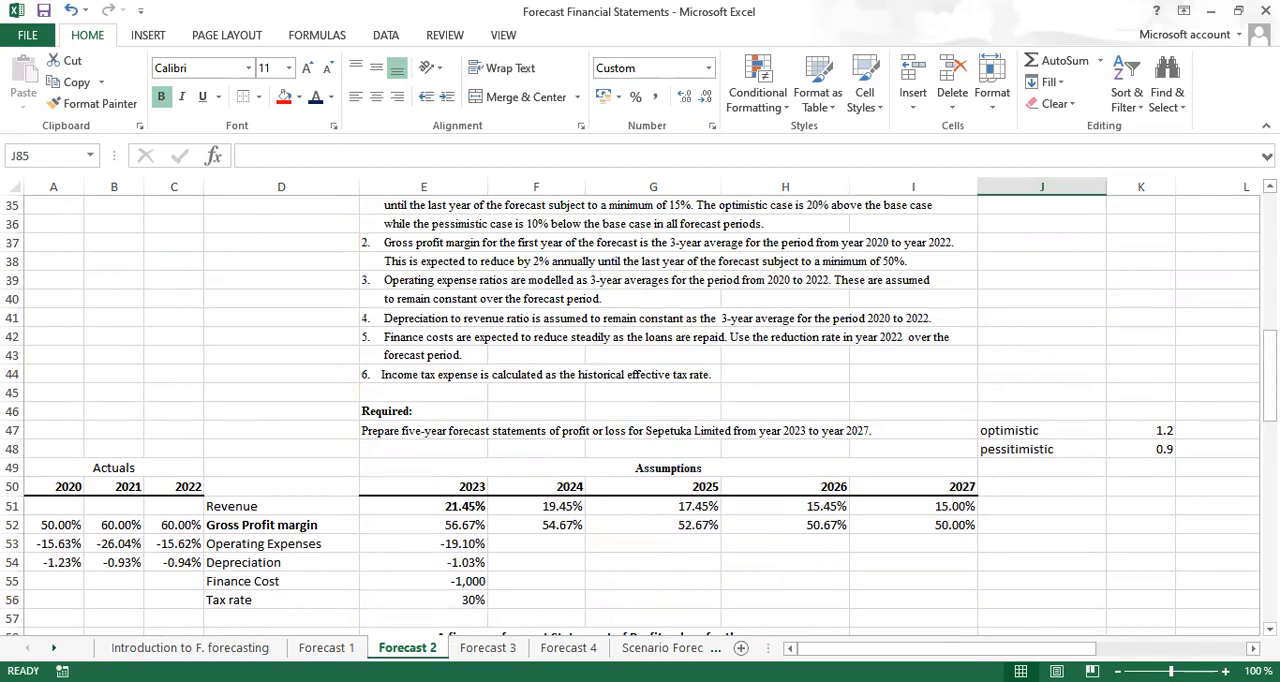
pyautogui.scroll(4, 640, 416)
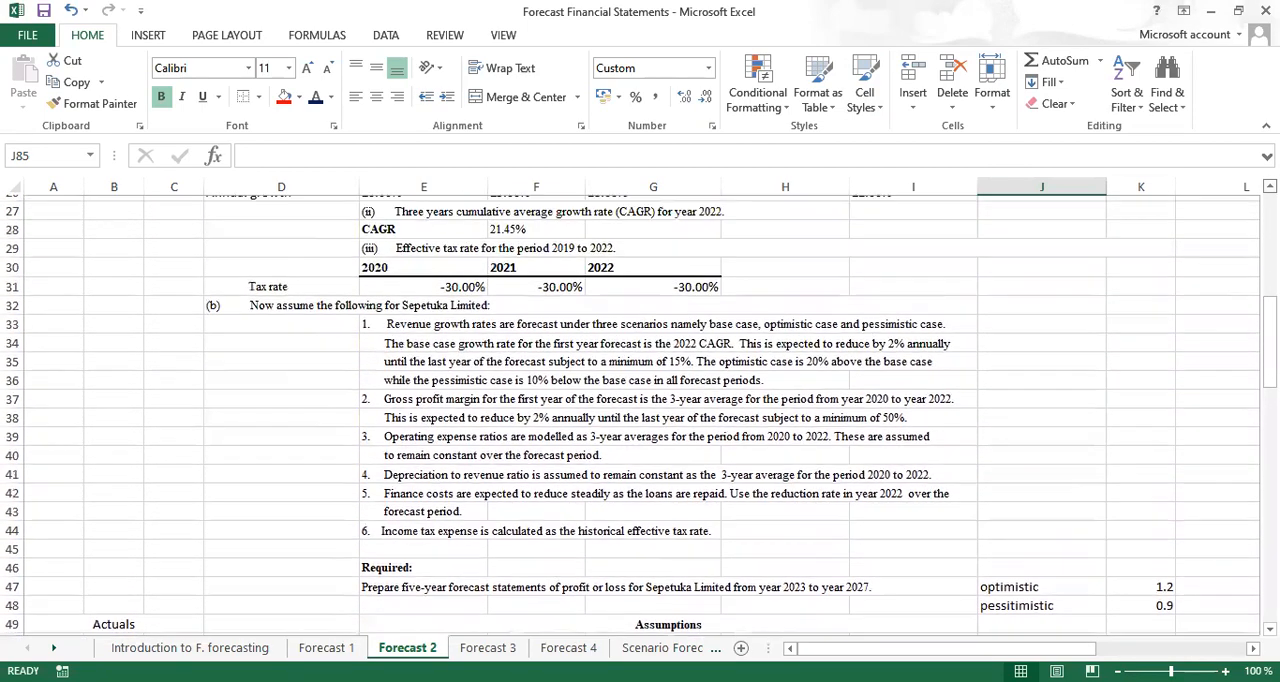
pyautogui.scroll(2, 640, 416)
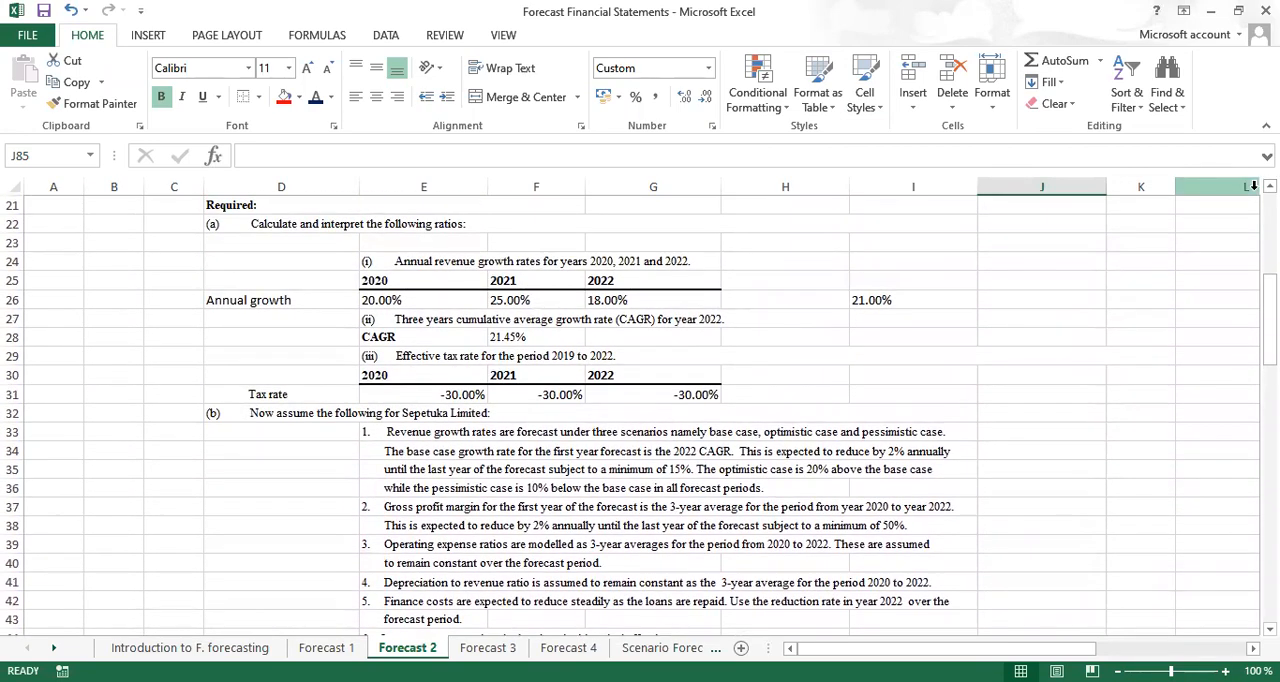
# Look over the exercises on the Forecast 3, Forecast 4 and Scenario Forecast 1 sheets
pyautogui.click(487, 648)
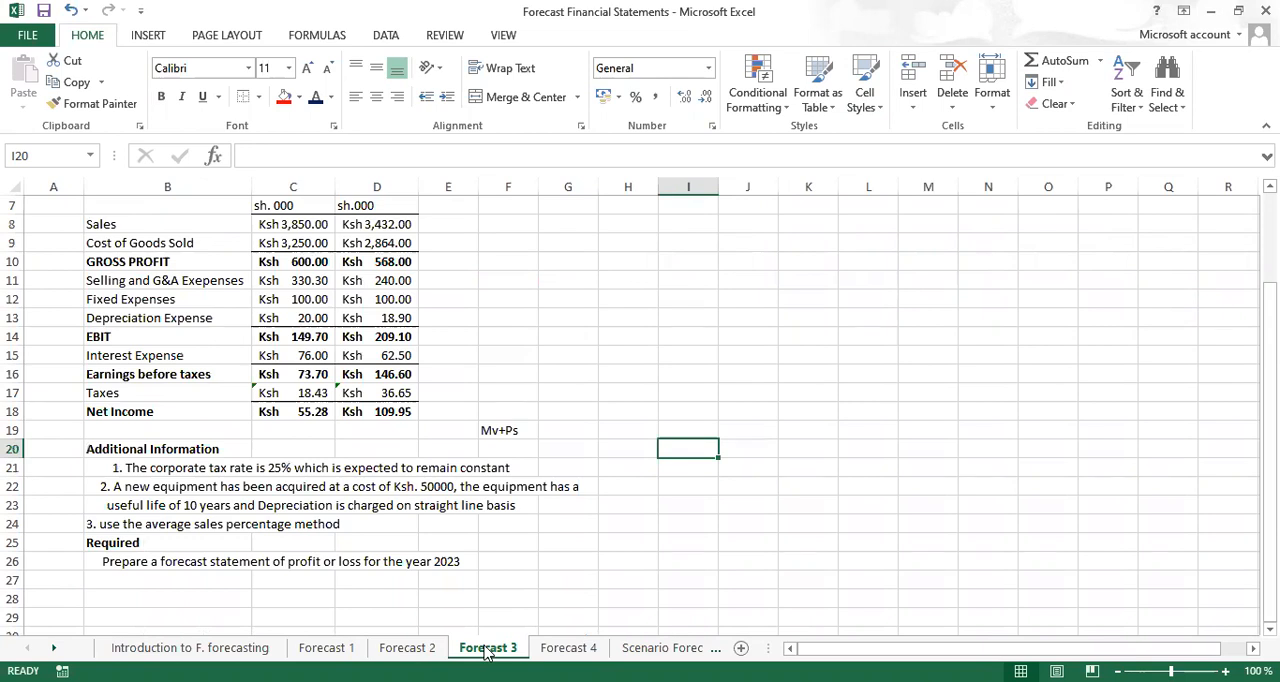
pyautogui.click(568, 648)
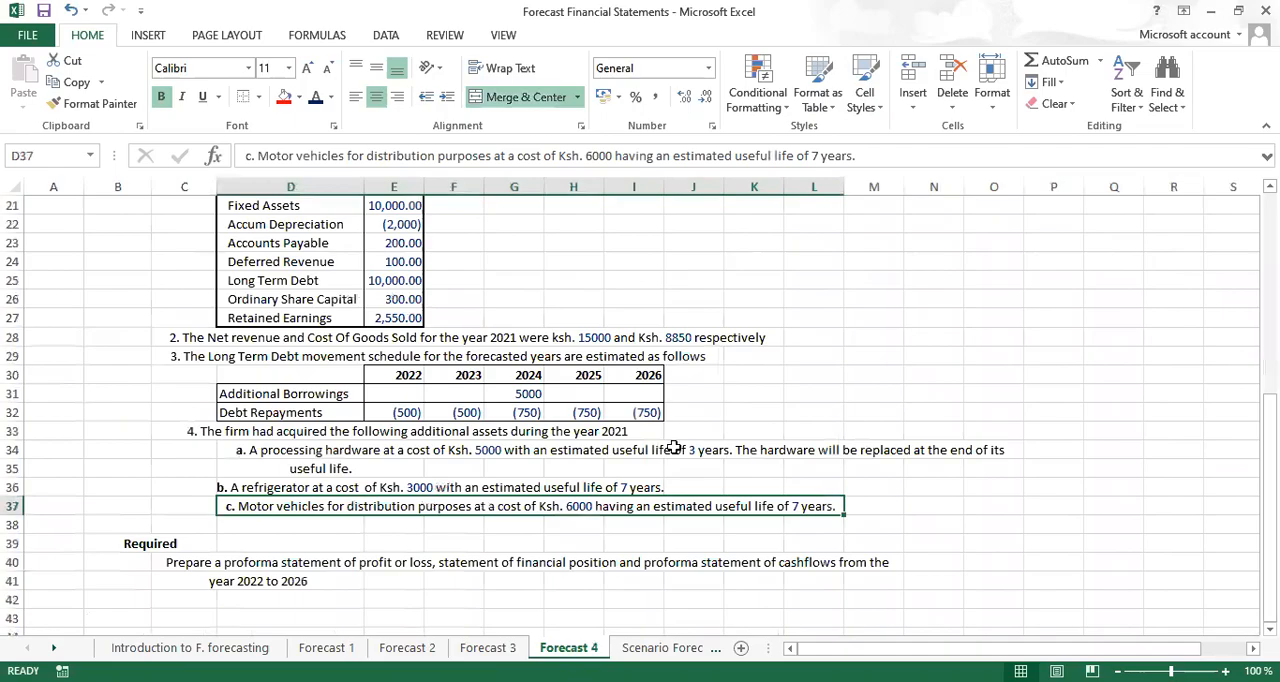
pyautogui.scroll(4, 640, 410)
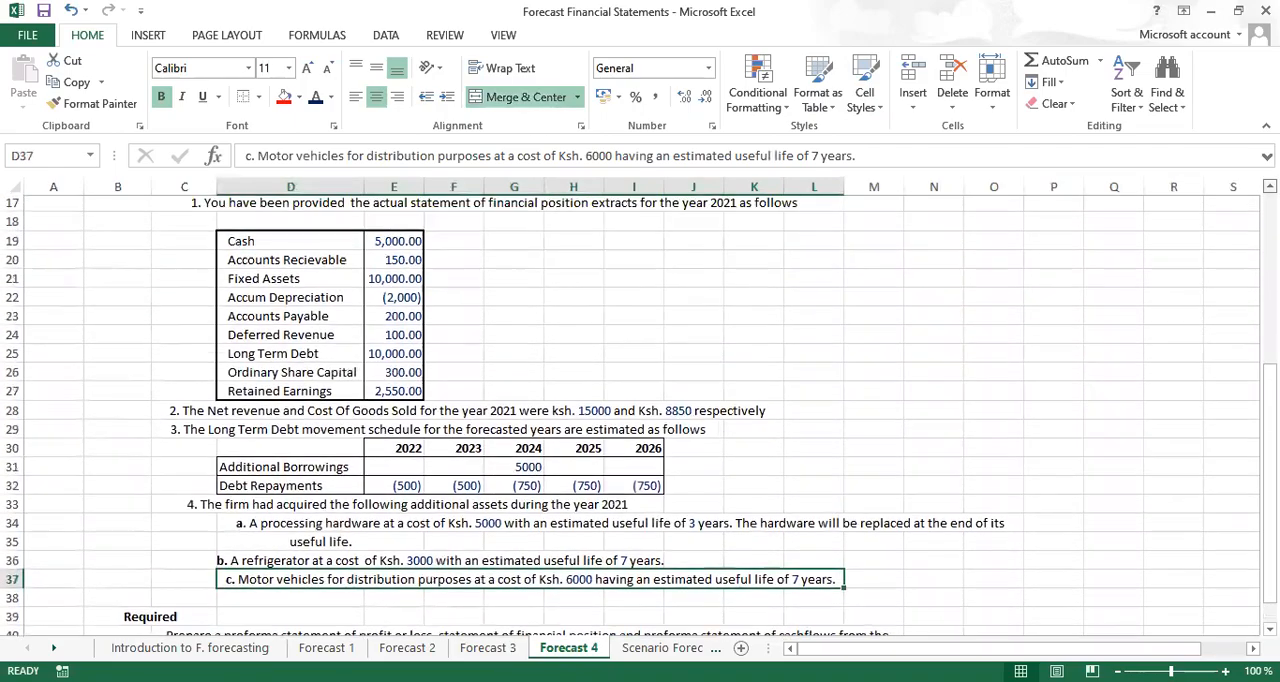
pyautogui.scroll(3, 640, 410)
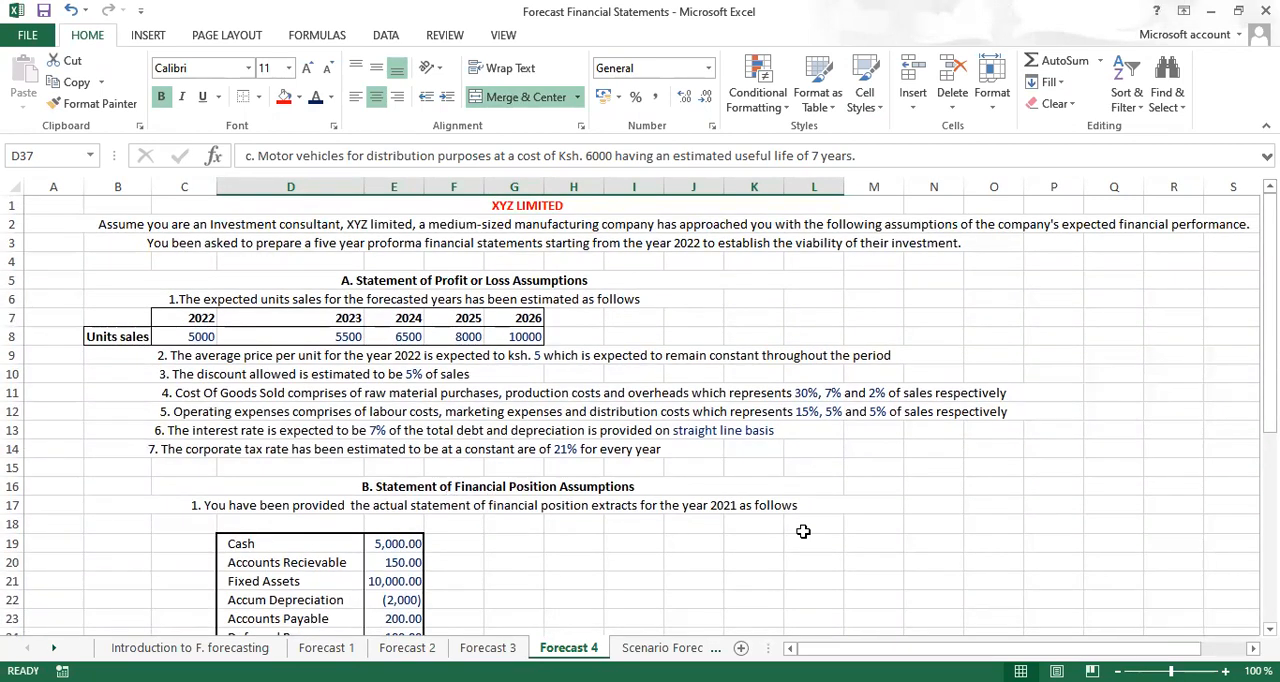
pyautogui.click(665, 648)
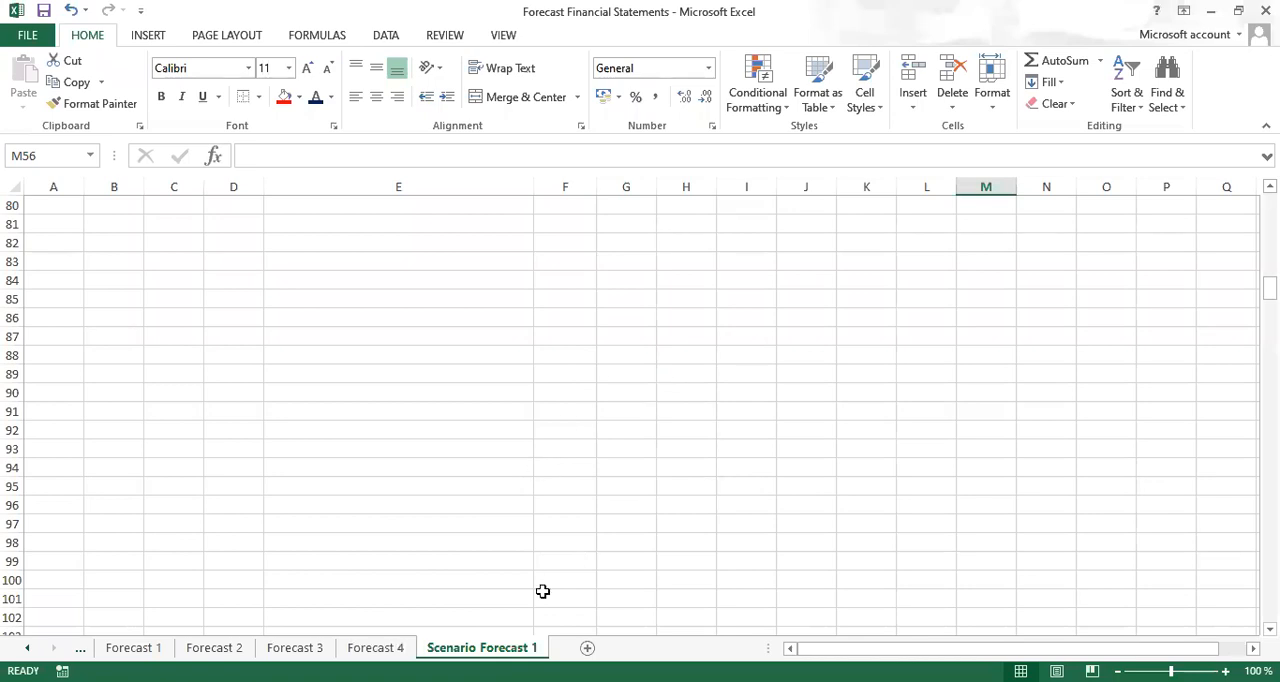
pyautogui.hotkey('ctrl', 'Home')
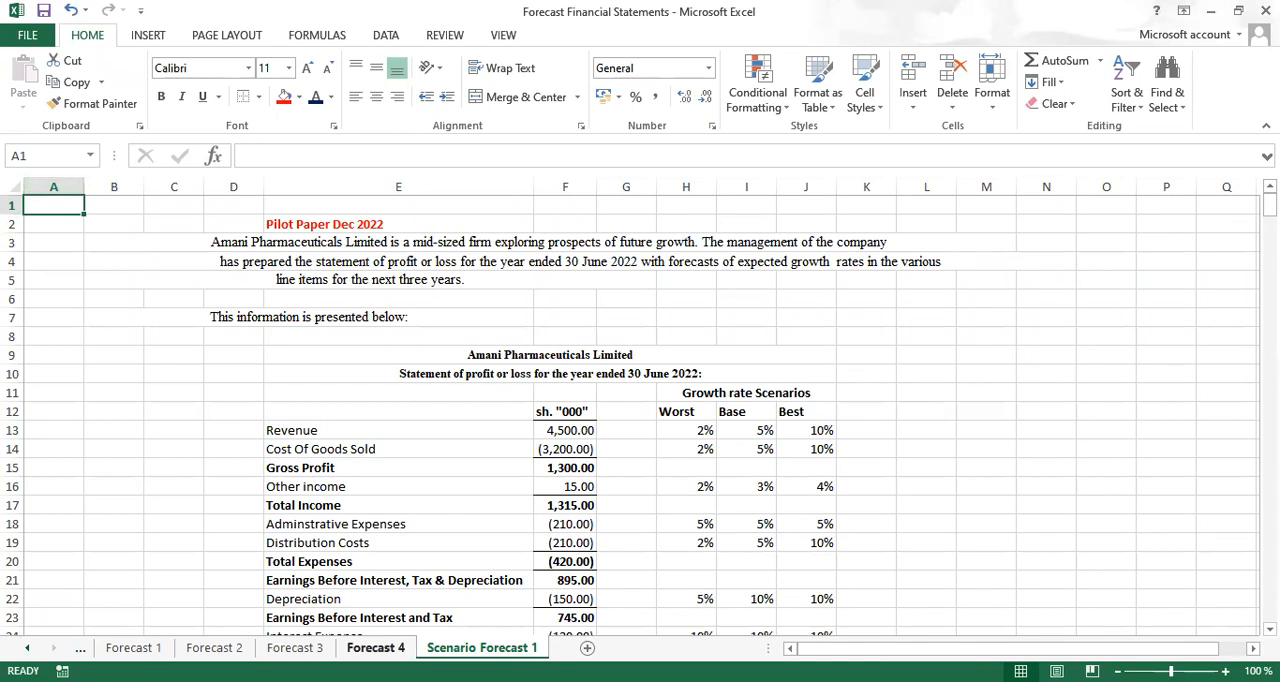
# Return to the Forecast 3 sheet and read the Elivis products international question, its additional information and requirement
pyautogui.click(376, 648)
pyautogui.click(295, 648)
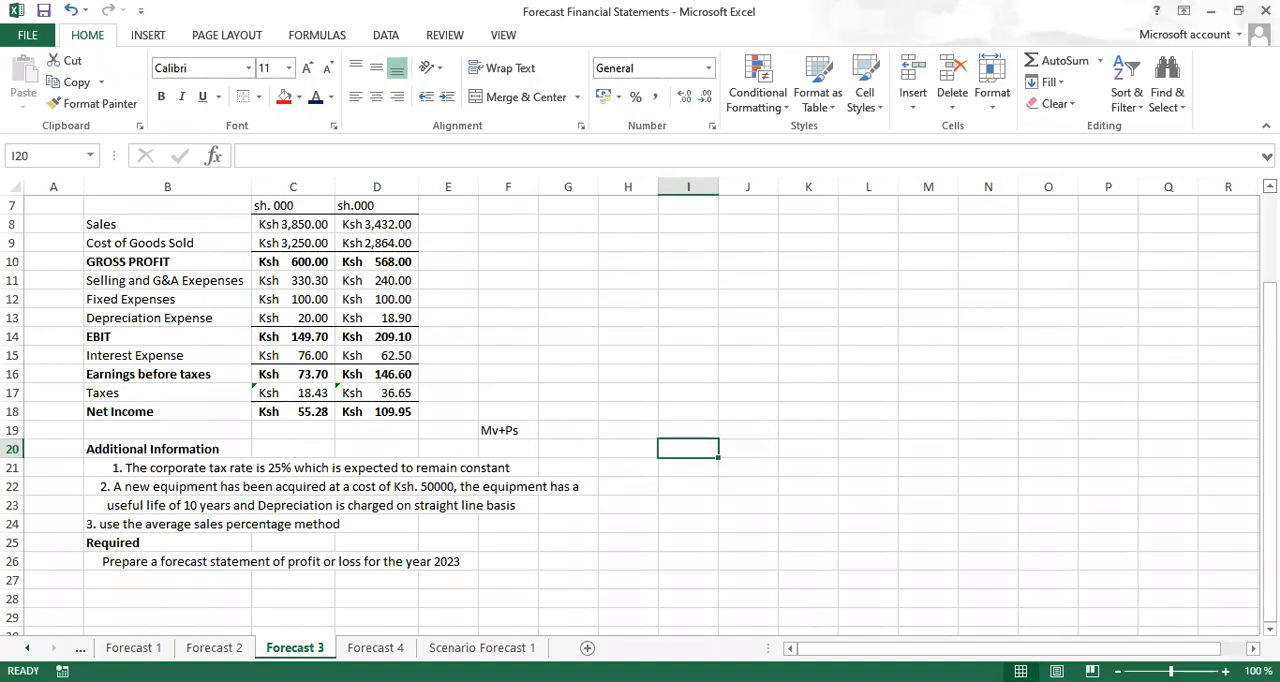
pyautogui.scroll(2, 640, 416)
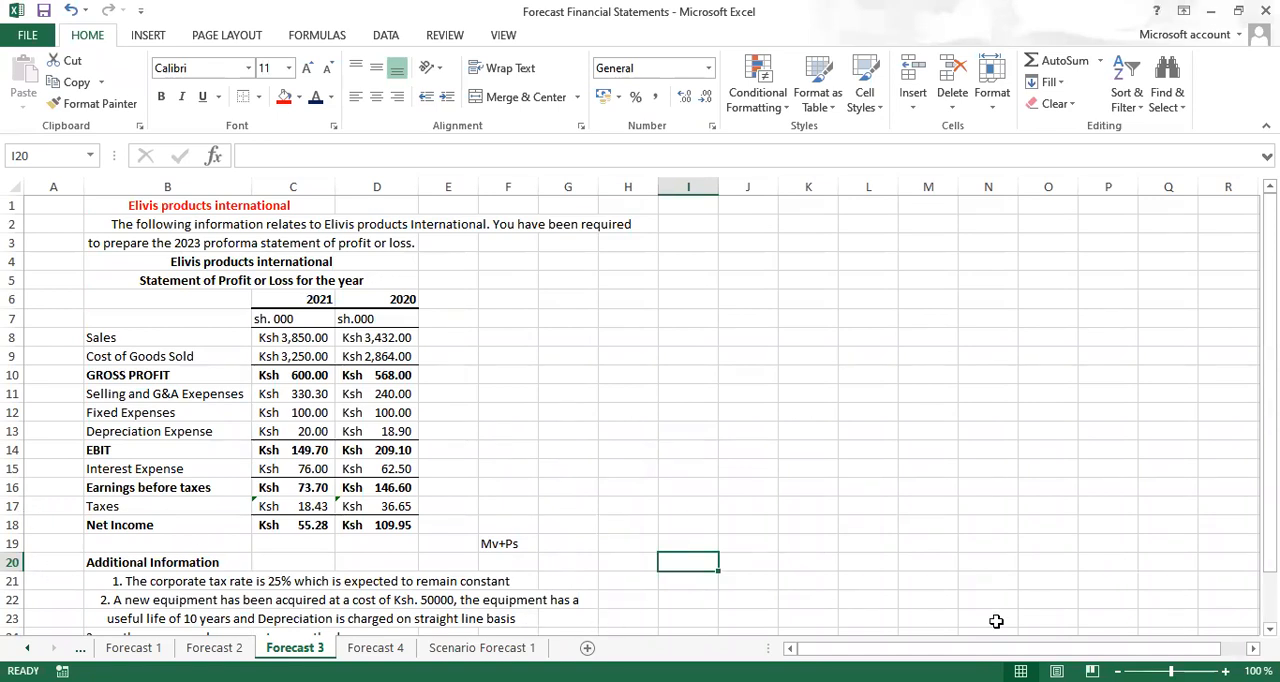
pyautogui.scroll(-2, 561, 628)
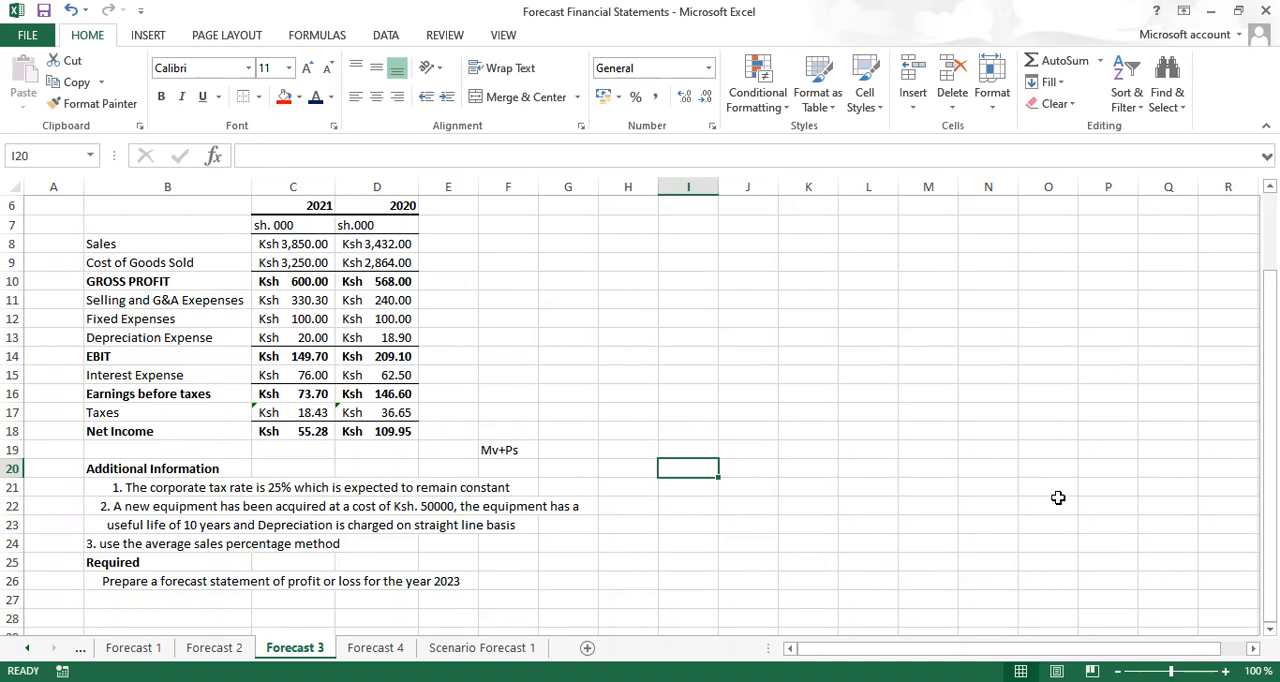
# Add a bold heading "vertical analysis" in F5 on the Forecast 3 sheet, merged and centred across F5:G5
pyautogui.scroll(2, 617, 271)
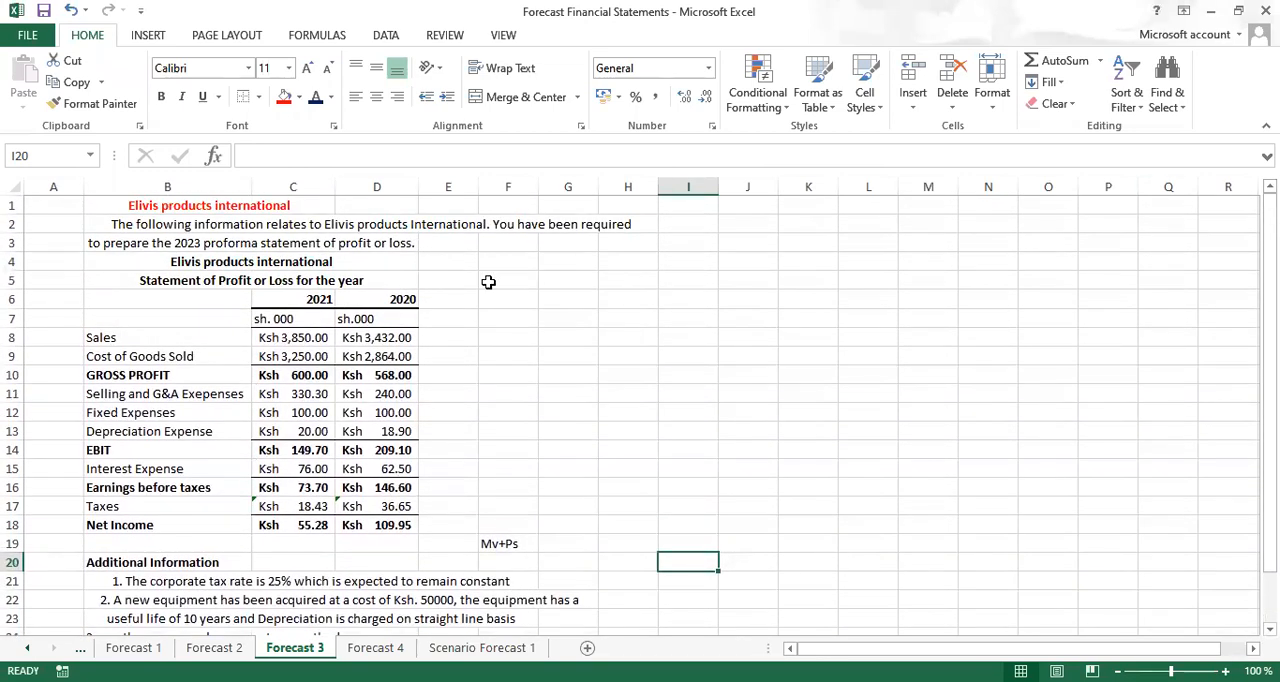
pyautogui.click(499, 280)
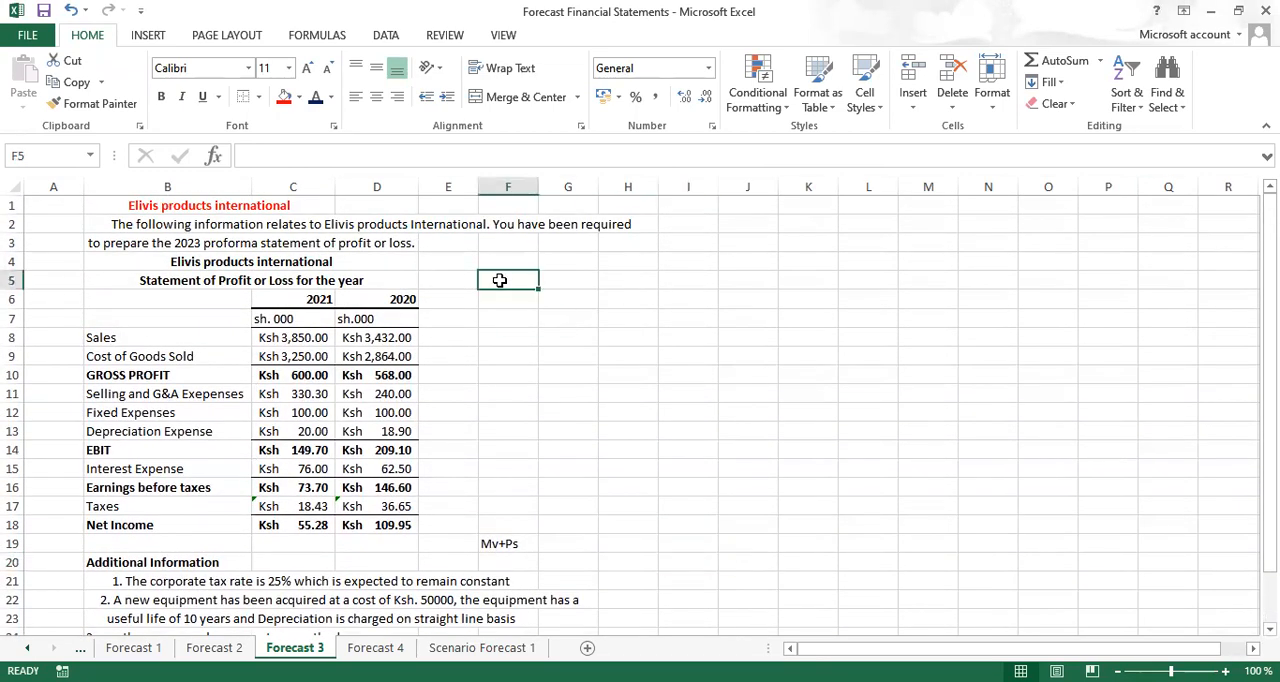
pyautogui.hotkey('ctrl', 'b')
pyautogui.write('ve')
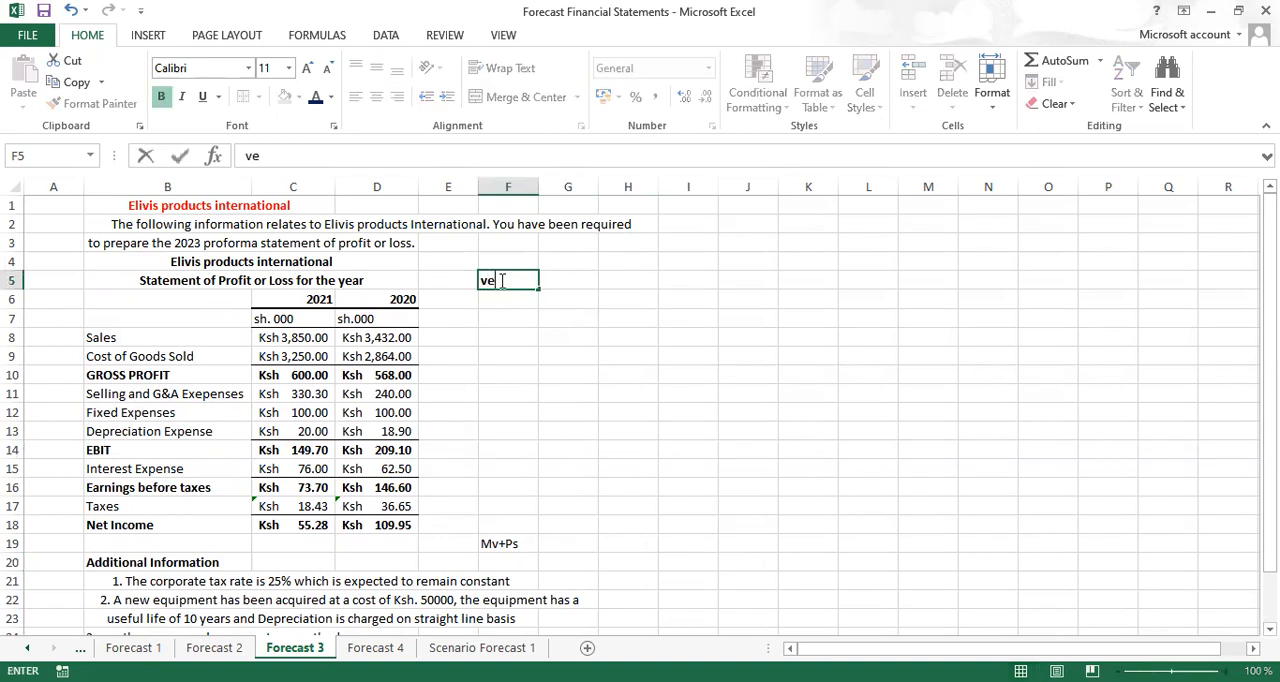
pyautogui.write('rtical analysis')
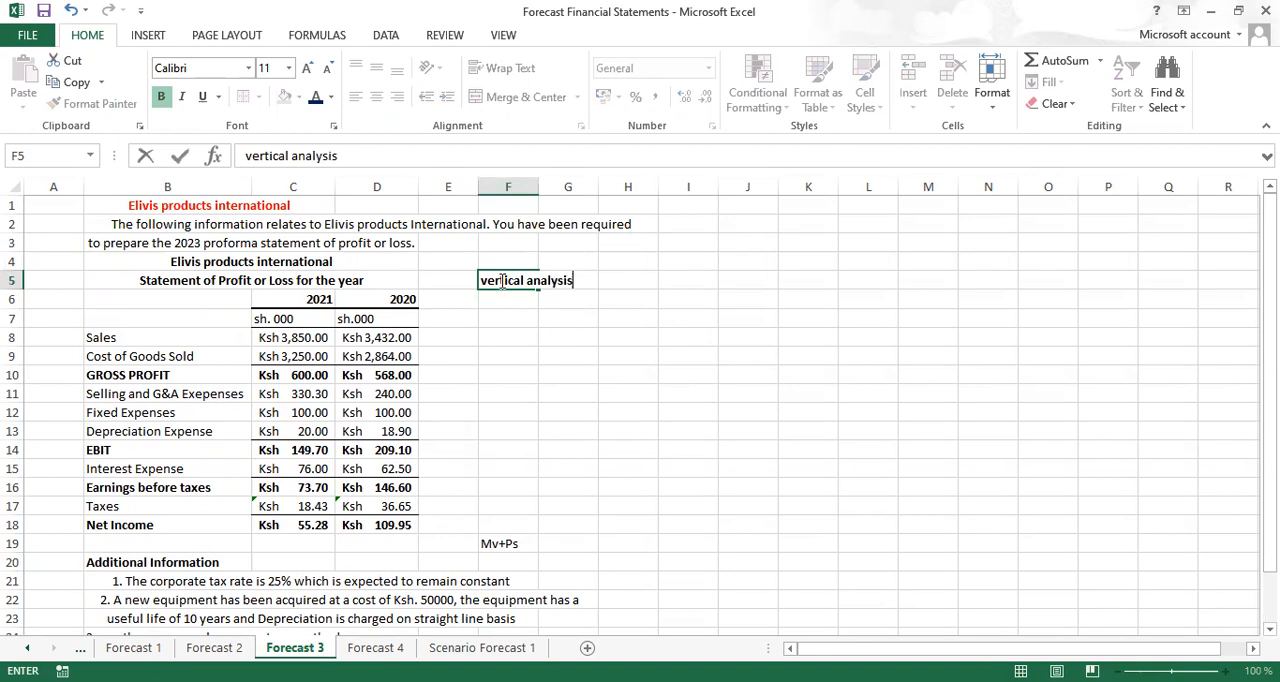
pyautogui.hotkey('ctrl', 'Return')
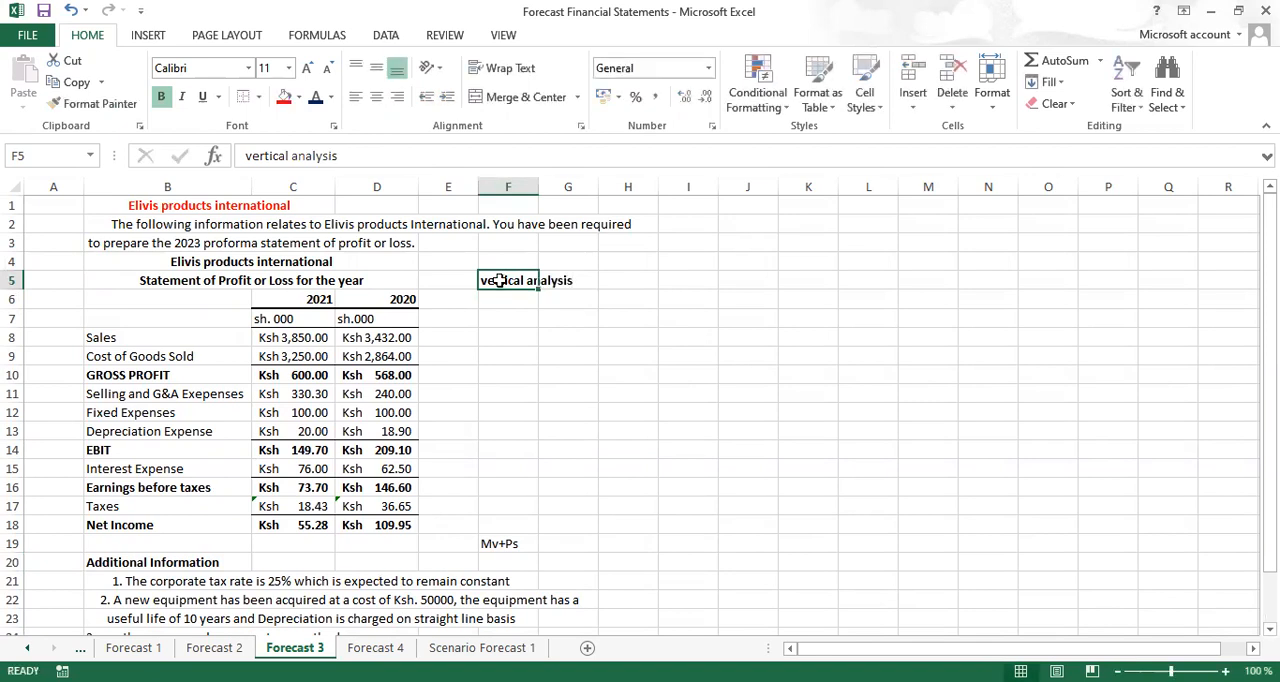
pyautogui.moveTo(515, 275); pyautogui.dragTo(566, 277)
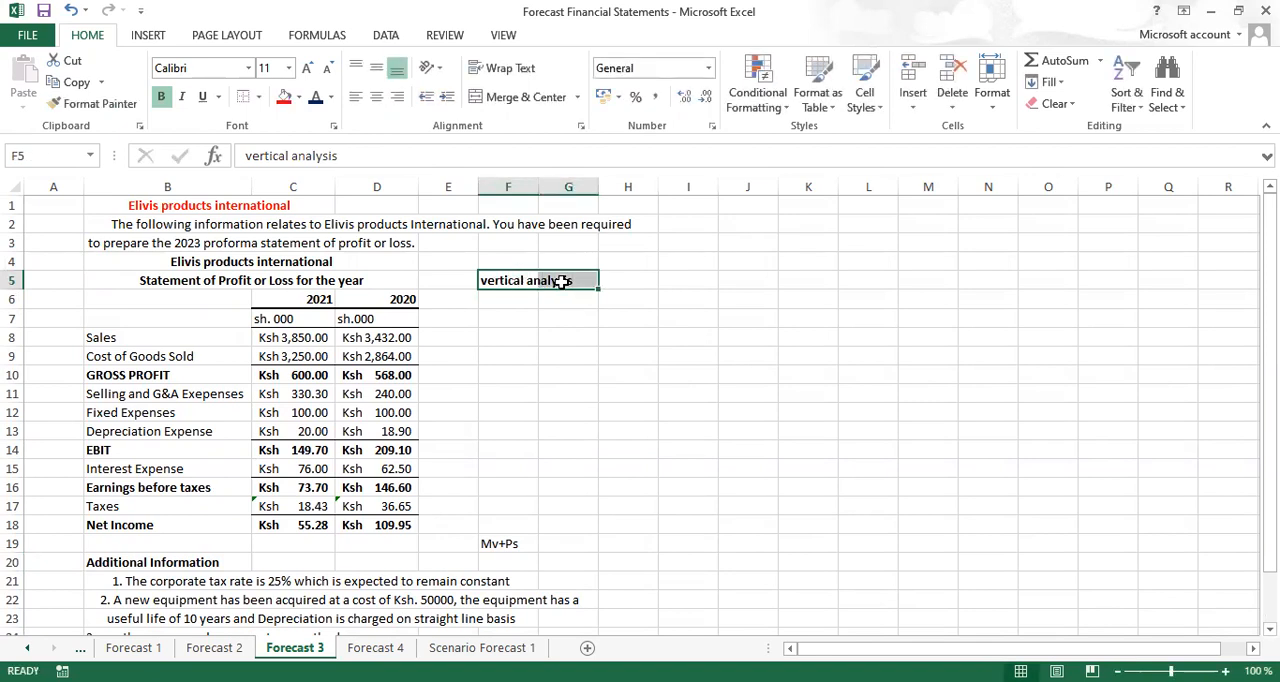
pyautogui.click(528, 104)
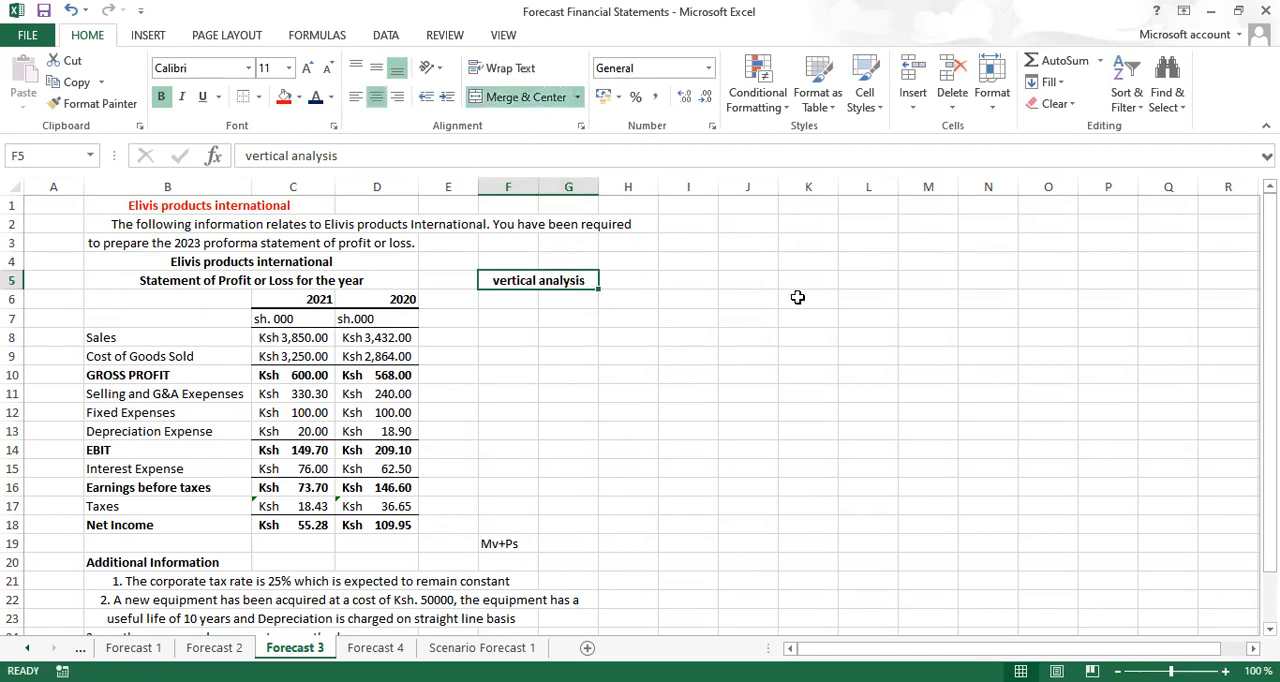
# Copy the 2021 and 2020 year headings from C6:D6 to F6:G6 under the vertical analysis heading
pyautogui.moveTo(268, 301); pyautogui.dragTo(386, 307)
pyautogui.hotkey('ctrl', 'c')
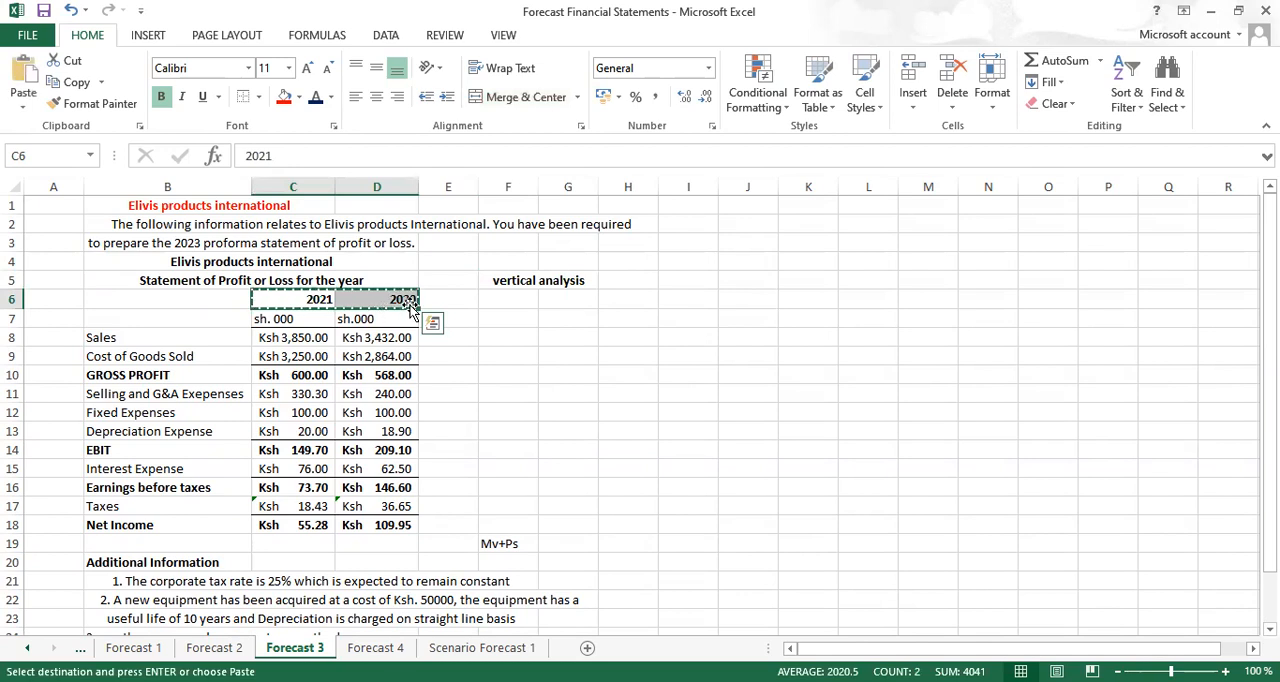
pyautogui.click(516, 294)
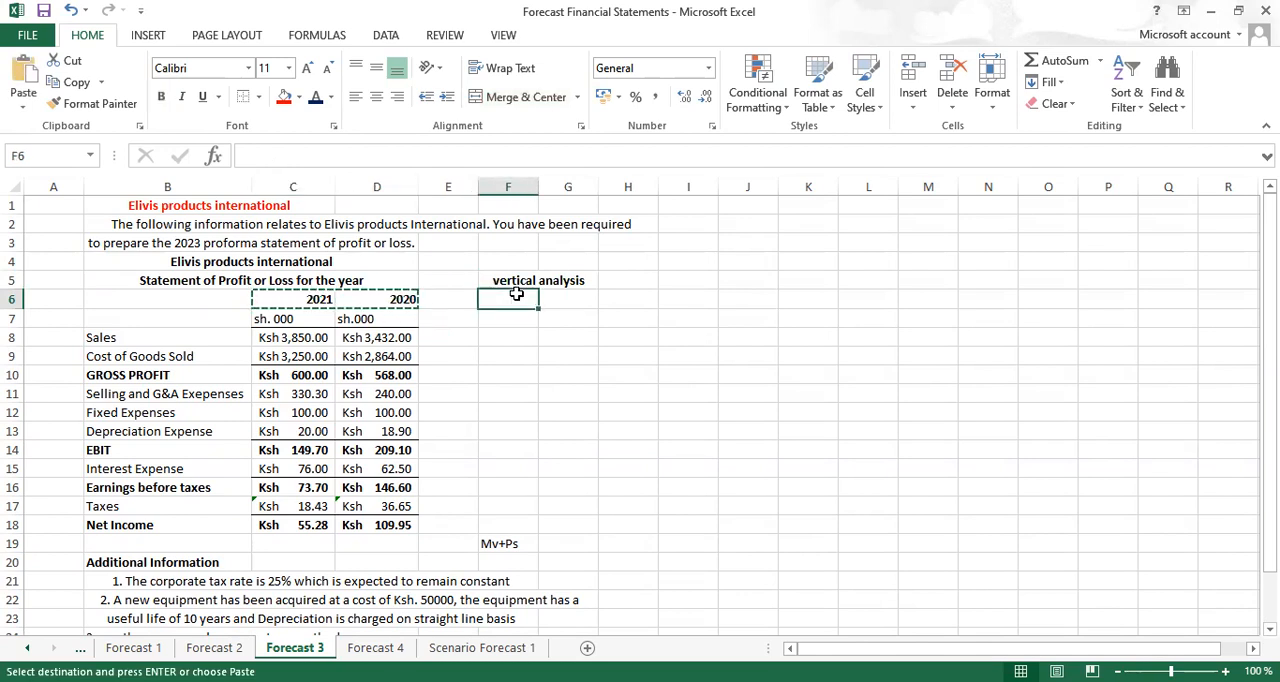
pyautogui.hotkey('ctrl', 'v')
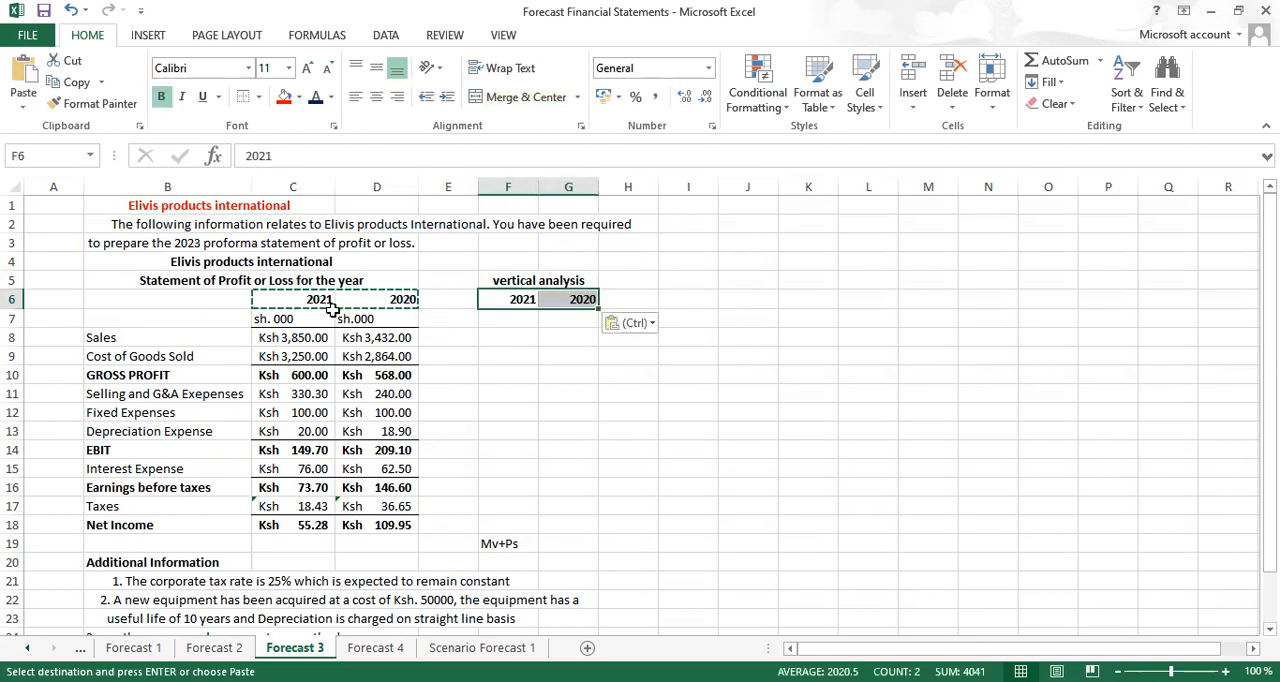
# Enter the formula =C8/C$8 in F8 to express 2021 sales as a share of sales, with the sales row locked
pyautogui.click(518, 335)
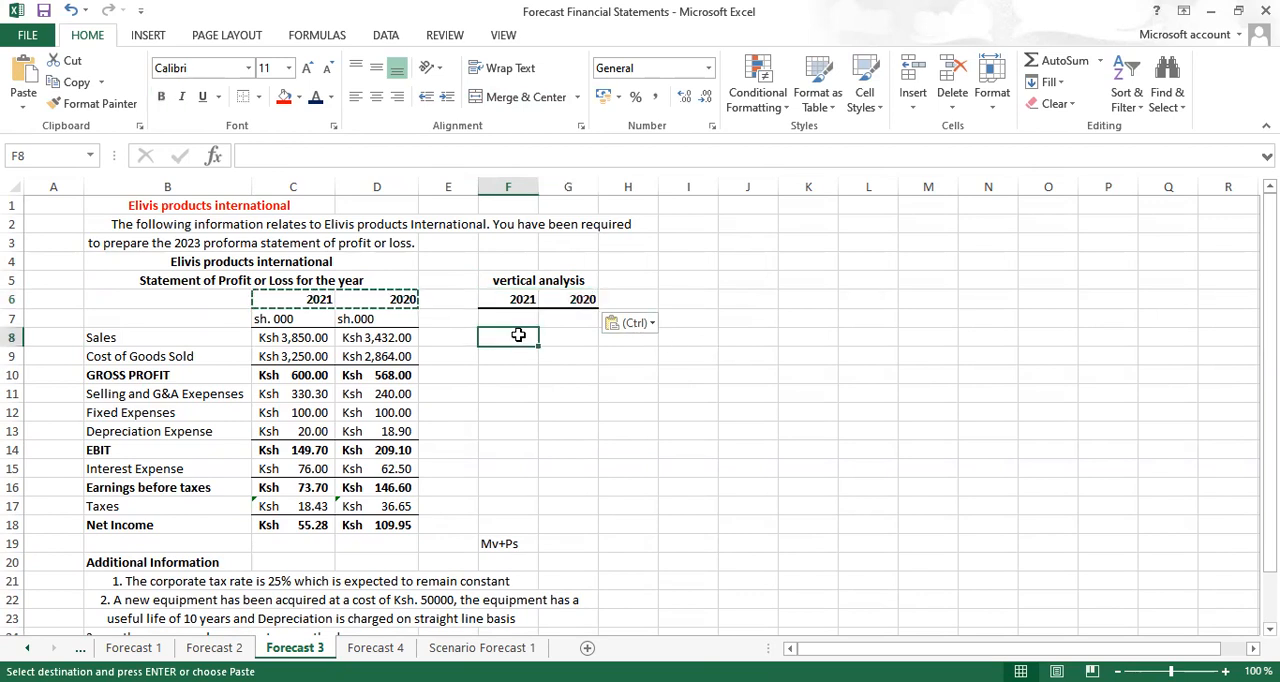
pyautogui.write('=')
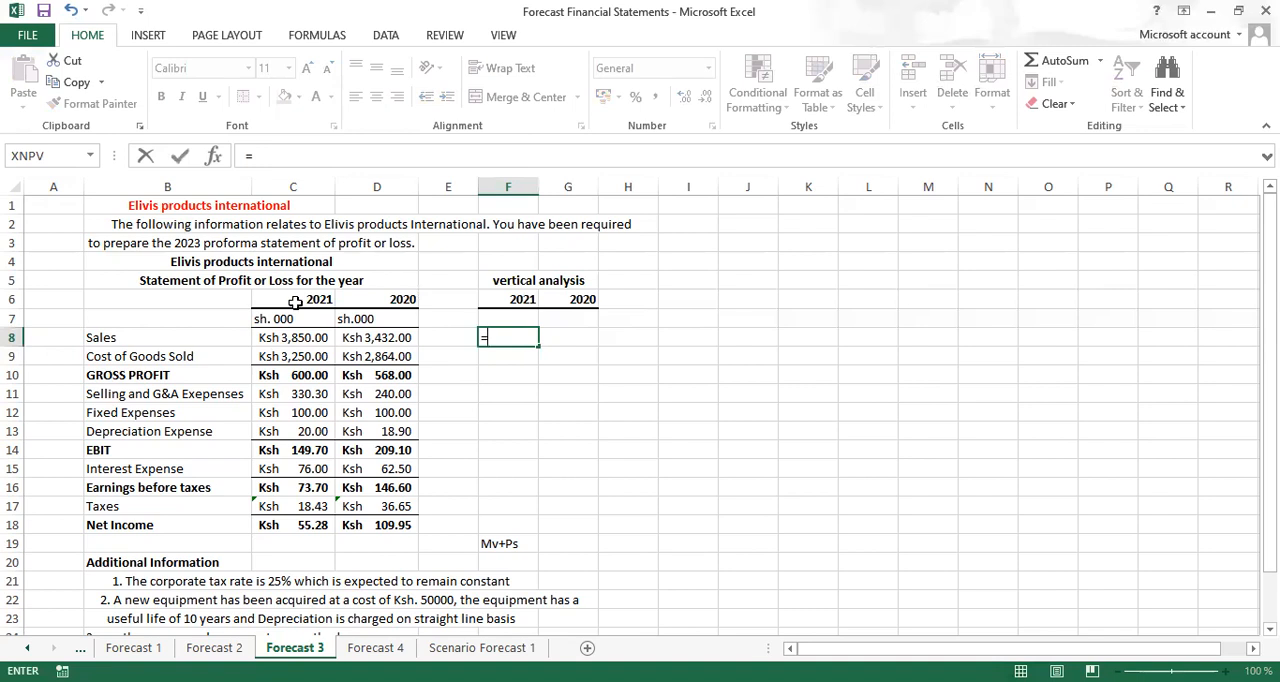
pyautogui.click(303, 338)
pyautogui.write('/')
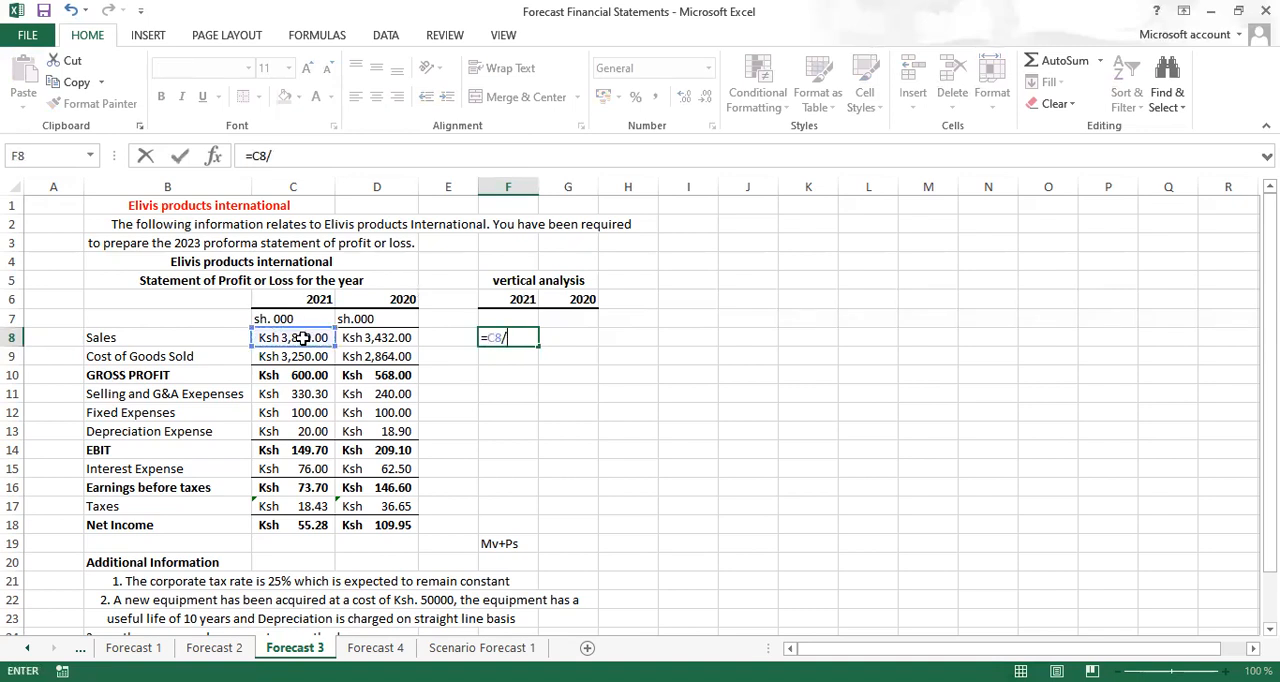
pyautogui.click(303, 338)
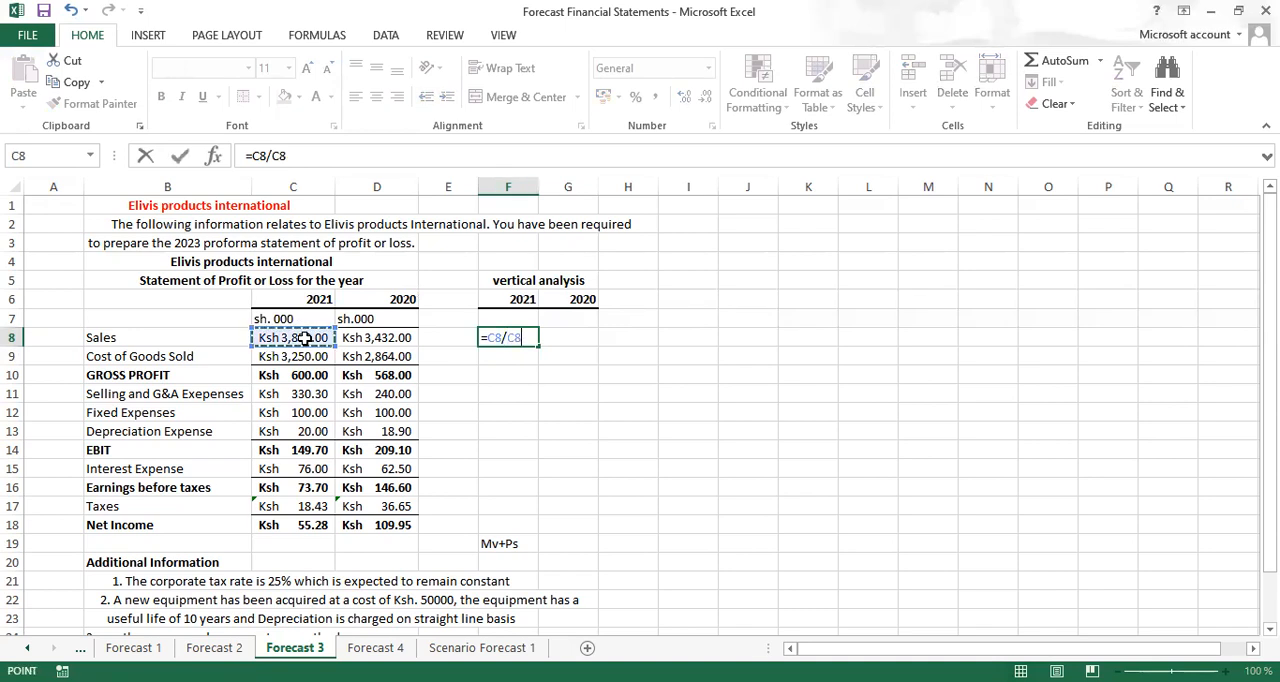
pyautogui.press('F4')
pyautogui.press('F4')
pyautogui.hotkey('ctrl', 'Return')
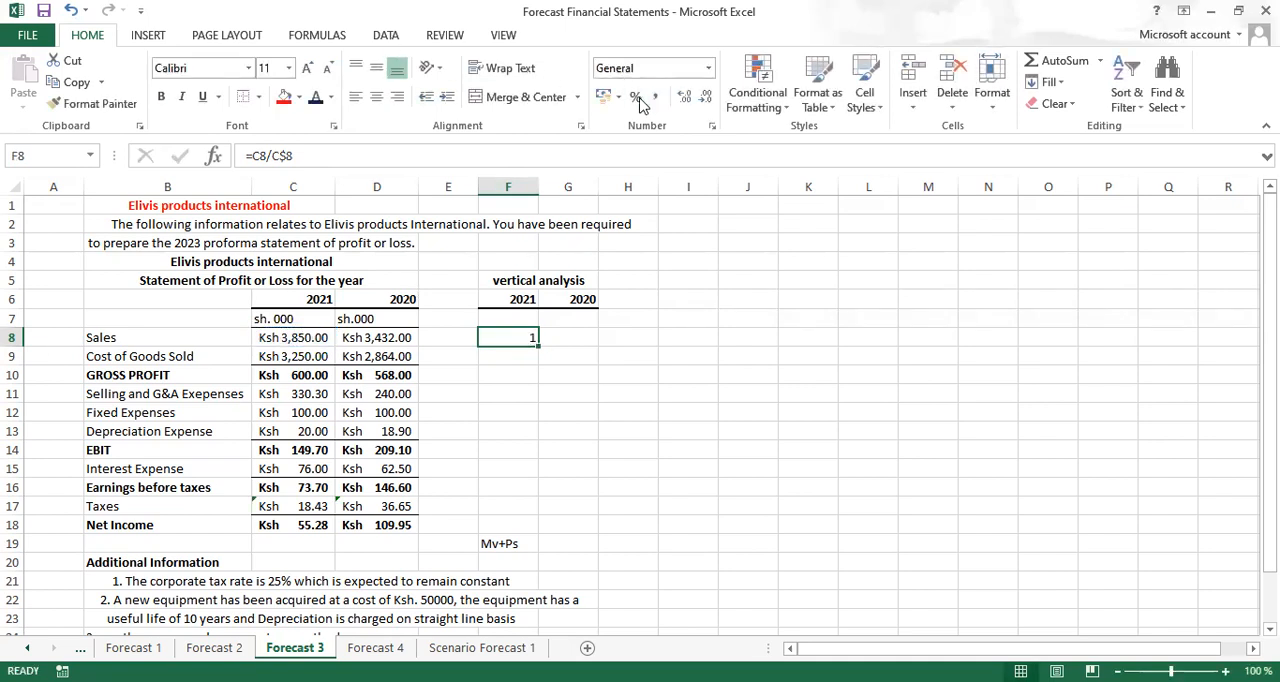
# Format F8 as a percentage with two decimal places and fill its formula across to G8 and down to row 18
pyautogui.click(636, 99)
pyautogui.click(684, 99)
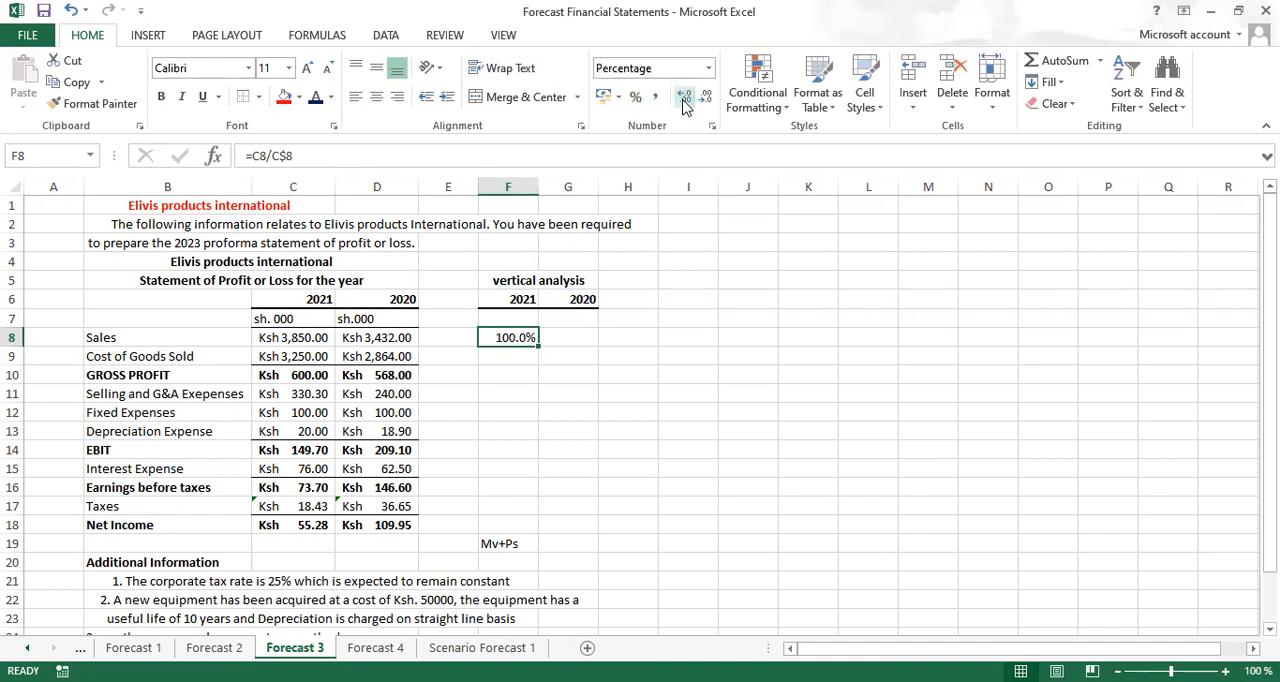
pyautogui.click(684, 99)
pyautogui.moveTo(539, 347); pyautogui.dragTo(565, 340)
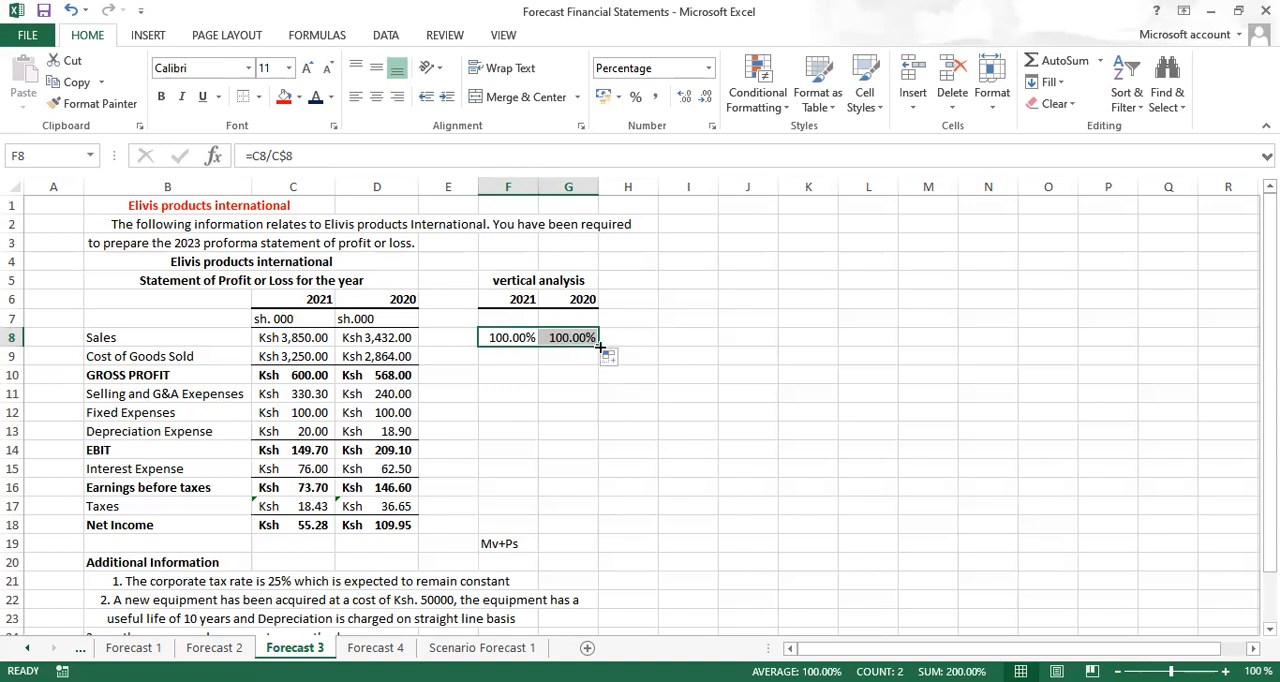
pyautogui.moveTo(598, 346); pyautogui.dragTo(572, 525)
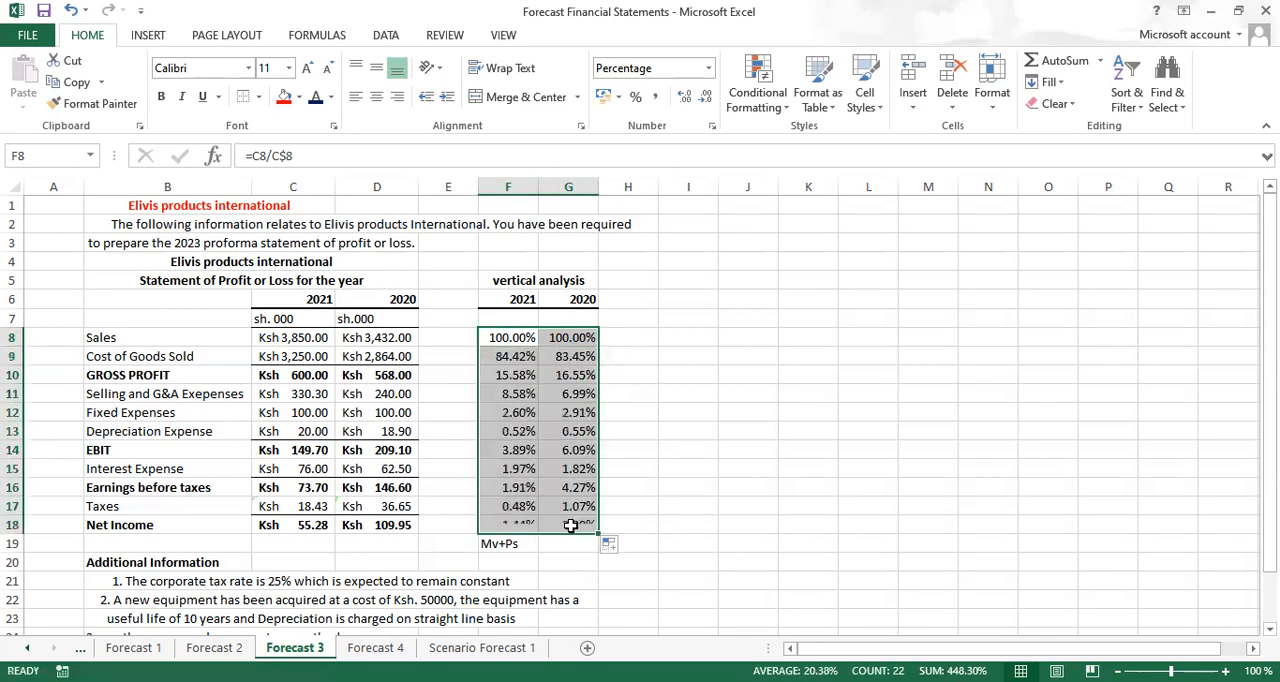
pyautogui.click(784, 350)
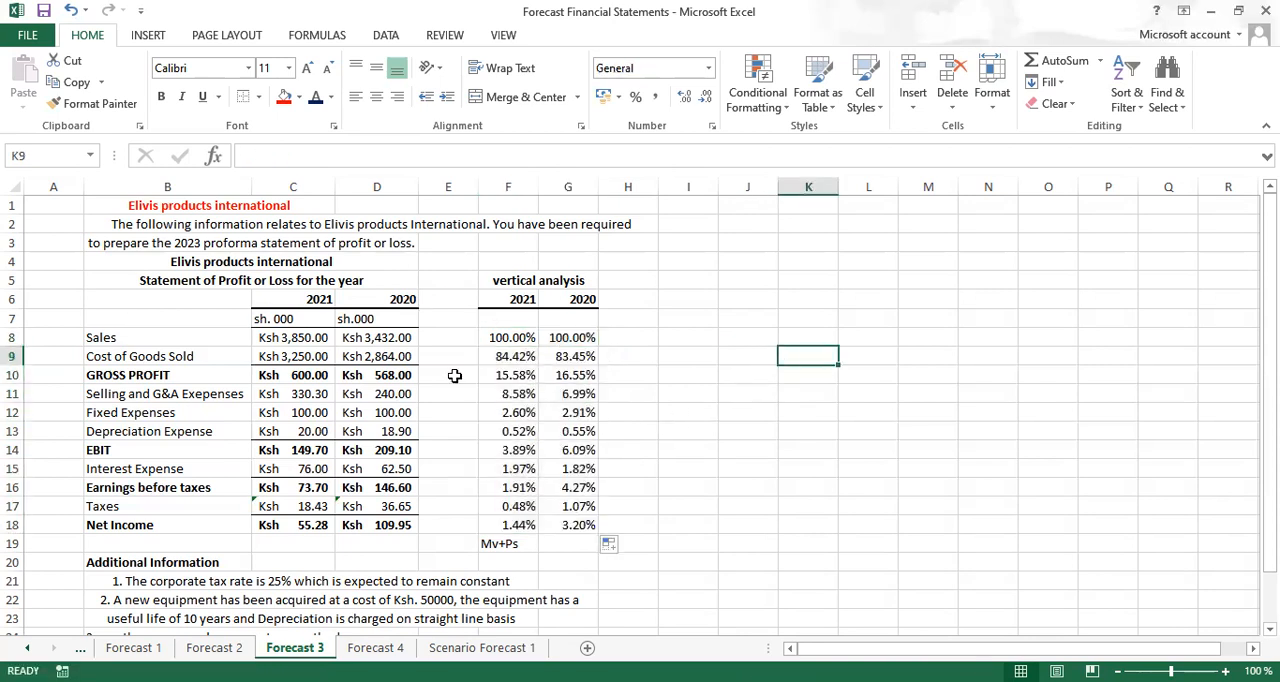
# Clear the gross profit and fixed expenses percentages for both years, F10:G10 and F12:G12, from the vertical analysis
pyautogui.doubleClick(505, 375)
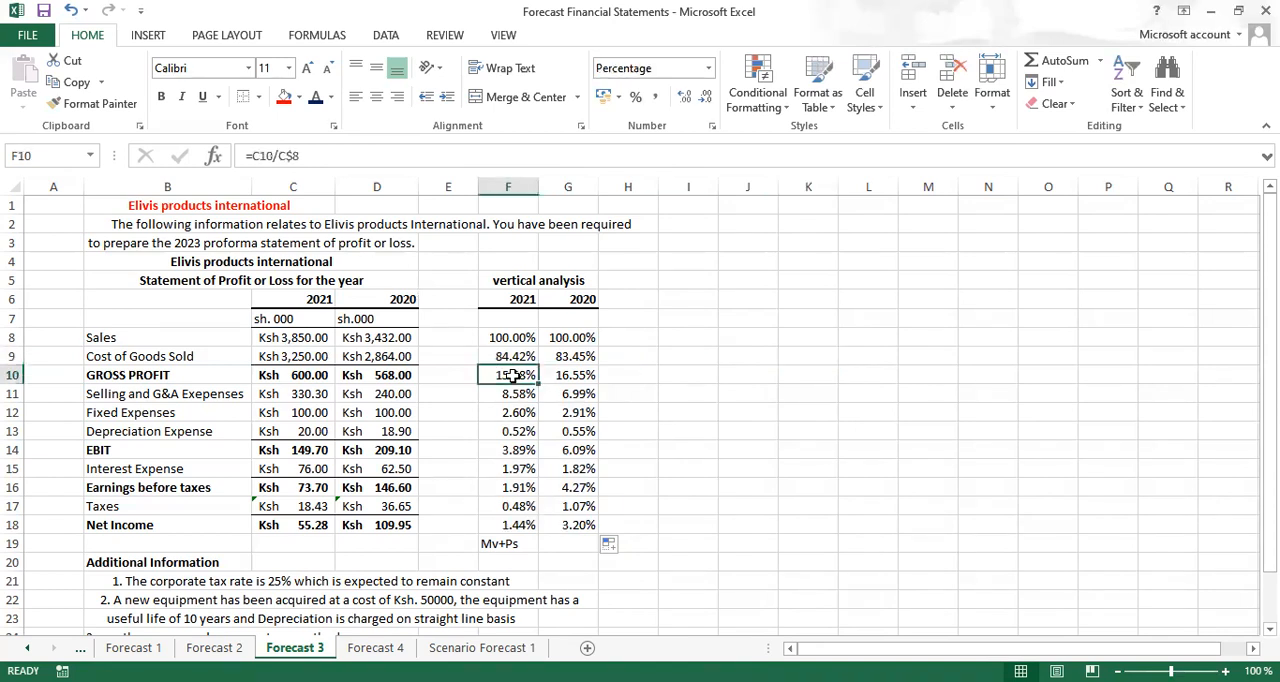
pyautogui.click(576, 375)
pyautogui.press('BackSpace')
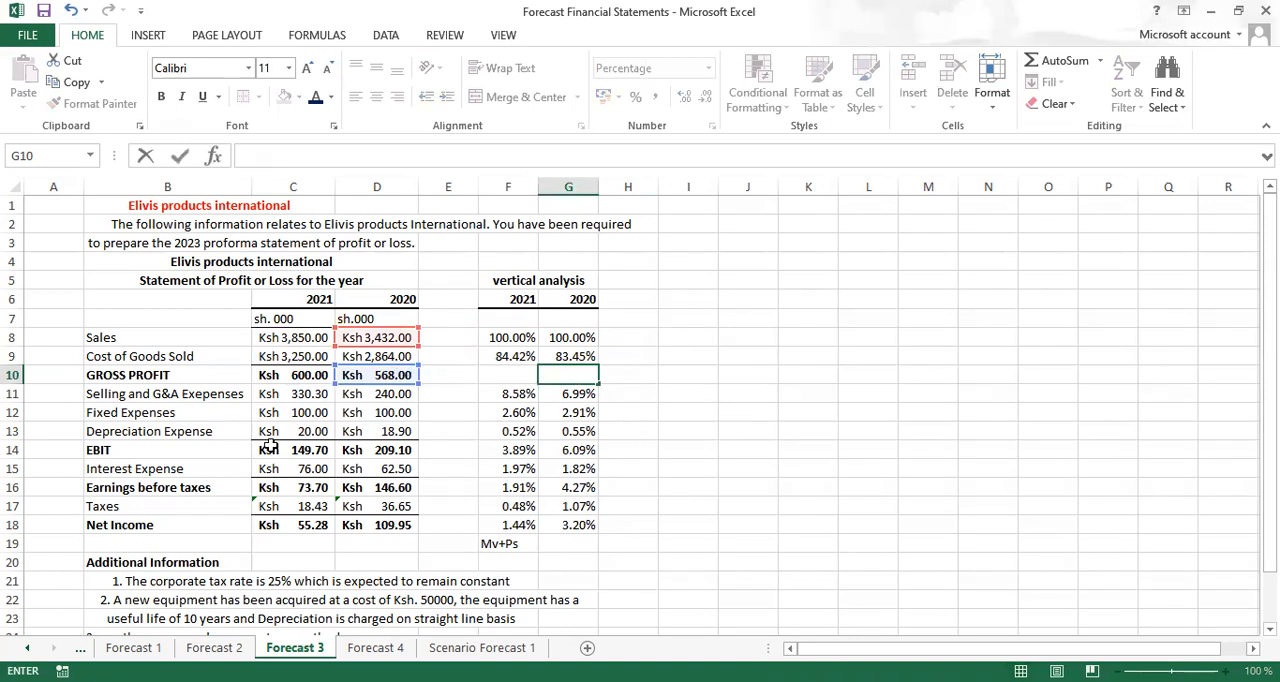
pyautogui.click(520, 413)
pyautogui.press('BackSpace')
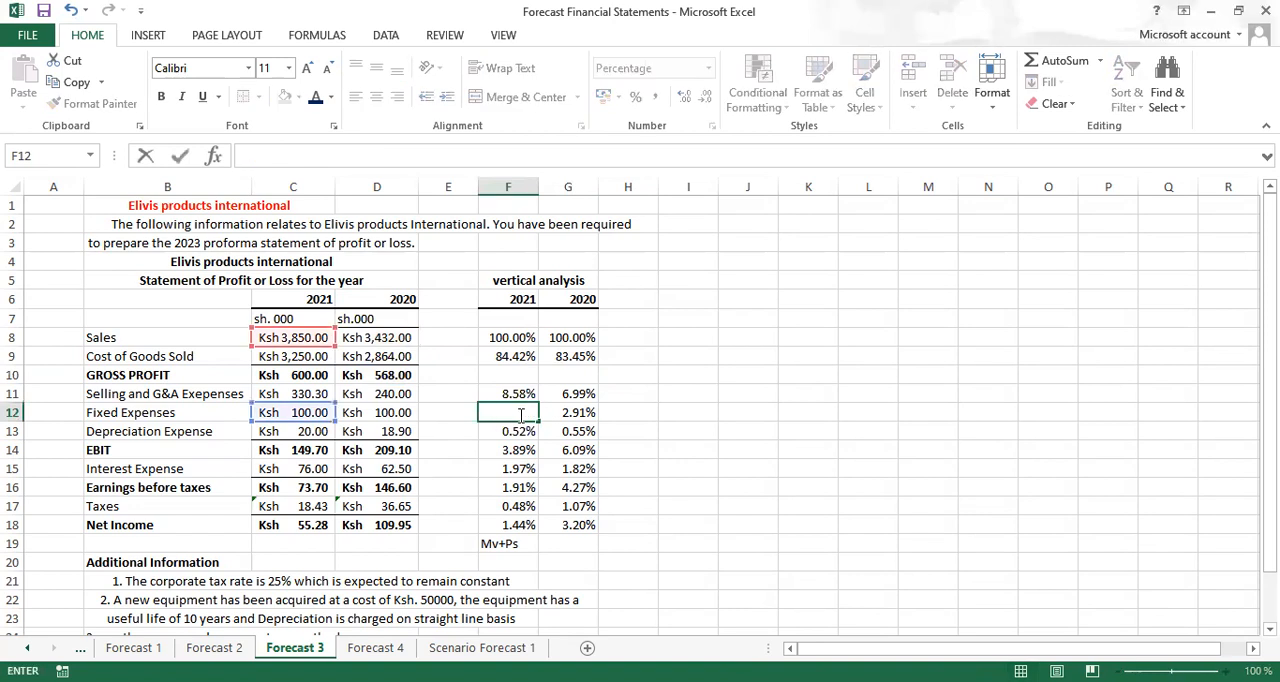
pyautogui.click(577, 416)
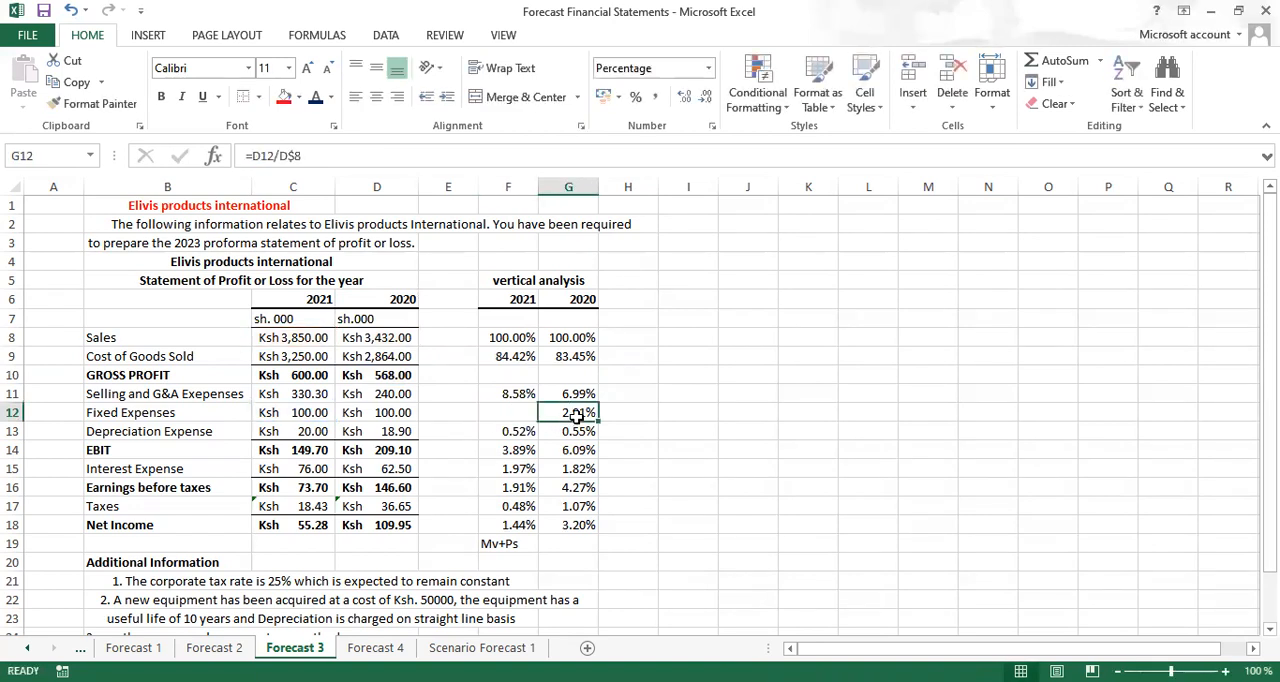
pyautogui.press('BackSpace')
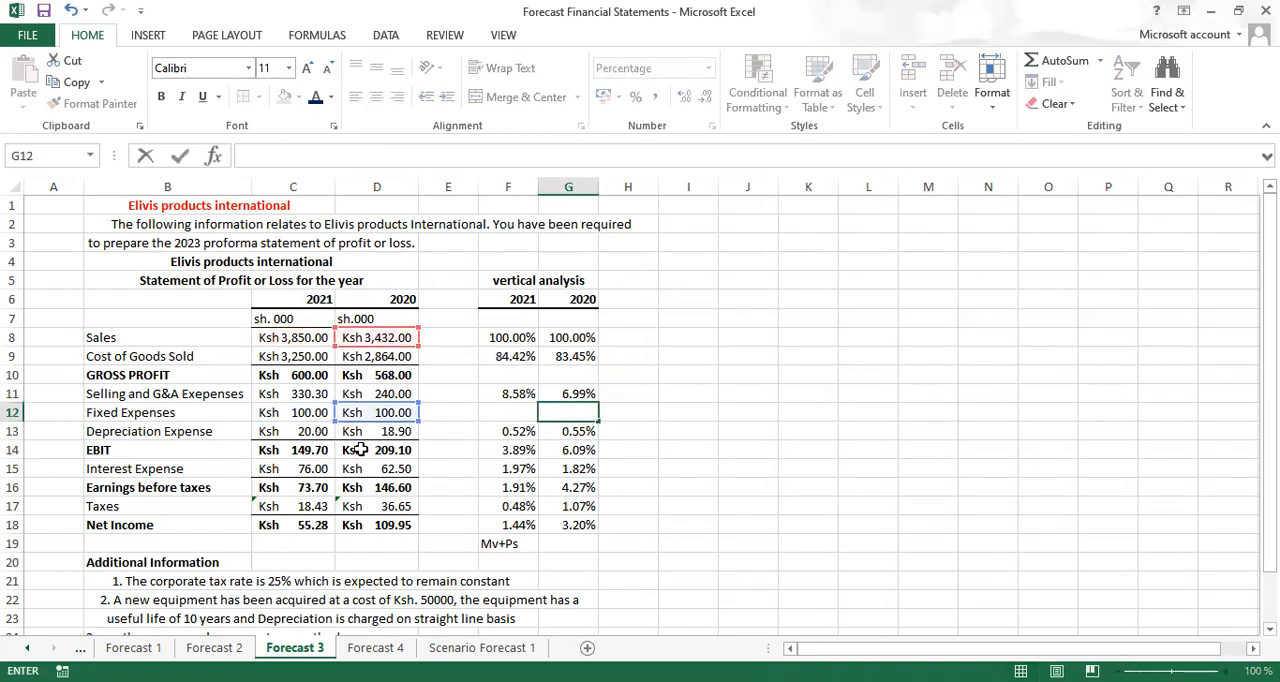
# Clear the depreciation expense and EBIT percentages for both years in F13:G14
pyautogui.click(514, 432)
pyautogui.press('BackSpace')
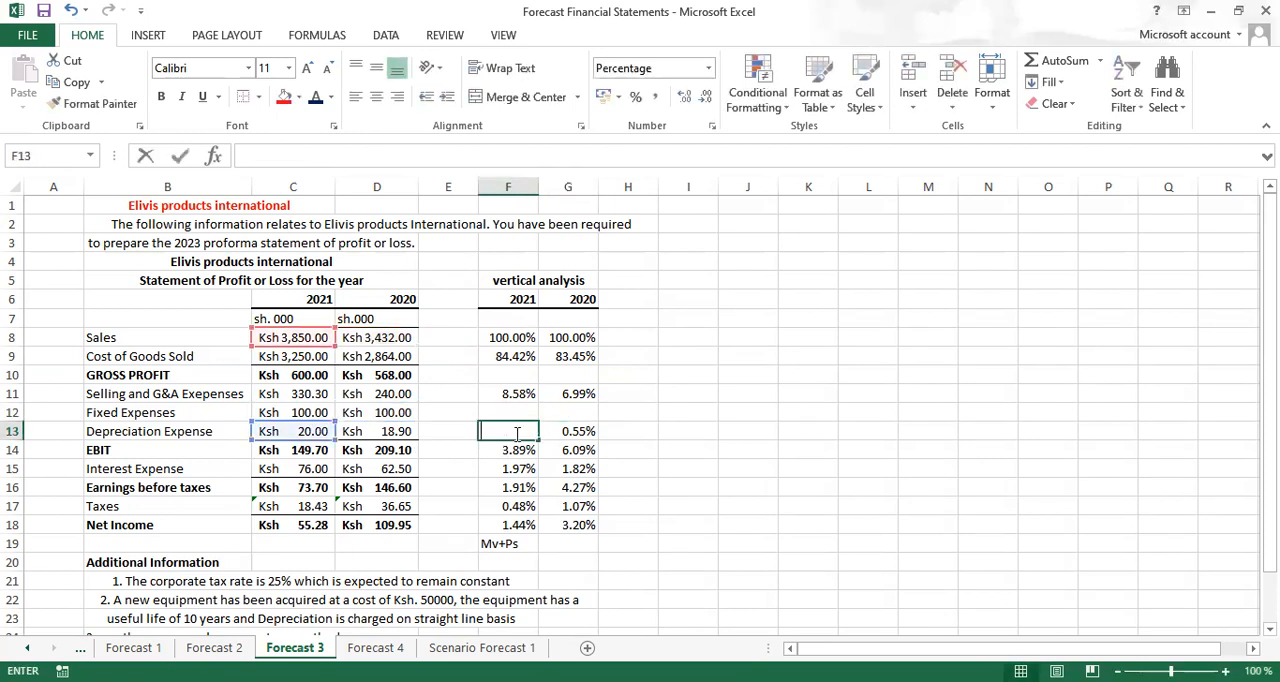
pyautogui.click(574, 431)
pyautogui.press('BackSpace')
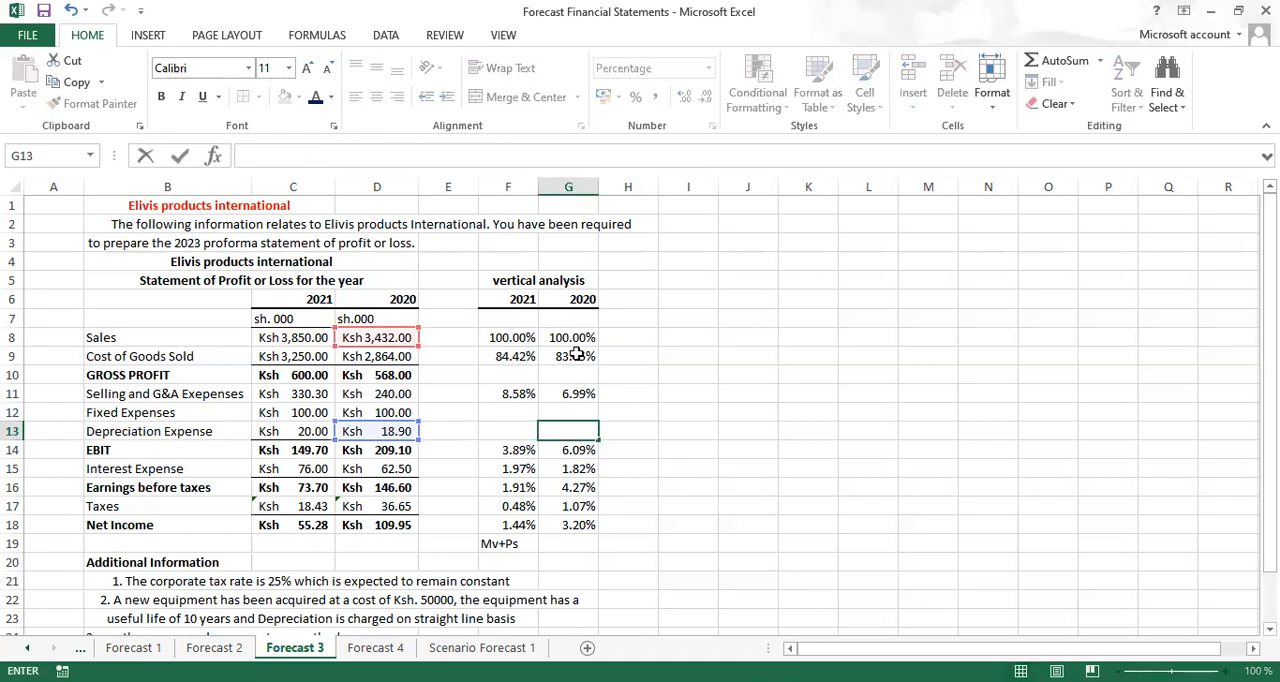
pyautogui.click(516, 451)
pyautogui.press('BackSpace')
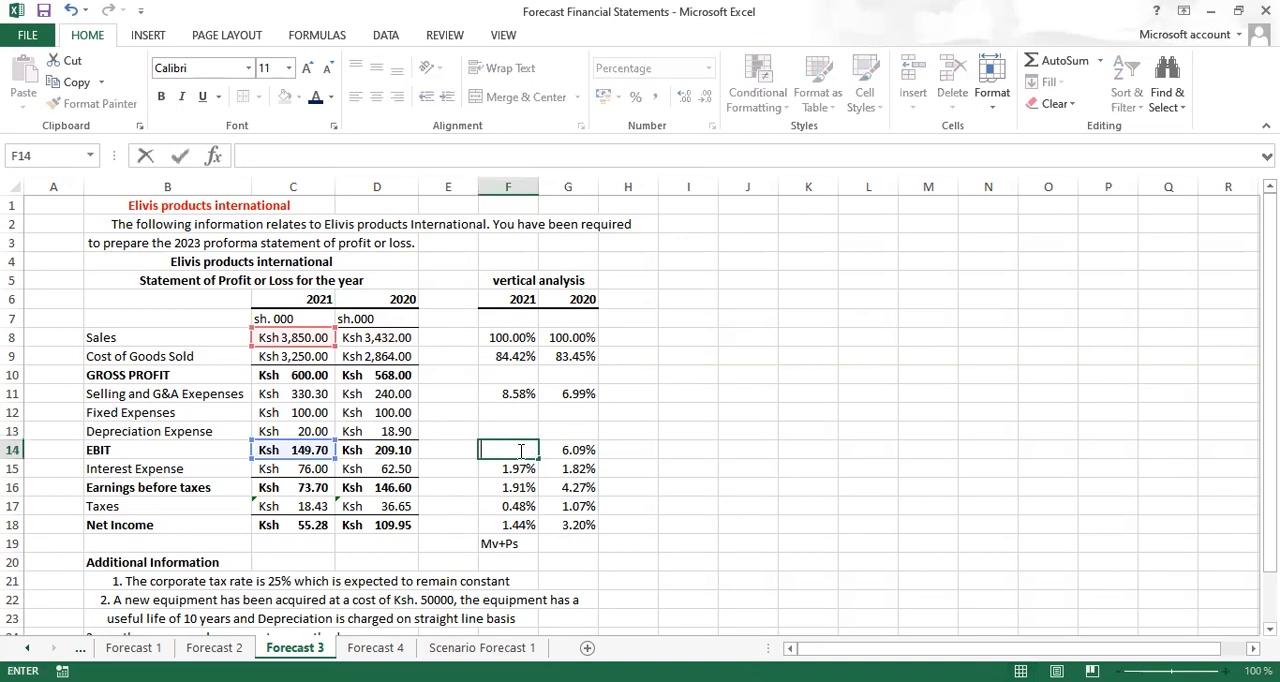
pyautogui.click(575, 451)
pyautogui.press('BackSpace')
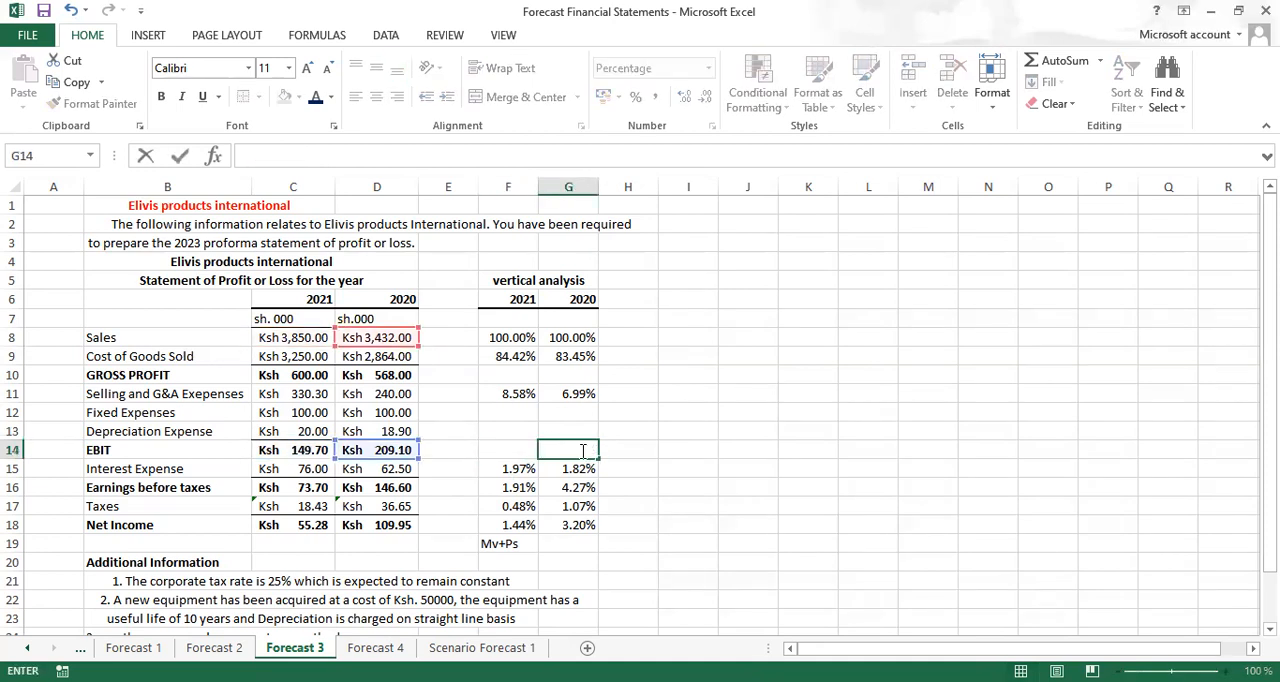
# Clear the interest expense and earnings before taxes percentages for both years in F15:G16
pyautogui.click(525, 468)
pyautogui.press('BackSpace')
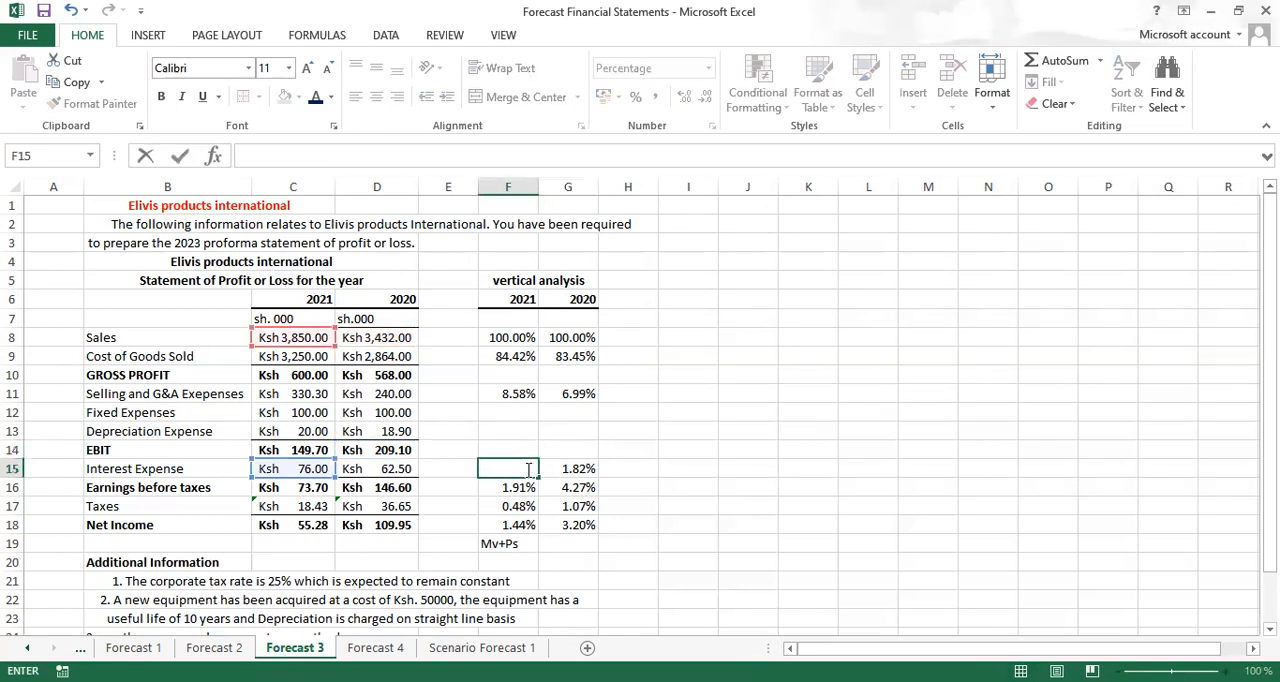
pyautogui.click(583, 470)
pyautogui.press('BackSpace')
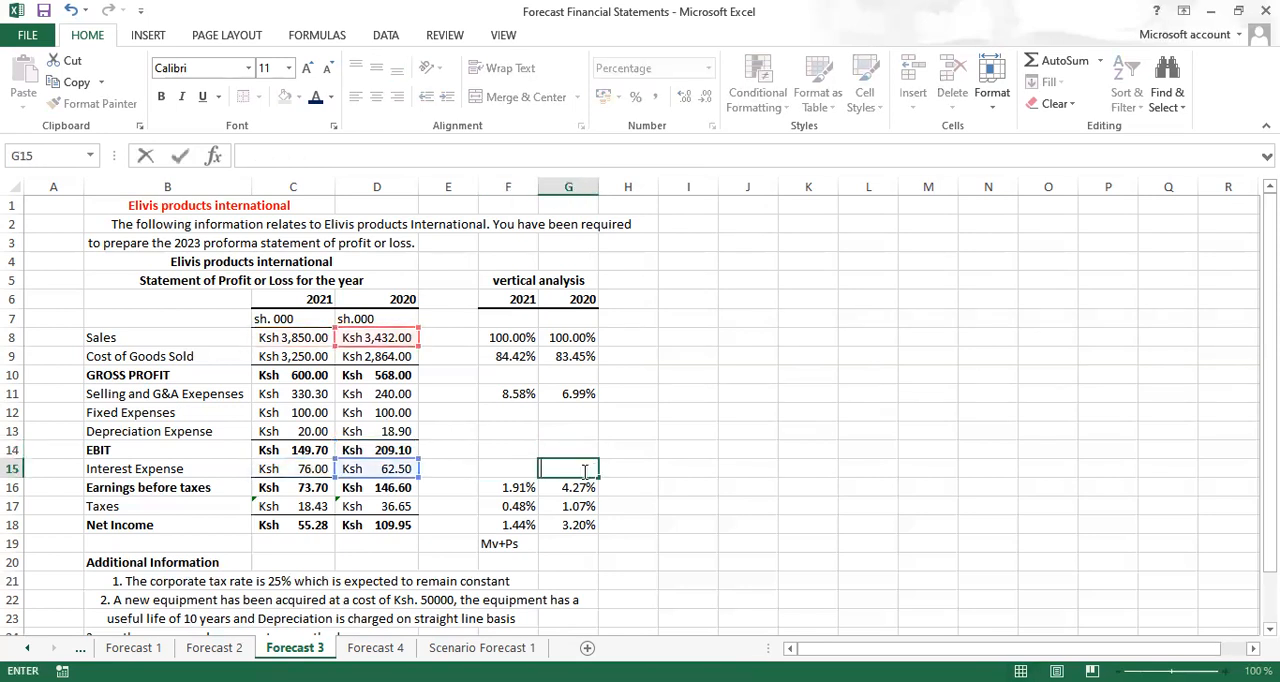
pyautogui.click(512, 487)
pyautogui.press('BackSpace')
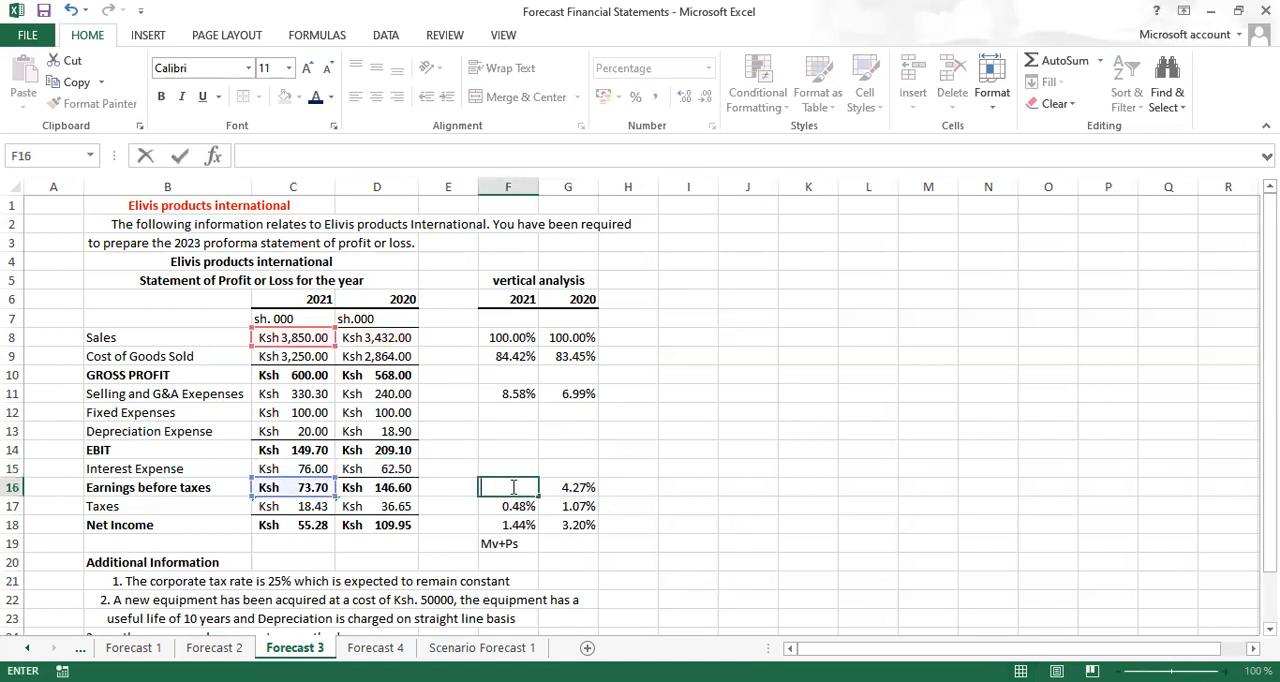
pyautogui.click(580, 489)
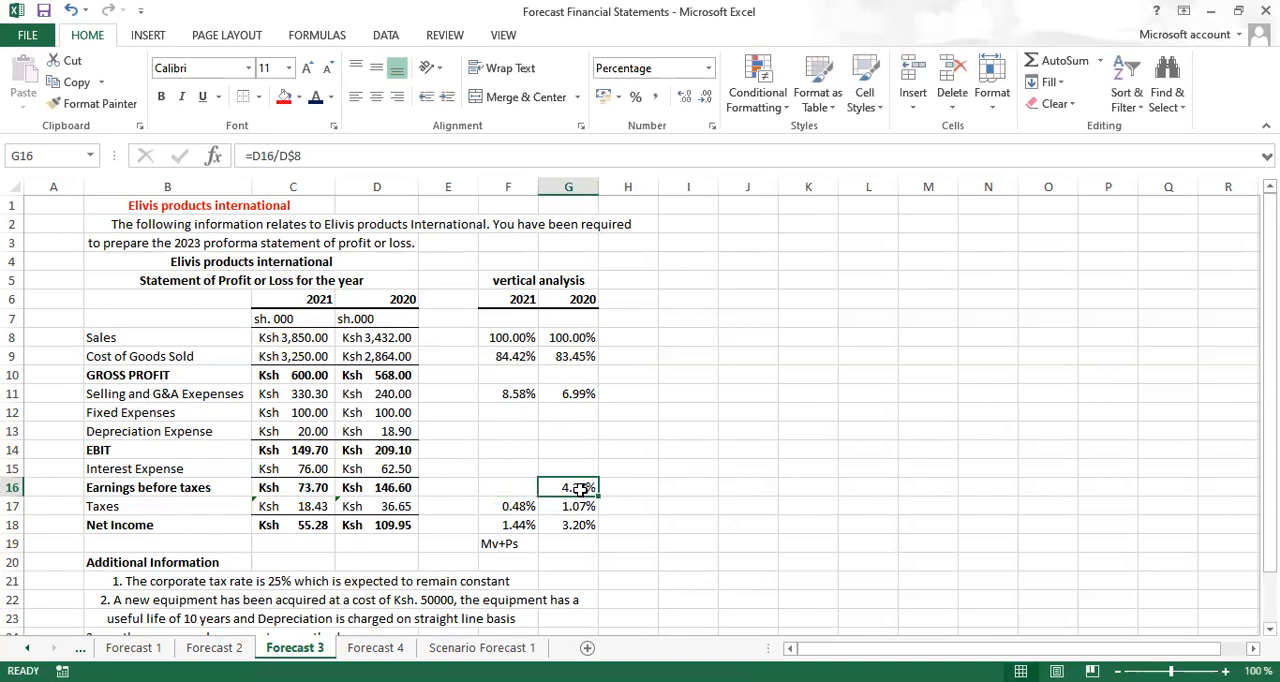
pyautogui.press('BackSpace')
# Clear the taxes percentages for 2021 and 2020 in F17:G17
pyautogui.click(512, 508)
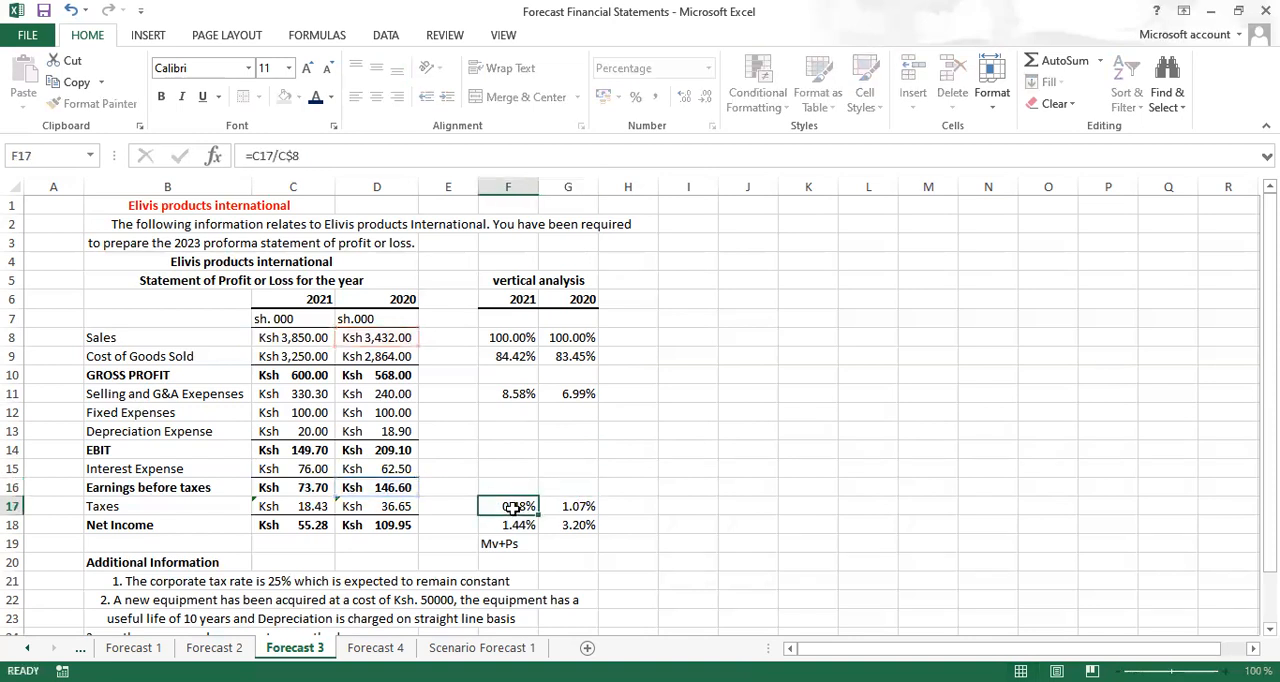
pyautogui.press('BackSpace')
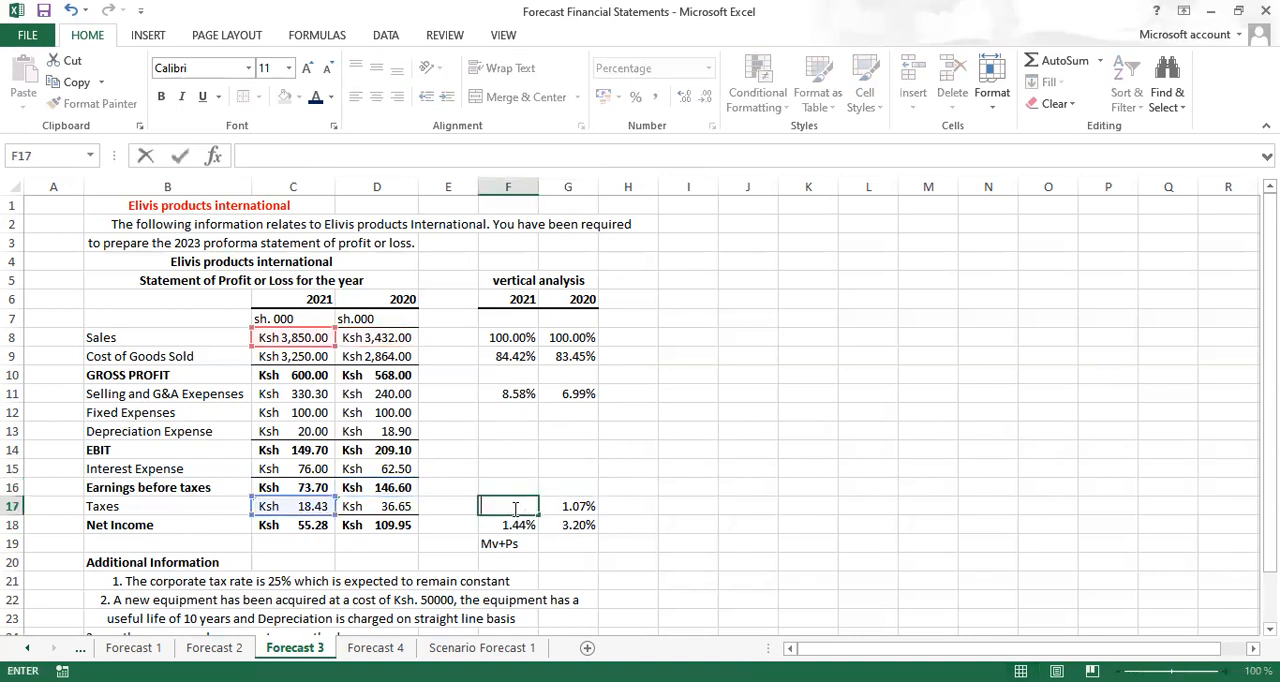
pyautogui.click(568, 506)
pyautogui.press('BackSpace')
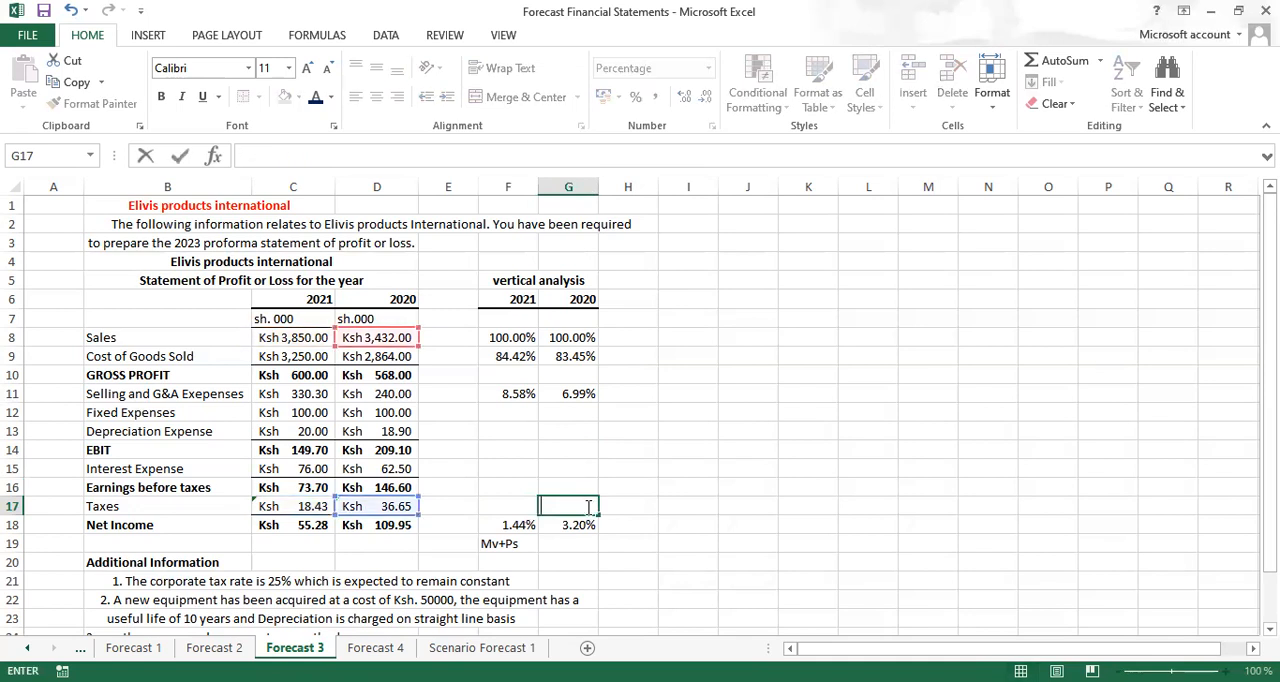
# Clear the net income percentages for 2021 and 2020 in F18:G18
pyautogui.click(520, 525)
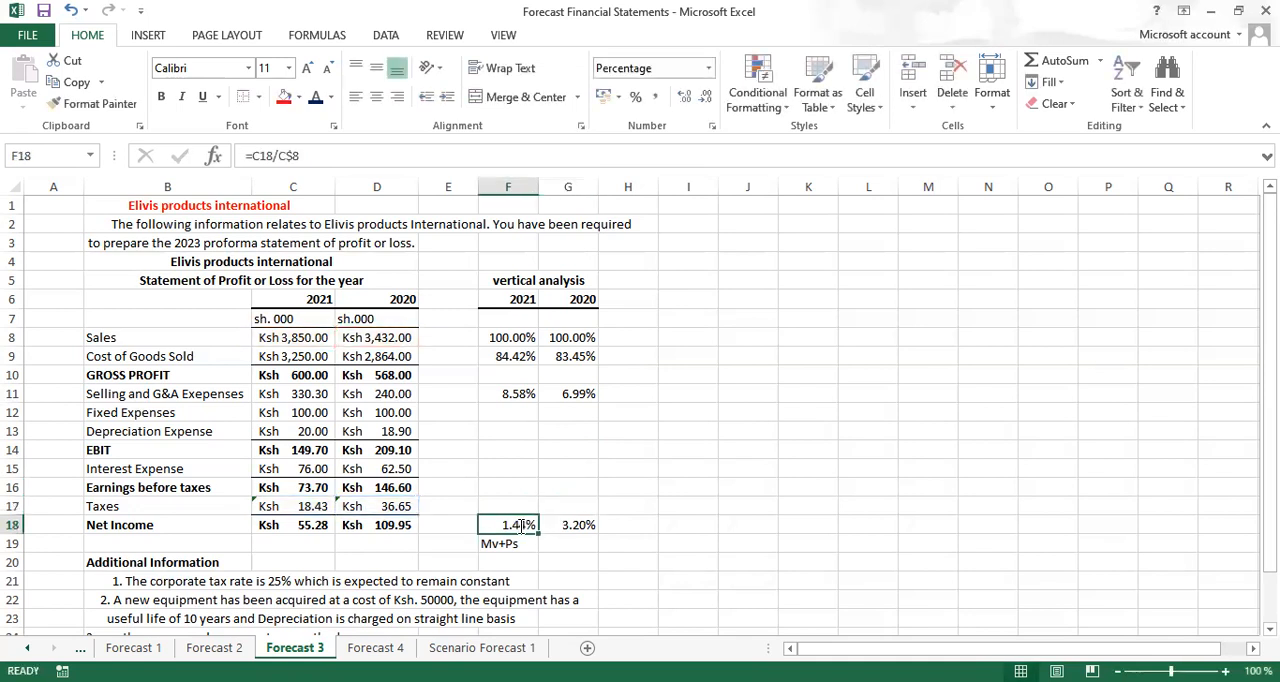
pyautogui.doubleClick(520, 525)
pyautogui.click(556, 525)
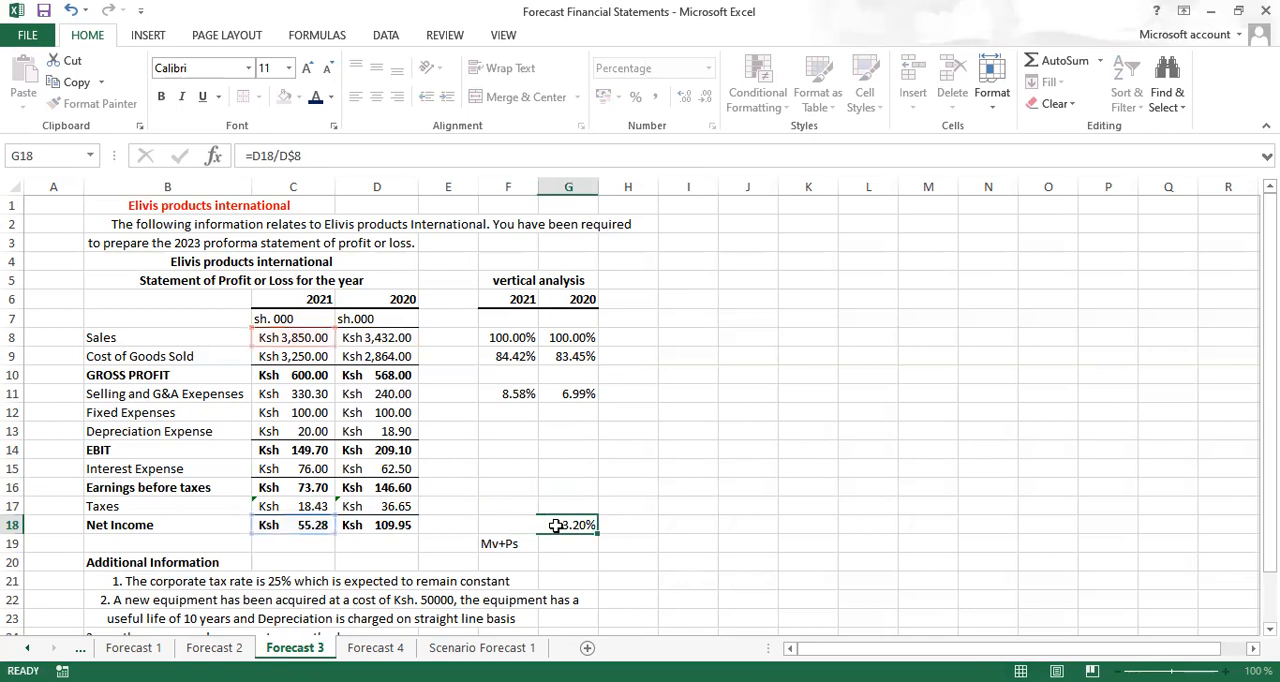
pyautogui.press('BackSpace')
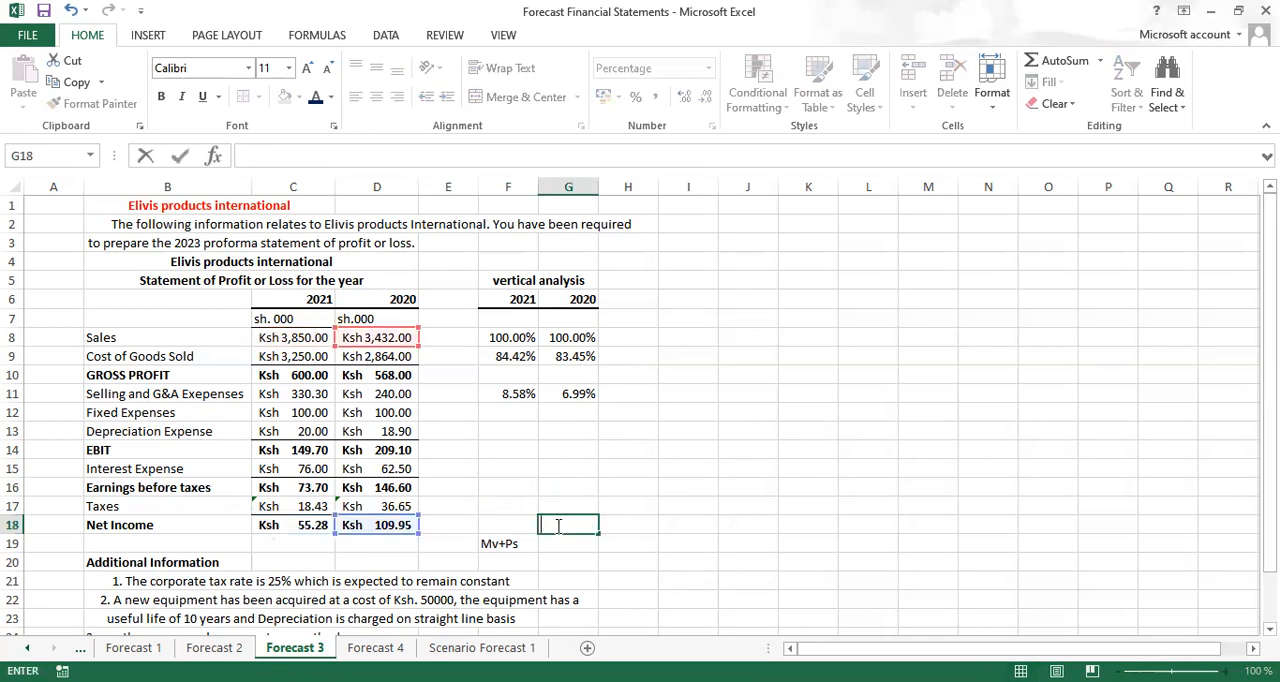
pyautogui.click(688, 468)
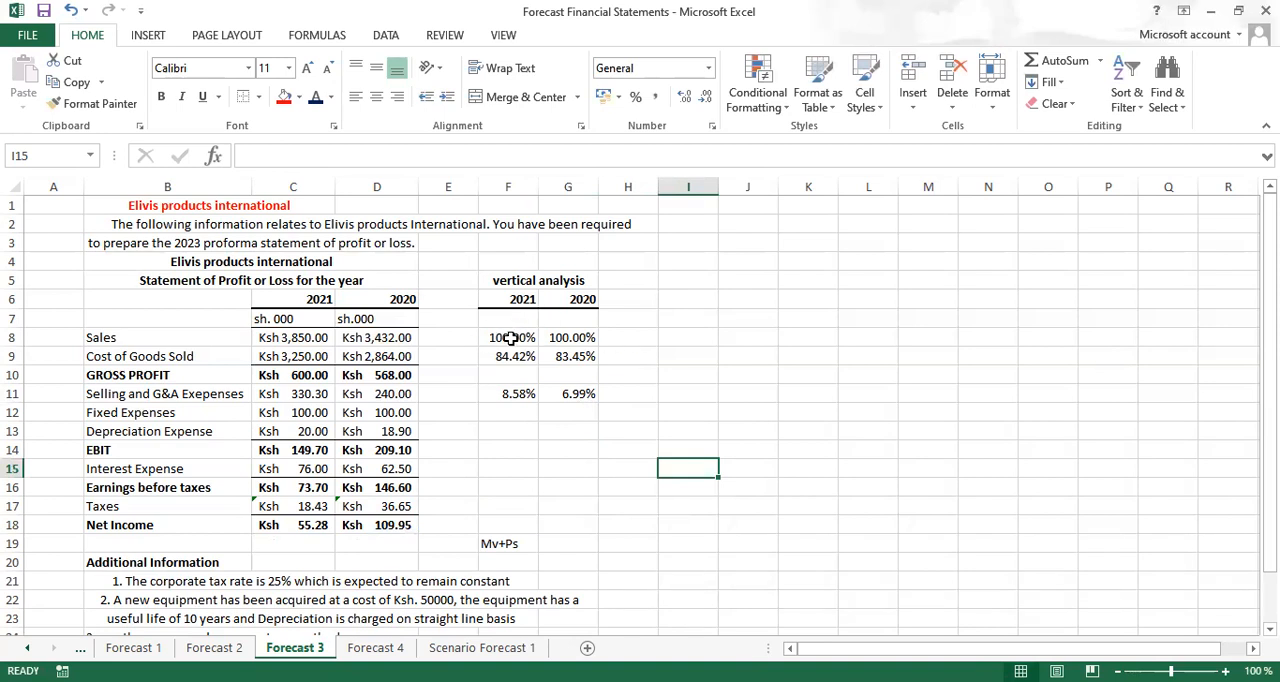
# Clear the sales percentages for both years in F8:G8 of the vertical analysis
pyautogui.click(511, 338)
pyautogui.doubleClick(511, 338)
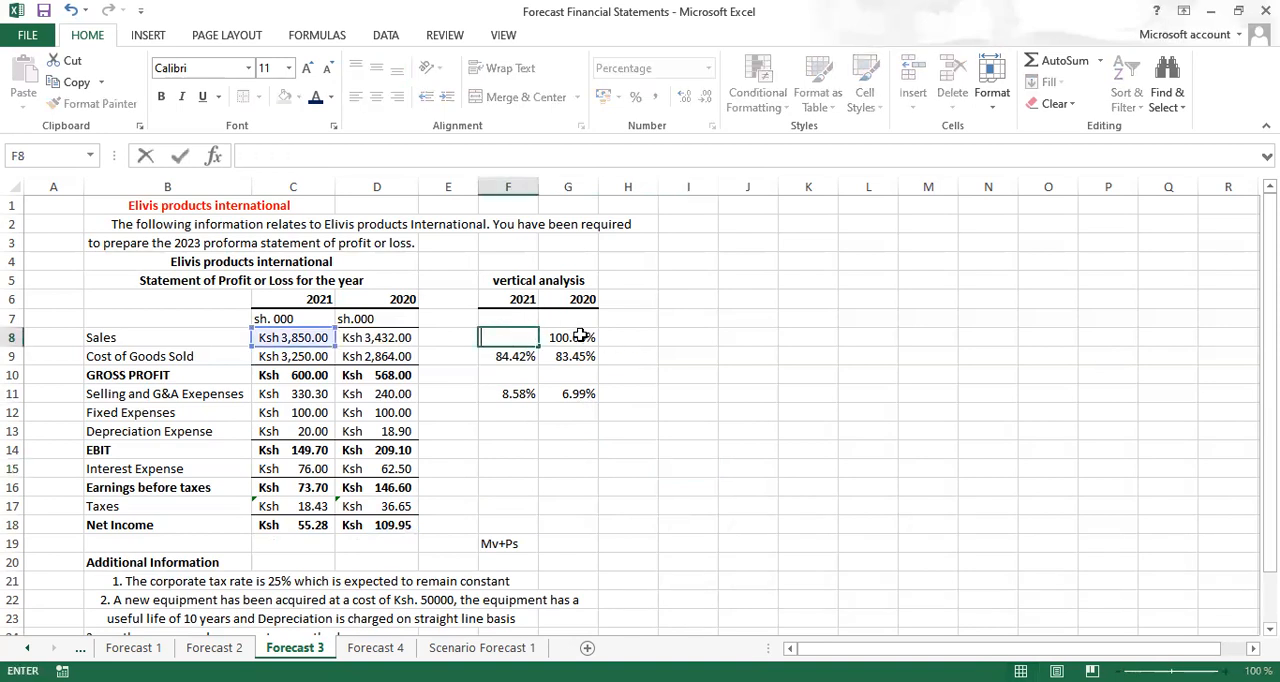
pyautogui.click(580, 336)
pyautogui.press('BackSpace')
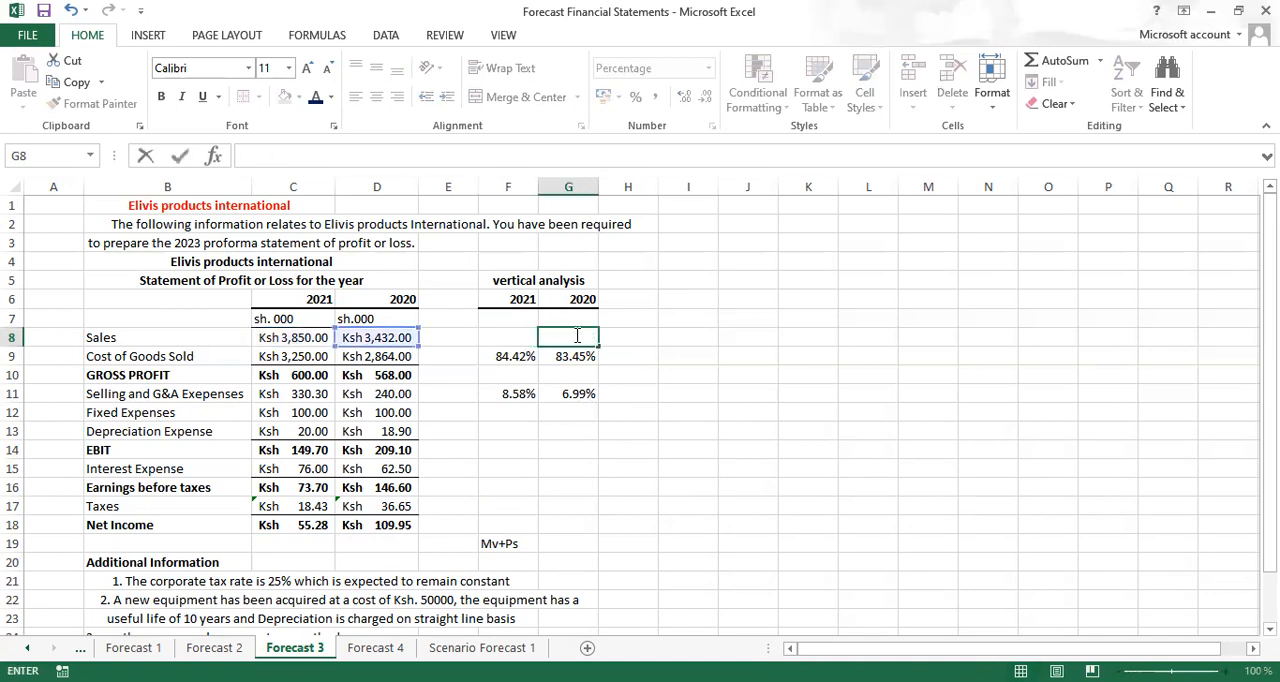
pyautogui.click(664, 392)
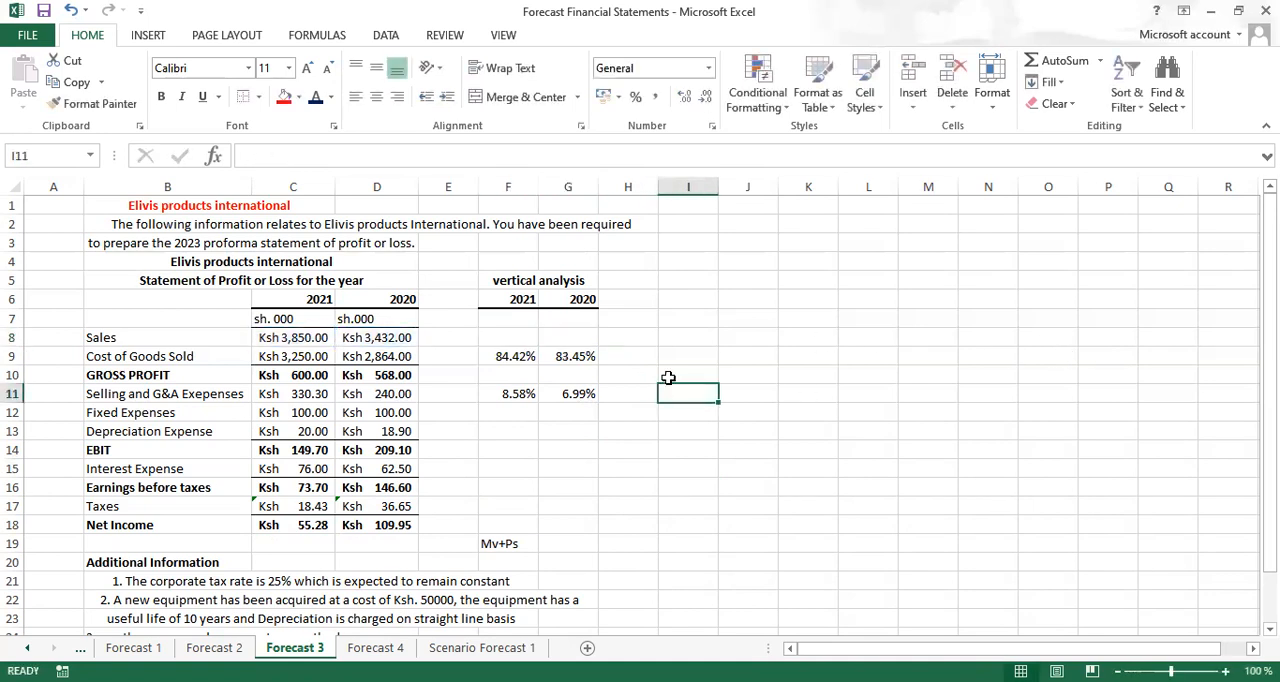
# Enter the bold column heading "average" in I6, beside the vertical analysis years
pyautogui.click(681, 302)
pyautogui.hotkey('ctrl', 'b')
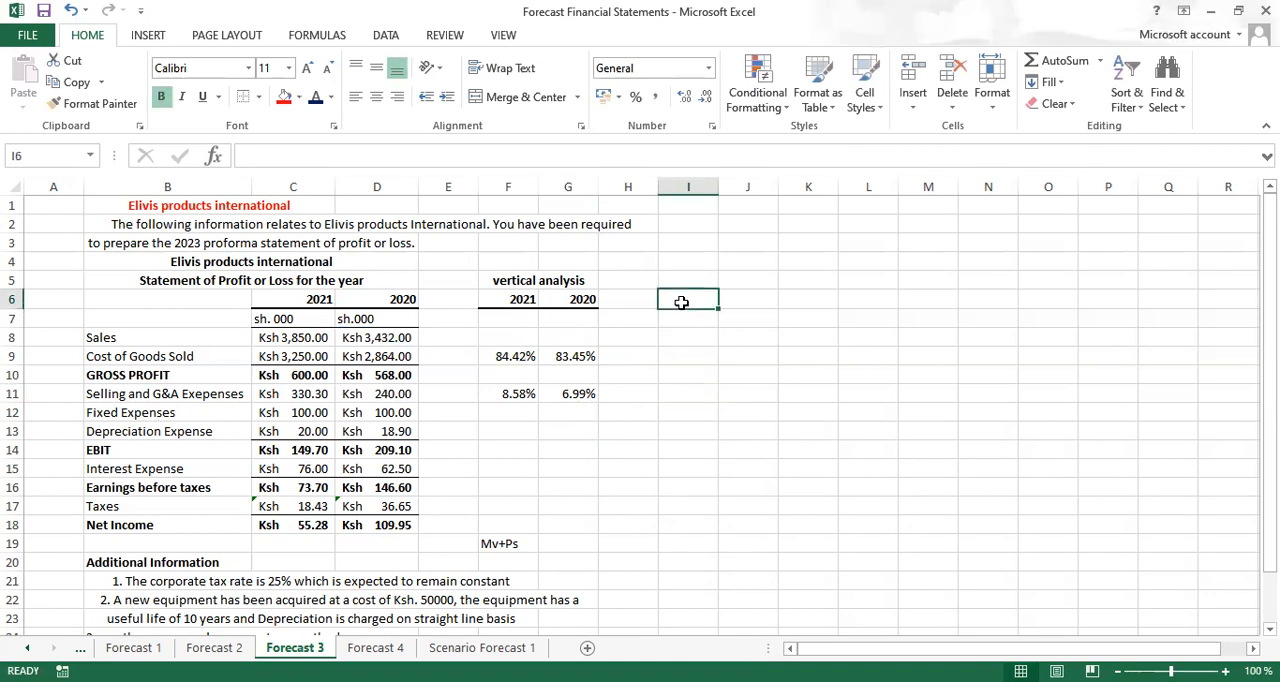
pyautogui.write('average')
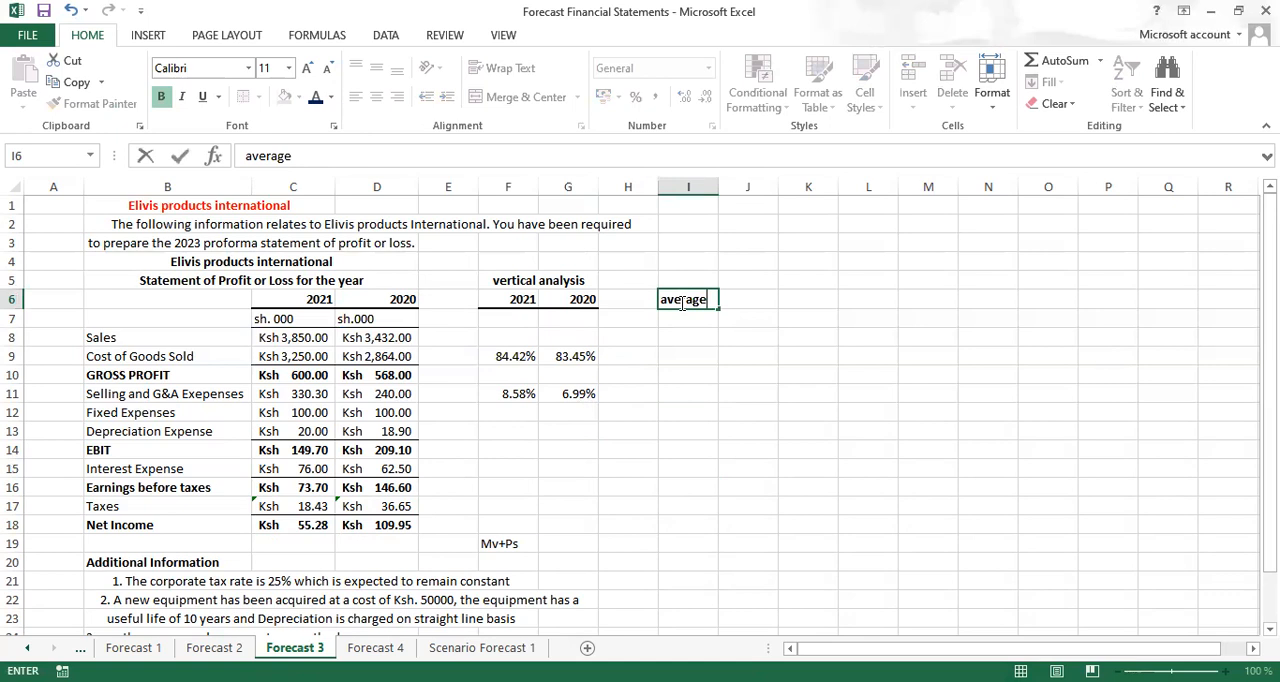
pyautogui.hotkey('ctrl', 'Return')
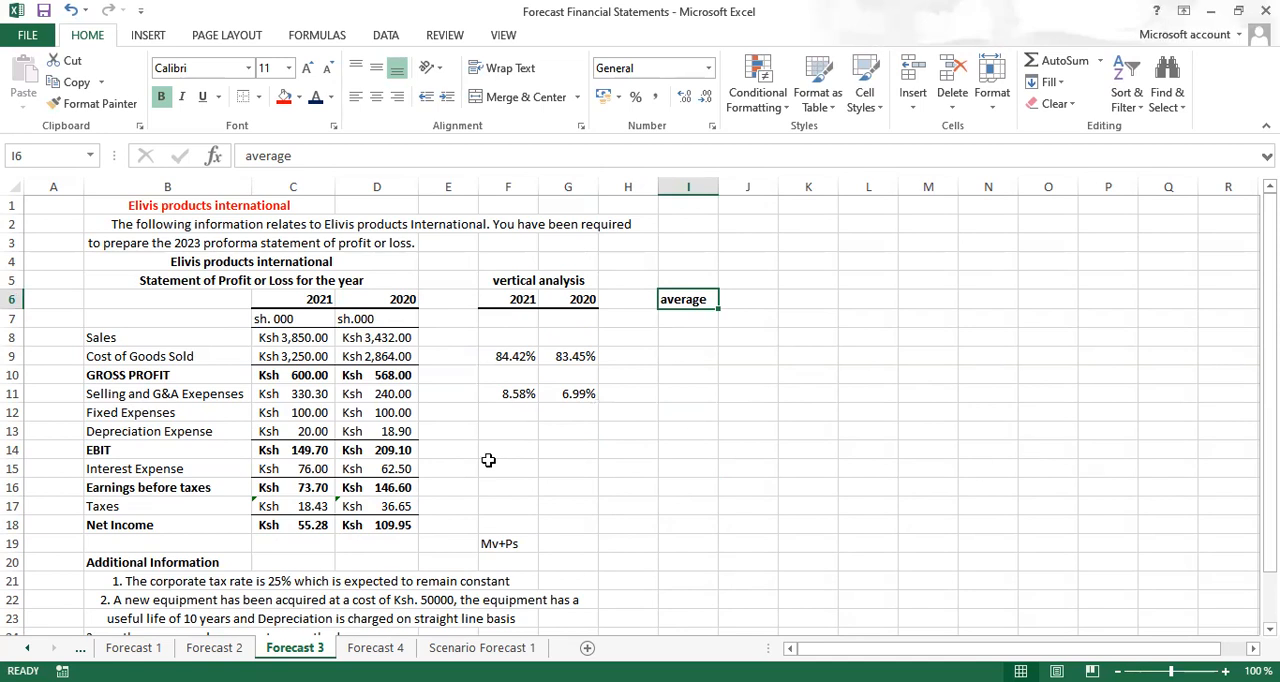
# Review the forecasting methods on the Introduction to F. forecasting sheet and return to the Forecast 3 sheet
pyautogui.click(80, 647)
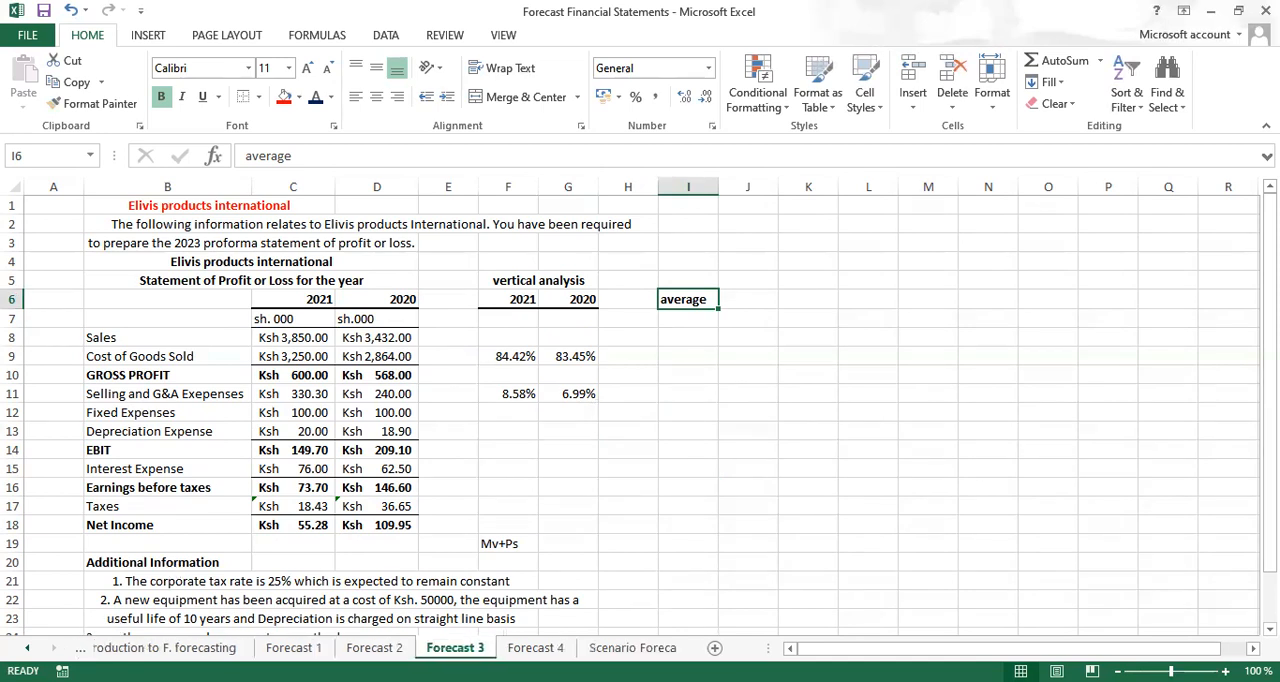
pyautogui.click(80, 647)
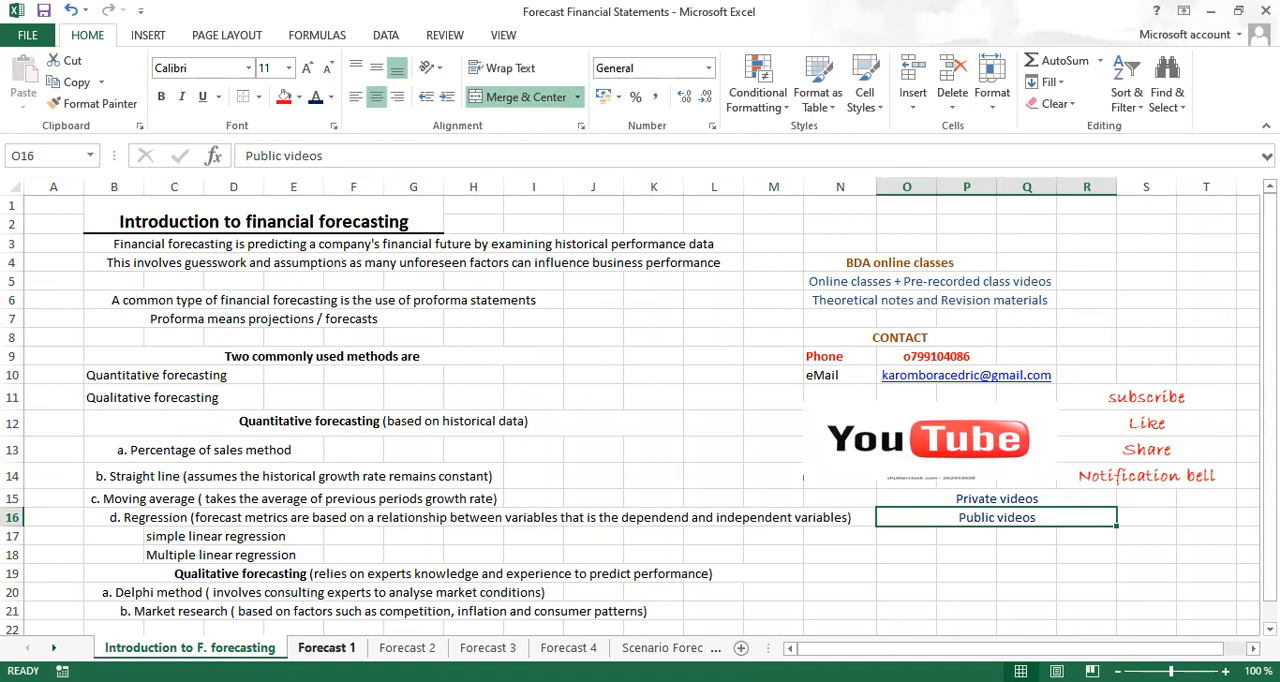
pyautogui.click(488, 647)
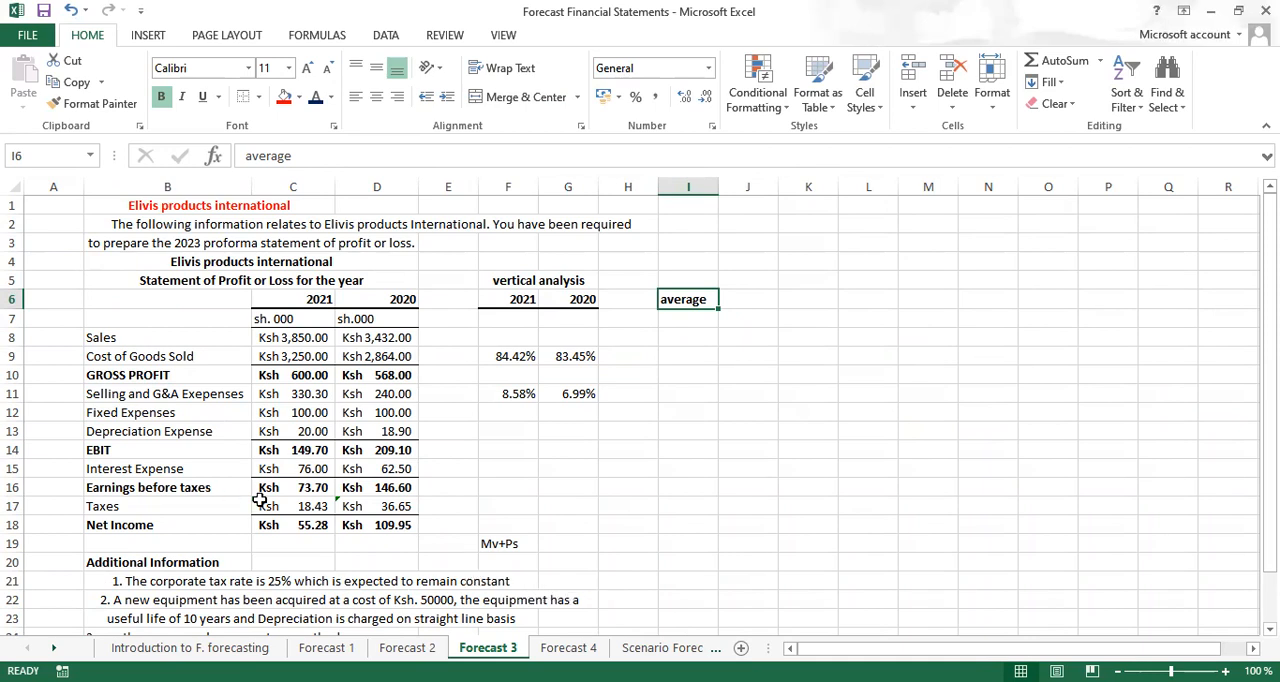
# Calculate the average of the cost of goods sold percentages F9:G9 in I9 with the AVERAGE function
pyautogui.click(311, 521)
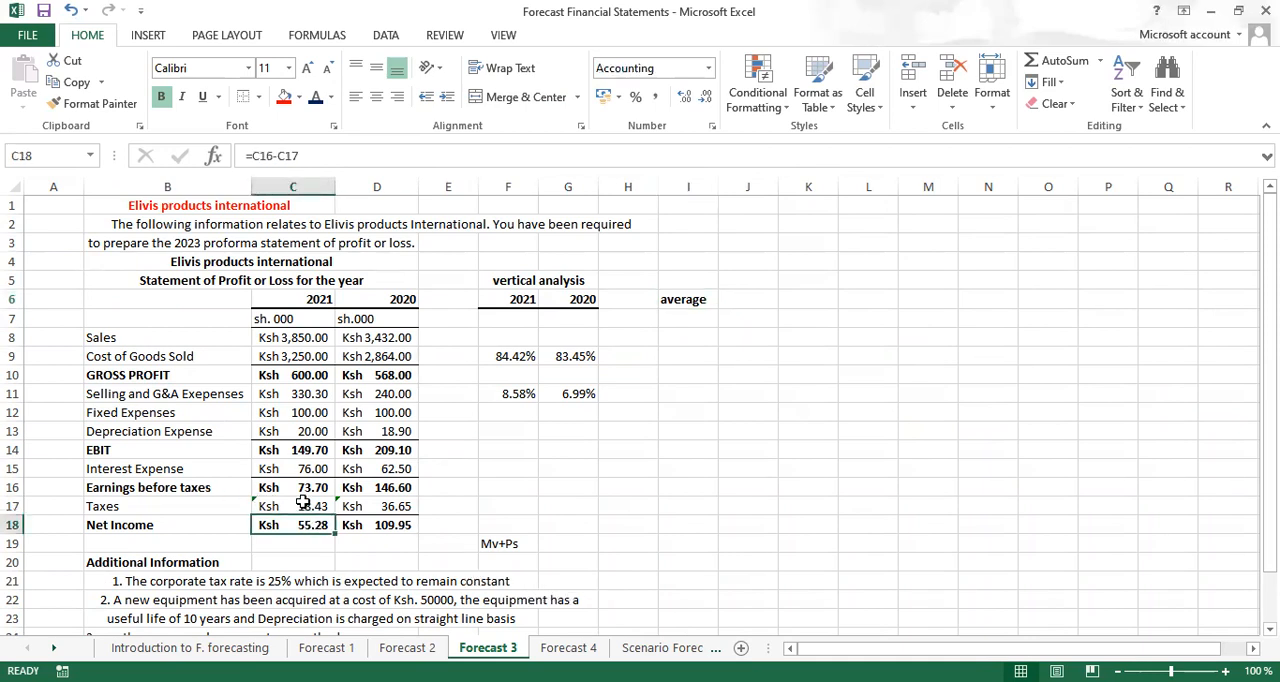
pyautogui.click(303, 503)
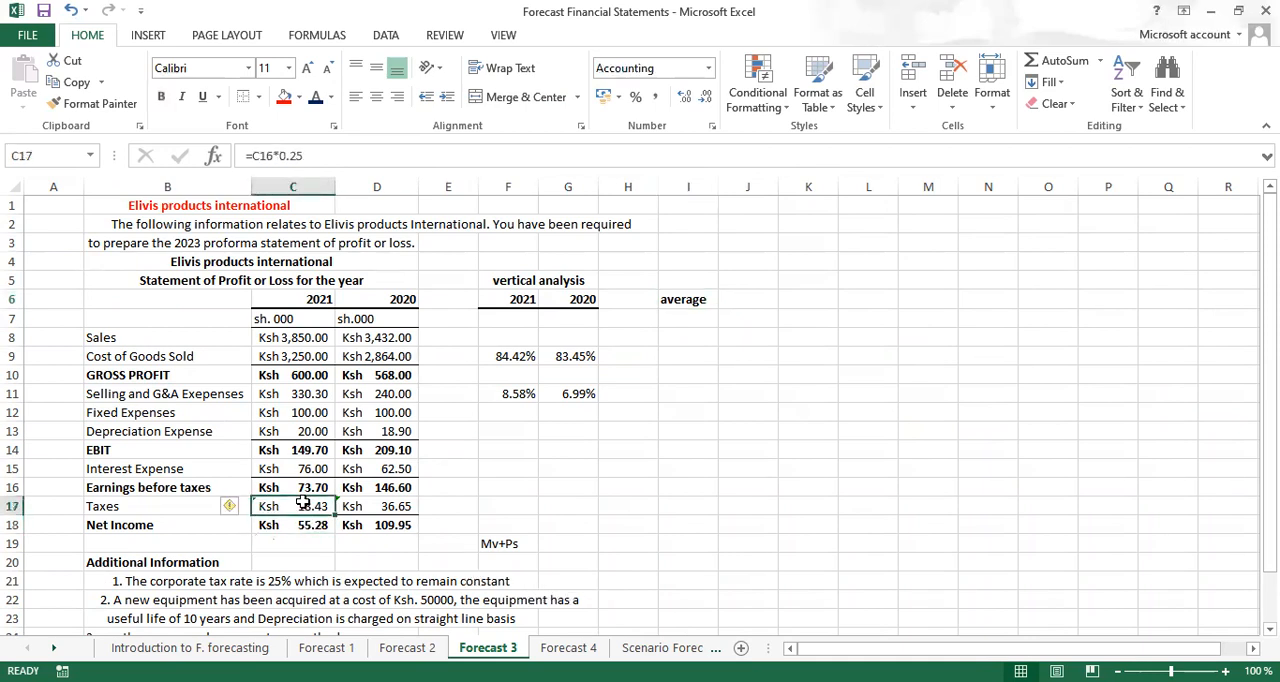
pyautogui.click(679, 358)
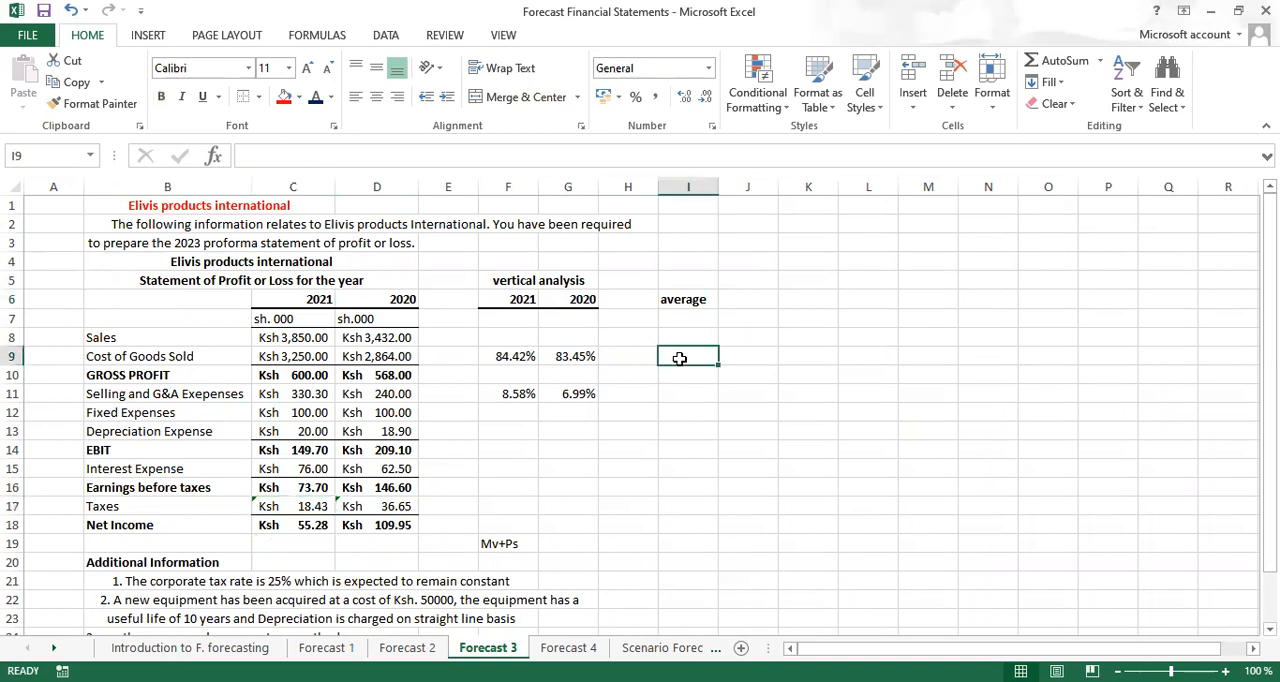
pyautogui.write('=')
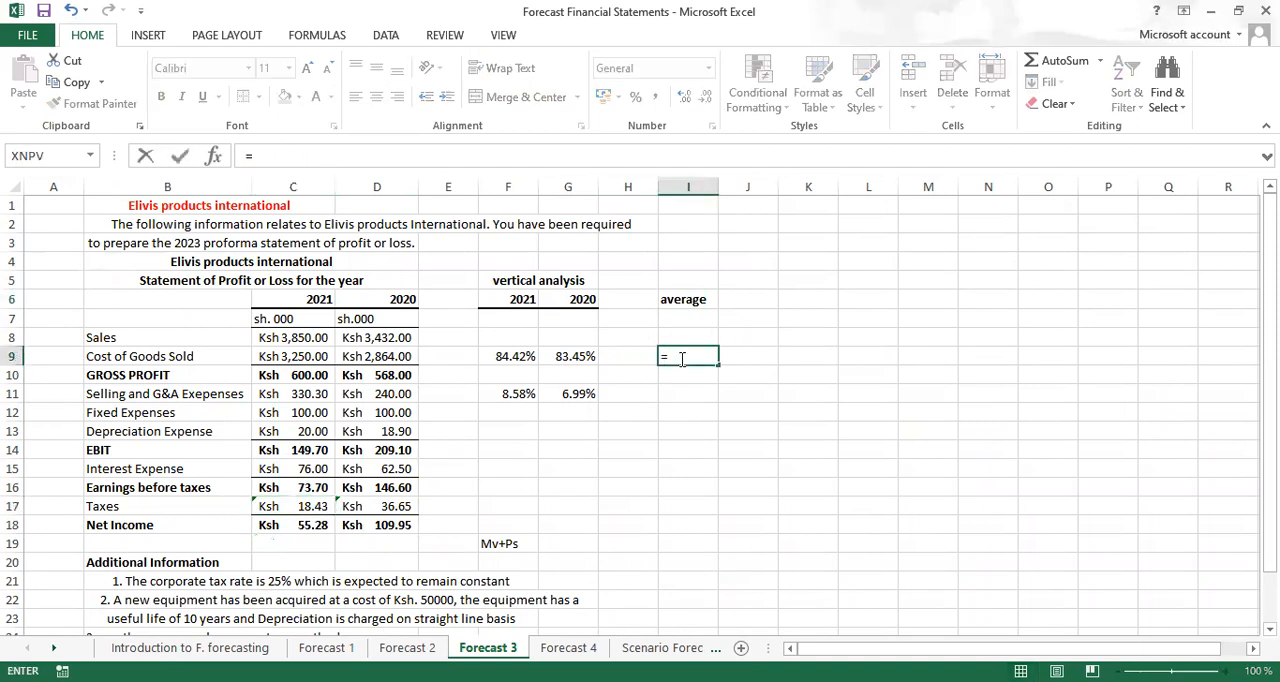
pyautogui.write('ave')
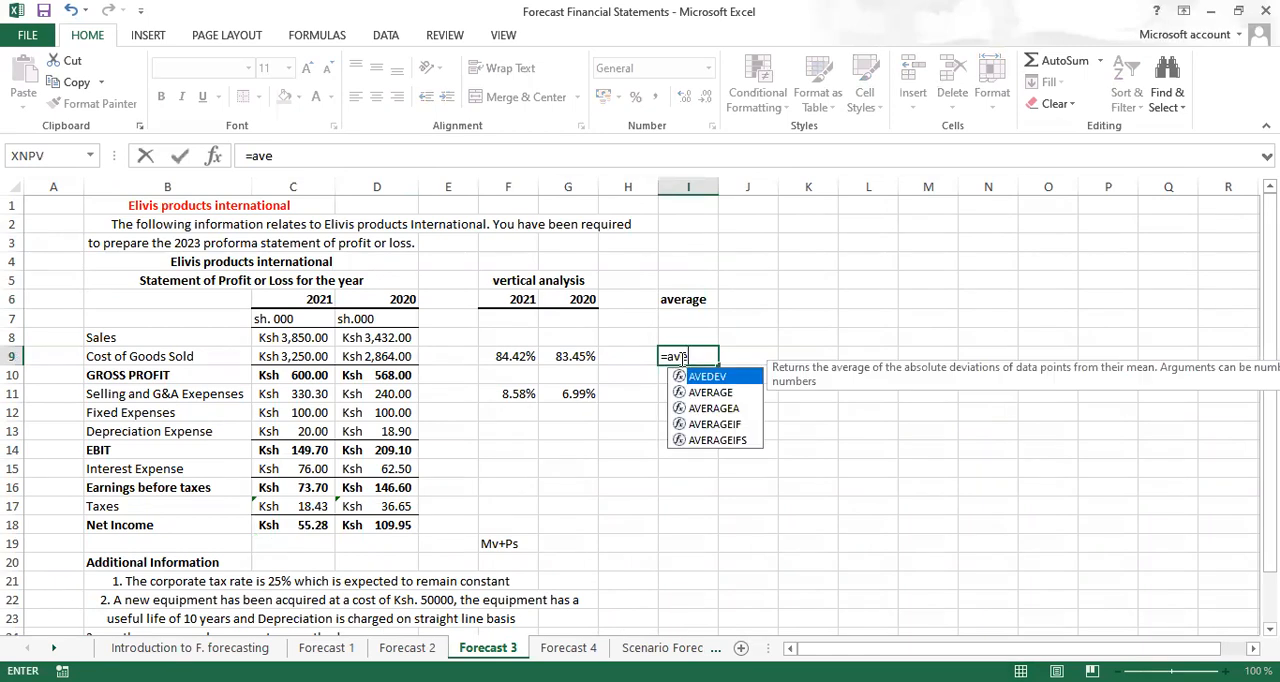
pyautogui.press('Down')
pyautogui.press('Tab')
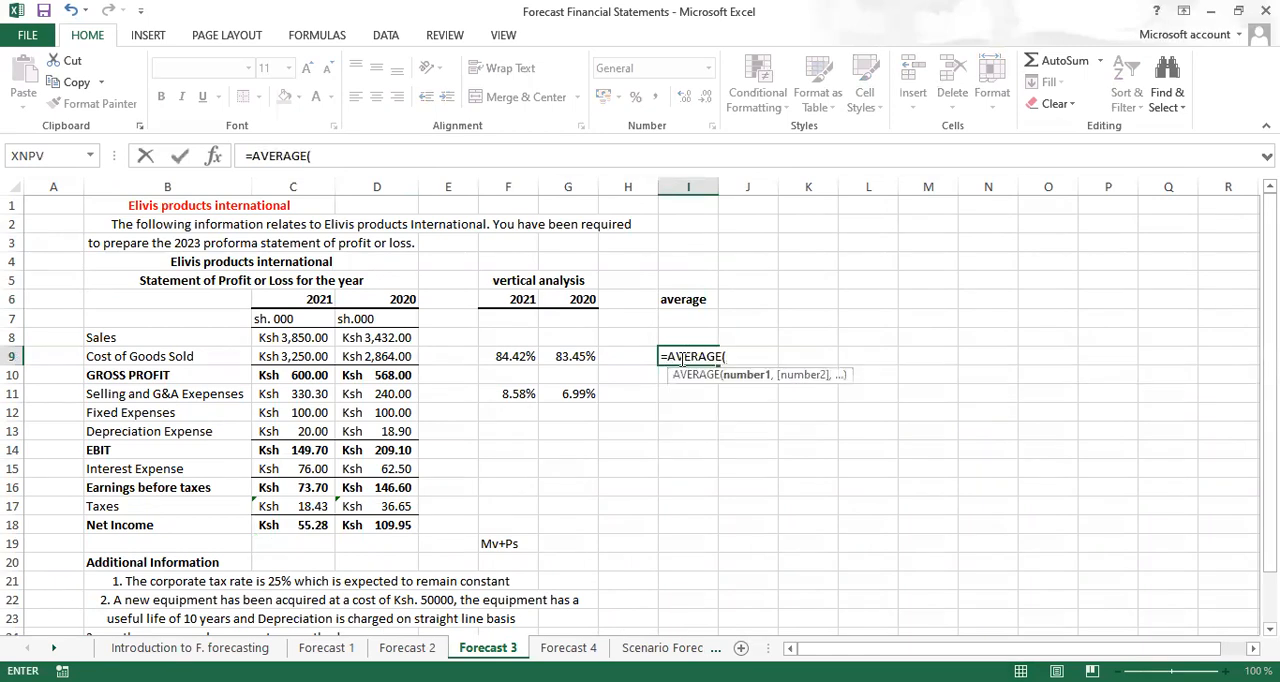
pyautogui.click(507, 359)
pyautogui.moveTo(541, 357); pyautogui.dragTo(575, 359)
pyautogui.hotkey('ctrl', 'Return')
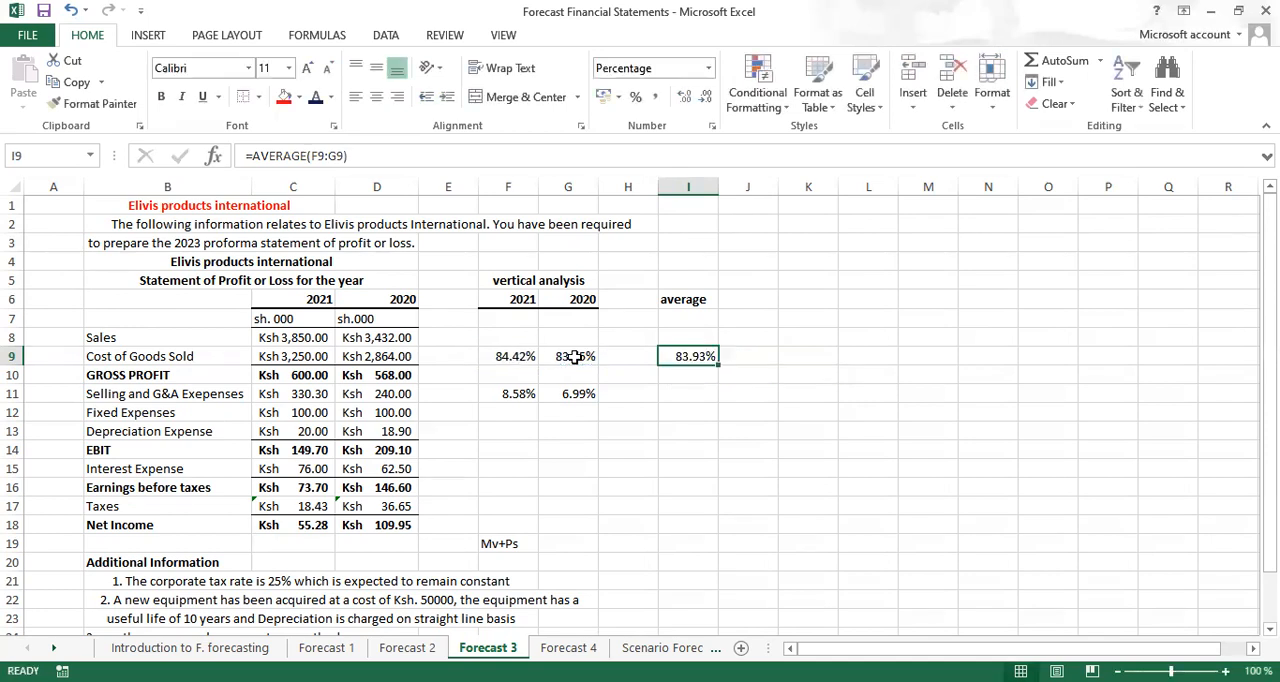
# Copy the average formula from I9 to I11 for the selling and G&A expenses
pyautogui.hotkey('ctrl', 'c')
pyautogui.click(687, 393)
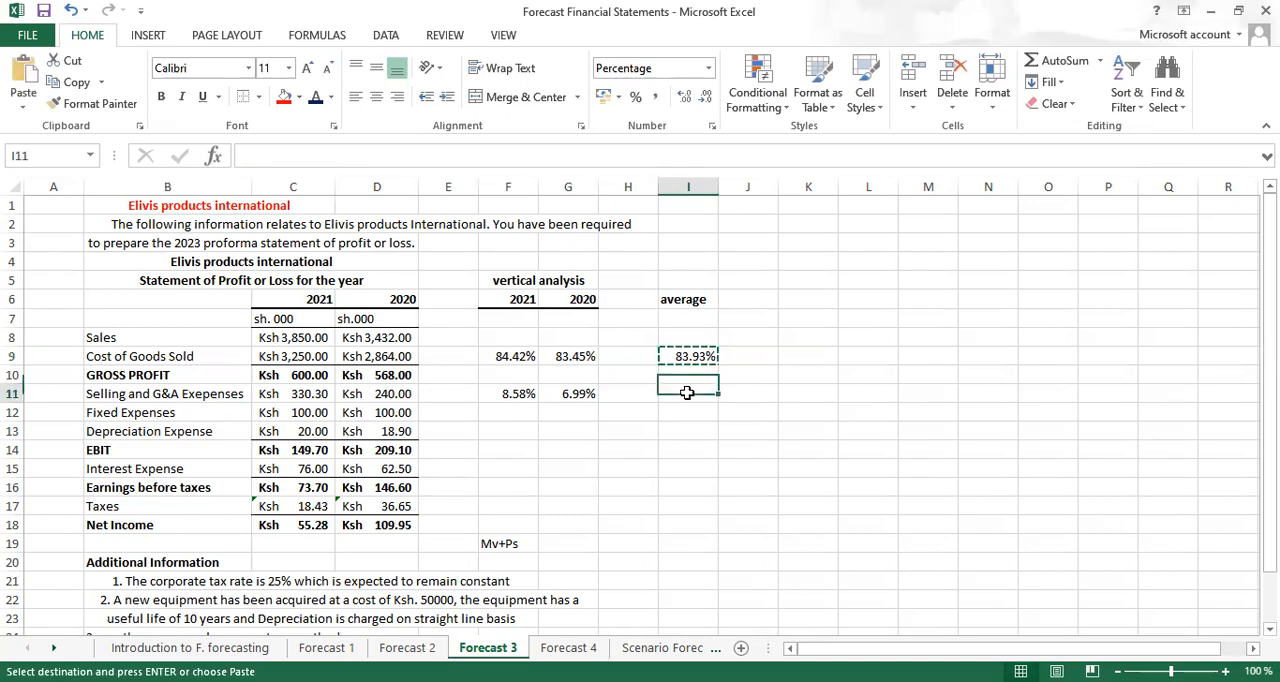
pyautogui.hotkey('ctrl', 'v')
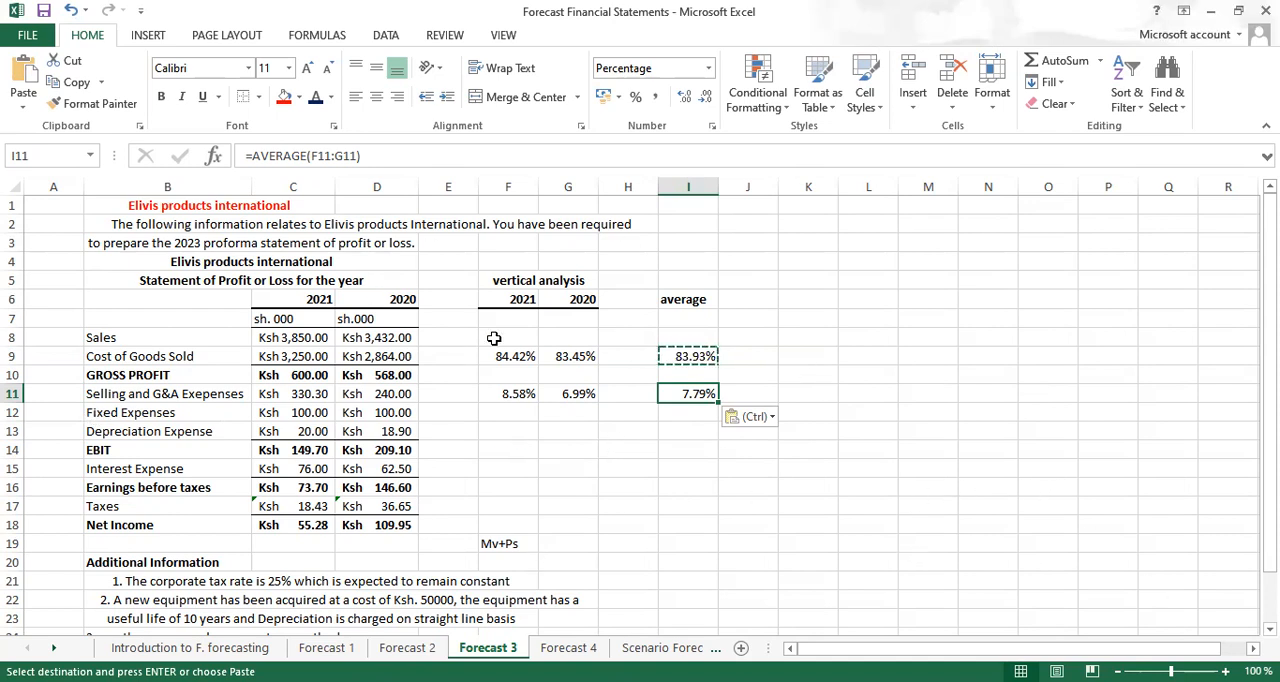
# Add the bold heading "growth rate" in J6 and enter a bold 25% beneath it in J7
pyautogui.click(748, 301)
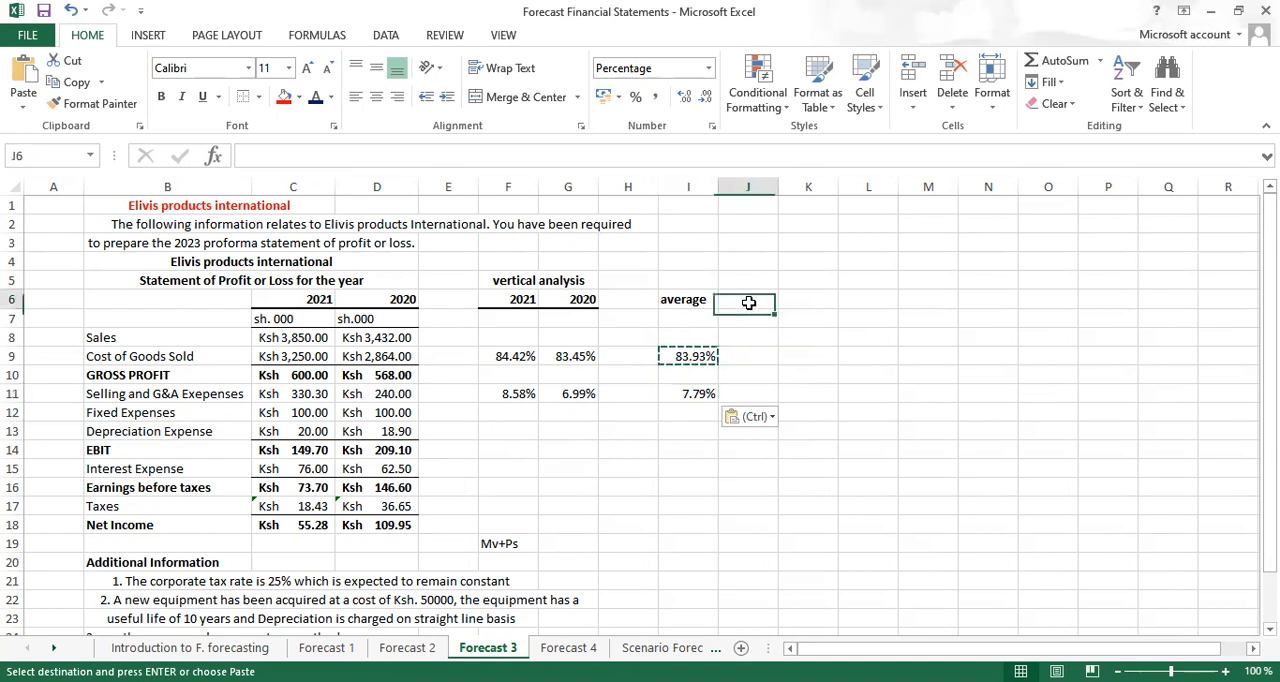
pyautogui.write('gro')
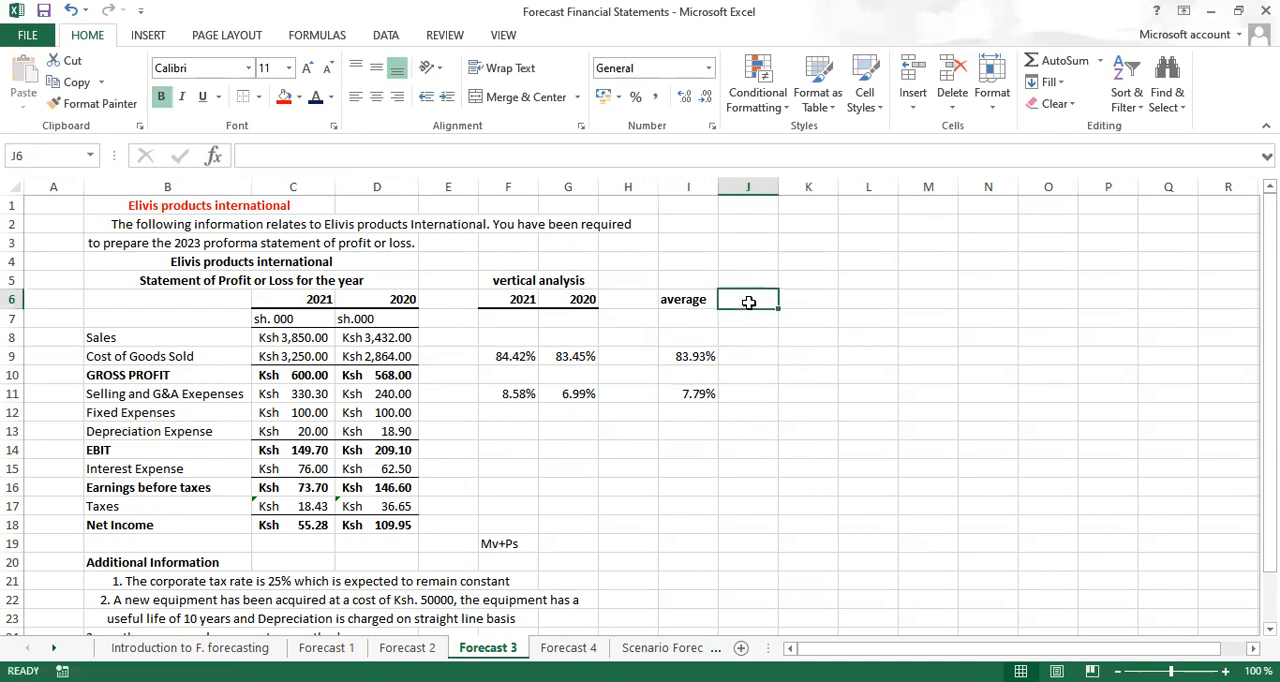
pyautogui.write('wth rate')
pyautogui.click(752, 319)
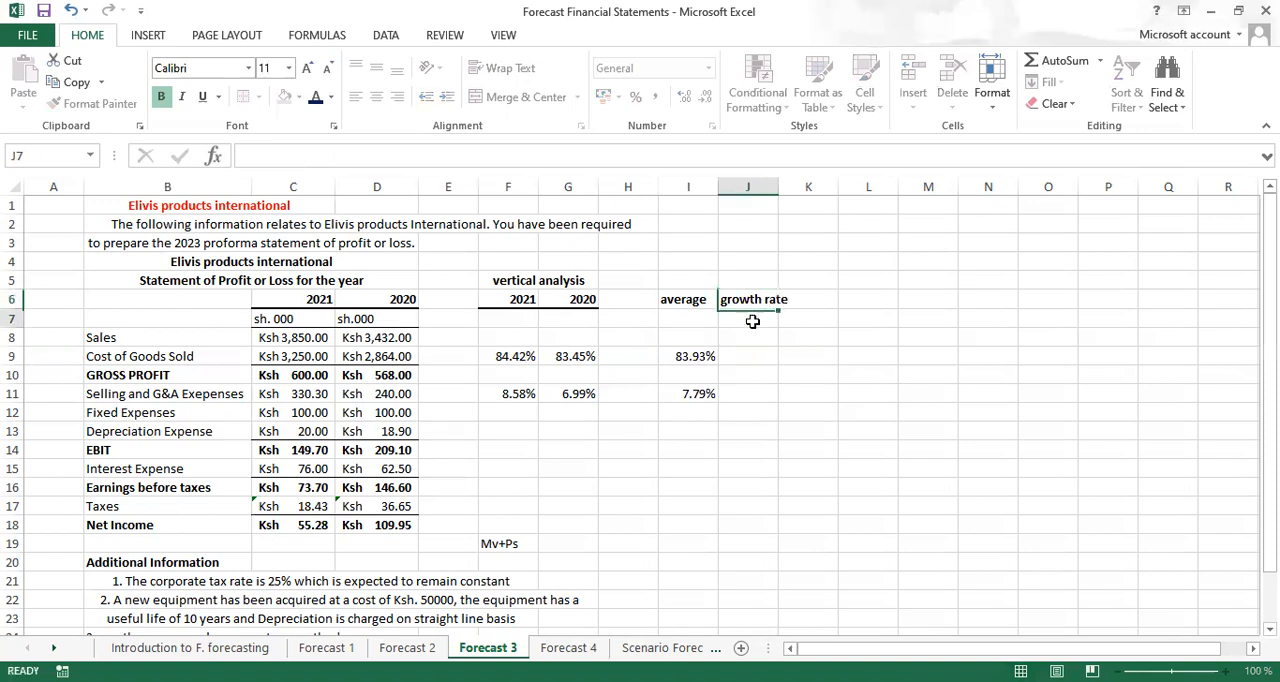
pyautogui.hotkey('ctrl', 'b')
pyautogui.write('2')
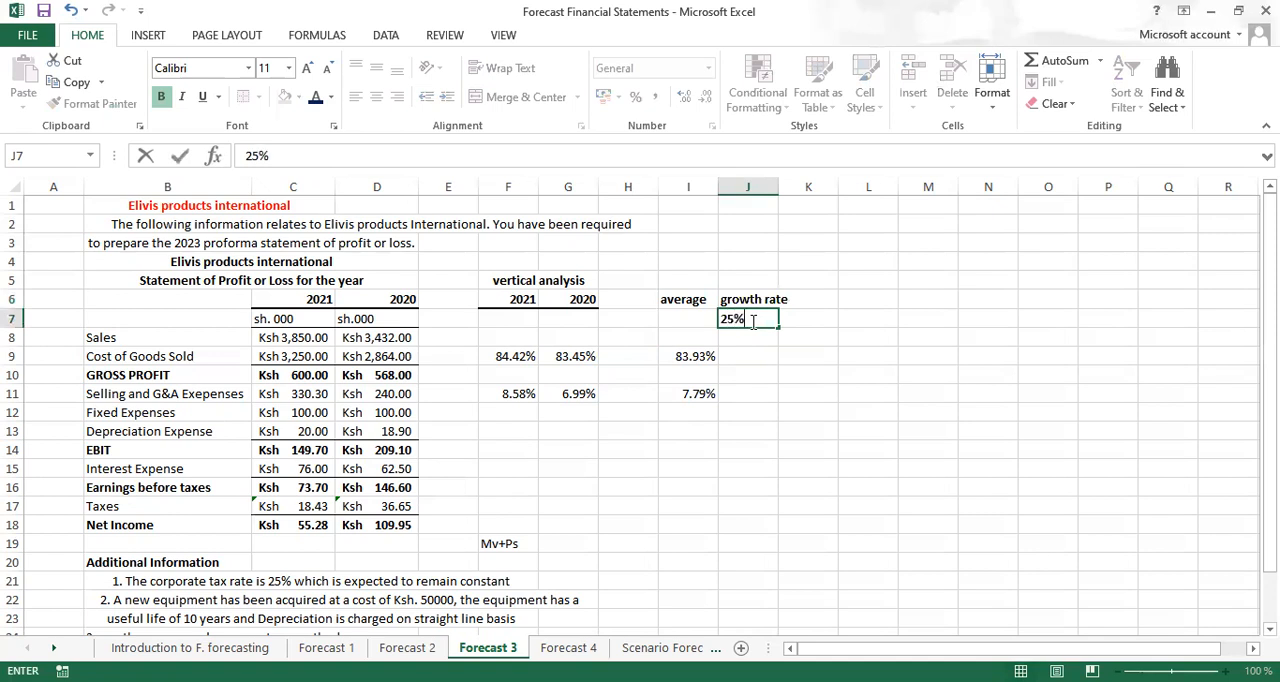
pyautogui.write('5%')
pyautogui.hotkey('ctrl', 'Return')
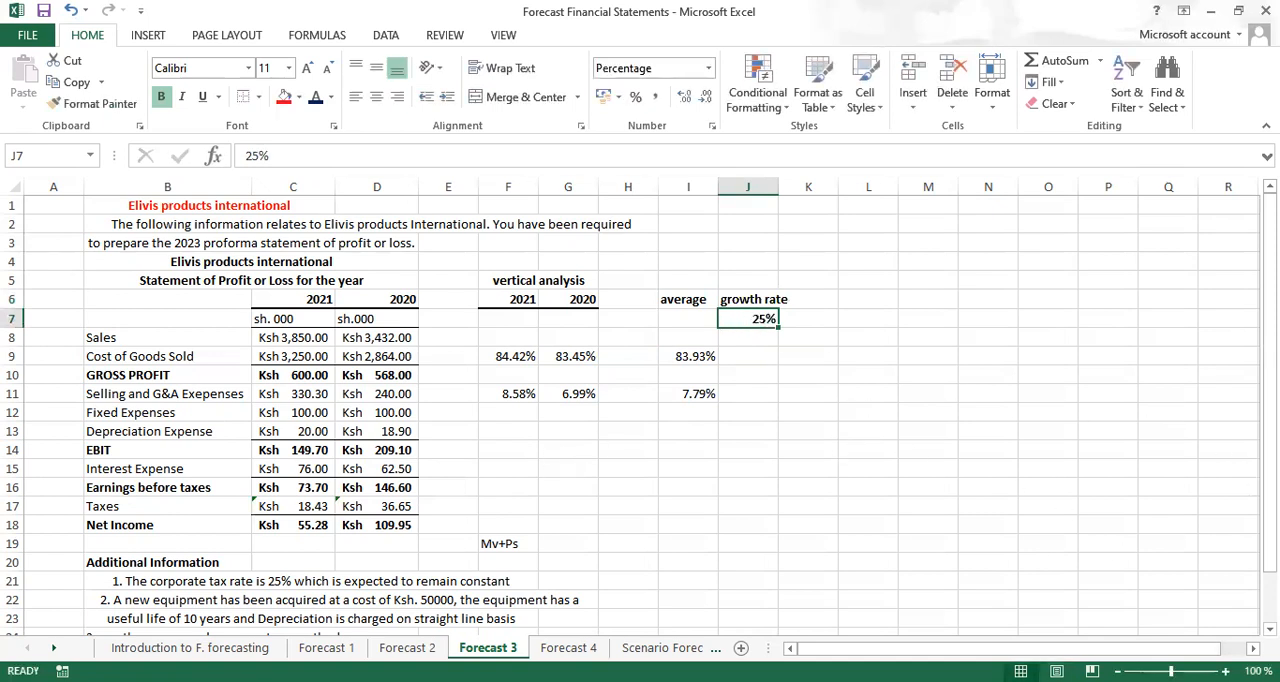
# Enter the title "Proforma income statement" in I17, merged and centred across I17:K17 and set in bold
pyautogui.scroll(-2, 186, 449)
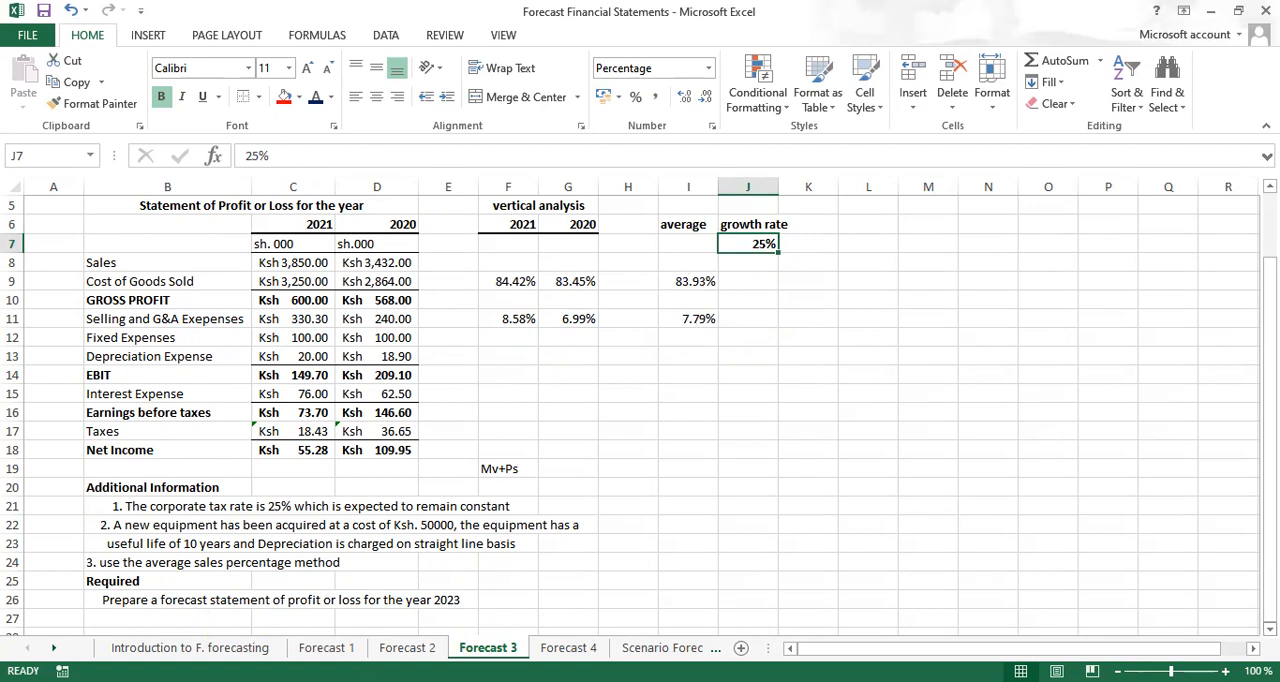
pyautogui.scroll(-1, 640, 414)
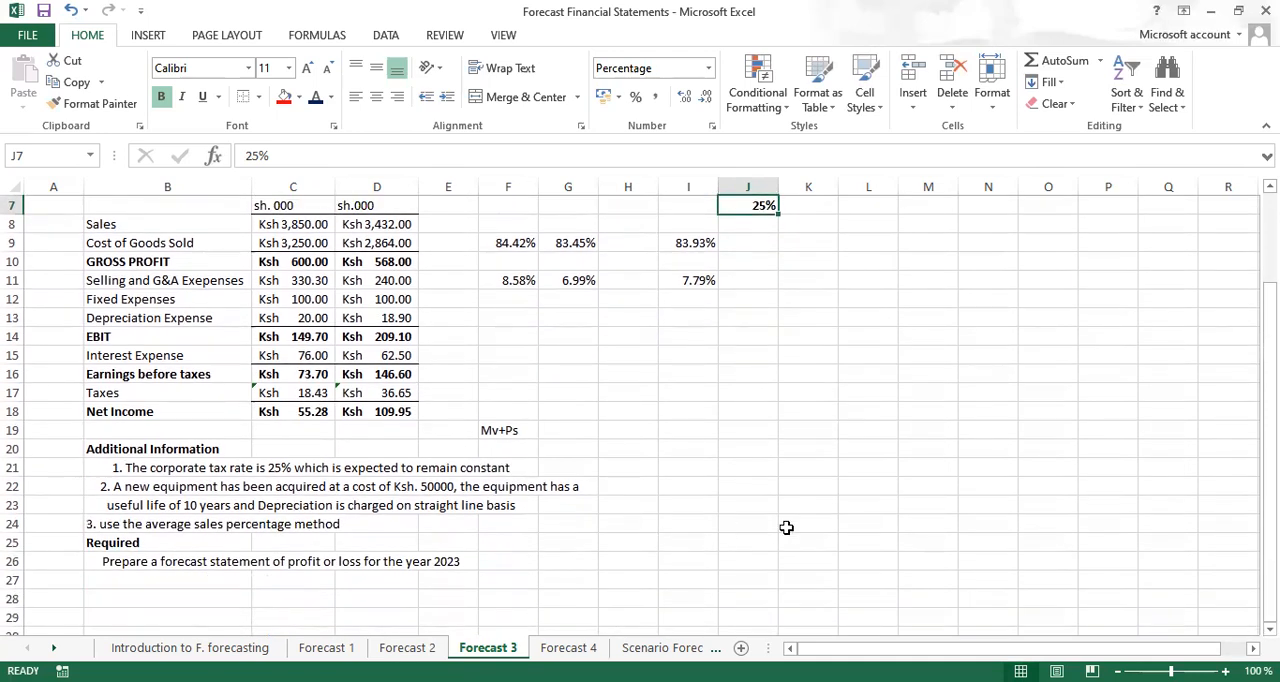
pyautogui.click(689, 391)
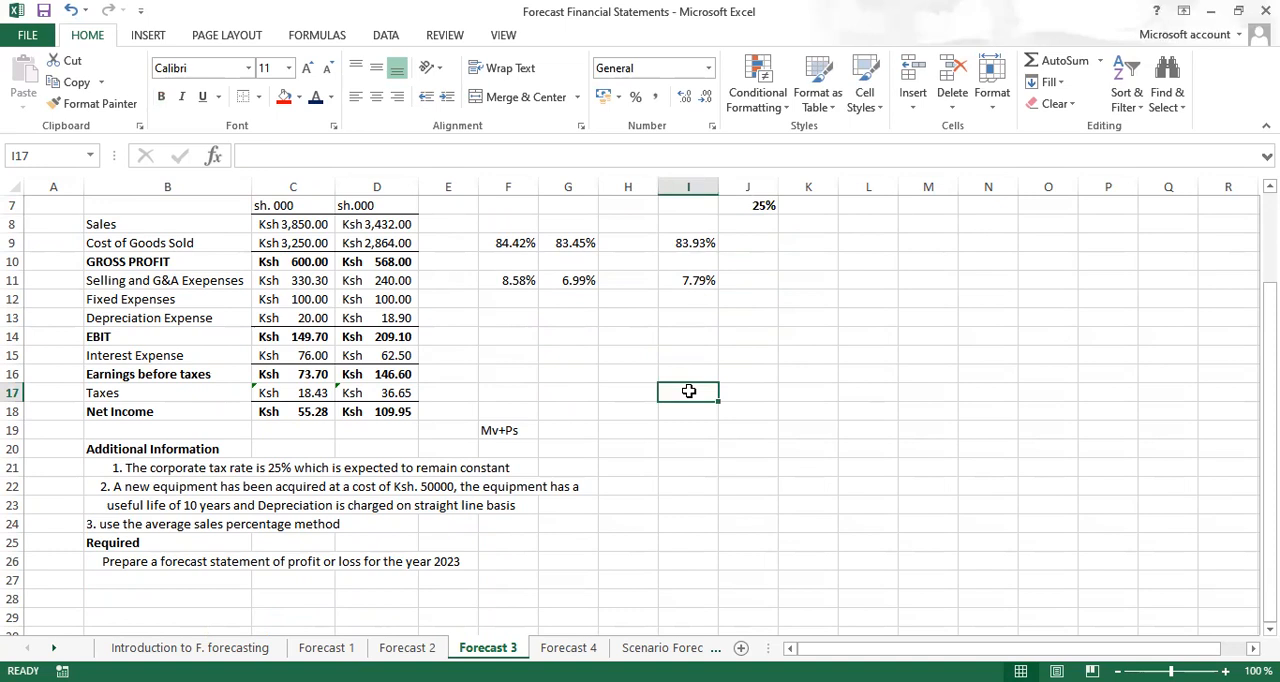
pyautogui.write('Proforma')
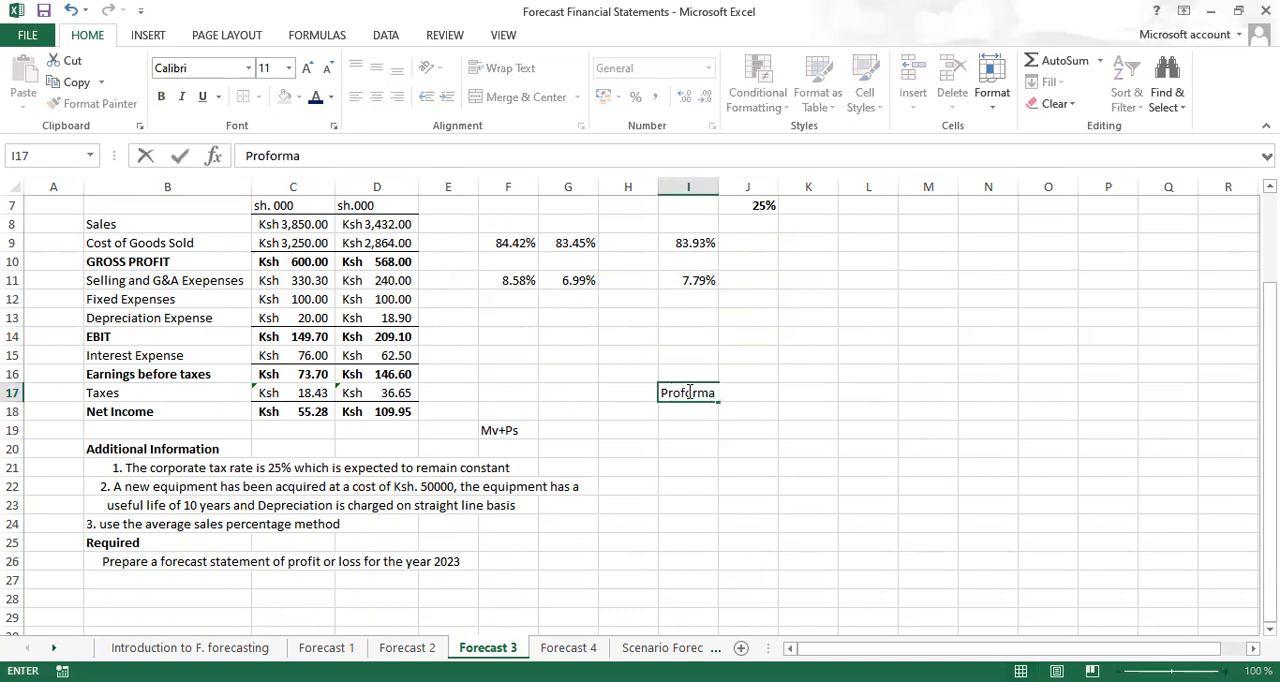
pyautogui.write('income sta')
pyautogui.hotkey('ctrl', 'Return')
pyautogui.moveTo(688, 392); pyautogui.dragTo(817, 394)
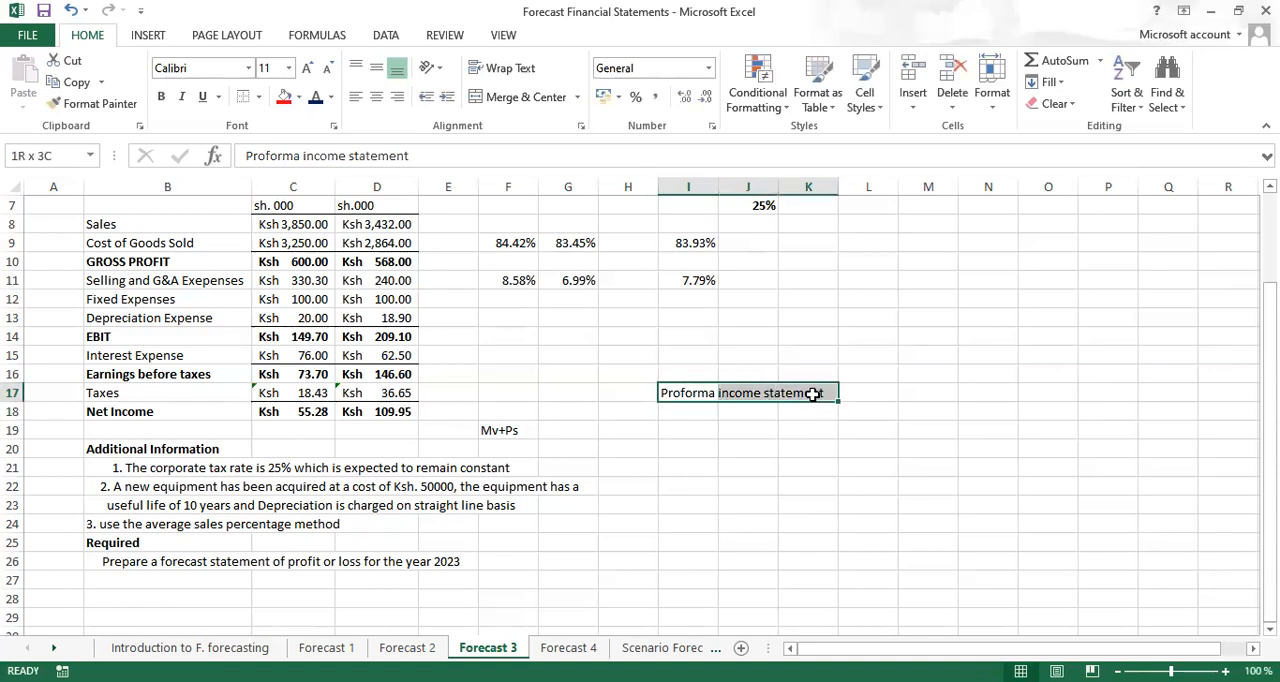
pyautogui.click(530, 100)
pyautogui.hotkey('ctrl', 'b')
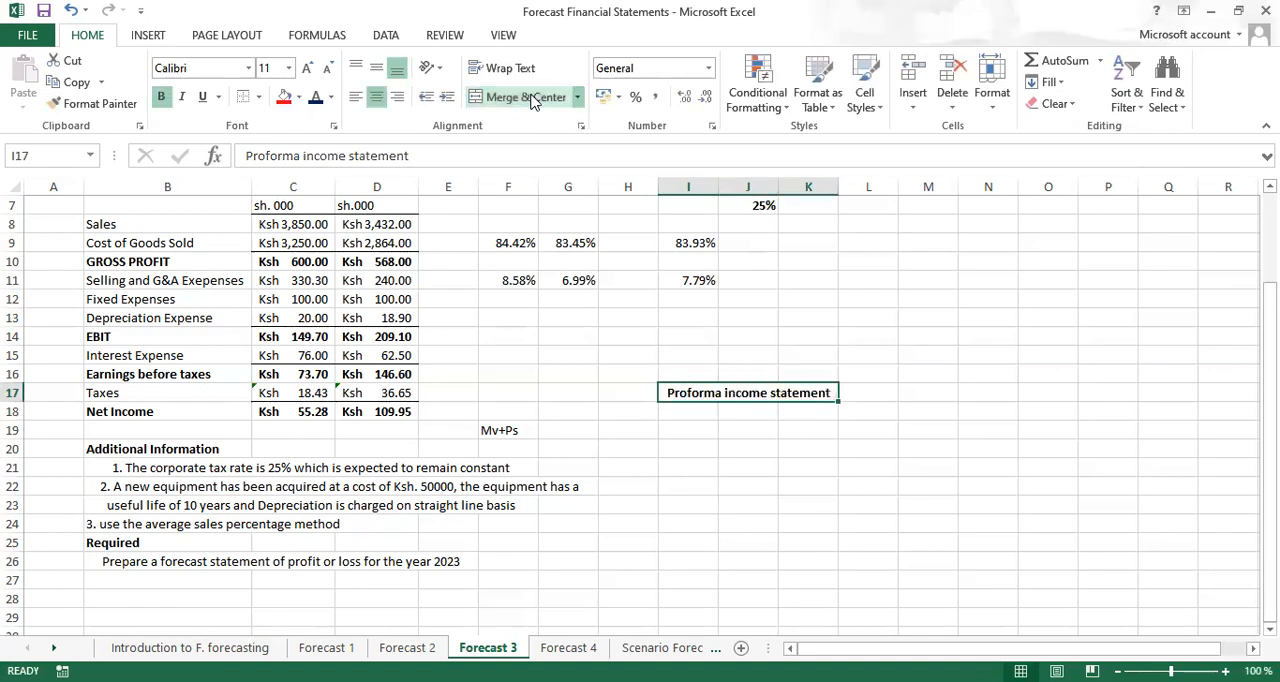
# Enter the bold year heading 2023 in L17, beside the proforma income statement title
pyautogui.click(859, 393)
pyautogui.write('202')
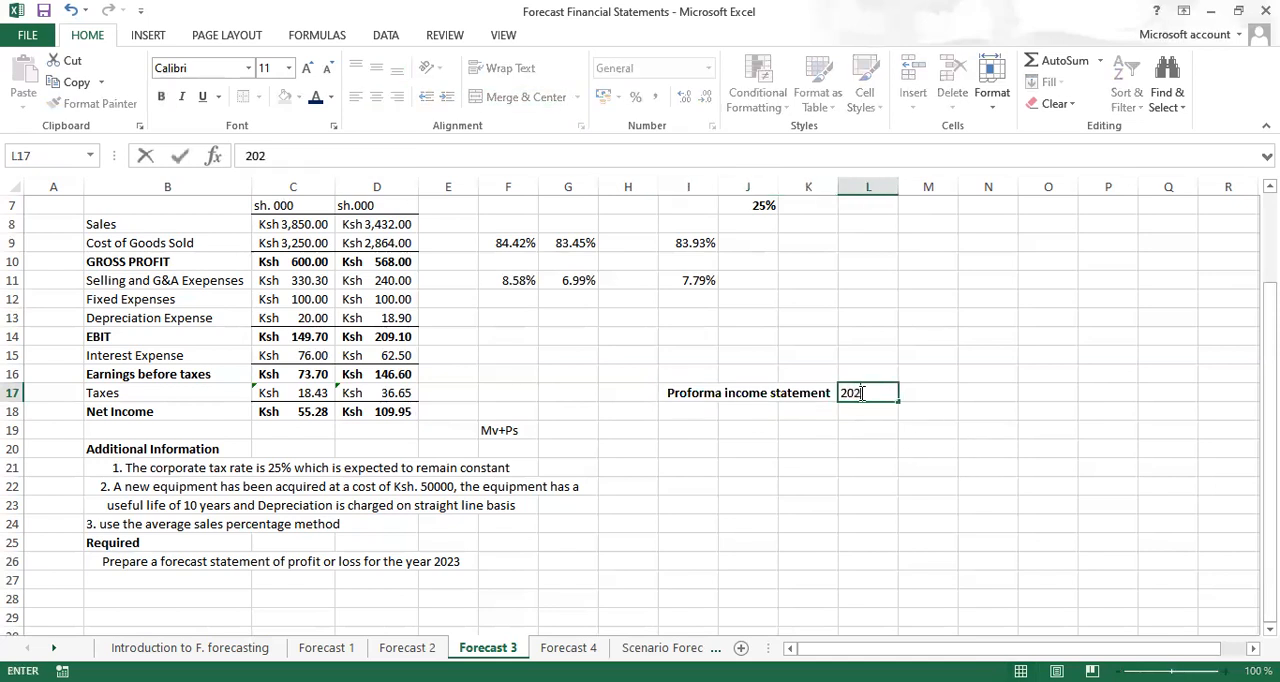
pyautogui.write('3')
pyautogui.hotkey('ctrl', 'Return')
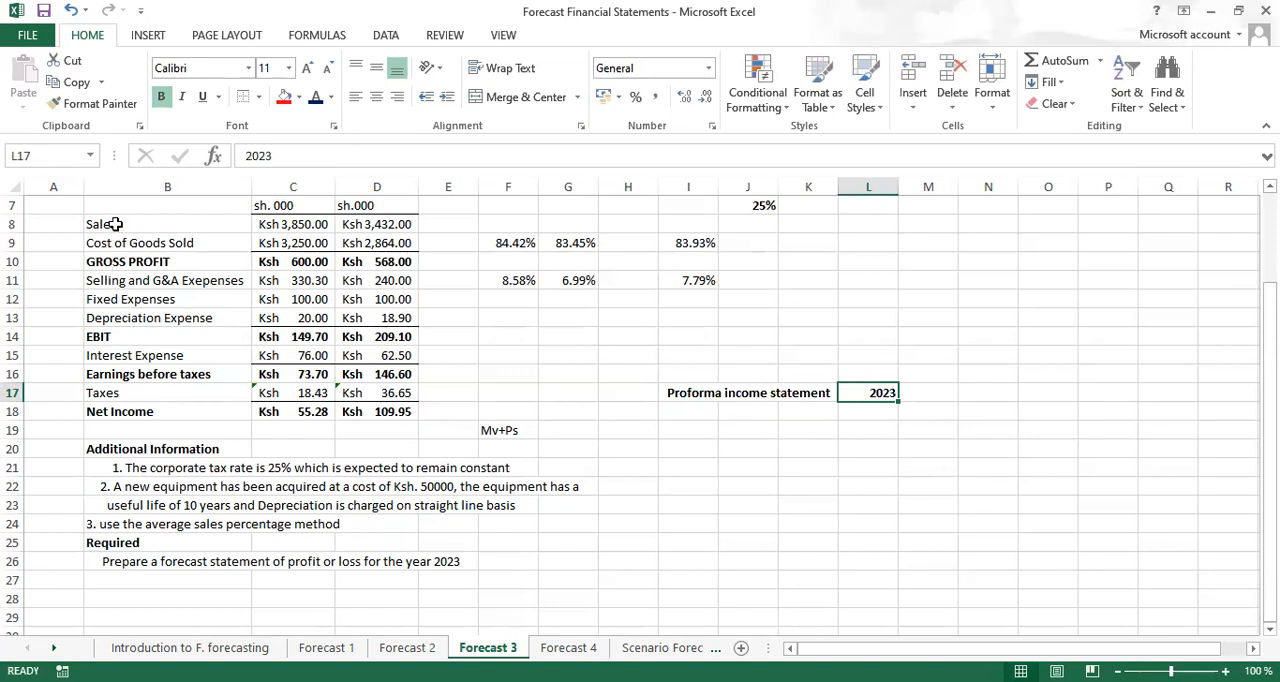
# Copy the line item labels from B8:B18 to K18:K28 and fit column K's width to them
pyautogui.moveTo(116, 224); pyautogui.dragTo(130, 403)
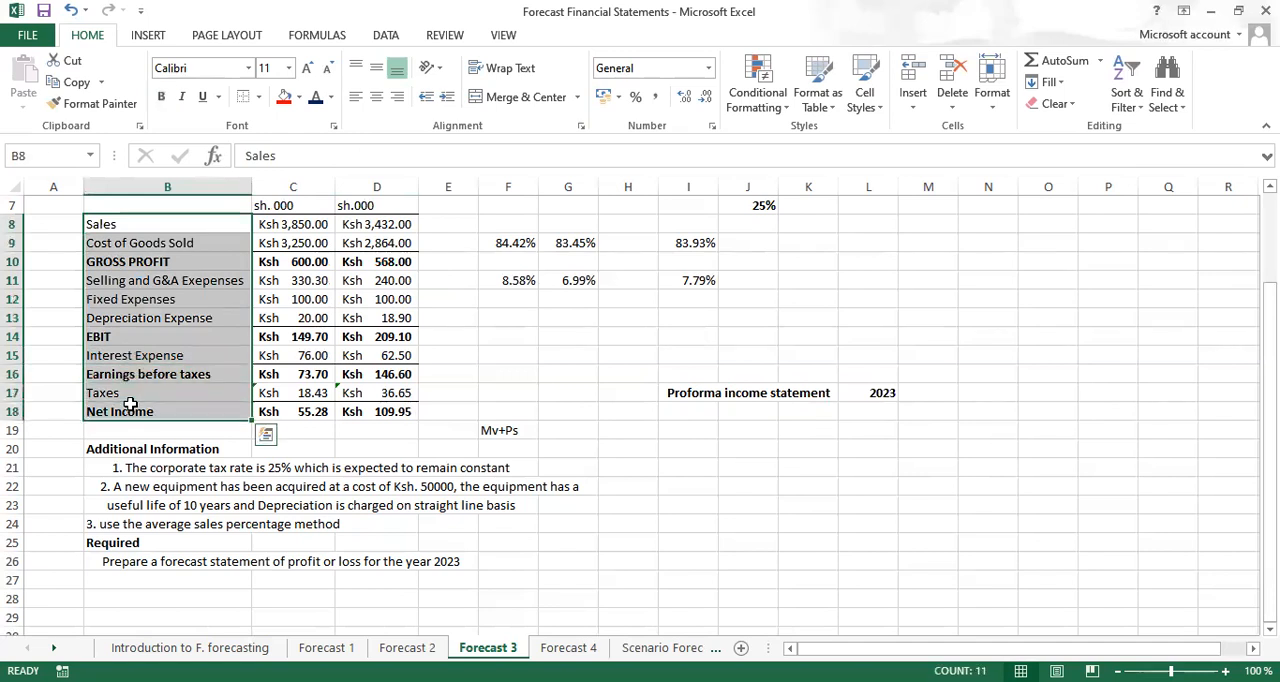
pyautogui.hotkey('ctrl', 'c')
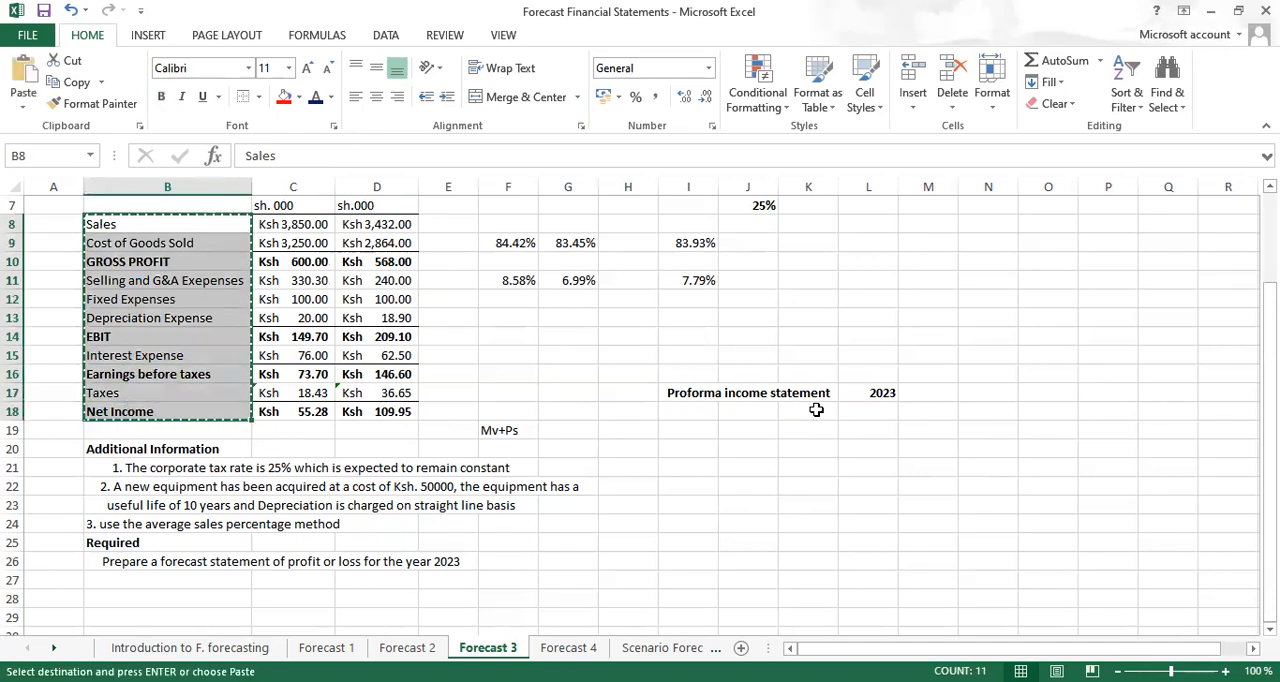
pyautogui.click(790, 411)
pyautogui.hotkey('ctrl', 'v')
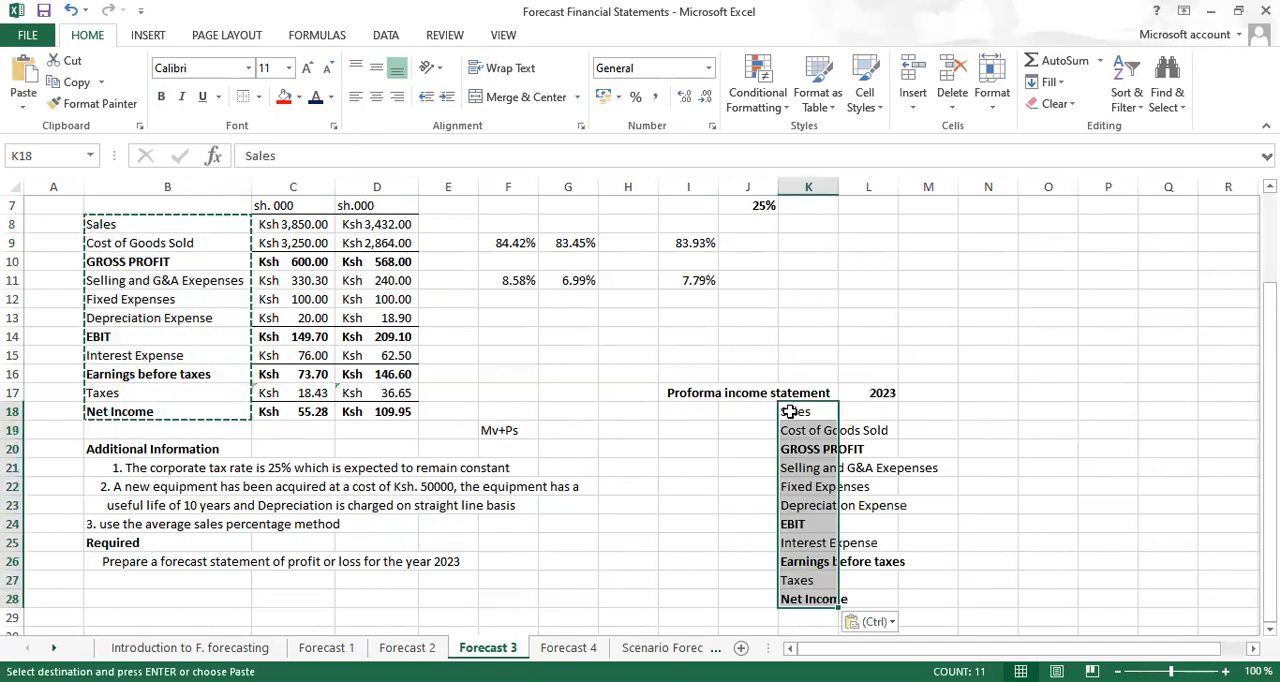
pyautogui.doubleClick(838, 187)
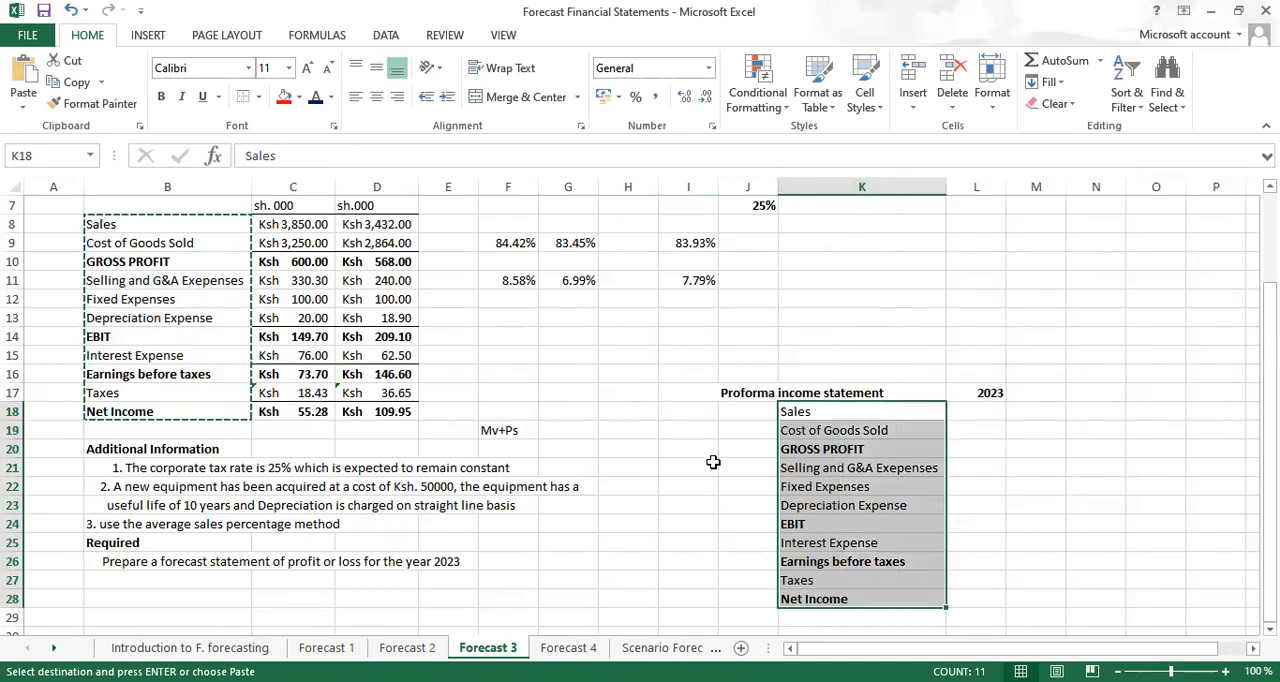
pyautogui.click(690, 511)
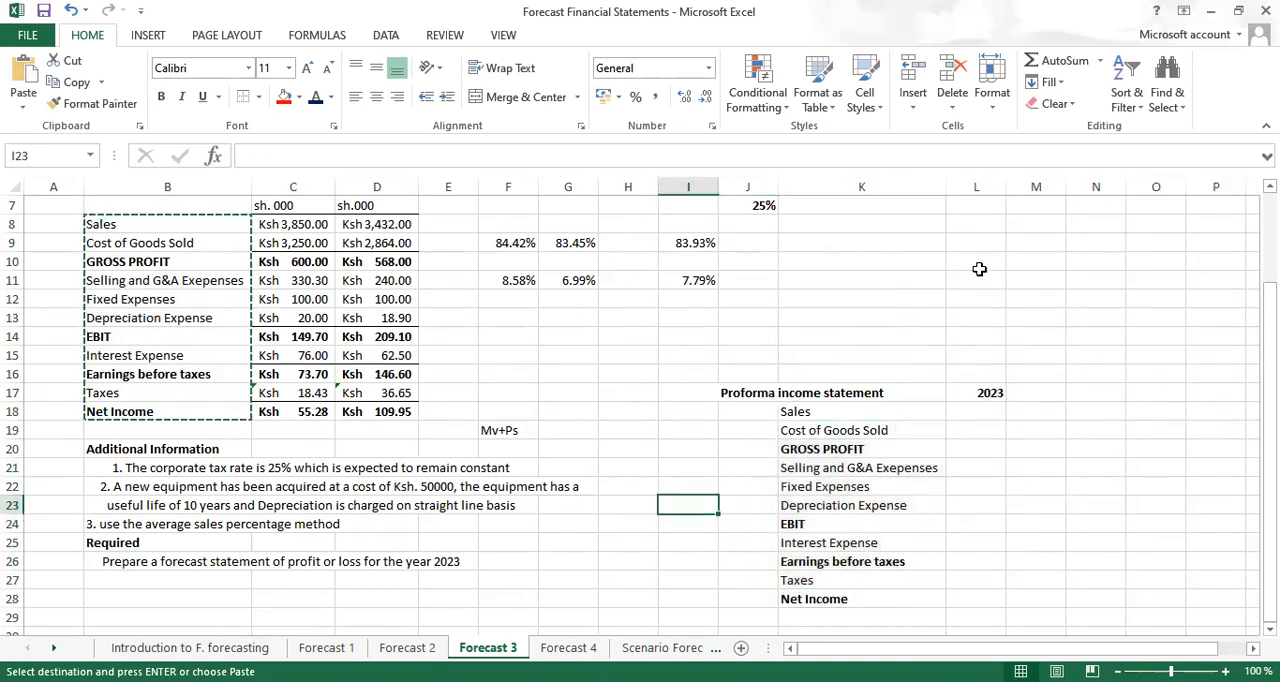
# Calculate the 2023 sales in L18 as the 2021 sales grown by 25%, using =C8*1.25
pyautogui.click(970, 411)
pyautogui.write('=')
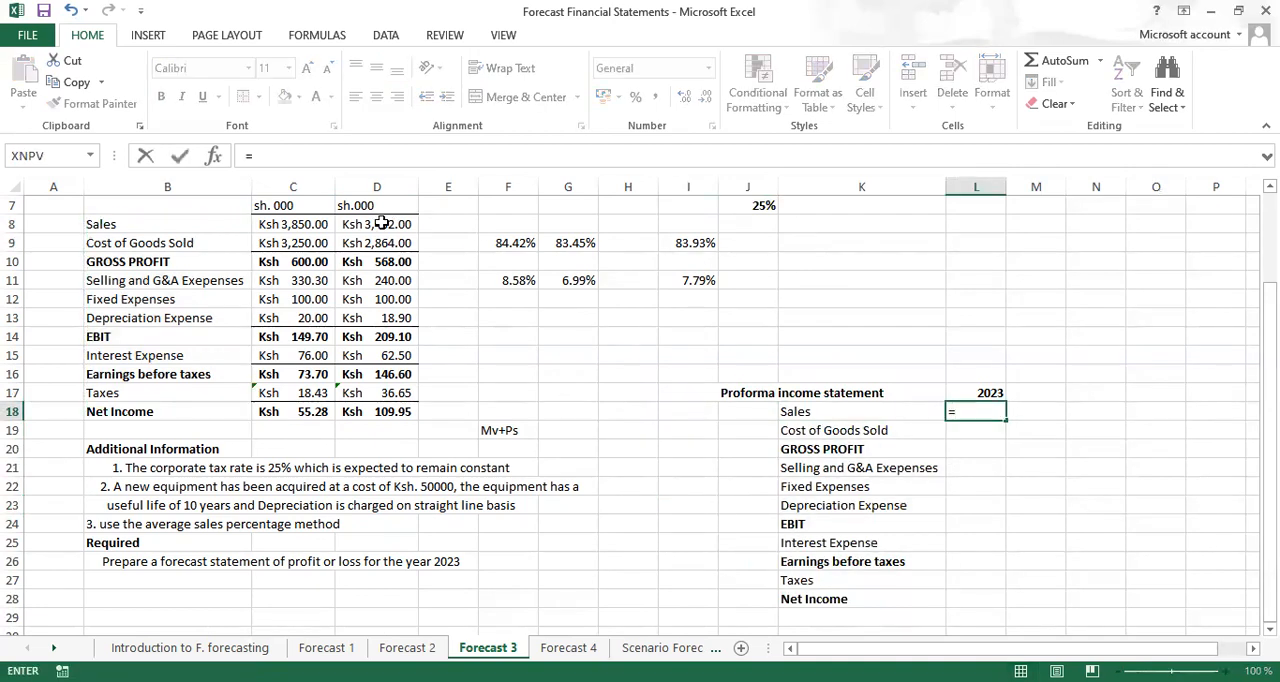
pyautogui.scroll(1, 640, 420)
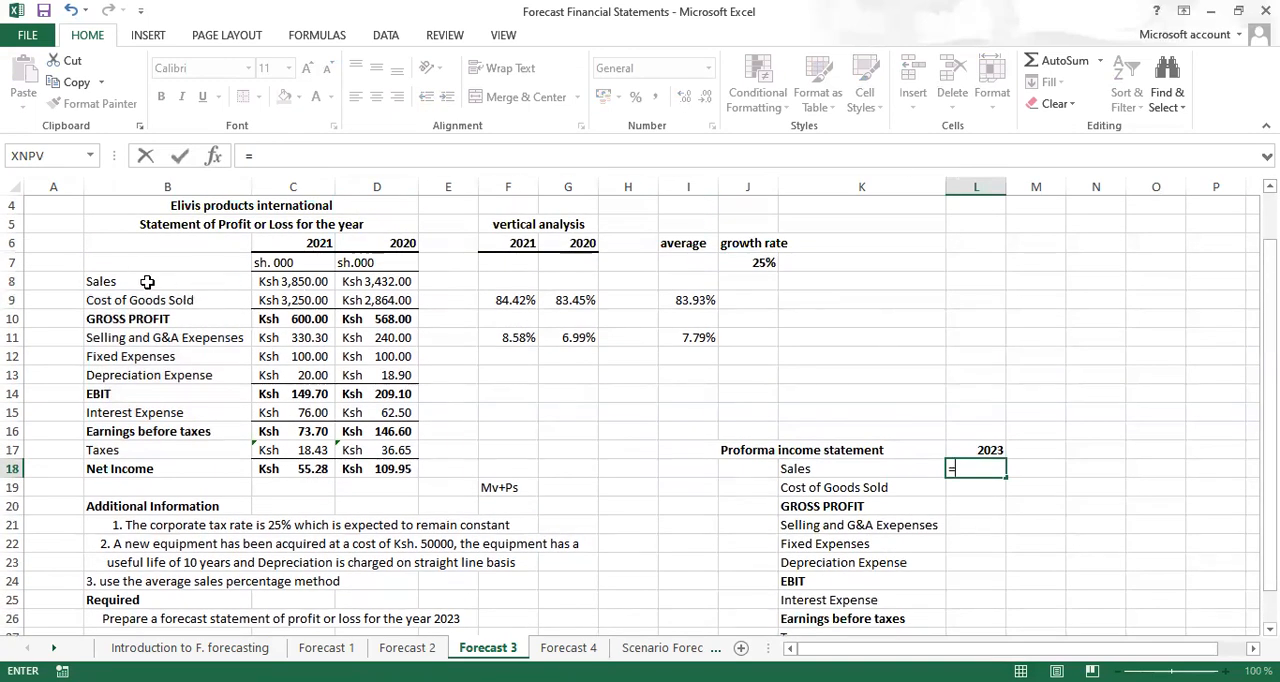
pyautogui.click(296, 283)
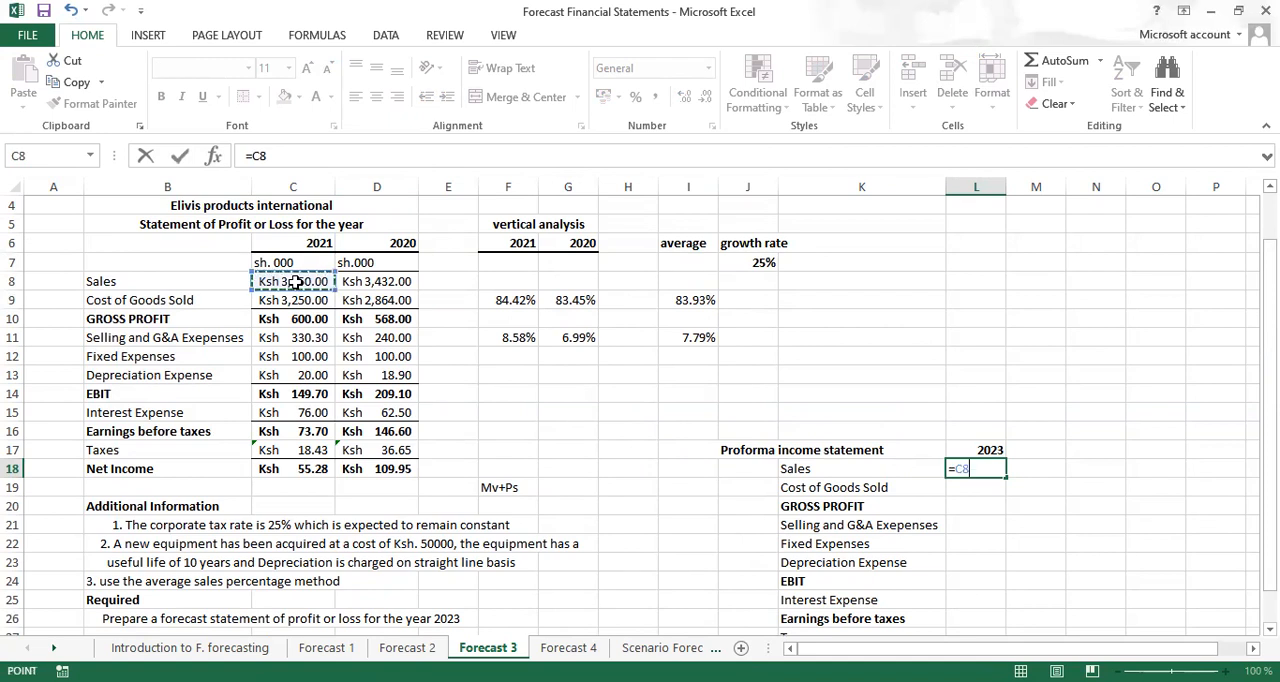
pyautogui.write('*')
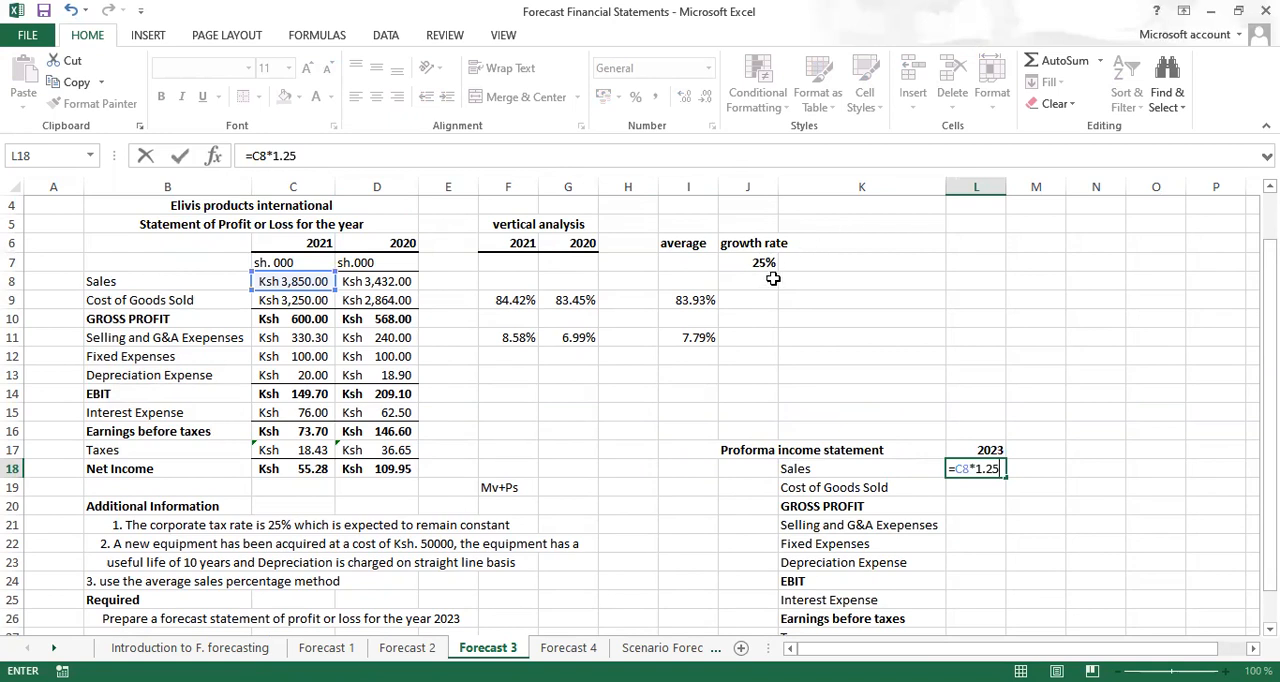
pyautogui.hotkey('ctrl', 'Return')
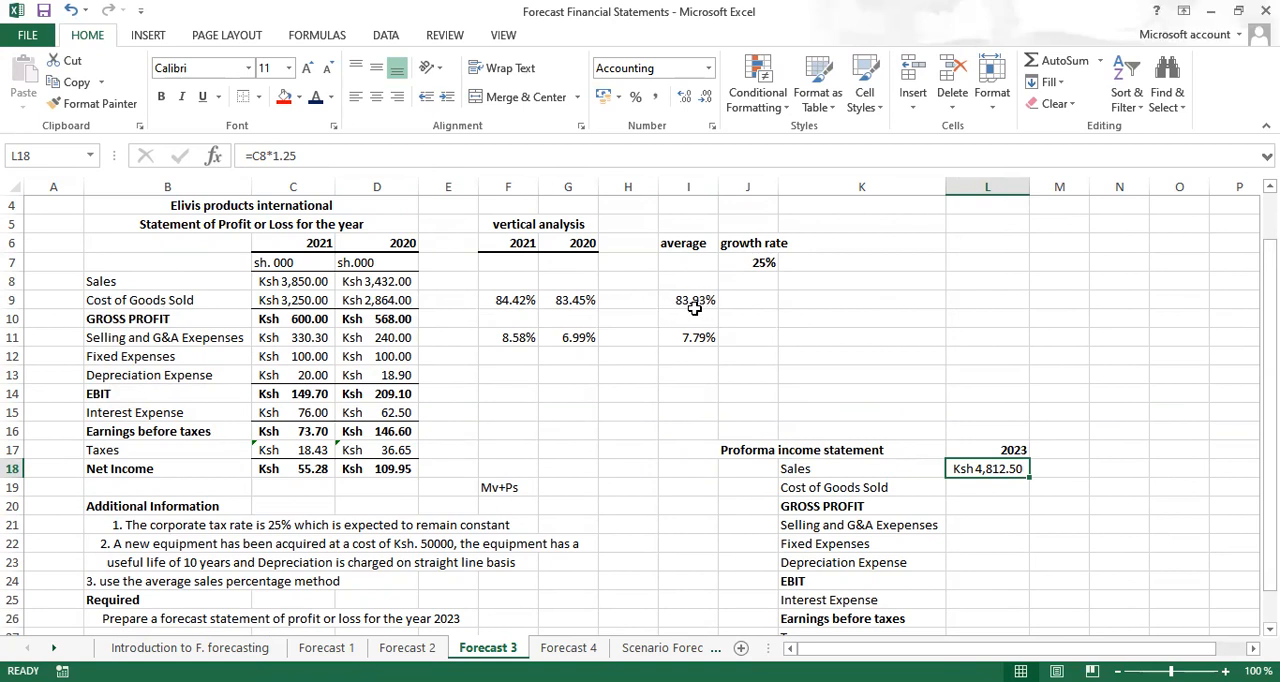
# Calculate the 2023 cost of goods sold in L19 as a negative average percentage of sales, using =-I9*L18
pyautogui.click(968, 490)
pyautogui.write('-')
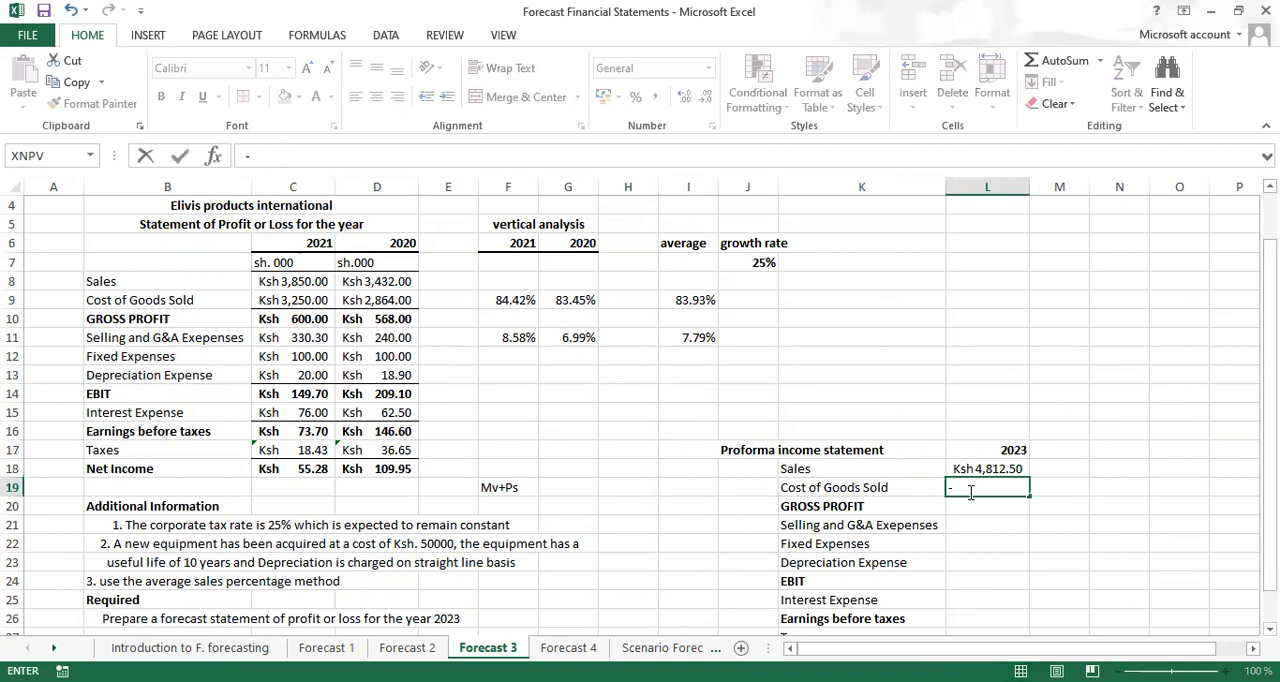
pyautogui.click(697, 308)
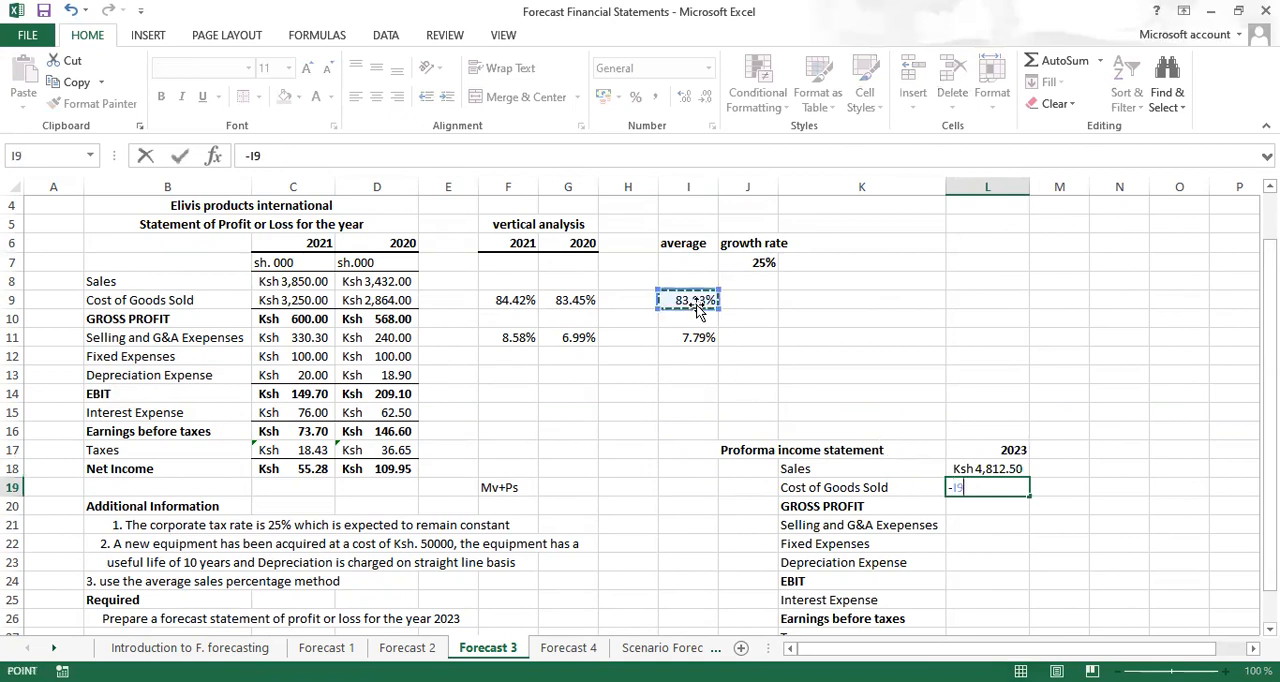
pyautogui.write('*')
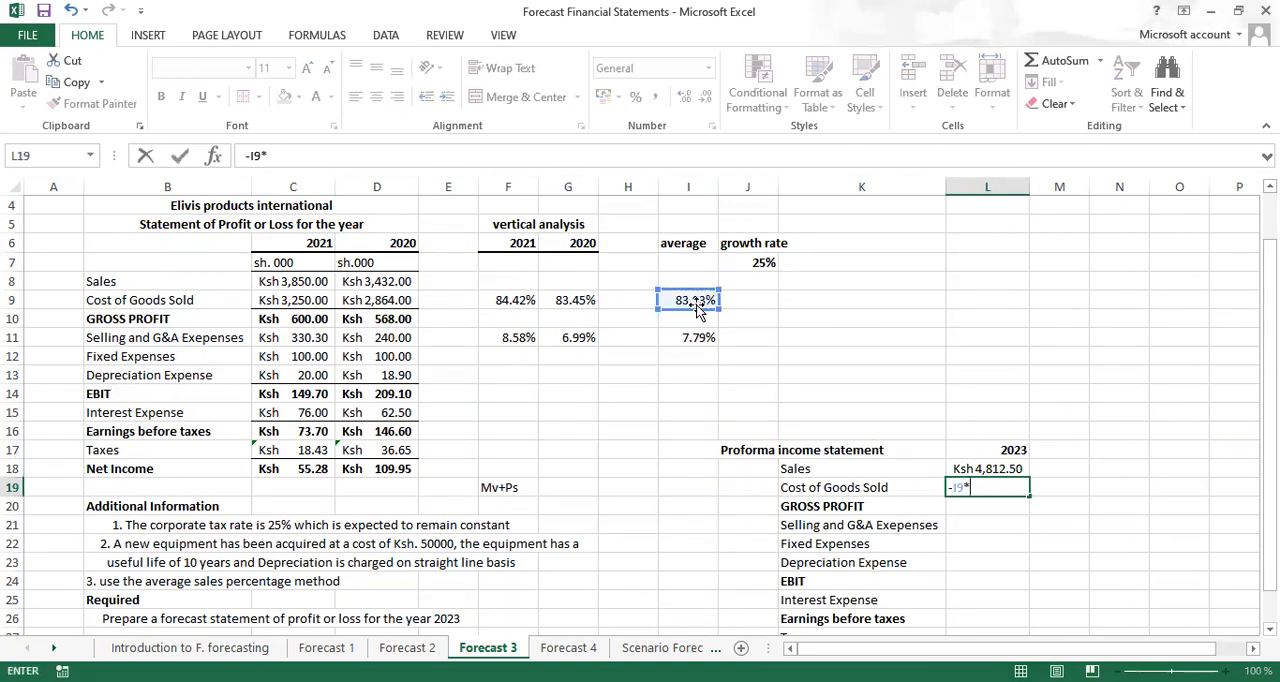
pyautogui.click(987, 468)
pyautogui.hotkey('ctrl', 'Return')
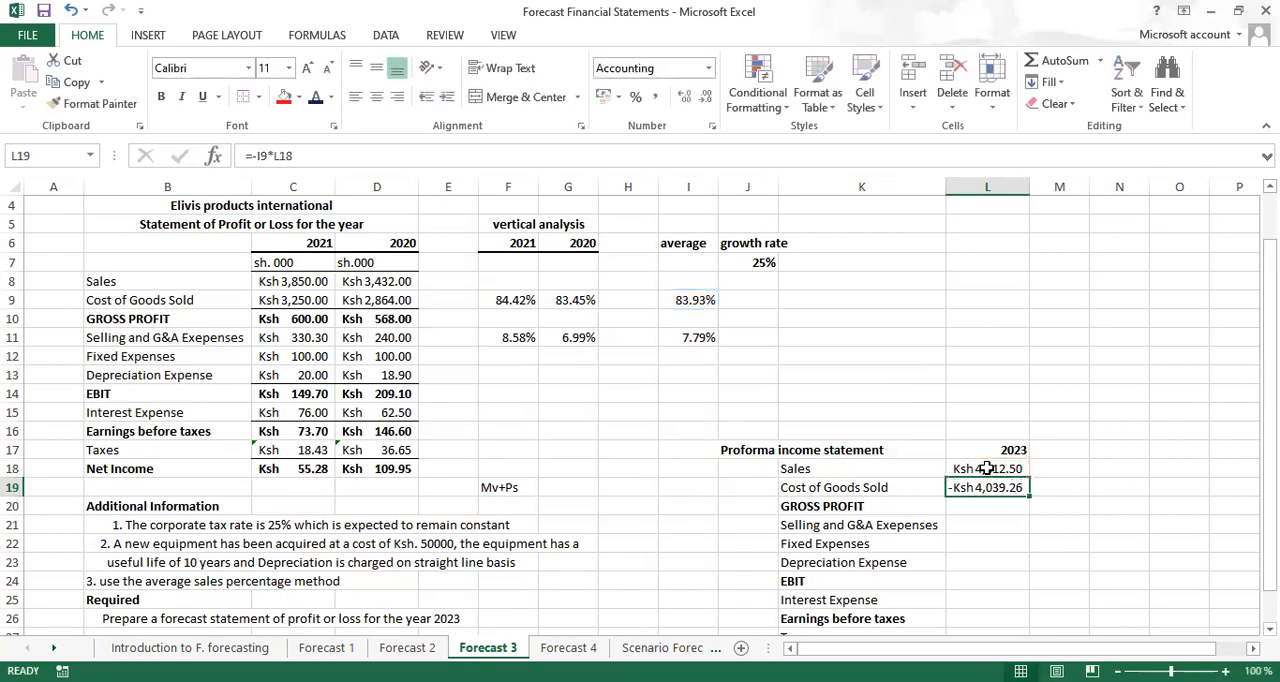
# Calculate the 2023 gross profit in L20 with =SUM(L18:L19), leaving the year heading out of the range
pyautogui.click(992, 507)
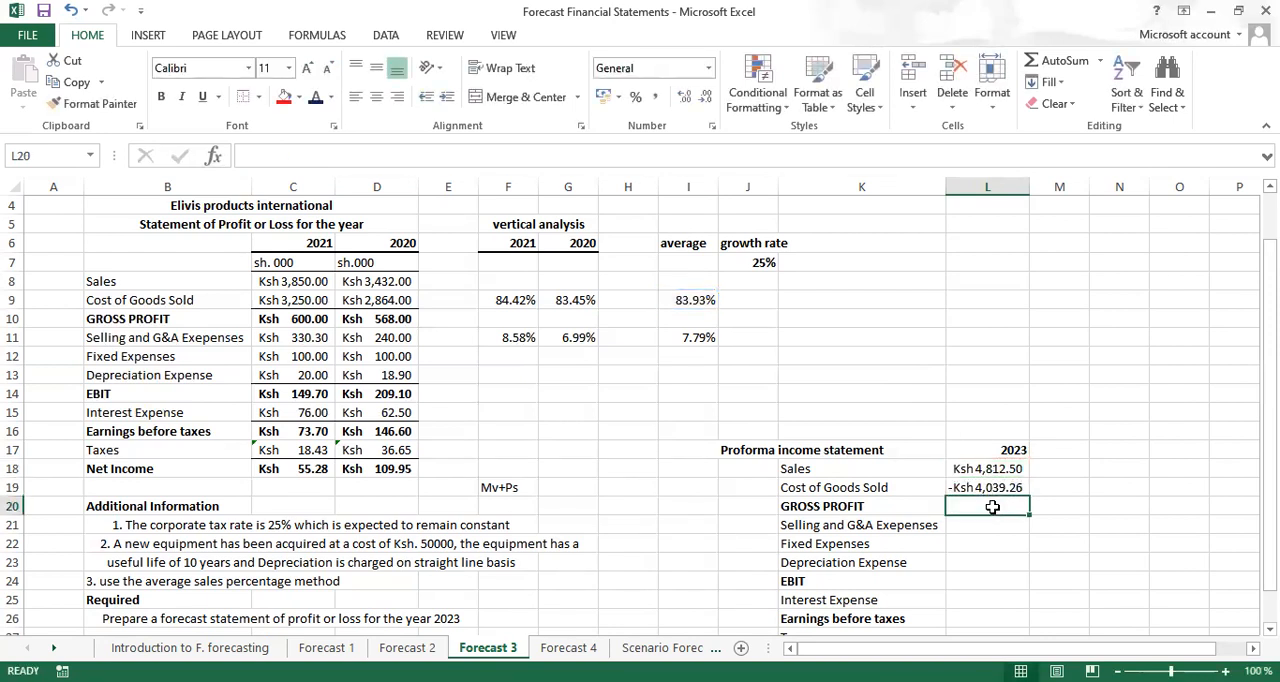
pyautogui.hotkey('alt', '=')
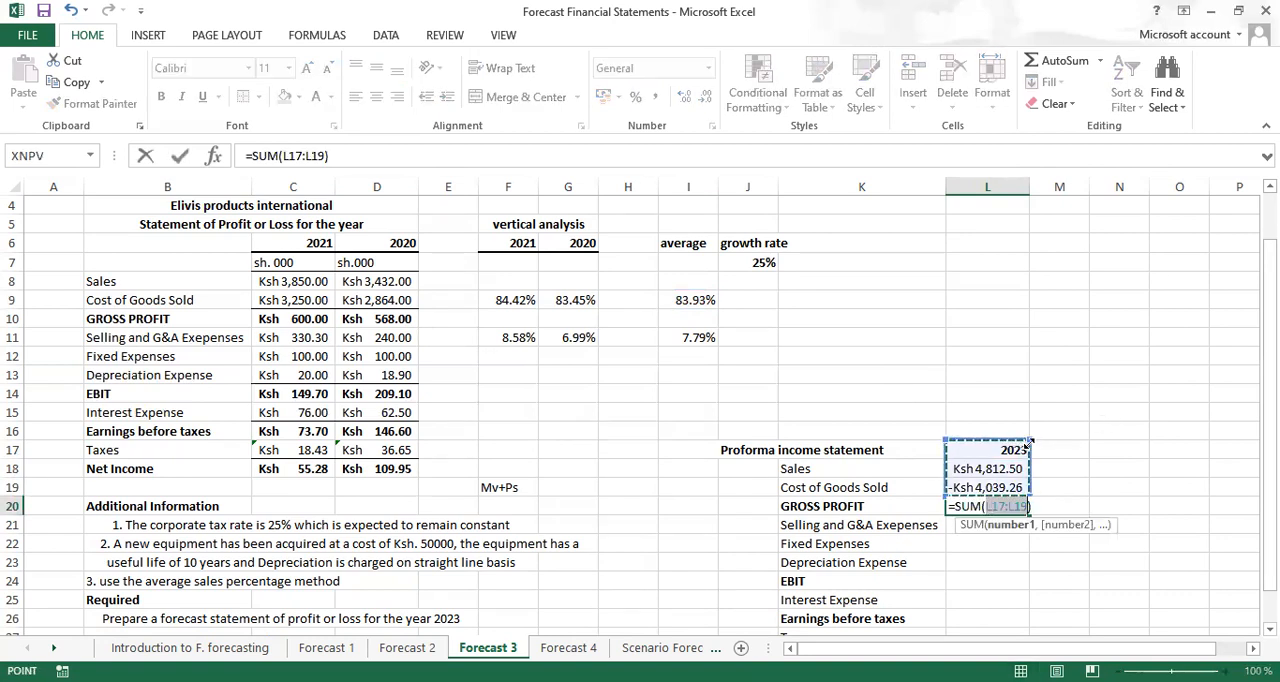
pyautogui.moveTo(1029, 440); pyautogui.dragTo(1027, 457)
pyautogui.hotkey('ctrl', 'Return')
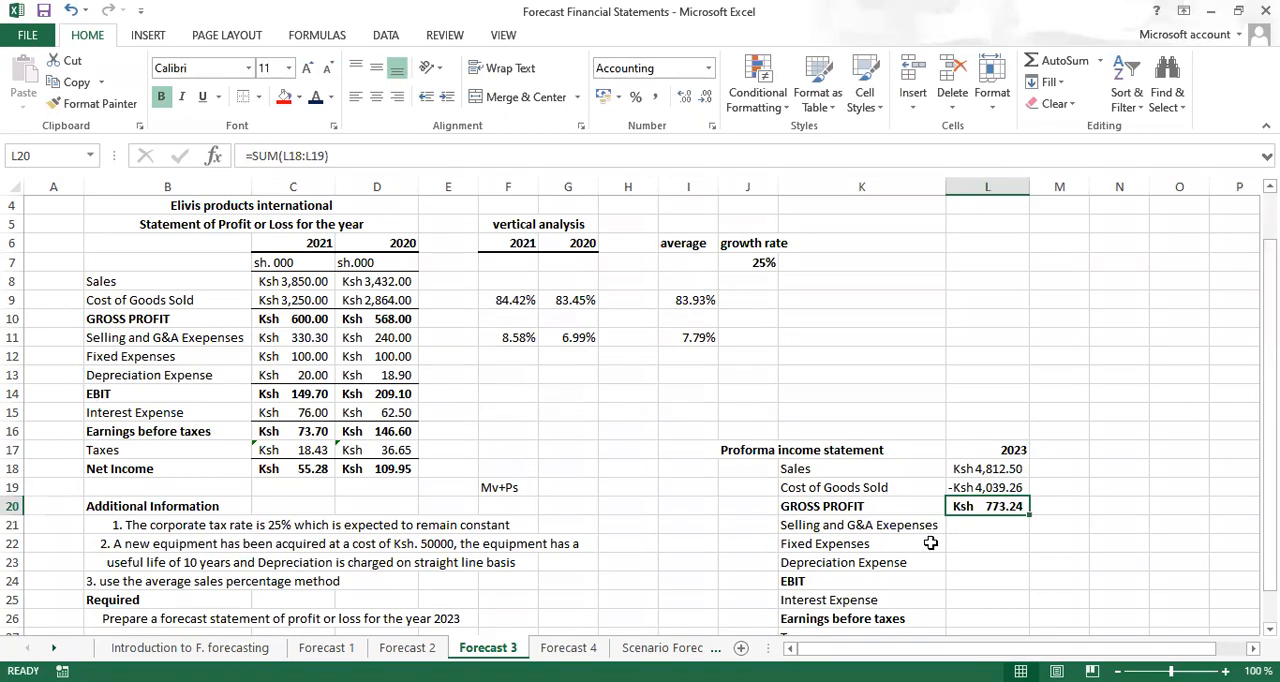
# Calculate the 2023 selling and G&A expenses in L21 as a negative average percentage of sales, using =-I11*L18
pyautogui.click(980, 525)
pyautogui.write('=')
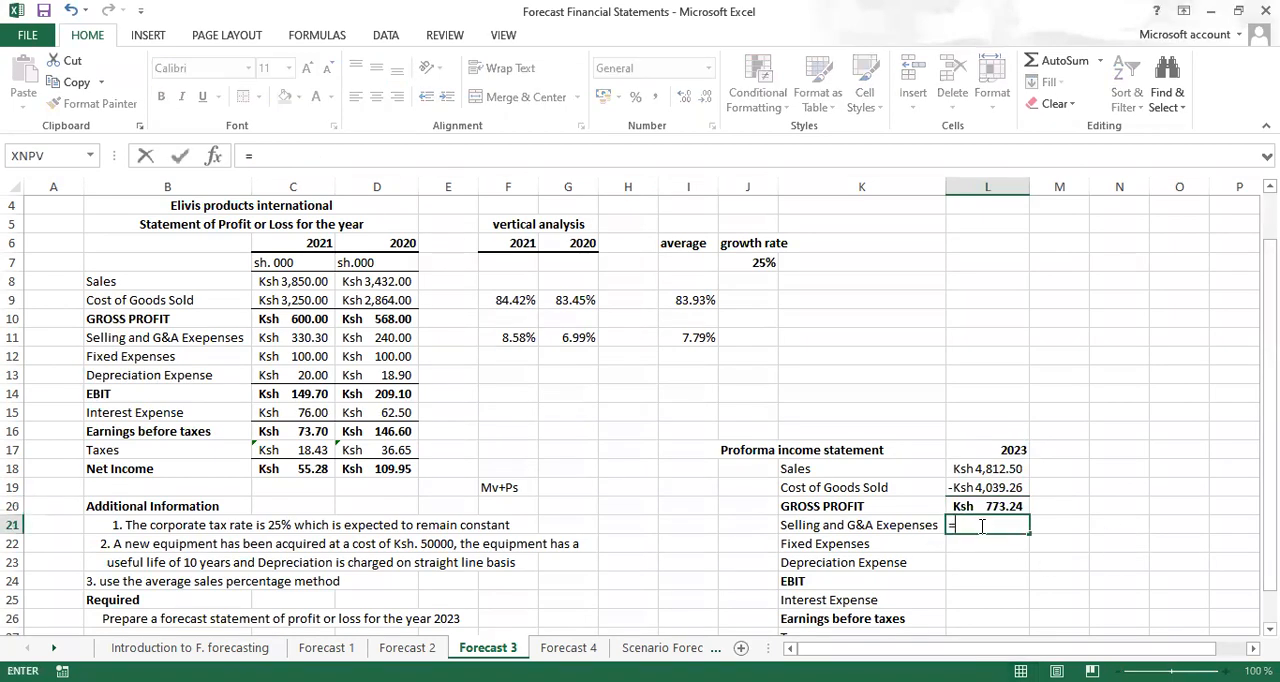
pyautogui.write('-')
pyautogui.click(707, 339)
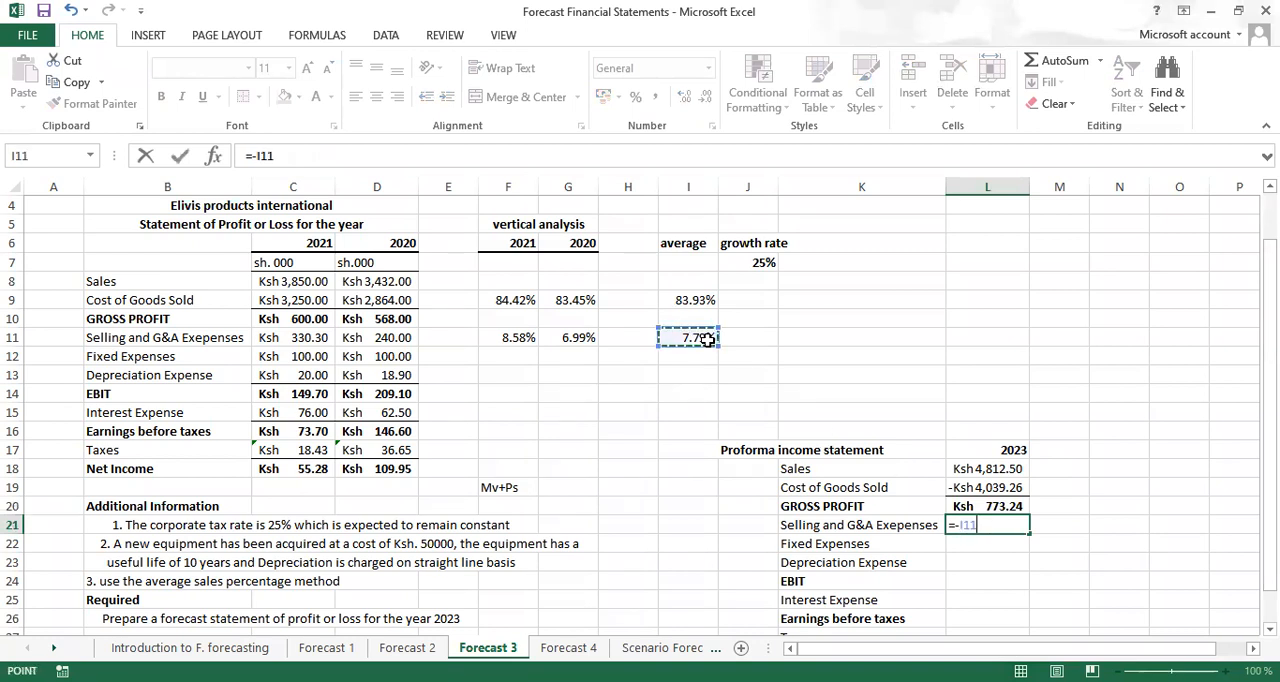
pyautogui.write('*')
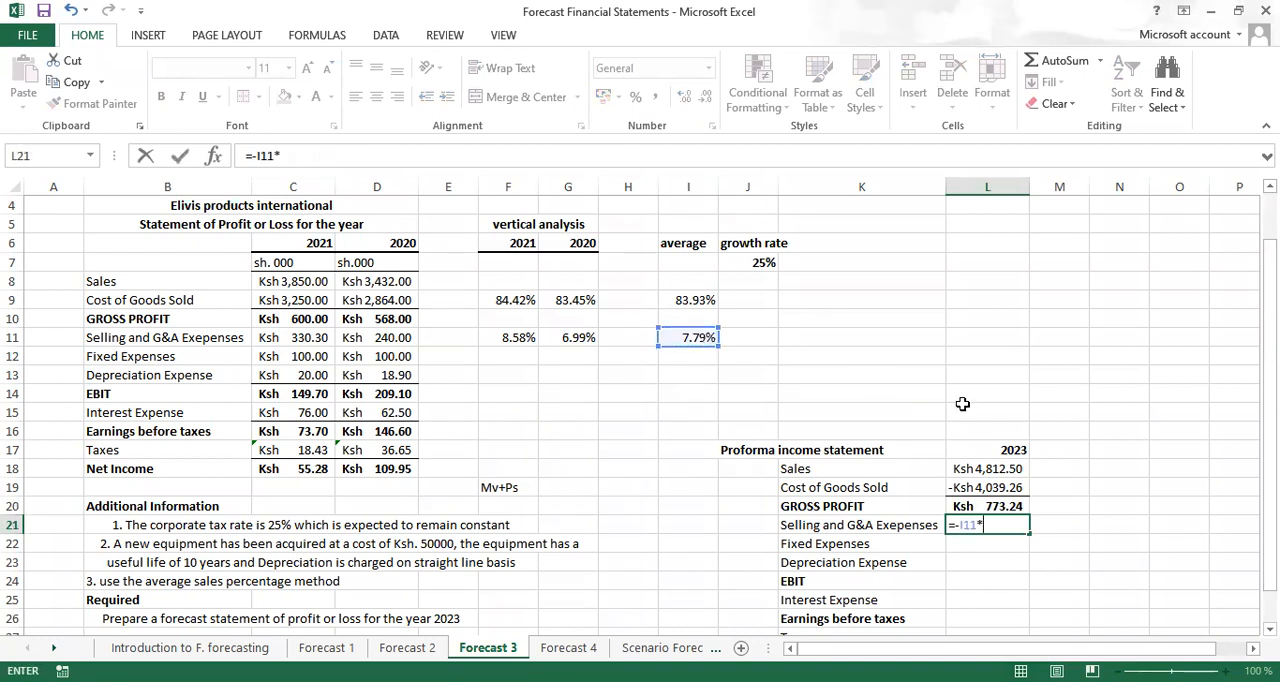
pyautogui.click(996, 466)
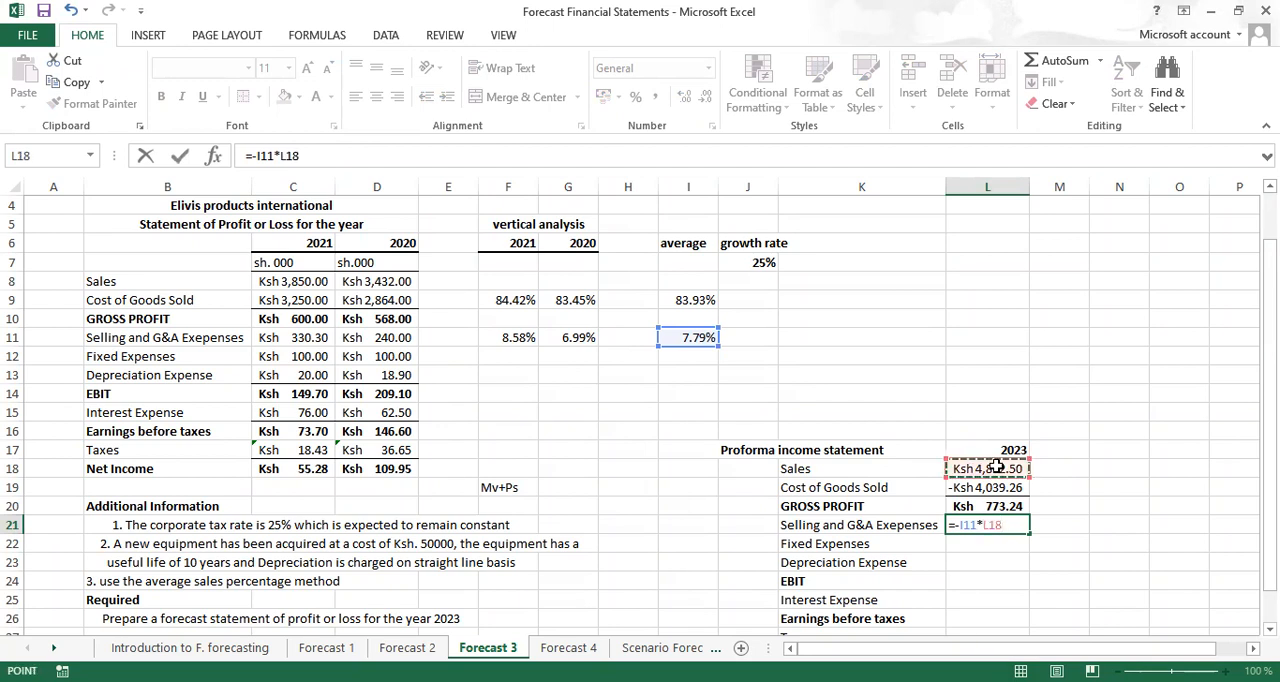
pyautogui.hotkey('ctrl', 'Return')
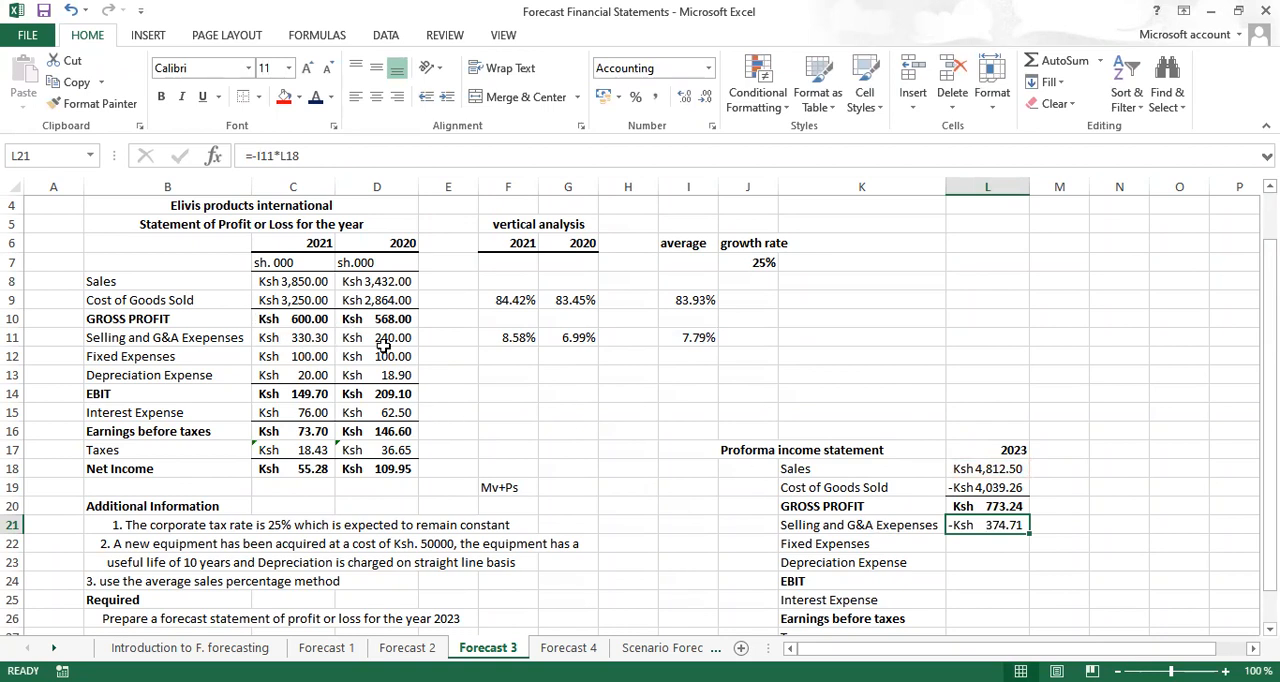
# Enter the 2023 fixed expenses in L22 as -100
pyautogui.click(983, 544)
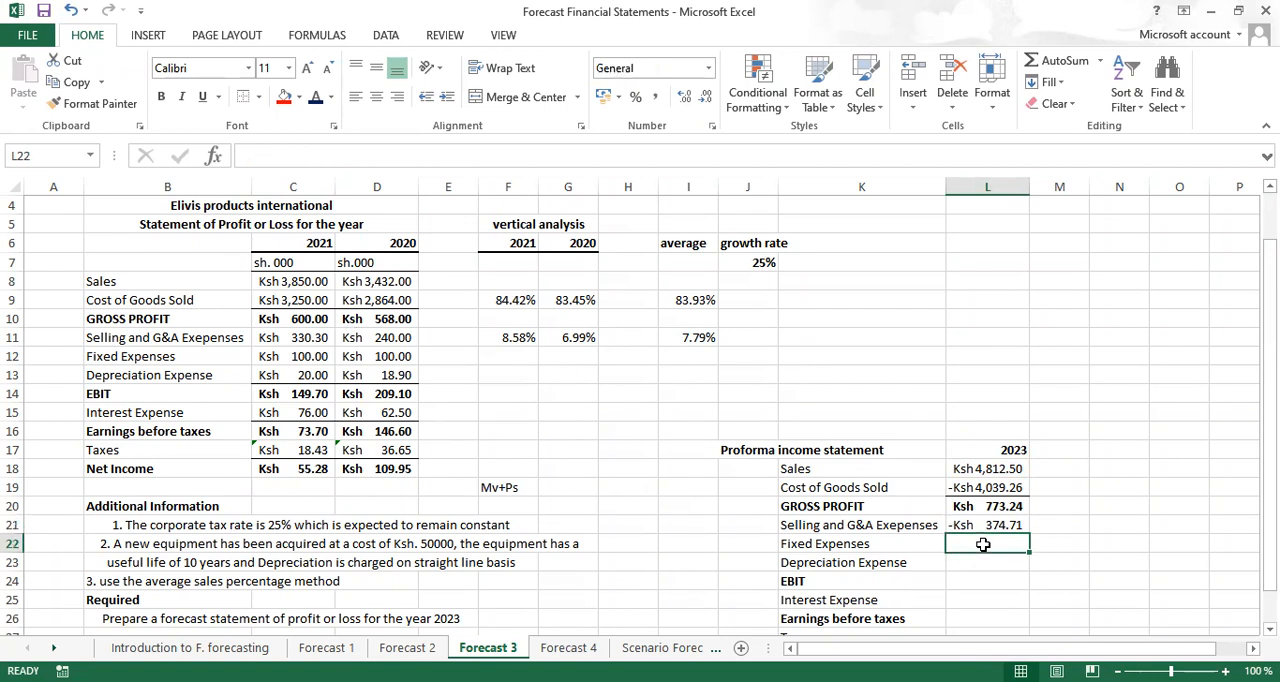
pyautogui.write('-')
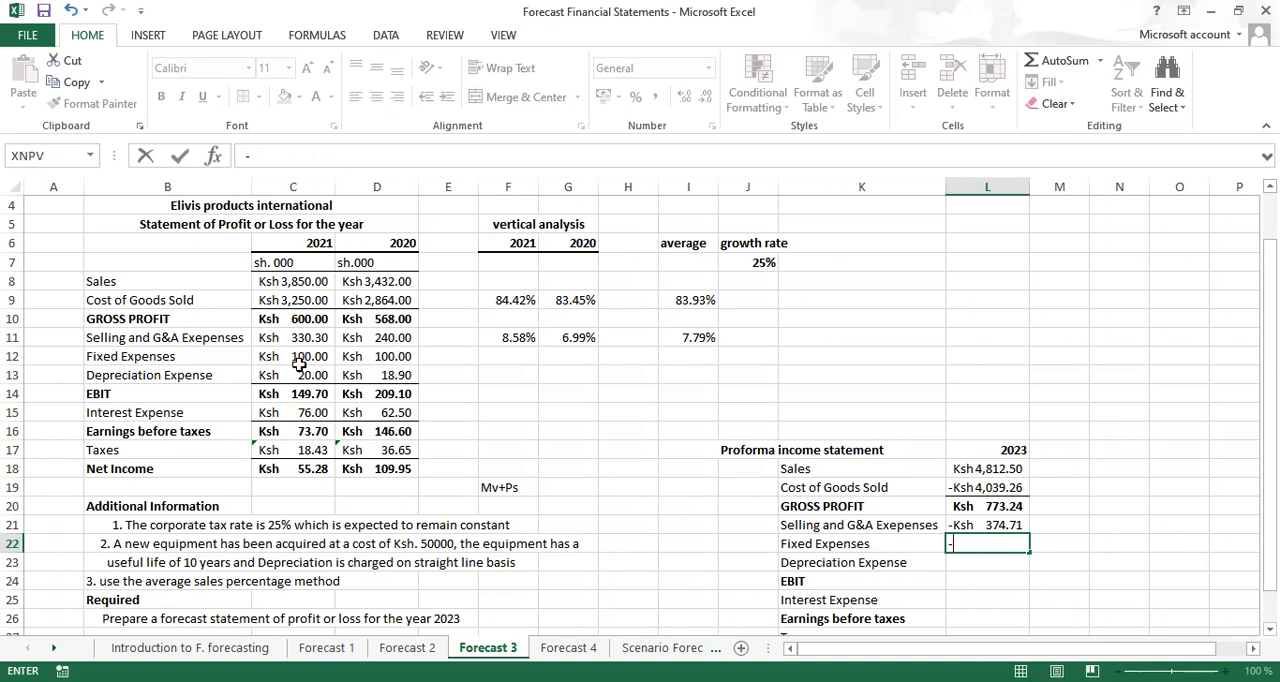
pyautogui.write('100')
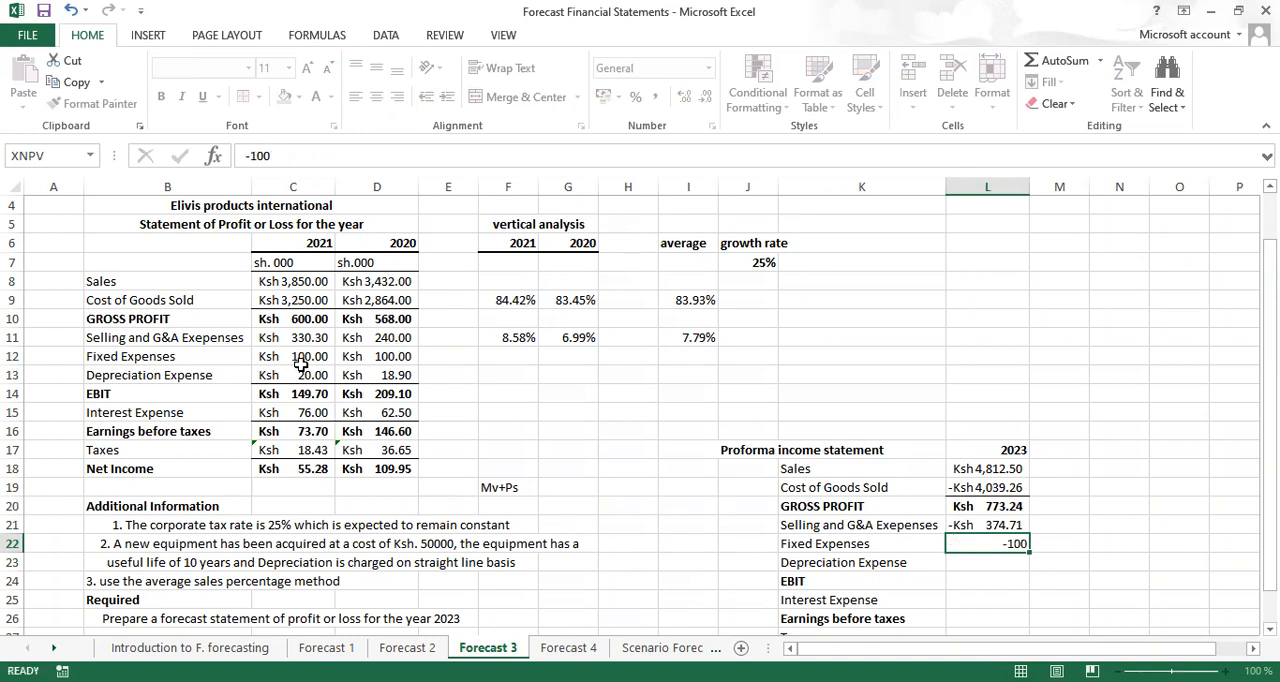
pyautogui.press('Return')
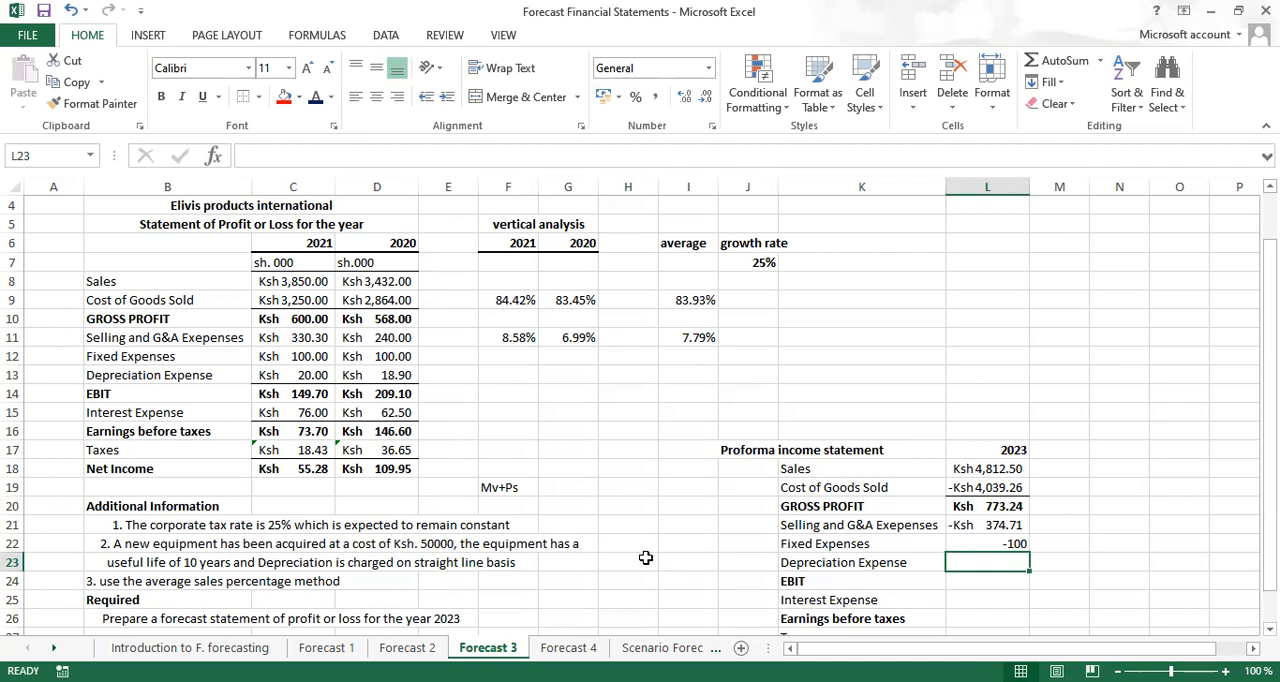
# Calculate the new equipment's annual straight-line depreciation in I22 with the formula =50/10
pyautogui.click(683, 544)
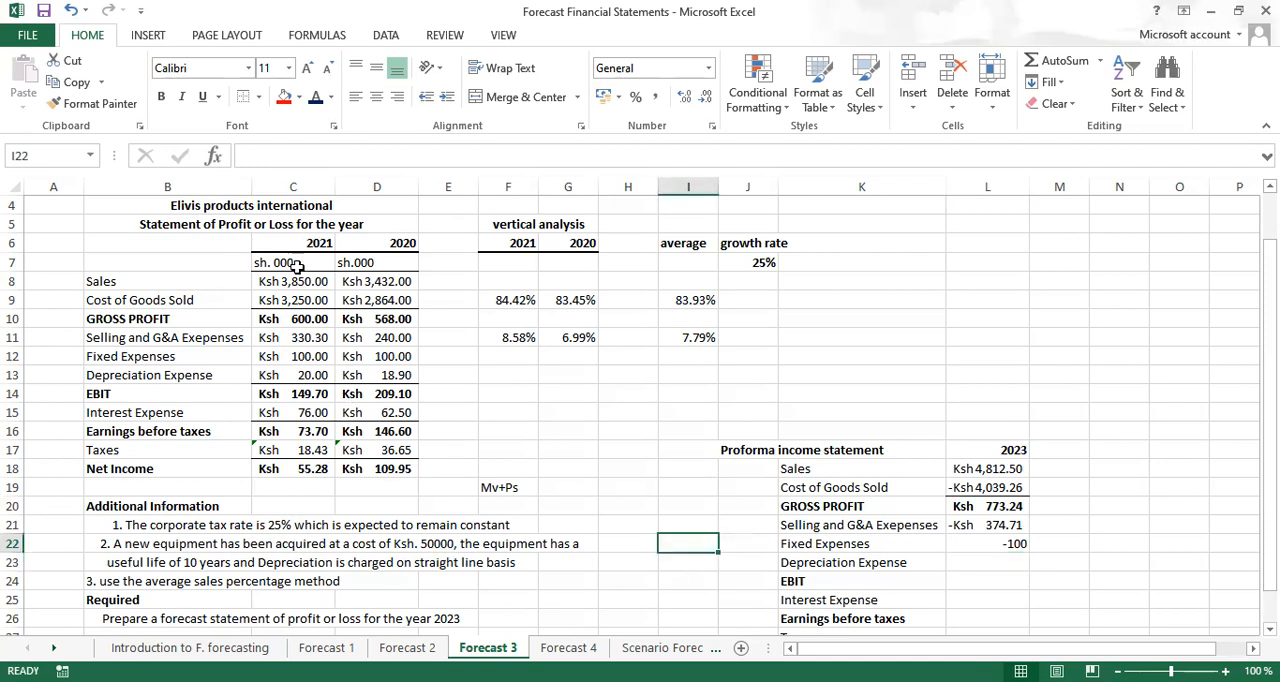
pyautogui.write('50/10')
pyautogui.hotkey('ctrl', 'Return')
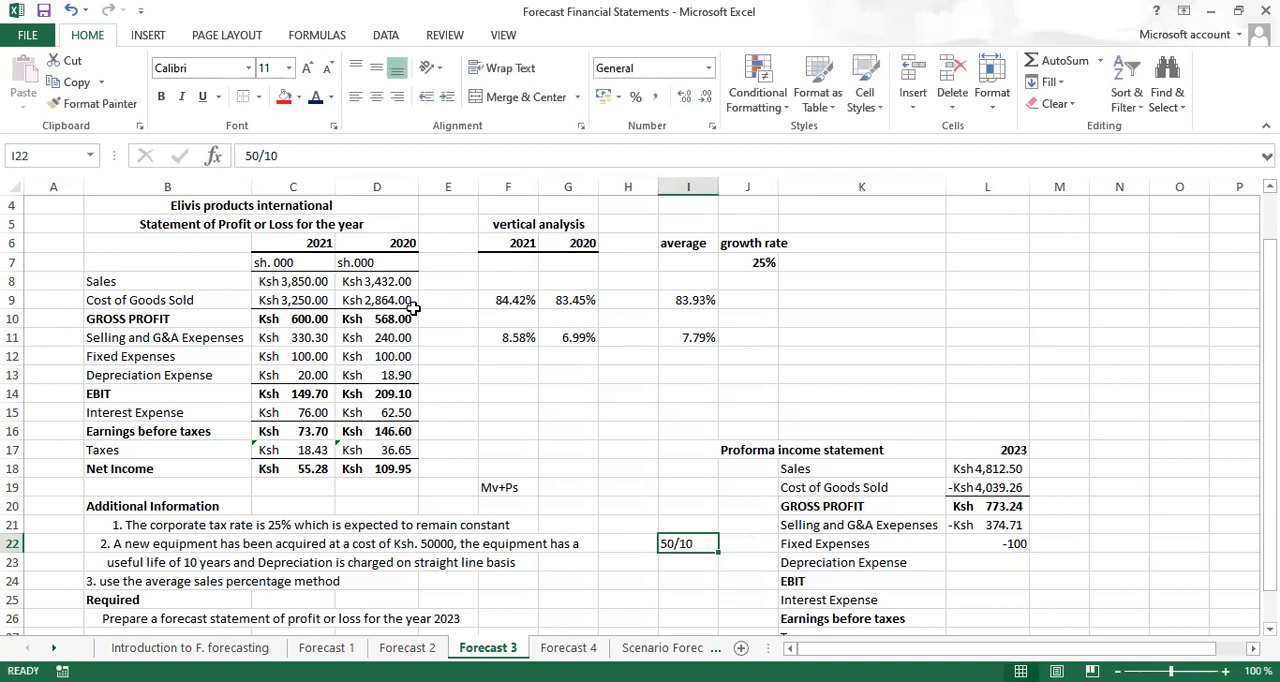
pyautogui.doubleClick(666, 544)
pyautogui.write('=')
pyautogui.hotkey('ctrl', 'Return')
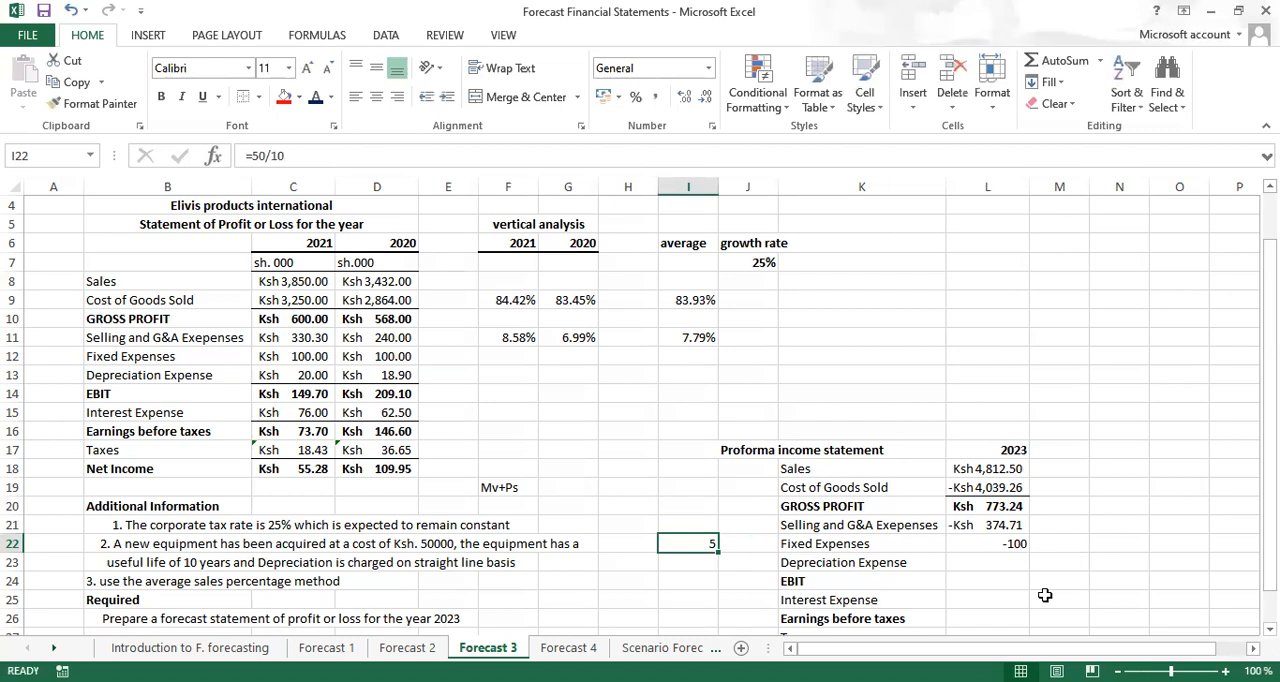
# Calculate the 2023 depreciation expense in L23 by adding the new equipment's depreciation to the 2021 figure, using =C13+I22
pyautogui.click(977, 563)
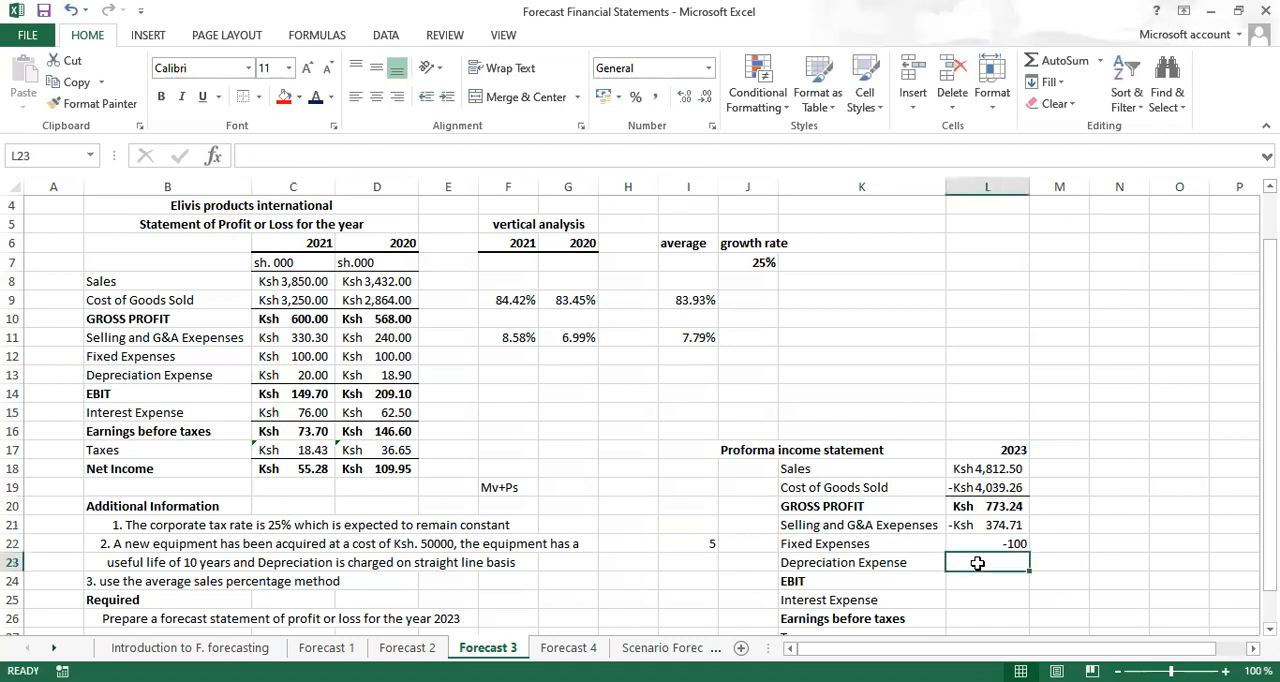
pyautogui.write('=')
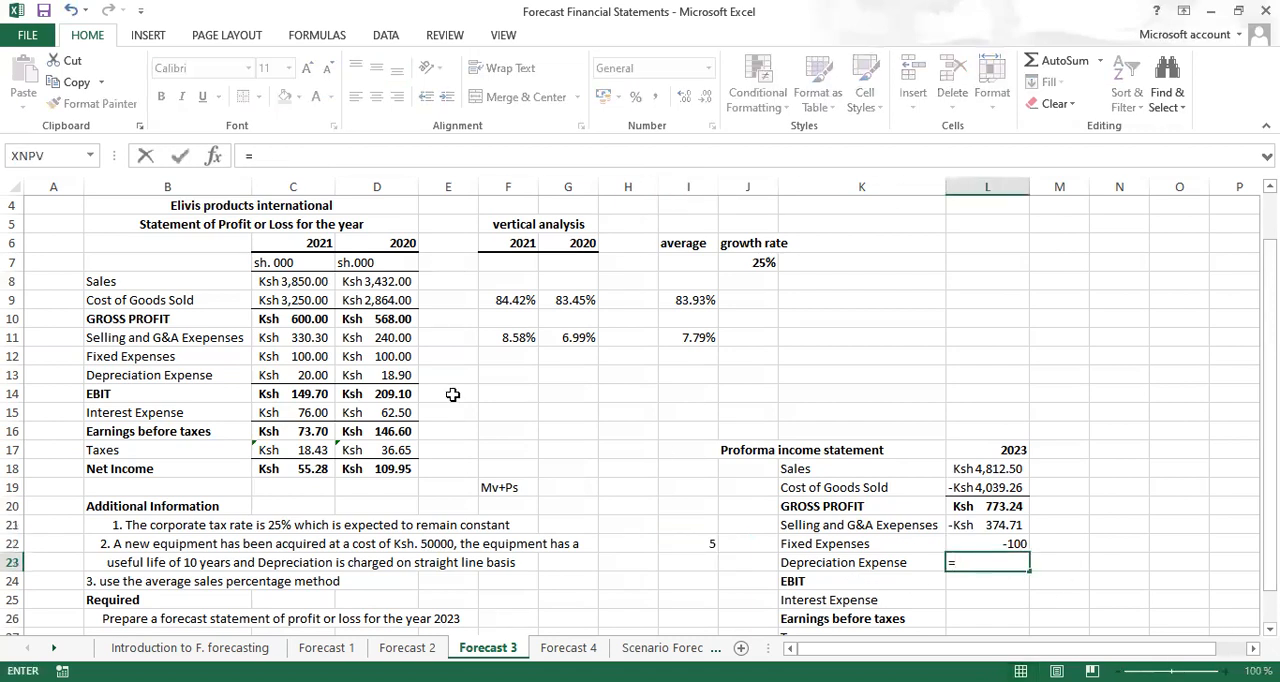
pyautogui.click(312, 372)
pyautogui.write('+')
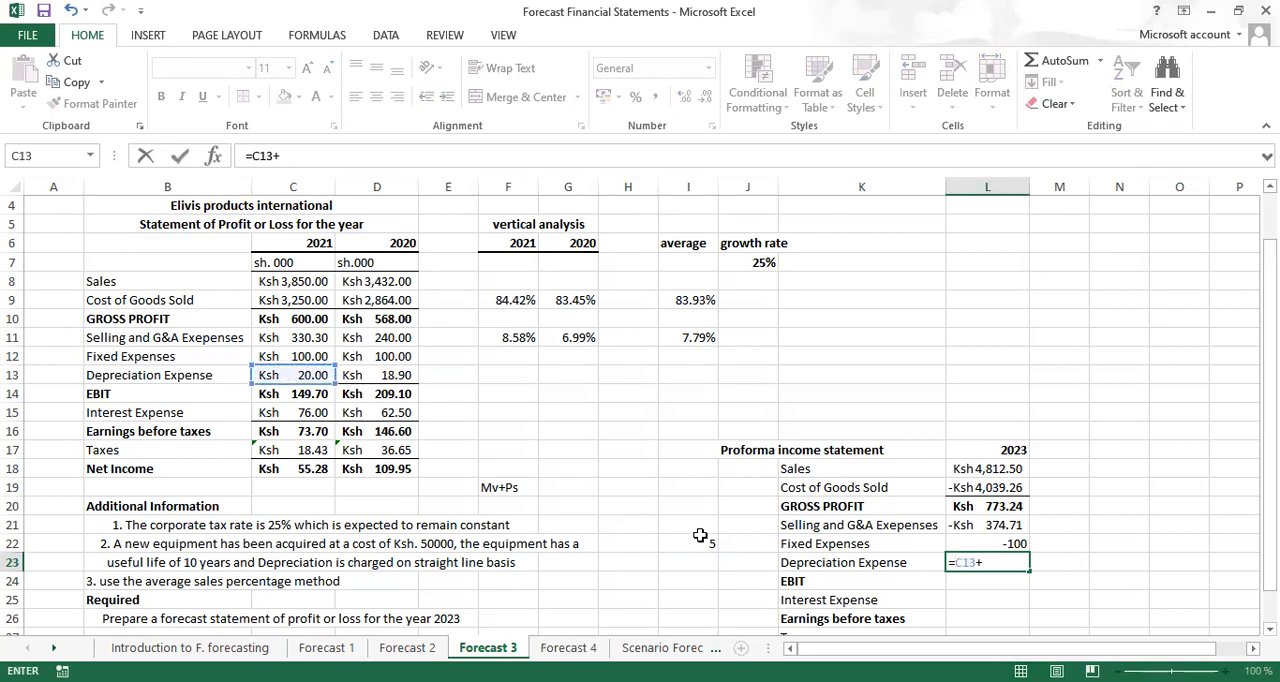
pyautogui.click(700, 538)
pyautogui.hotkey('ctrl', 'Return')
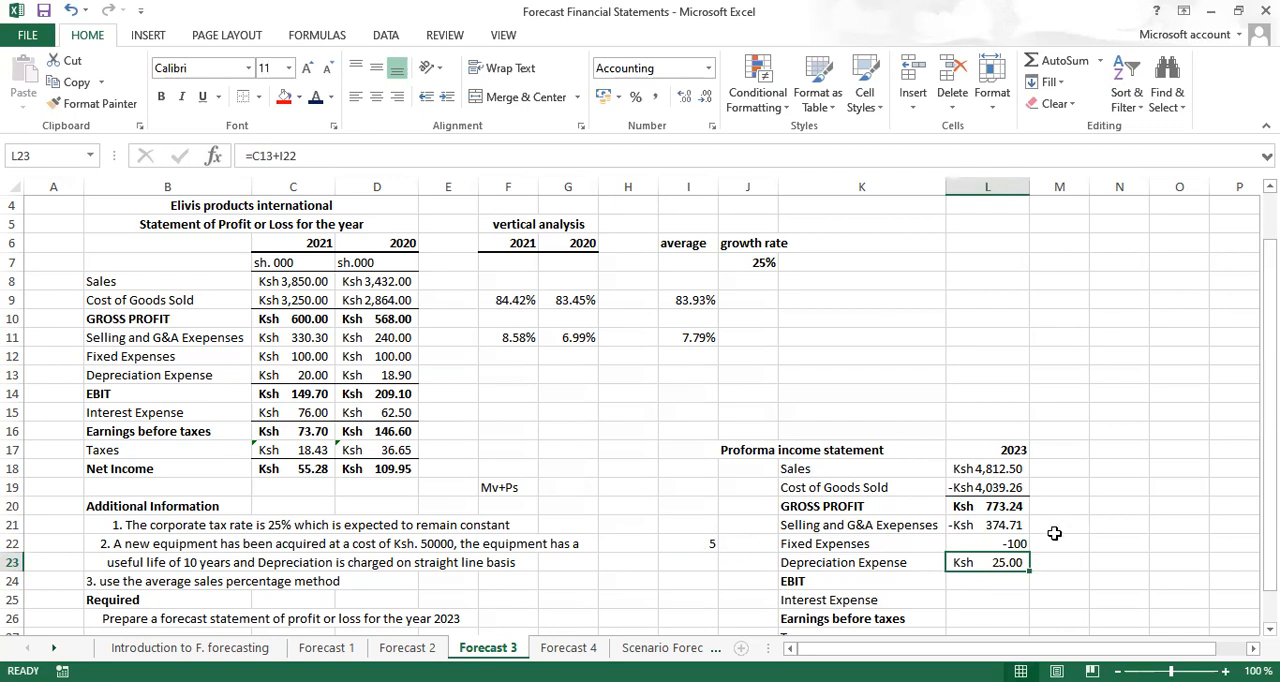
# Turn the depreciation expense in L23 into a deduction by changing its formula to =-(C13+I22)
pyautogui.click(254, 156)
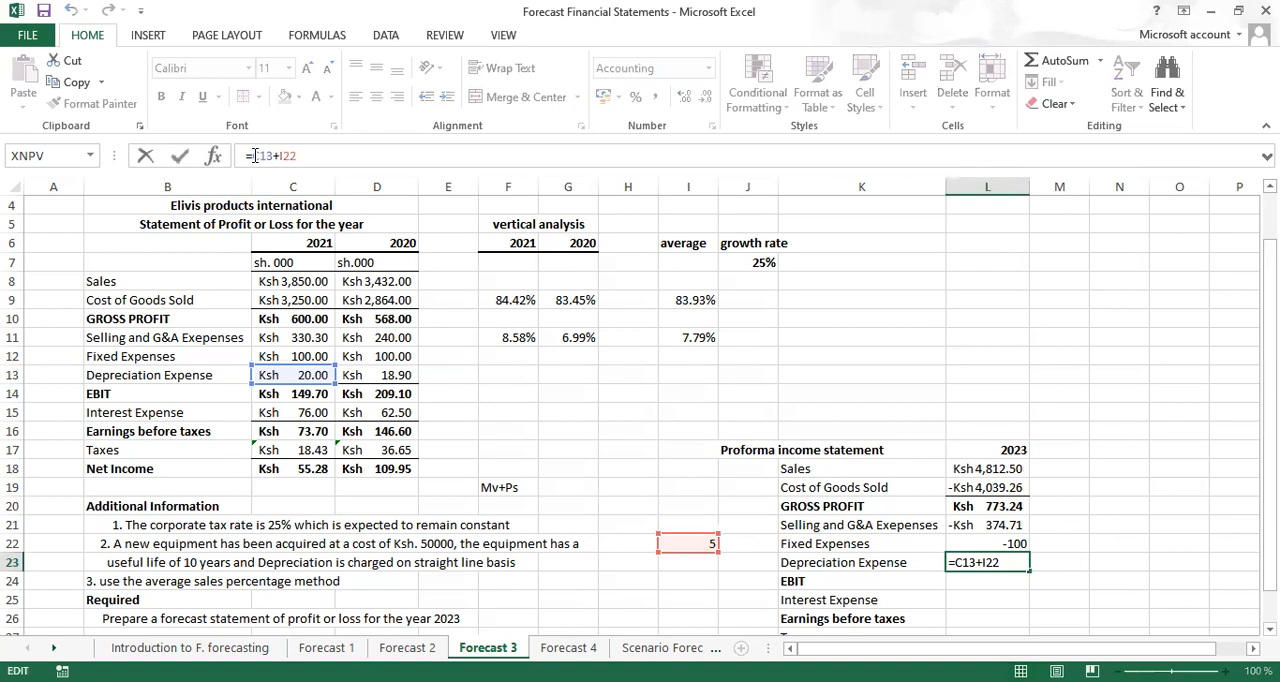
pyautogui.write('(')
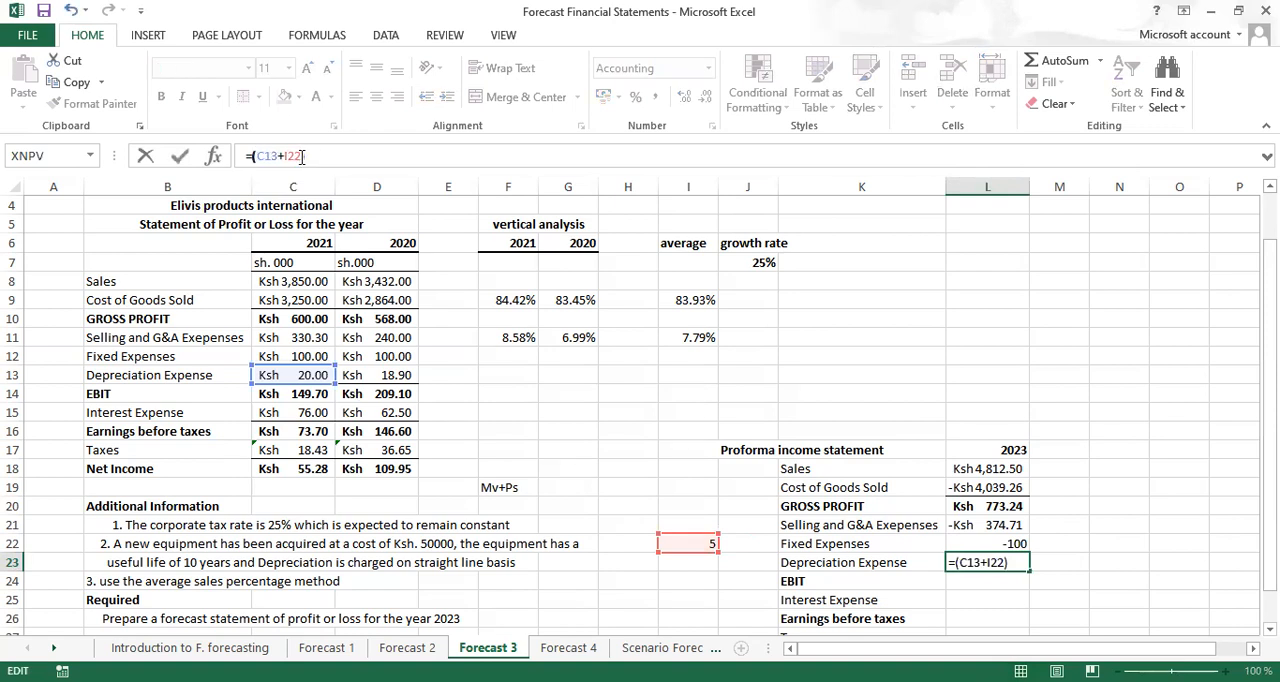
pyautogui.write('-')
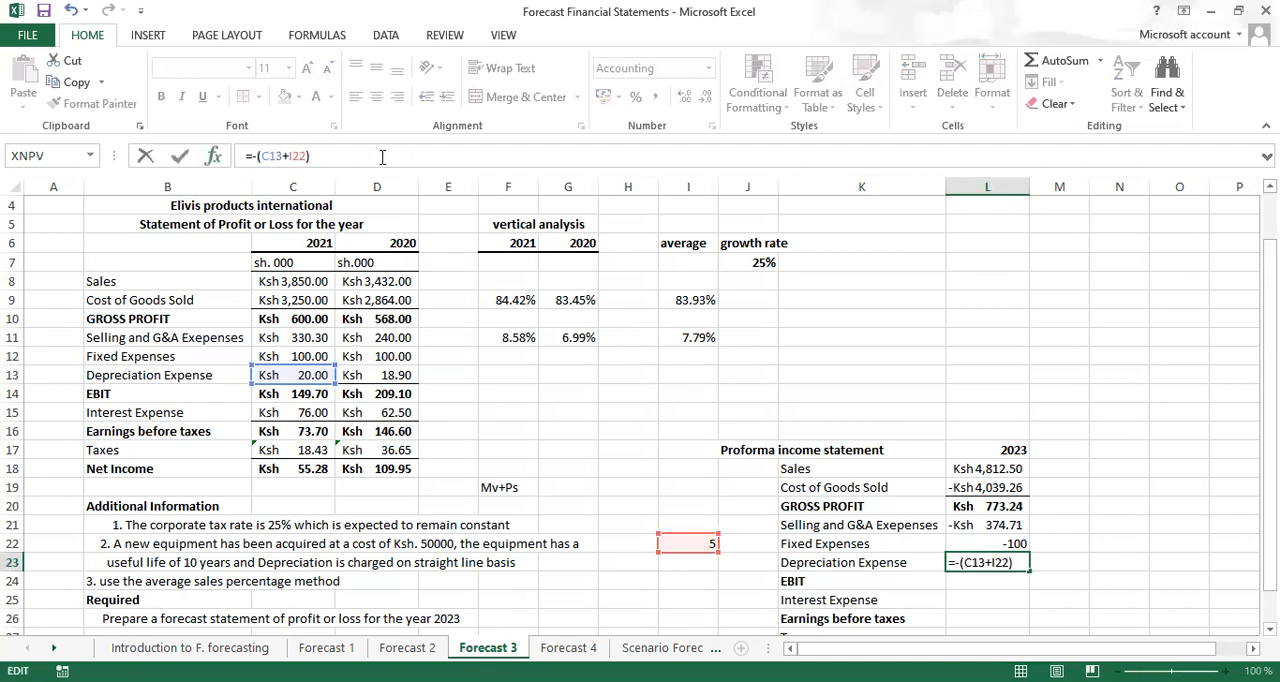
pyautogui.hotkey('ctrl', 'Return')
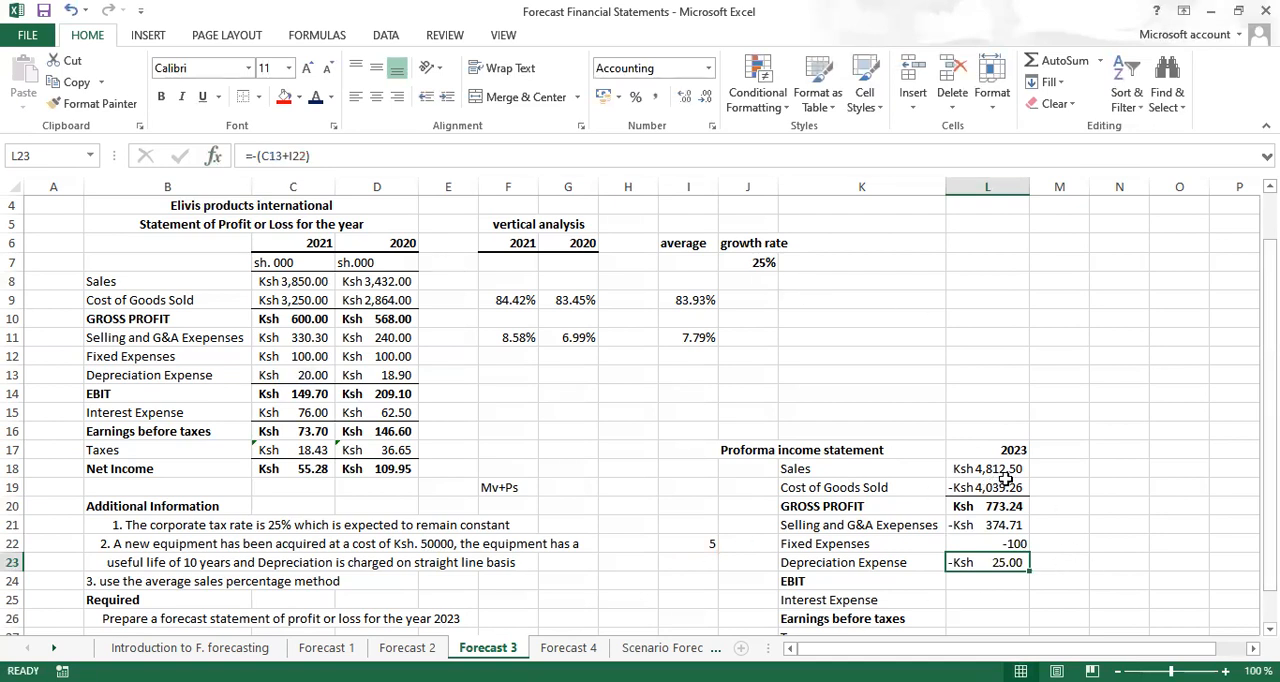
# Apply a custom number format to L18:L28 based on #,##0.00;-#,##0.00, with parentheses replacing the minus sign for negatives
pyautogui.click(975, 467)
pyautogui.moveTo(975, 467); pyautogui.dragTo(981, 602)
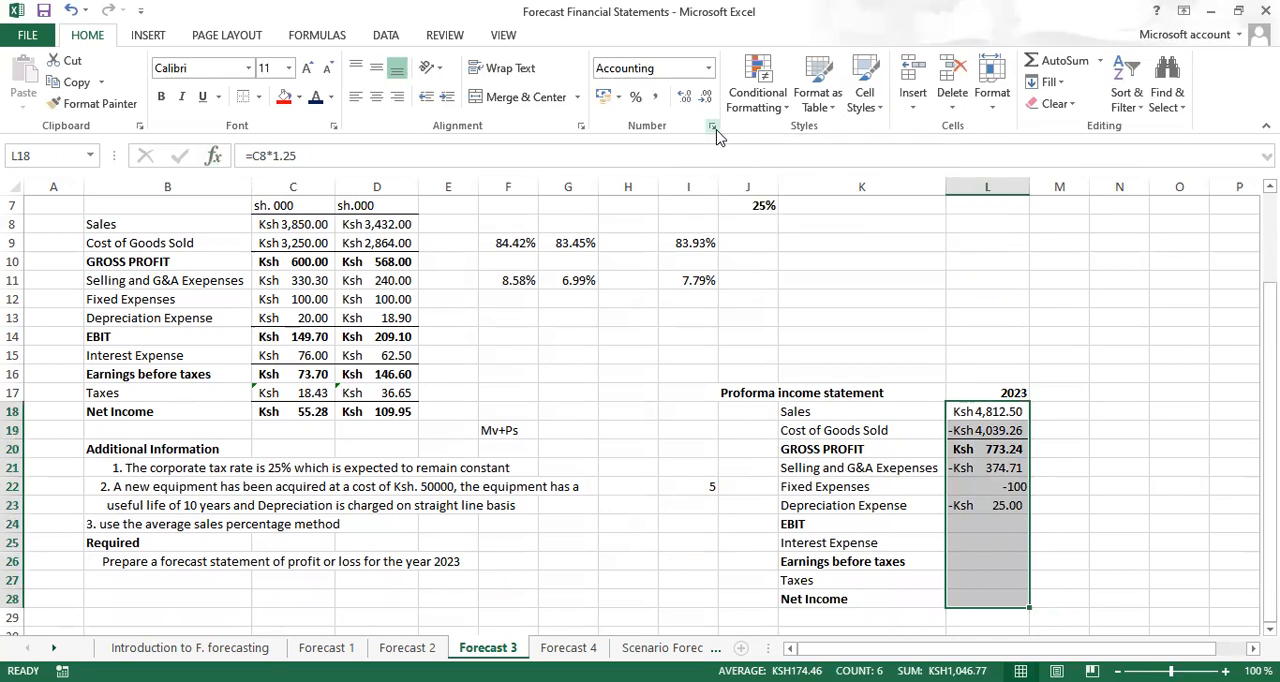
pyautogui.click(713, 128)
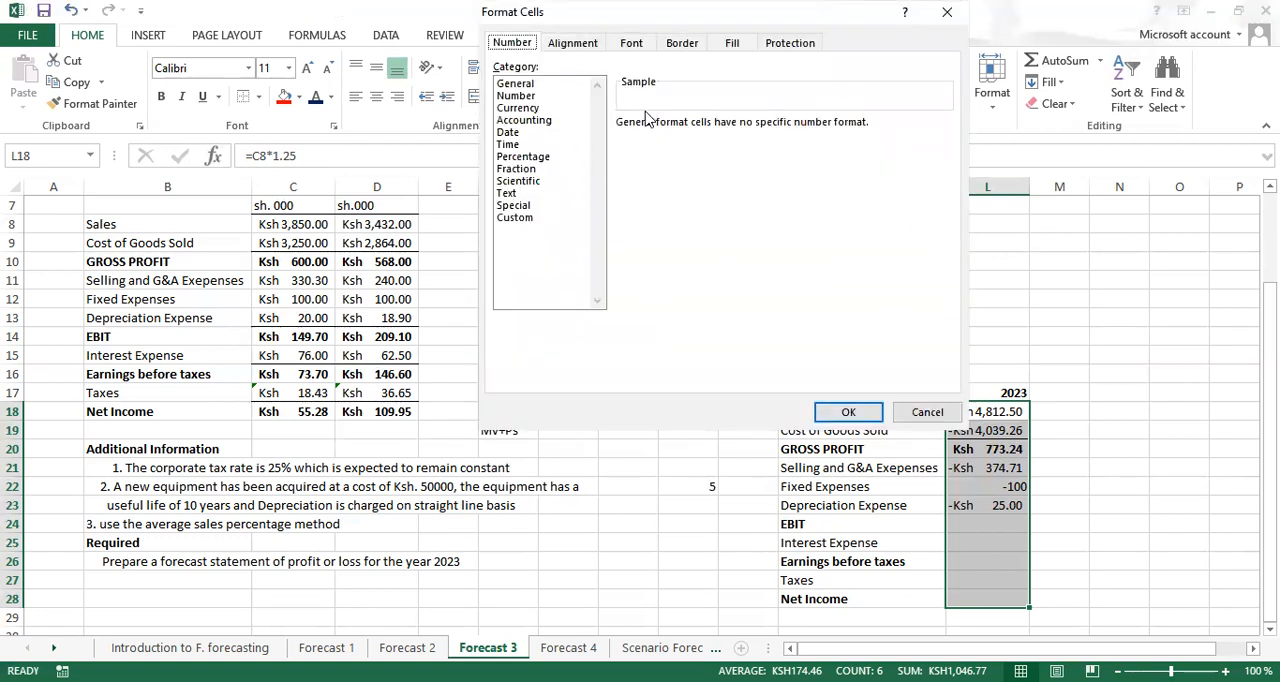
pyautogui.click(520, 218)
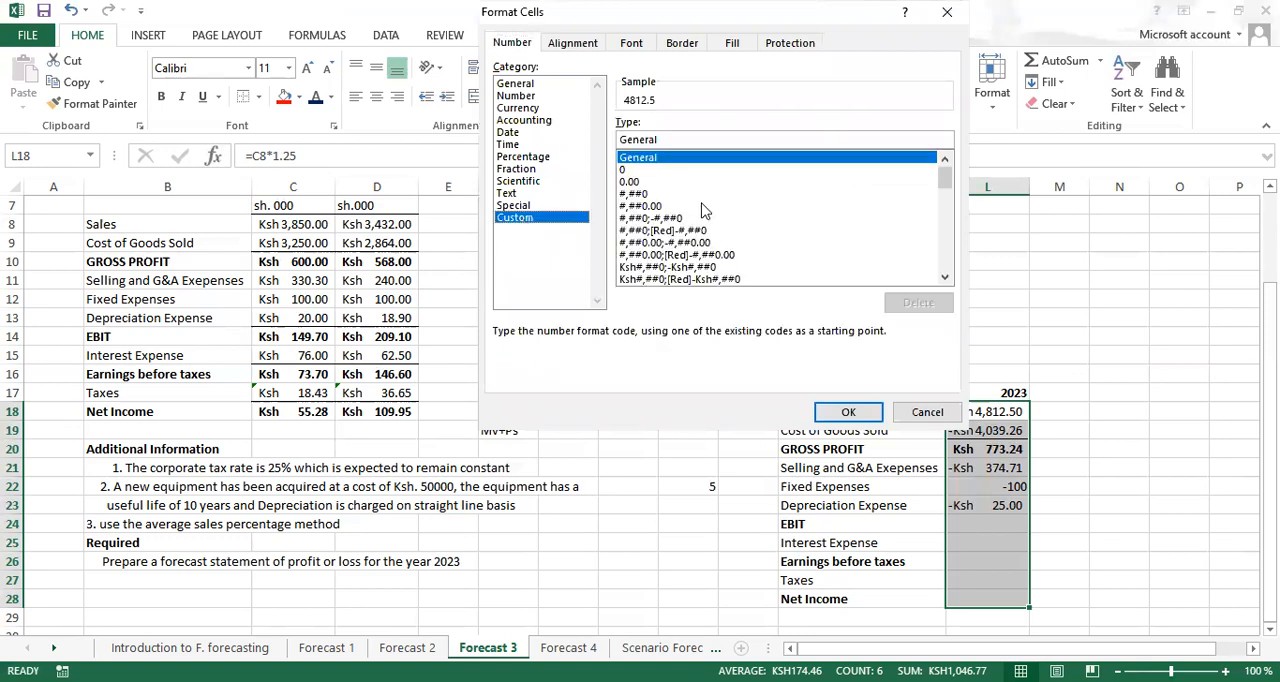
pyautogui.click(669, 243)
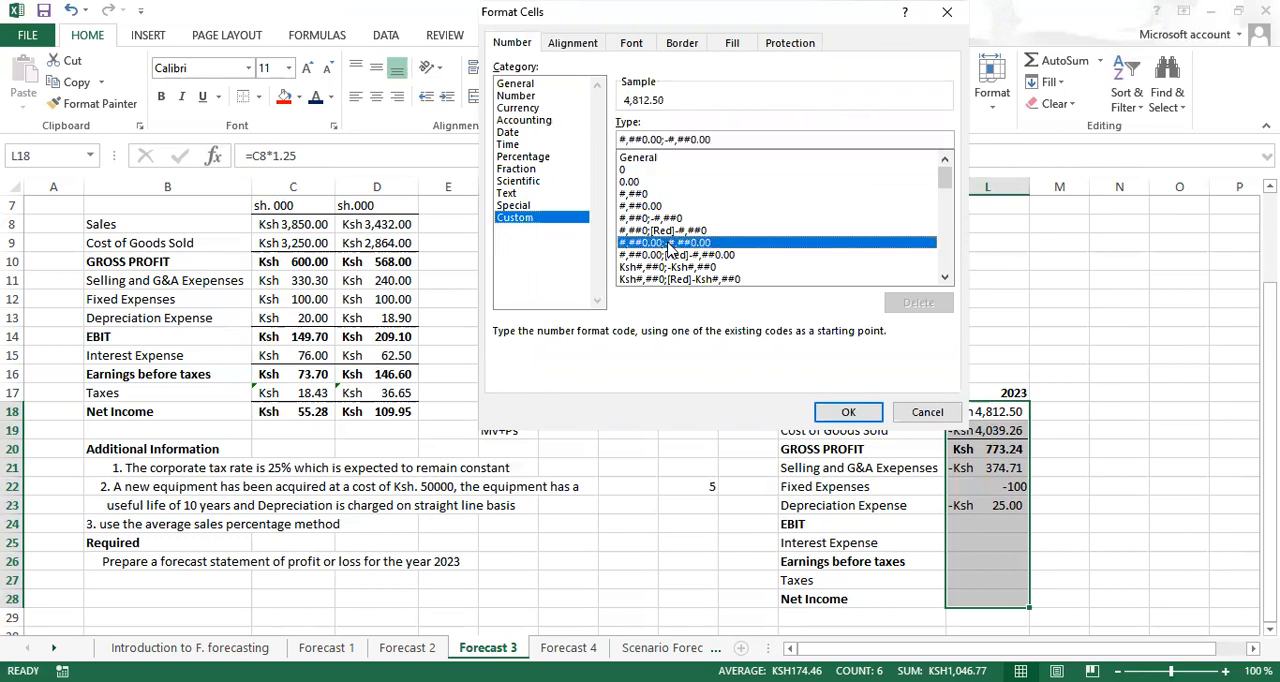
pyautogui.click(669, 139)
pyautogui.press('BackSpace')
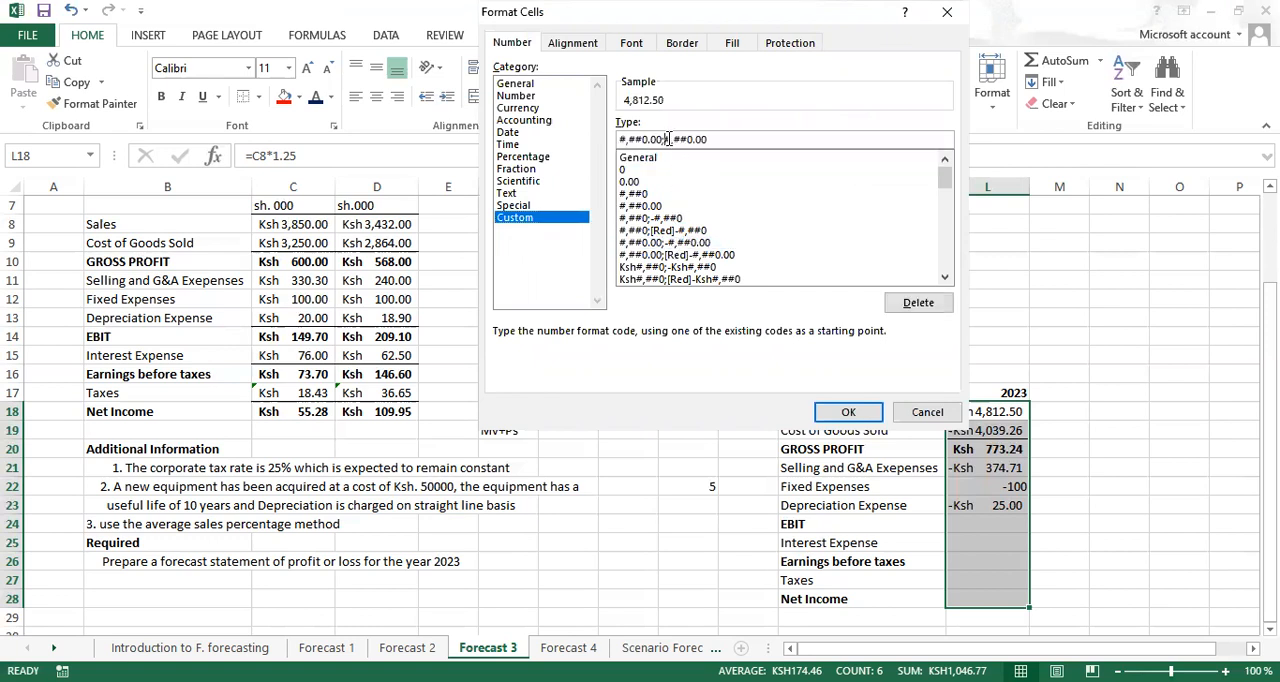
pyautogui.write('(')
pyautogui.click(857, 417)
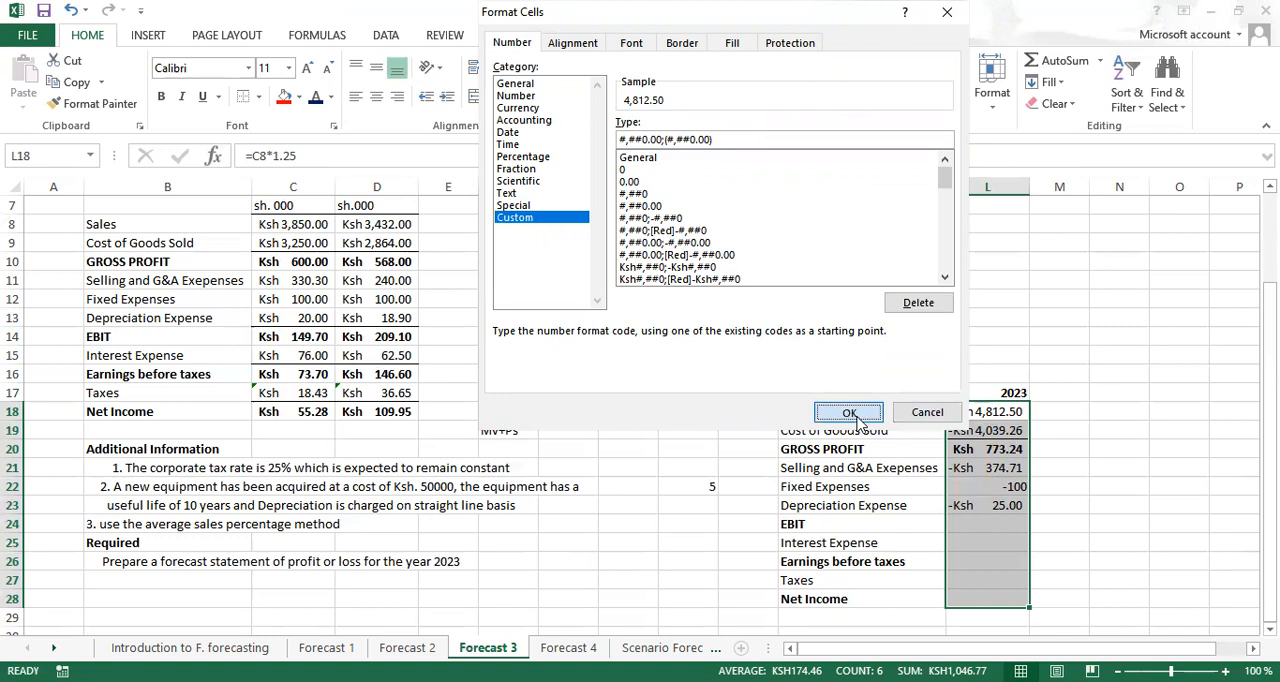
pyautogui.doubleClick(1105, 448)
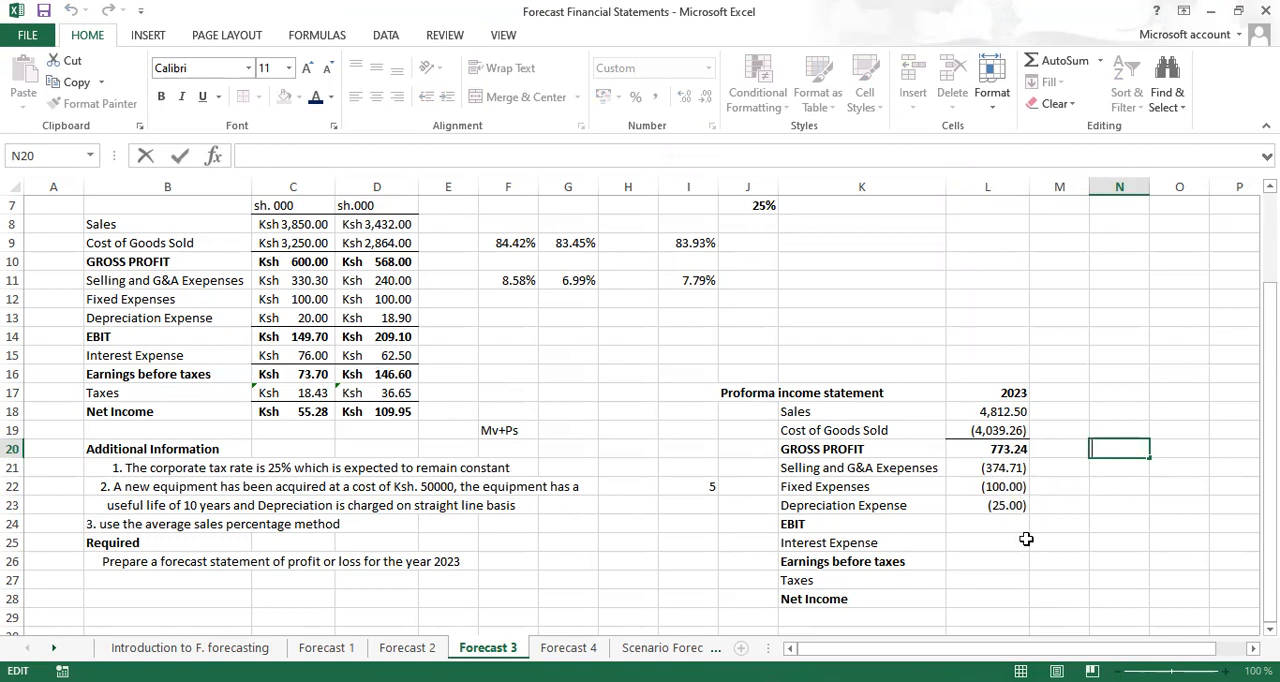
# Calculate the 2023 EBIT in L24 with =SUM(L20:L23) and make the result bold
pyautogui.click(979, 526)
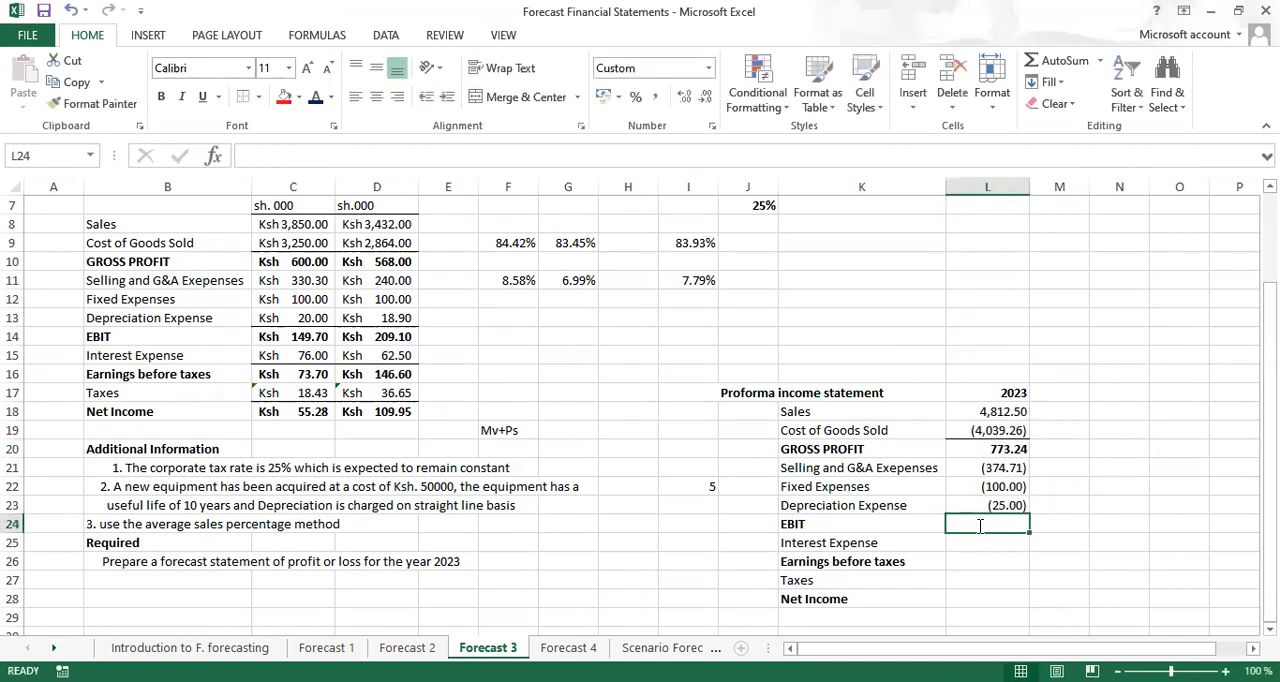
pyautogui.hotkey('alt', '=')
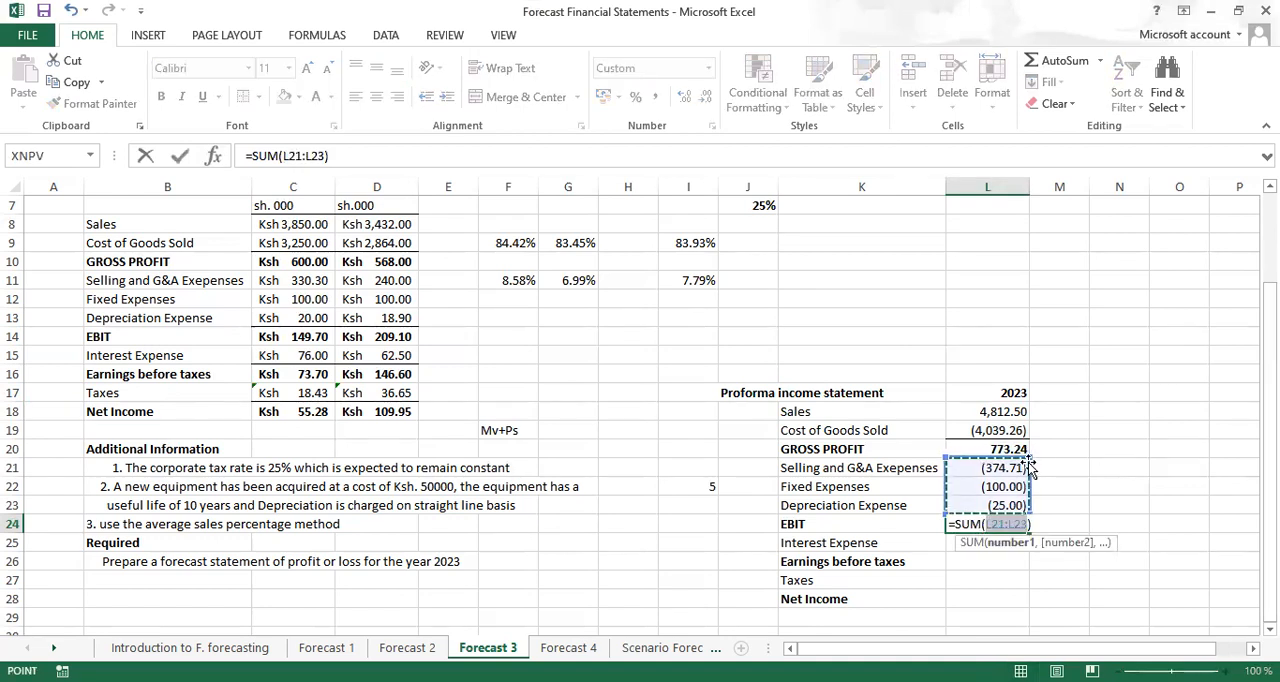
pyautogui.moveTo(1030, 457); pyautogui.dragTo(1031, 446)
pyautogui.hotkey('ctrl', 'Return')
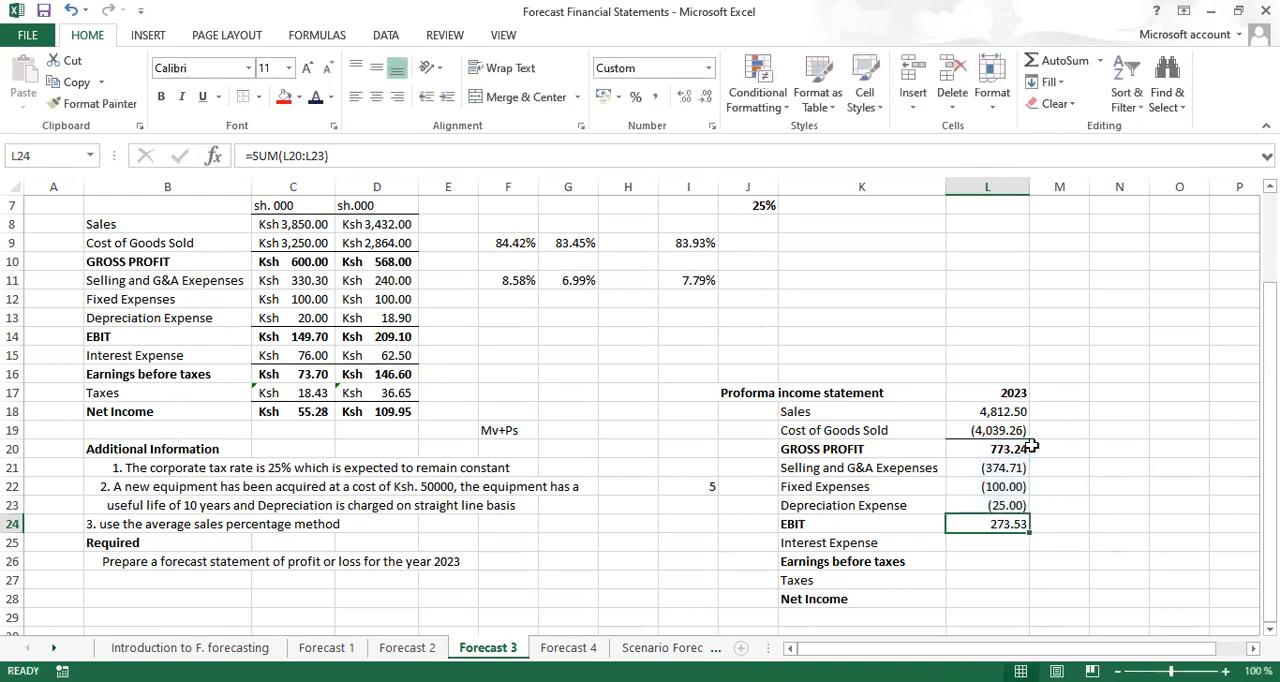
pyautogui.hotkey('ctrl', 'b')
# Carry the earlier year's interest expense into L25 as a deduction with the formula =-C15
pyautogui.click(987, 542)
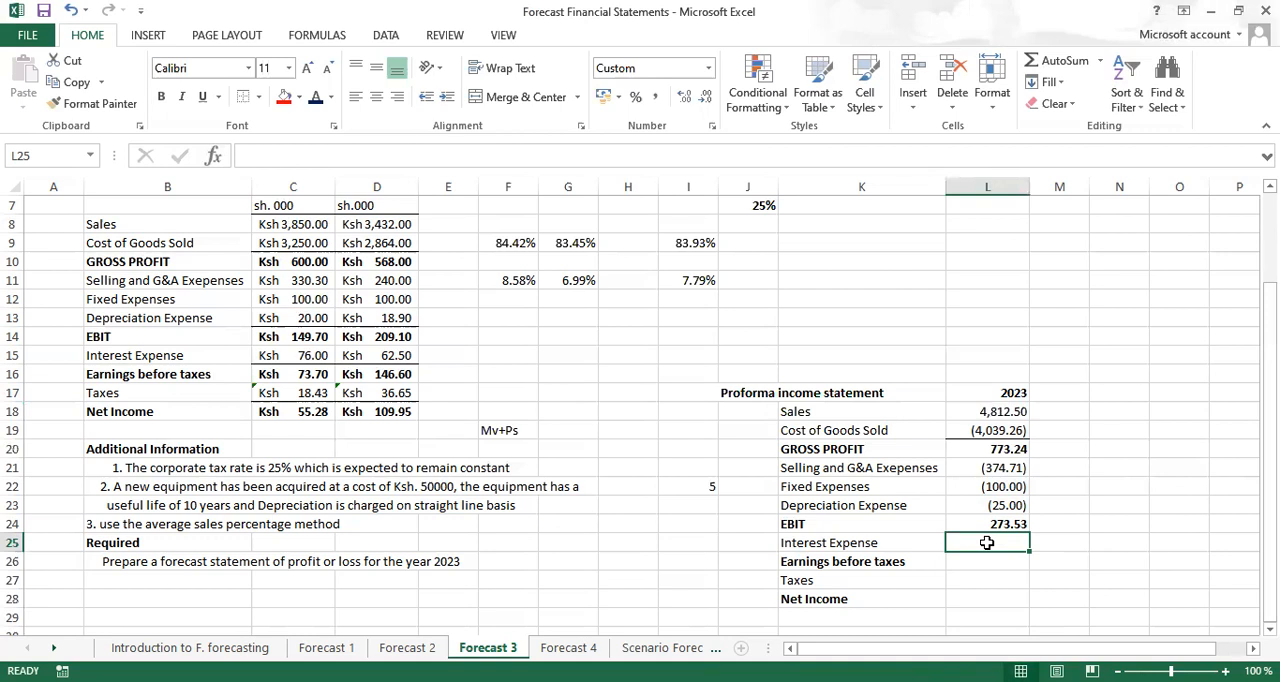
pyautogui.write('-')
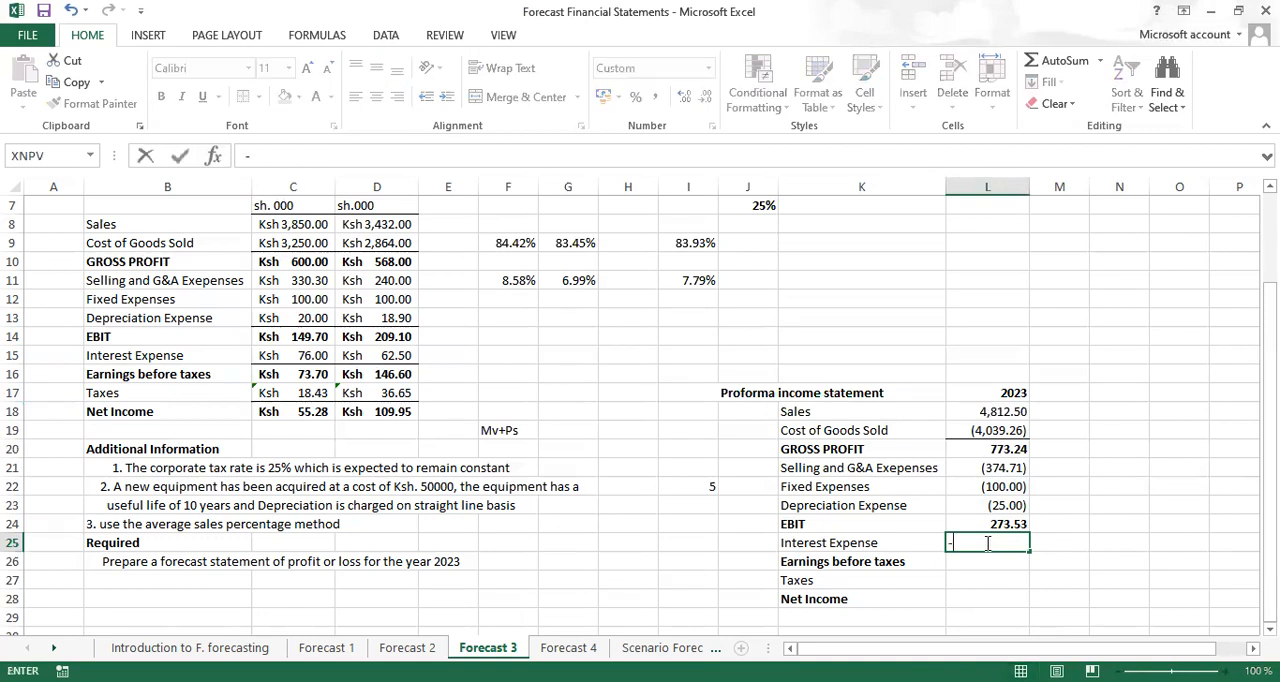
pyautogui.click(297, 357)
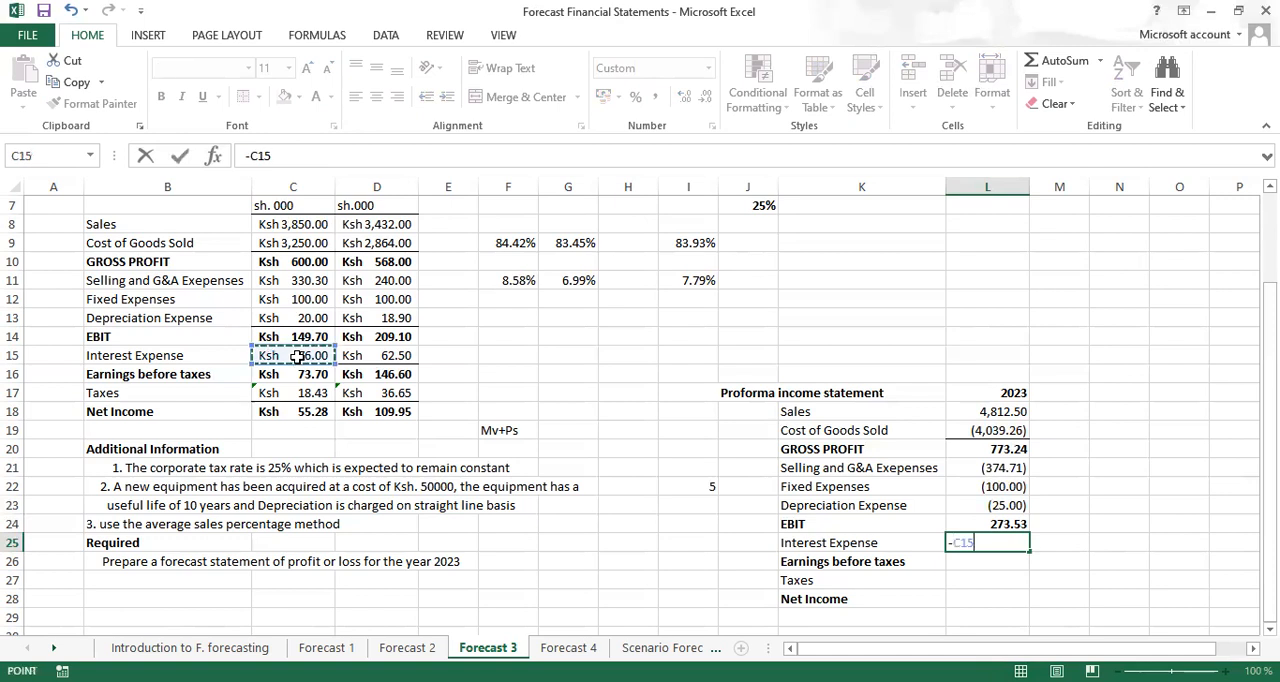
pyautogui.hotkey('ctrl', 'Return')
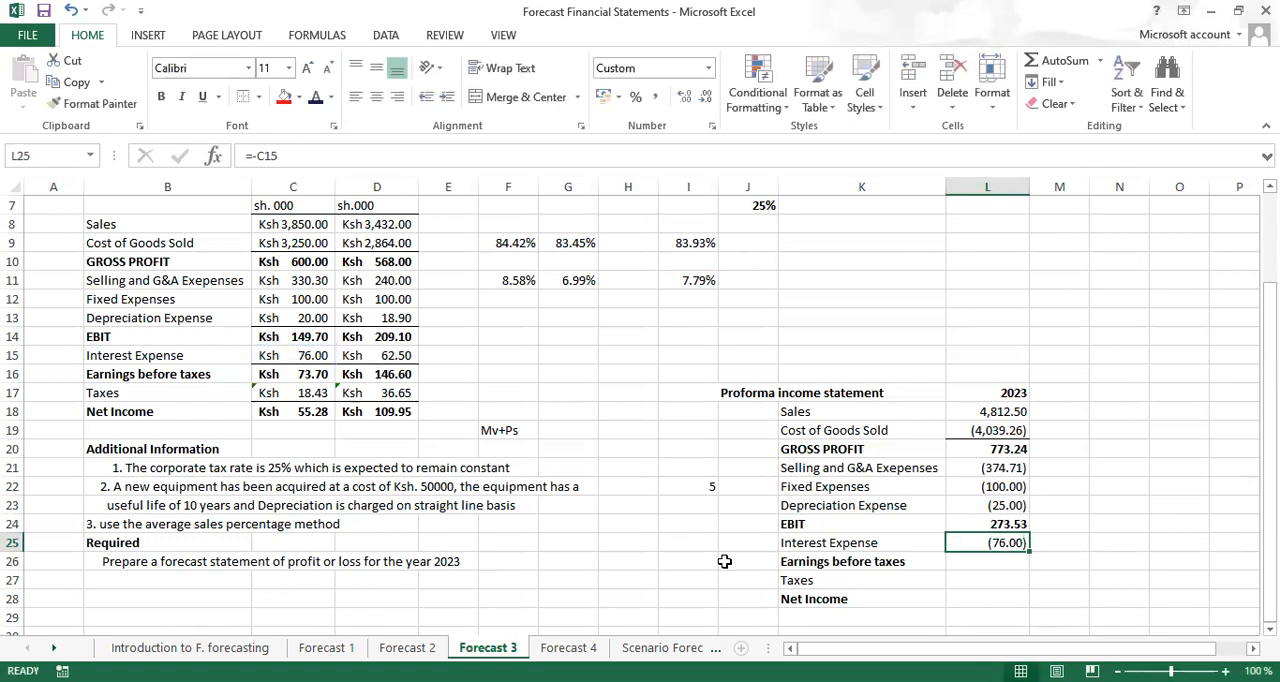
# Add a top border to the EBIT amount in L24
pyautogui.click(985, 567)
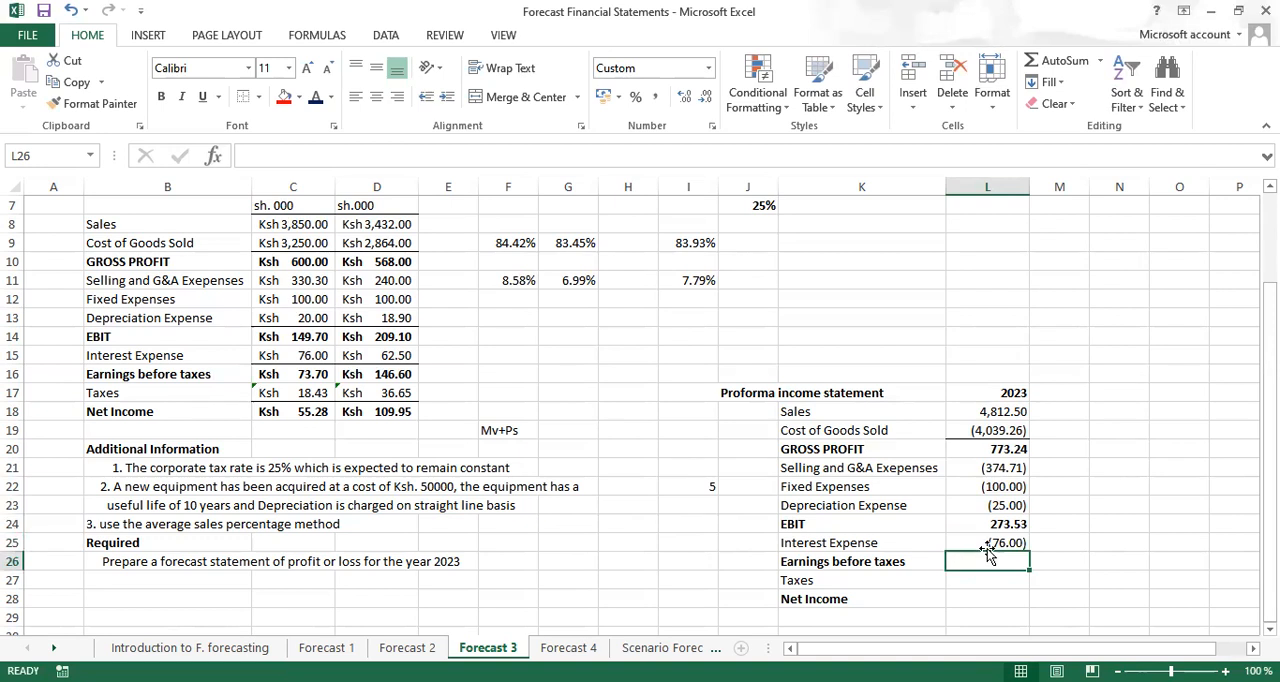
pyautogui.click(995, 525)
pyautogui.hotkey('ctrl', 'b')
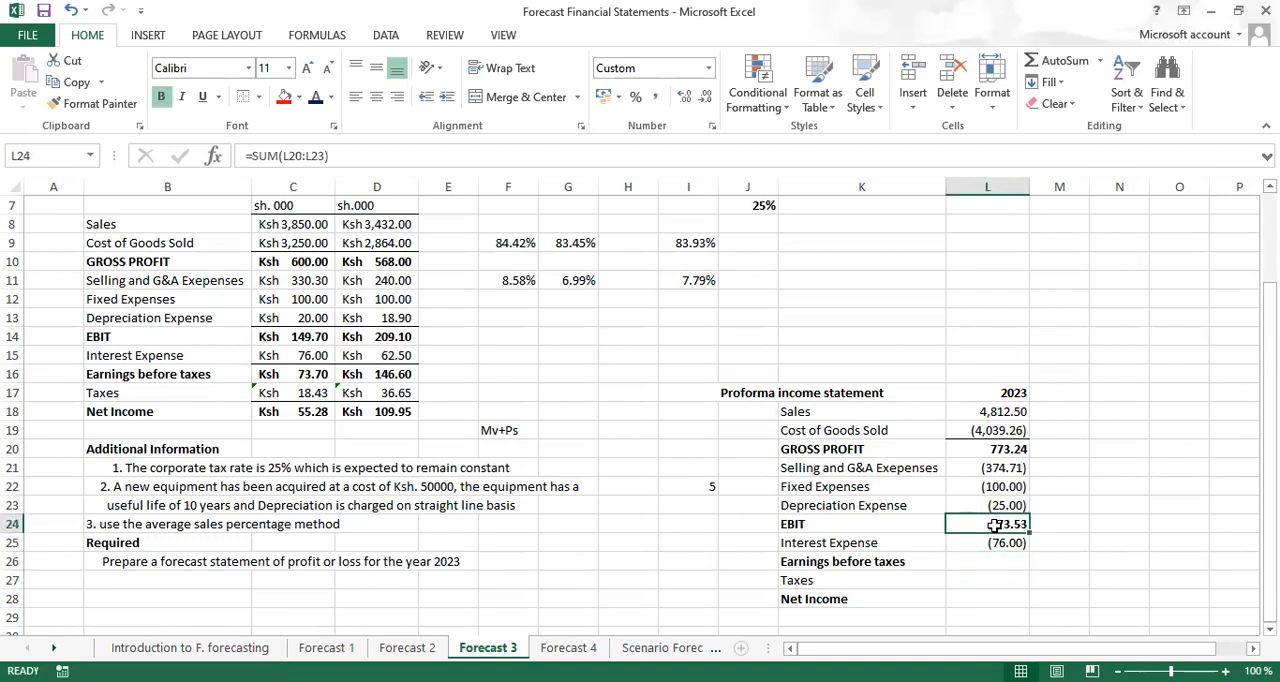
pyautogui.hotkey('alt', 'h')
pyautogui.press('b')
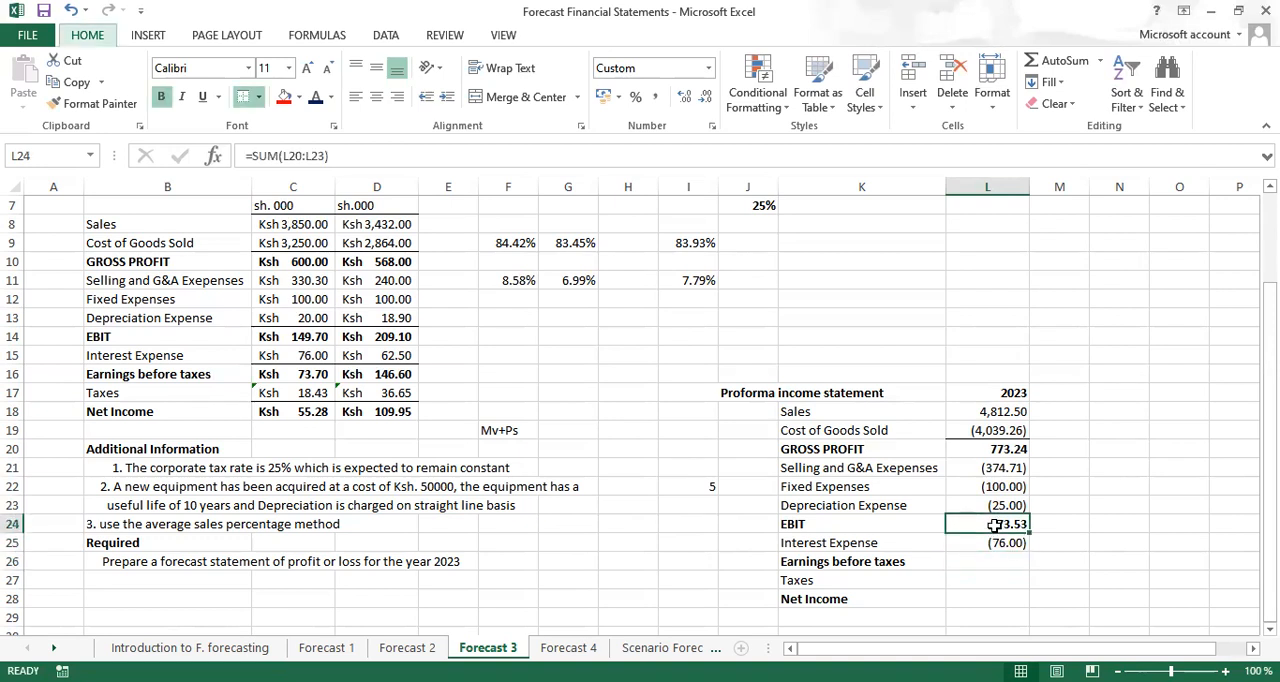
pyautogui.press('p')
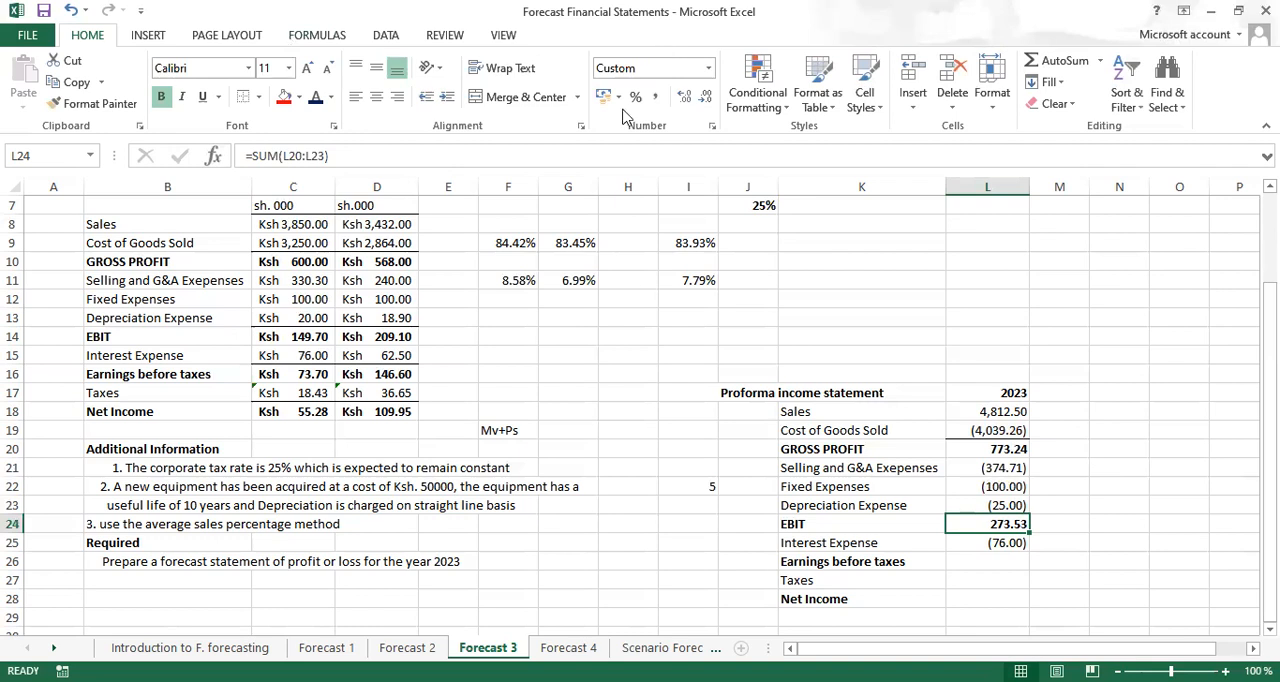
pyautogui.press('alt')
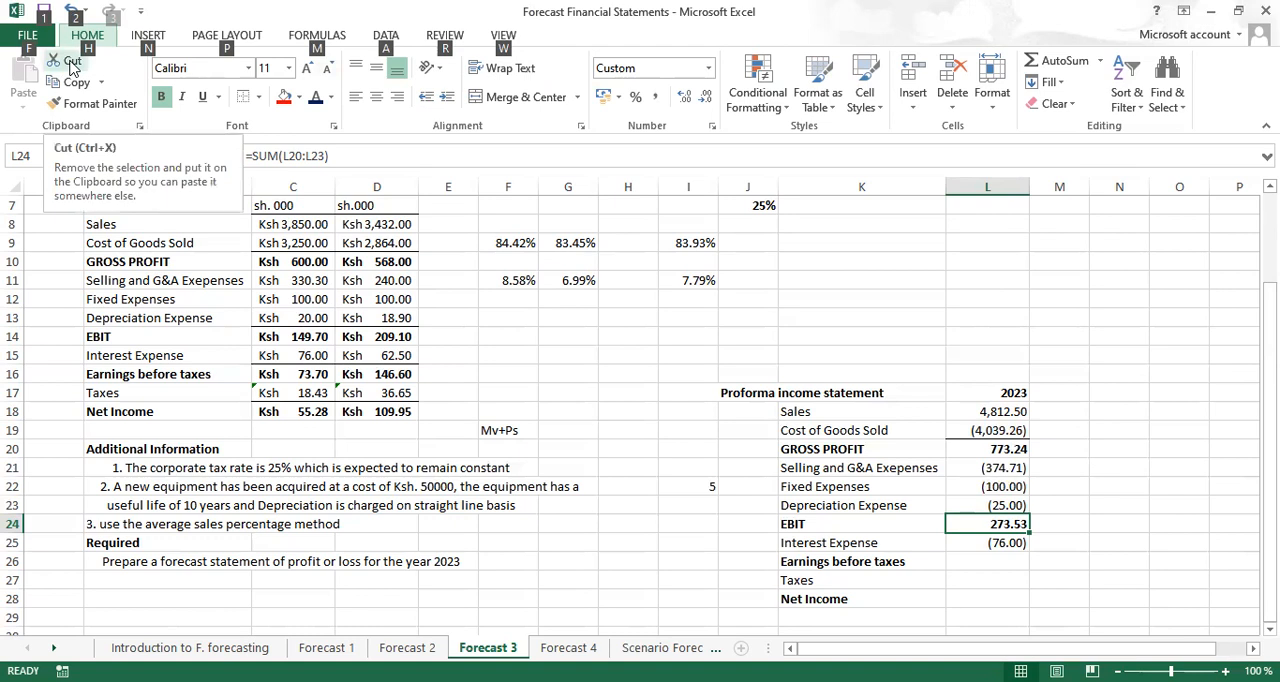
pyautogui.press('h')
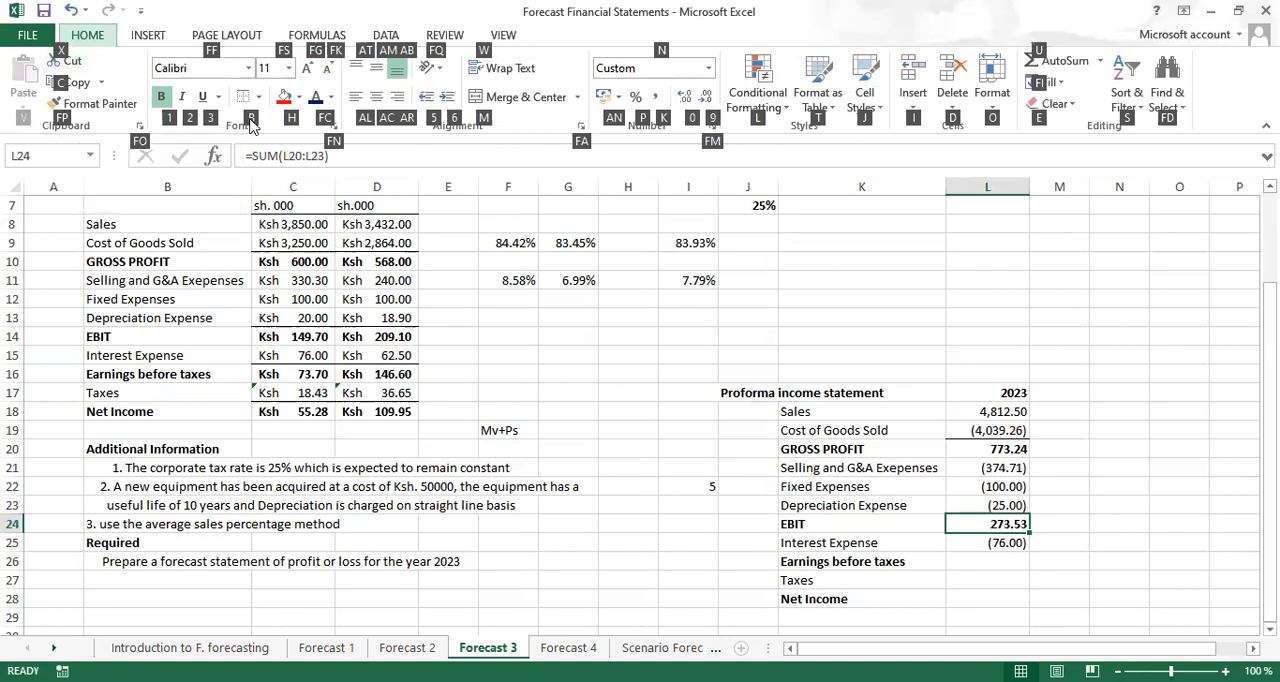
pyautogui.press('b')
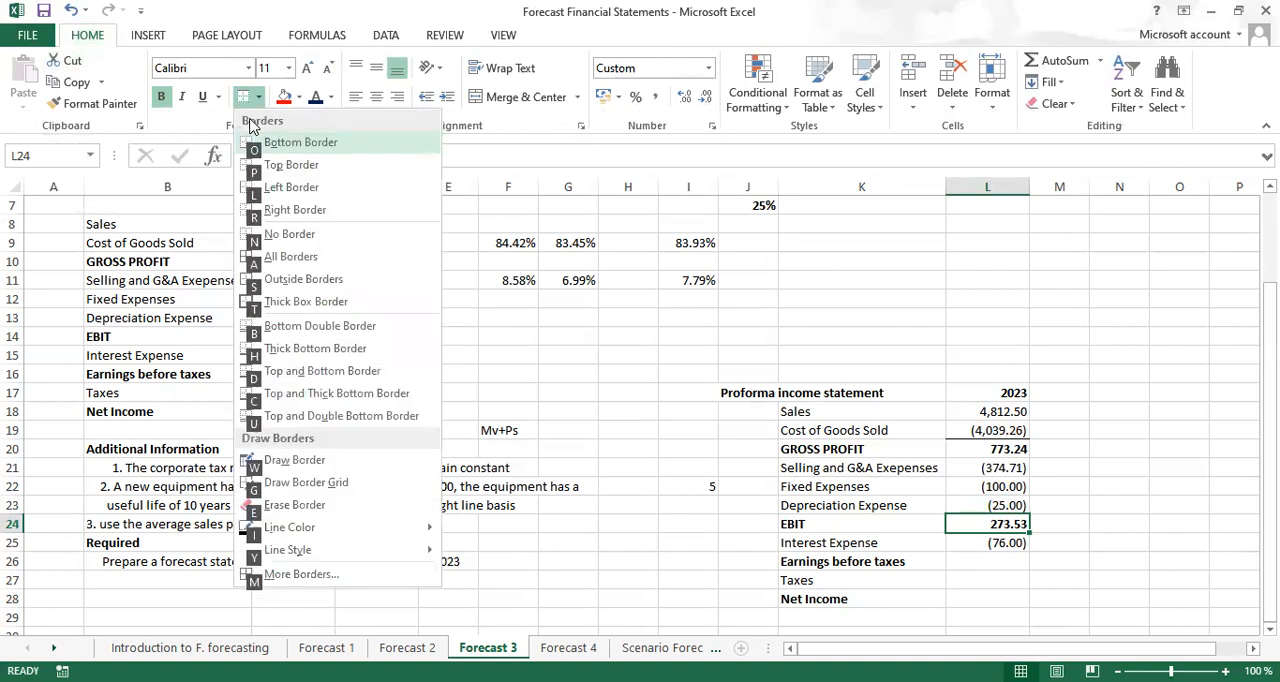
pyautogui.click(291, 166)
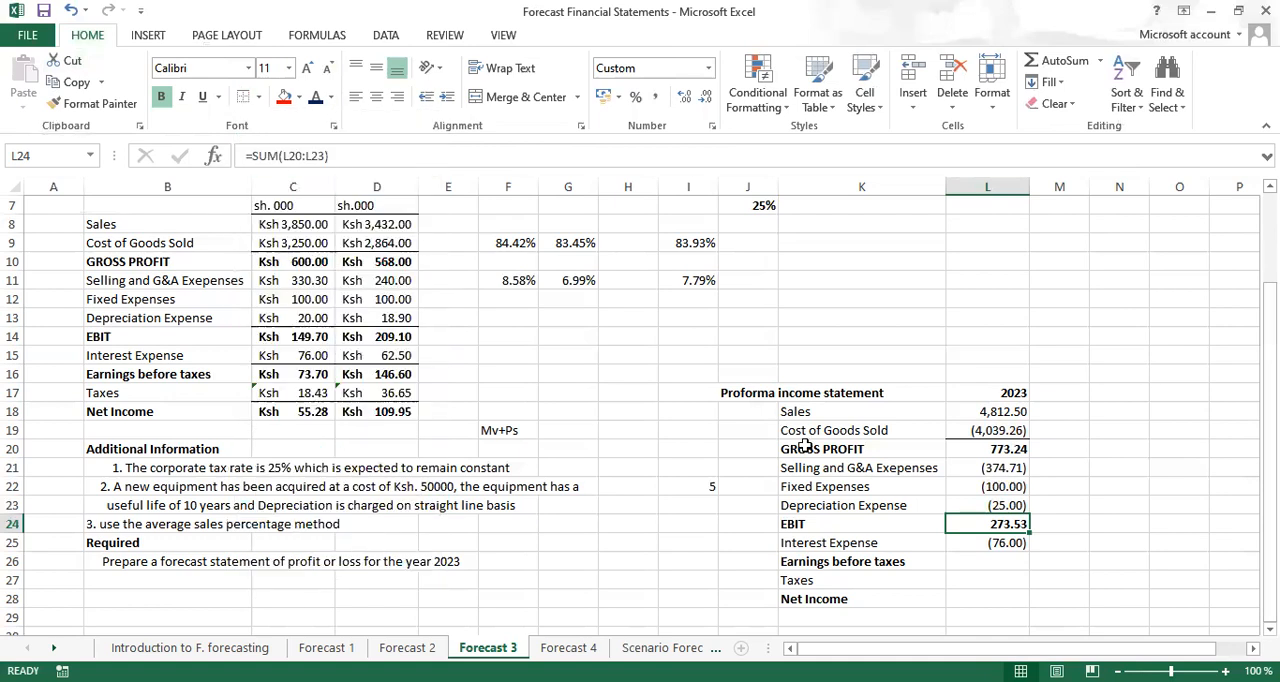
# Calculate the 2023 earnings before taxes in L26 with =L24+L25 and make the result bold
pyautogui.click(990, 562)
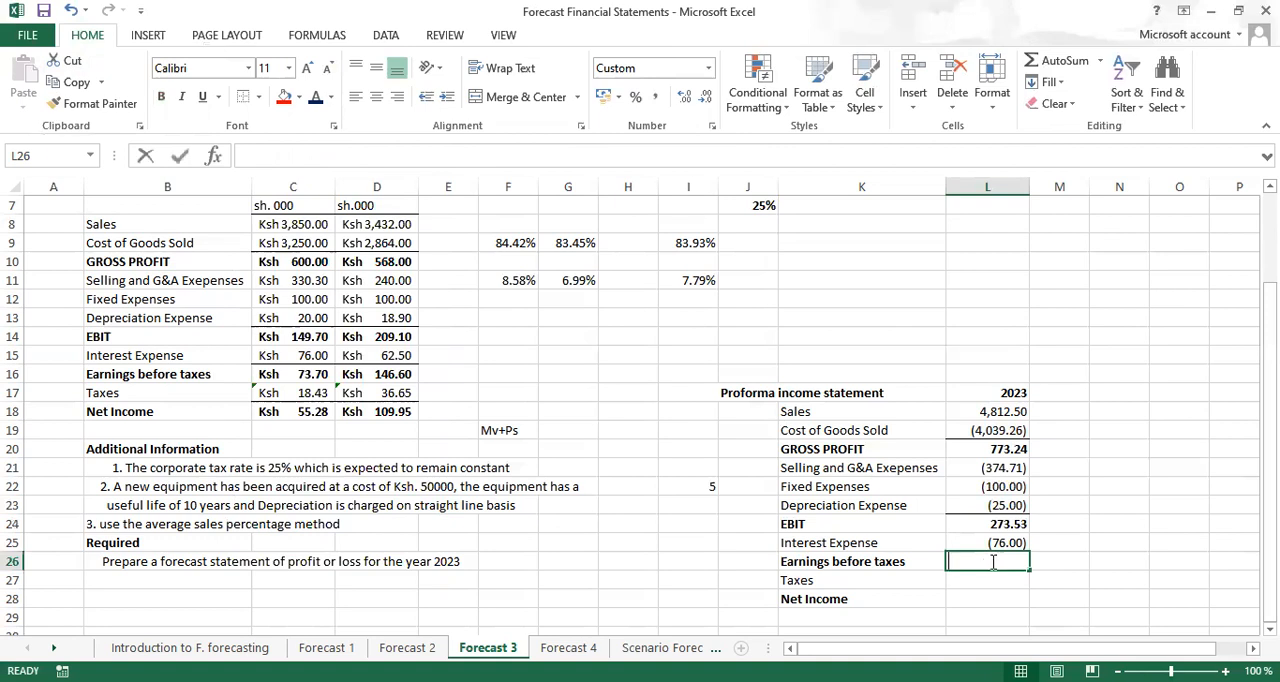
pyautogui.write('=')
pyautogui.click(998, 525)
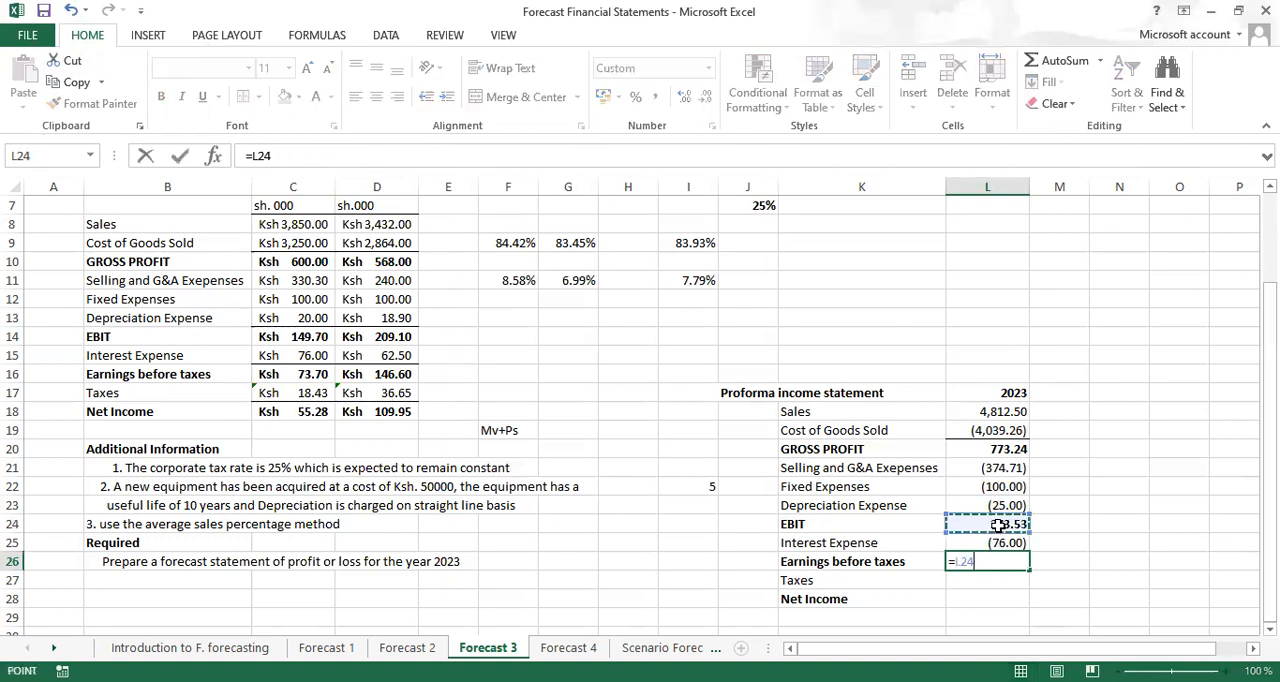
pyautogui.write('+')
pyautogui.click(998, 540)
pyautogui.hotkey('ctrl', 'Return')
pyautogui.hotkey('ctrl', 'b')
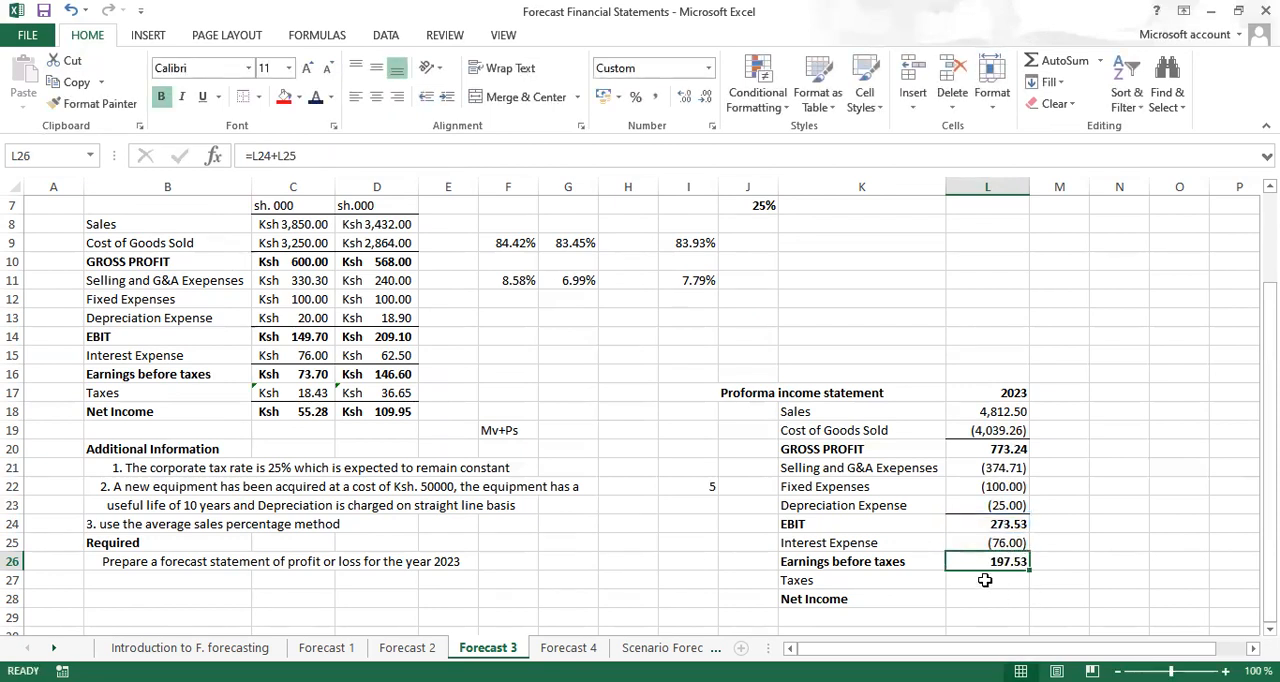
# Calculate the 2023 taxes in L27 as a 25% deduction from earnings before taxes, using =-0.25*L26
pyautogui.click(985, 580)
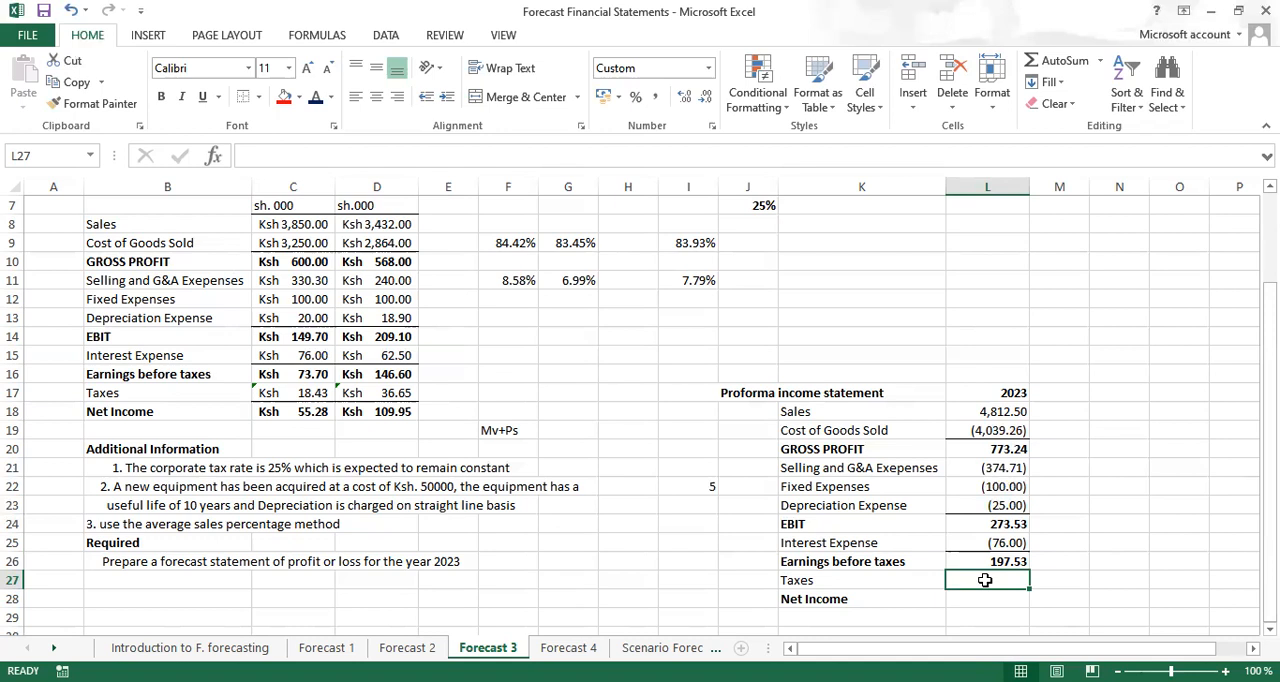
pyautogui.write('-')
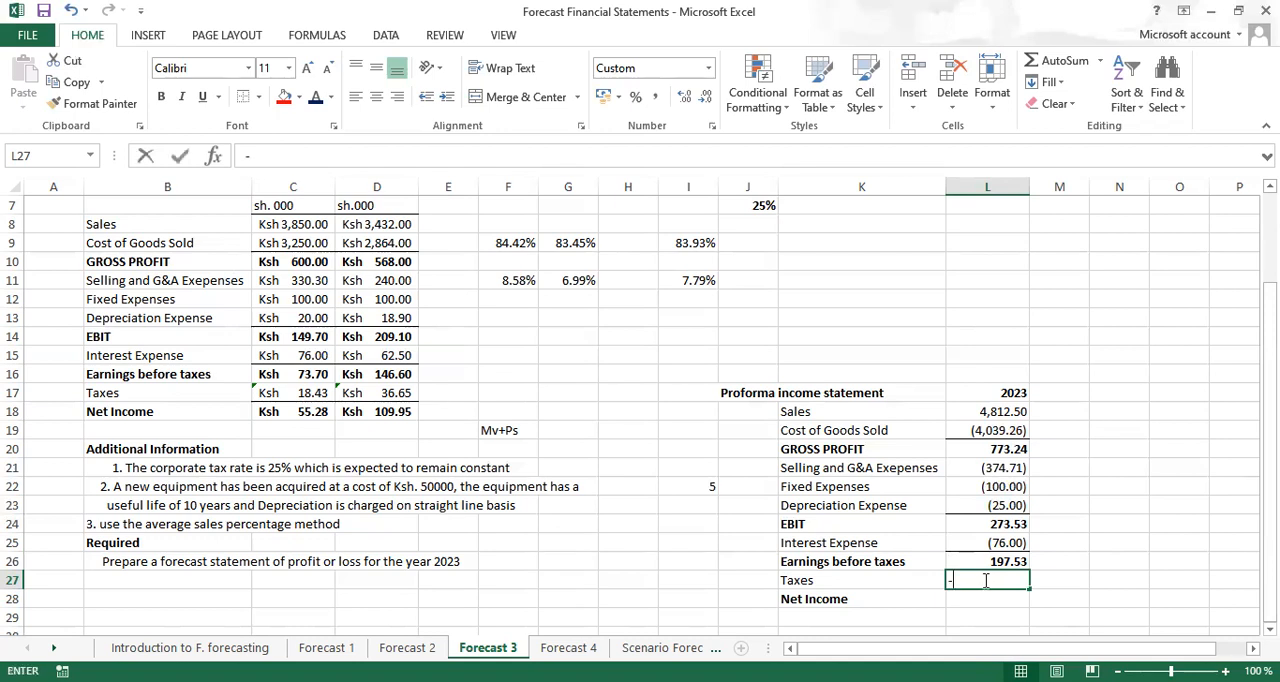
pyautogui.write('.25*')
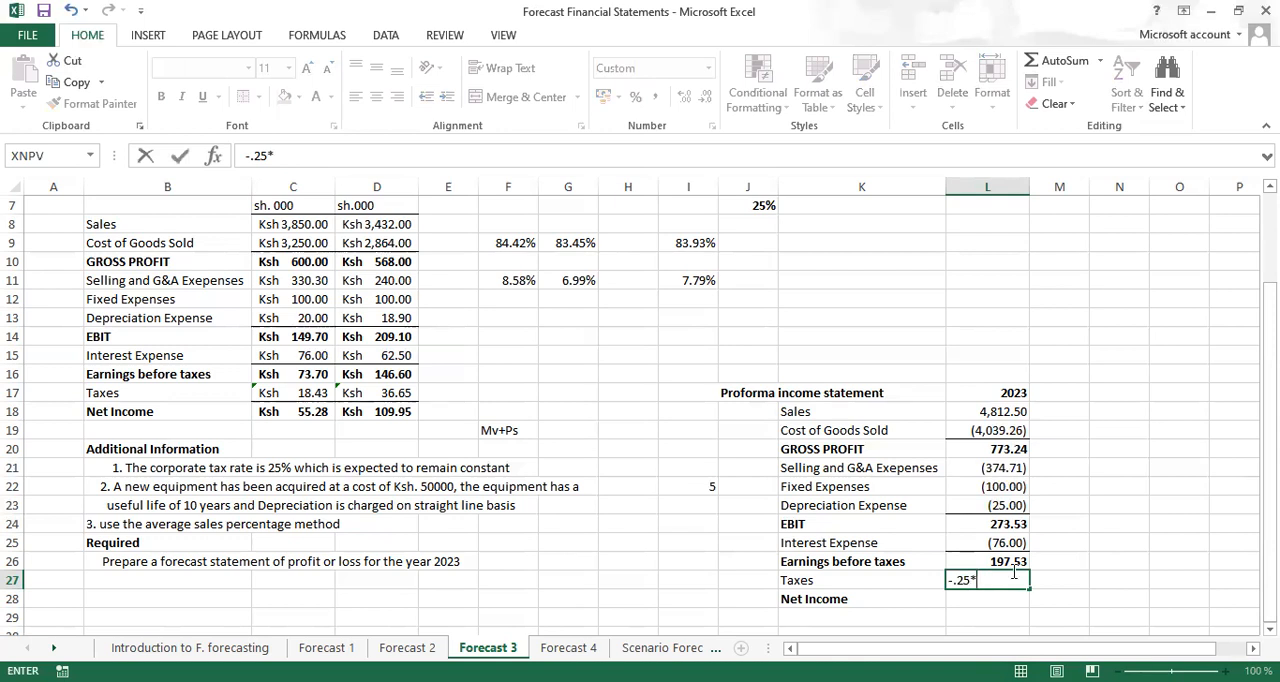
pyautogui.click(995, 567)
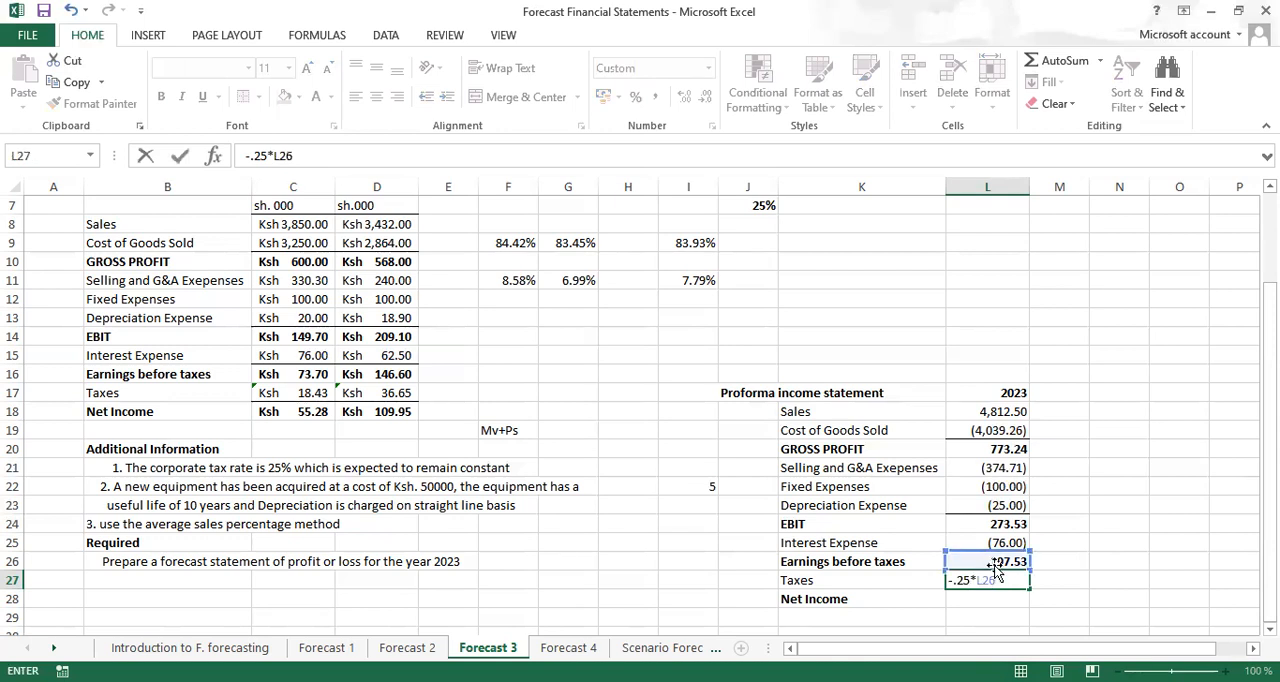
pyautogui.hotkey('ctrl', 'Return')
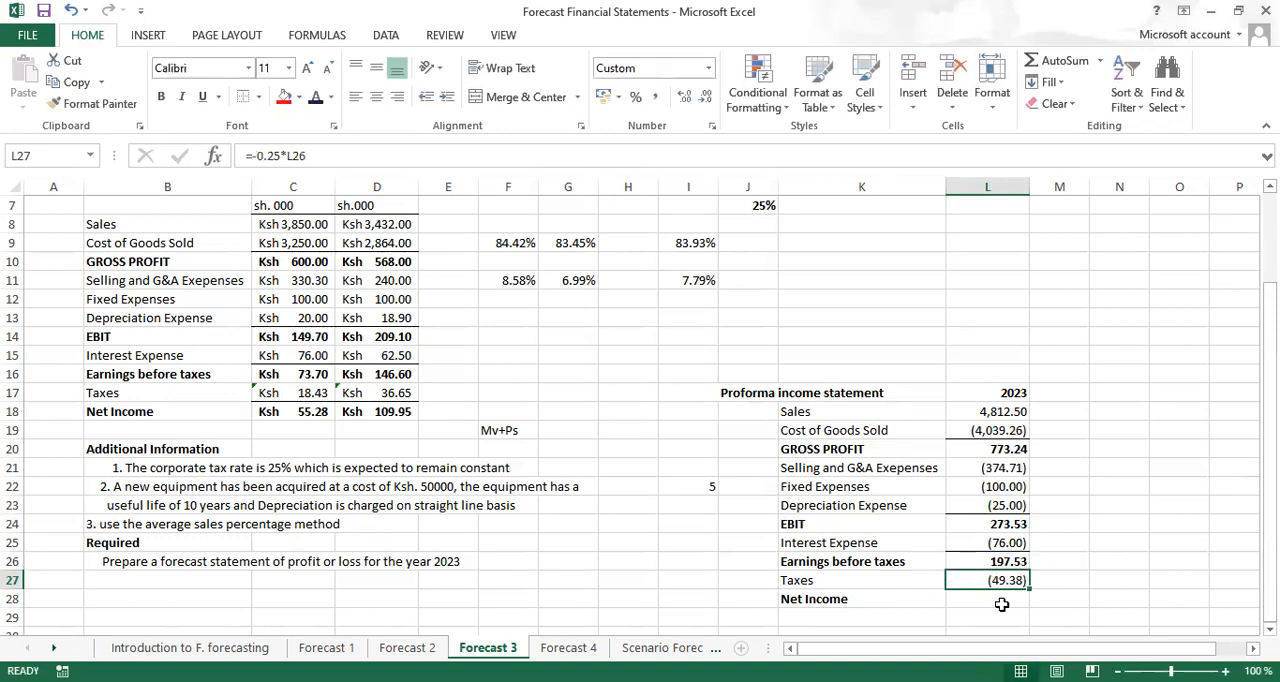
# Calculate the 2023 net income in L28 with the formula =SUM(L26:L27)
pyautogui.doubleClick(986, 599)
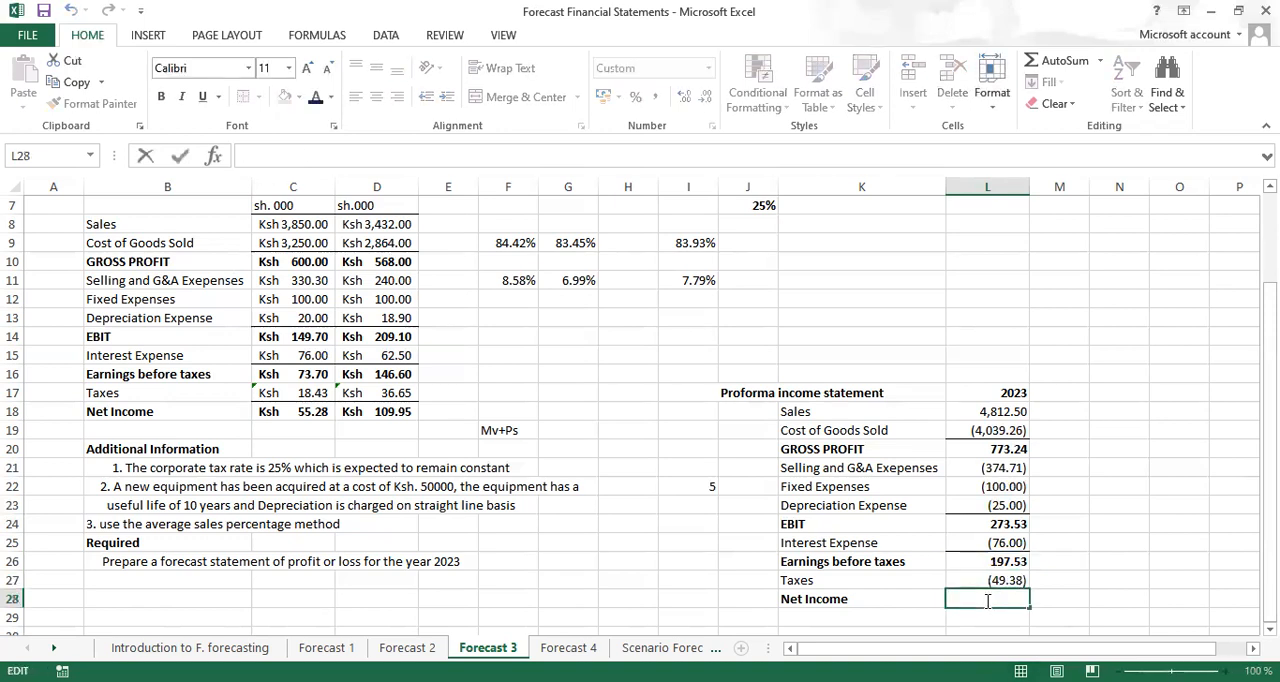
pyautogui.press('Escape')
pyautogui.doubleClick(985, 600)
pyautogui.hotkey('alt', '=')
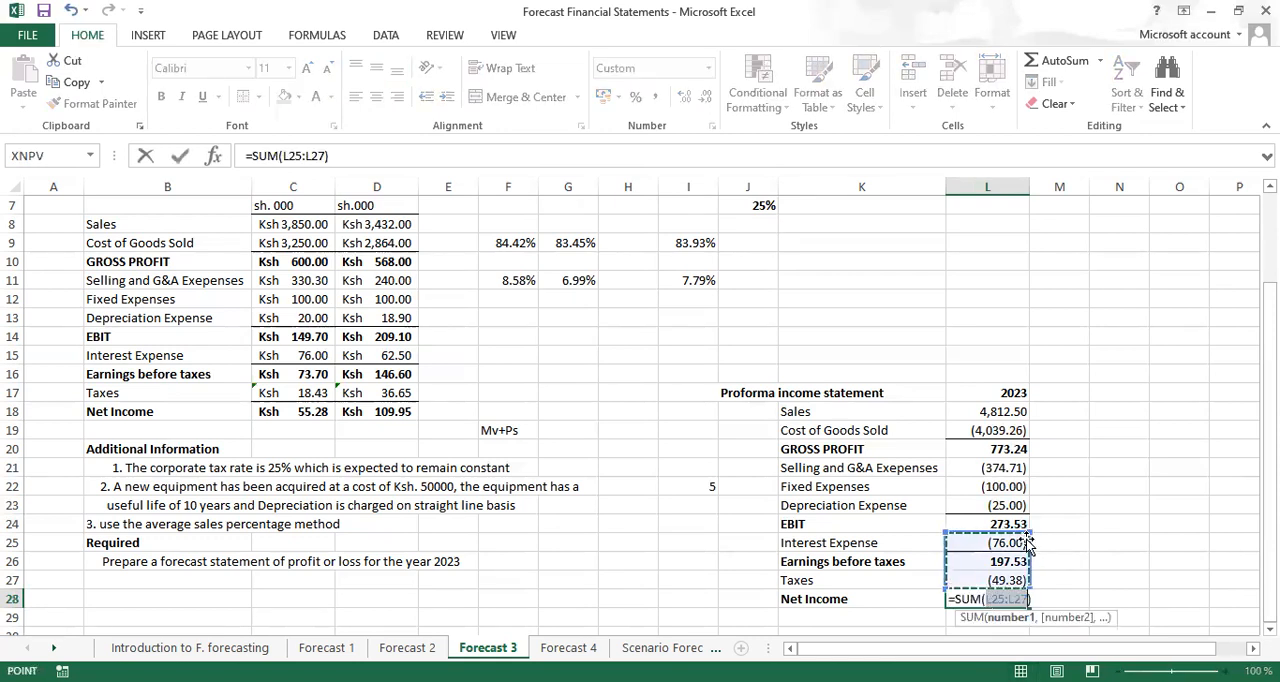
pyautogui.moveTo(1028, 527); pyautogui.dragTo(1025, 560)
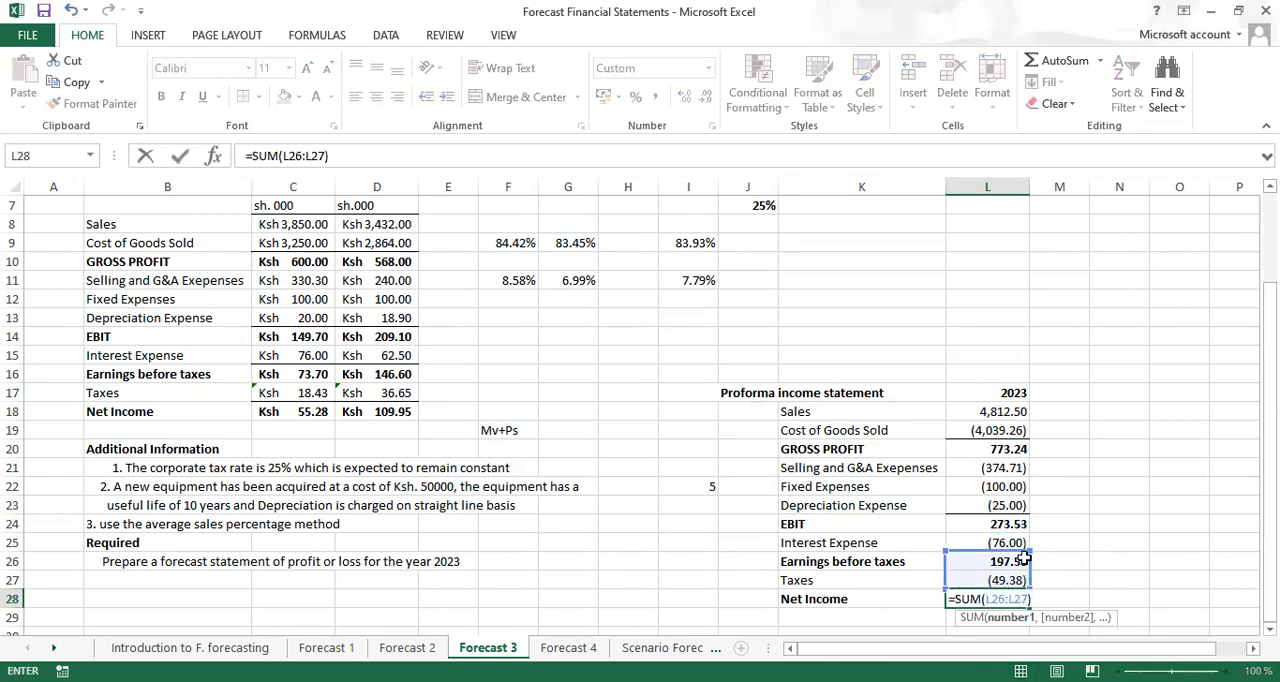
pyautogui.hotkey('ctrl', 'Return')
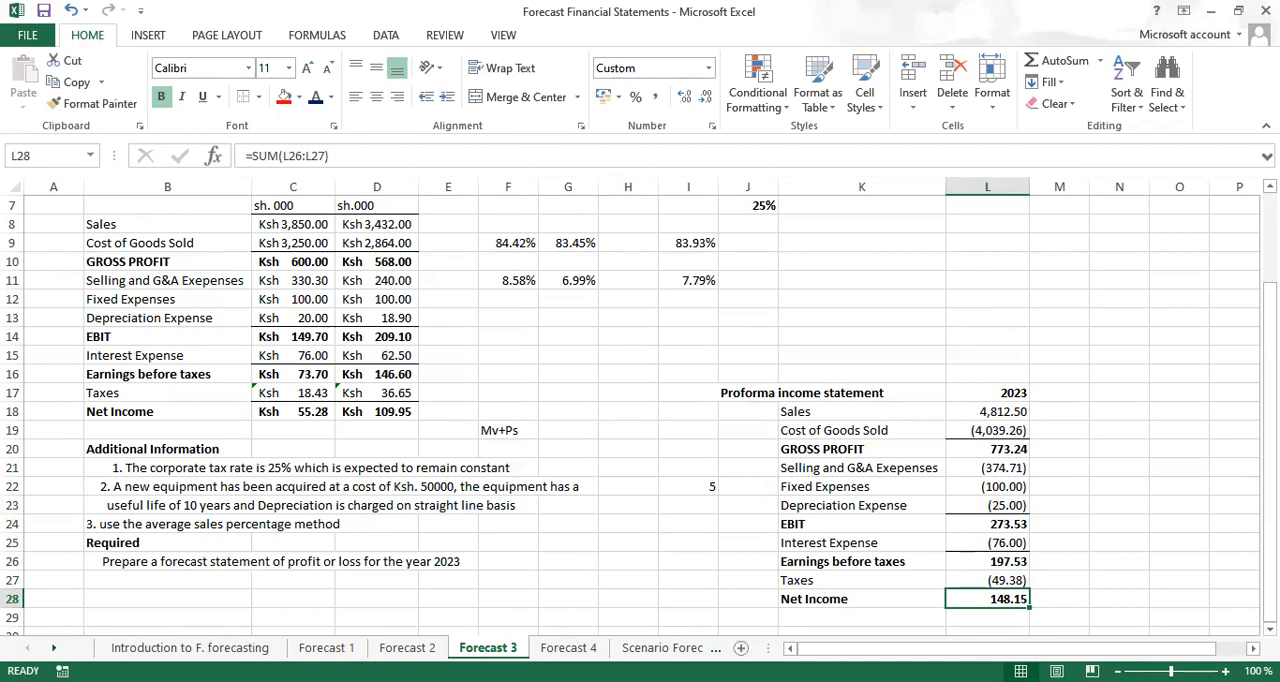
# Look over the Introduction to F. forecasting and Forecast 2 sheets and return to the Forecast 3 sheet
pyautogui.click(190, 647)
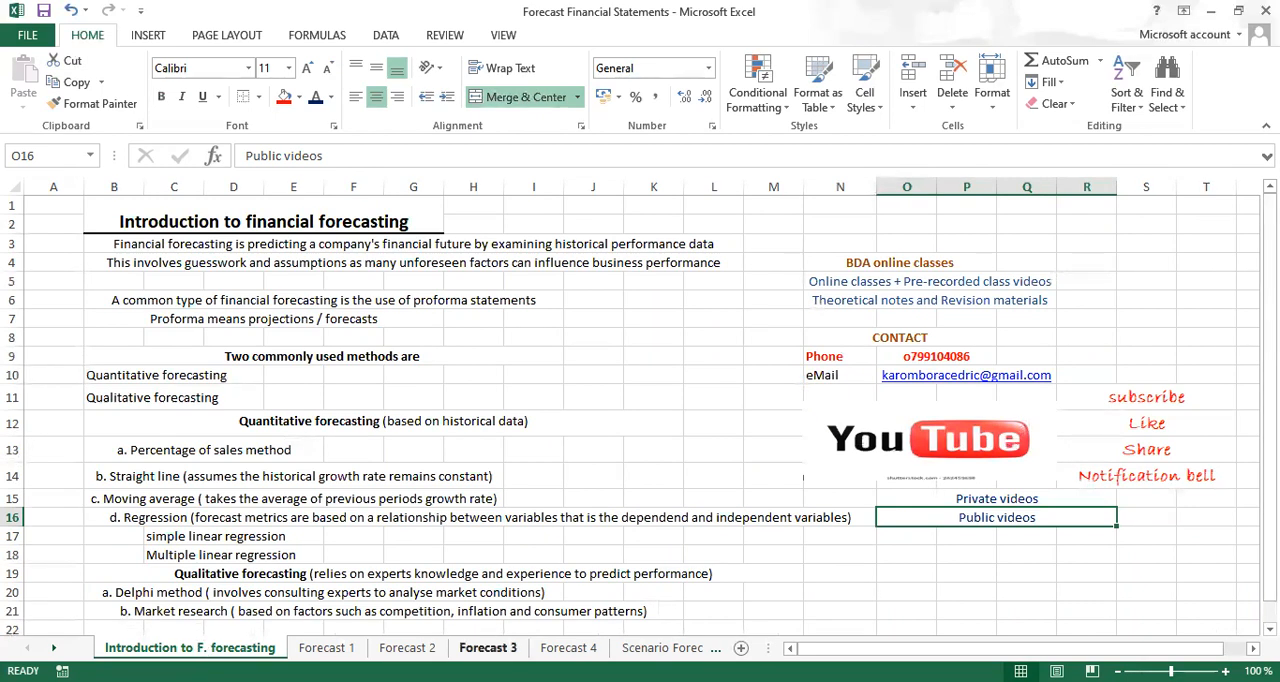
pyautogui.click(488, 647)
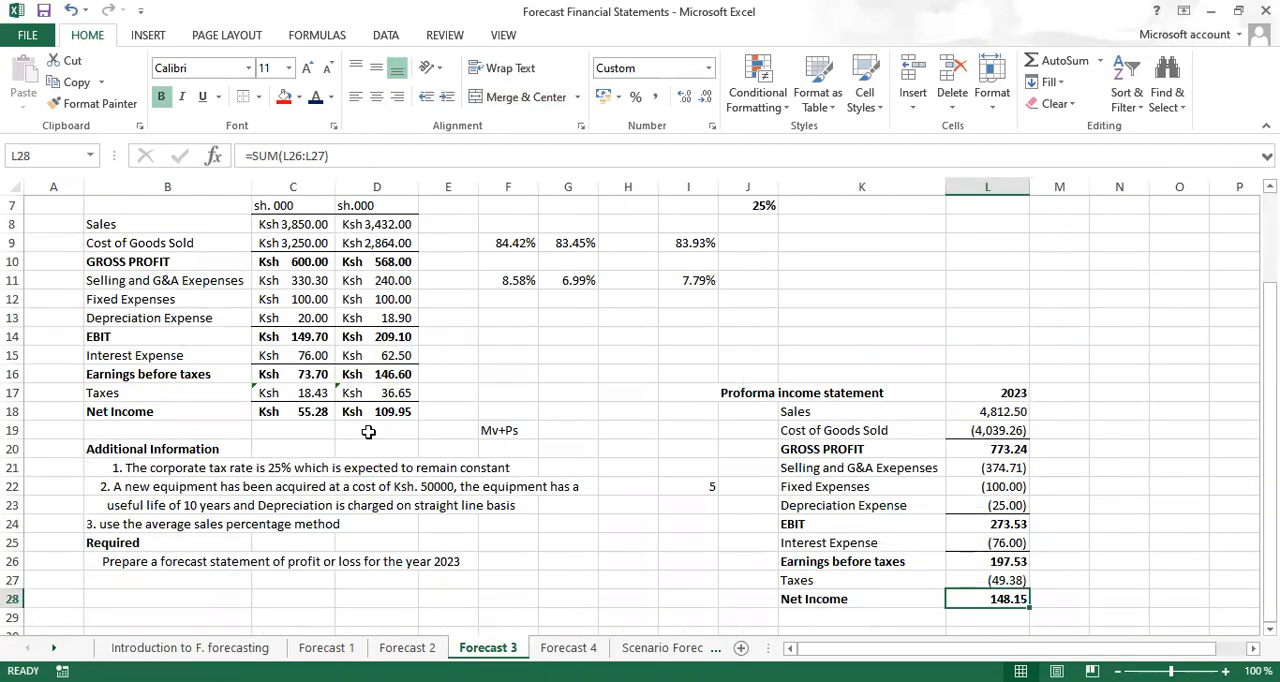
pyautogui.click(407, 647)
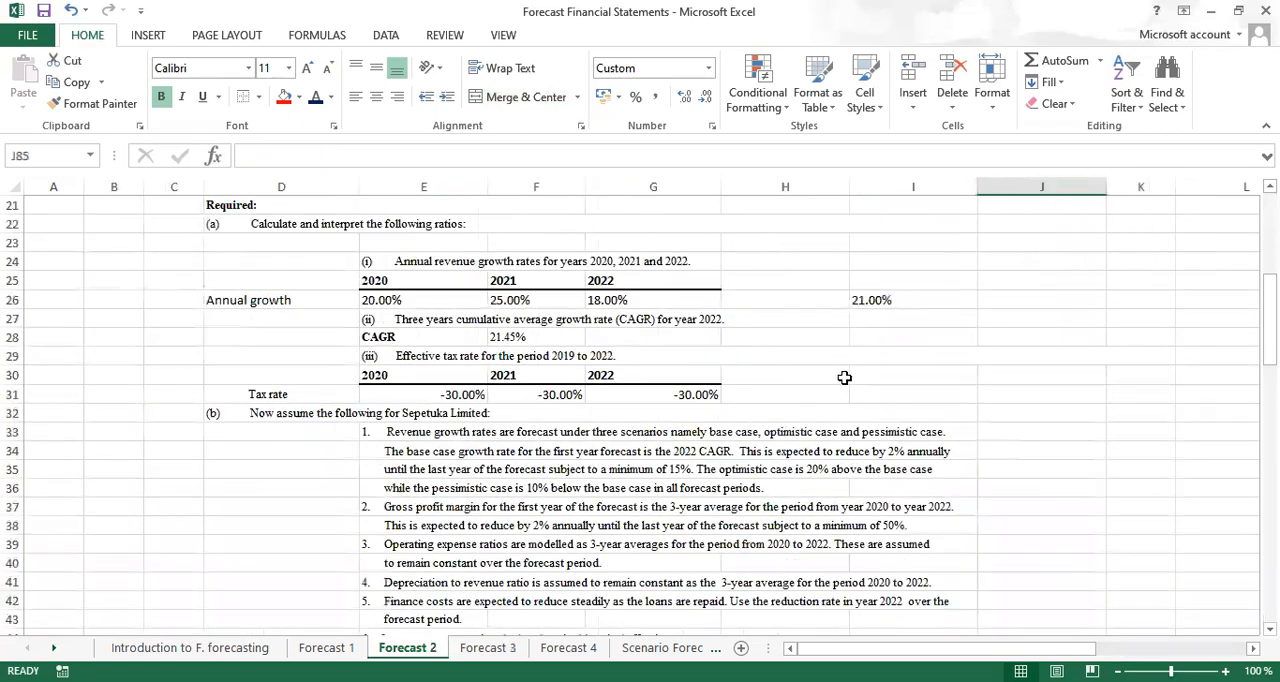
pyautogui.click(1269, 186)
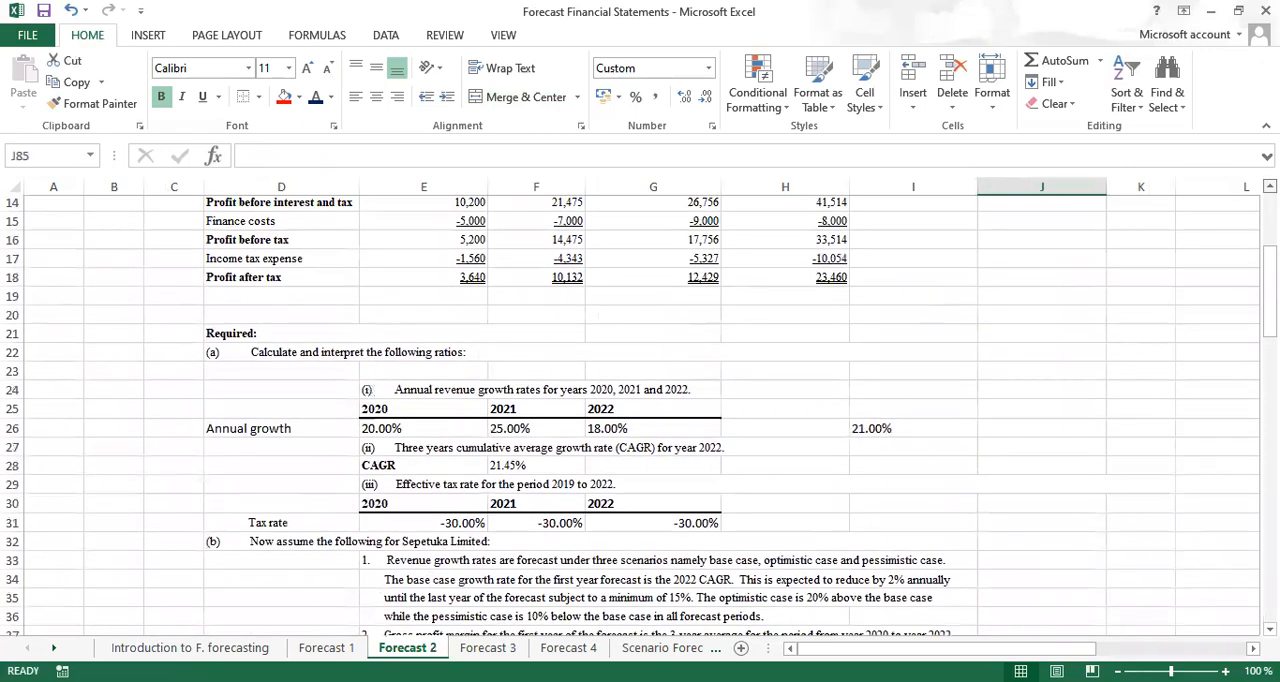
pyautogui.click(488, 648)
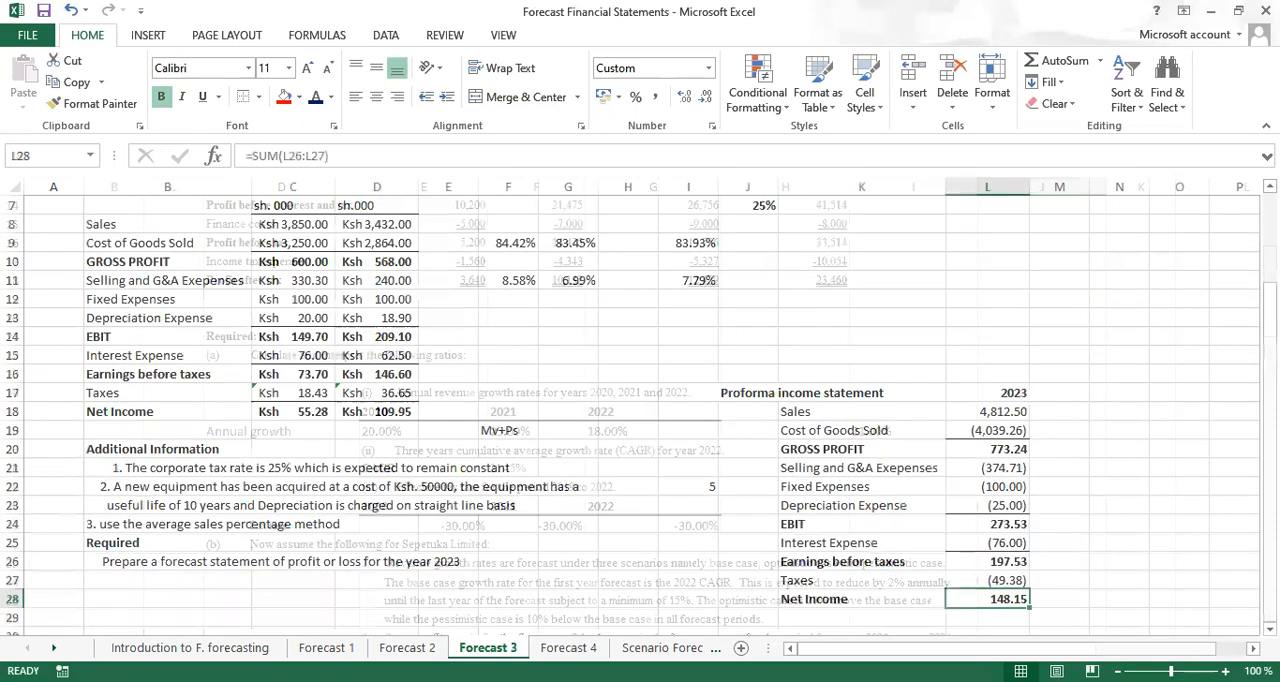
# Open the Forecast 4 sheet and read through XYZ Limited's assumptions and the required proforma statements
pyautogui.click(568, 648)
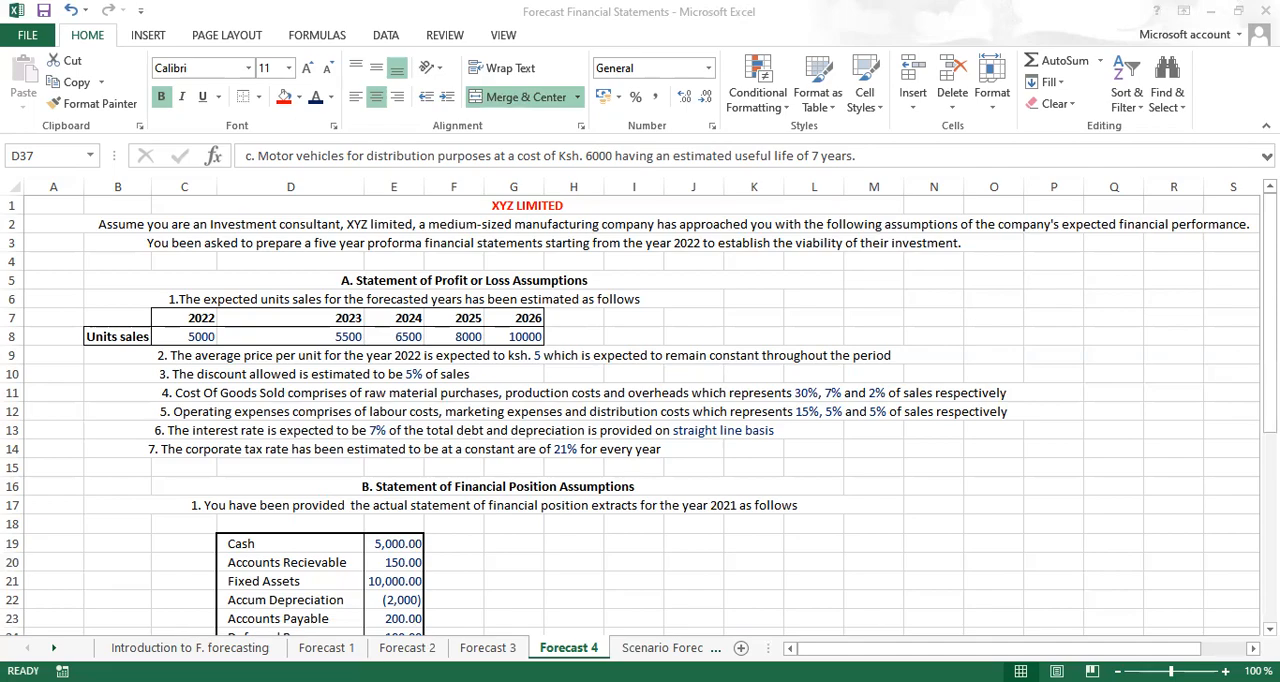
pyautogui.scroll(-2, 640, 410)
pyautogui.scroll(-4, 640, 415)
pyautogui.scroll(-3, 640, 415)
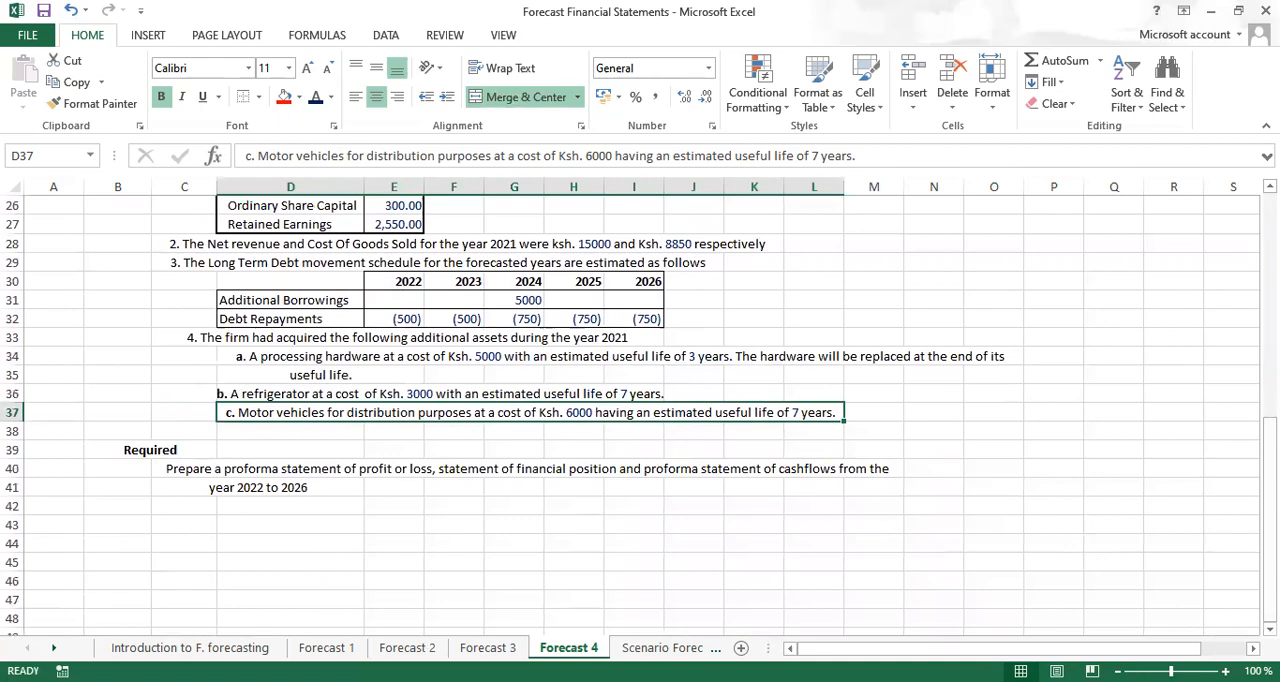
pyautogui.click(1270, 186)
pyautogui.scroll(3, 640, 416)
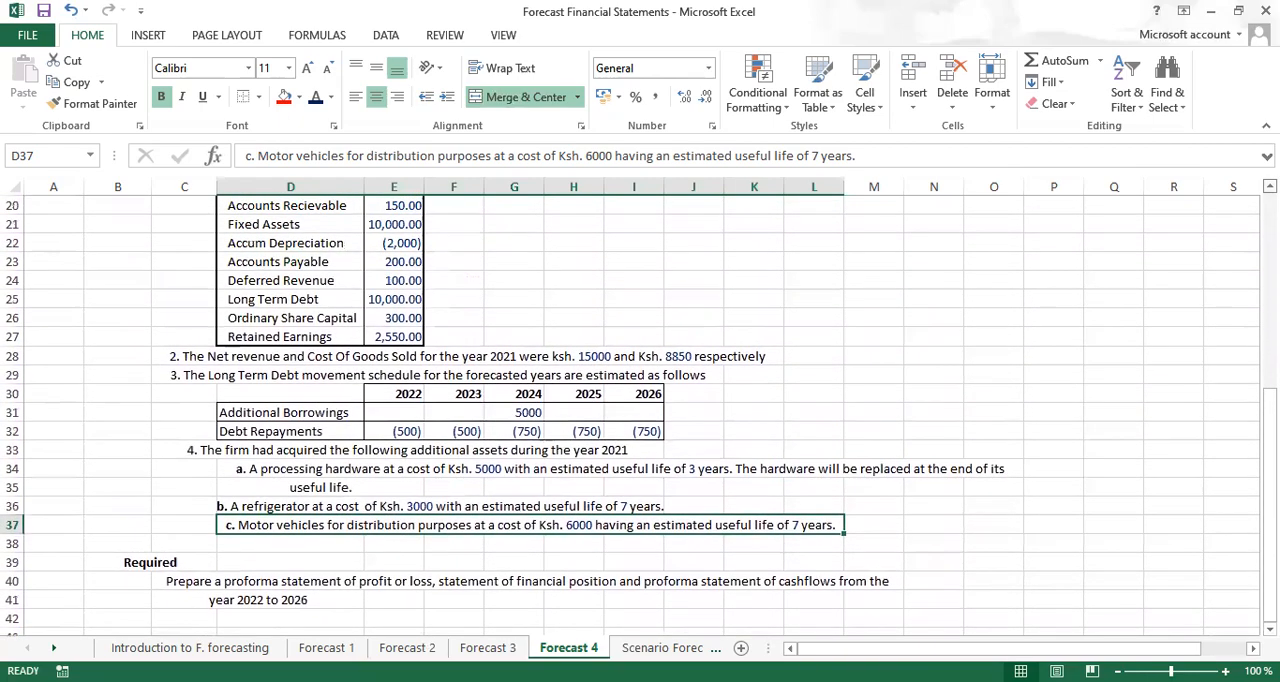
# Copy the 2022–2026 units sales table from B7:G8 and paste it at E43, below the Required section
pyautogui.scroll(3, 640, 416)
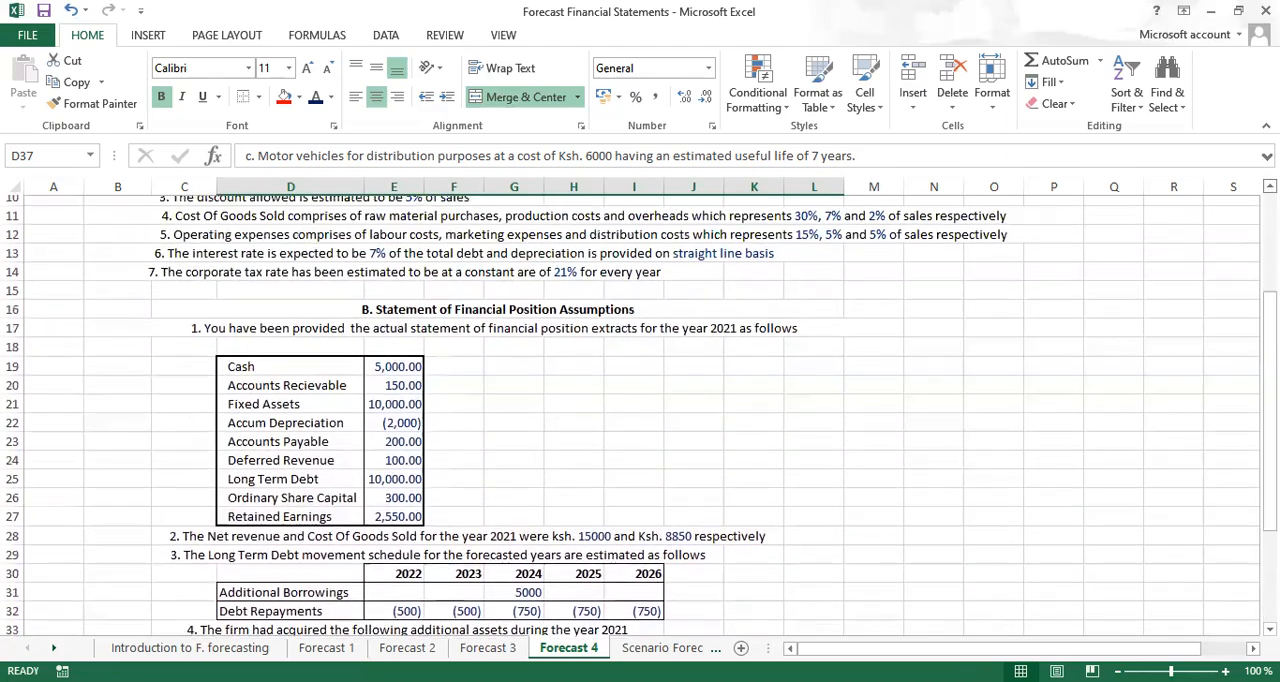
pyautogui.scroll(1, 640, 416)
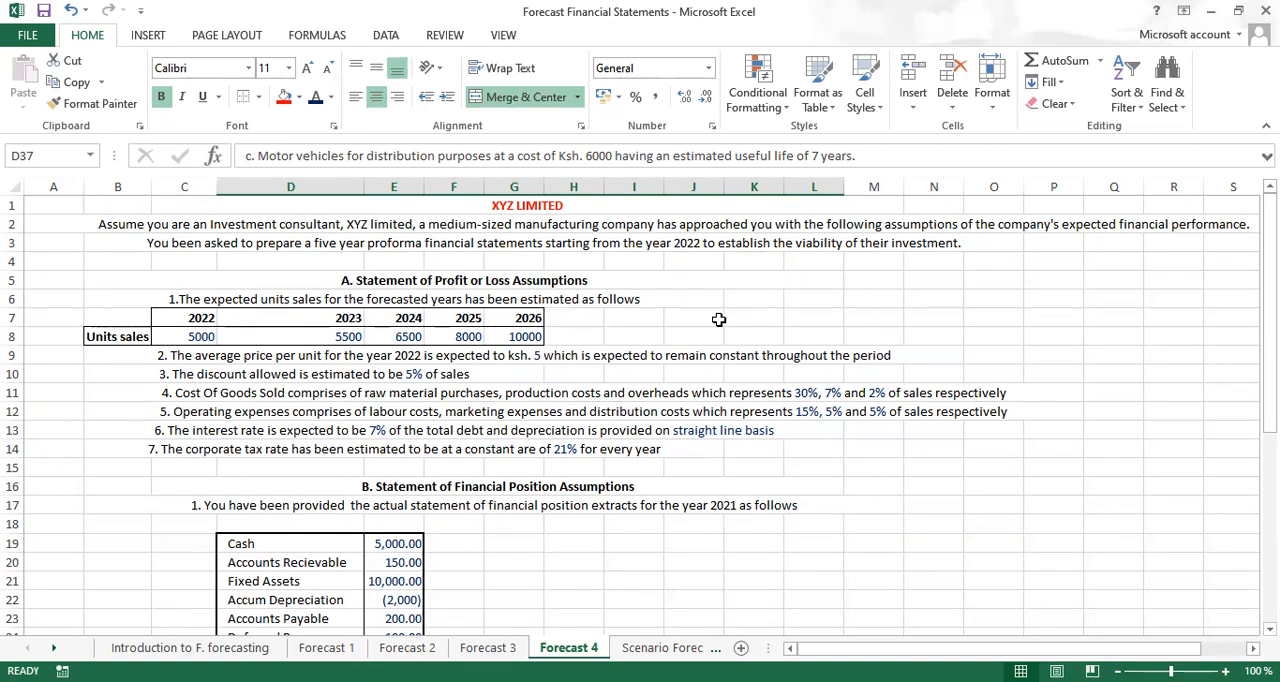
pyautogui.moveTo(115, 318); pyautogui.dragTo(503, 344)
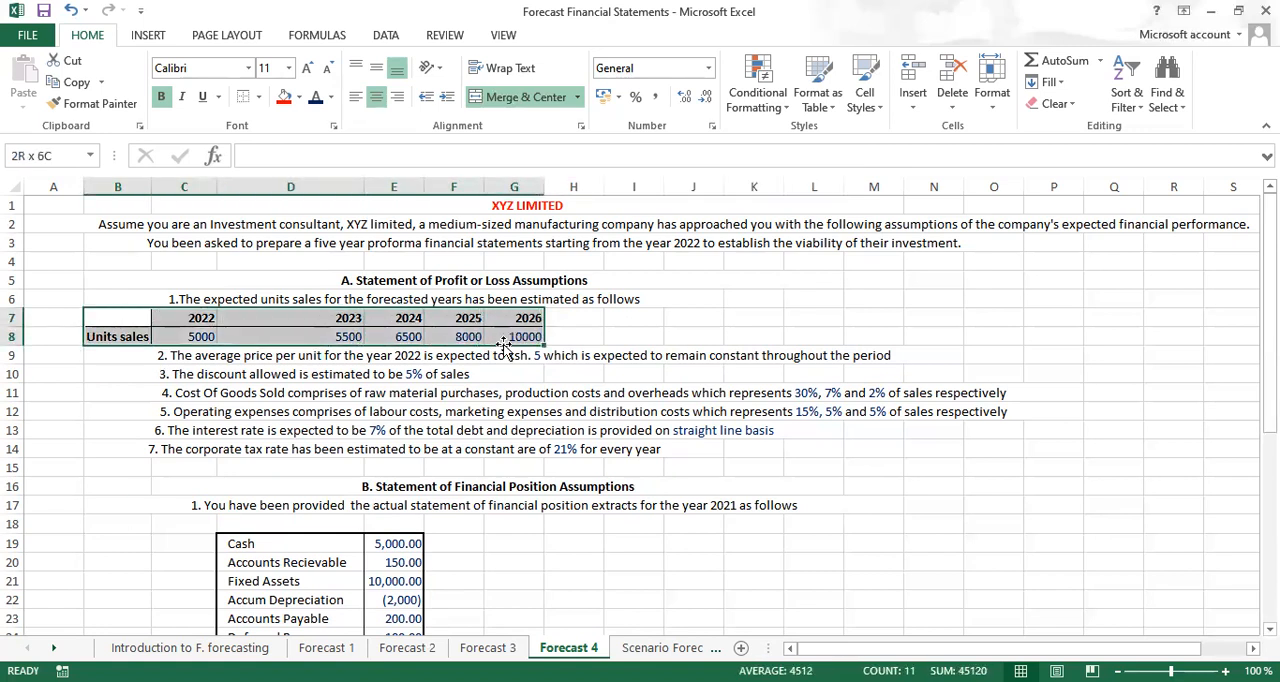
pyautogui.hotkey('ctrl', 'c')
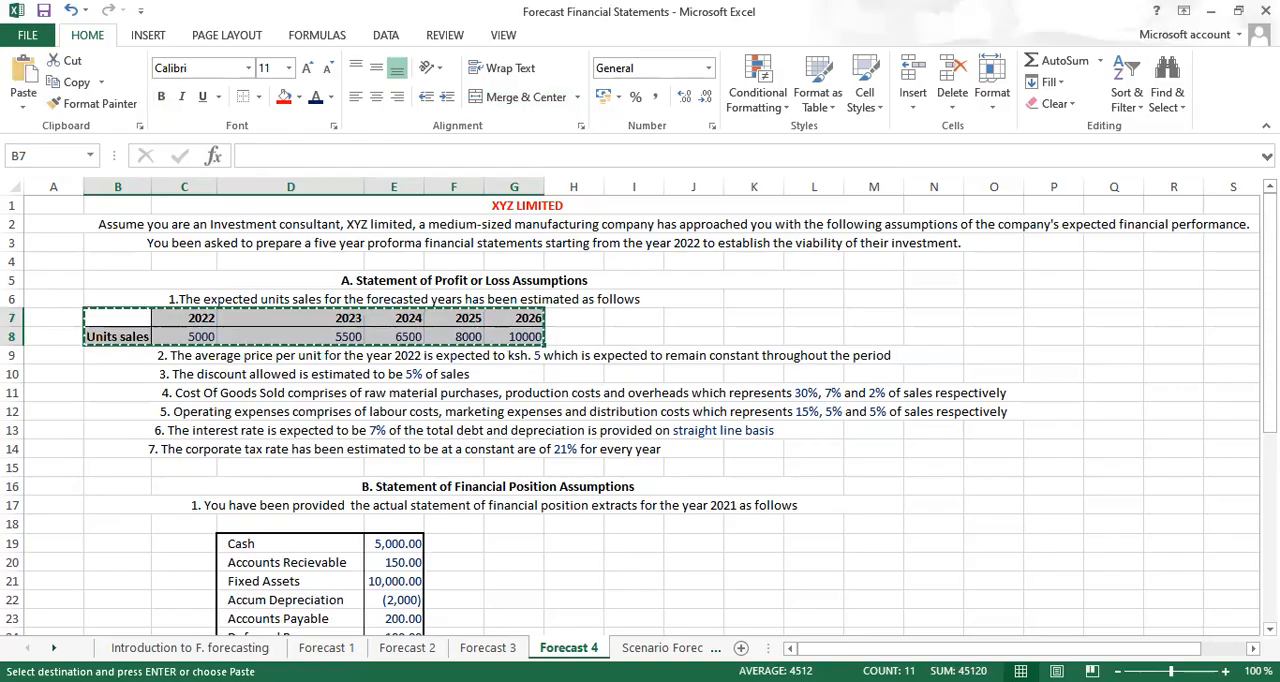
pyautogui.scroll(-2, 640, 410)
pyautogui.scroll(-4, 640, 410)
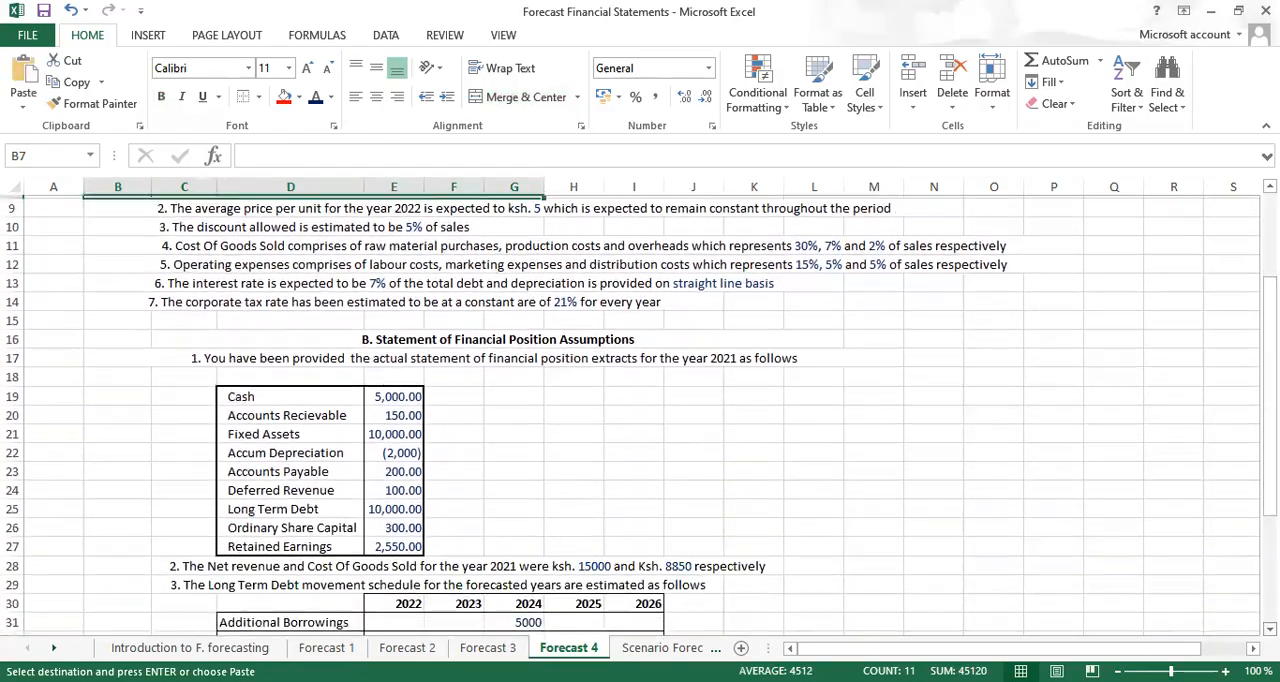
pyautogui.scroll(-4, 640, 410)
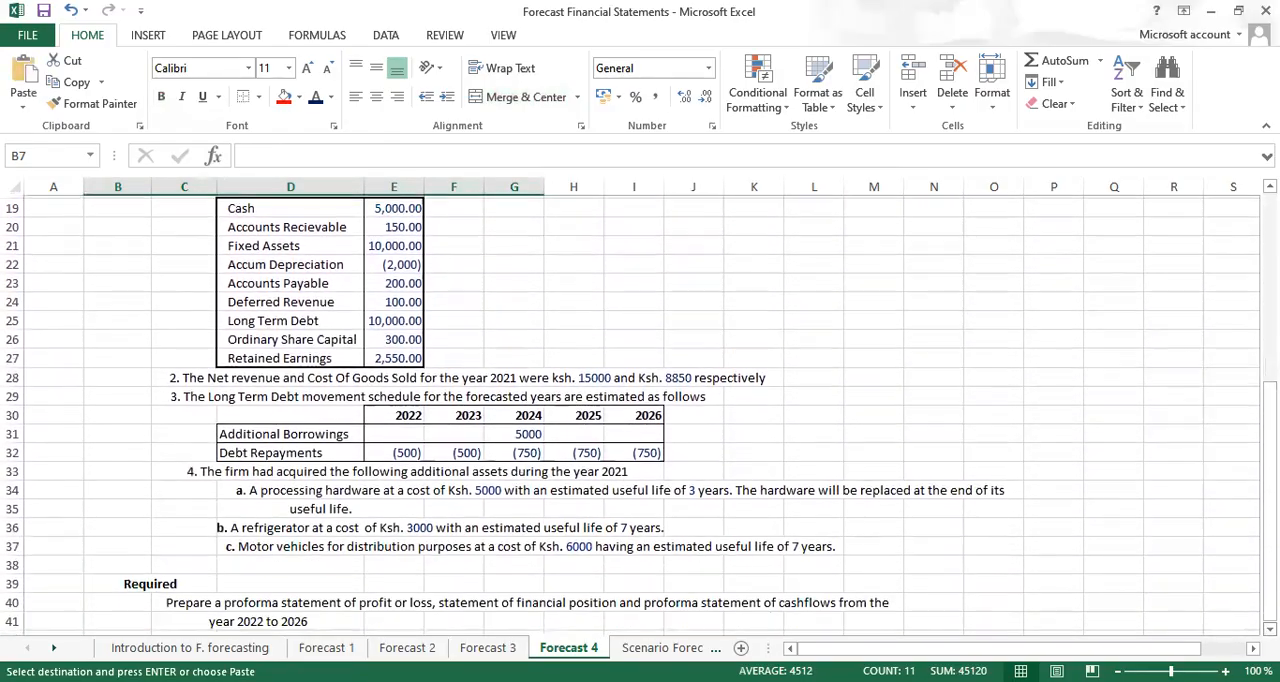
pyautogui.scroll(-2, 474, 549)
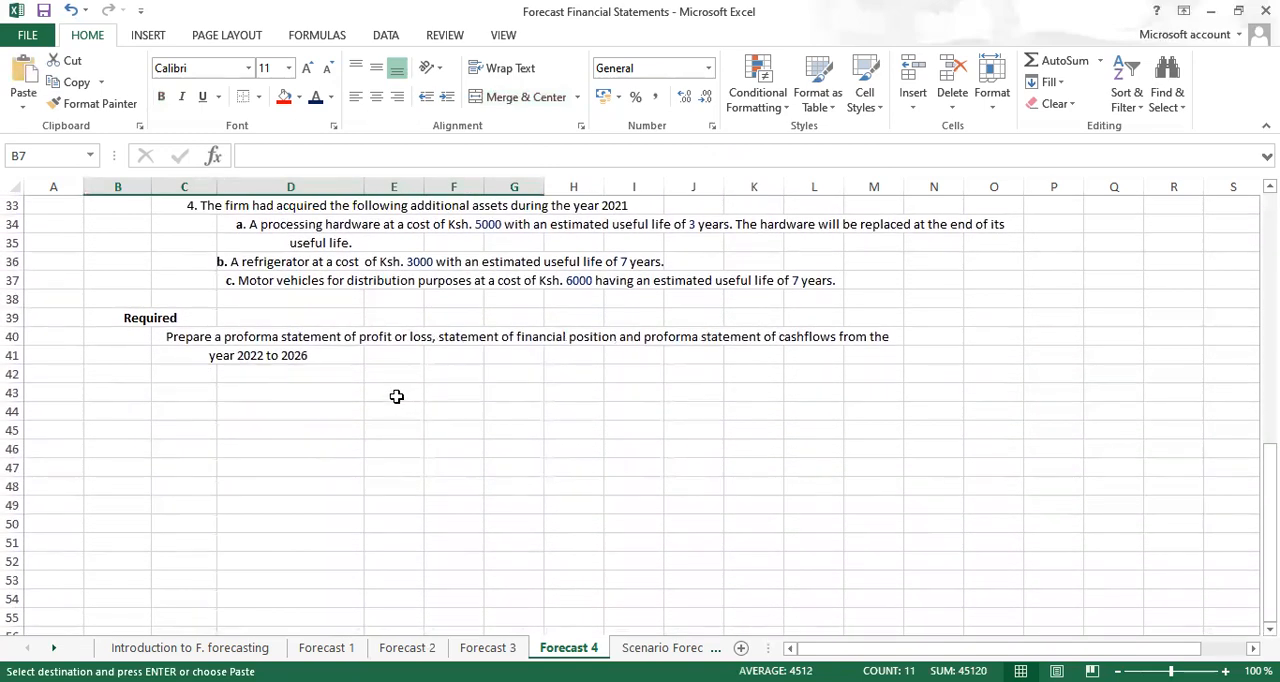
pyautogui.click(396, 396)
pyautogui.hotkey('ctrl', 'v')
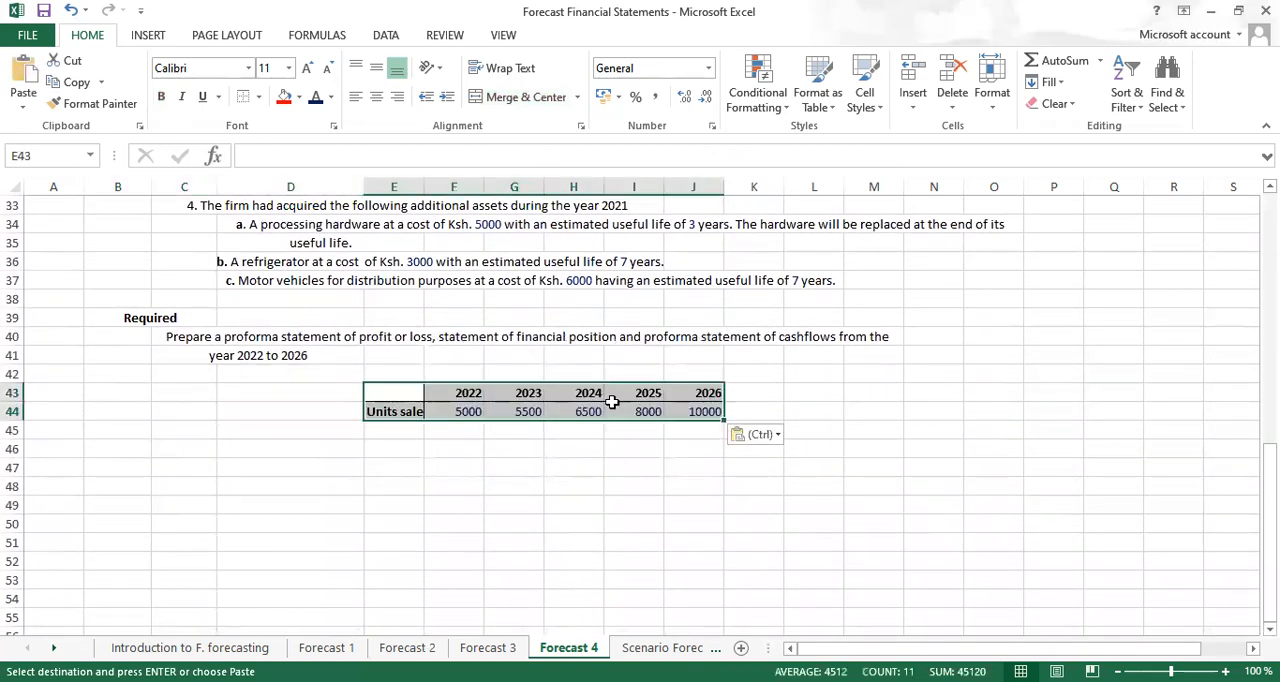
pyautogui.click(967, 370)
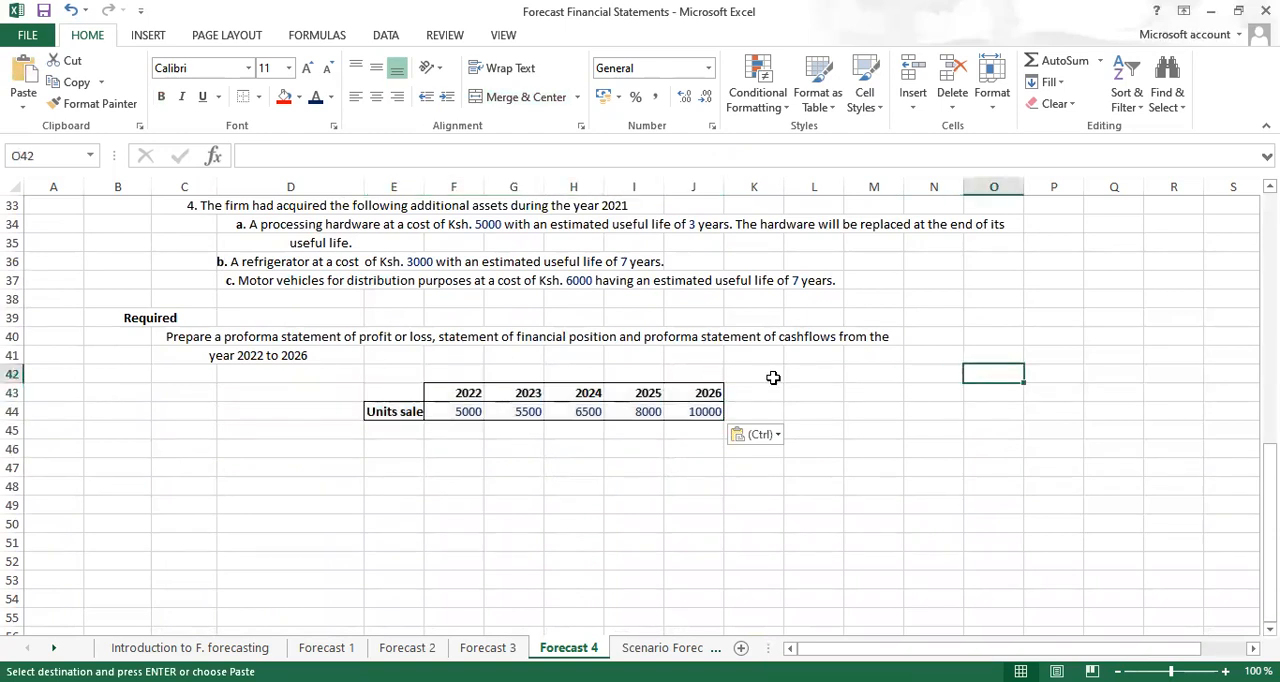
# Add a Selling price row in row 45 with 5 for 2022, and fit column E's width to its labels
pyautogui.scroll(2, 640, 410)
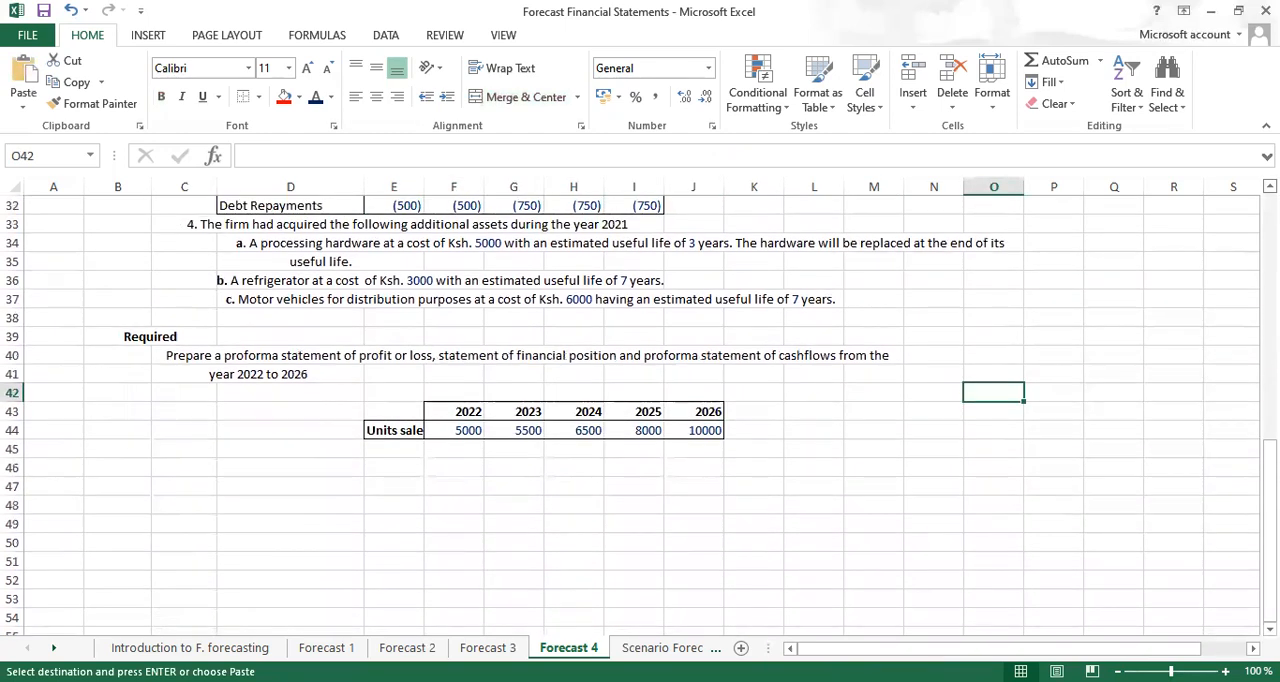
pyautogui.scroll(3, 640, 410)
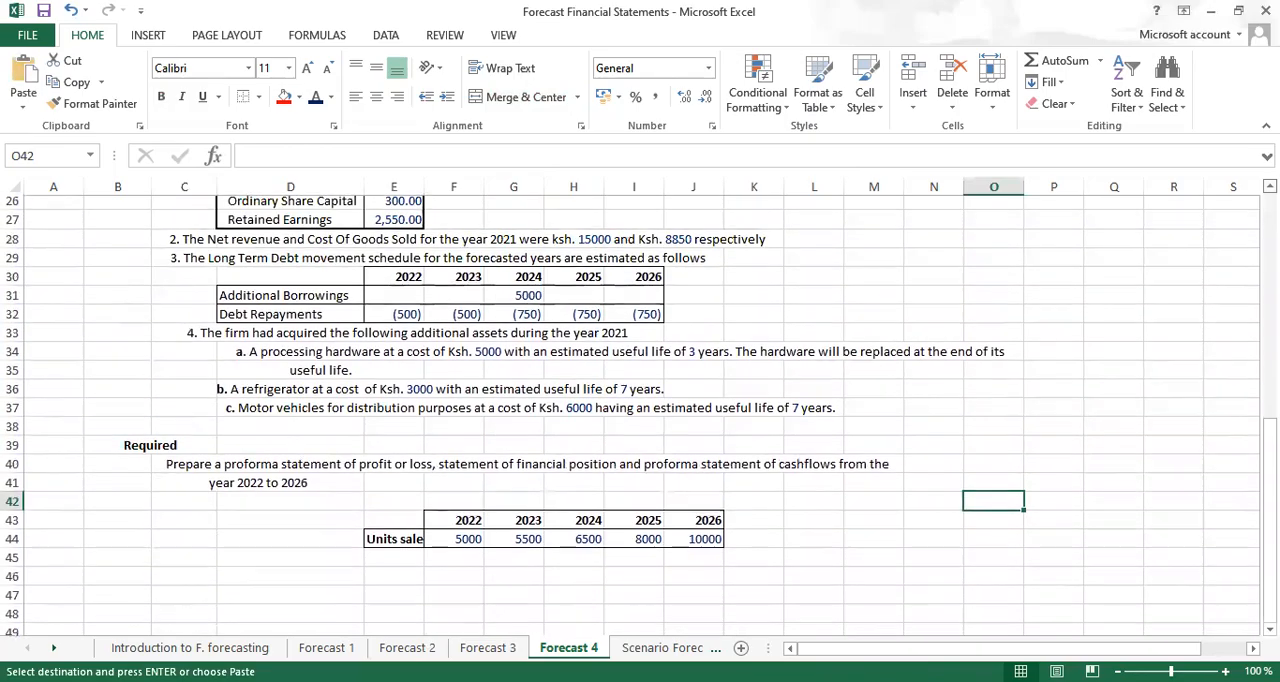
pyautogui.scroll(3, 640, 410)
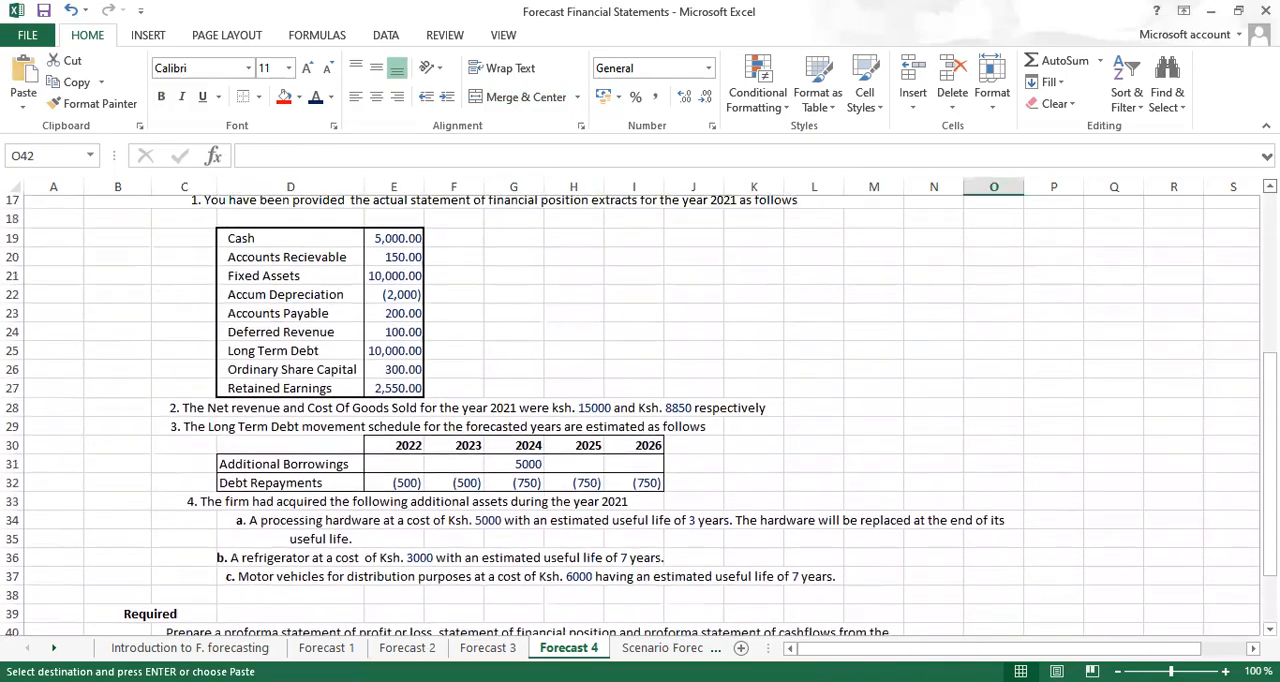
pyautogui.scroll(3, 560, 215)
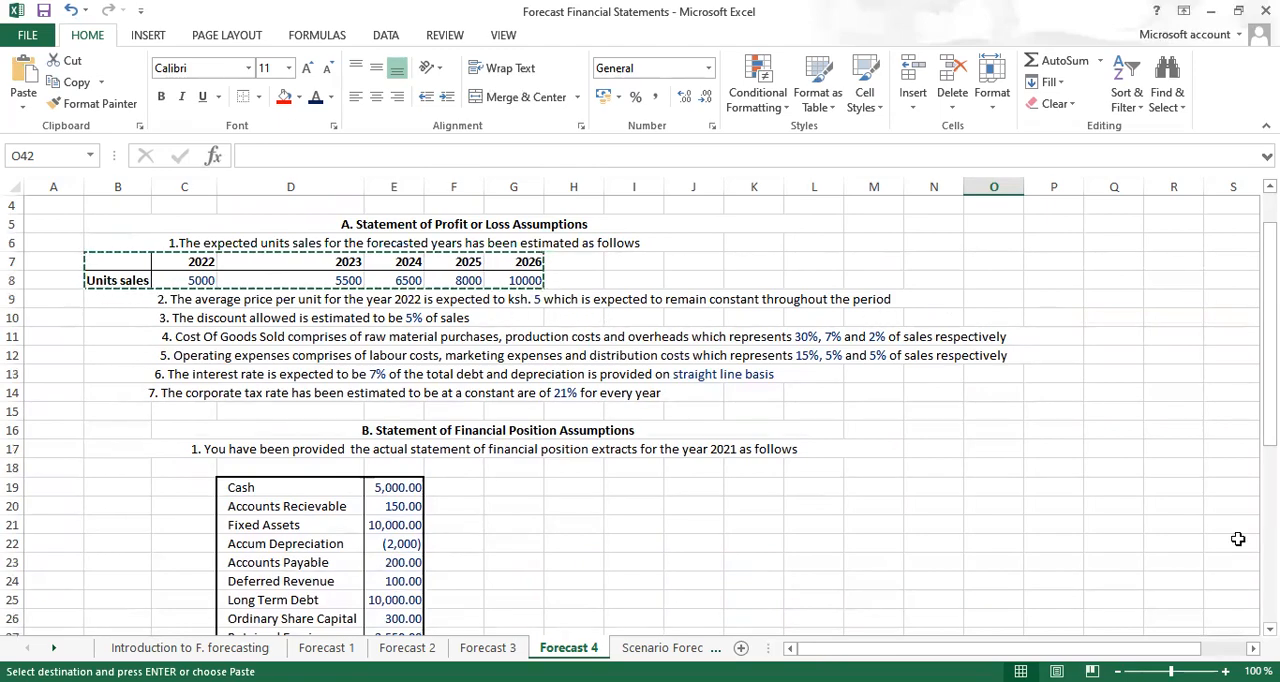
pyautogui.scroll(-3, 640, 415)
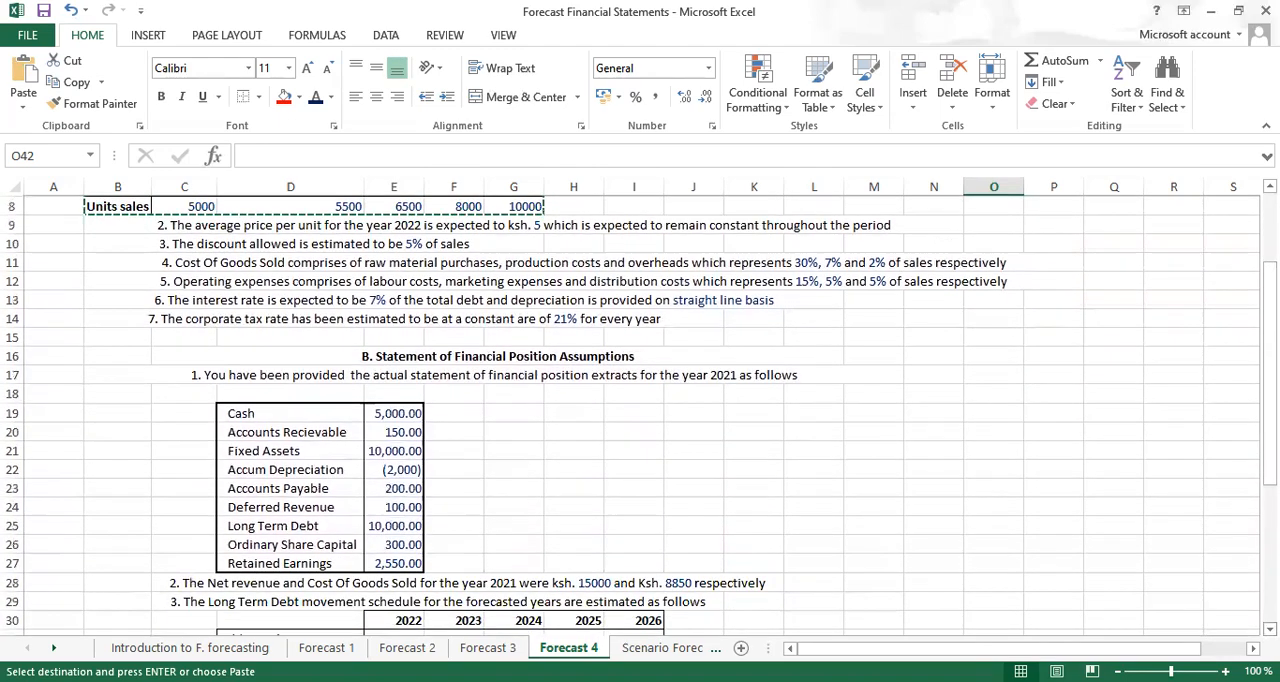
pyautogui.scroll(-3, 640, 415)
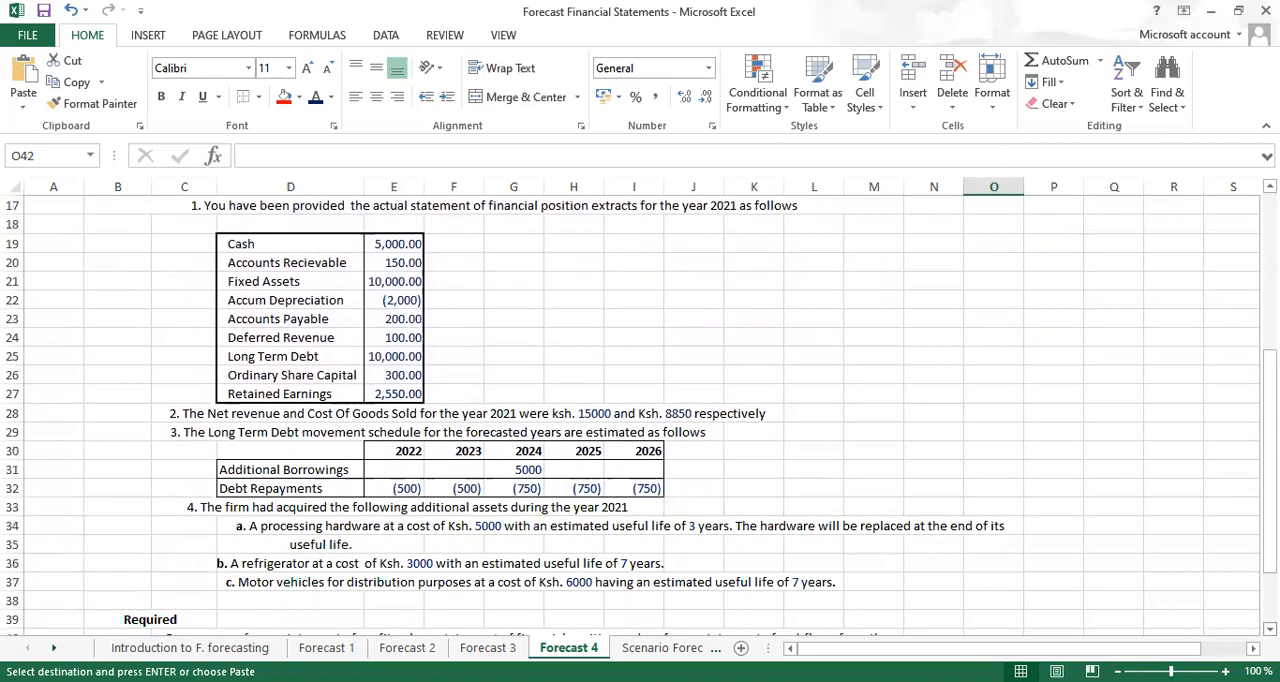
pyautogui.scroll(-2, 490, 604)
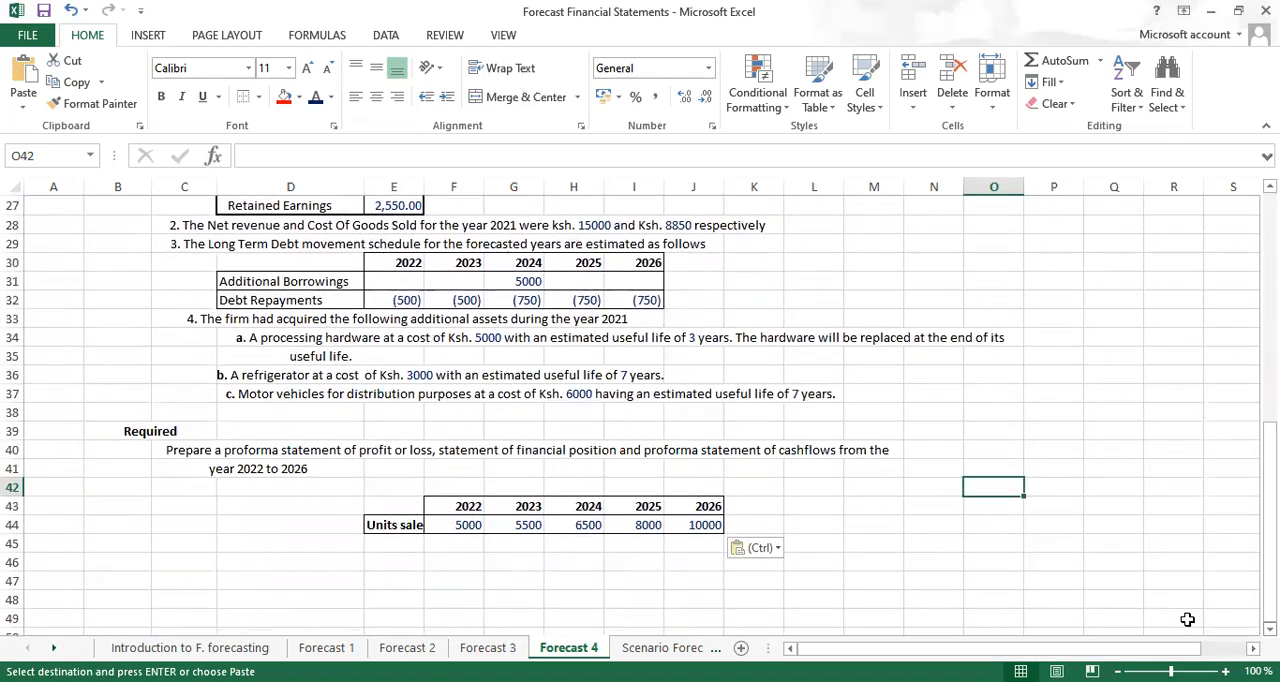
pyautogui.click(387, 542)
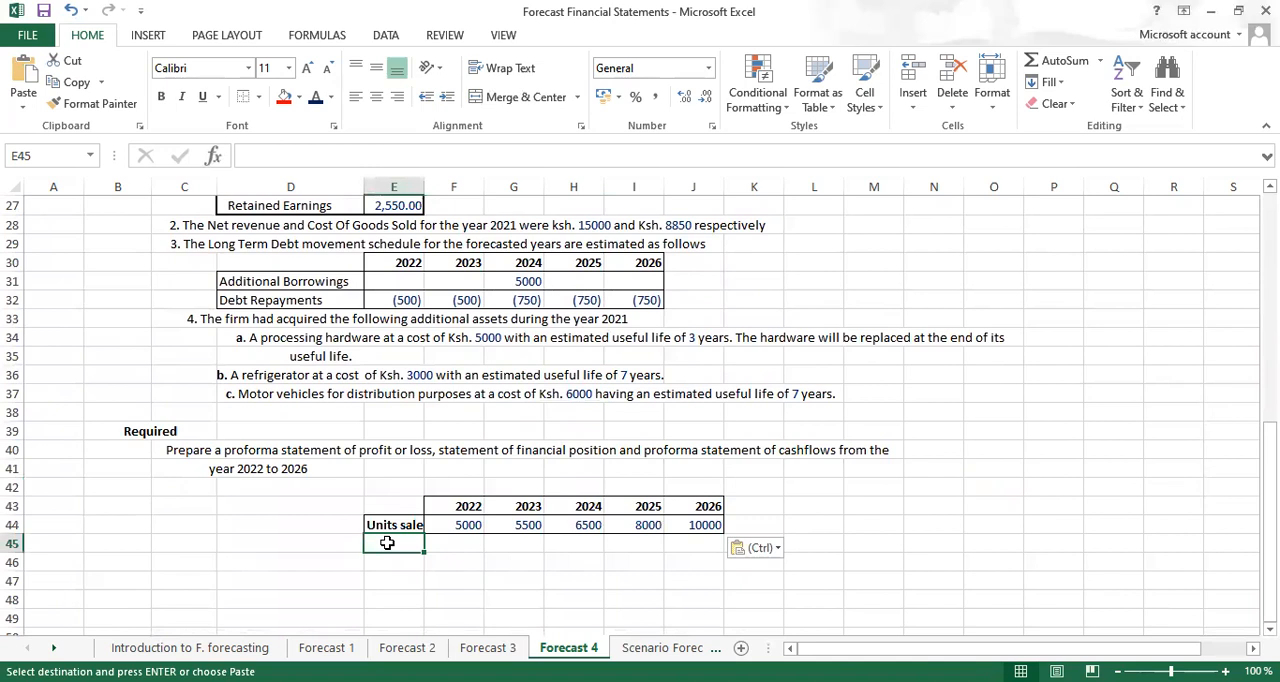
pyautogui.press('ctrl')
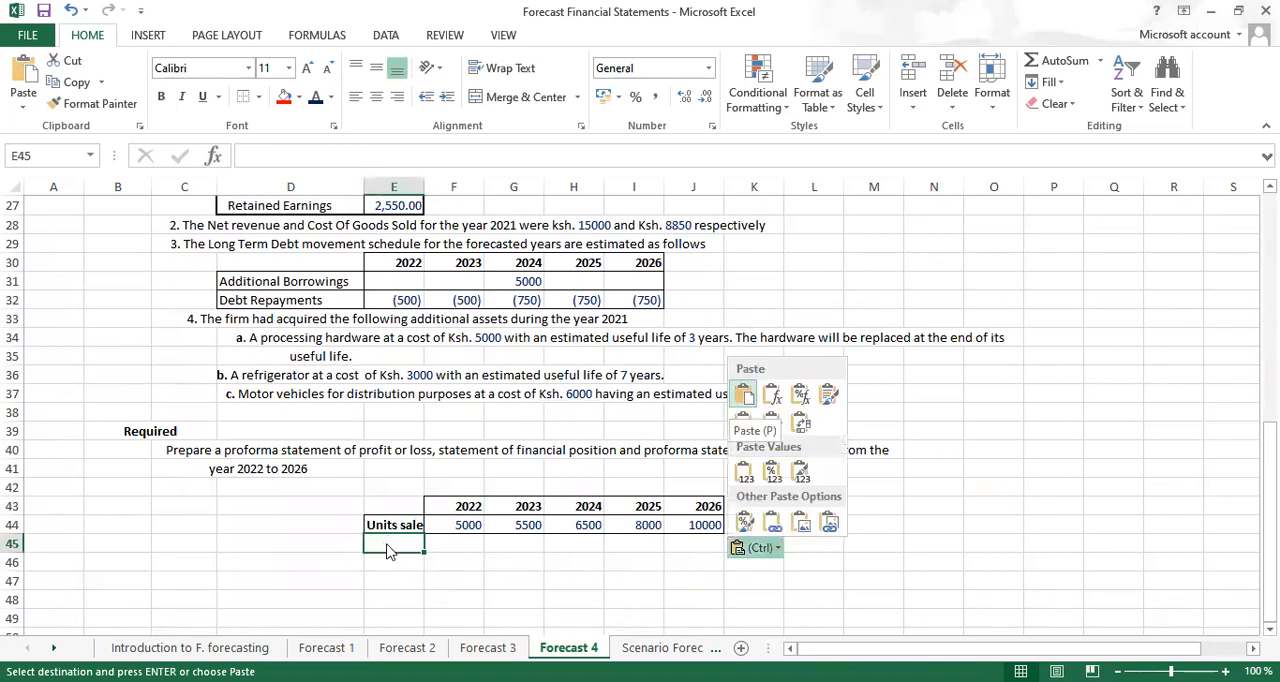
pyautogui.click(383, 546)
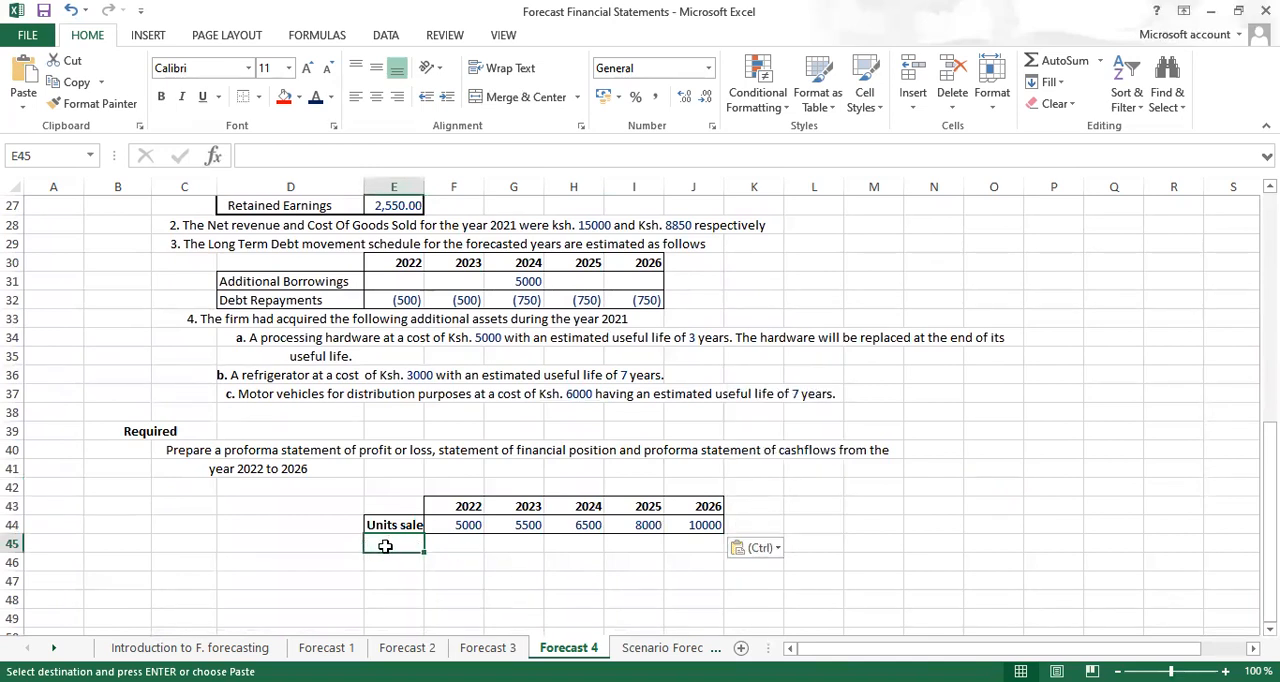
pyautogui.write('Selling price')
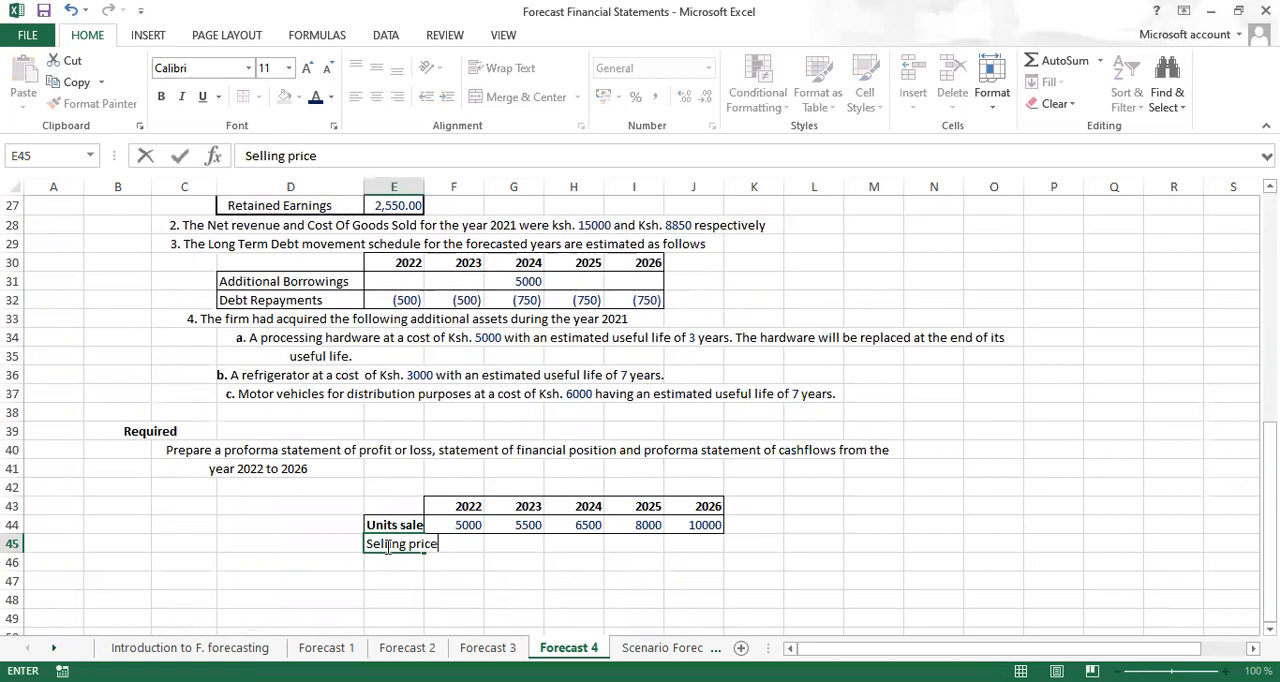
pyautogui.press('Tab')
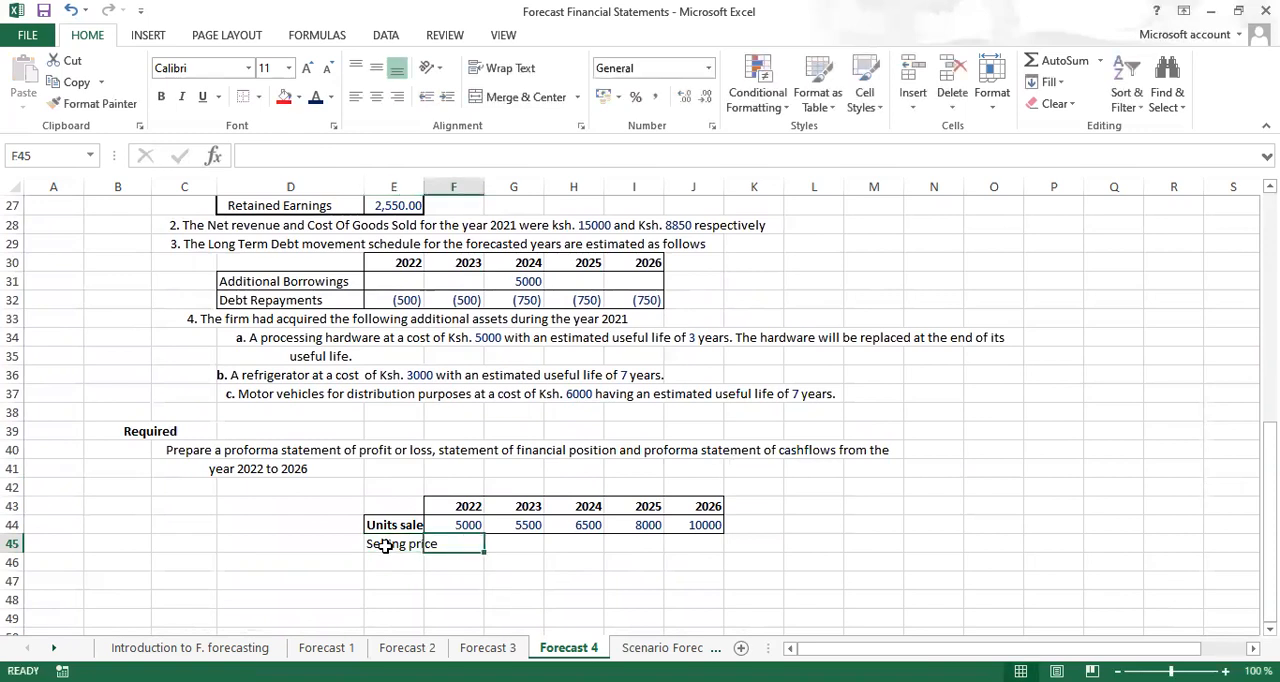
pyautogui.write('5')
pyautogui.press('Return')
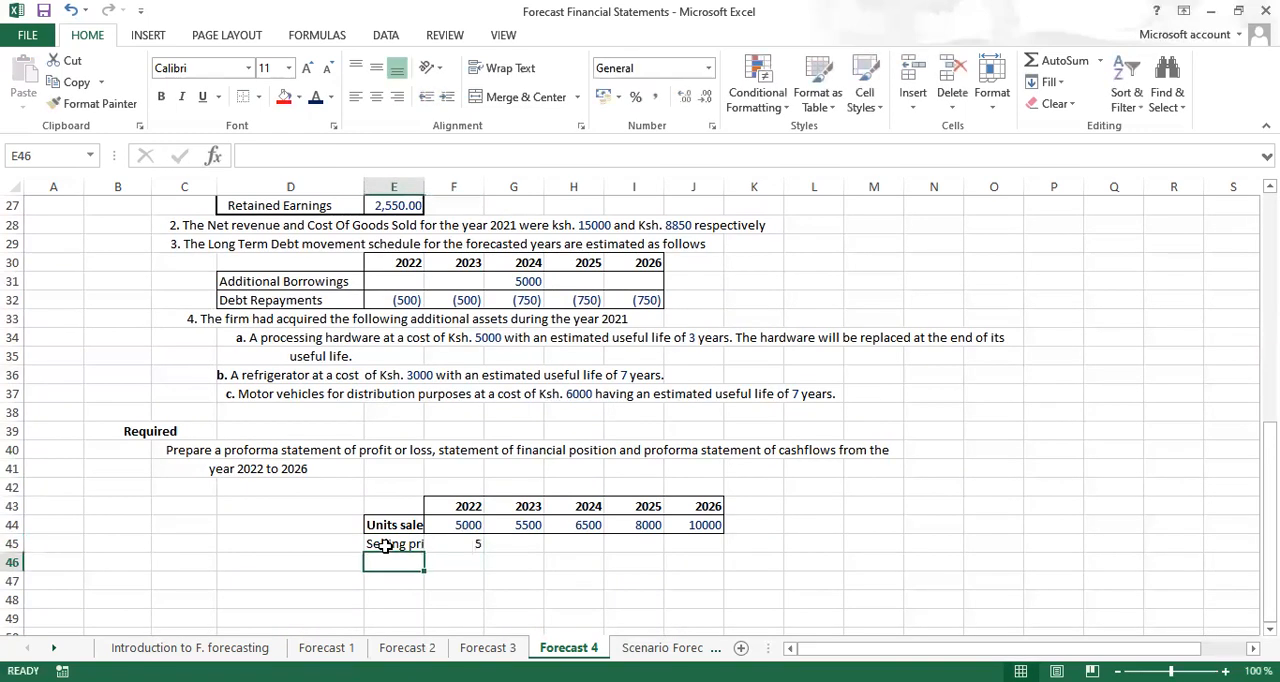
pyautogui.doubleClick(423, 186)
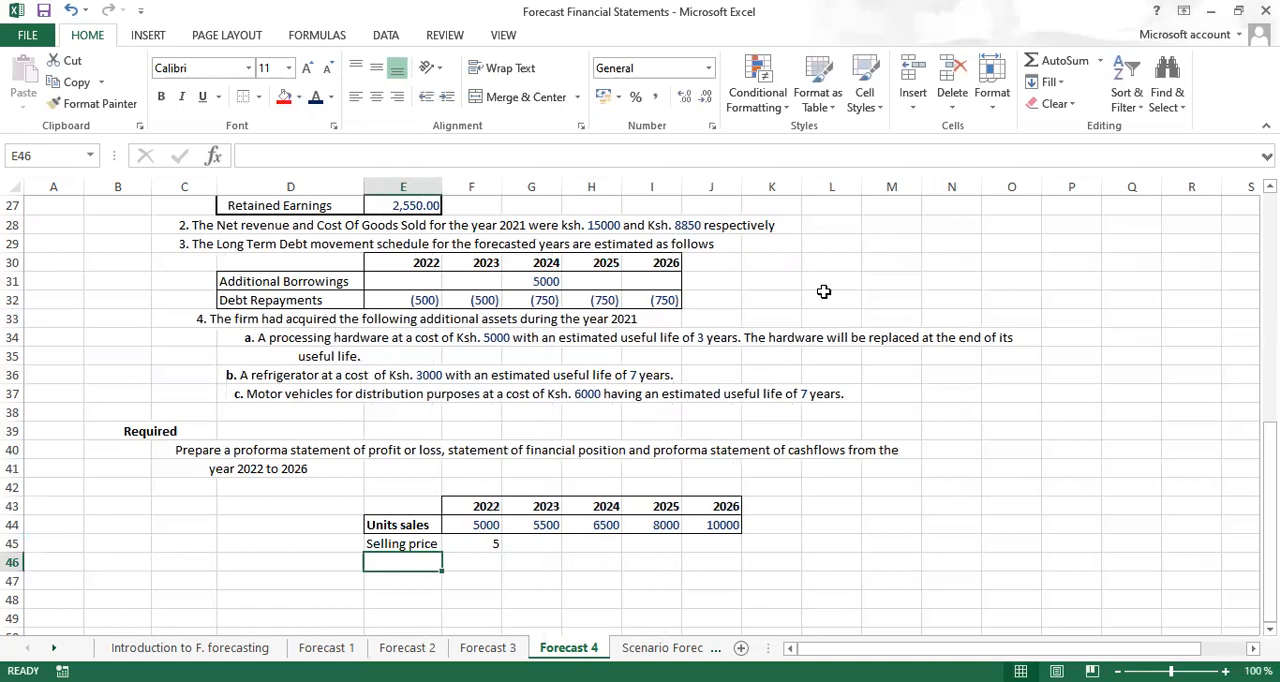
# Add a Discount Allowed row in row 46 with 5% for 2022
pyautogui.write('Discount')
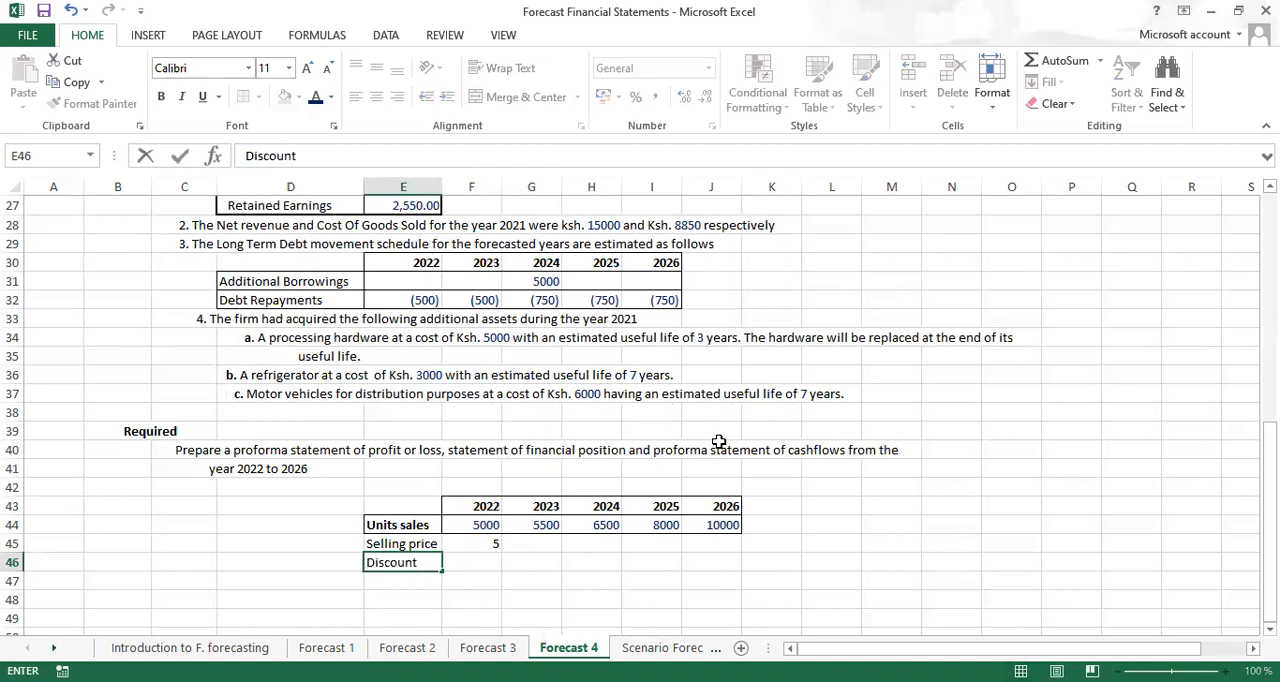
pyautogui.write(' Allowed')
pyautogui.press('Tab')
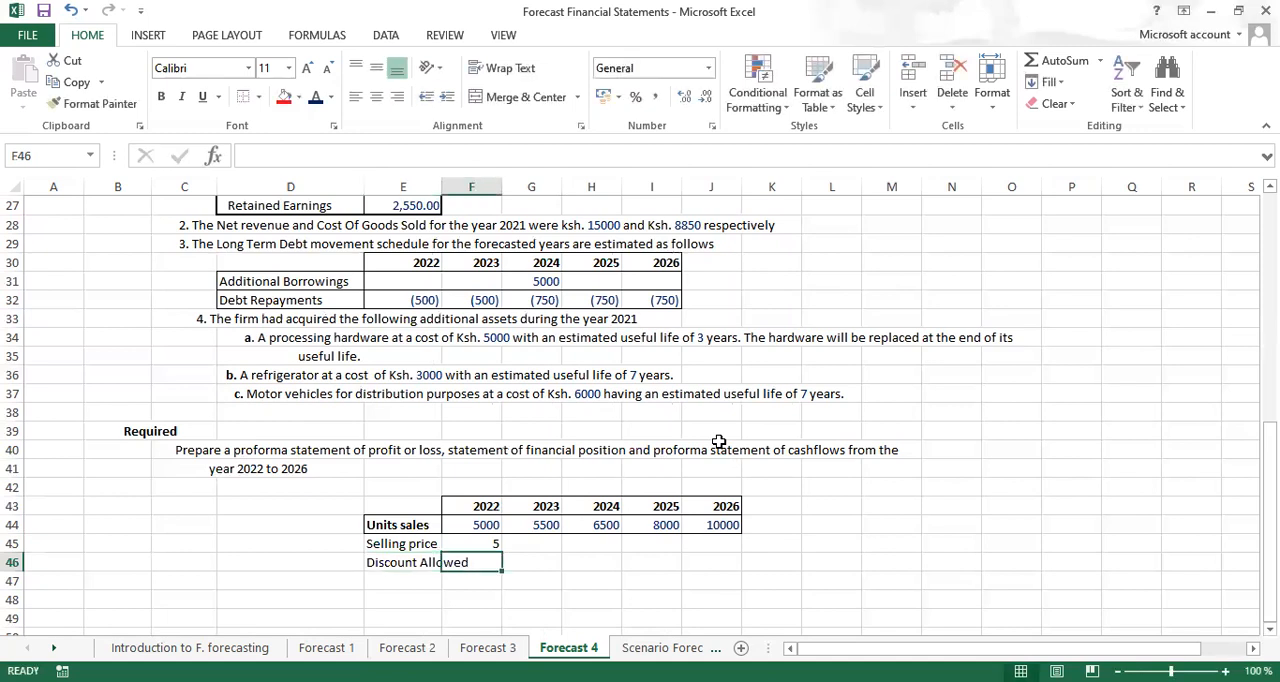
pyautogui.write('5%')
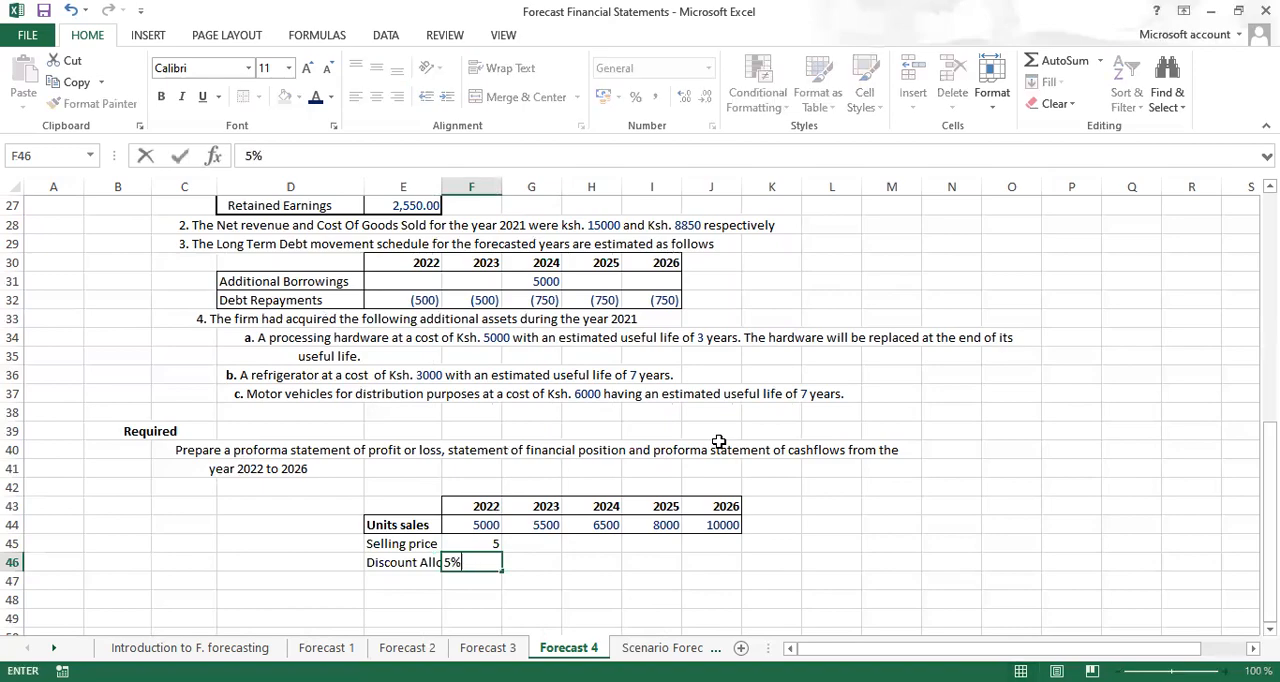
# Add a bold Cost Of Goods Sold heading in E47, below the discount row
pyautogui.scroll(4, 640, 416)
pyautogui.scroll(4, 978, 182)
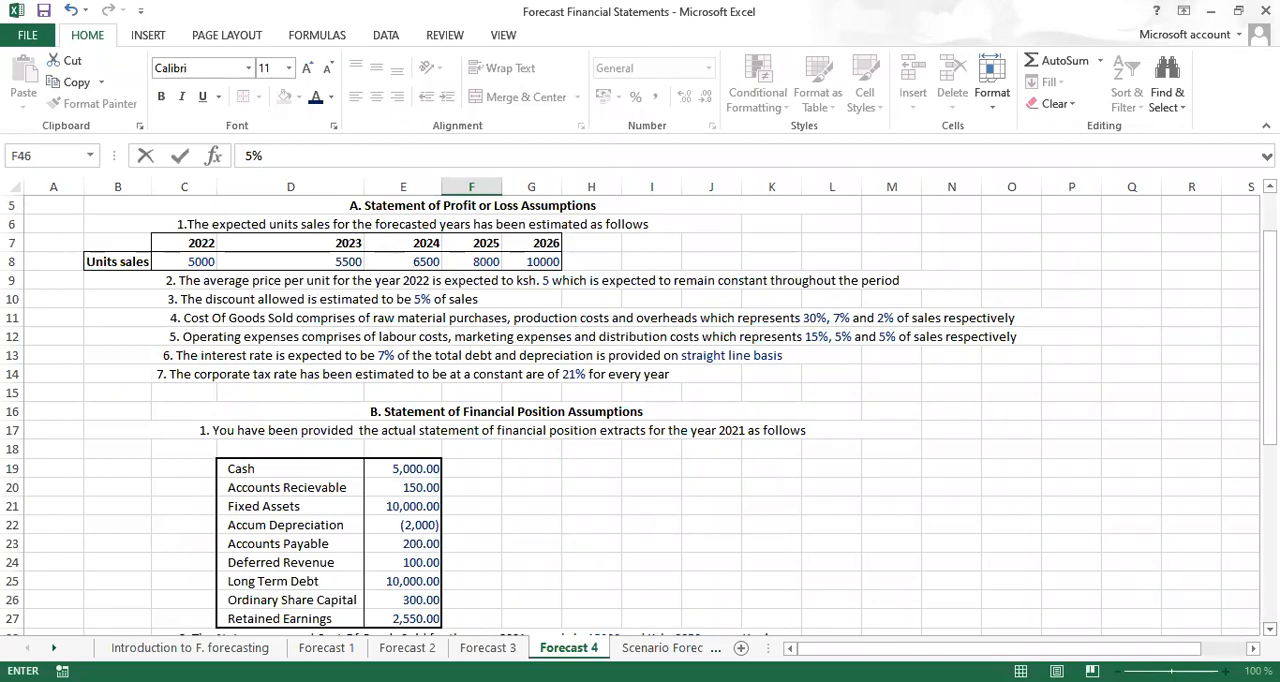
pyautogui.scroll(-3, 640, 415)
pyautogui.scroll(-4, 640, 415)
pyautogui.scroll(-2, 640, 415)
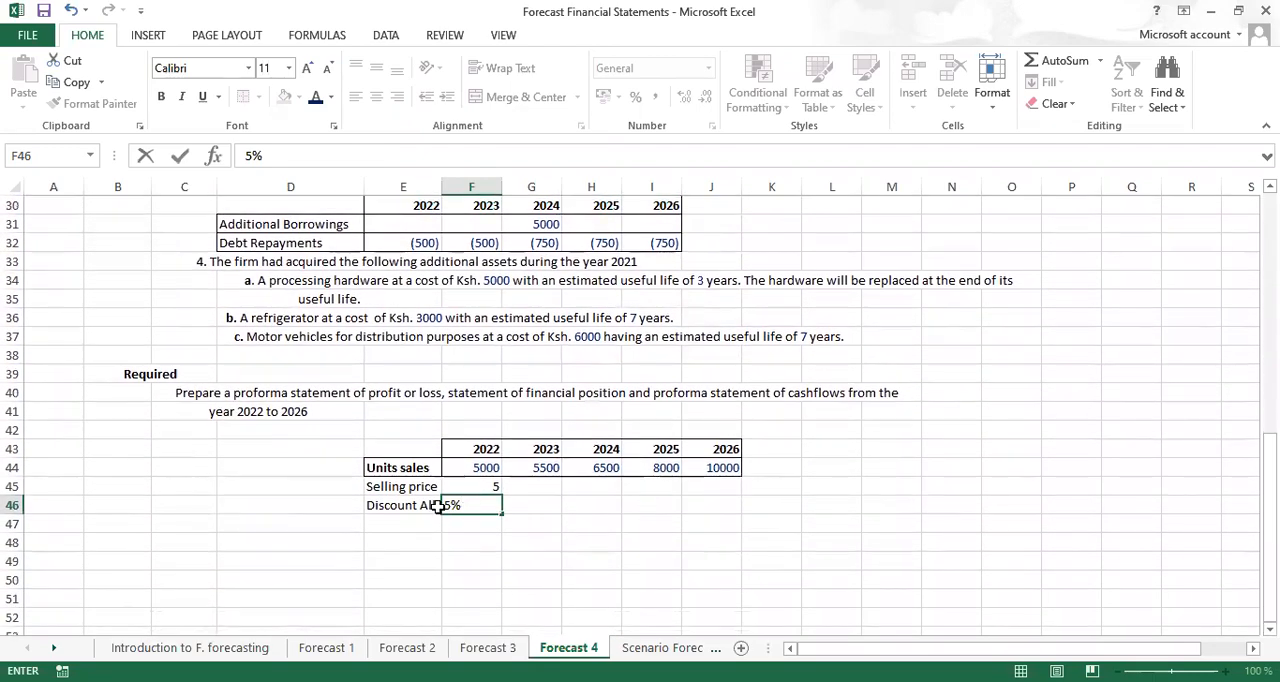
pyautogui.click(393, 522)
pyautogui.write('cogs')
pyautogui.press('Return')
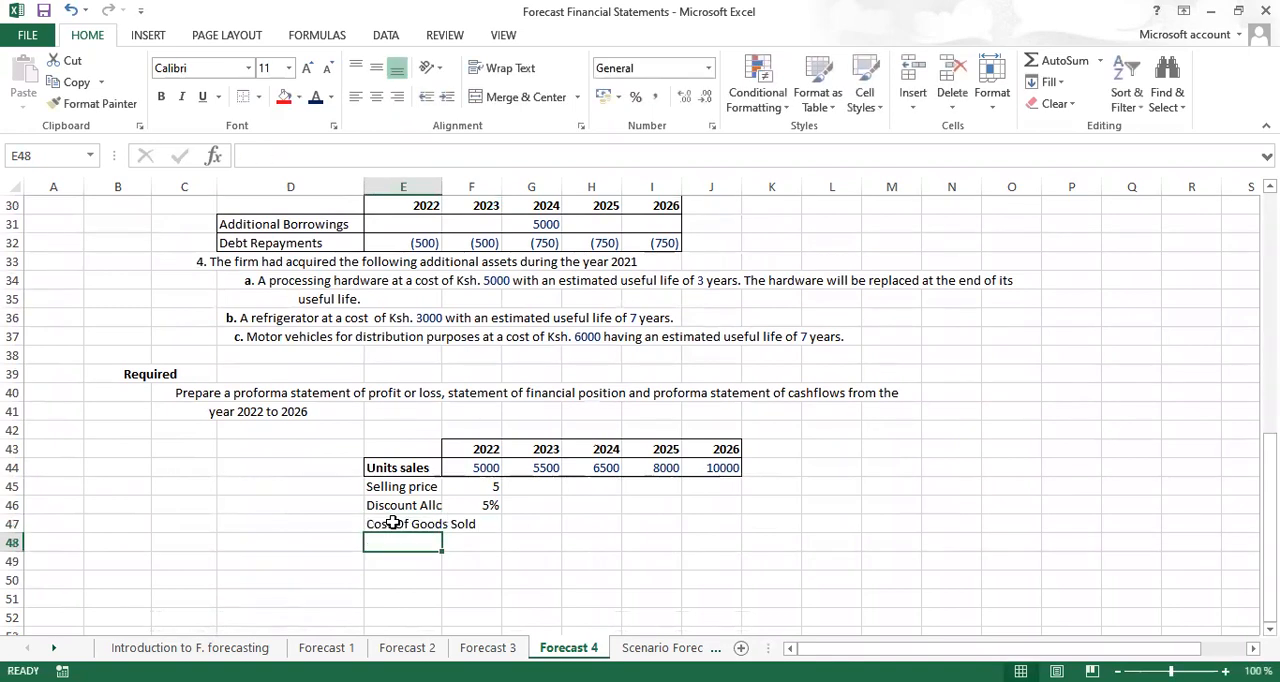
pyautogui.click(407, 524)
pyautogui.hotkey('ctrl', 'b')
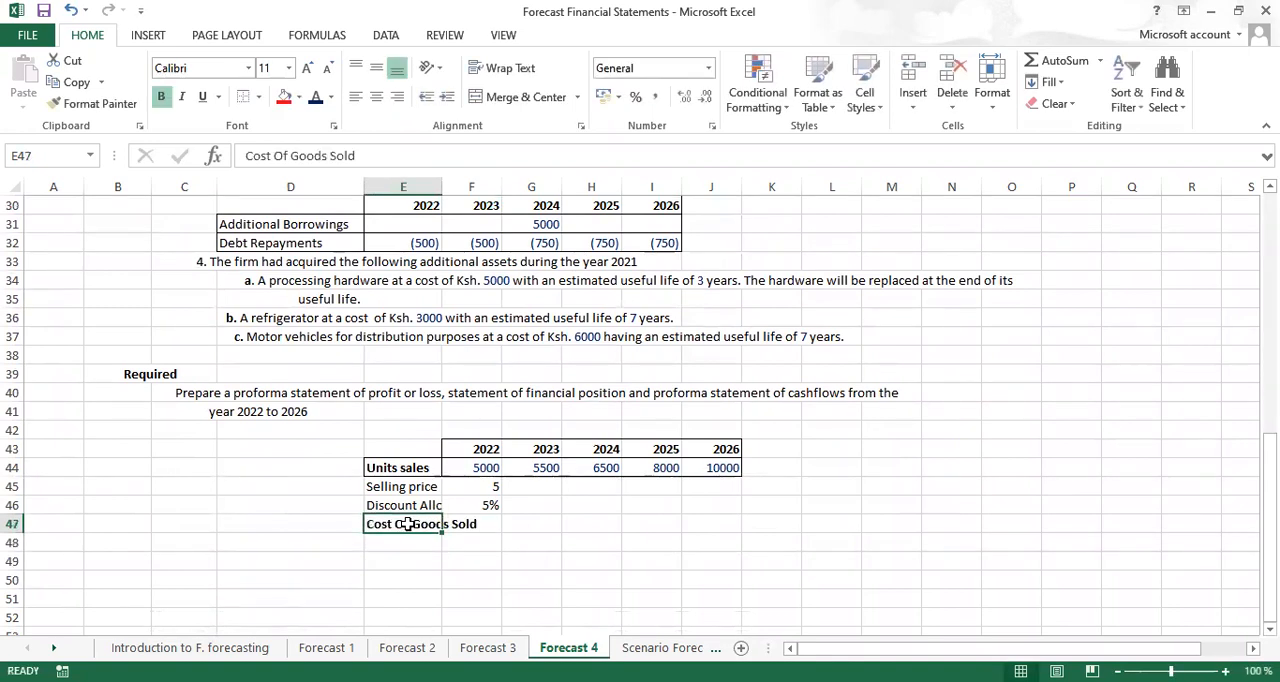
# Label E48:E50 under Cost Of Goods Sold as Raw materials purchases, Production costs and Overheads
pyautogui.click(409, 543)
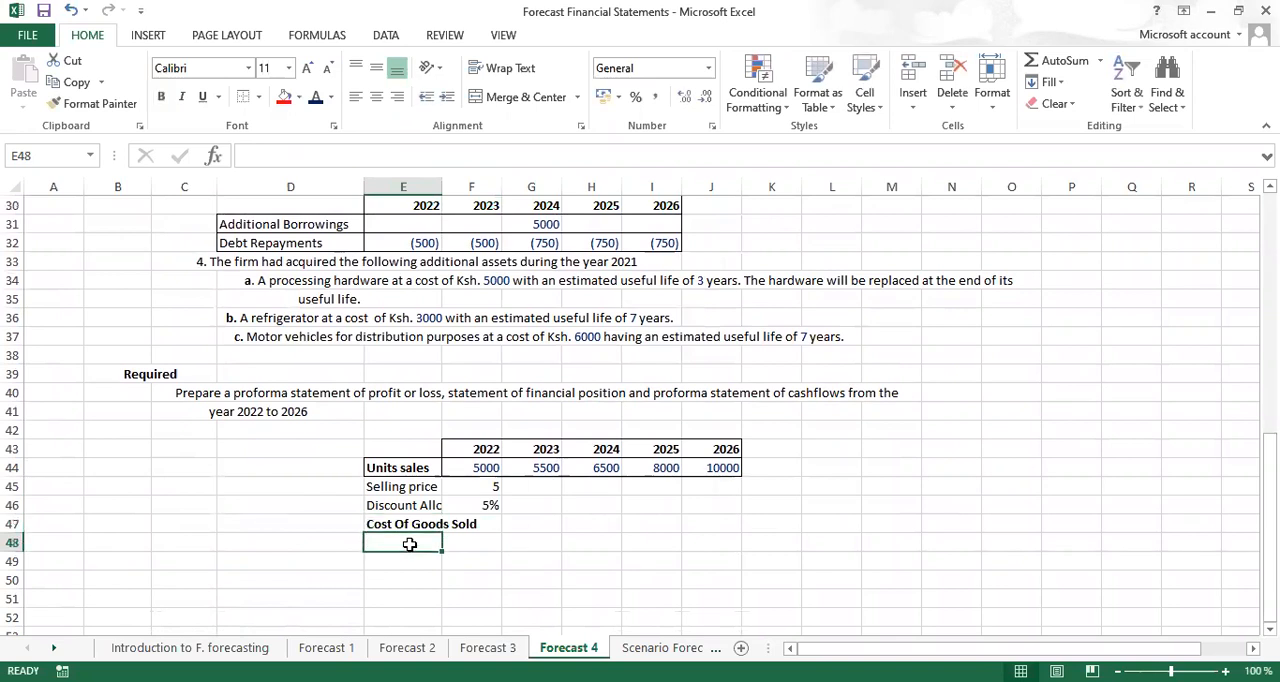
pyautogui.write('Raw materials p')
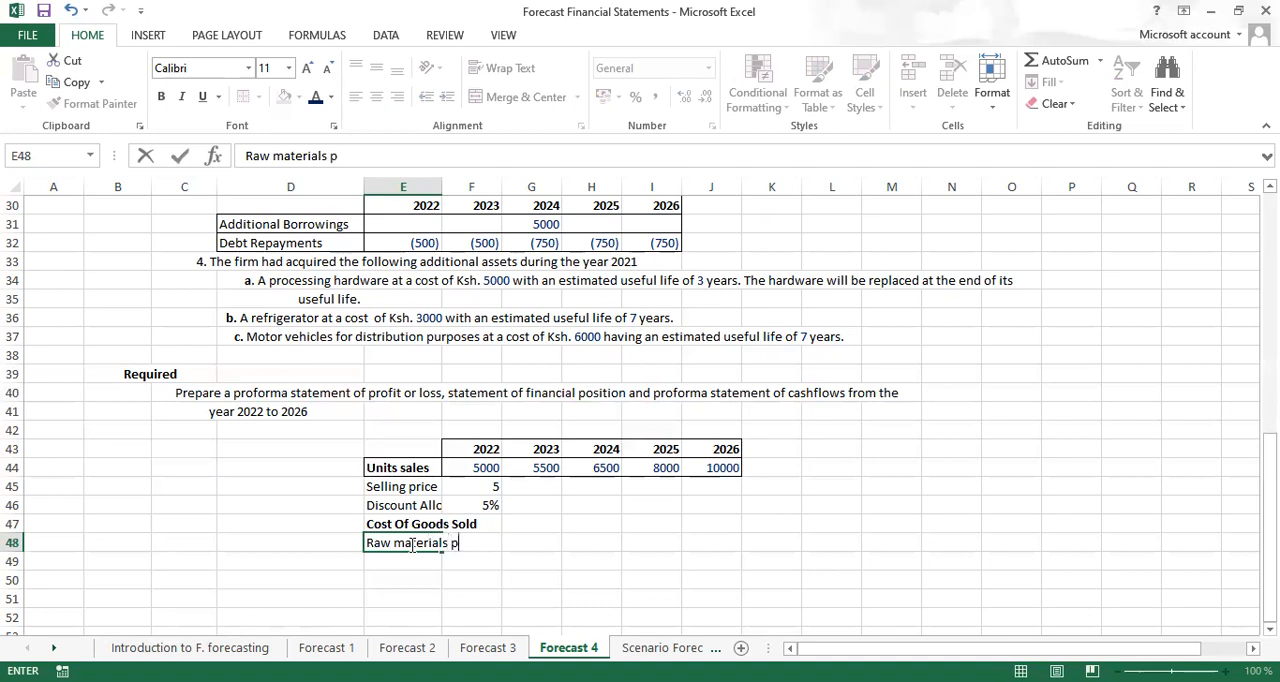
pyautogui.write('urchases')
pyautogui.press('Return')
pyautogui.write('Production')
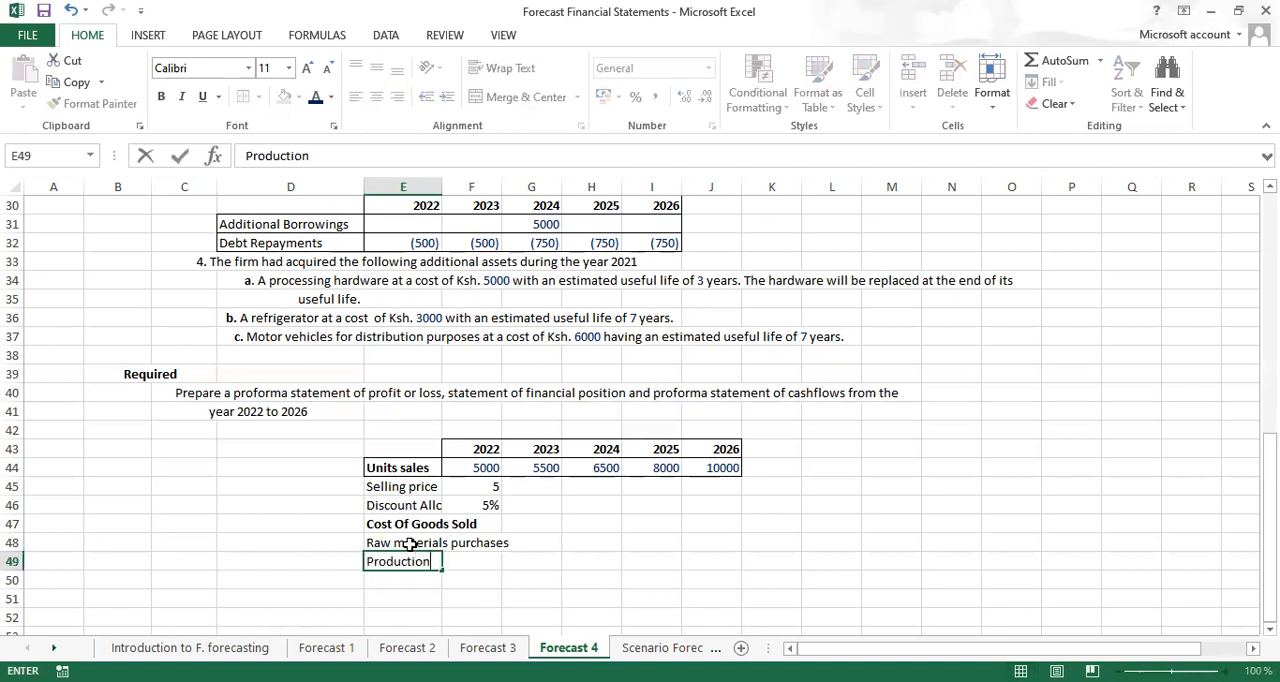
pyautogui.write(' costs')
pyautogui.press('Return')
pyautogui.write('O')
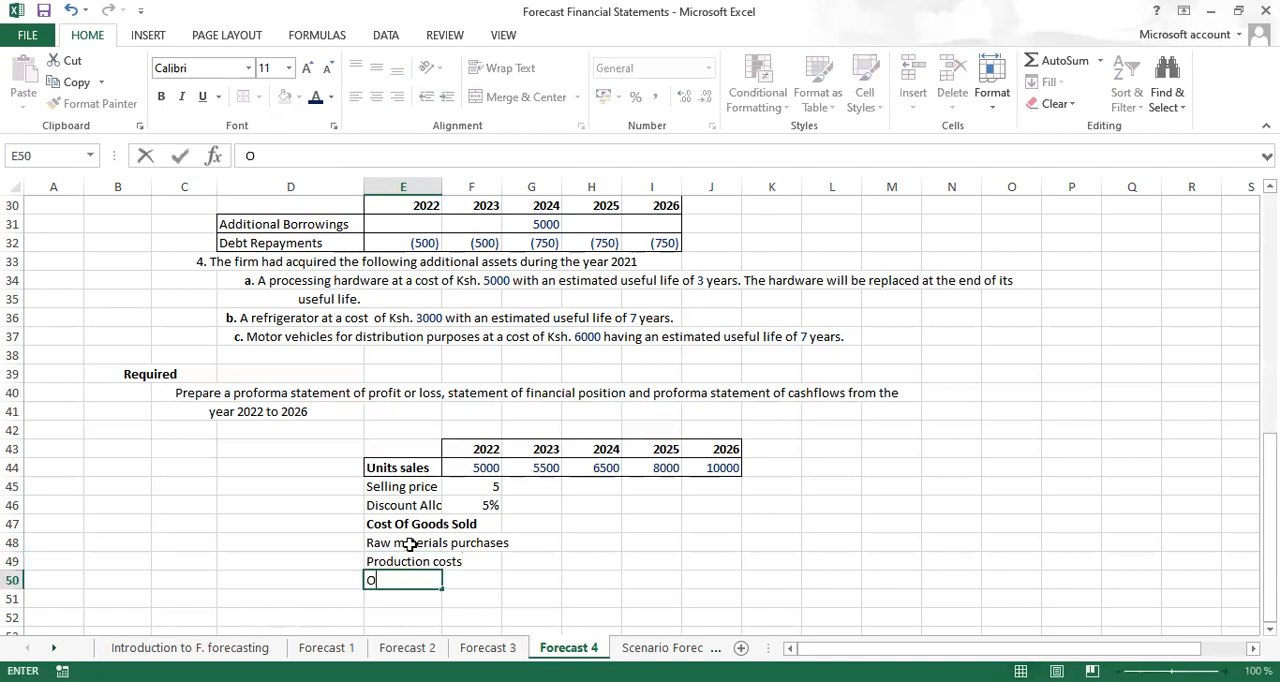
pyautogui.write('verheads')
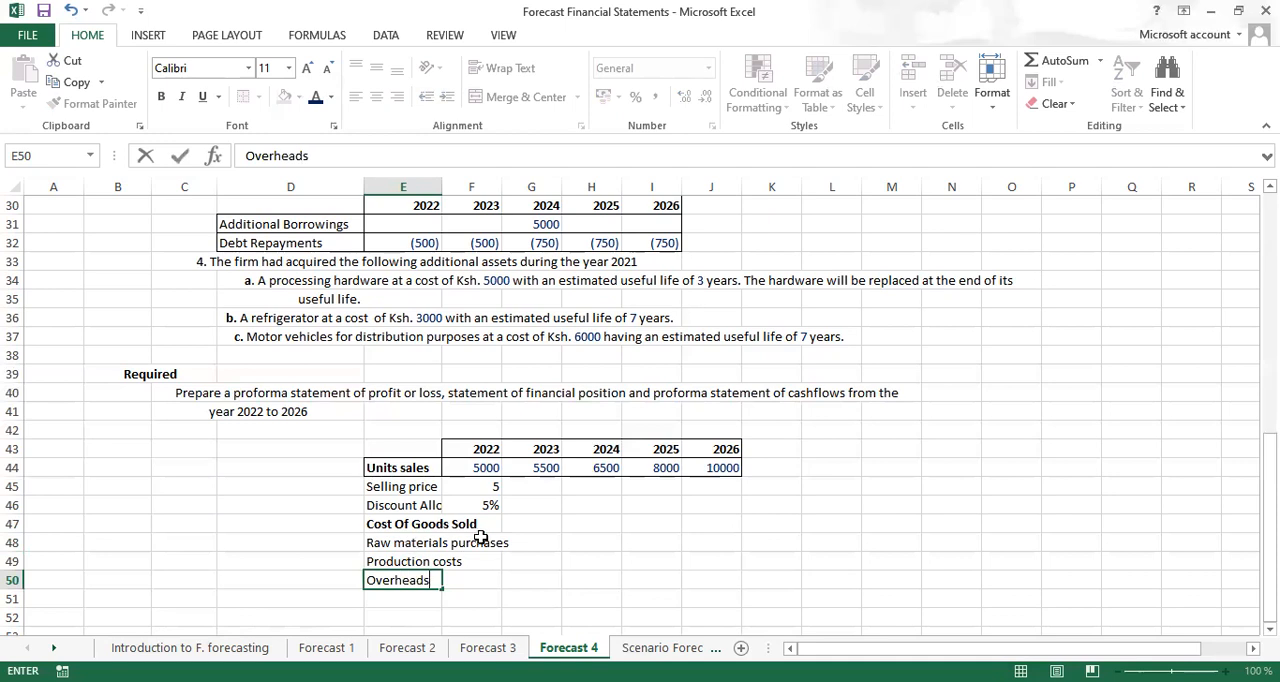
# Fit column E's width to its longest label
pyautogui.click(445, 186)
pyautogui.doubleClick(442, 186)
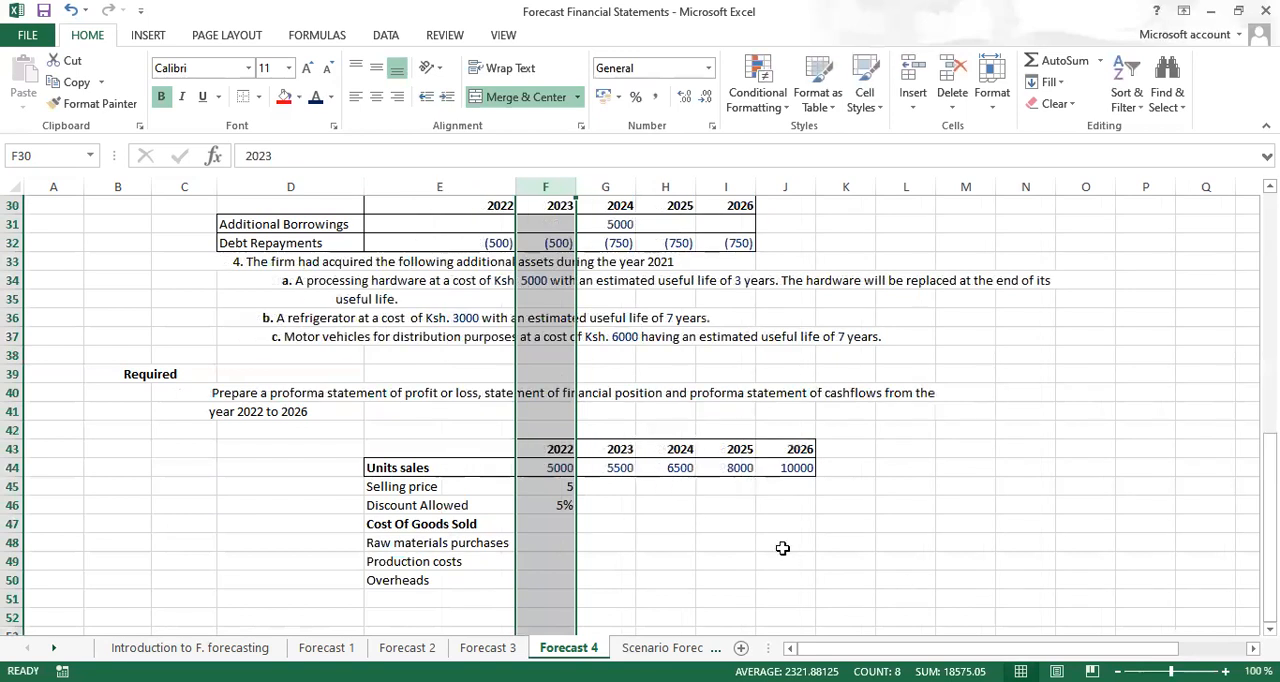
pyautogui.click(832, 548)
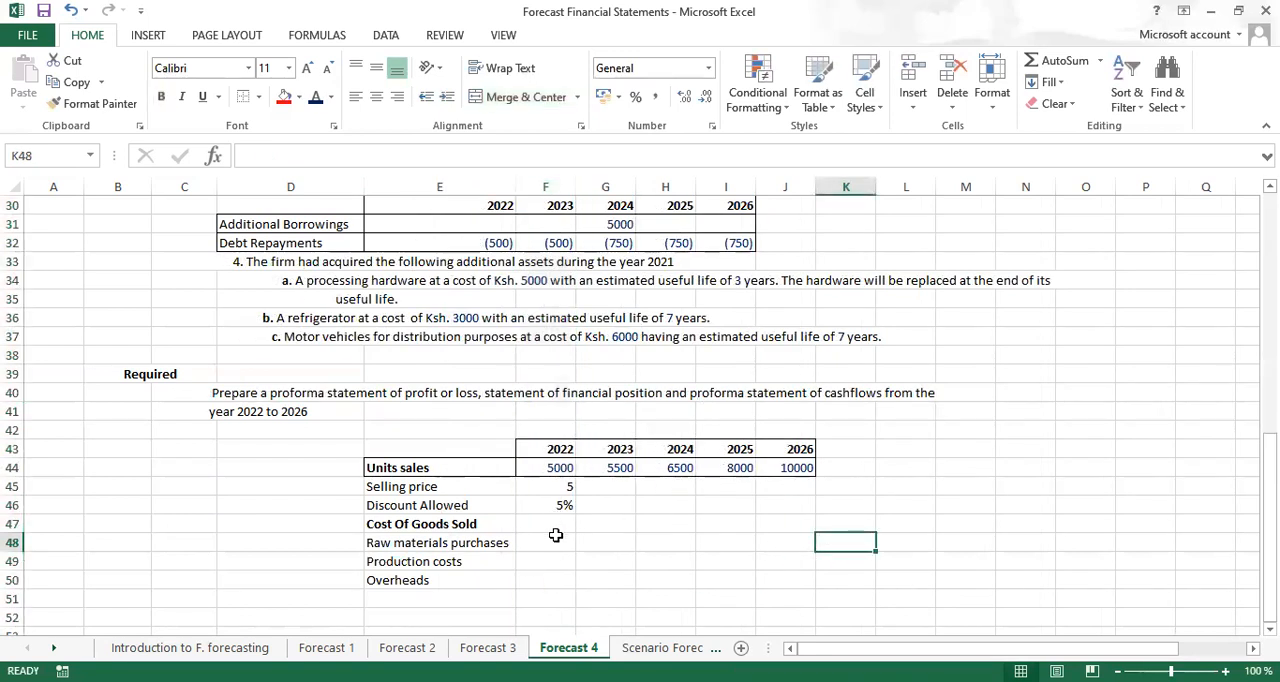
# Enter the 2022 cost percentages in F48:F50: 30% for raw materials purchases, 7% for production costs and 2% for overheads
pyautogui.doubleClick(545, 543)
pyautogui.write('30%')
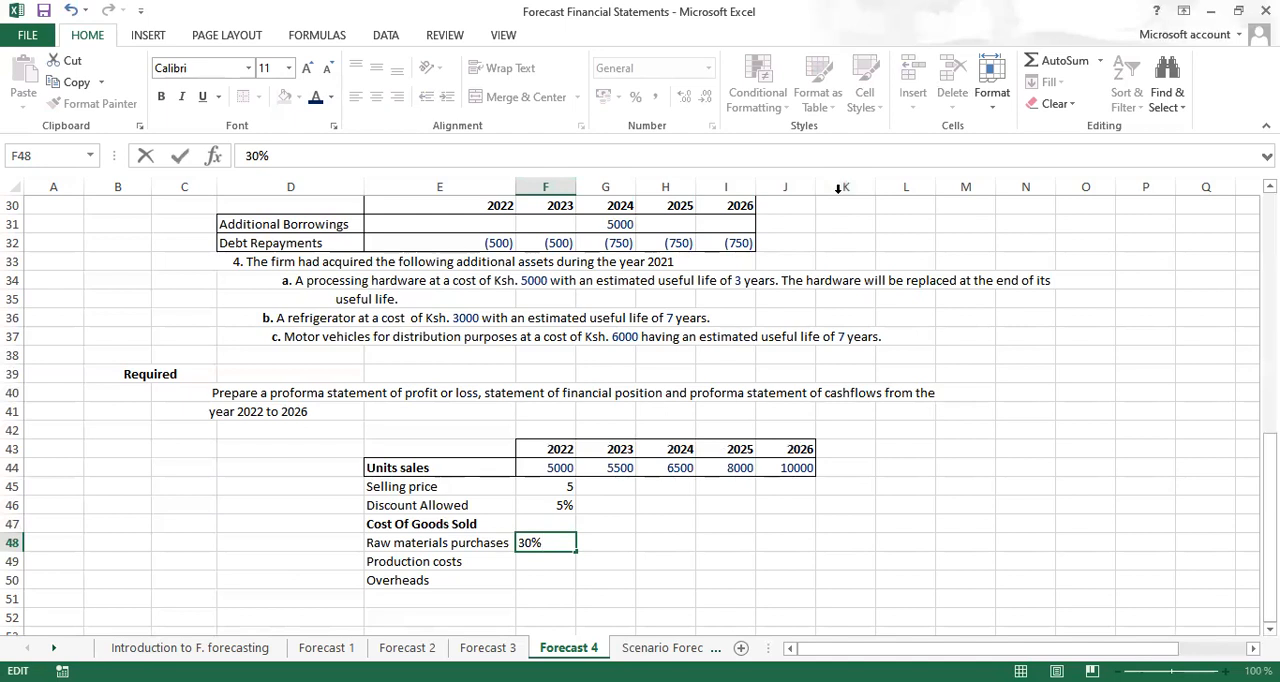
pyautogui.click(545, 560)
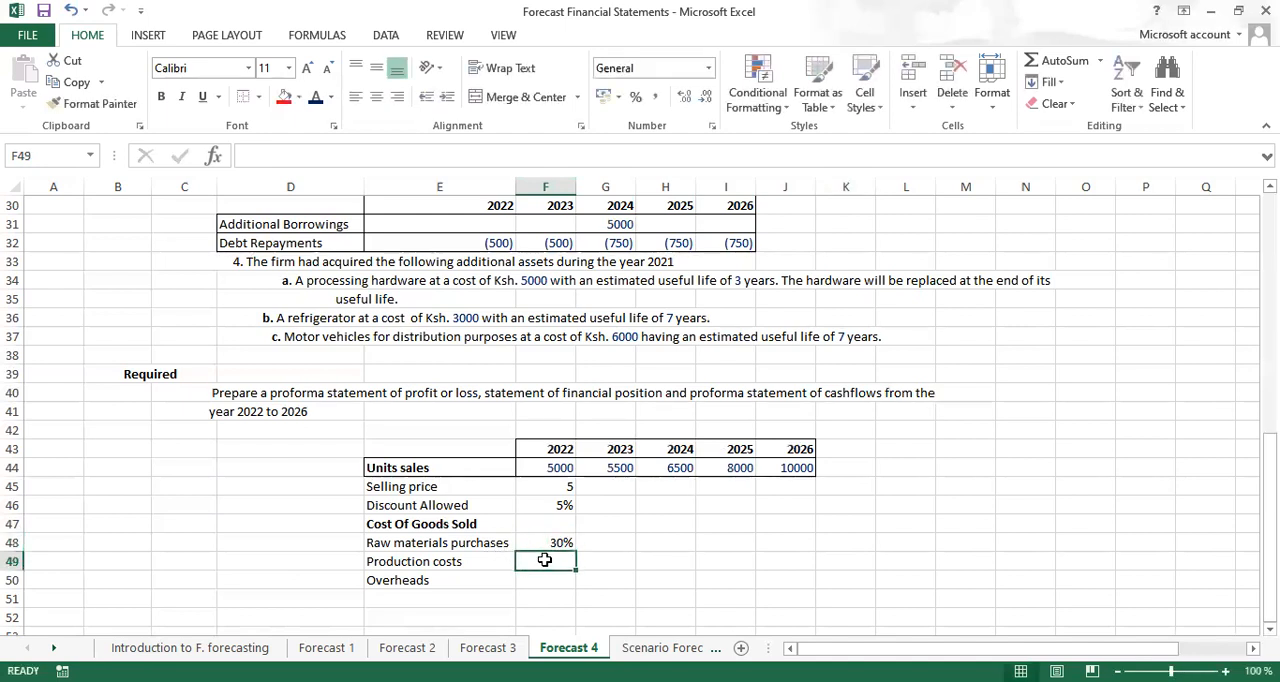
pyautogui.write('7')
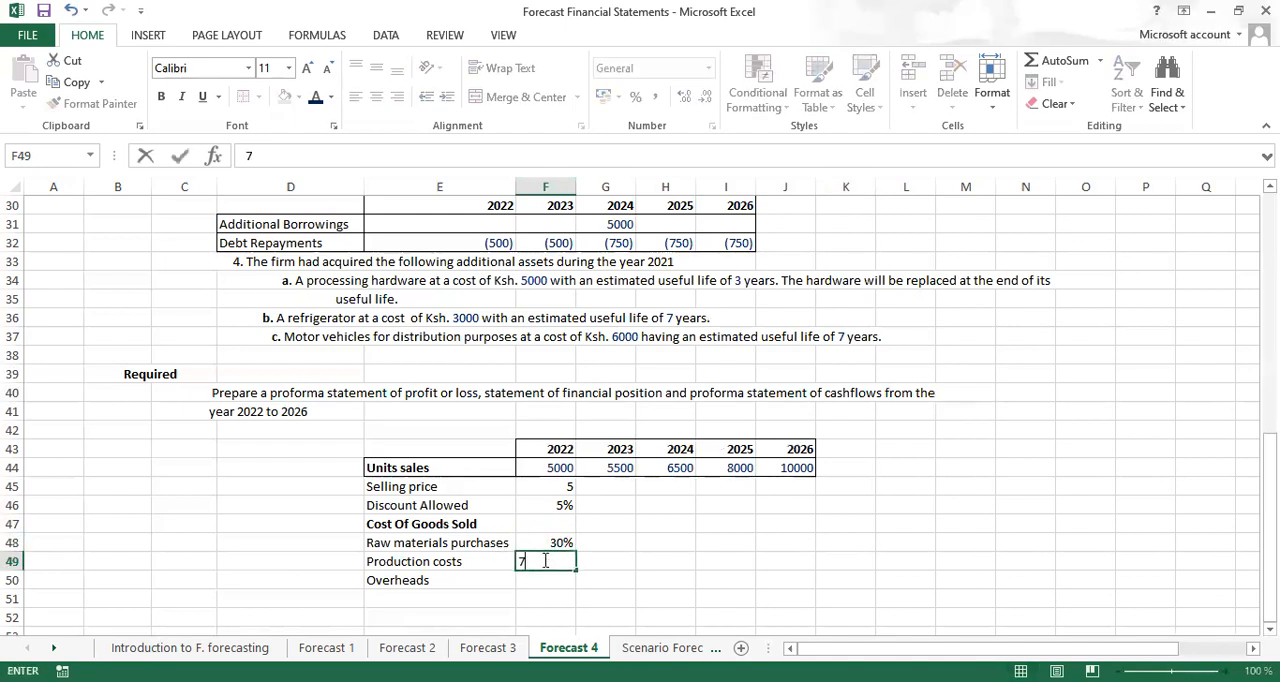
pyautogui.write('%')
pyautogui.click(553, 578)
pyautogui.write('2%')
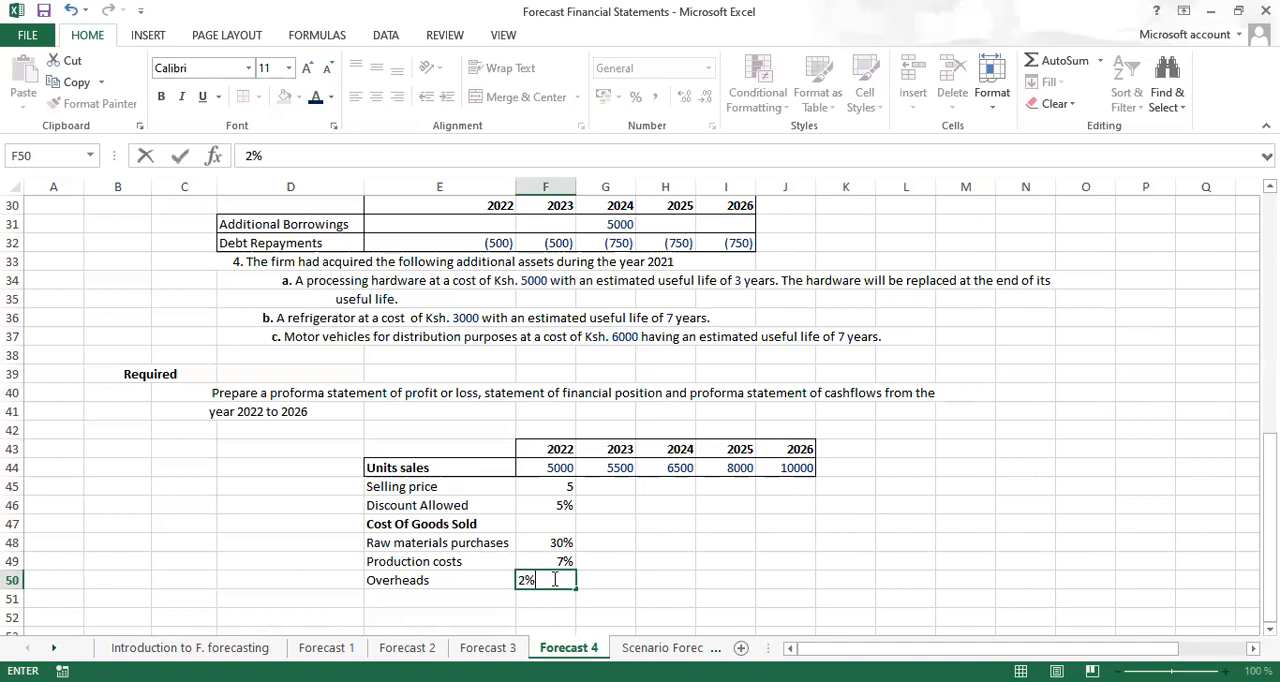
pyautogui.press('Return')
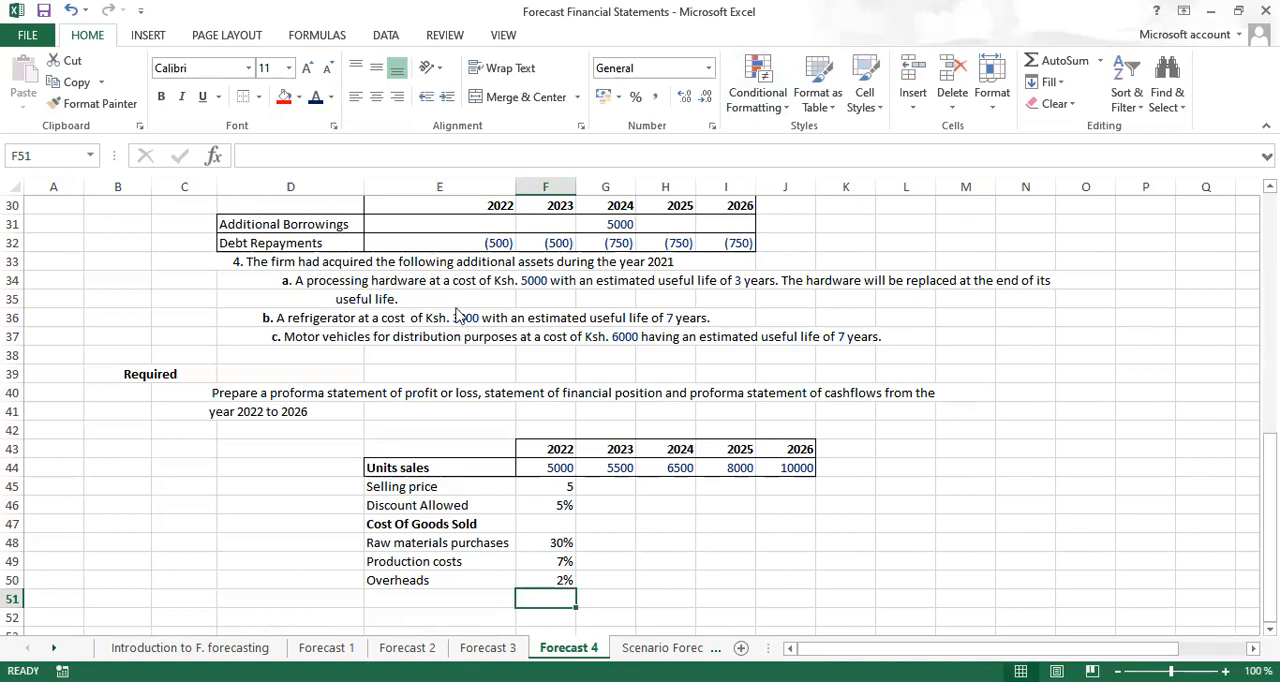
# Review the profit or loss assumptions and insert a blank row above the Cost Of Goods Sold heading
pyautogui.scroll(4, 640, 415)
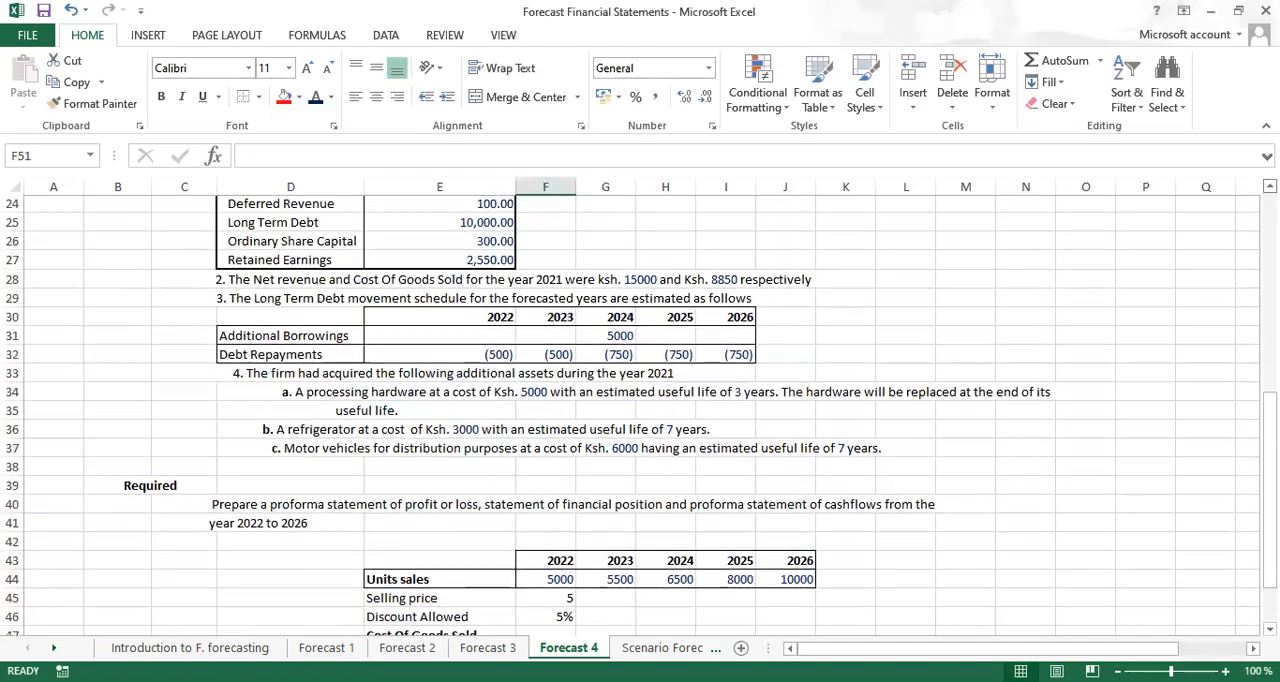
pyautogui.scroll(4, 640, 415)
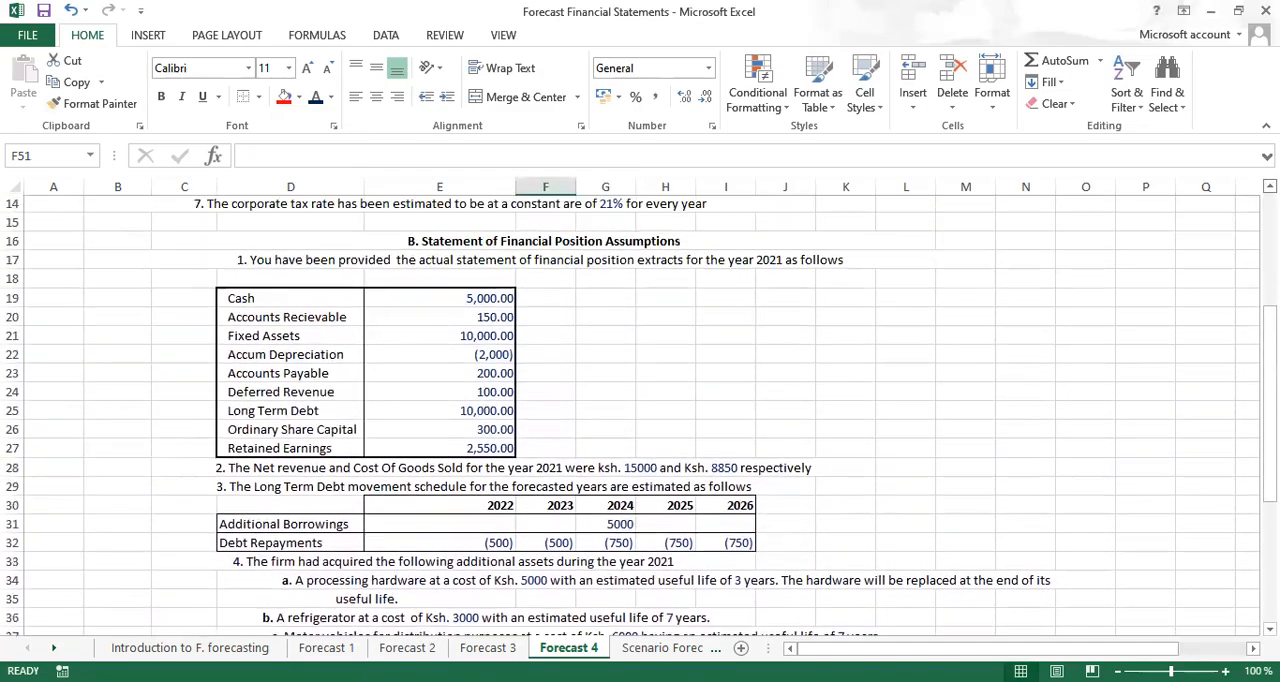
pyautogui.scroll(1, 640, 415)
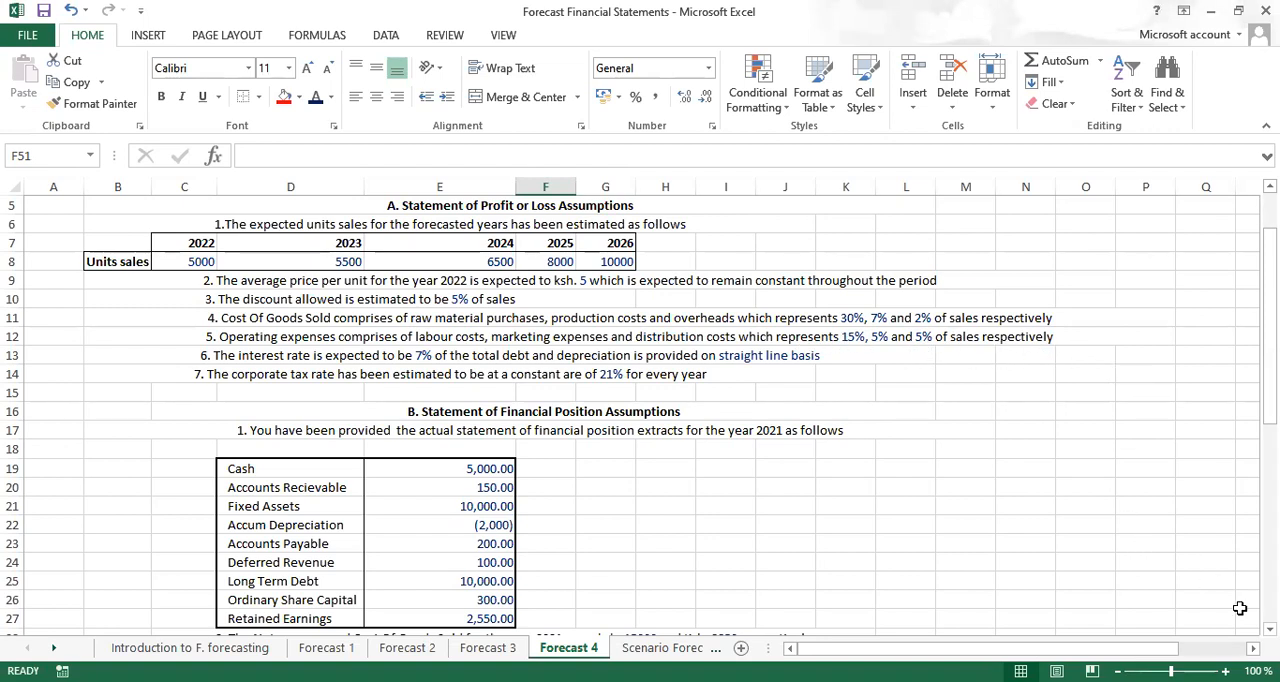
pyautogui.scroll(-3, 640, 415)
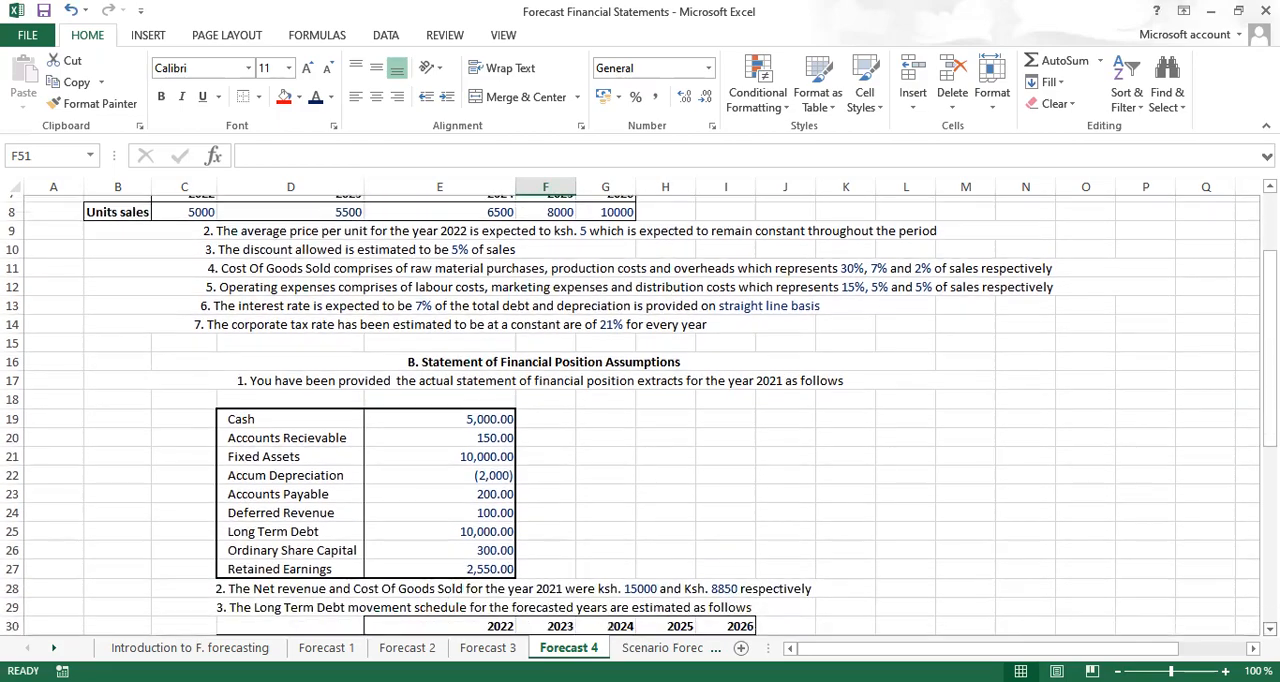
pyautogui.scroll(-3, 640, 415)
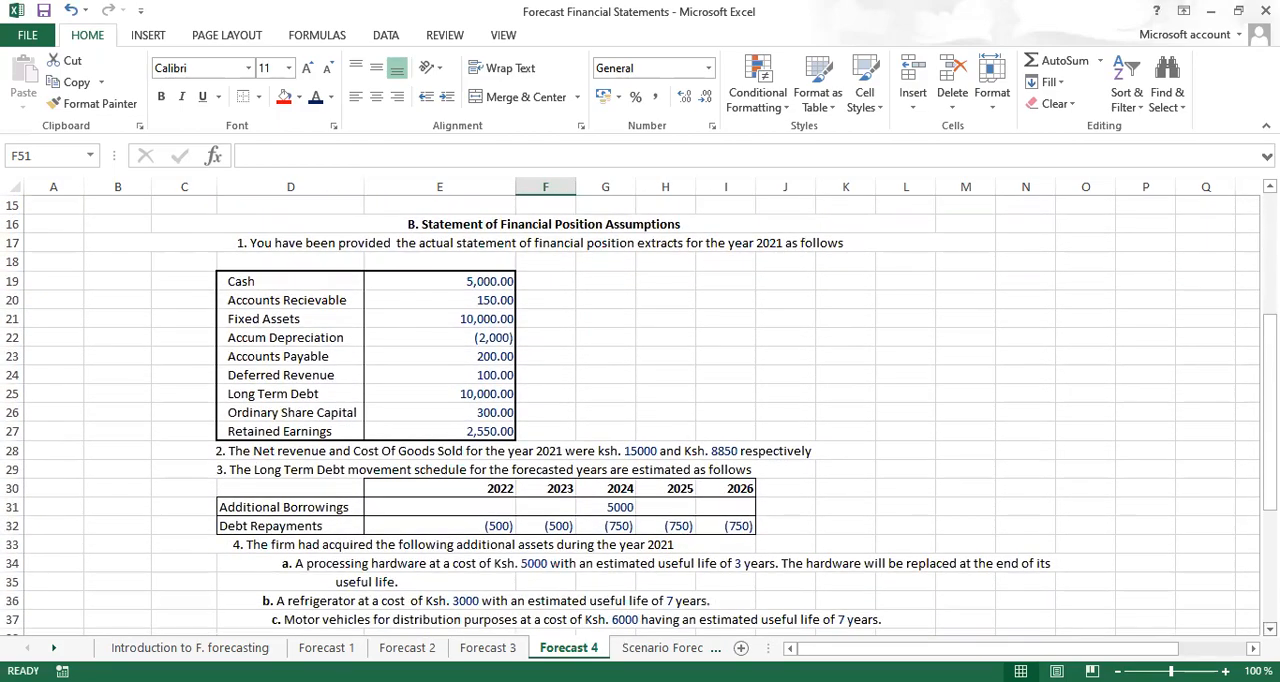
pyautogui.scroll(-3, 640, 415)
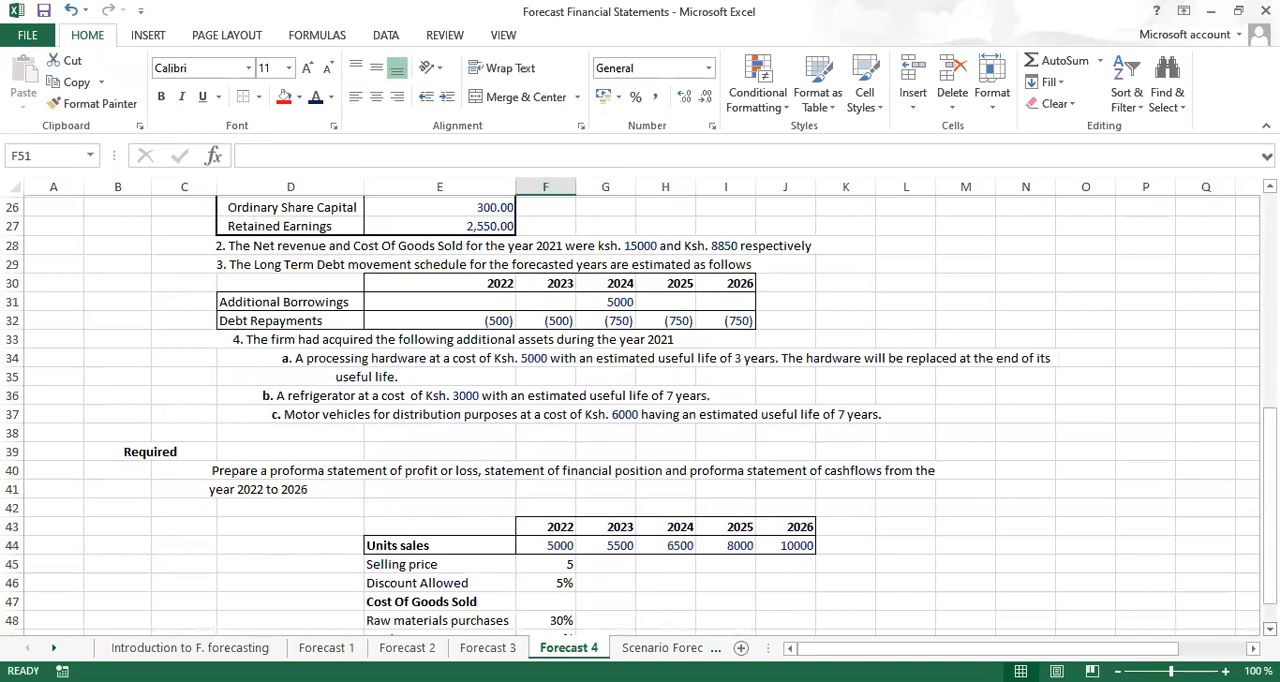
pyautogui.scroll(-1, 663, 528)
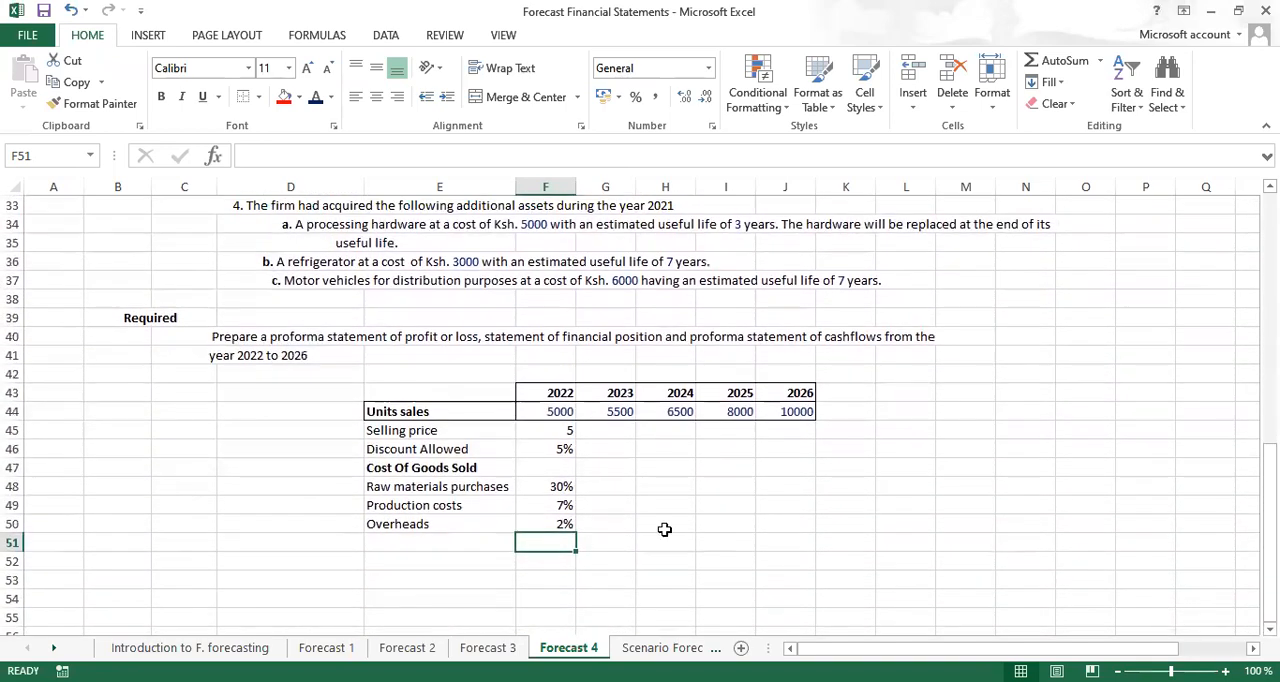
pyautogui.click(449, 465)
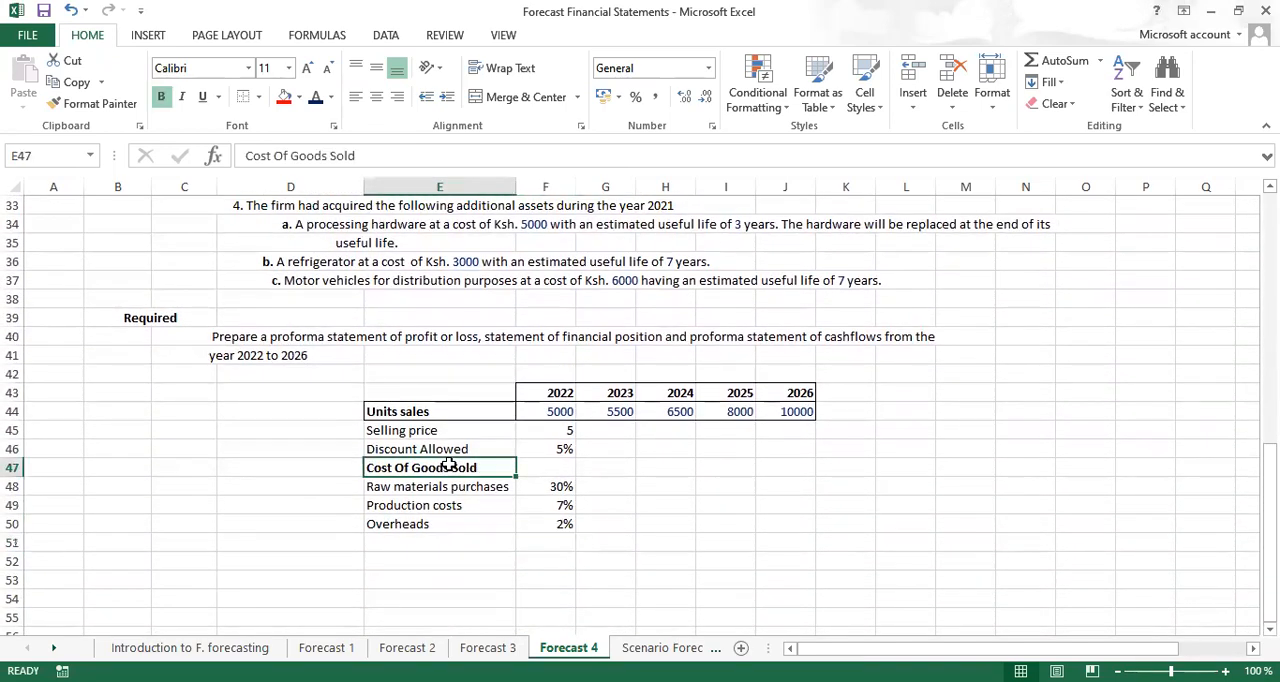
pyautogui.hotkey('shift', 'space')
pyautogui.hotkey('ctrl', 'shift', '+')
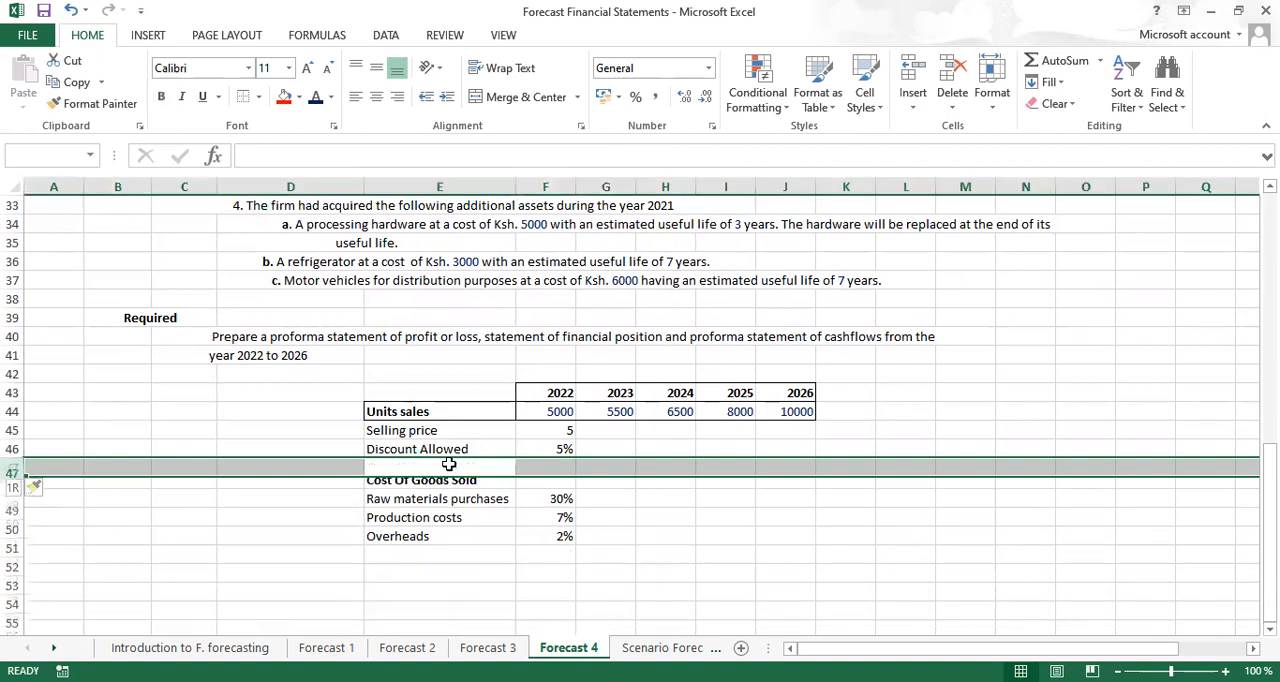
# Add a bold Operating Expenses heading in E53, leaving one blank row below Overheads
pyautogui.click(400, 581)
pyautogui.write('oe')
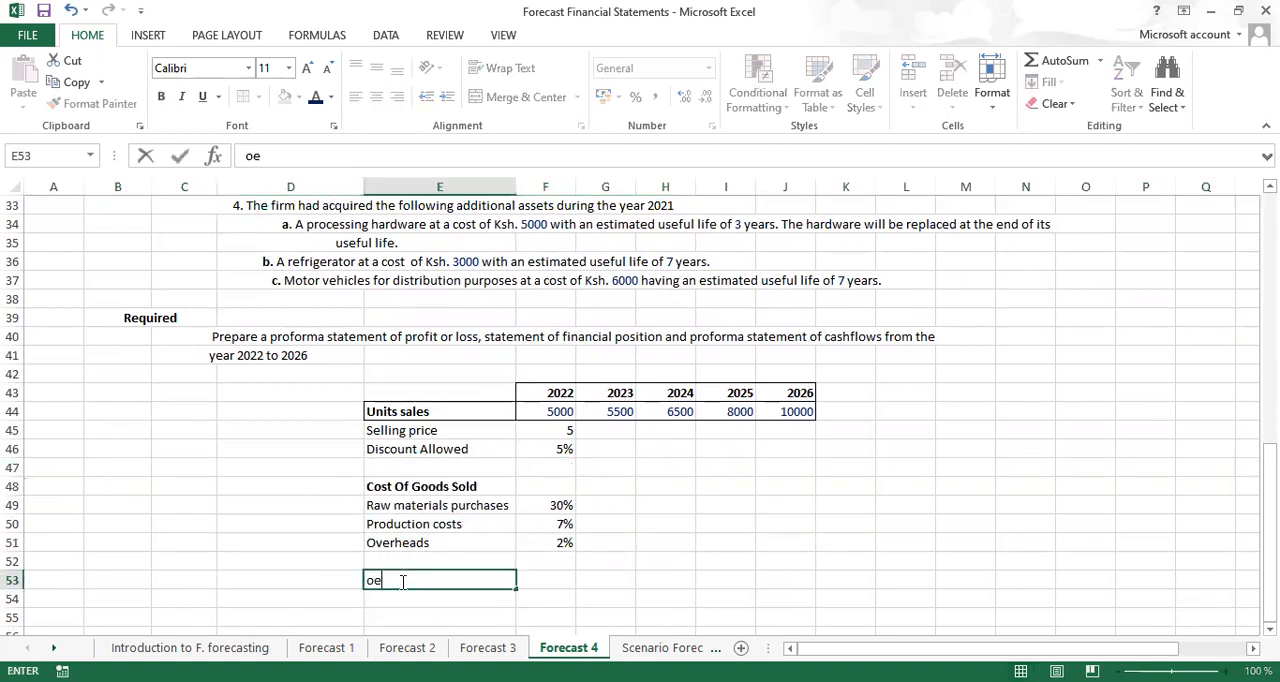
pyautogui.hotkey('ctrl', 'Return')
pyautogui.hotkey('ctrl', 'b')
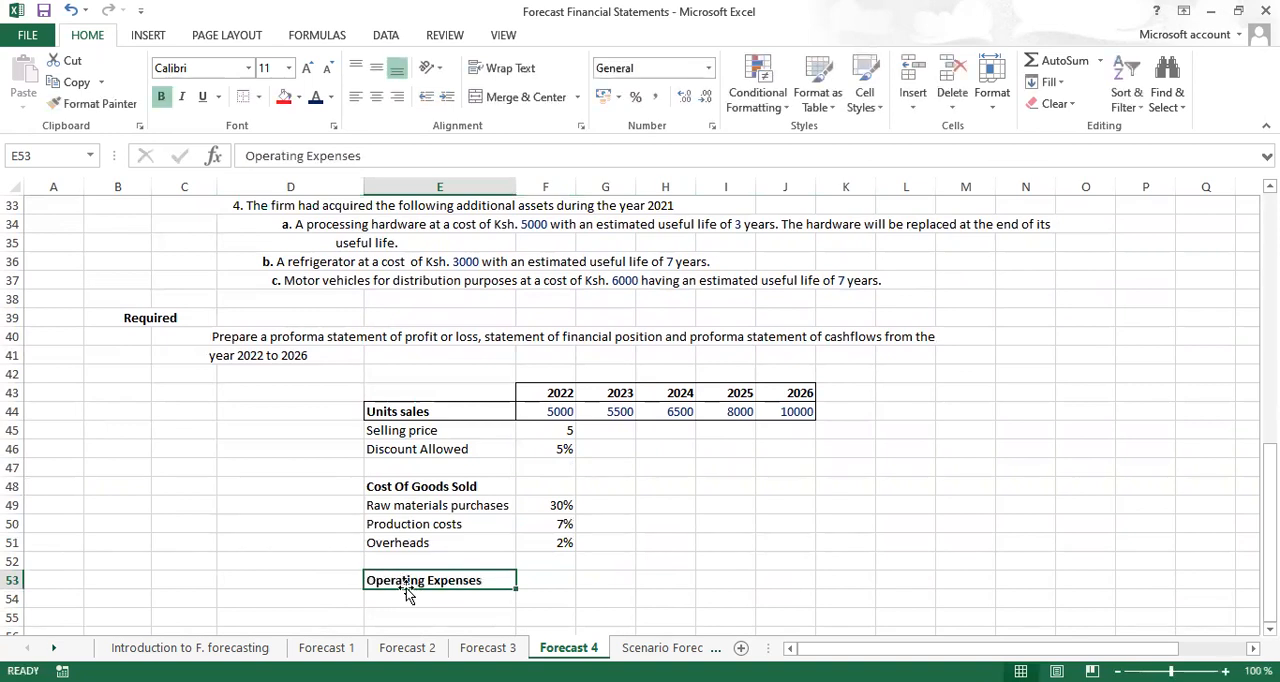
# Add the labels labour in E54 and marketing exp in E55 under Operating Expenses
pyautogui.click(415, 600)
pyautogui.write('la')
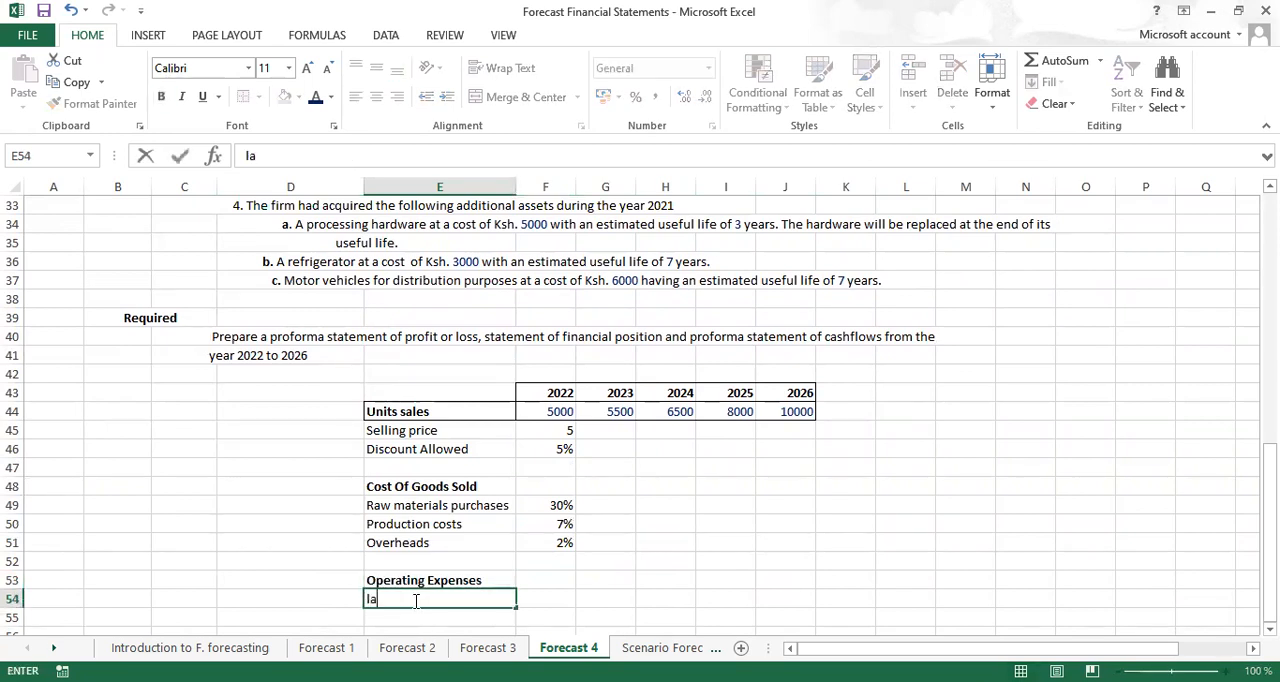
pyautogui.write('bour')
pyautogui.press('Return')
pyautogui.write('marketing')
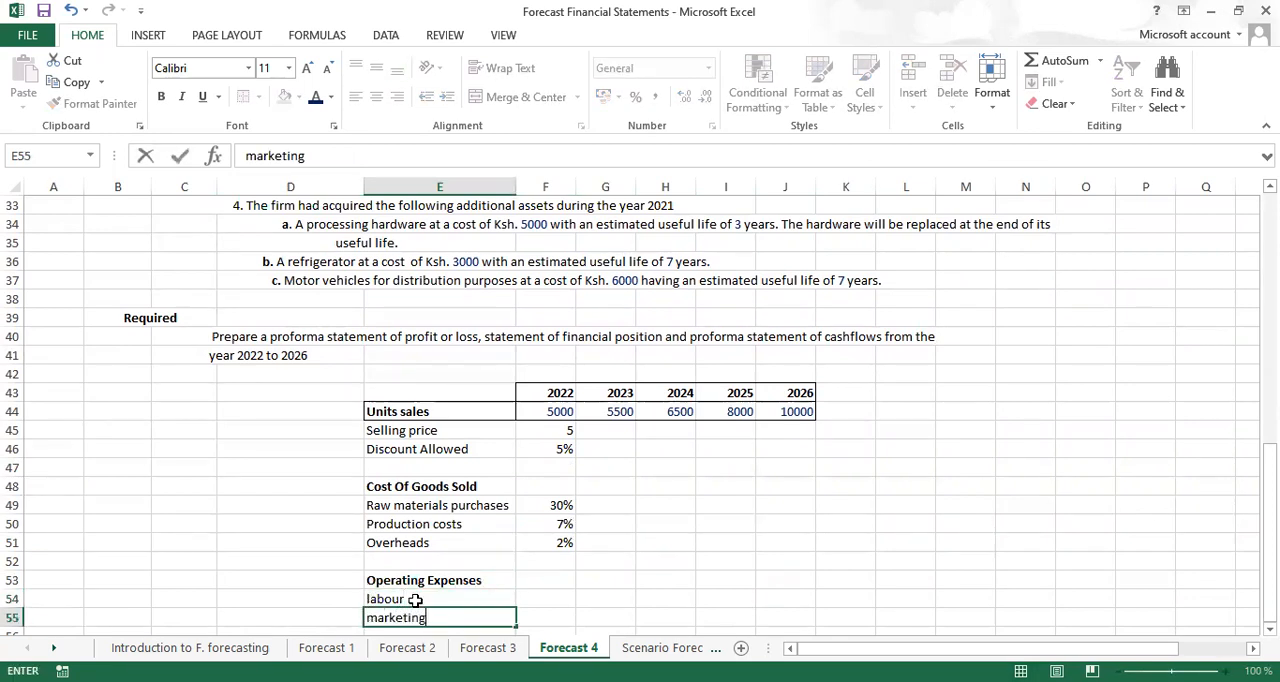
pyautogui.write(' exp')
pyautogui.press('Return')
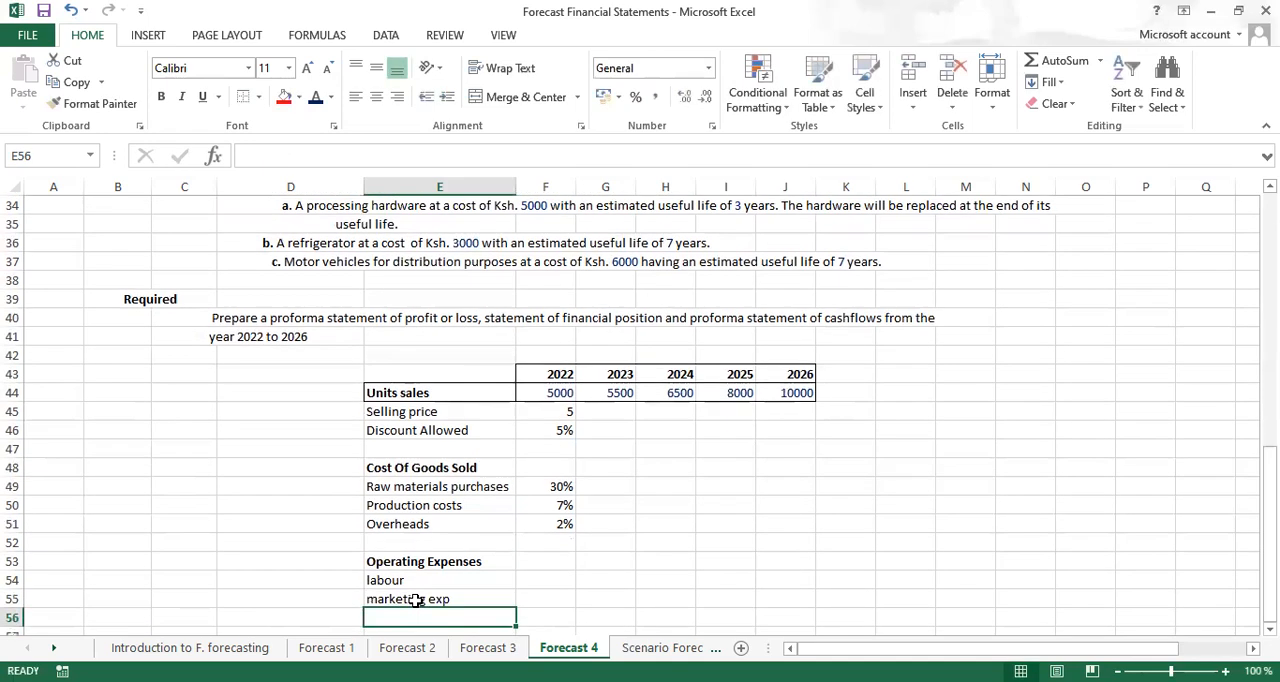
# Add the label Distribution Costs in E56, below the marketing expense row
pyautogui.write('Dist')
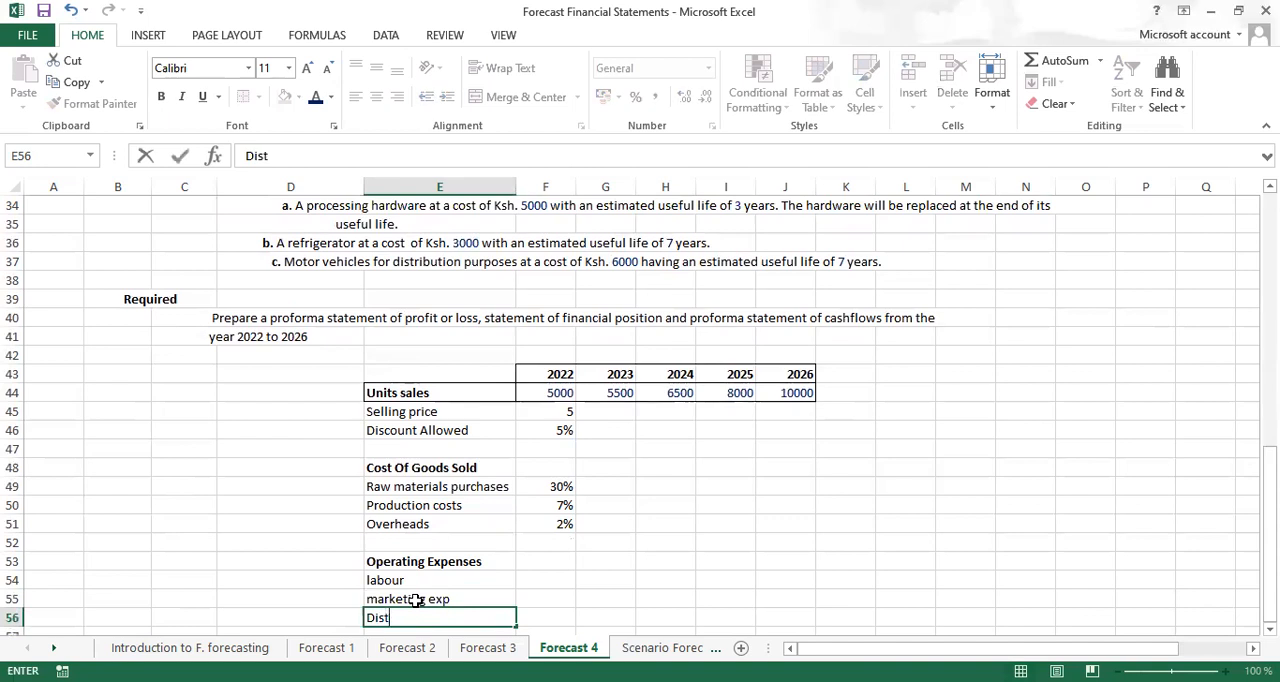
pyautogui.press('Tab')
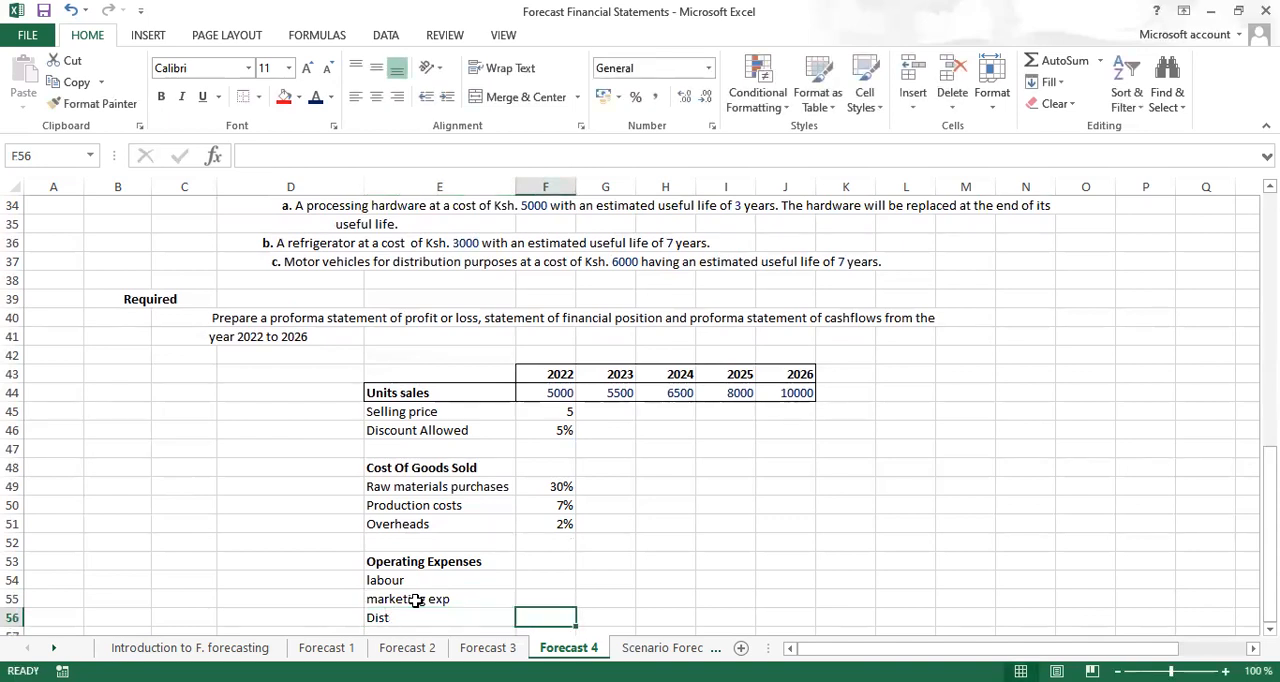
pyautogui.press('Left')
pyautogui.press('F2')
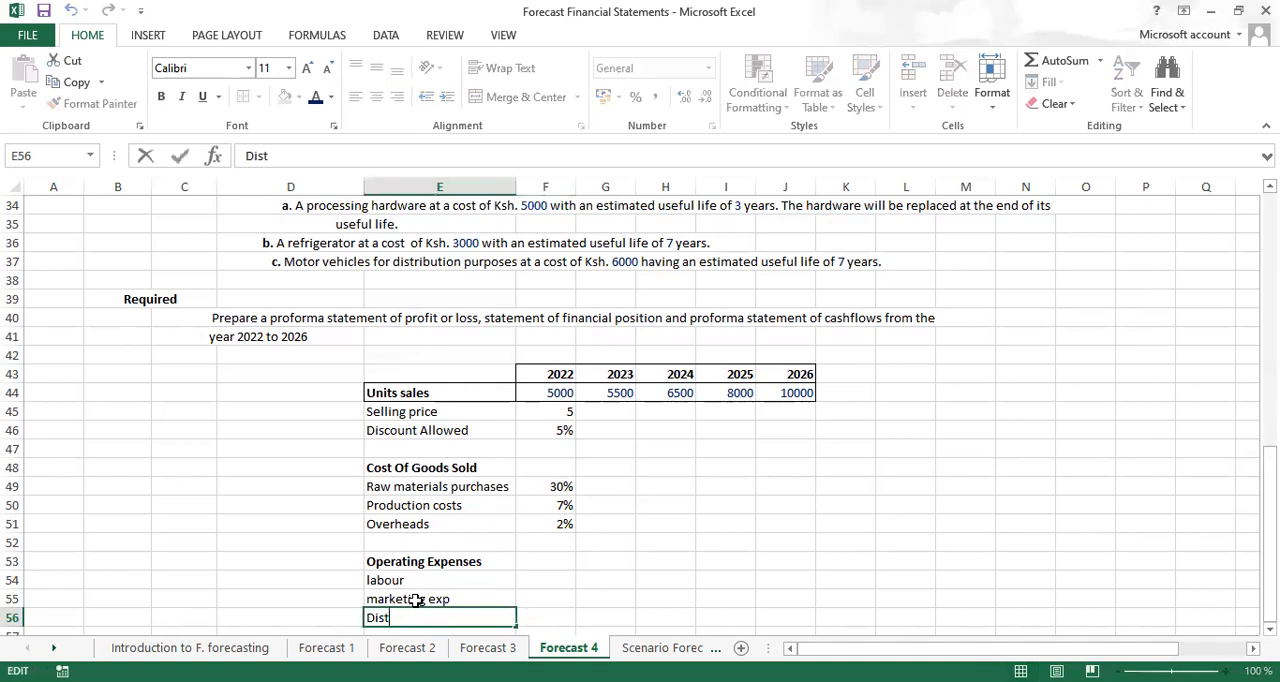
pyautogui.write('ribution Costs')
pyautogui.press('Return')
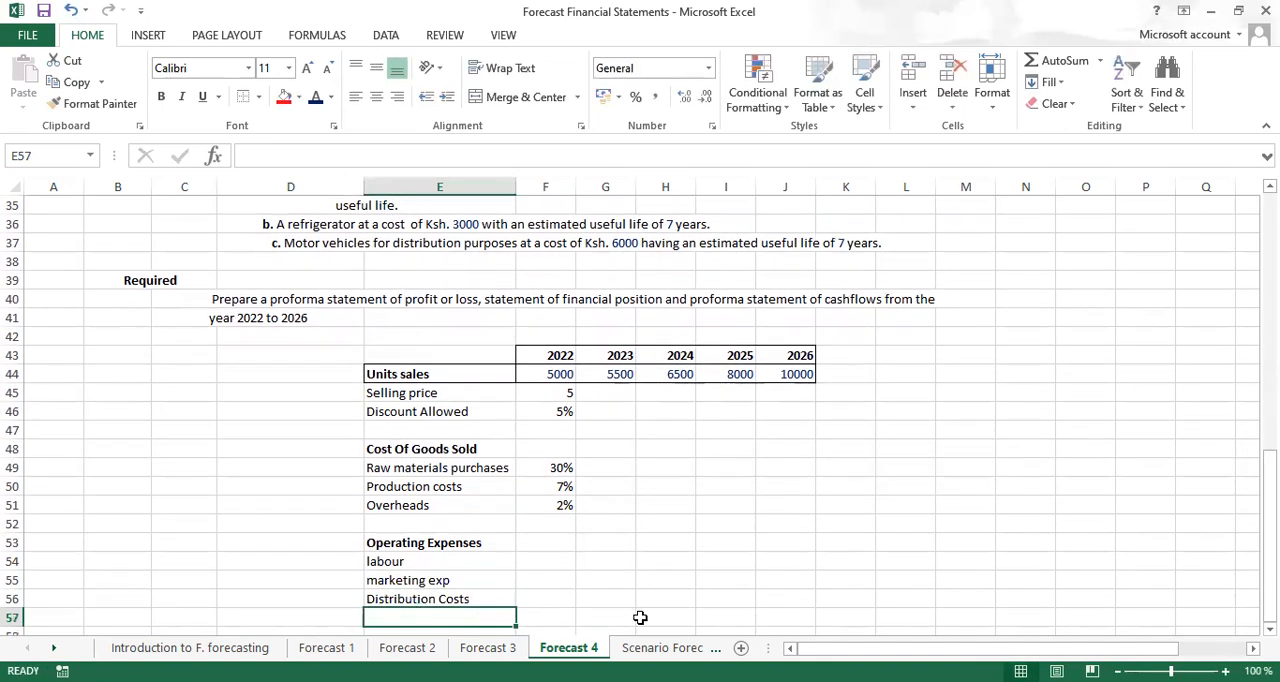
# Enter the 2022 operating expense percentages in F54:F56: 15% for labour, 5% for marketing and 5% for distribution costs
pyautogui.click(547, 565)
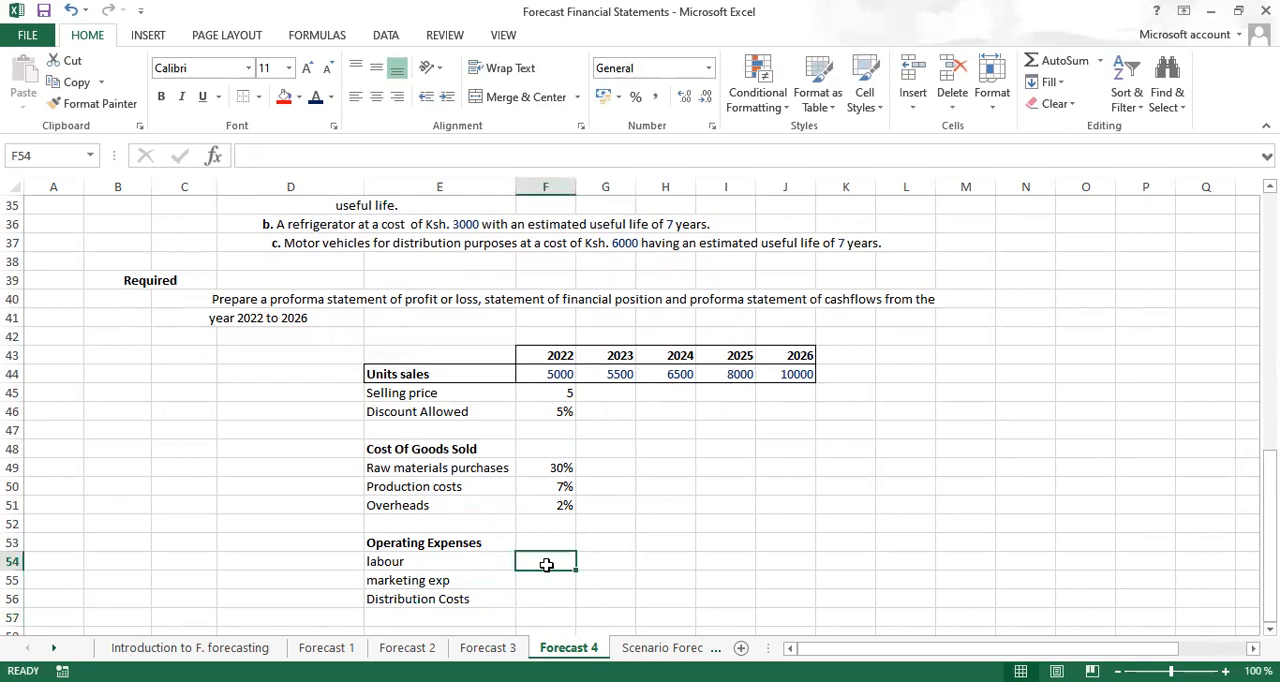
pyautogui.write('15%')
pyautogui.press('Return')
pyautogui.write('5')
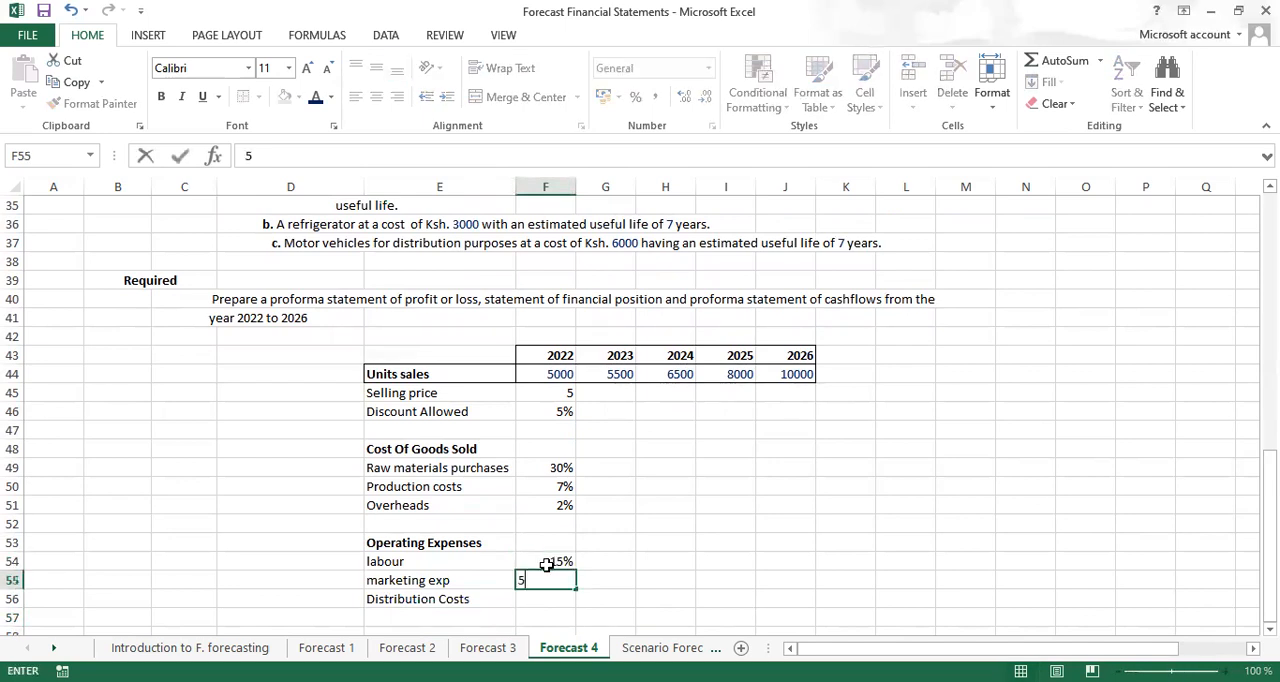
pyautogui.write('%')
pyautogui.press('Return')
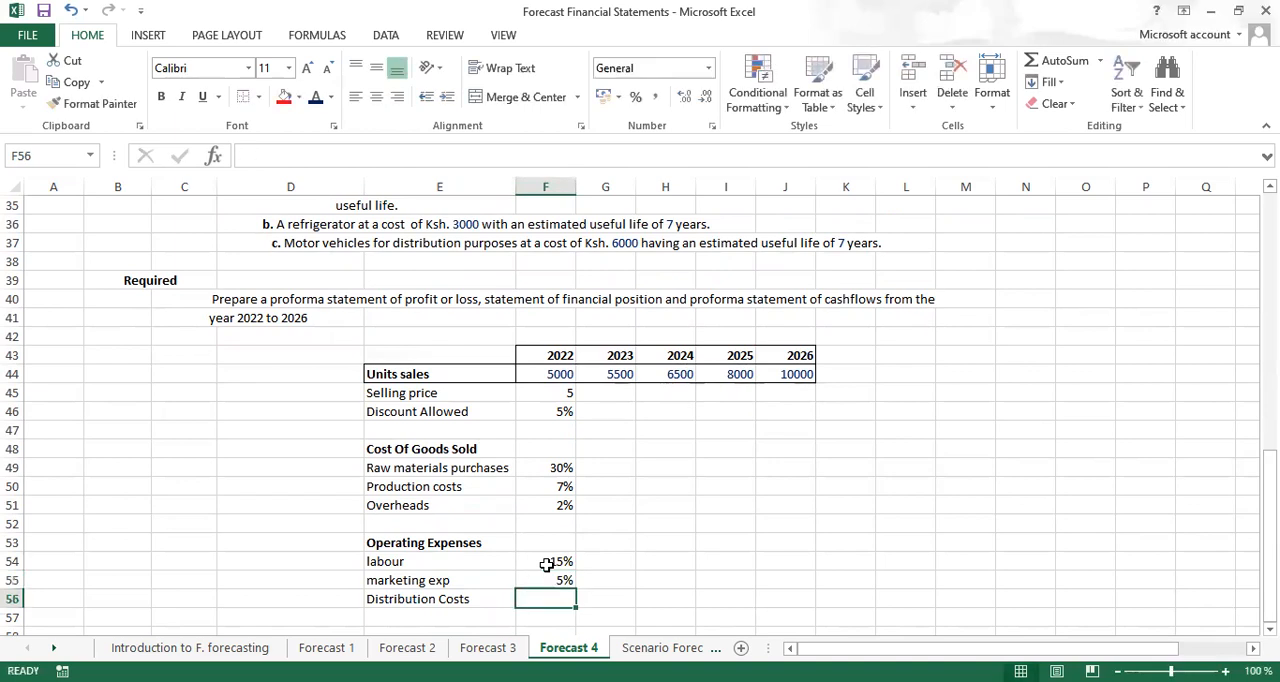
pyautogui.write('5%')
pyautogui.press('Return')
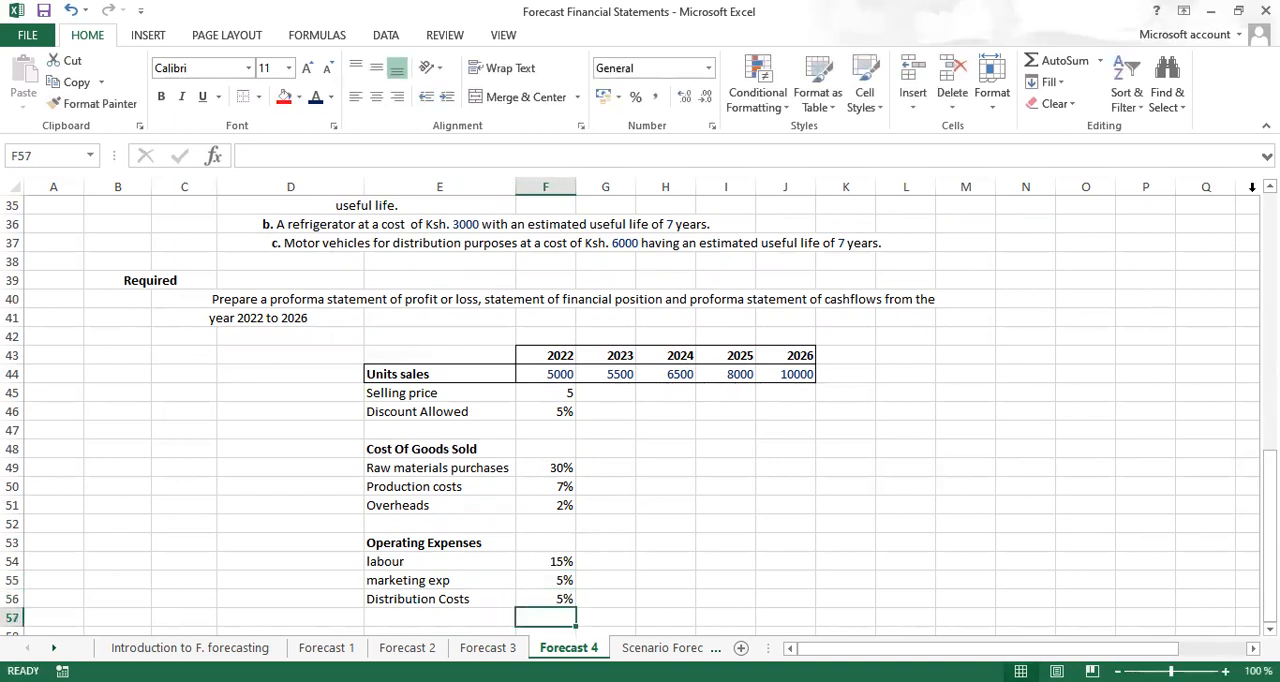
pyautogui.scroll(3, 640, 410)
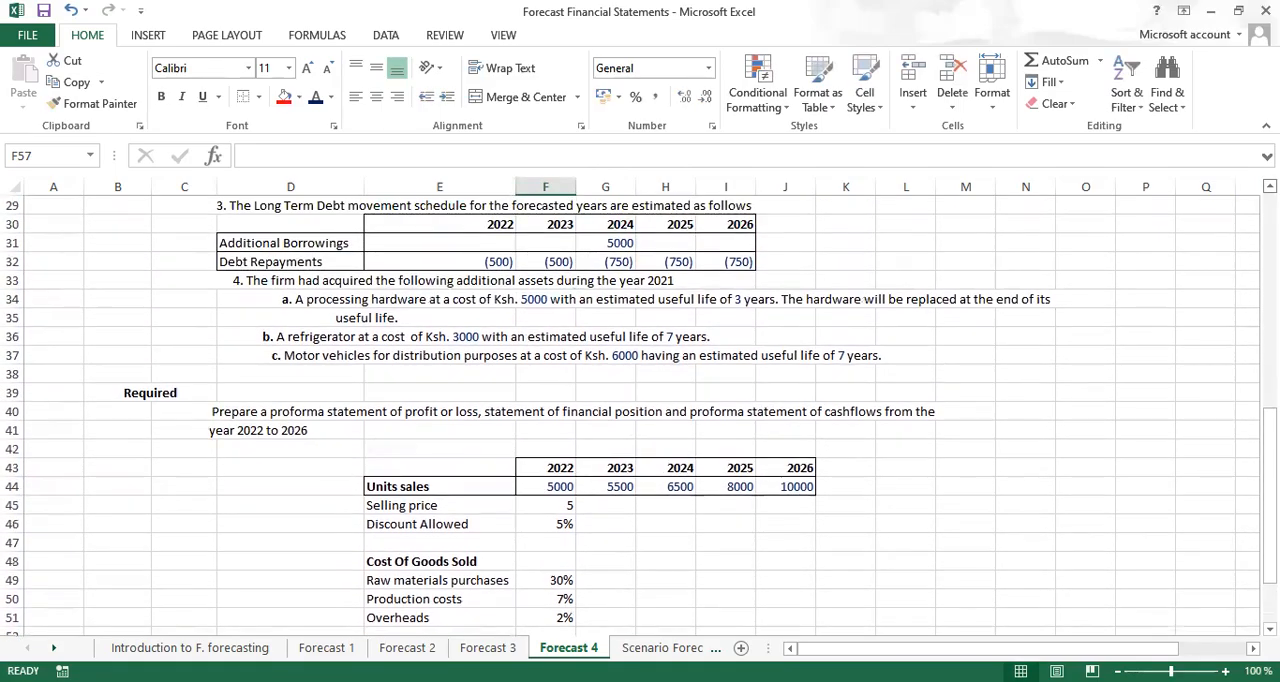
# Add an Interest Expense row in E57, below Distribution Costs, with 7% for 2022 in F57, following the profit or loss assumptions
pyautogui.scroll(5, 640, 410)
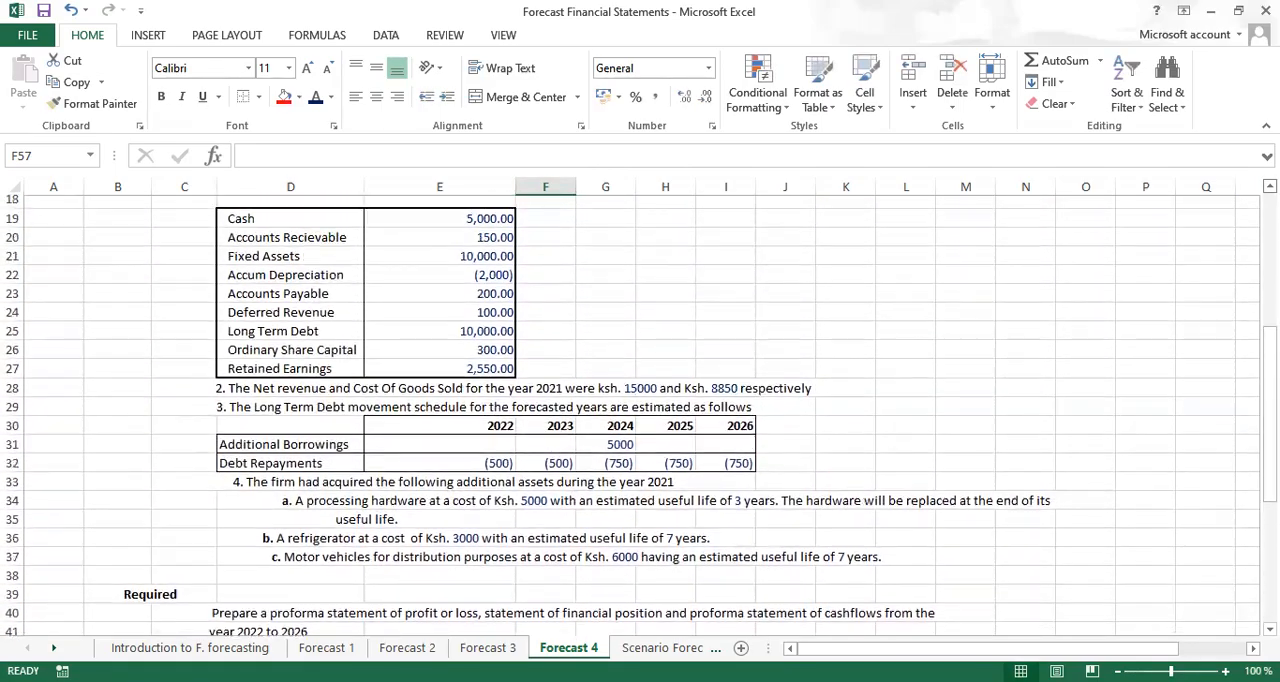
pyautogui.scroll(3, 640, 410)
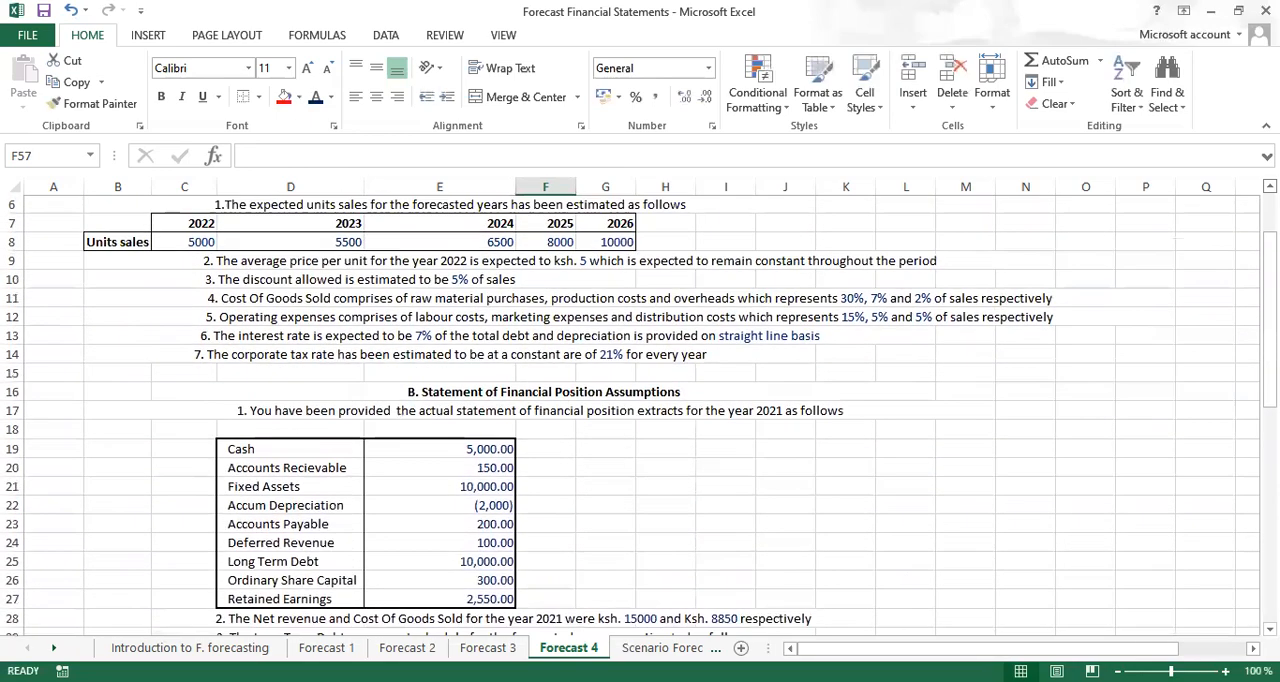
pyautogui.scroll(1, 640, 410)
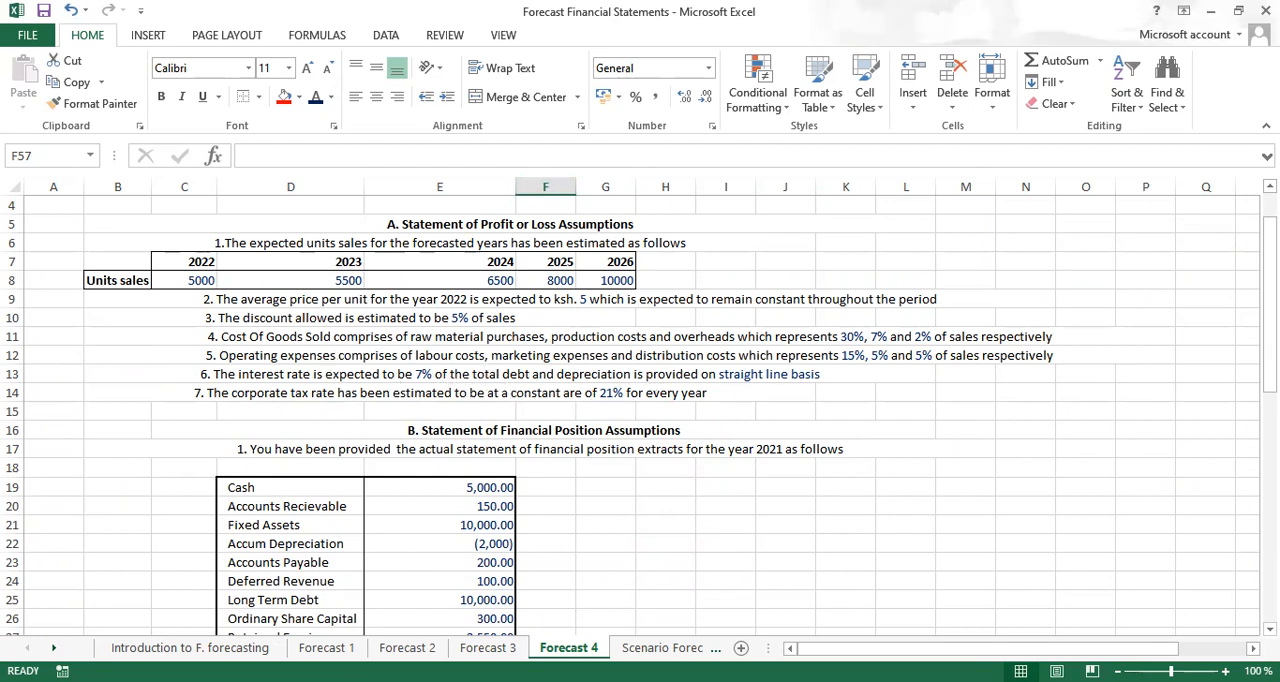
pyautogui.scroll(-3, 640, 415)
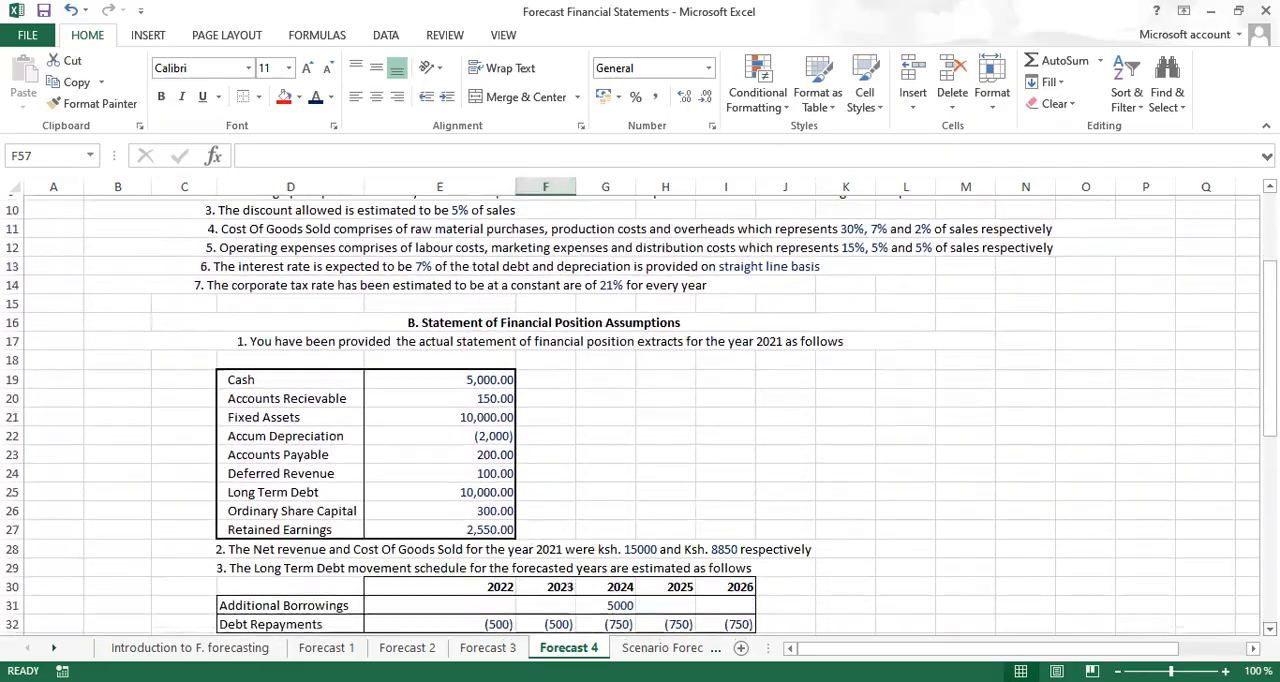
pyautogui.scroll(-4, 640, 415)
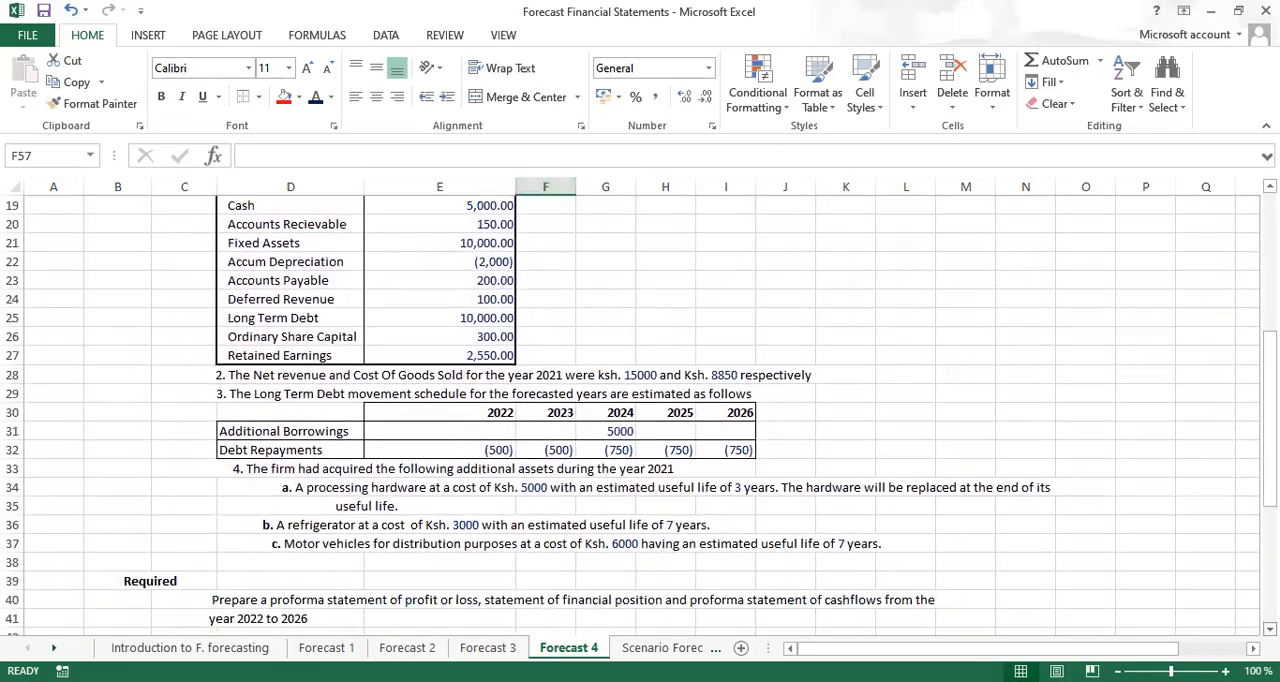
pyautogui.scroll(-3, 640, 415)
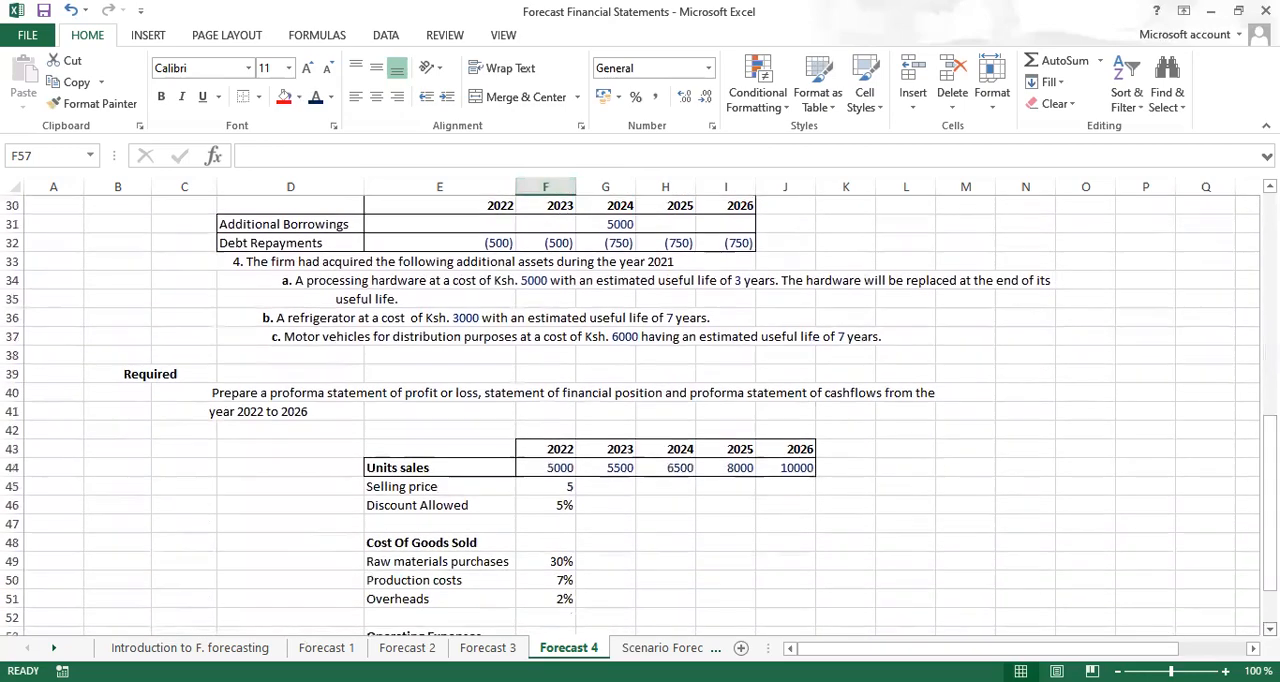
pyautogui.scroll(-4, 640, 415)
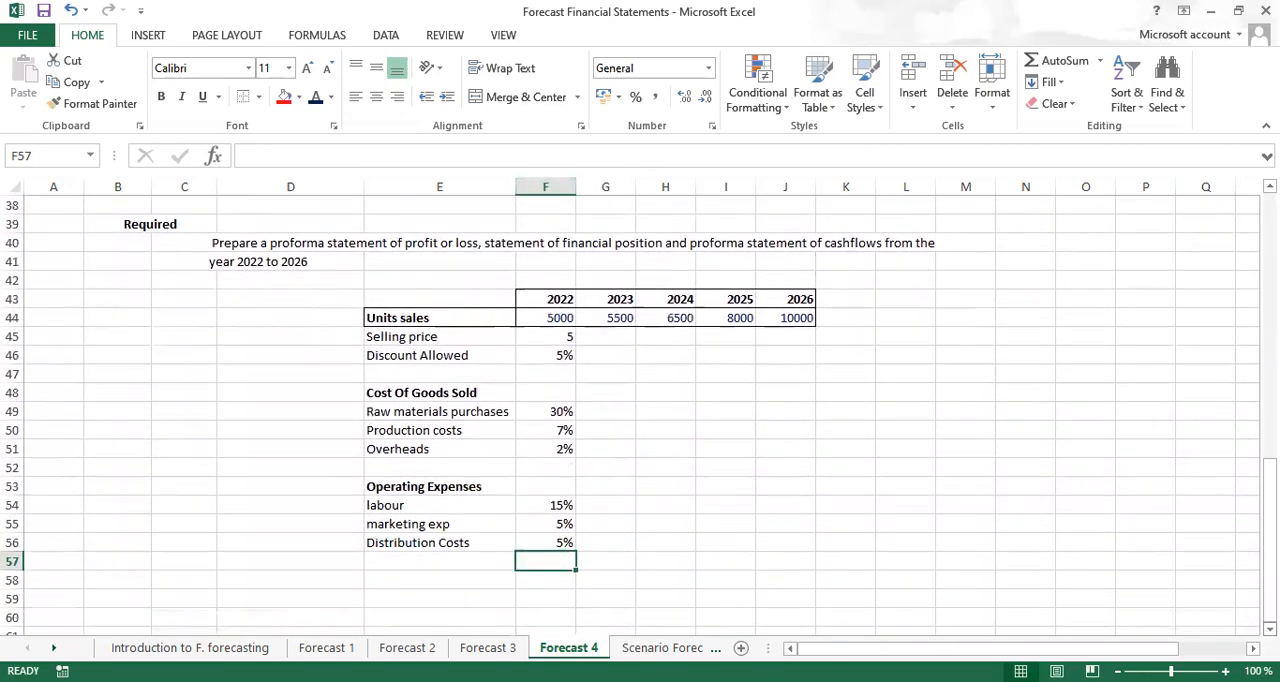
pyautogui.scroll(-1, 1123, 601)
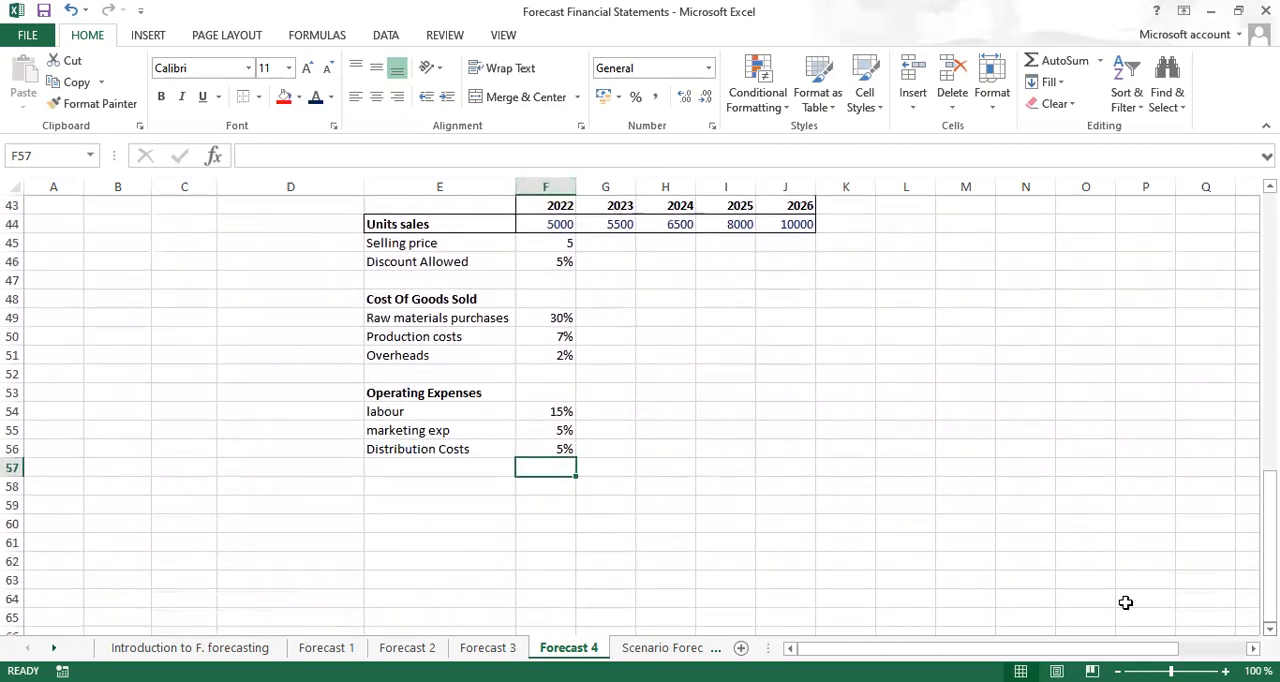
pyautogui.click(397, 463)
pyautogui.write('int')
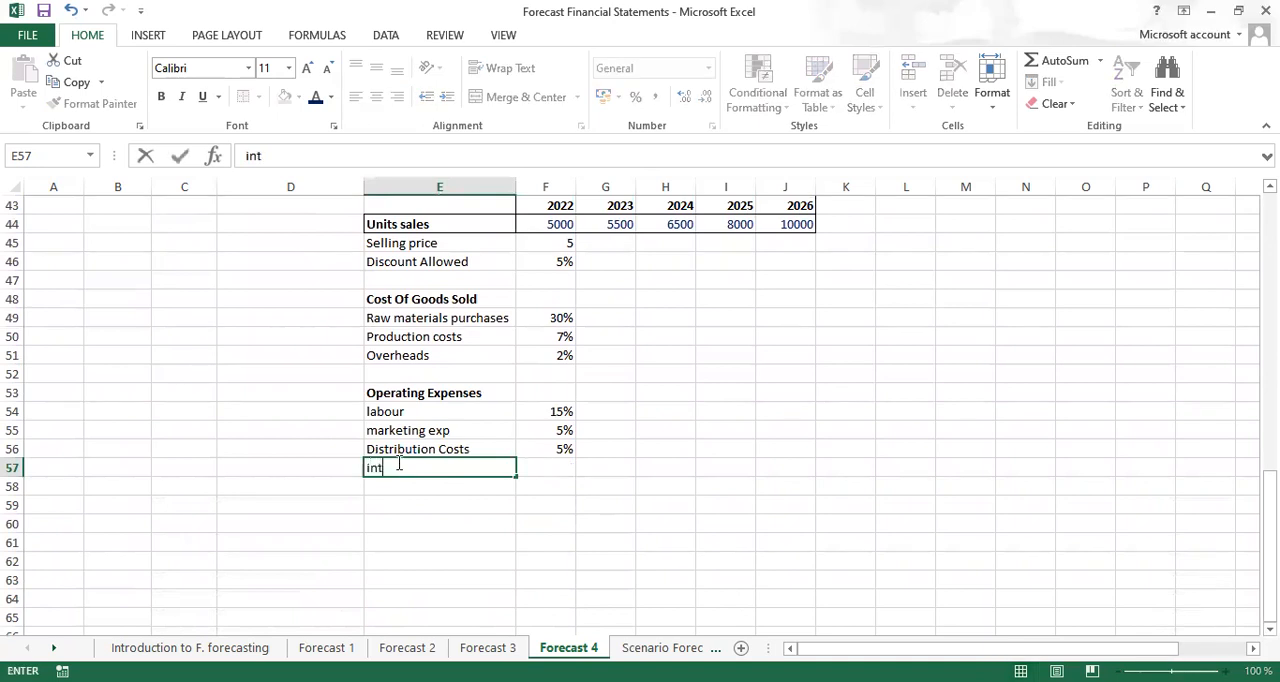
pyautogui.press('Tab')
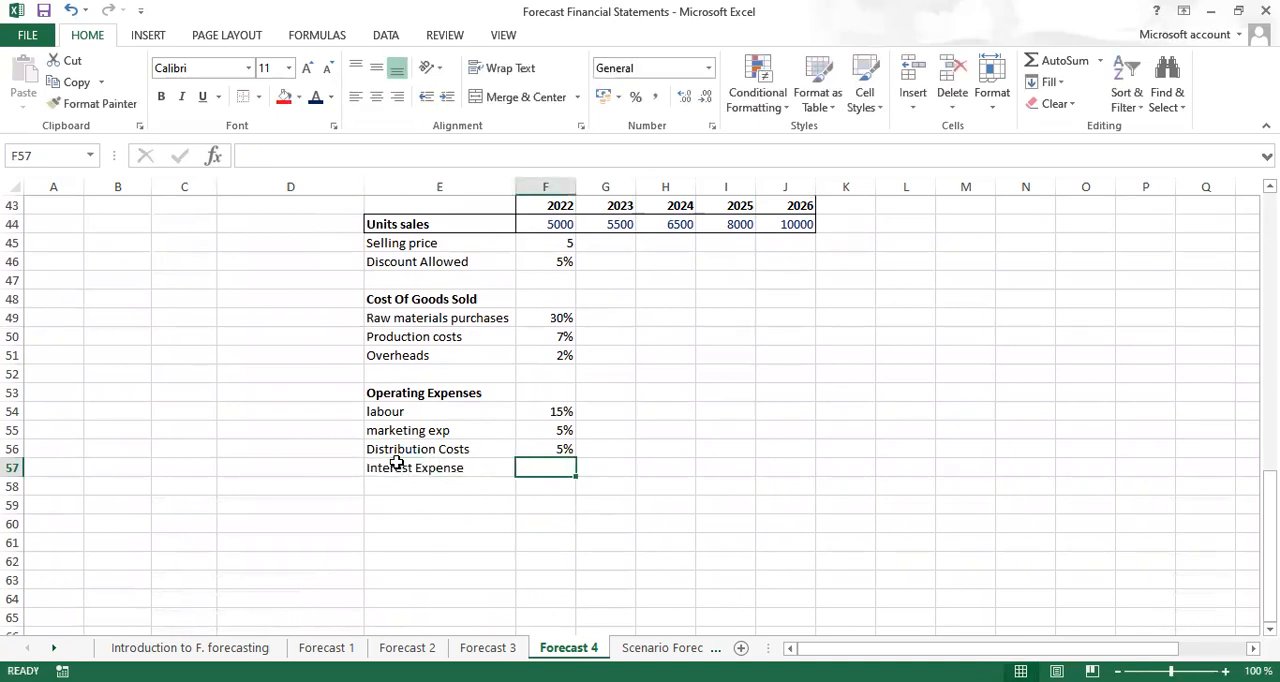
pyautogui.write('7%')
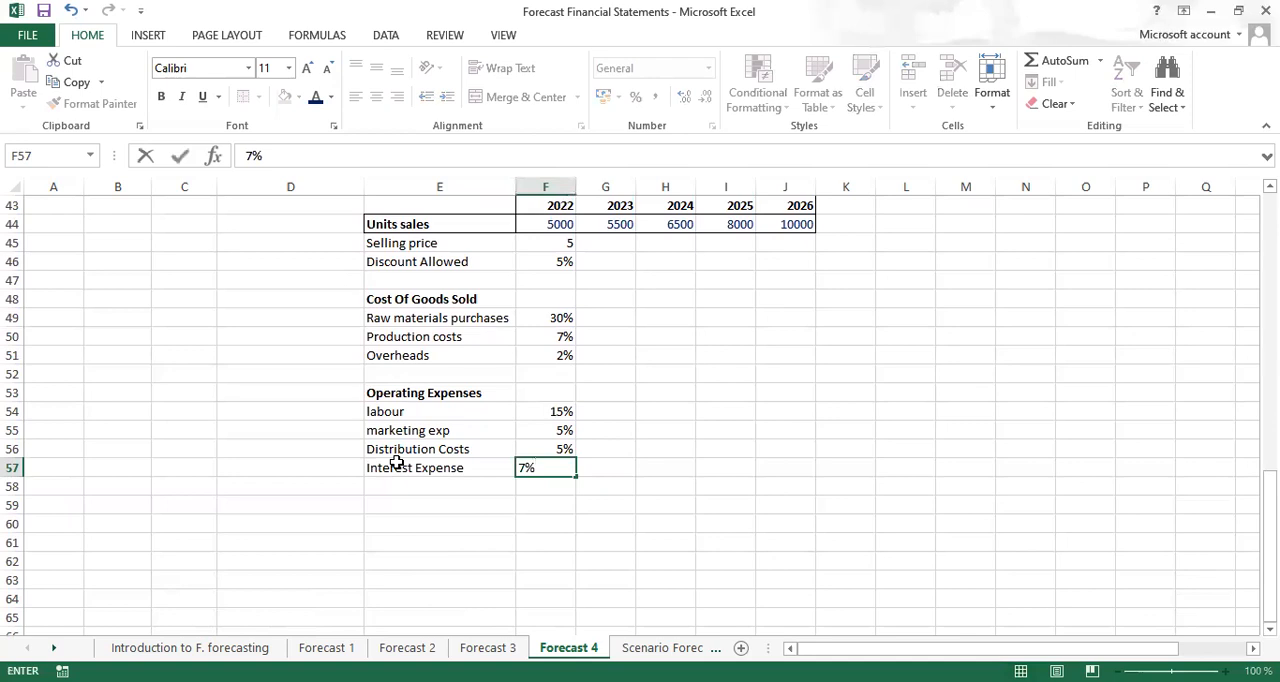
# Add a Depreciation row in E58 and enter straight line as its method in F58
pyautogui.click(411, 486)
pyautogui.write('Depreciation')
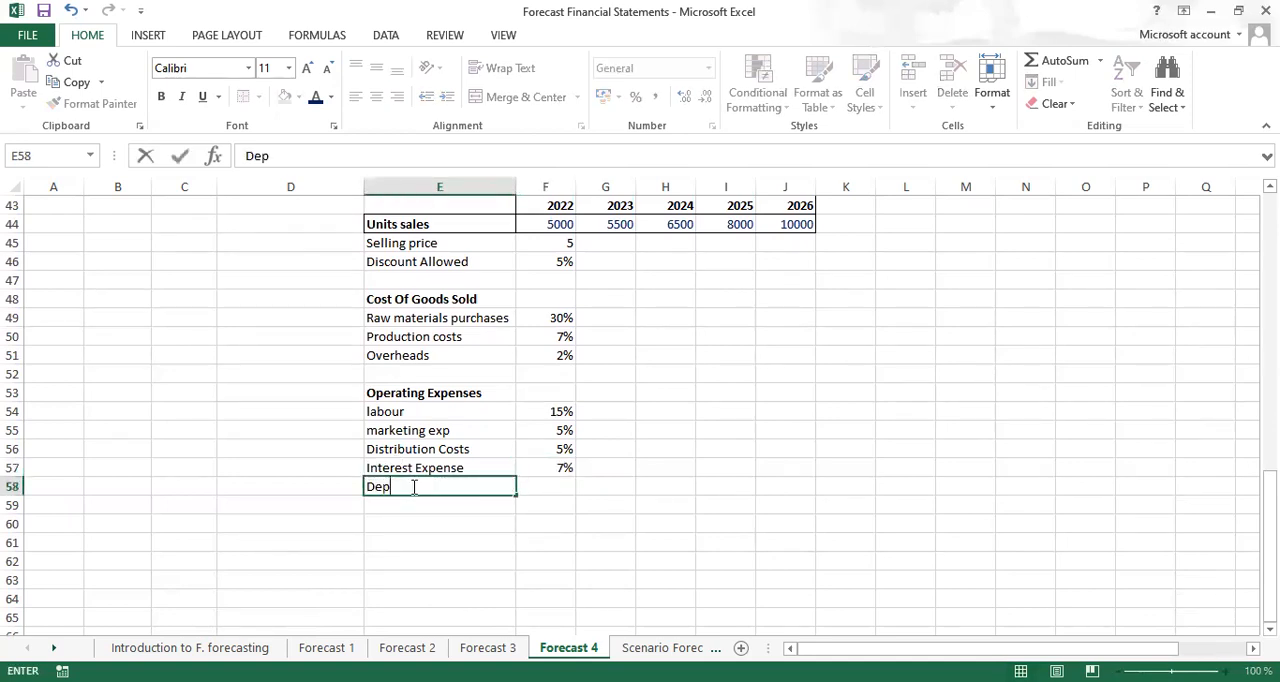
pyautogui.press('Tab')
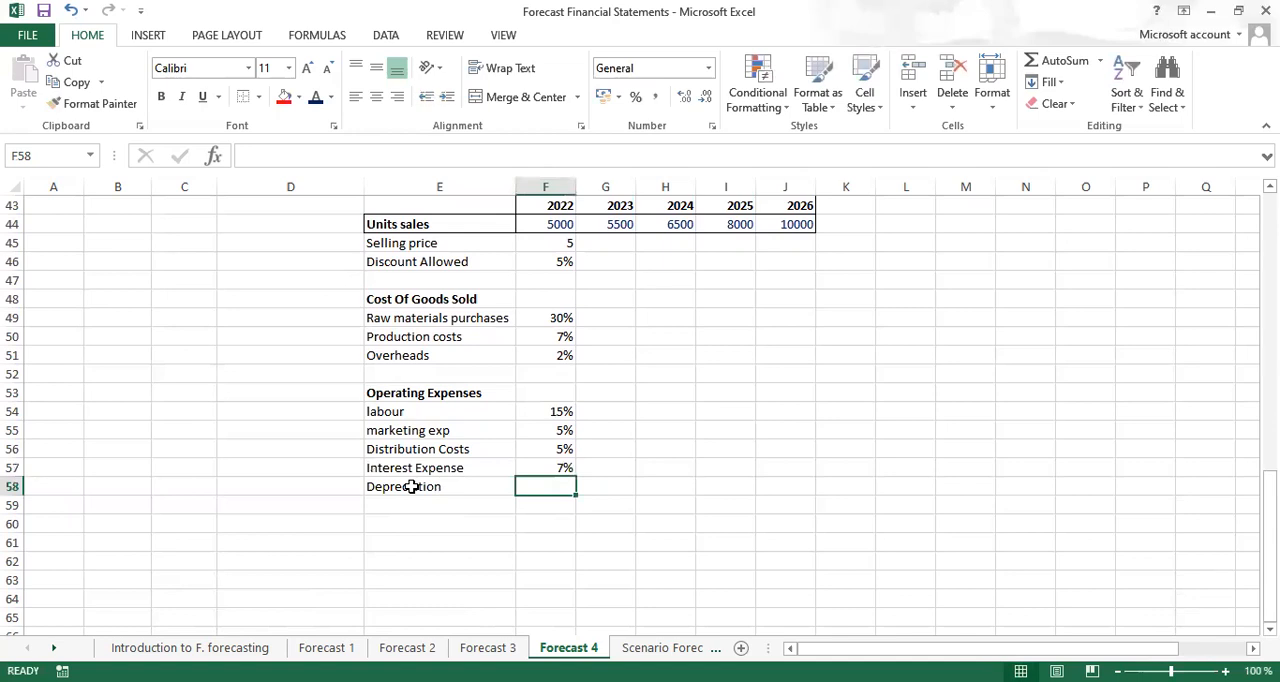
pyautogui.write('straig')
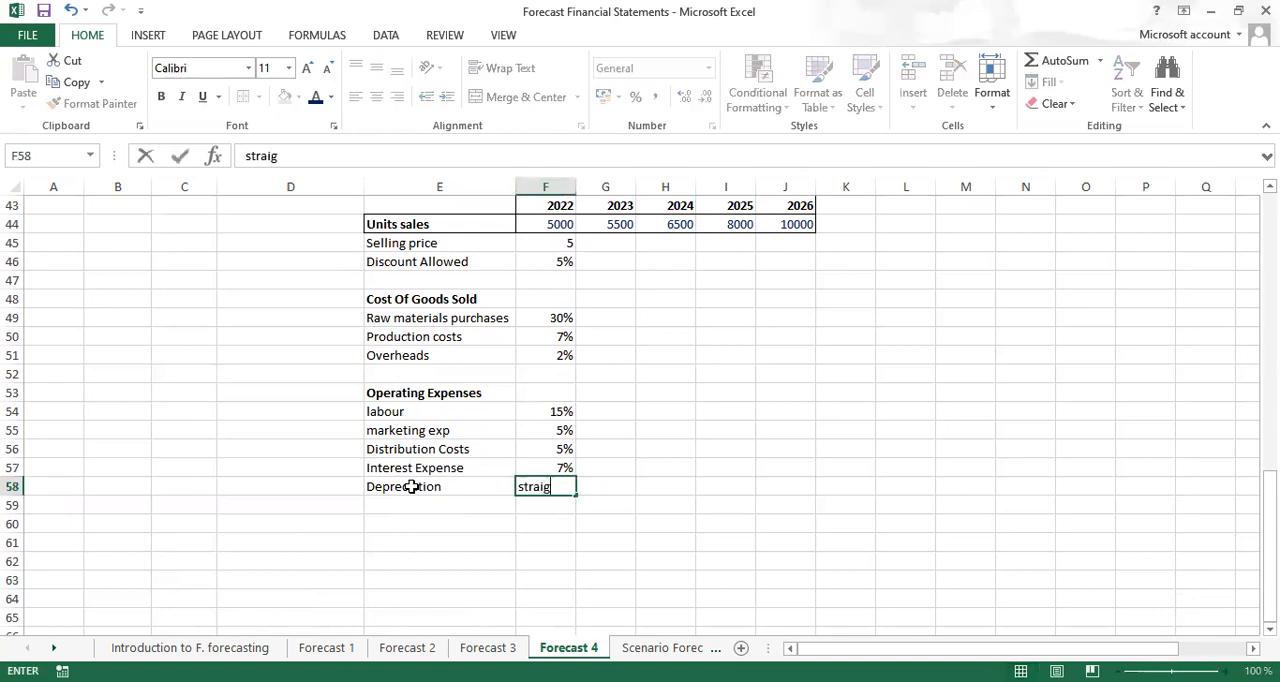
pyautogui.write('ht line')
pyautogui.hotkey('ctrl', 'Return')
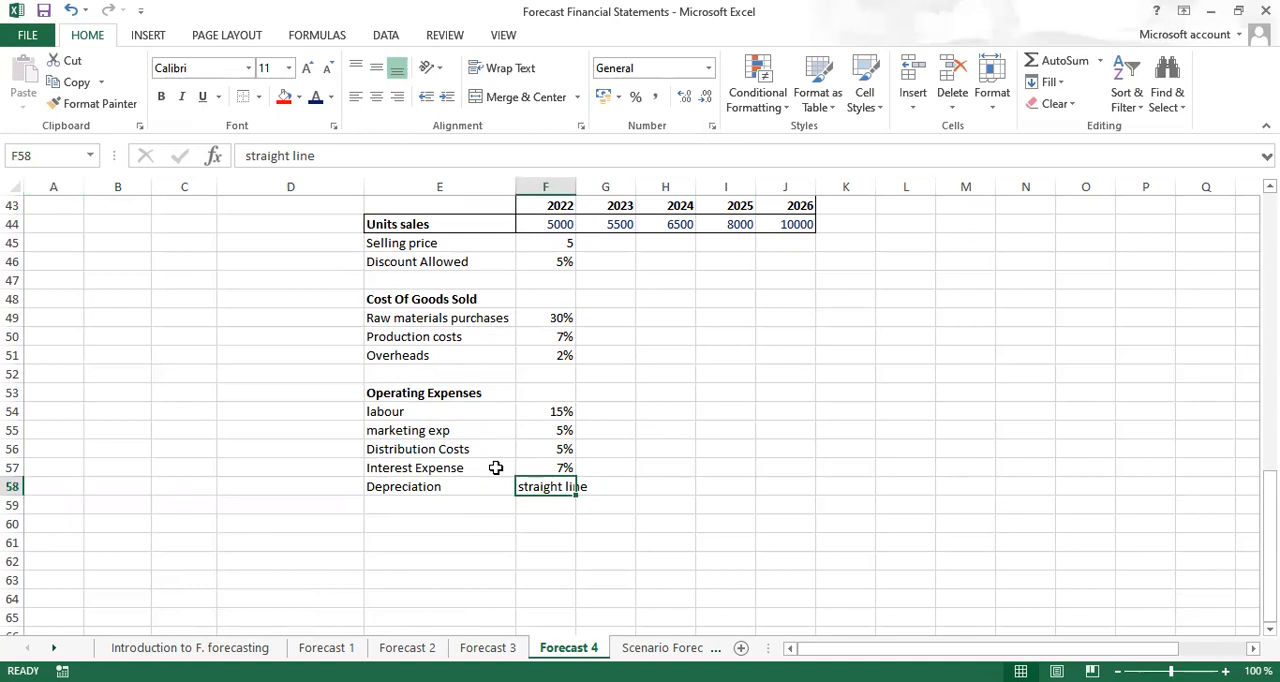
# Test the AutoCorrect abbreviations dep in cell I50 and oe in cell I51
pyautogui.click(726, 342)
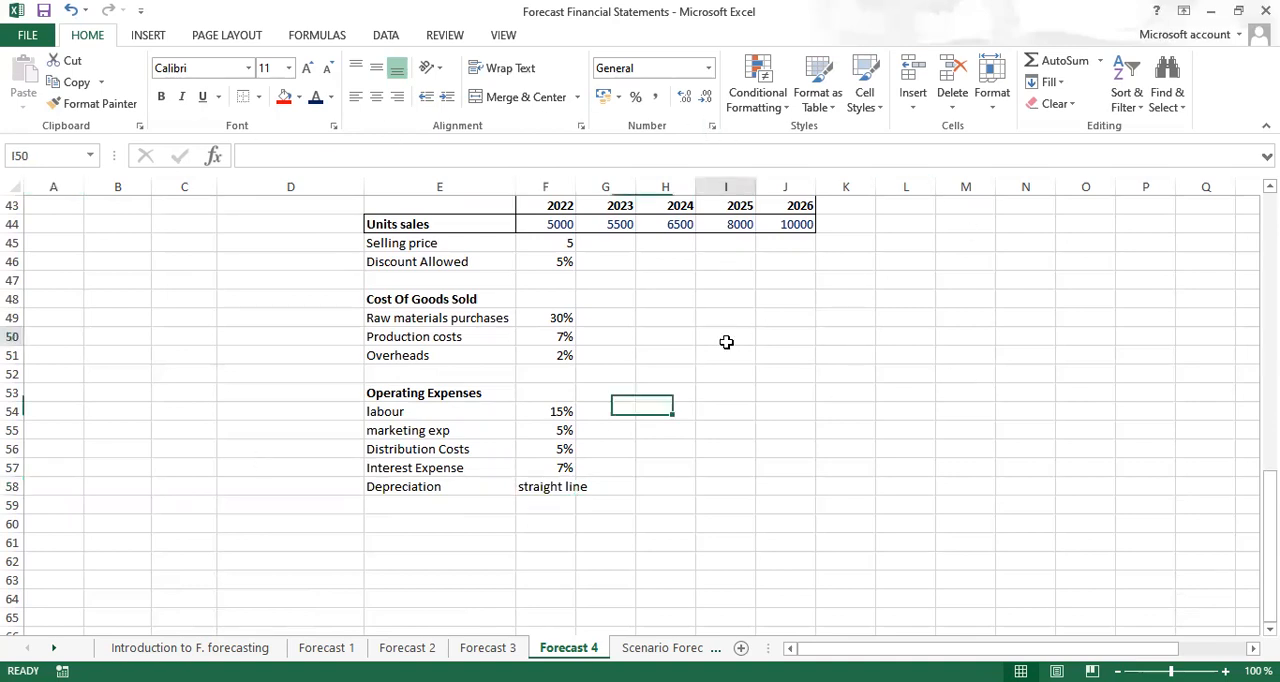
pyautogui.write('dep')
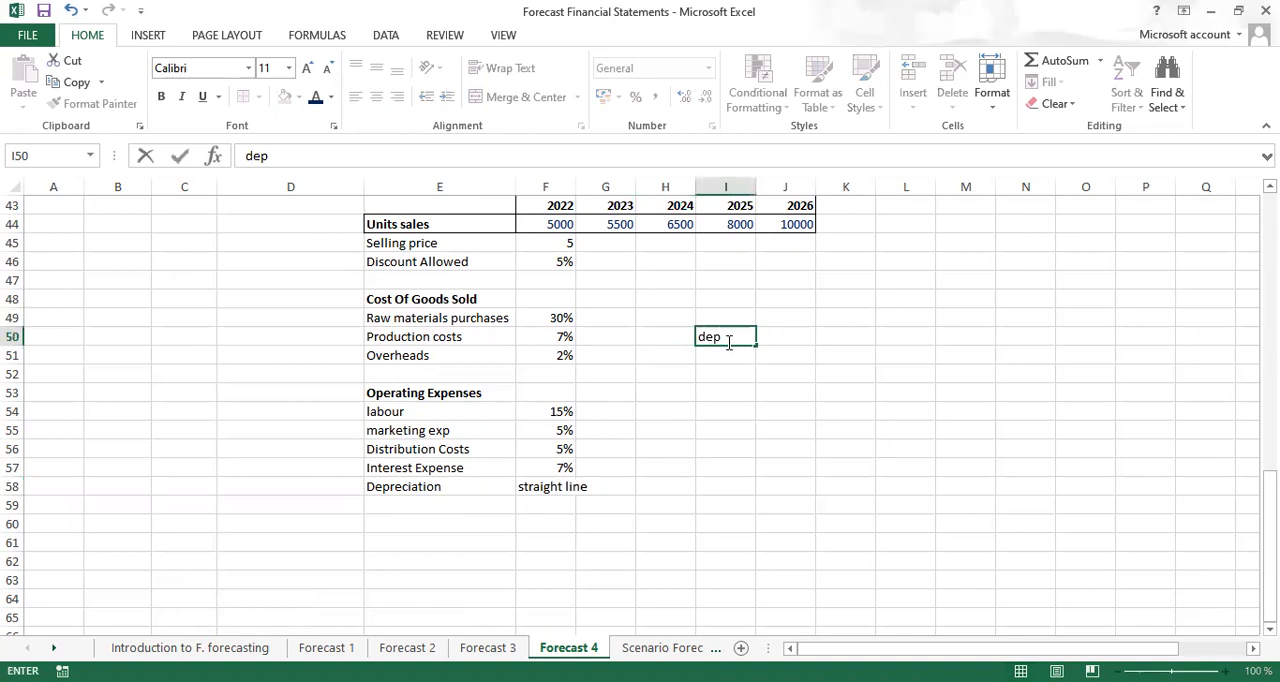
pyautogui.write('reciation')
pyautogui.press('Return')
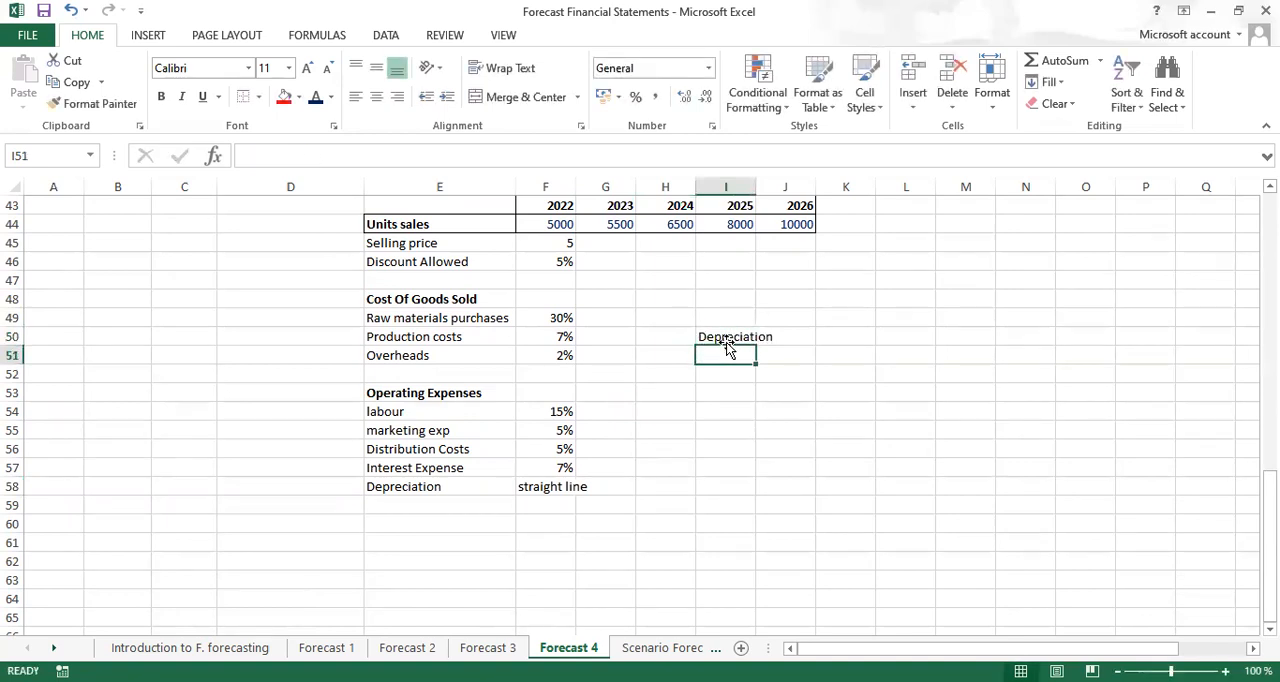
pyautogui.write('oe')
pyautogui.press('Return')
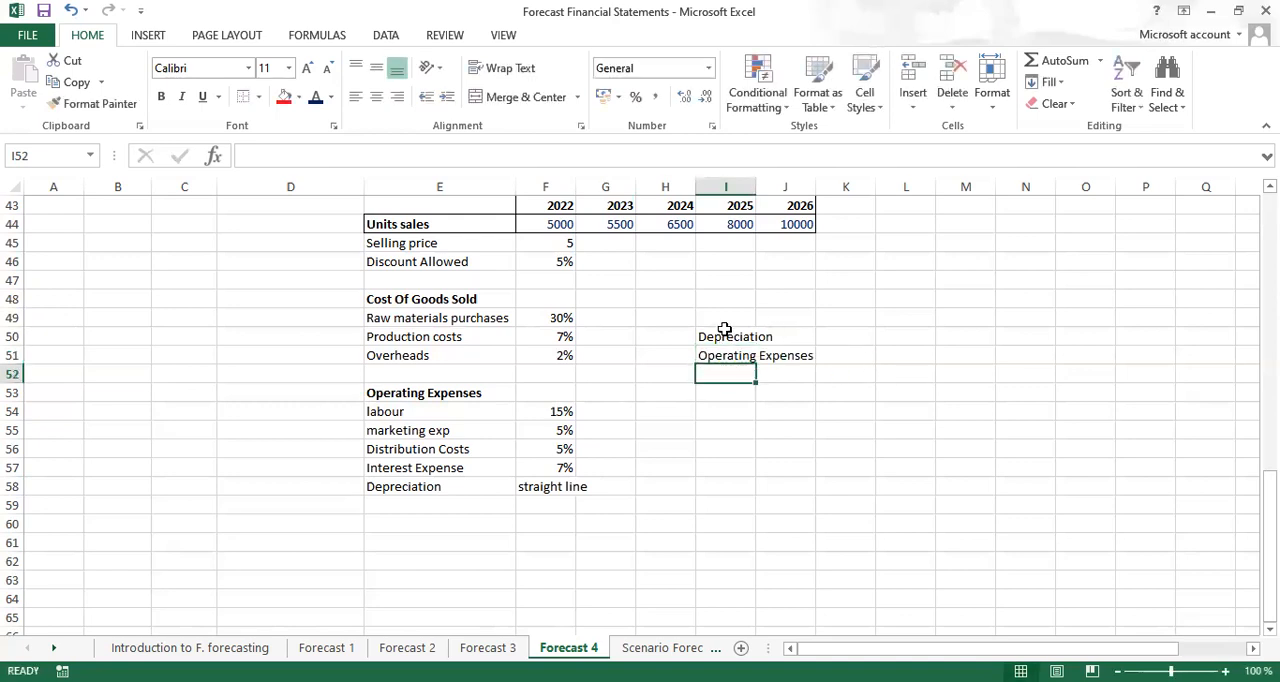
# Clear the contents of the test cells I50:J52
pyautogui.moveTo(724, 335); pyautogui.dragTo(800, 366)
pyautogui.rightClick(800, 366)
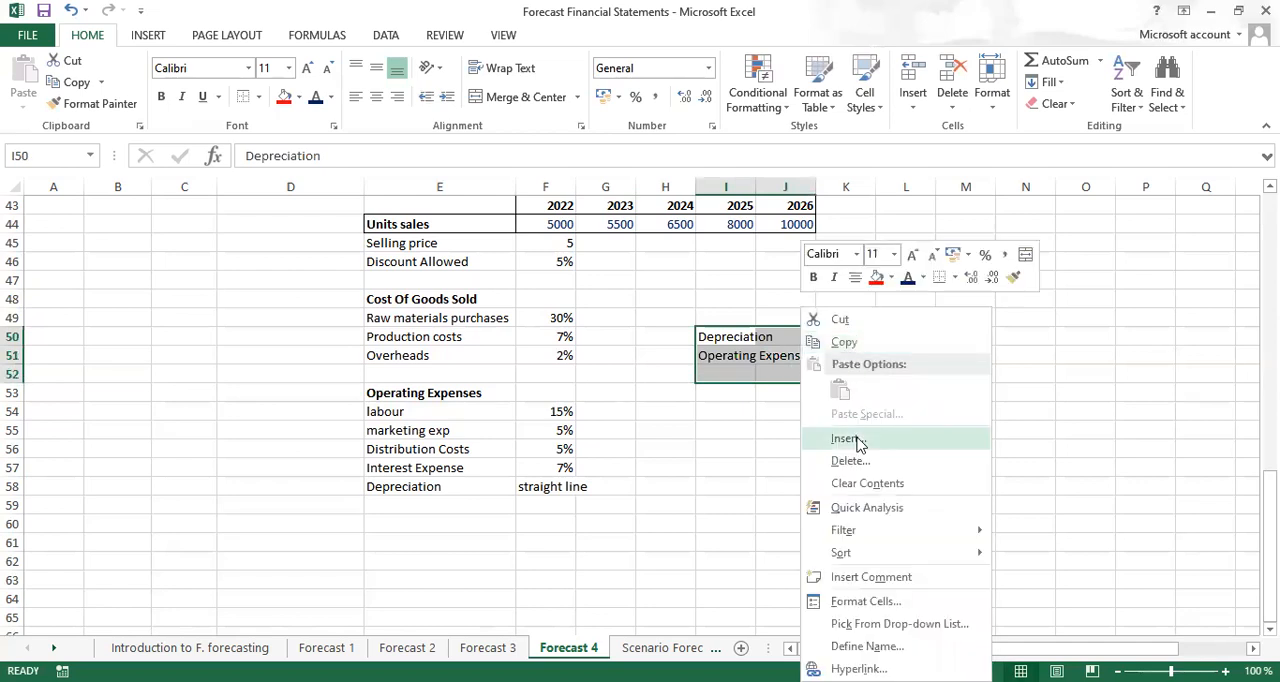
pyautogui.click(860, 487)
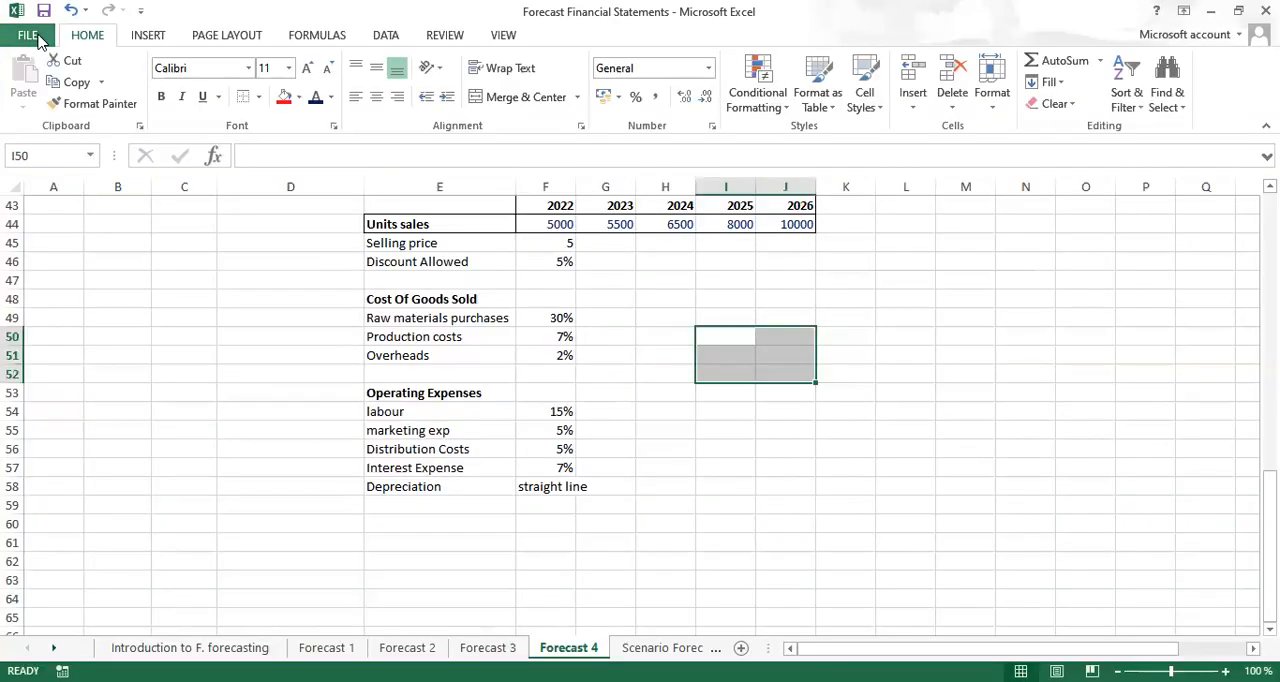
# Add an AutoCorrect entry in the proofing options that replaces is with Income Statement, and save the options
pyautogui.click(30, 38)
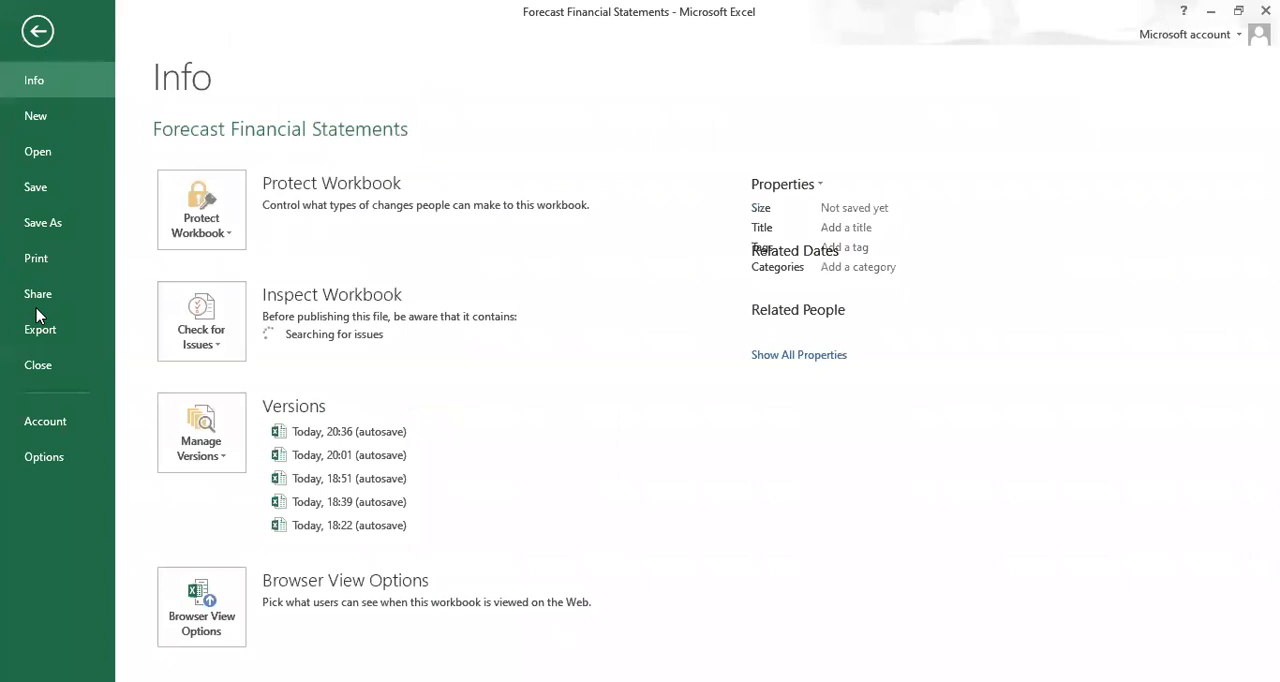
pyautogui.click(48, 459)
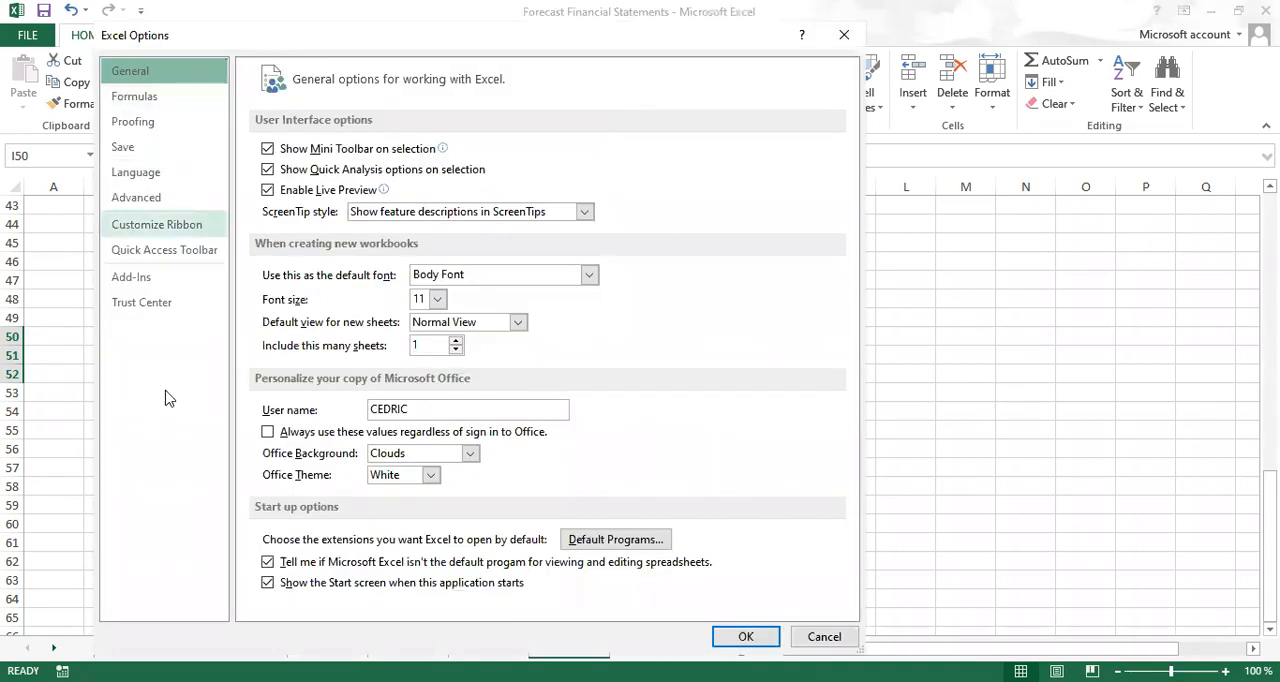
pyautogui.click(157, 130)
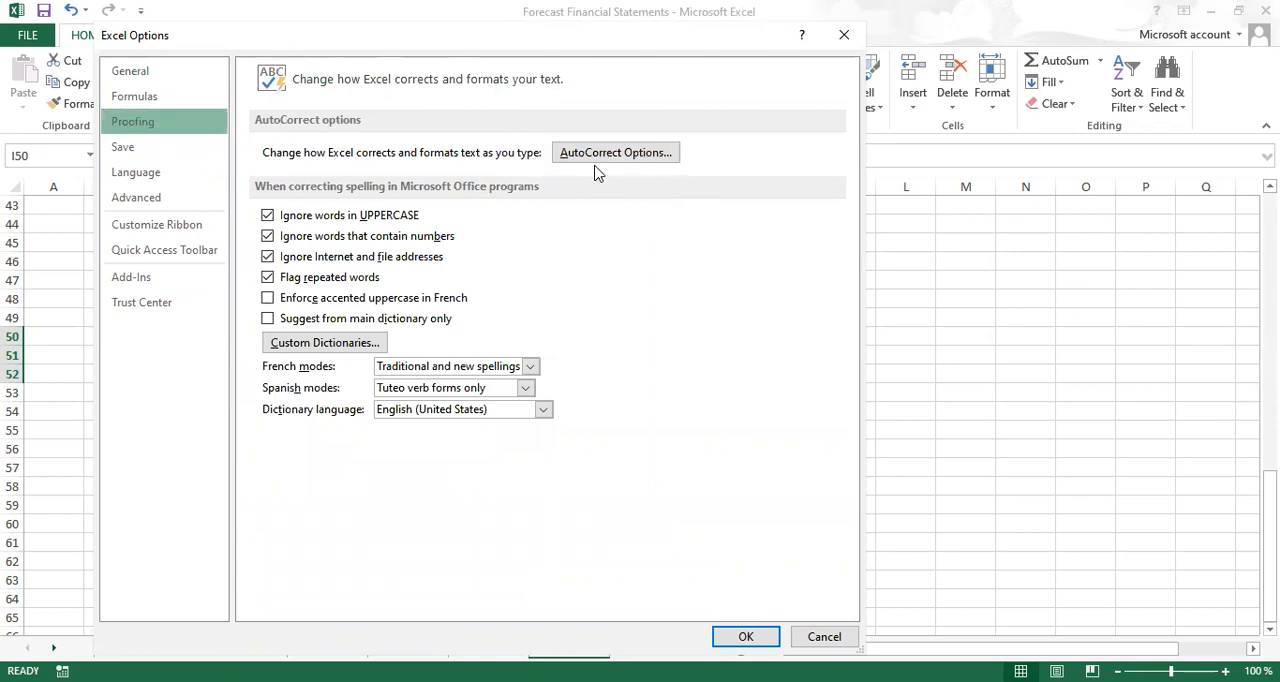
pyautogui.click(631, 160)
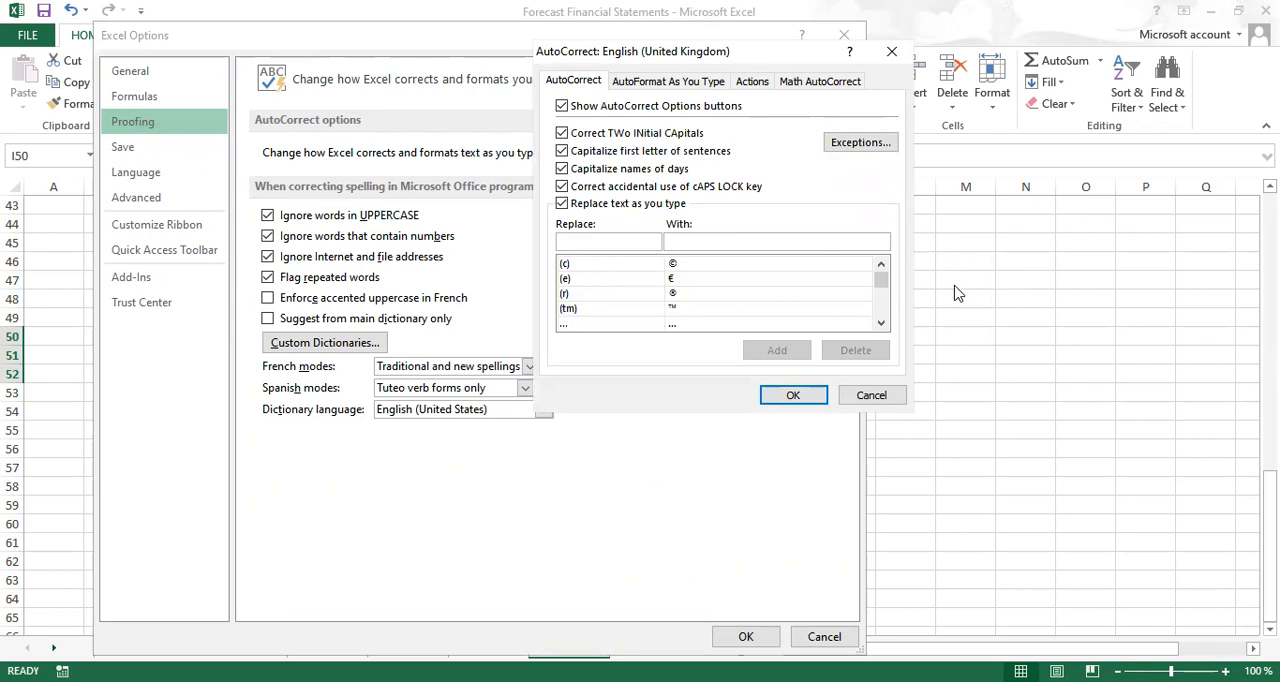
pyautogui.click(594, 241)
pyautogui.write('is')
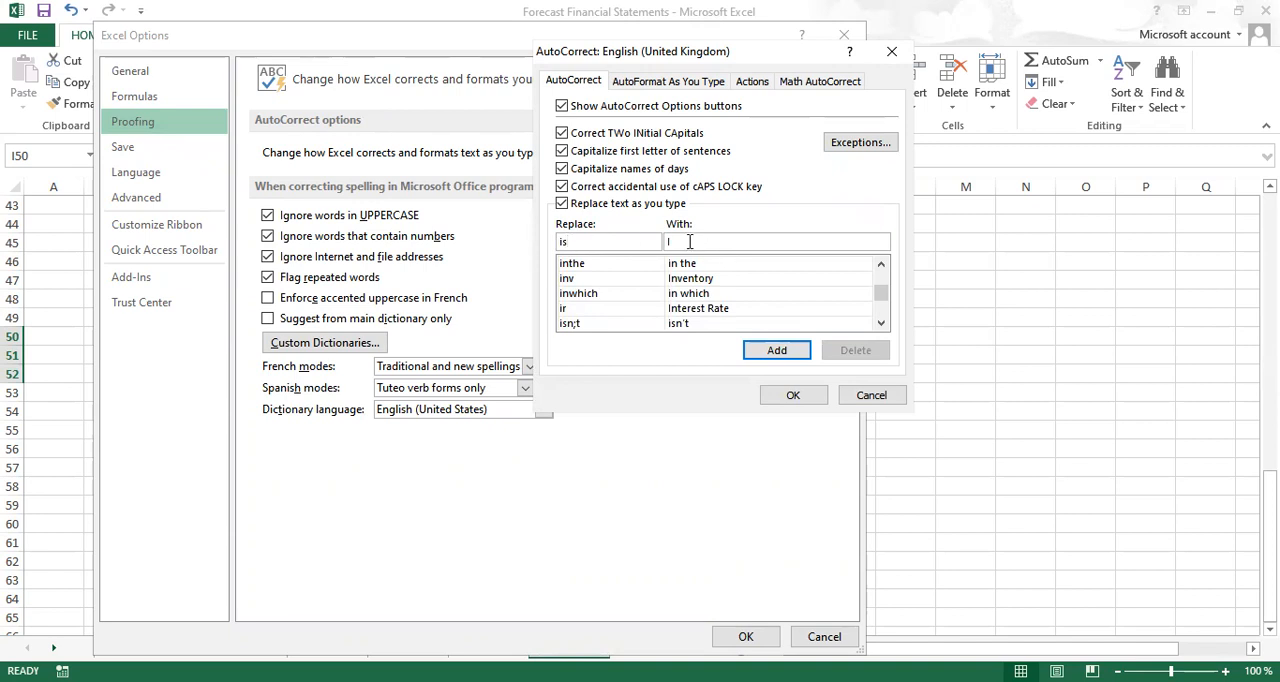
pyautogui.press('BackSpace')
pyautogui.write('Income Statement')
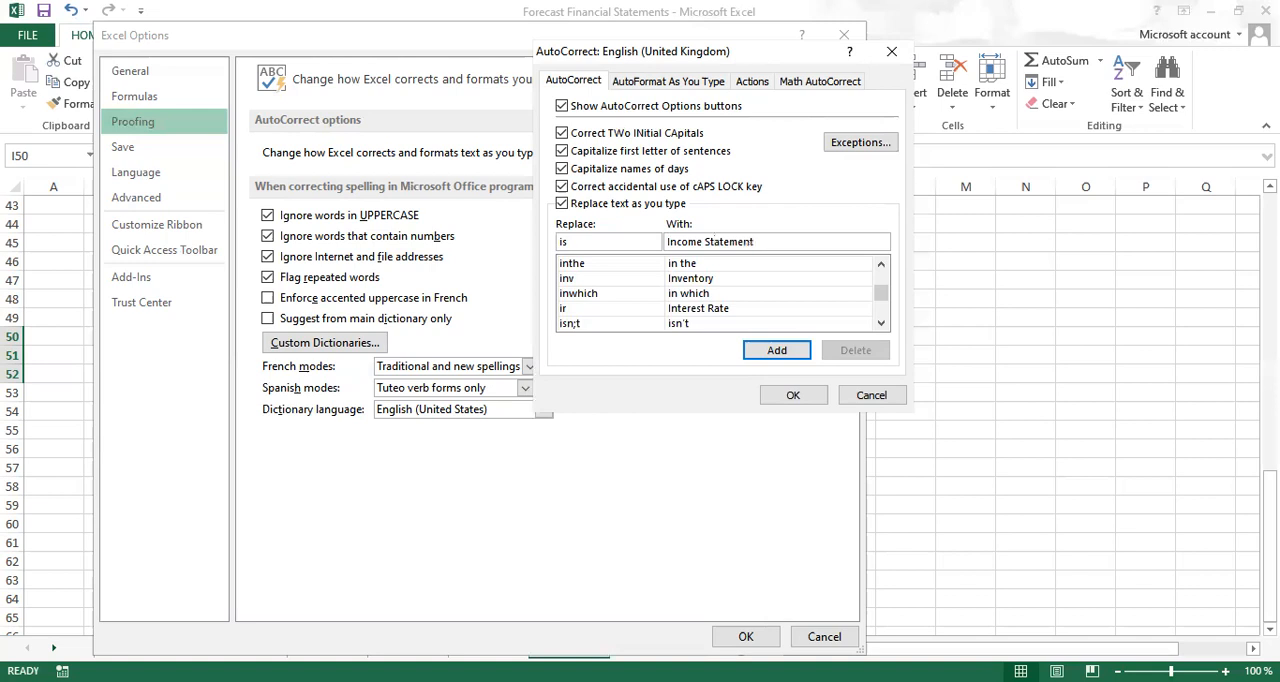
pyautogui.click(776, 351)
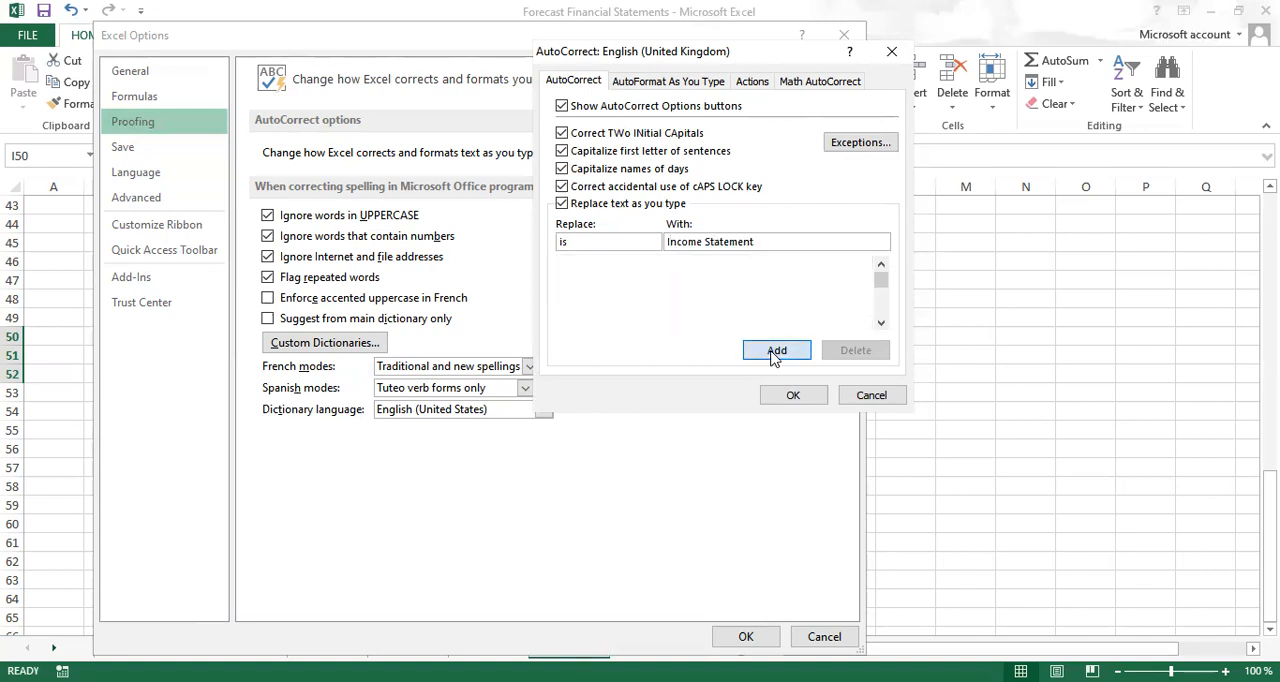
pyautogui.click(790, 395)
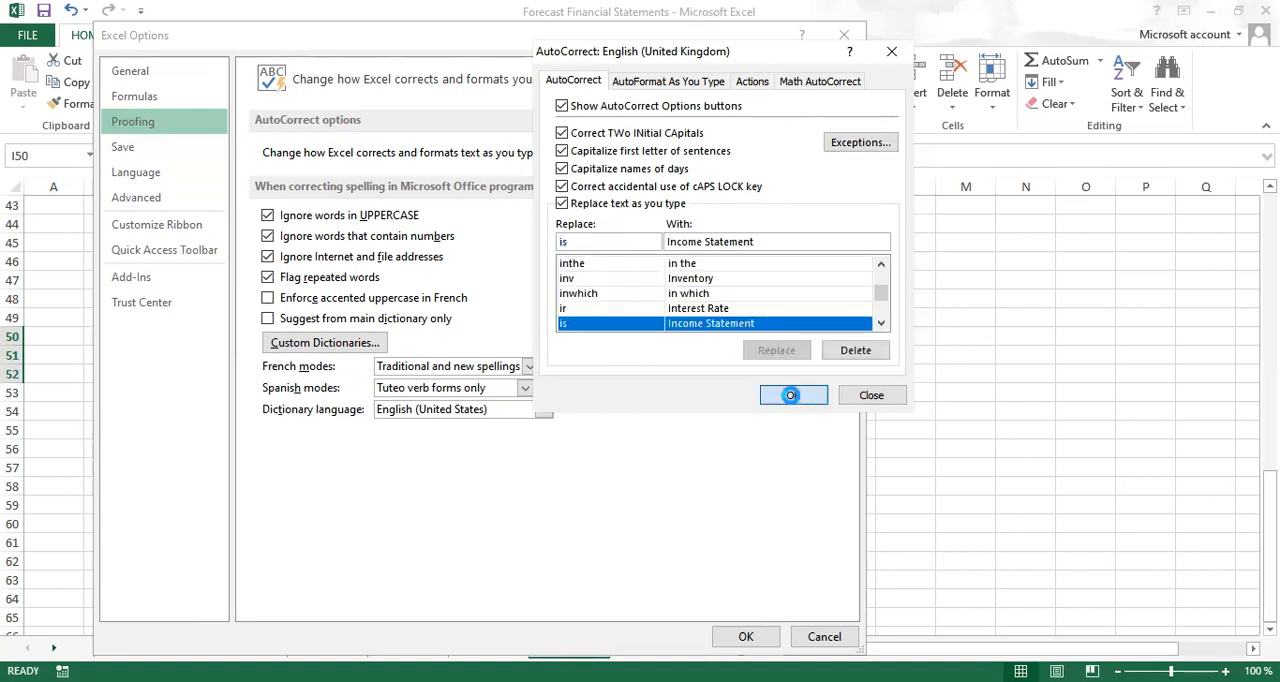
pyautogui.click(742, 637)
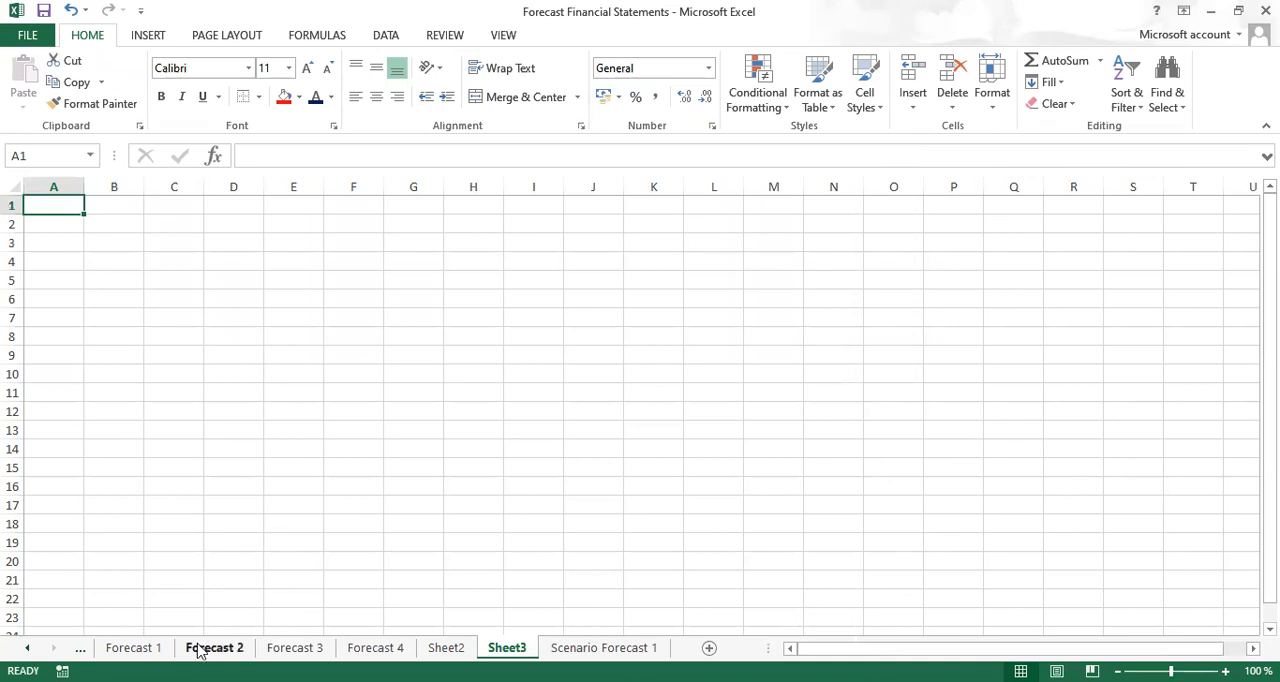
# Delete the empty worksheets Sheet2 and Sheet3 and return to the Forecast 4 sheet
pyautogui.click(362, 647)
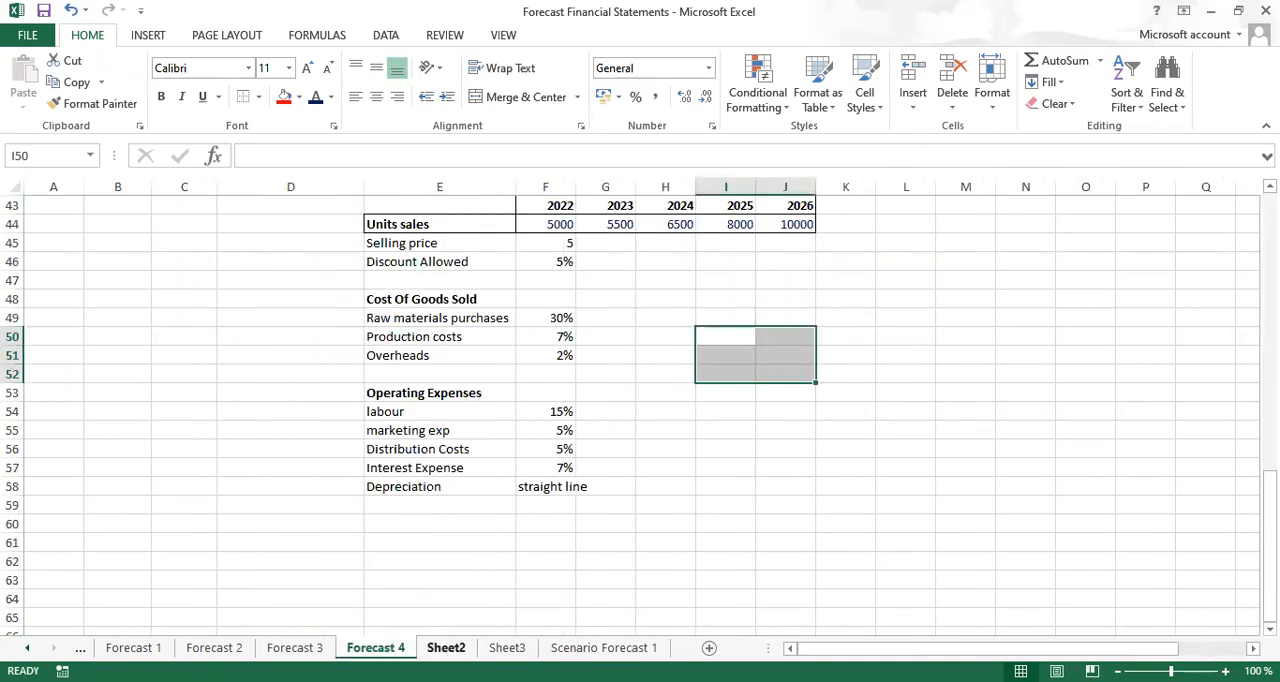
pyautogui.click(446, 647)
pyautogui.rightClick(446, 647)
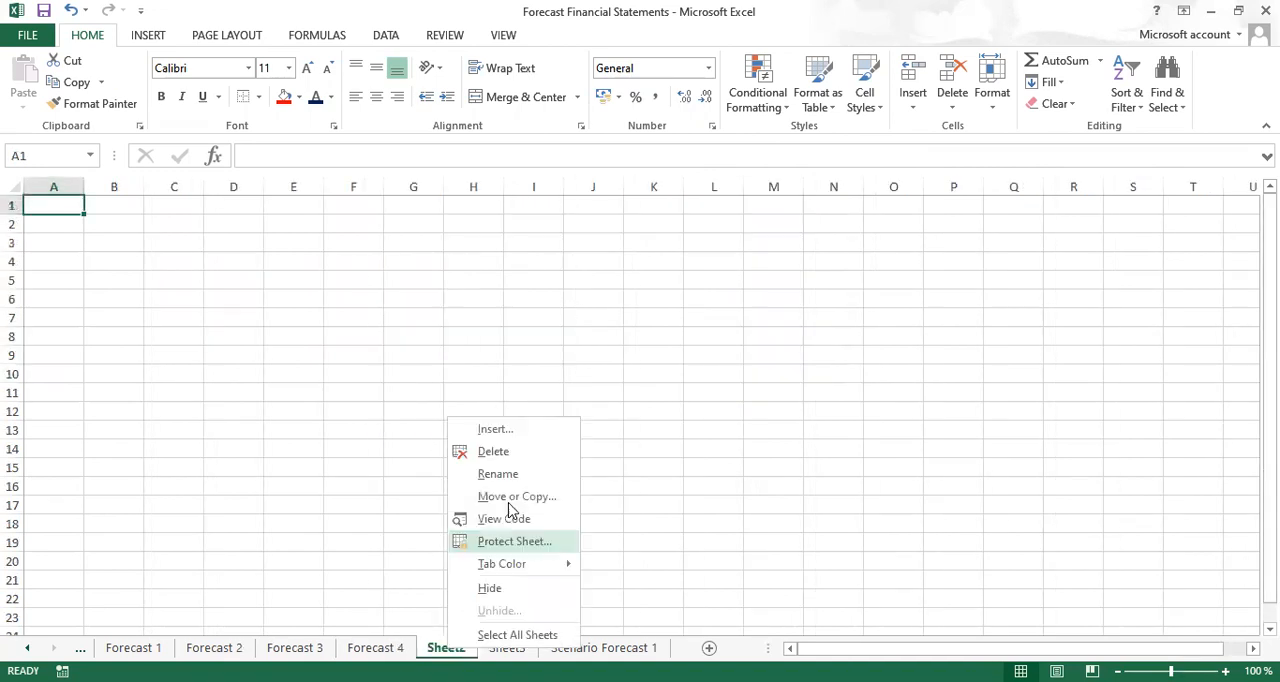
pyautogui.click(494, 452)
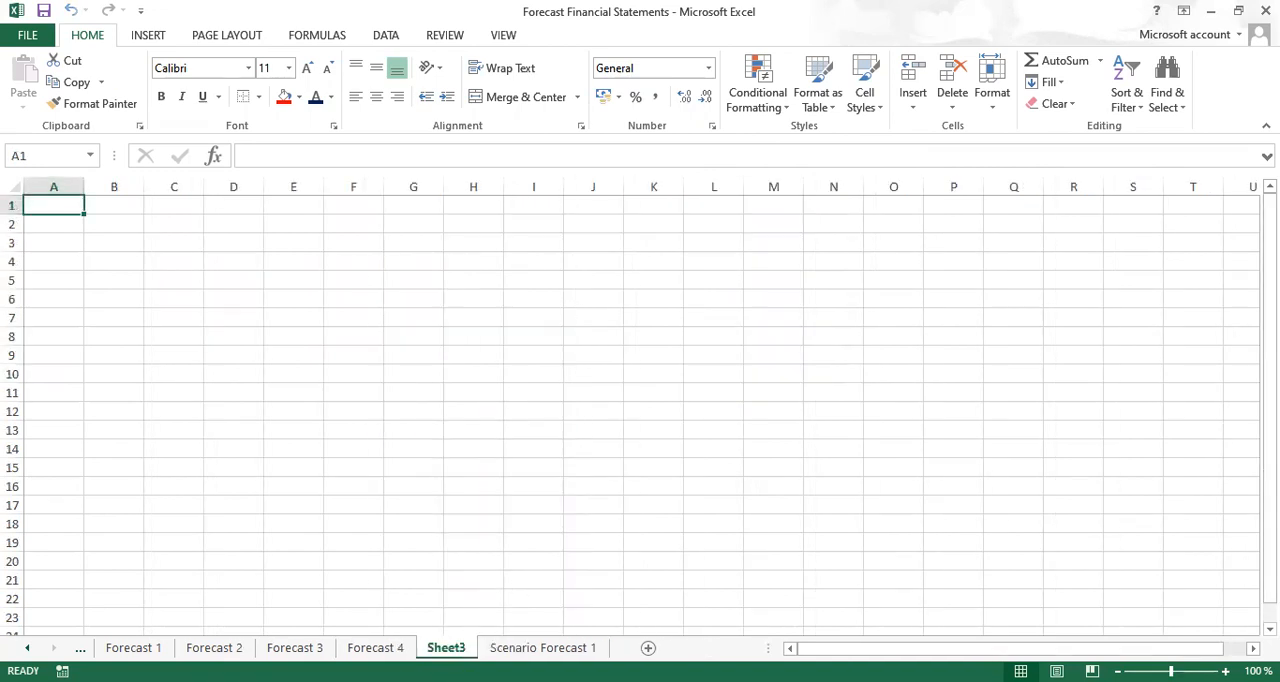
pyautogui.rightClick(446, 647)
pyautogui.click(503, 453)
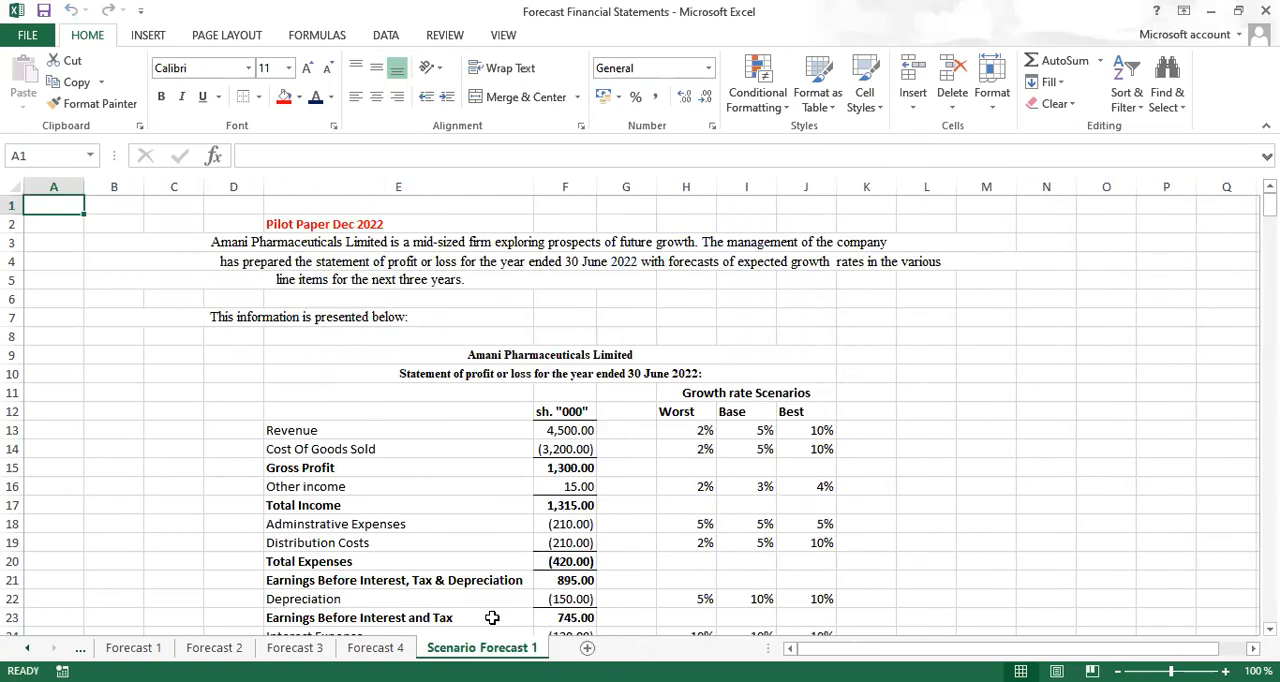
pyautogui.click(362, 650)
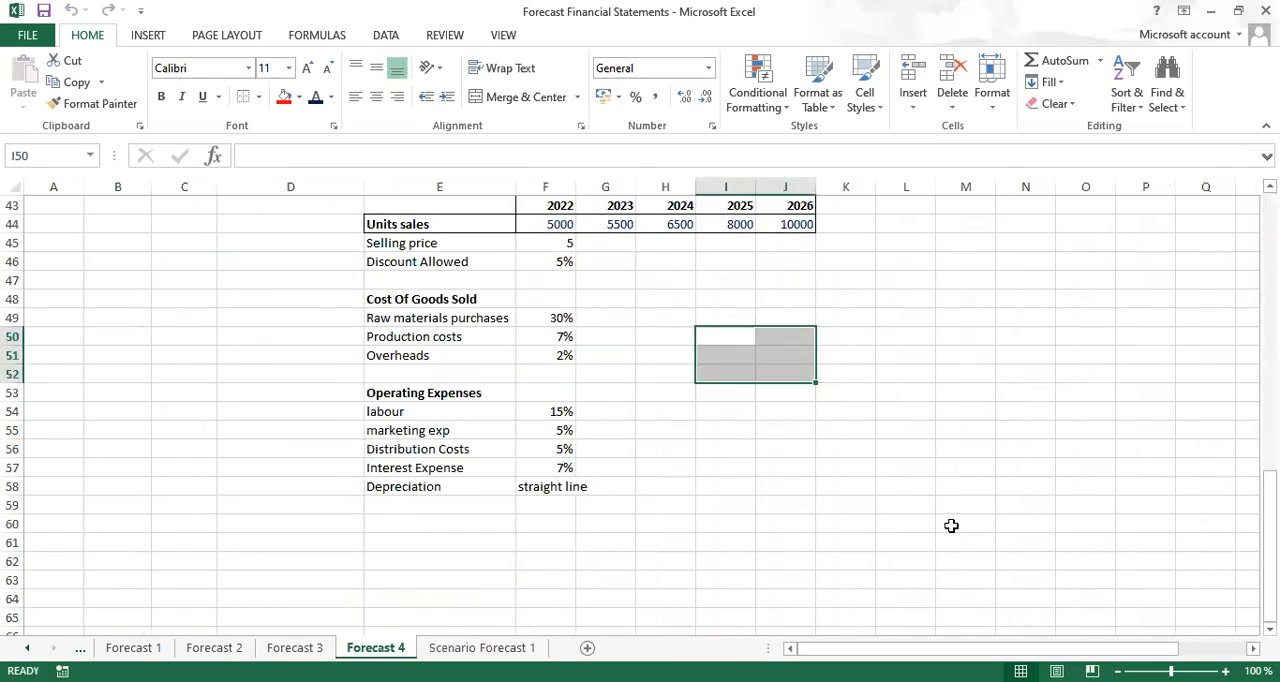
# Test the AutoCorrect abbreviation is in cell I50 and erase the inserted text
pyautogui.click(729, 337)
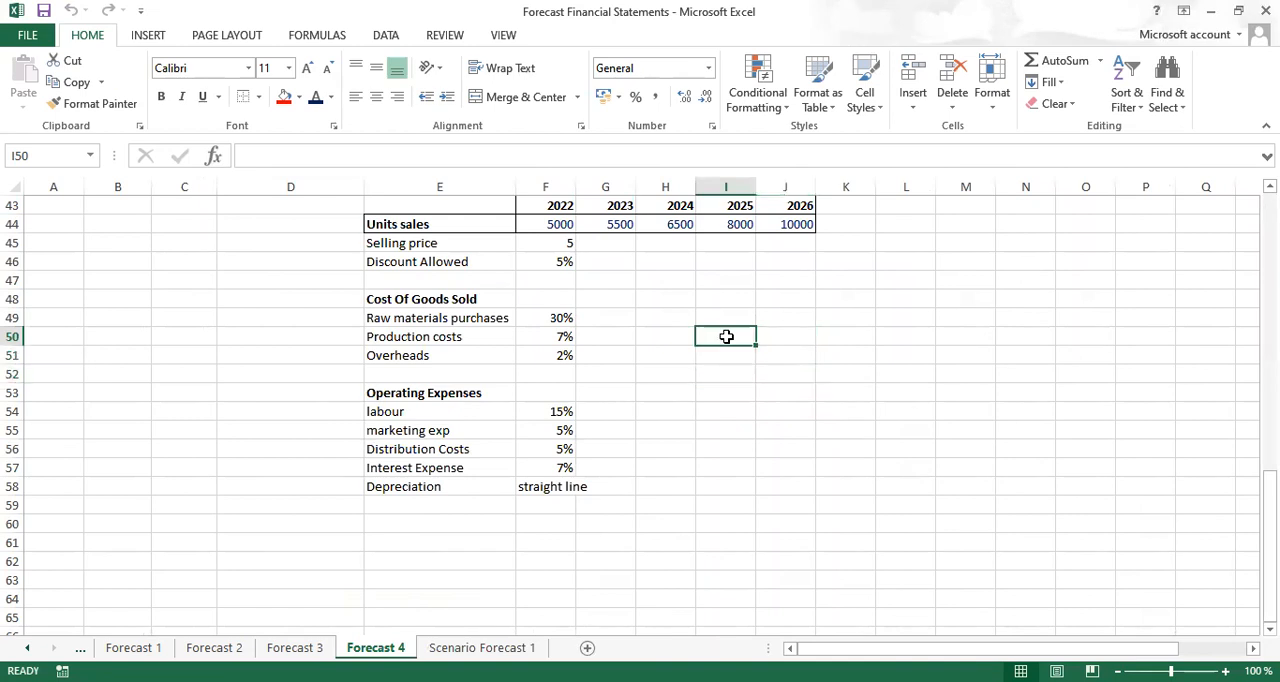
pyautogui.write('is')
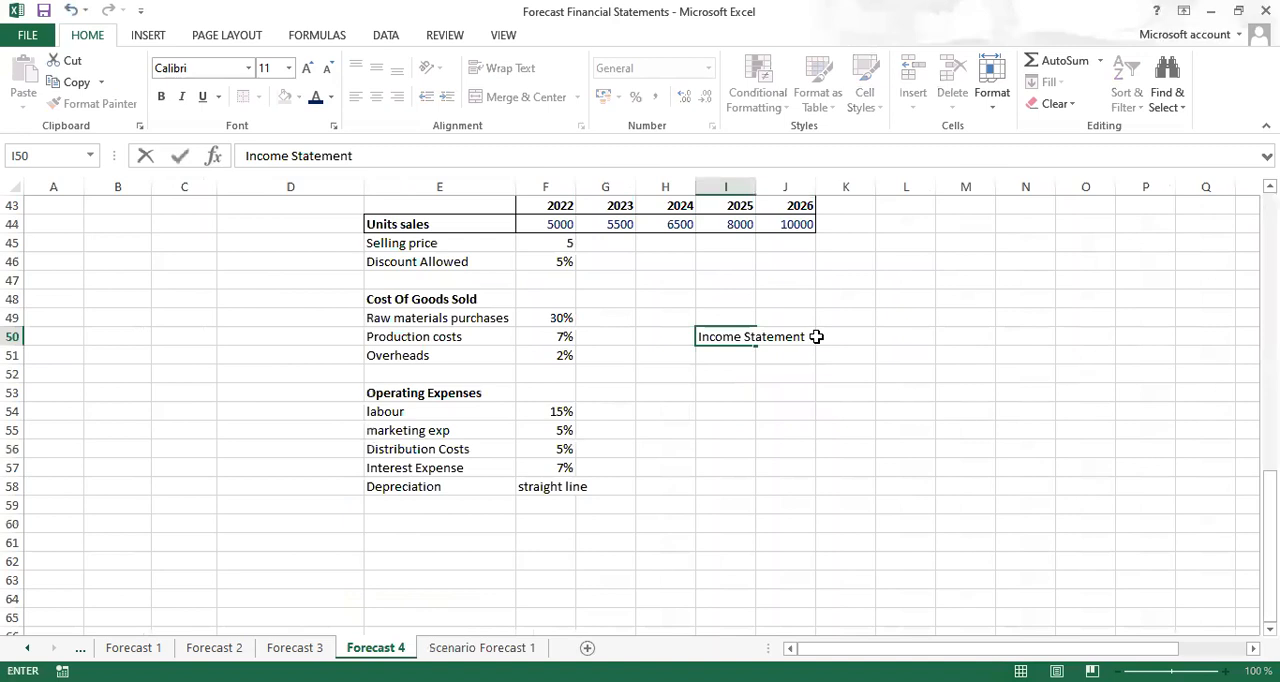
pyautogui.press('BackSpace')
pyautogui.press('BackSpace')
pyautogui.press('BackSpace')
pyautogui.press('BackSpace')
pyautogui.press('BackSpace')
pyautogui.press('BackSpace')
pyautogui.press('BackSpace')
pyautogui.press('BackSpace')
pyautogui.press('BackSpace')
pyautogui.press('BackSpace')
pyautogui.press('BackSpace')
pyautogui.press('BackSpace')
pyautogui.press('BackSpace')
pyautogui.press('BackSpace')
pyautogui.press('BackSpace')
pyautogui.press('BackSpace')
pyautogui.press('BackSpace')
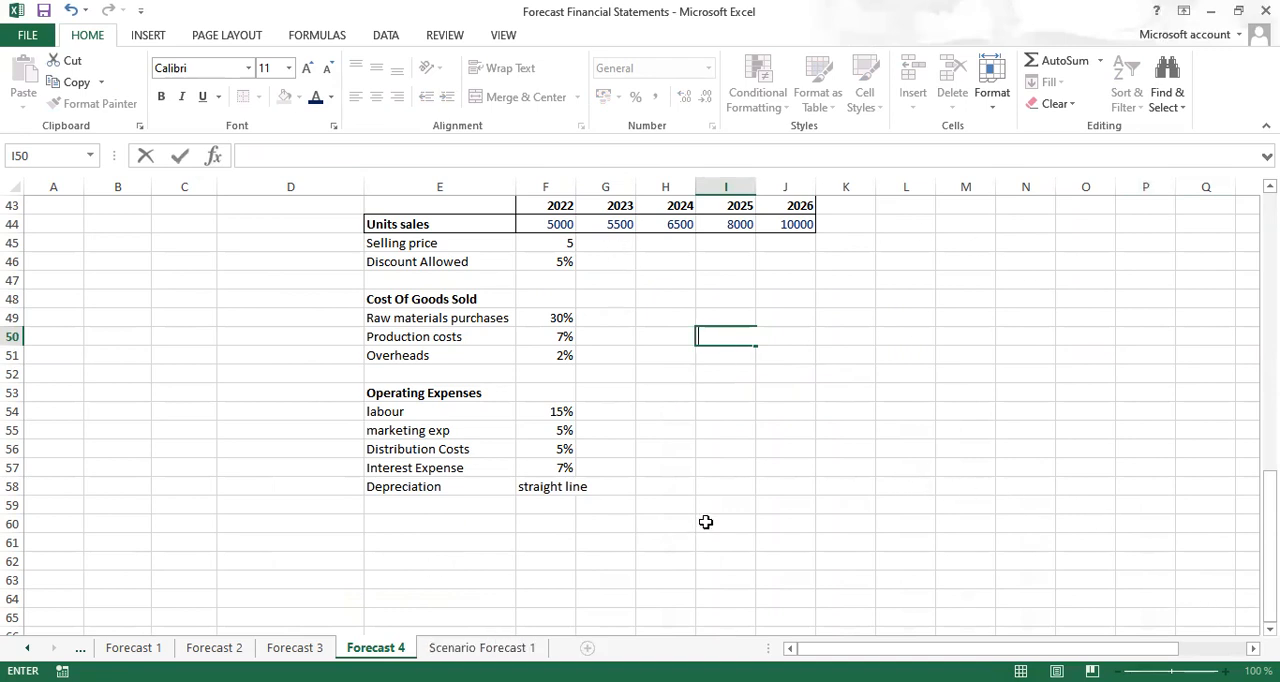
# Remove the bold formatting from the year headings in F43:J43 above the unit sales
pyautogui.click(1270, 629)
pyautogui.scroll(-1, 1180, 239)
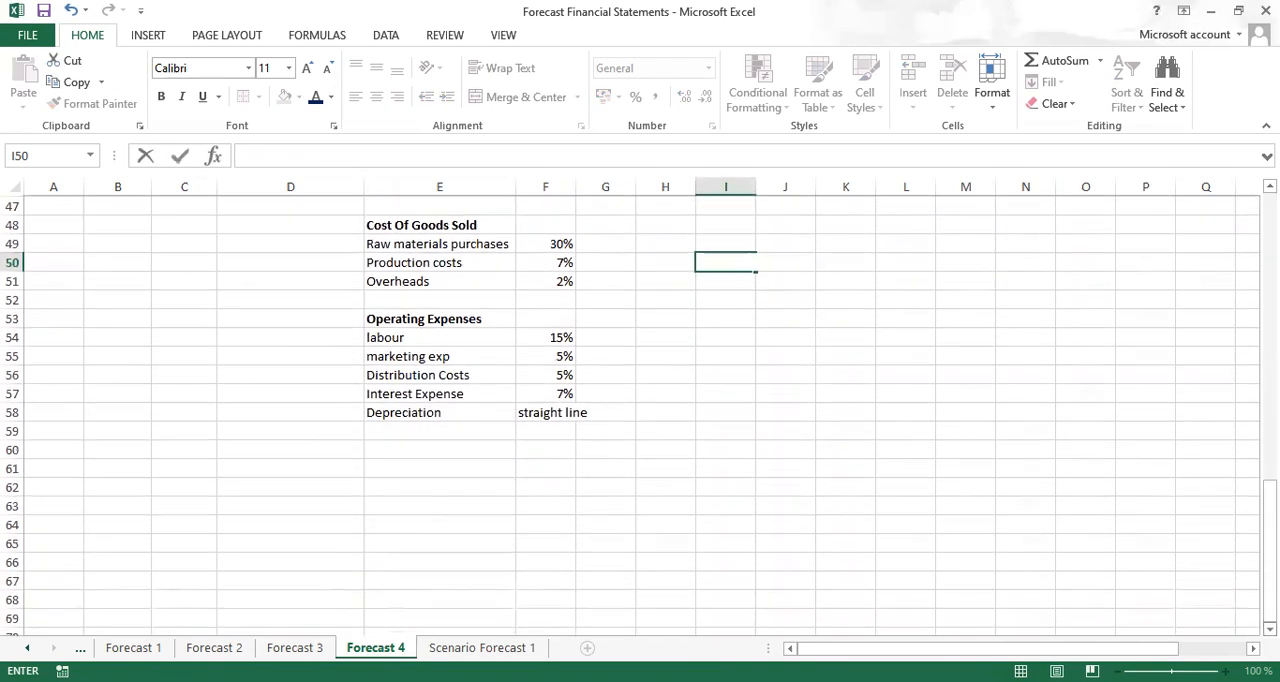
pyautogui.click(1270, 187)
pyautogui.click(1270, 187)
pyautogui.click(1270, 187)
pyautogui.click(1270, 187)
pyautogui.click(1270, 187)
pyautogui.click(1270, 187)
pyautogui.click(1270, 187)
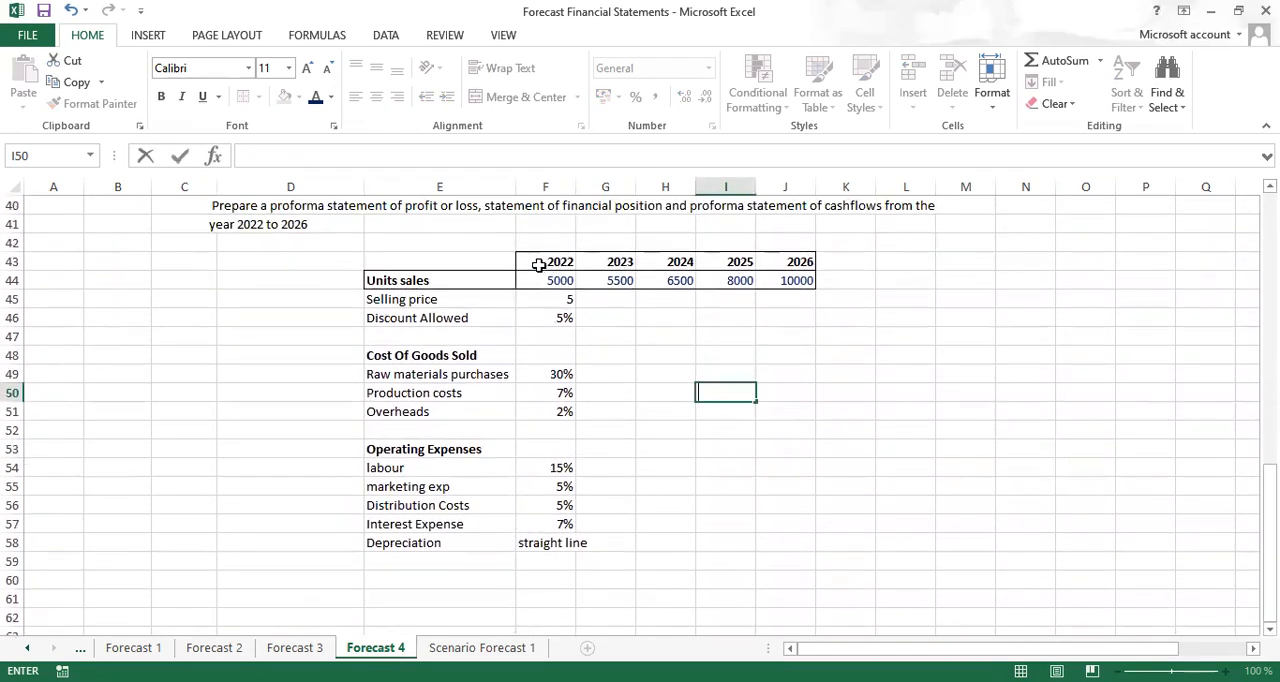
pyautogui.moveTo(537, 262); pyautogui.dragTo(792, 261)
pyautogui.hotkey('ctrl', 'b')
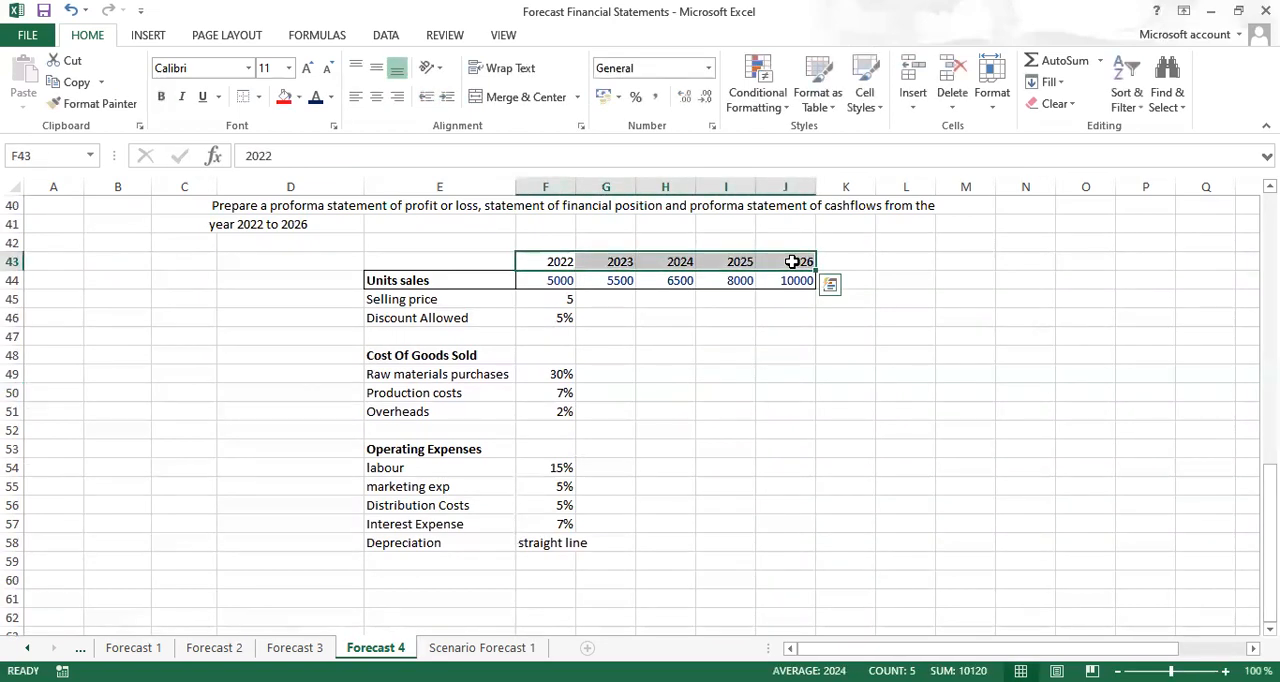
# Copy the year headings 2022 to 2026 from F43:J43 into row 60, starting at cell F60
pyautogui.click(556, 583)
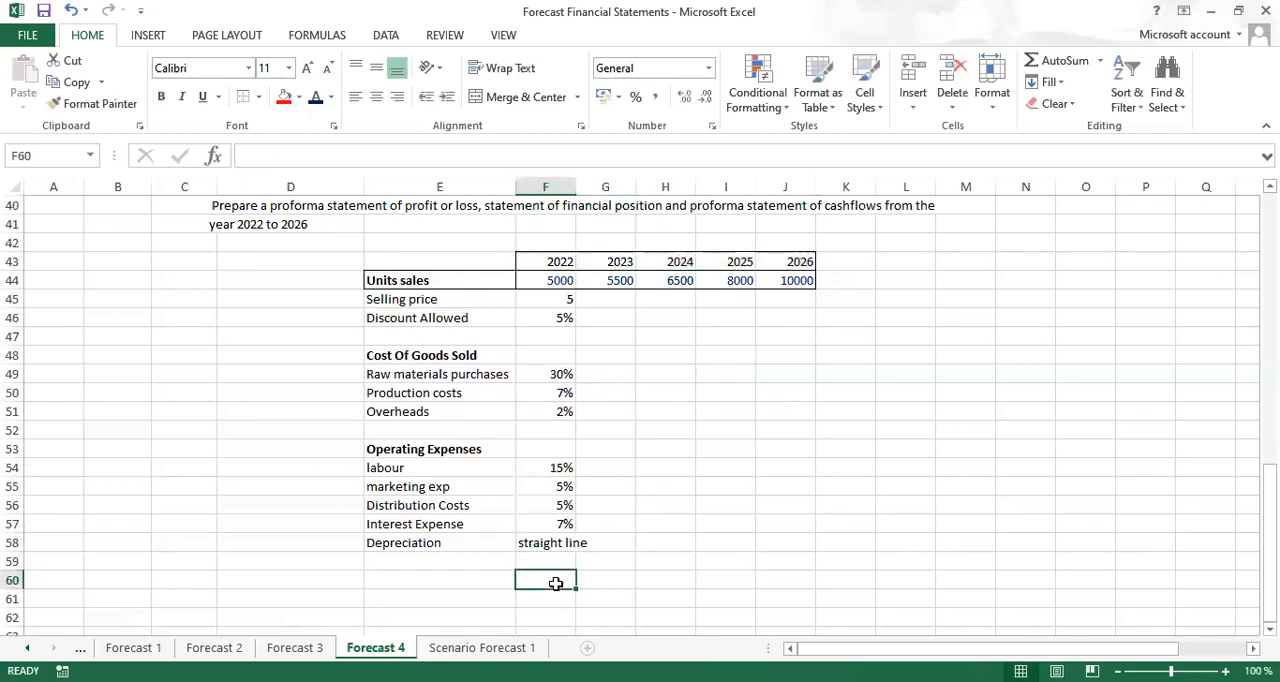
pyautogui.moveTo(545, 263); pyautogui.dragTo(762, 254)
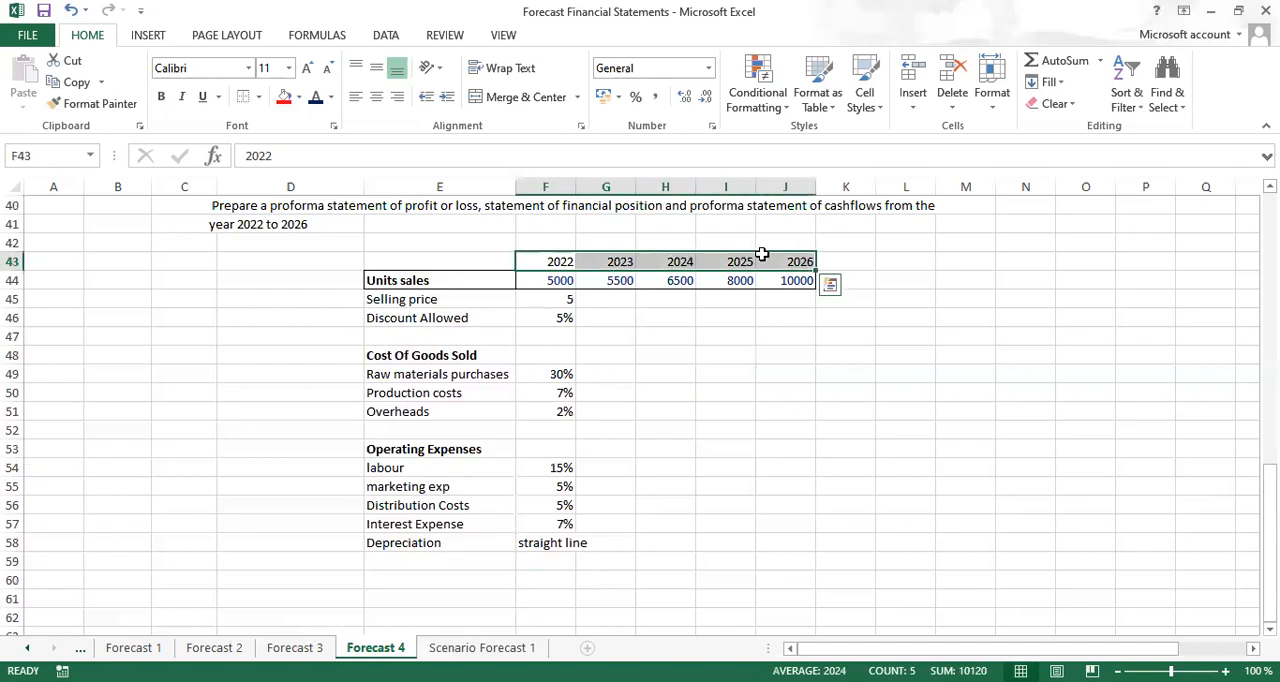
pyautogui.hotkey('ctrl', 'c')
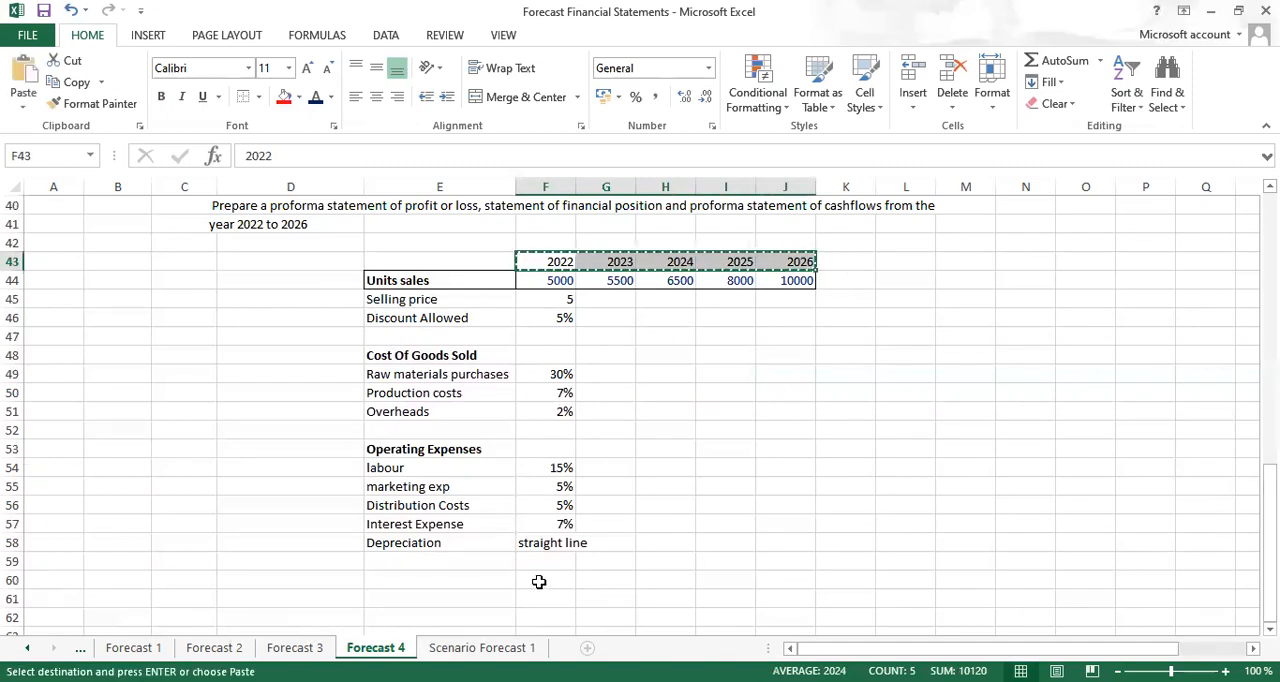
pyautogui.click(539, 581)
pyautogui.hotkey('ctrl', 'v')
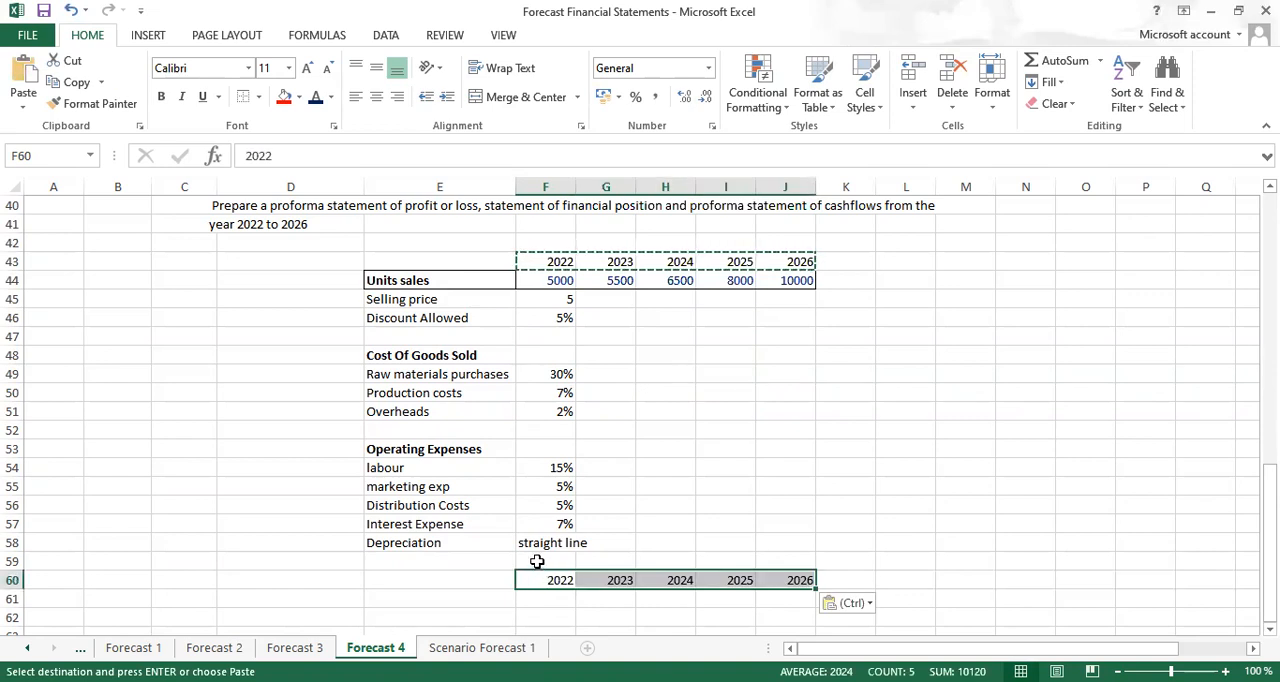
# Insert three blank rows at row 59, above the copied year headings
pyautogui.click(537, 561)
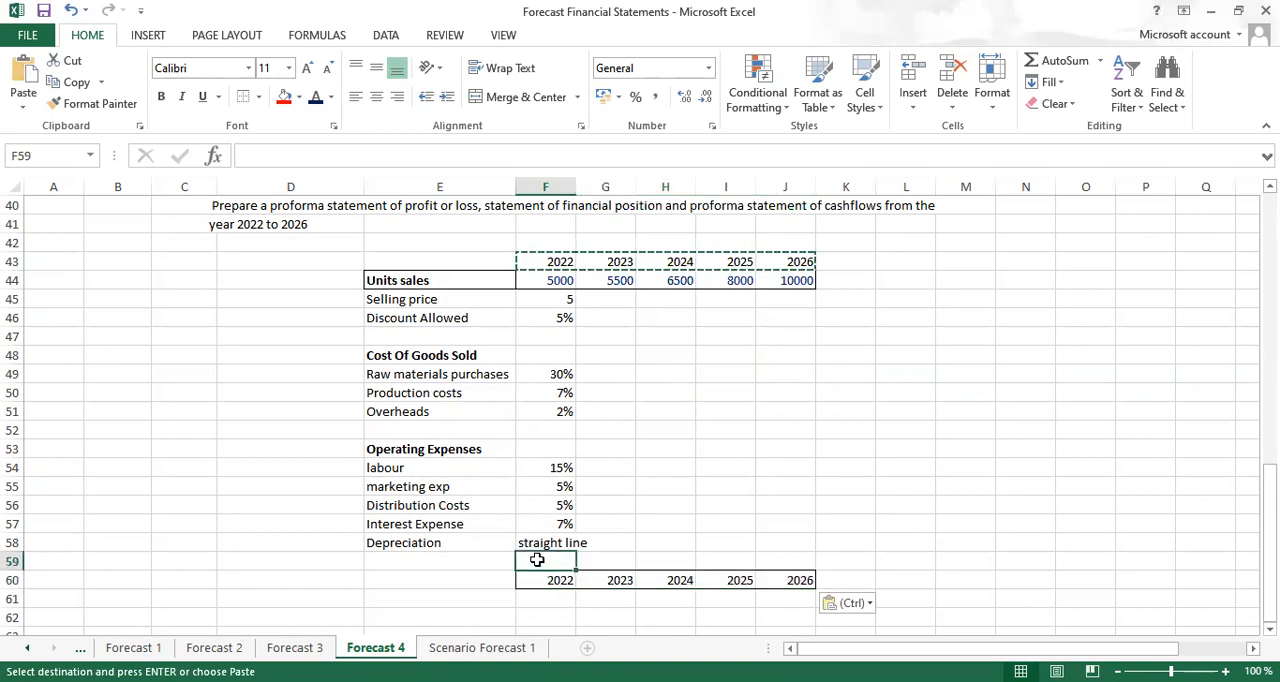
pyautogui.hotkey('shift', 'space')
pyautogui.press('Escape')
pyautogui.hotkey('ctrl', 'shift', '+')
pyautogui.hotkey('ctrl', 'shift', '+')
pyautogui.hotkey('ctrl', 'shift', '+')
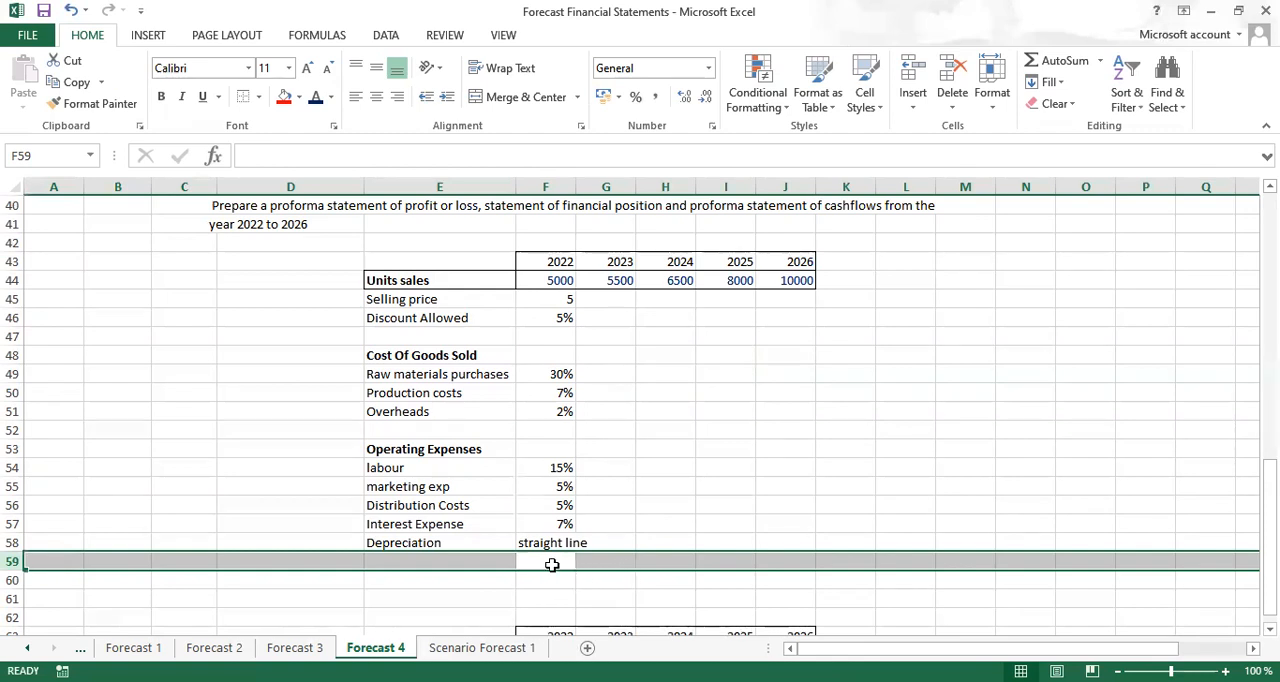
# Enter the company title XYZ Limited in cell F60 and make it bold
pyautogui.click(551, 565)
pyautogui.click(551, 580)
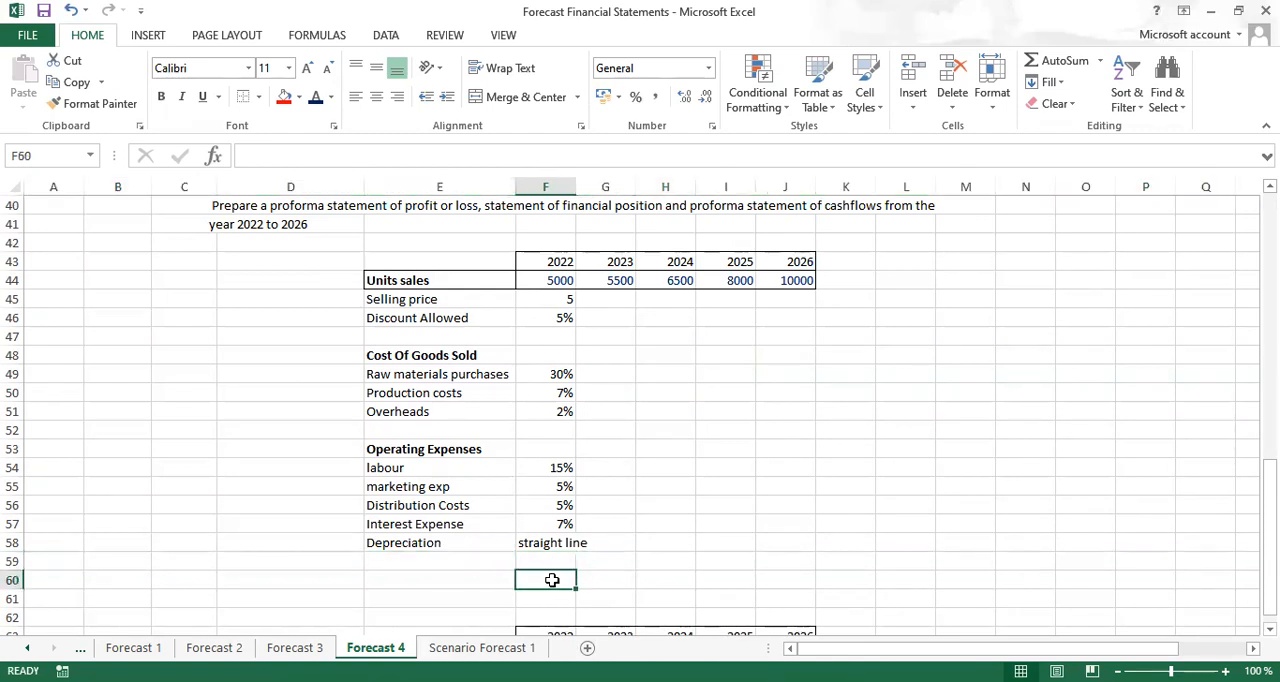
pyautogui.write('XYZ')
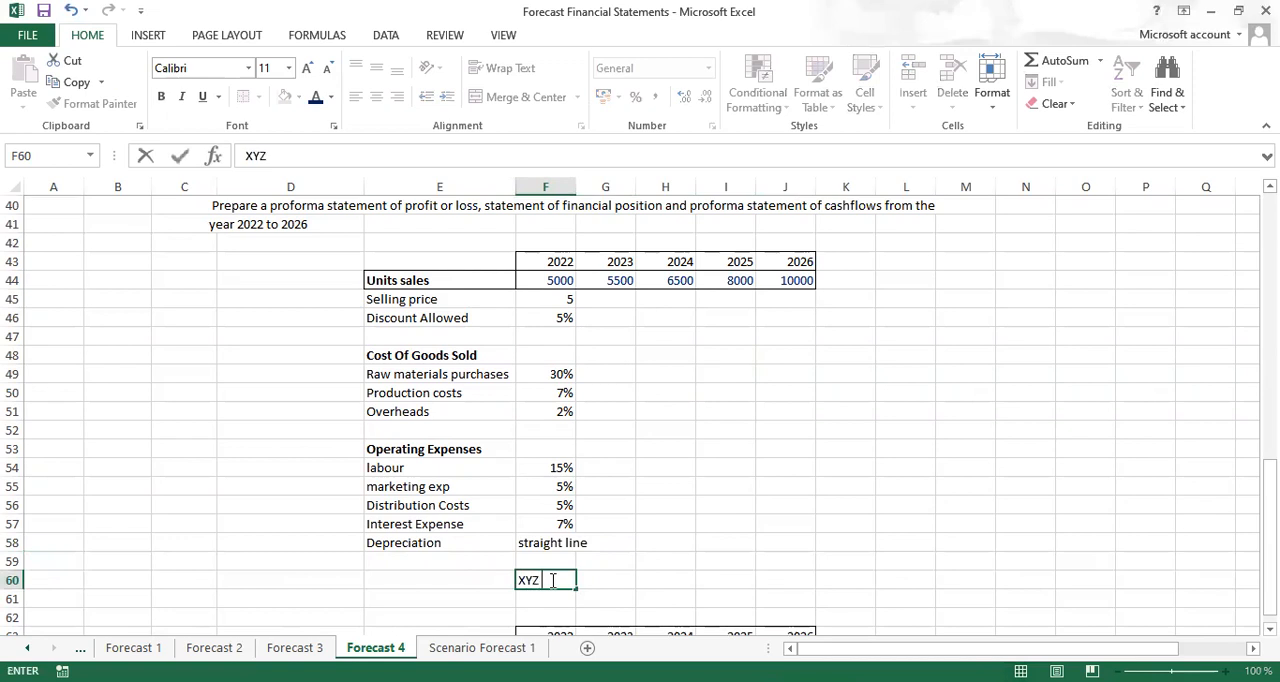
pyautogui.write(' Limited')
pyautogui.hotkey('ctrl', 'Return')
pyautogui.hotkey('ctrl', 'b')
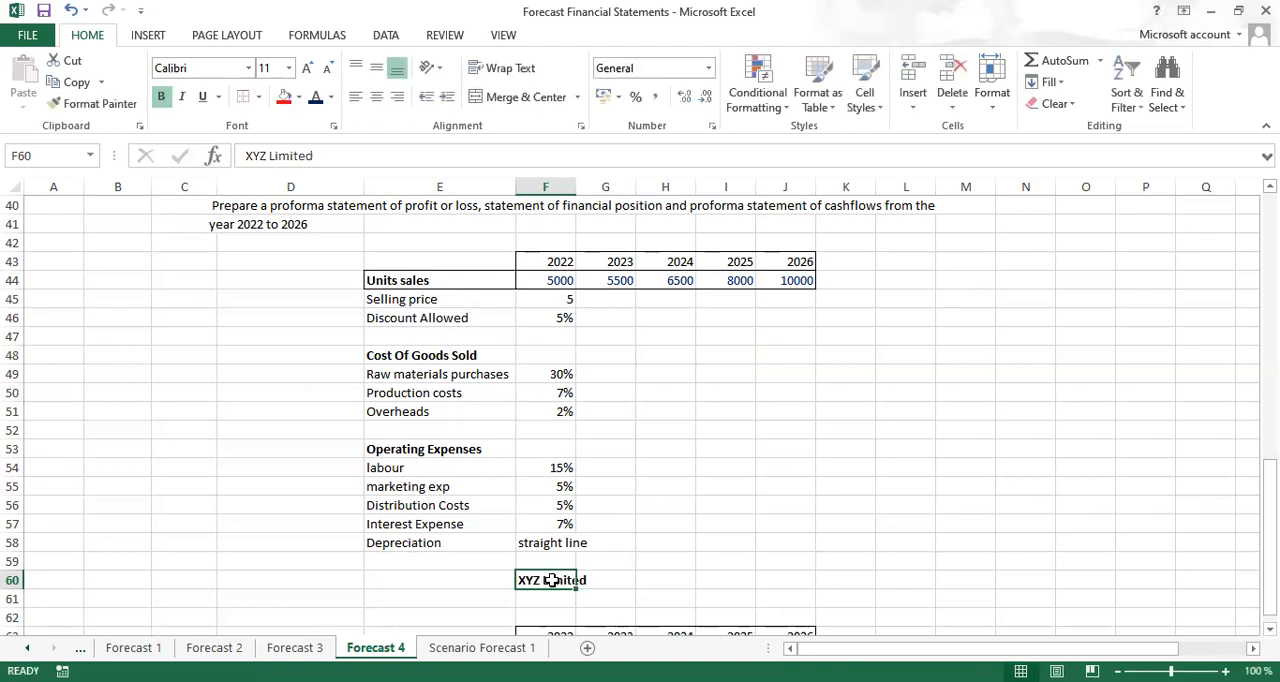
# Enter the statement title Proforma Income Statement for the years in cell E61
pyautogui.doubleClick(415, 600)
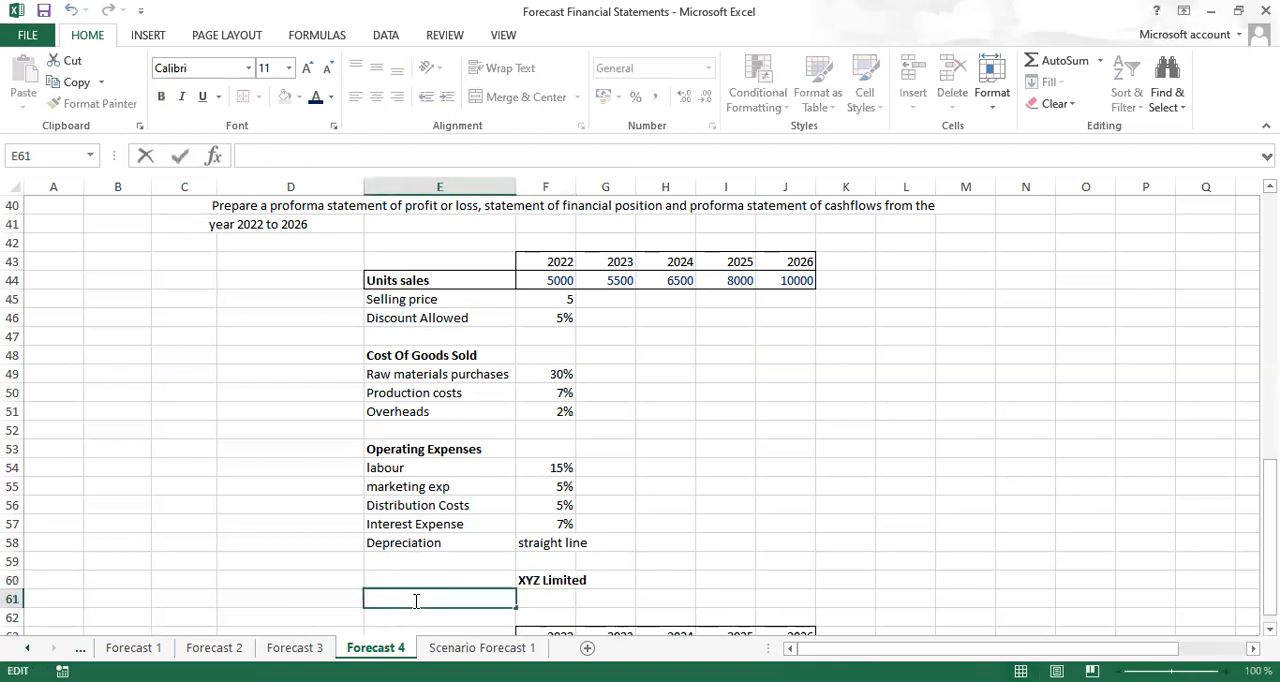
pyautogui.write('Proforma is')
pyautogui.press('BackSpace')
pyautogui.press('BackSpace')
pyautogui.write('Income Statement ')
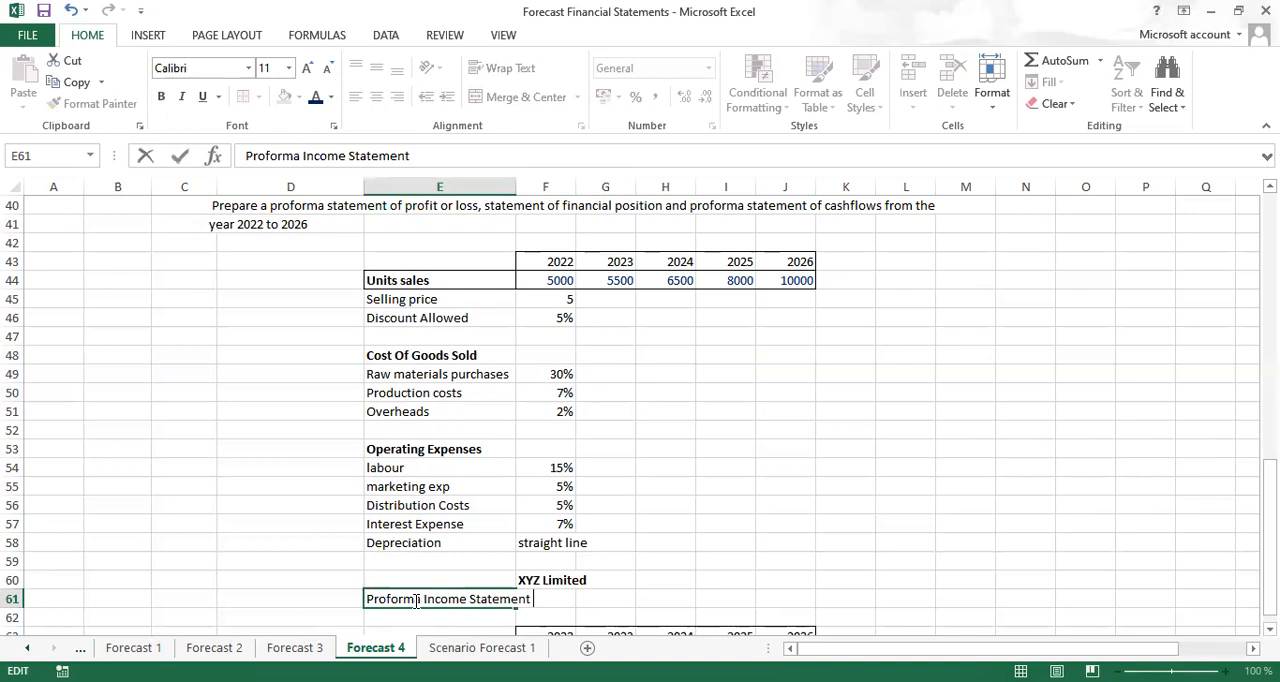
pyautogui.write('for the years')
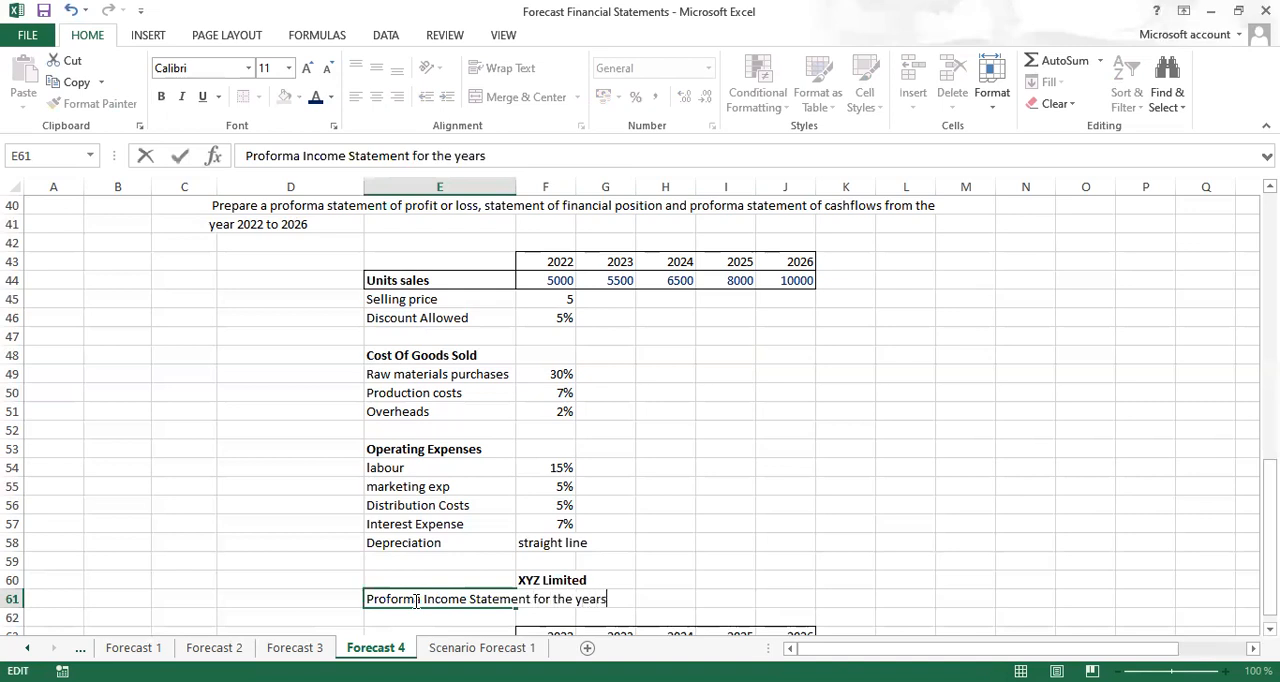
pyautogui.hotkey('ctrl', 'Return')
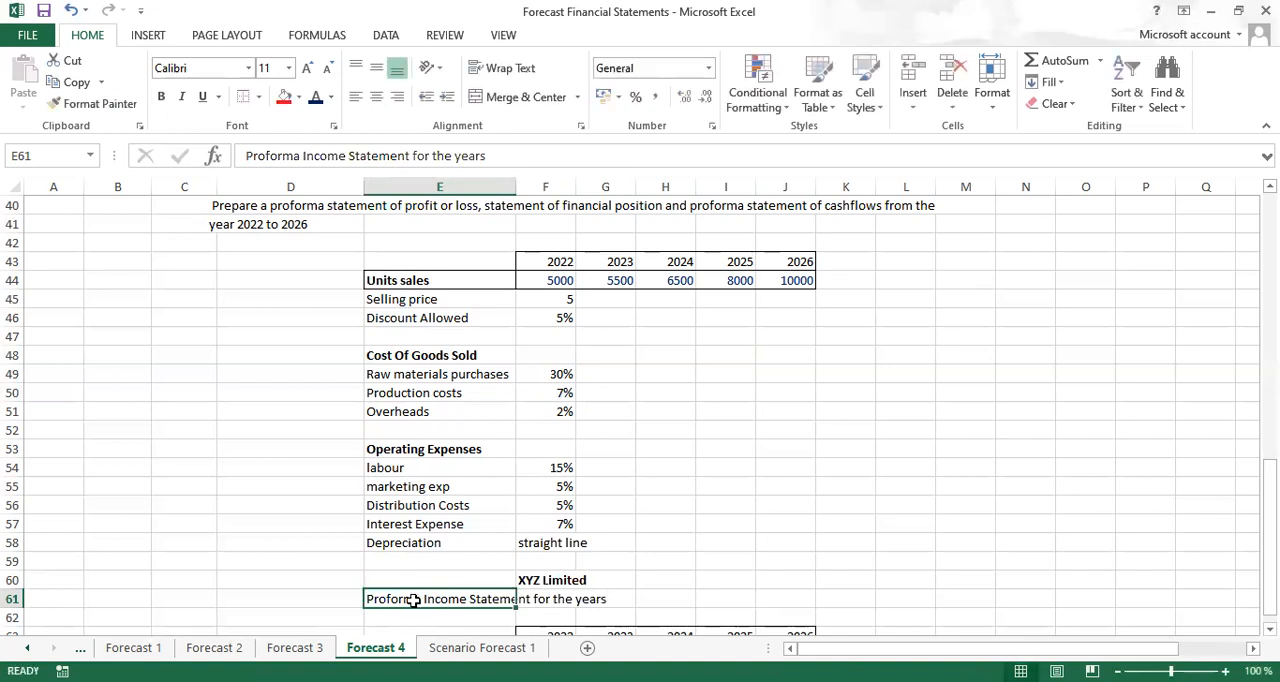
# Merge and center the statement title across E61:J61 and make it bold
pyautogui.moveTo(417, 599); pyautogui.dragTo(781, 600)
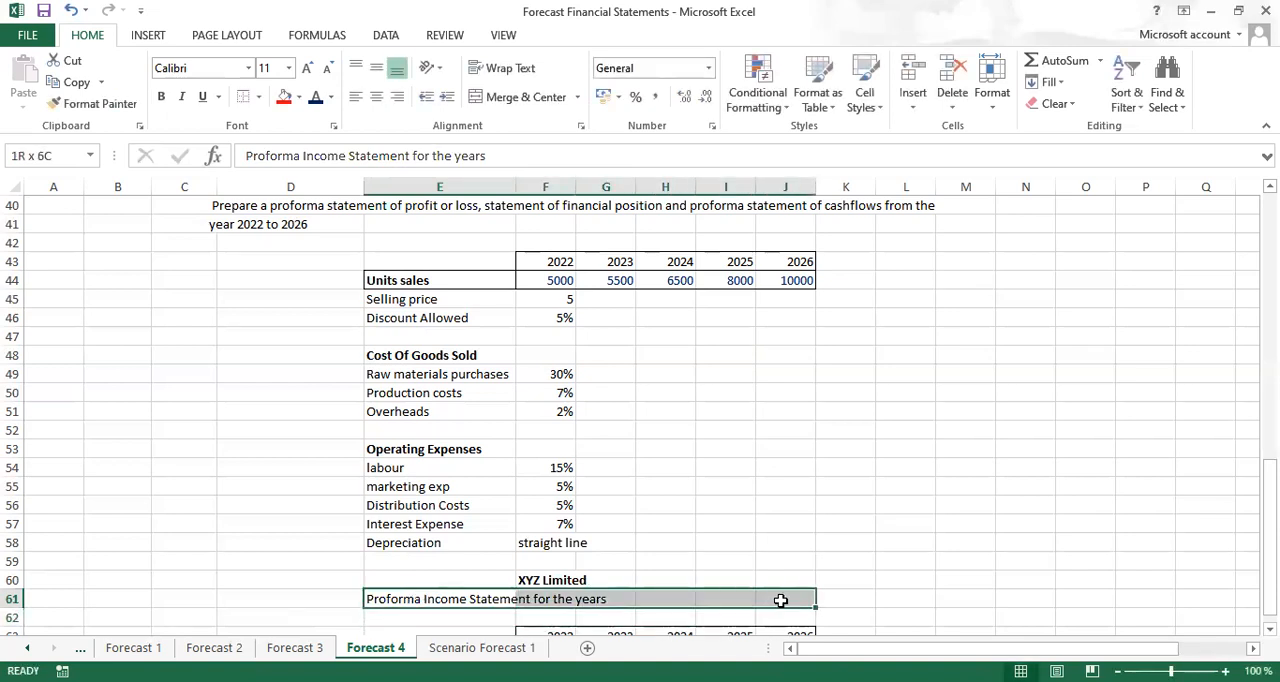
pyautogui.click(535, 97)
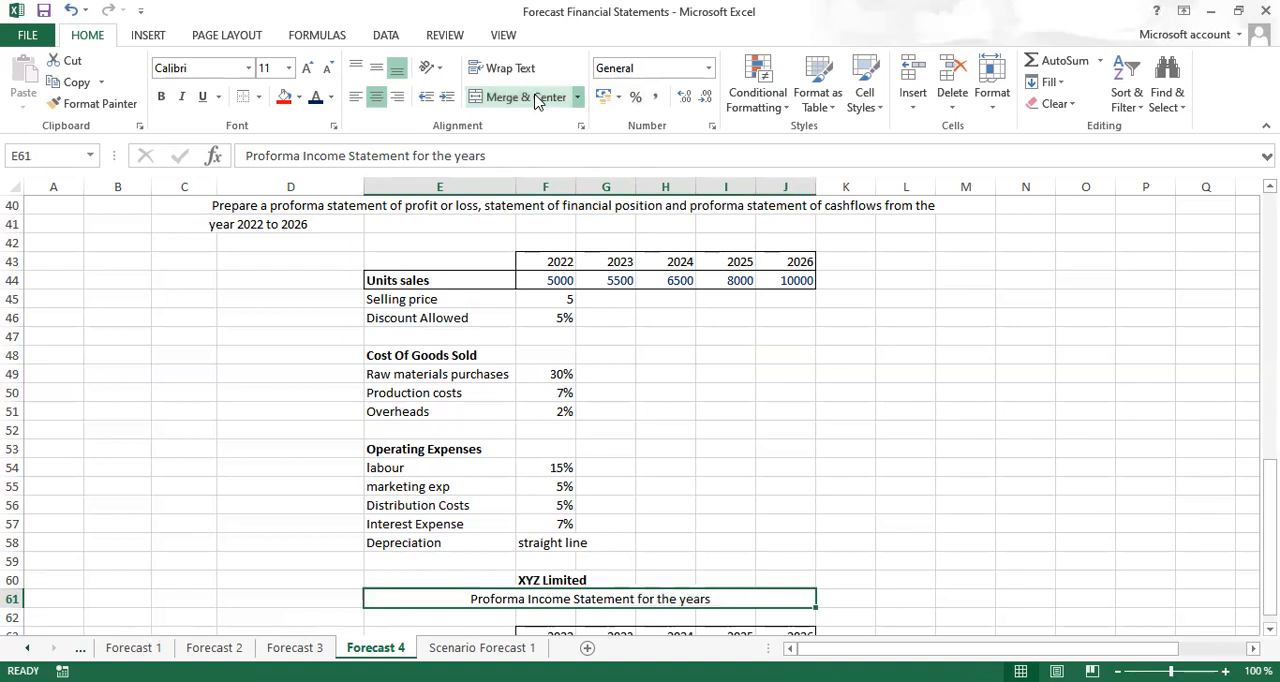
pyautogui.hotkey('ctrl', 'b')
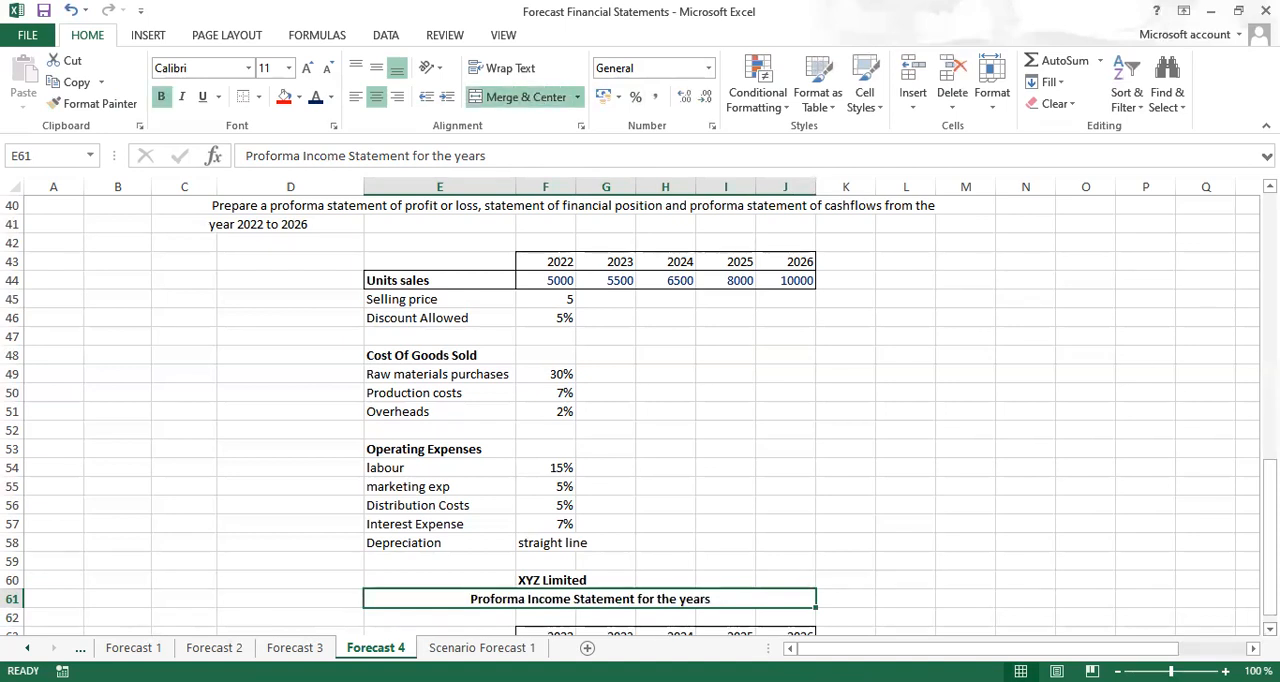
# Delete the blank row 62 between the statement title and the year headings
pyautogui.scroll(-2, 720, 620)
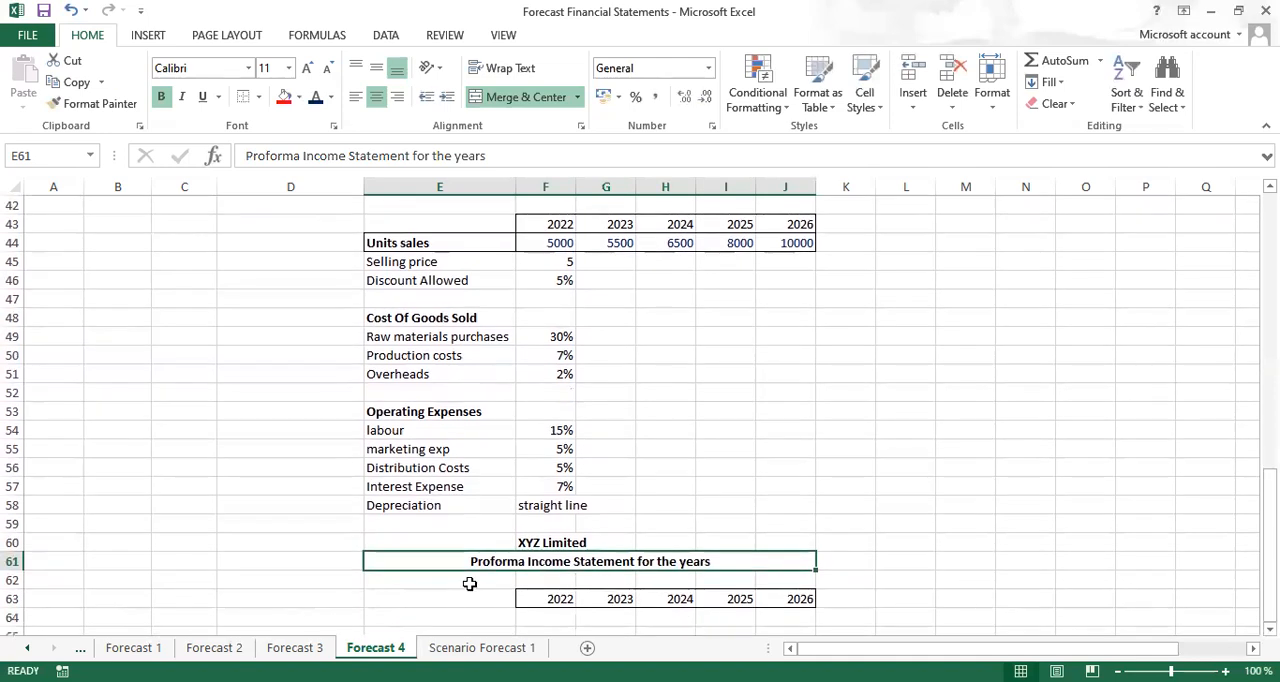
pyautogui.click(460, 581)
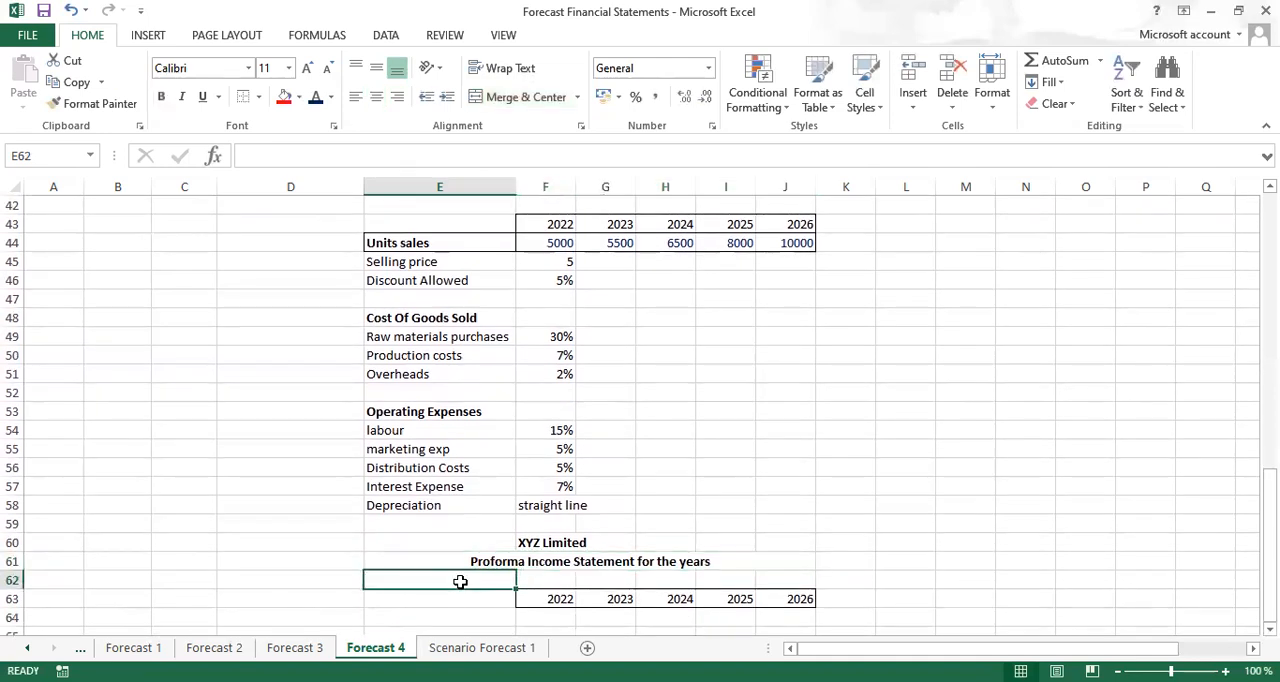
pyautogui.hotkey('shift', 'space')
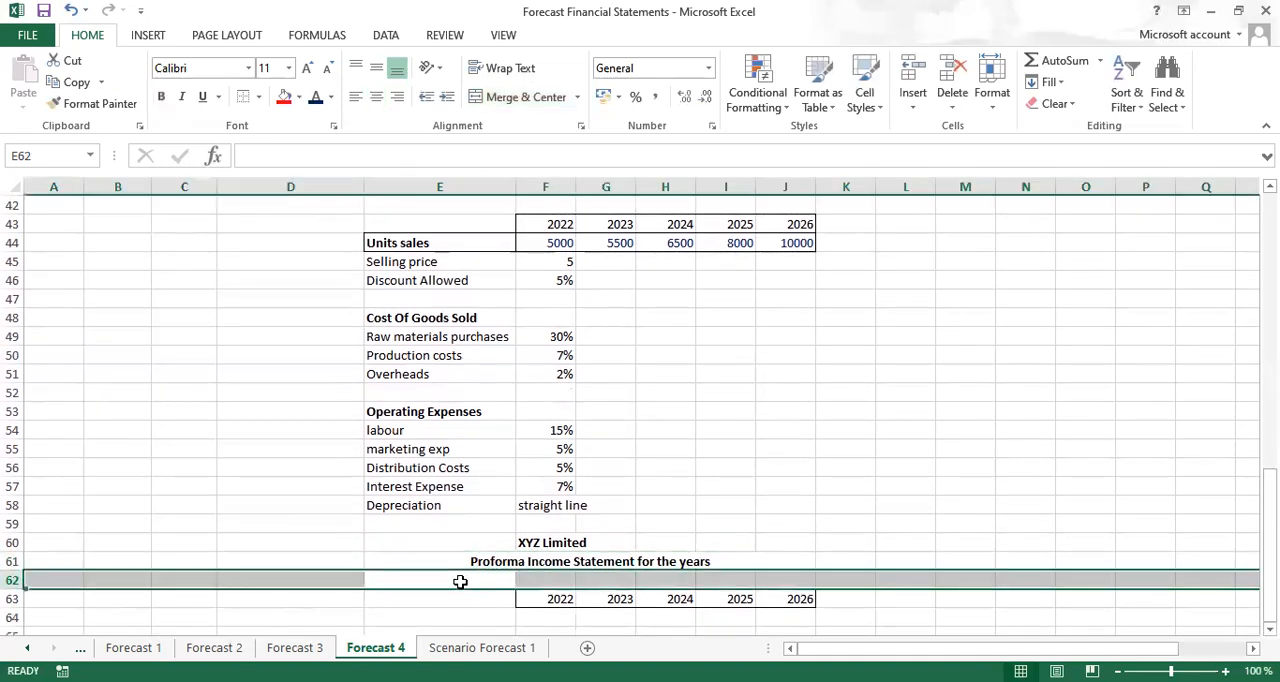
pyautogui.hotkey('ctrl', '-')
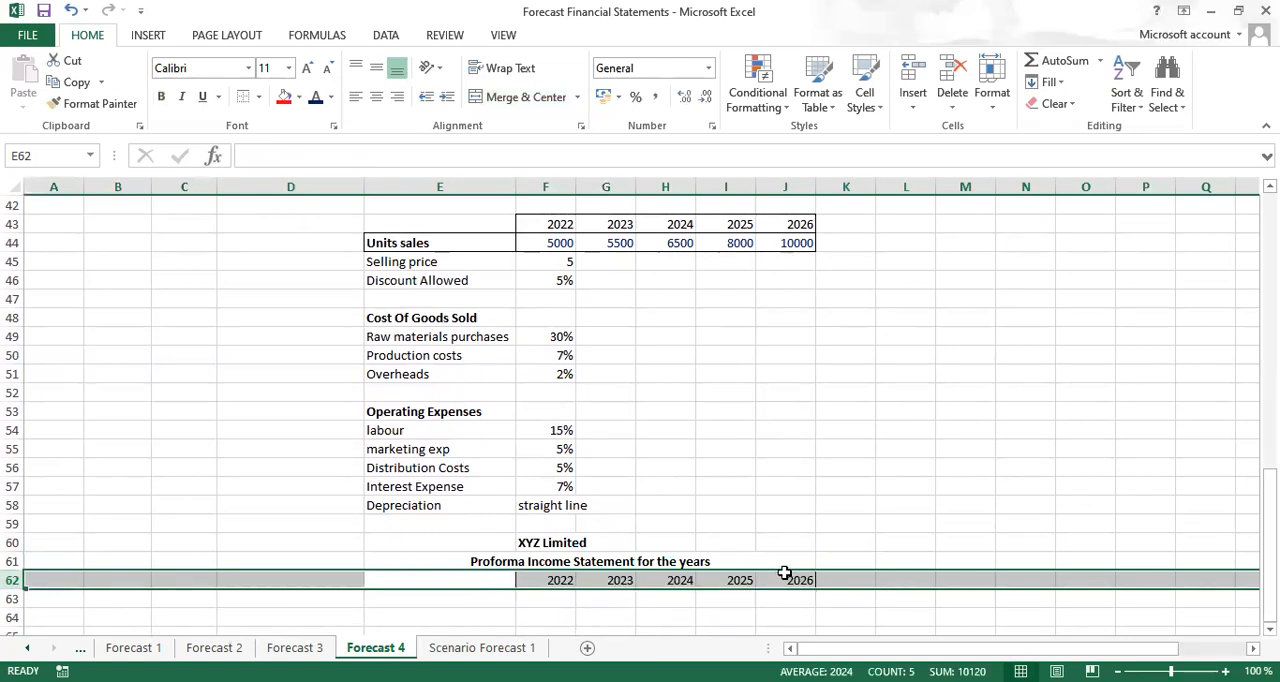
# Replace the outline border of the year headings in F62:J62 with a thick bottom border and make the years bold
pyautogui.click(565, 600)
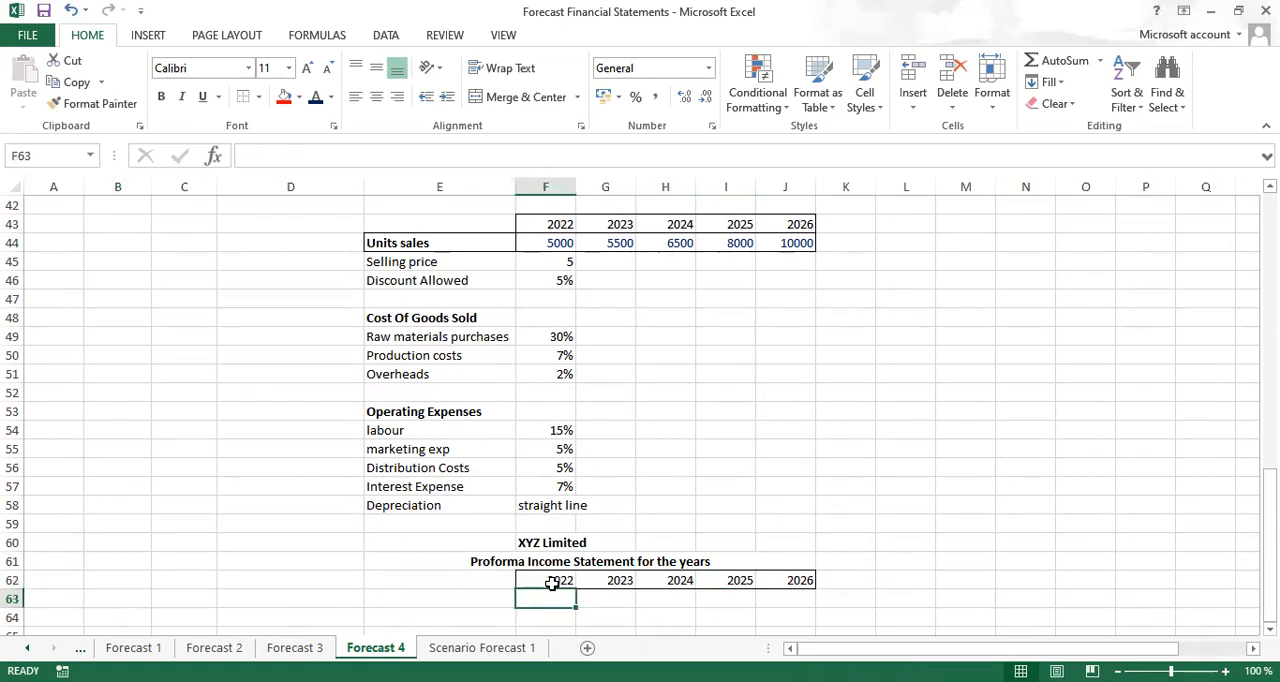
pyautogui.moveTo(529, 580); pyautogui.dragTo(808, 578)
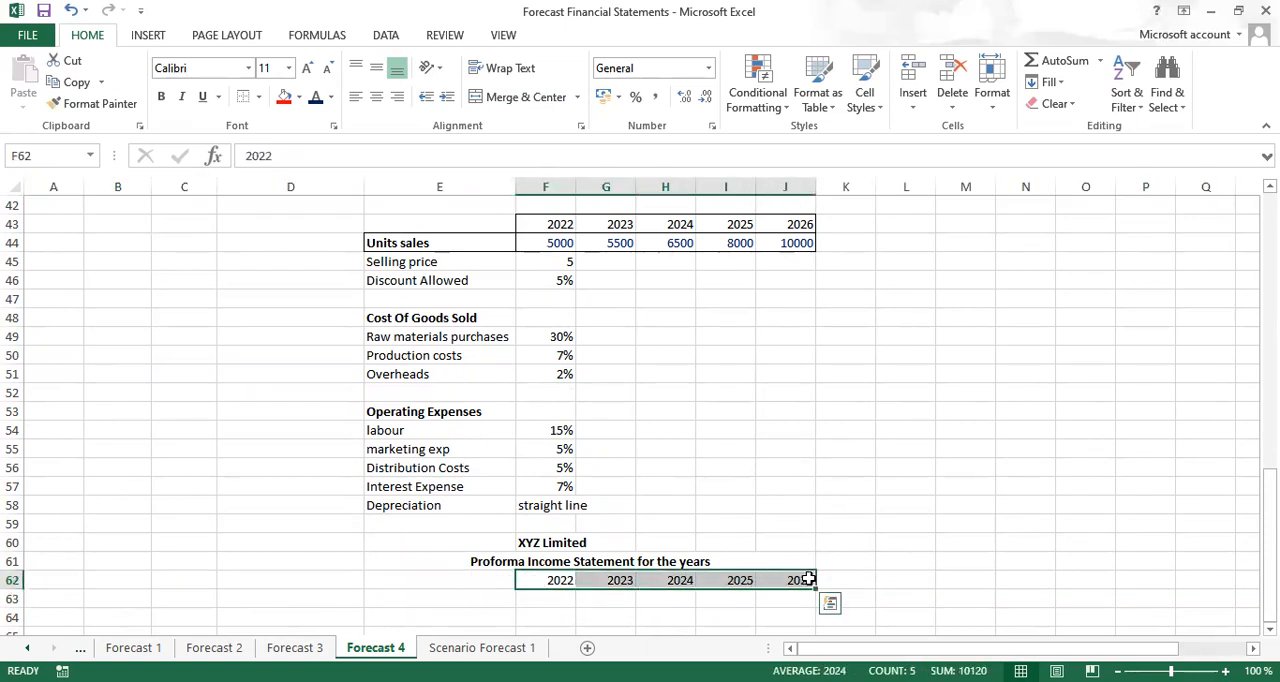
pyautogui.click(623, 614)
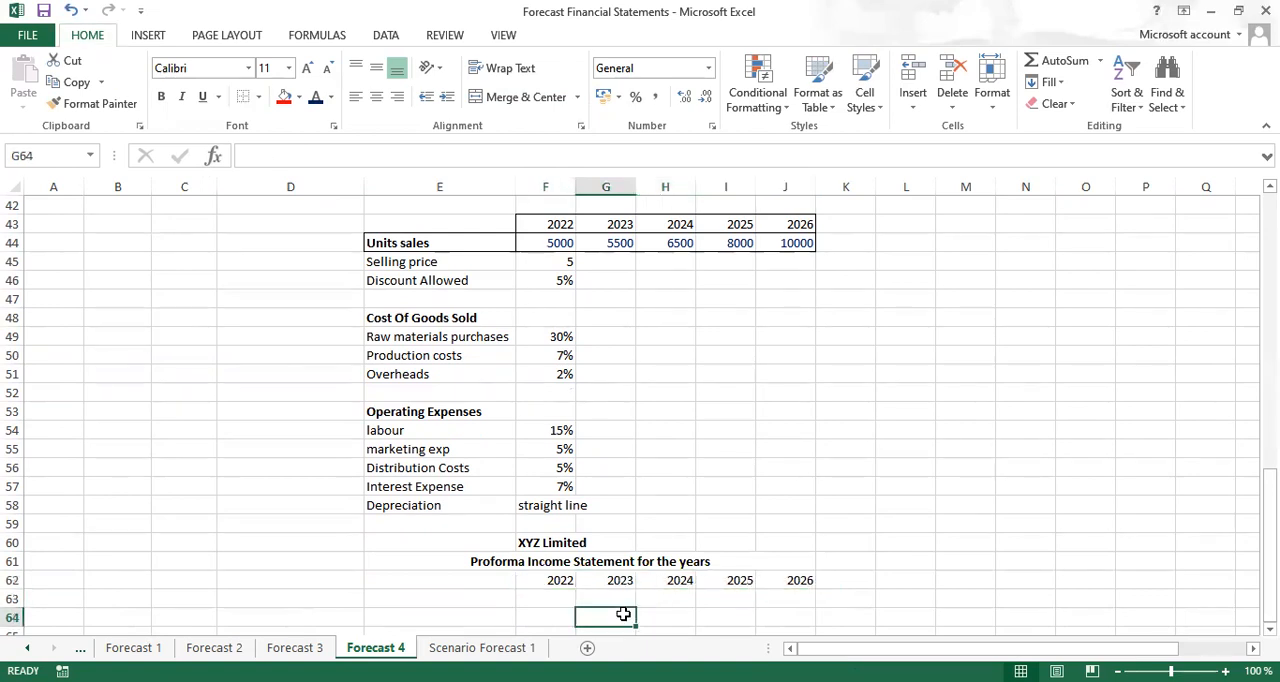
pyautogui.moveTo(539, 580); pyautogui.dragTo(787, 588)
pyautogui.hotkey('ctrl', 'b')
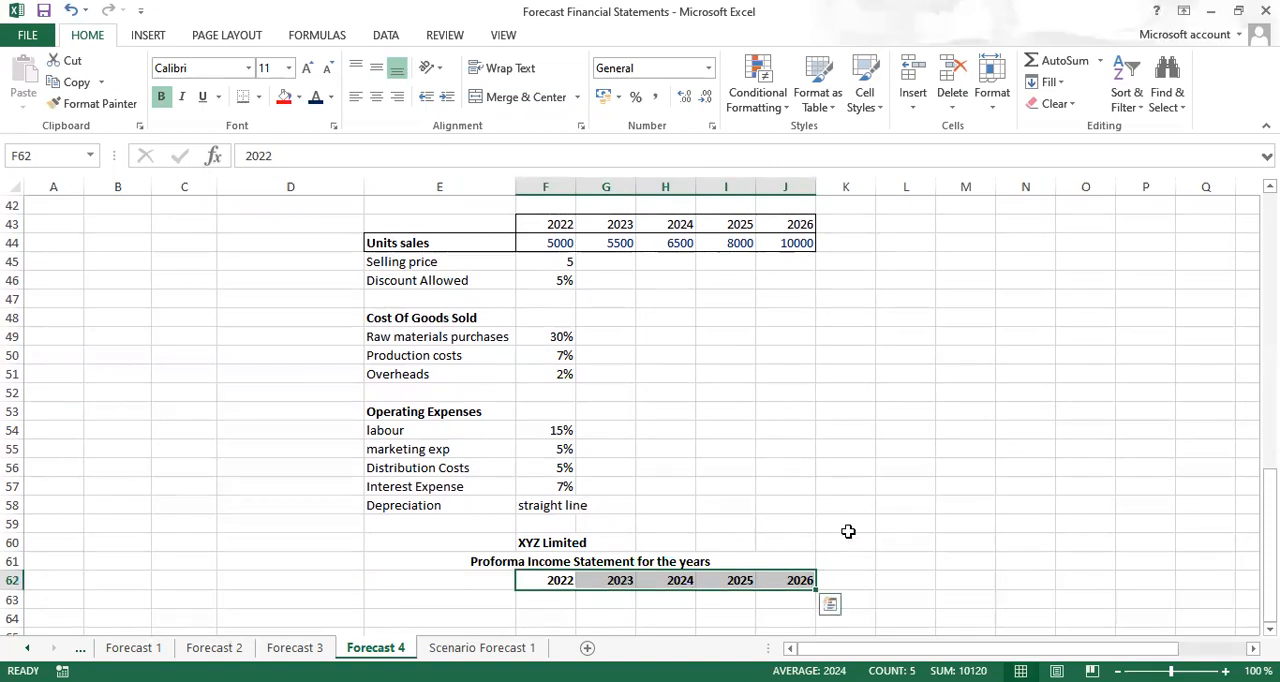
pyautogui.click(907, 480)
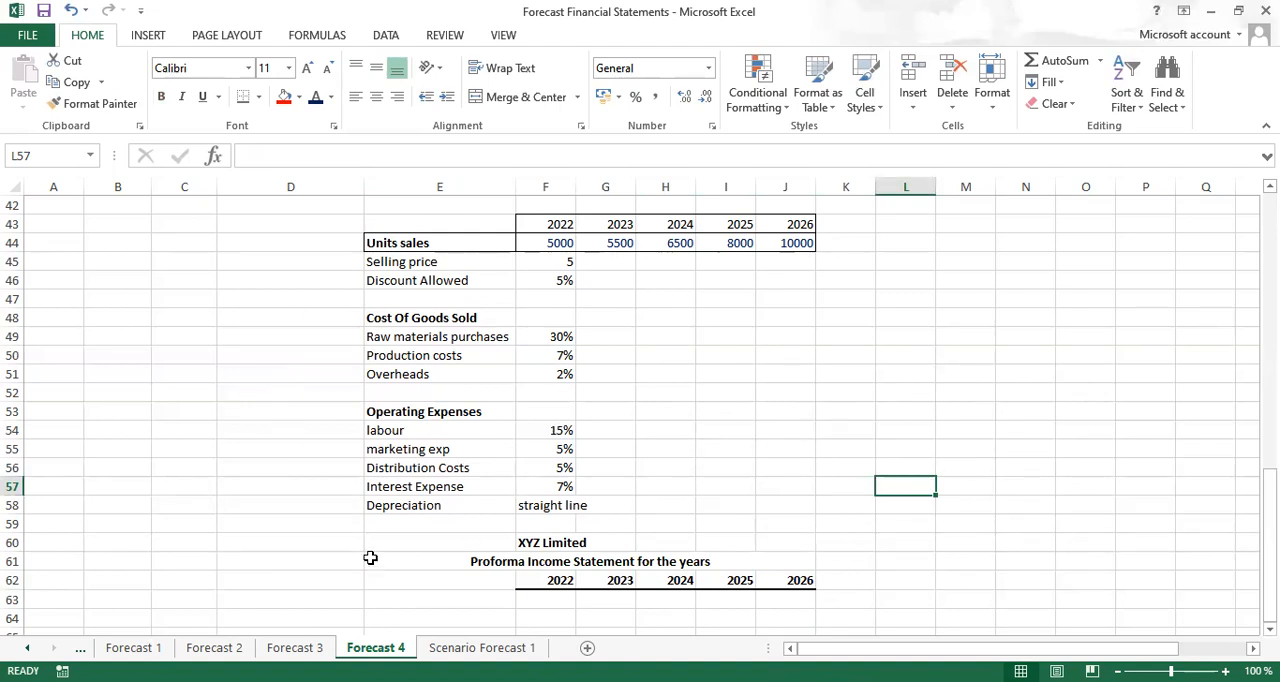
# Enter the income statement row labels Revenue in cell E63 and Cost of Sales in cell E64
pyautogui.click(396, 602)
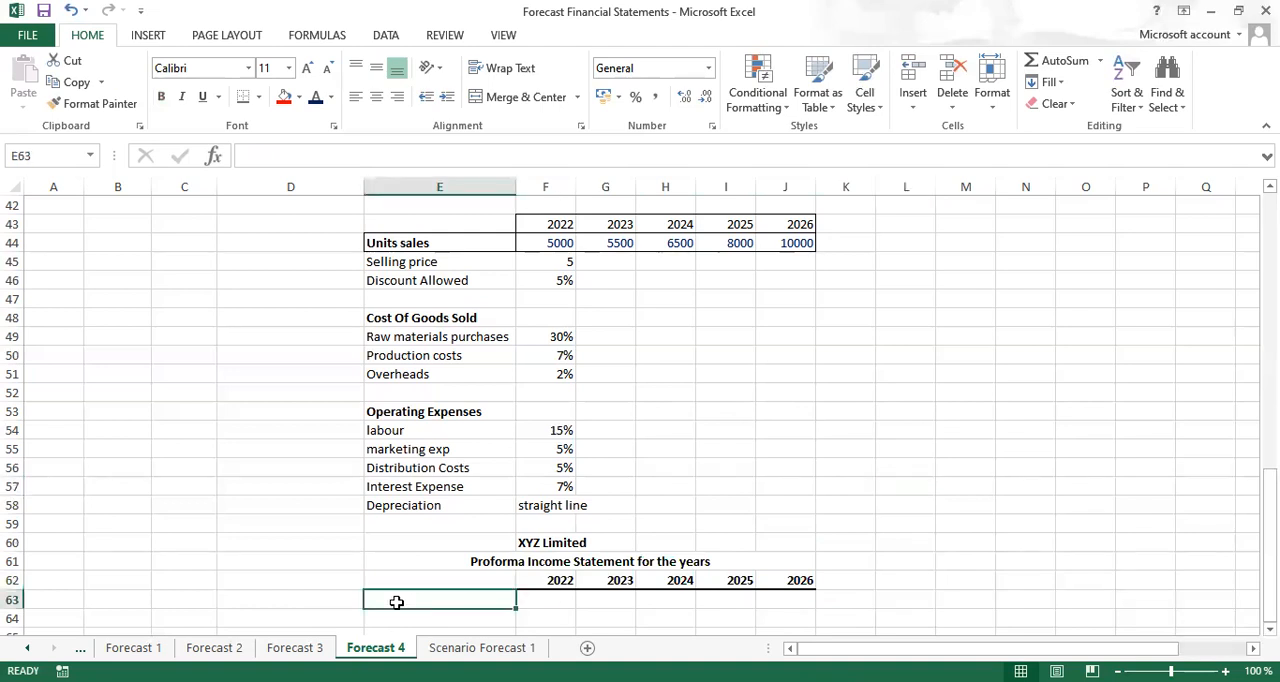
pyautogui.write('revenue')
pyautogui.press('Return')
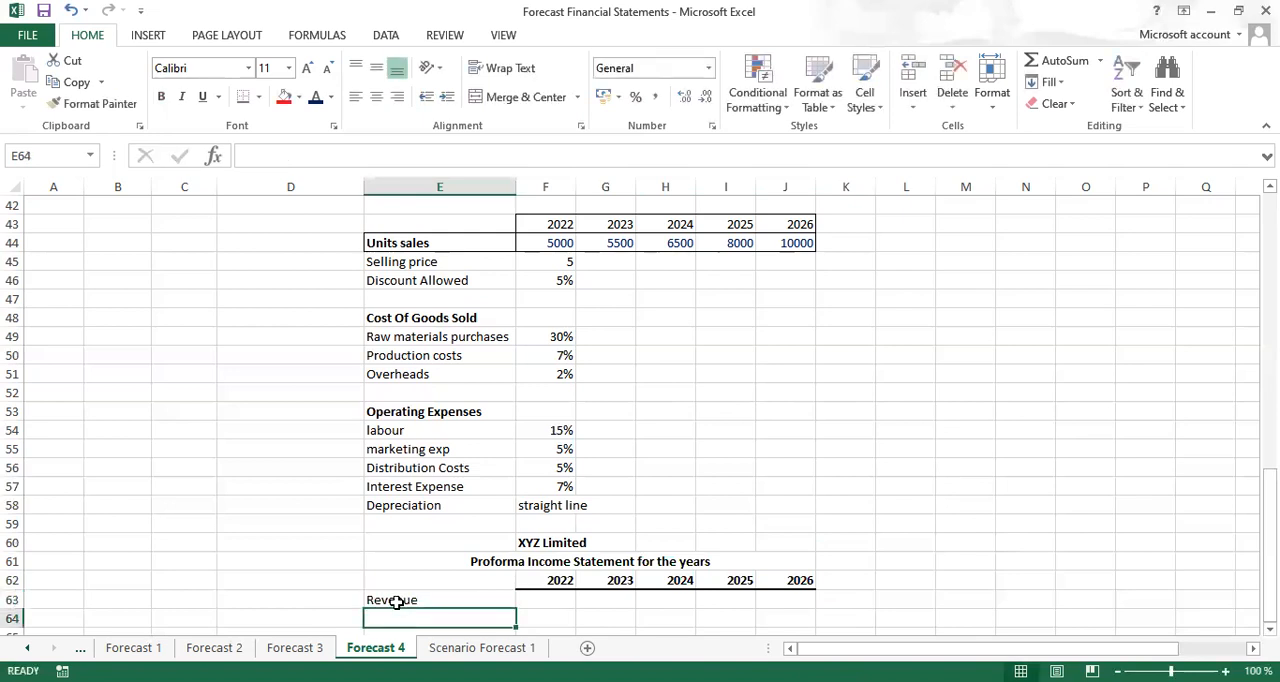
pyautogui.write('Cost of Sales')
pyautogui.press('Return')
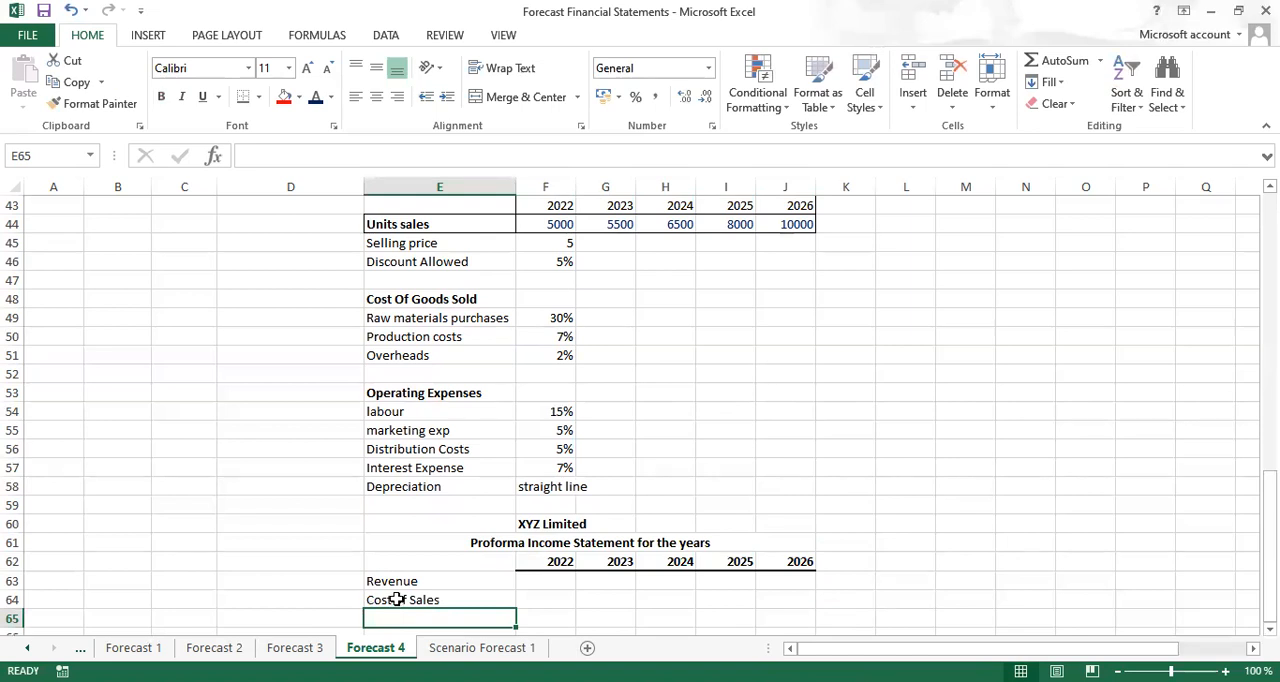
pyautogui.click(418, 596)
pyautogui.press('BackSpace')
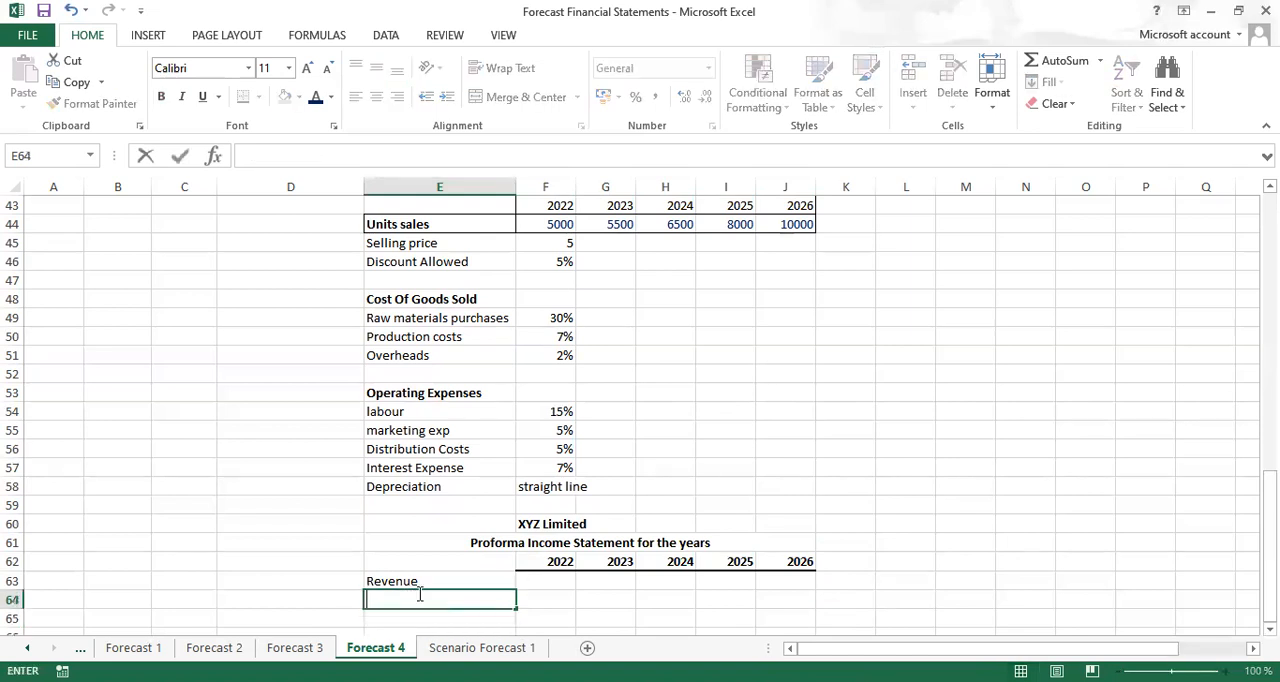
pyautogui.write('di')
# Replace the Revenue label in cell E63 with Gross Revenue
pyautogui.click(423, 581)
pyautogui.press('BackSpace')
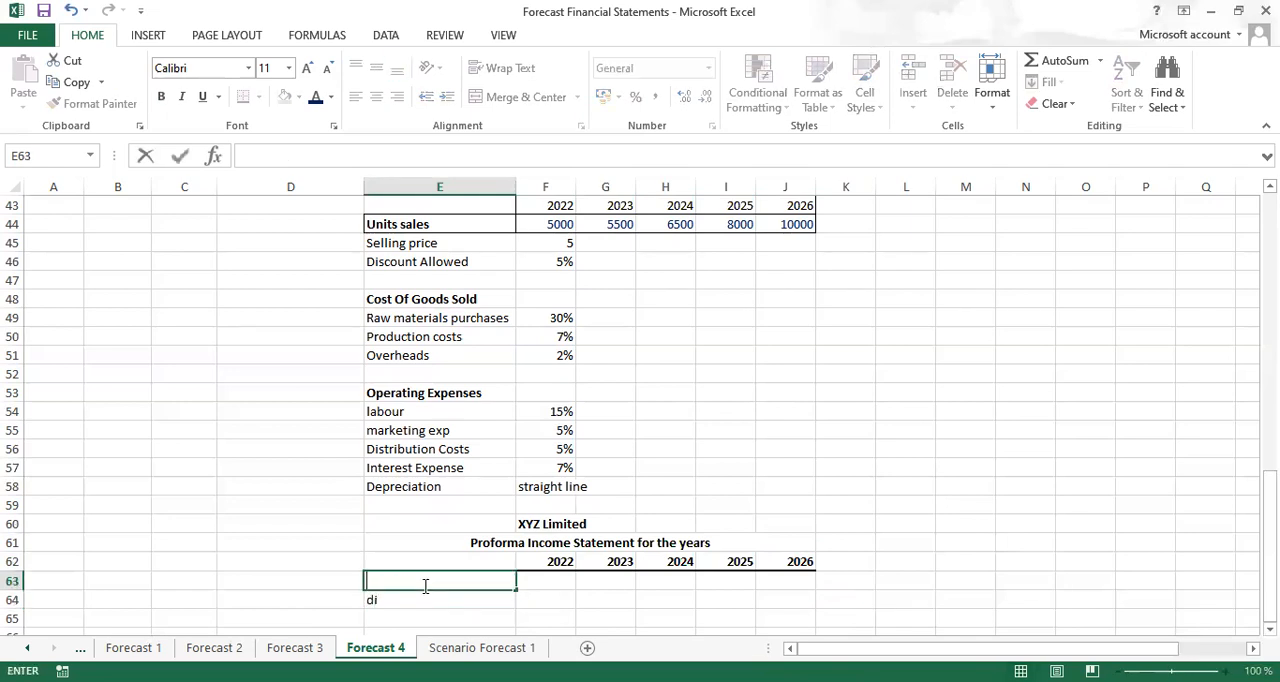
pyautogui.write('Gross revenue')
pyautogui.press('Return')
# Replace the entry in cell E64 with the label Discount allowed
pyautogui.press('BackSpace')
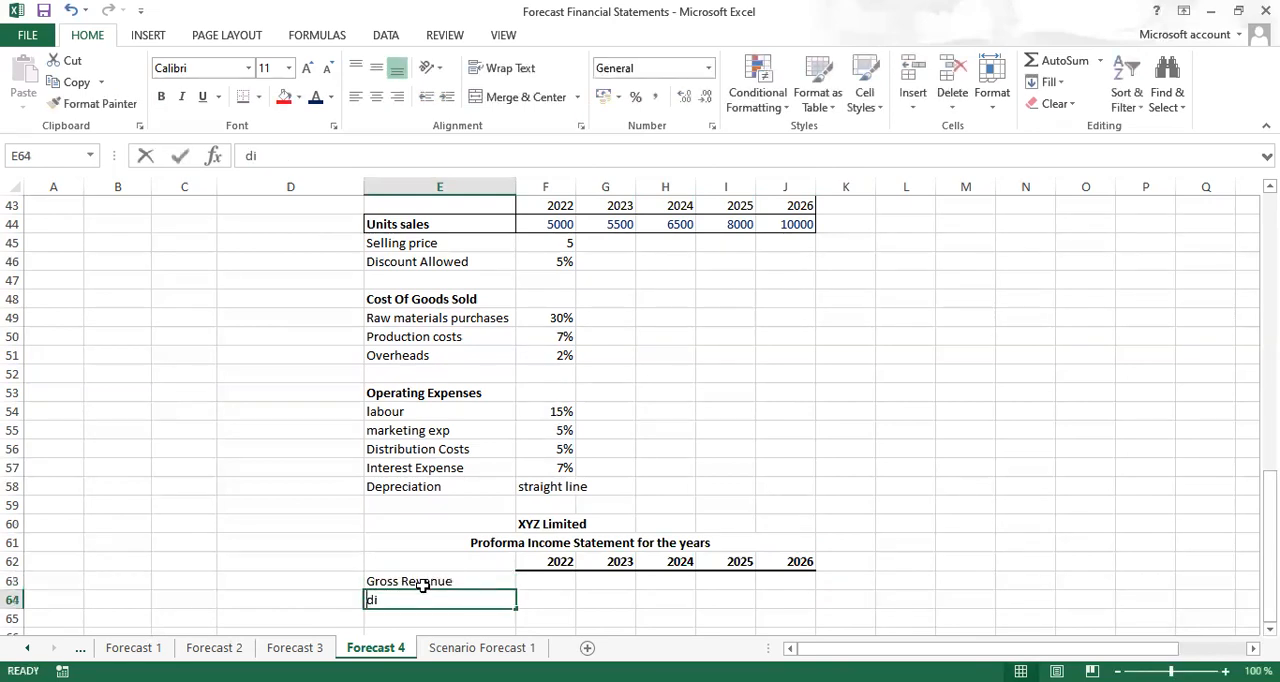
pyautogui.write('D')
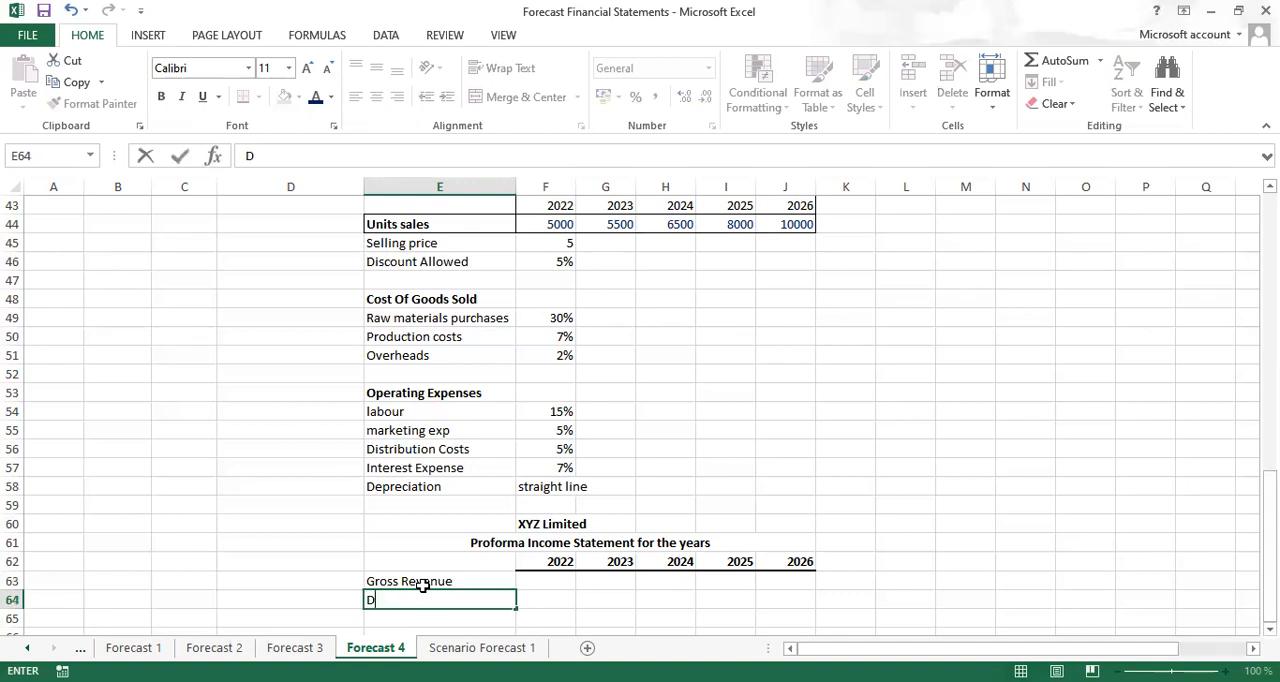
pyautogui.write('iscount allowed')
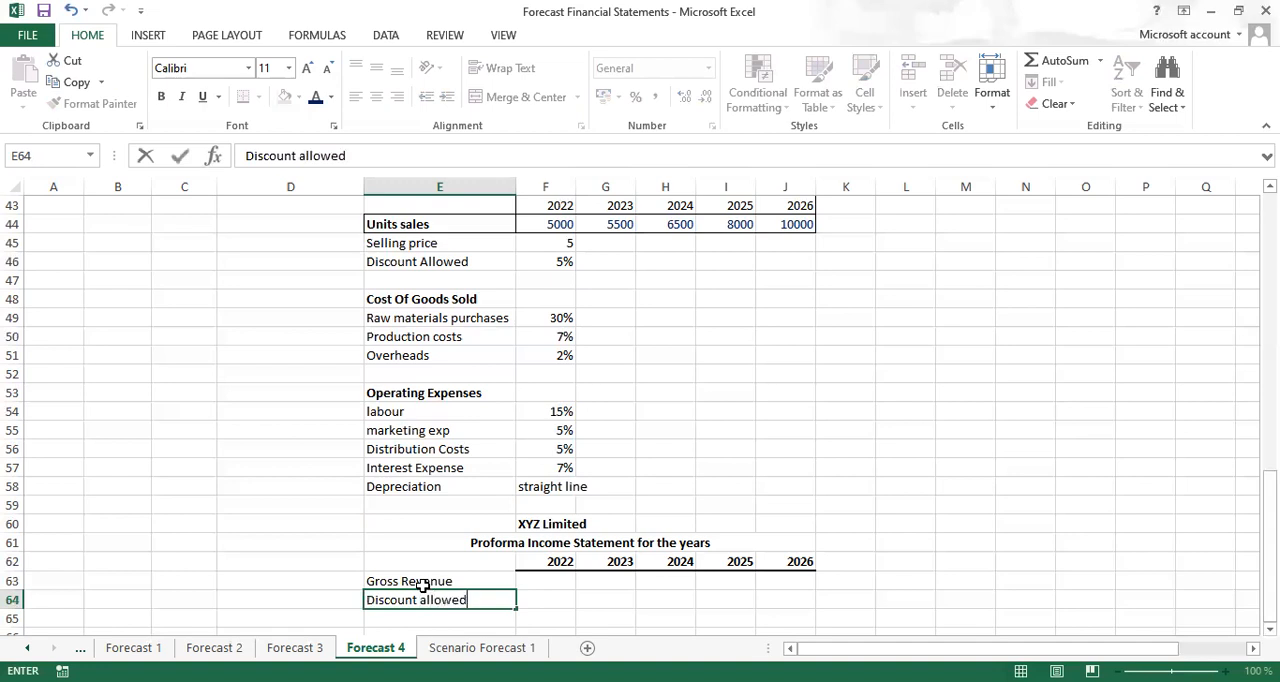
pyautogui.press('Return')
# Enter the label Net Revenue in cell E65 and make it bold
pyautogui.write('Net re')
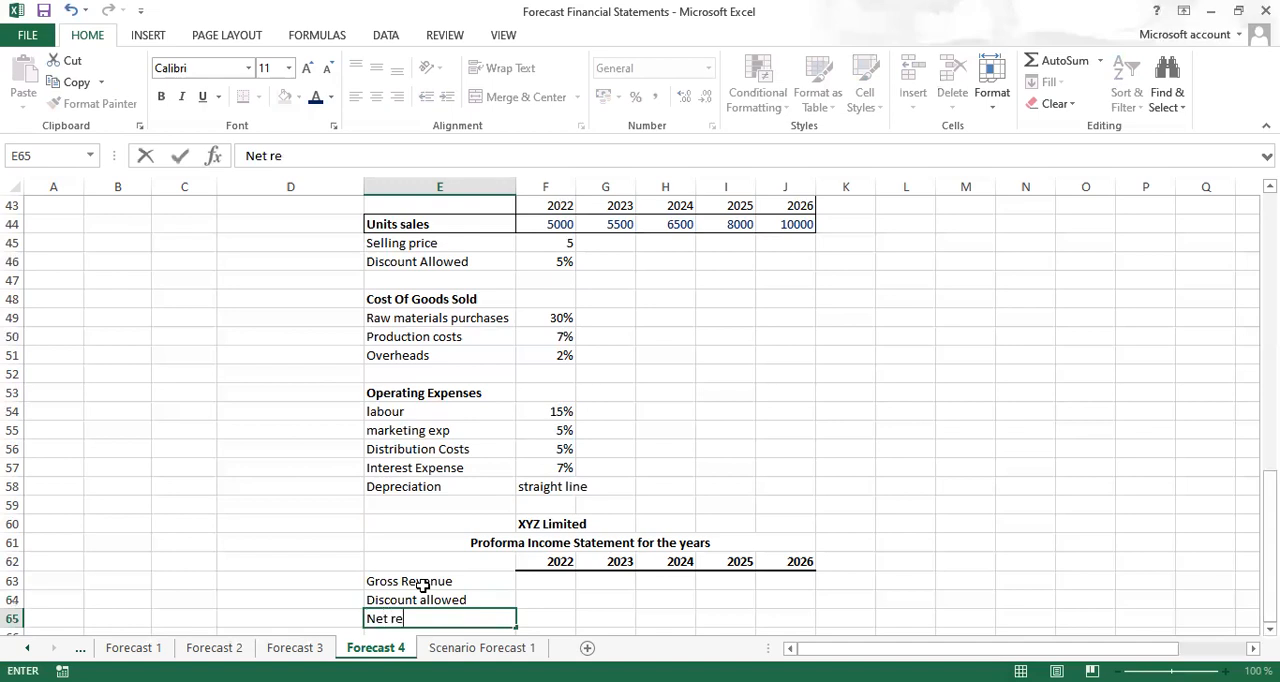
pyautogui.write('venue')
pyautogui.hotkey('ctrl', 'Return')
pyautogui.hotkey('ctrl', 'b')
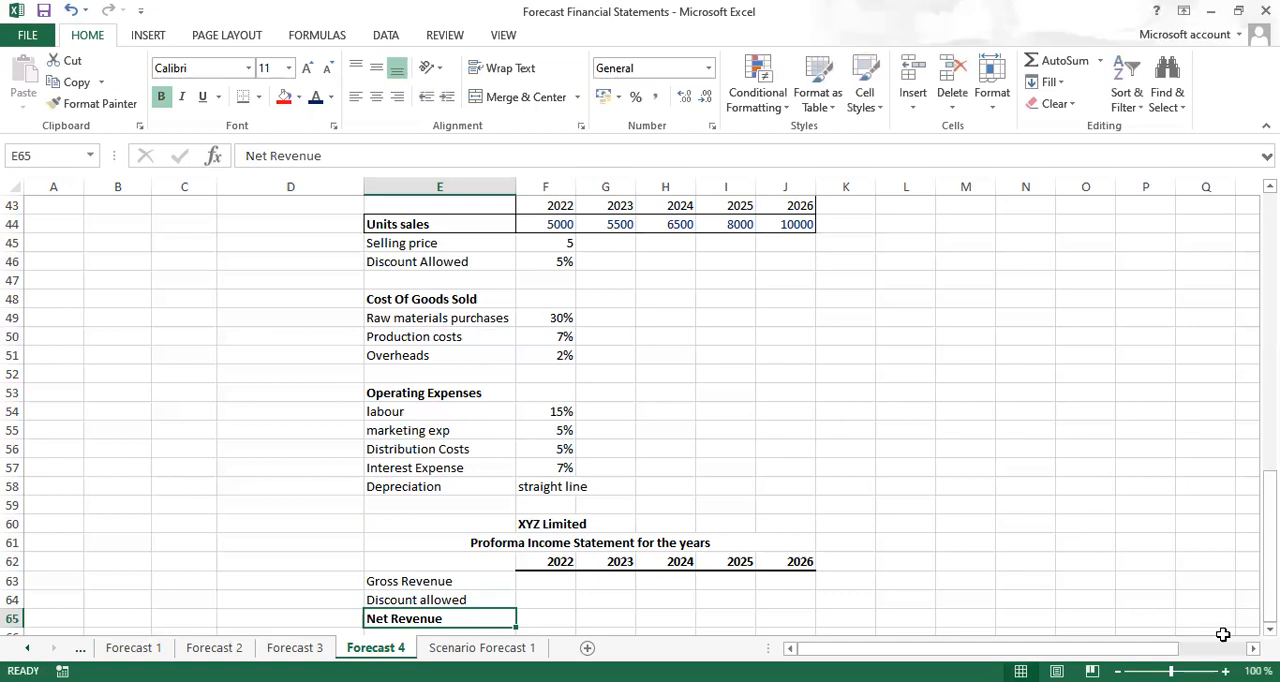
# Copy the three cost labels, Raw materials purchases, Production costs and Overheads, from E49:E51 into E66:E68 below Net Revenue
pyautogui.scroll(-2, 634, 246)
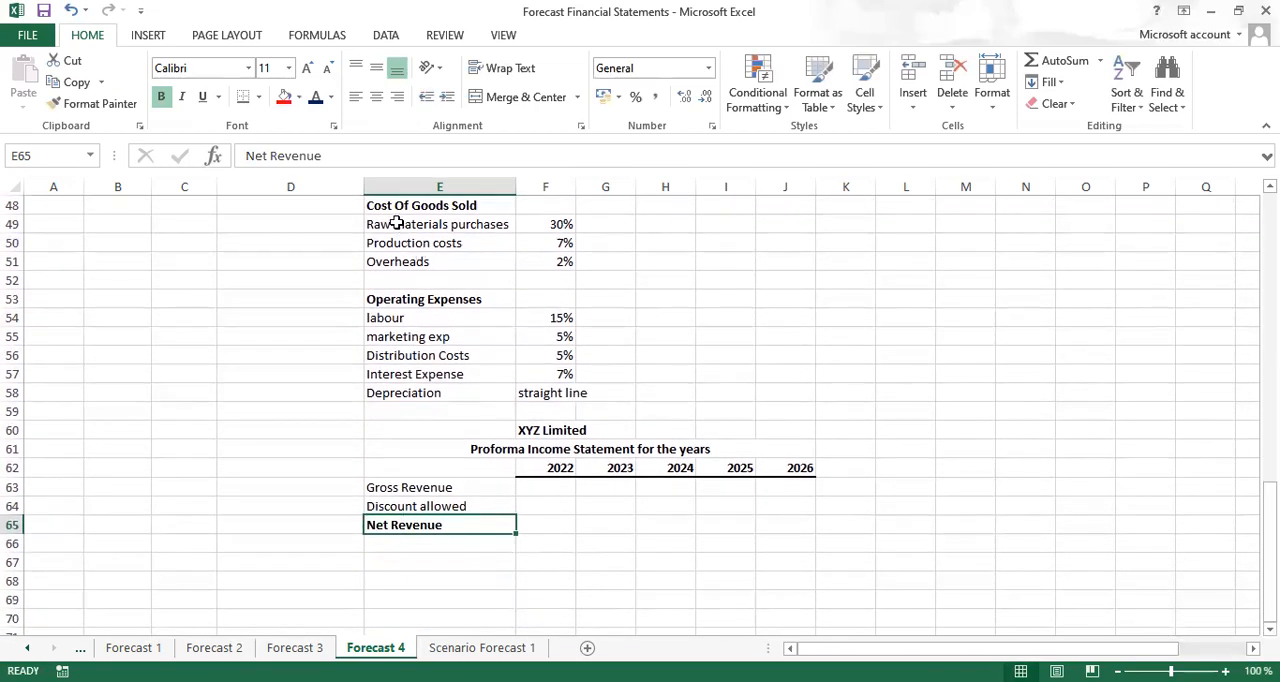
pyautogui.moveTo(397, 224); pyautogui.dragTo(398, 256)
pyautogui.hotkey('ctrl', 'c')
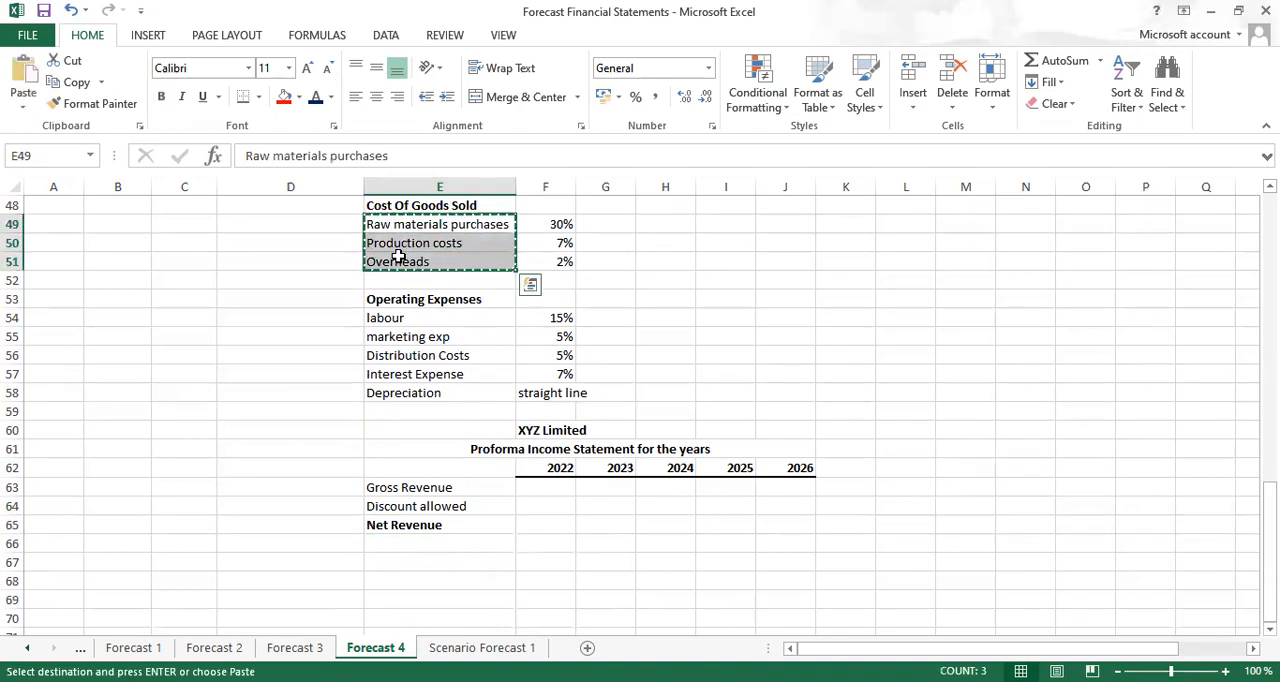
pyautogui.click(398, 548)
pyautogui.hotkey('ctrl', 'v')
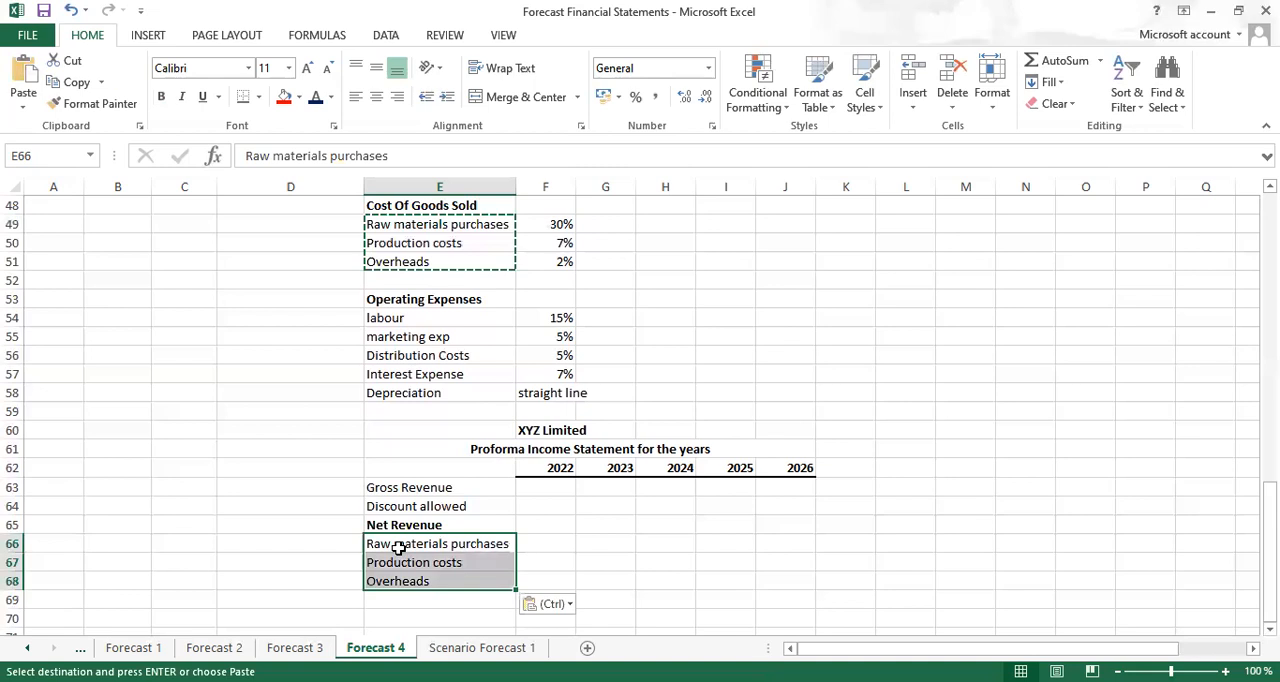
# Enter the label Cost Of Goods Sold in cell E69 and make it bold
pyautogui.click(396, 598)
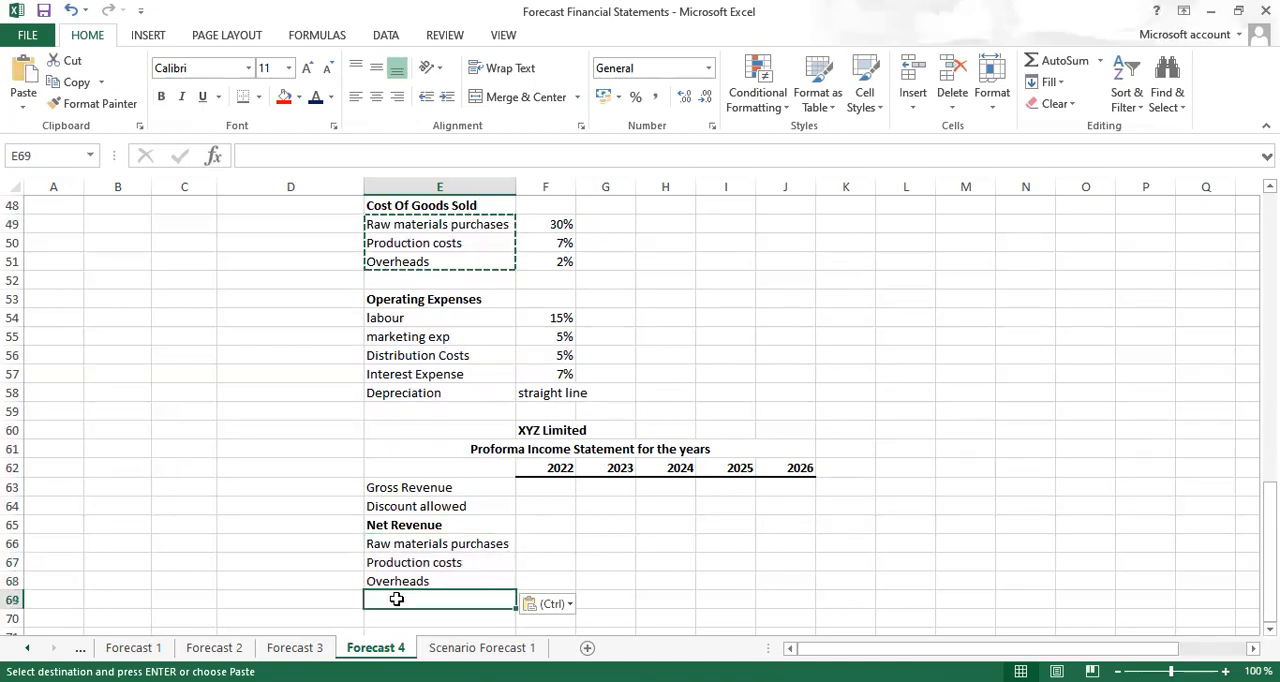
pyautogui.write('cogs')
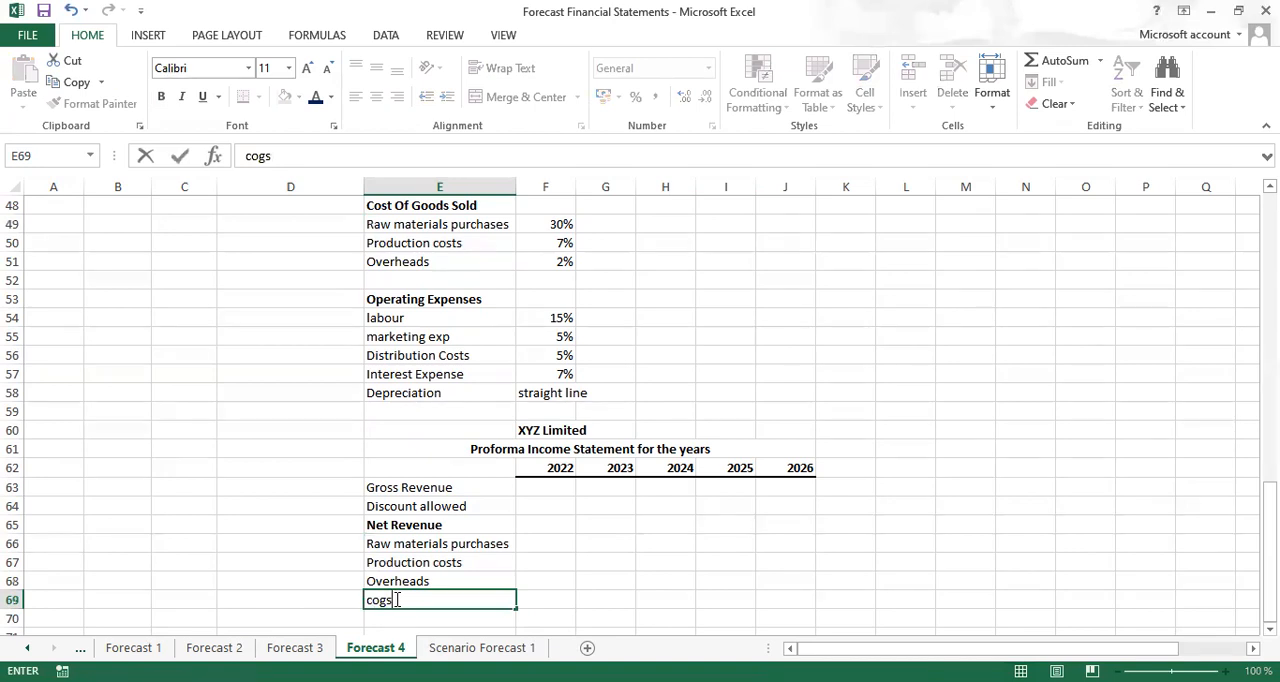
pyautogui.hotkey('ctrl', 'Return')
pyautogui.hotkey('ctrl', 'b')
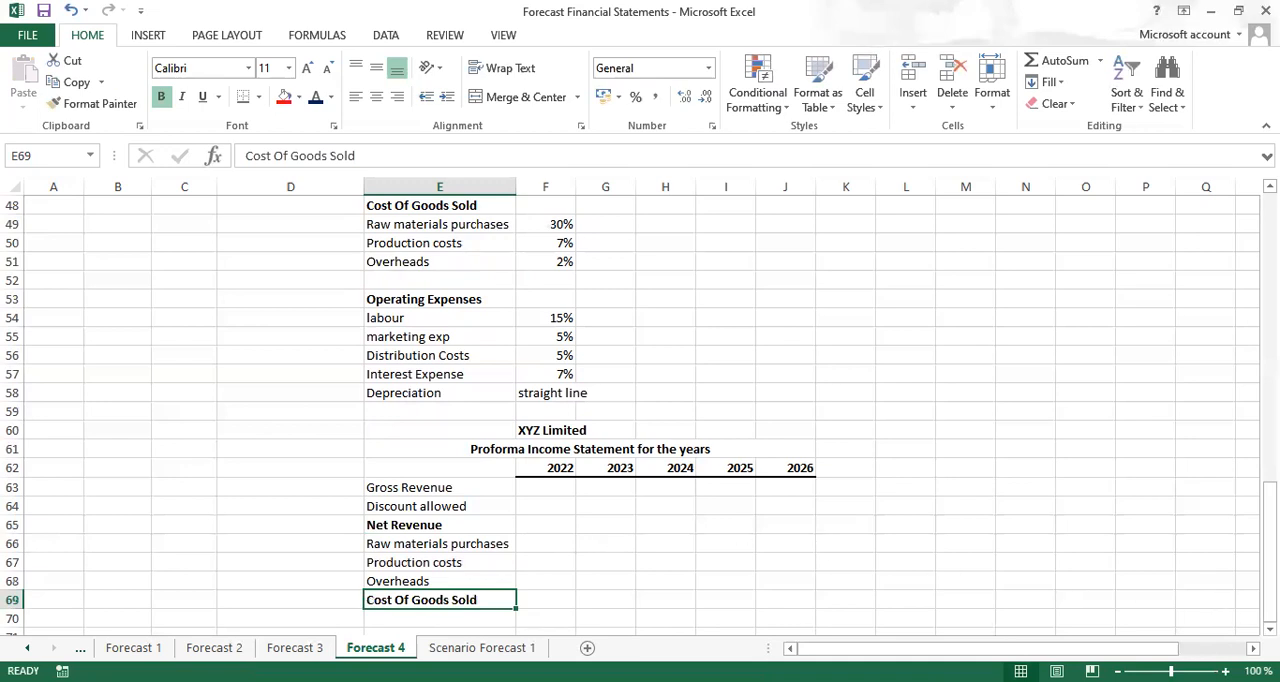
# Enter the label Gross Profit in cell E70 and make it bold
pyautogui.scroll(-1, 630, 415)
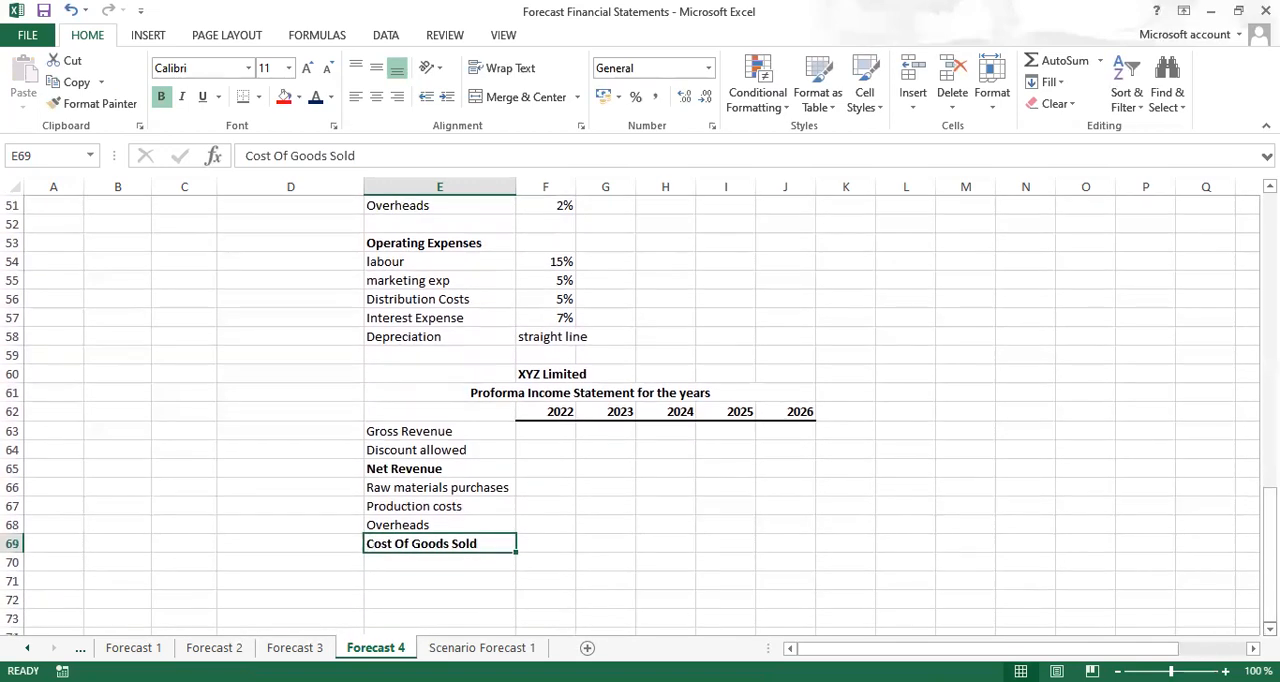
pyautogui.click(406, 562)
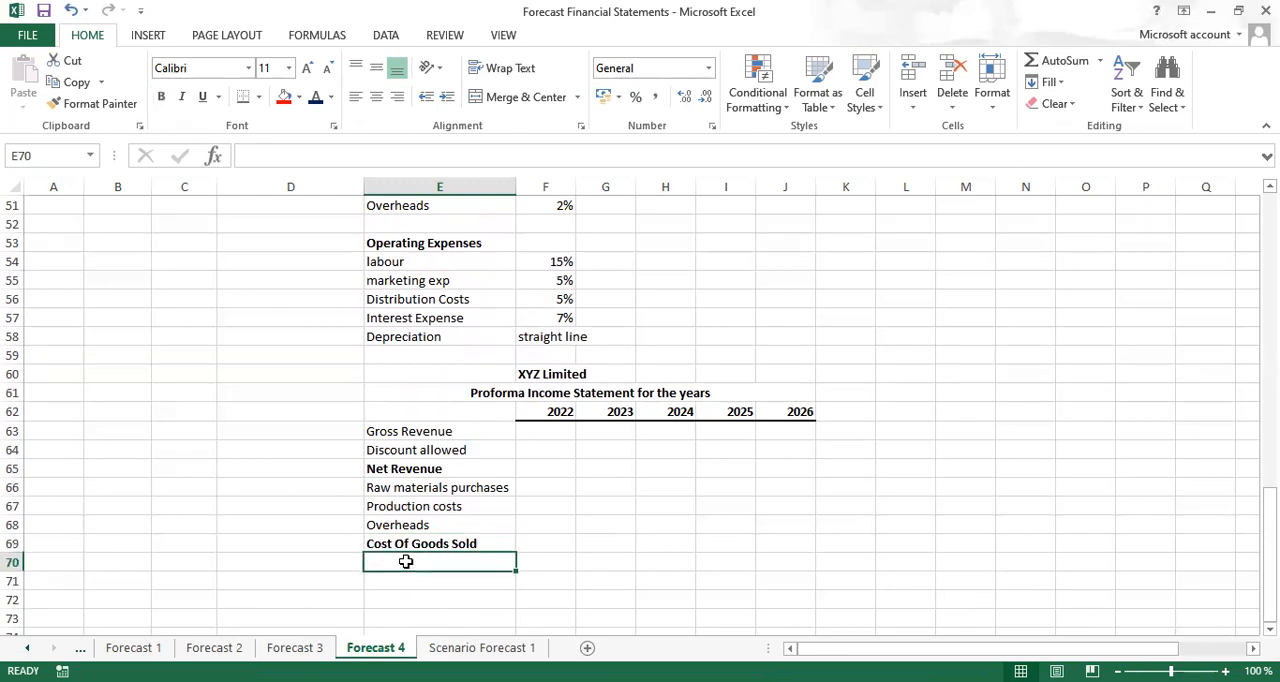
pyautogui.write('gp')
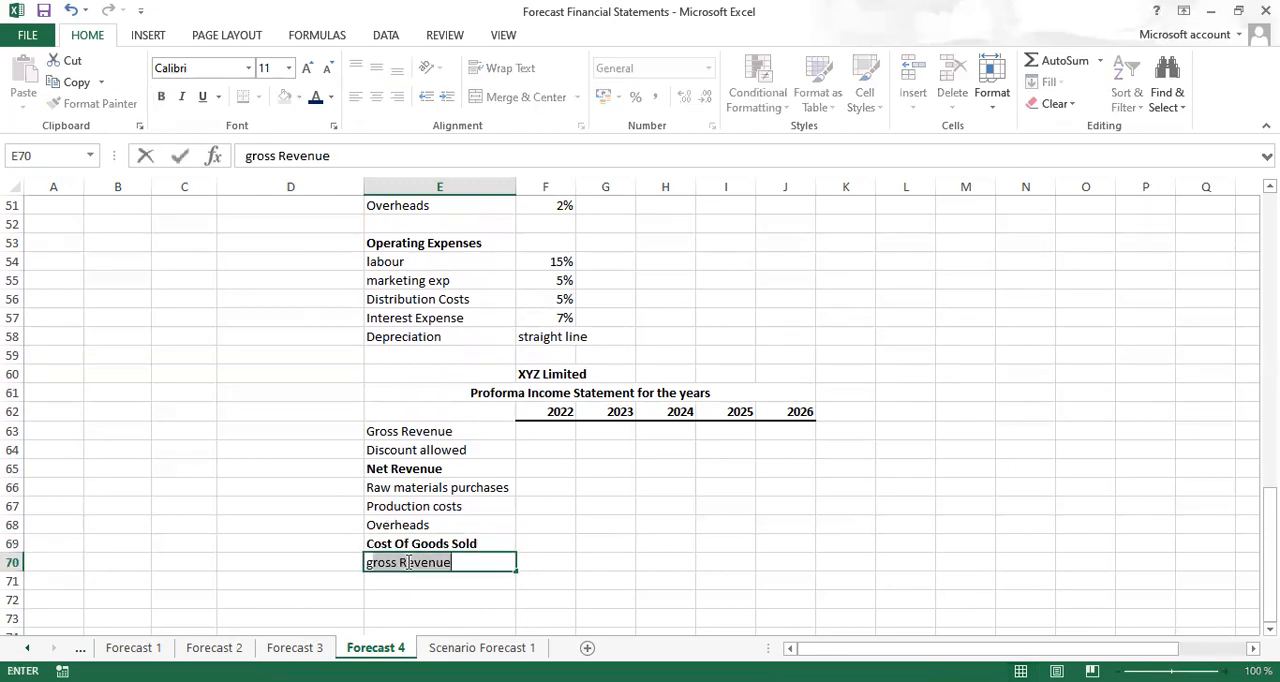
pyautogui.hotkey('ctrl', 'Return')
pyautogui.hotkey('ctrl', 'b')
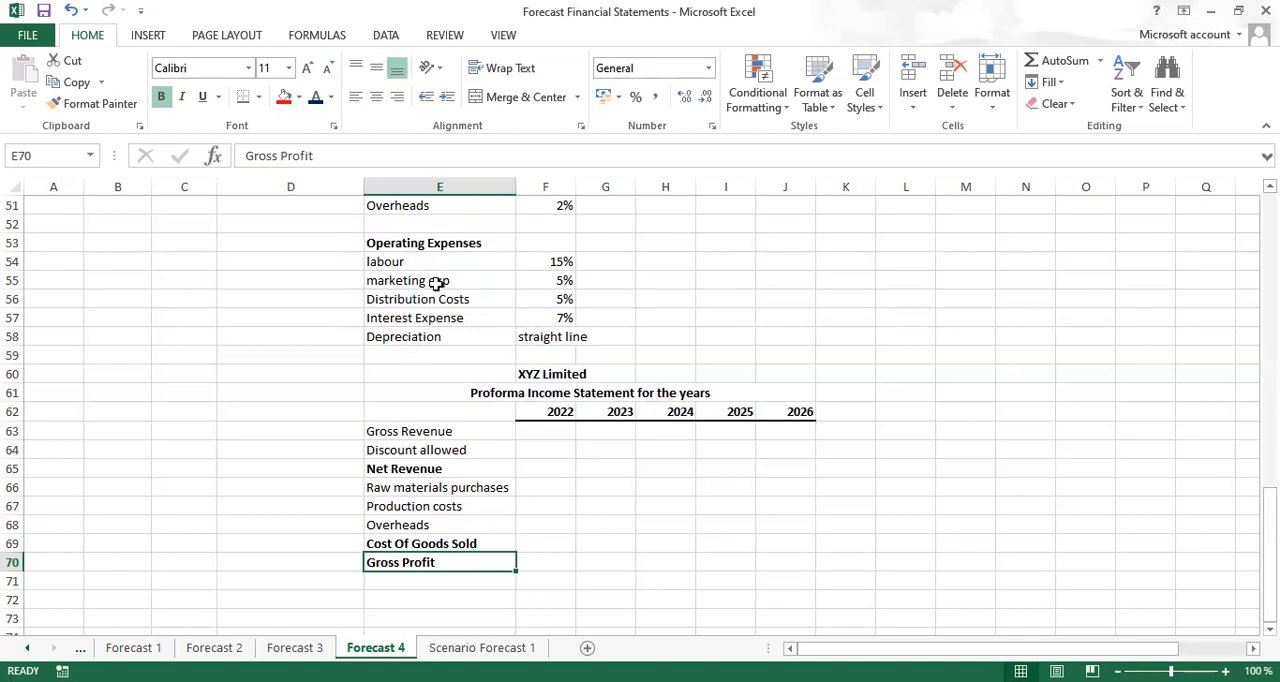
# Copy the labels labour, marketing exp and Distribution Costs from E54:E56 into E71:E73 below Gross Profit
pyautogui.moveTo(393, 257); pyautogui.dragTo(395, 290)
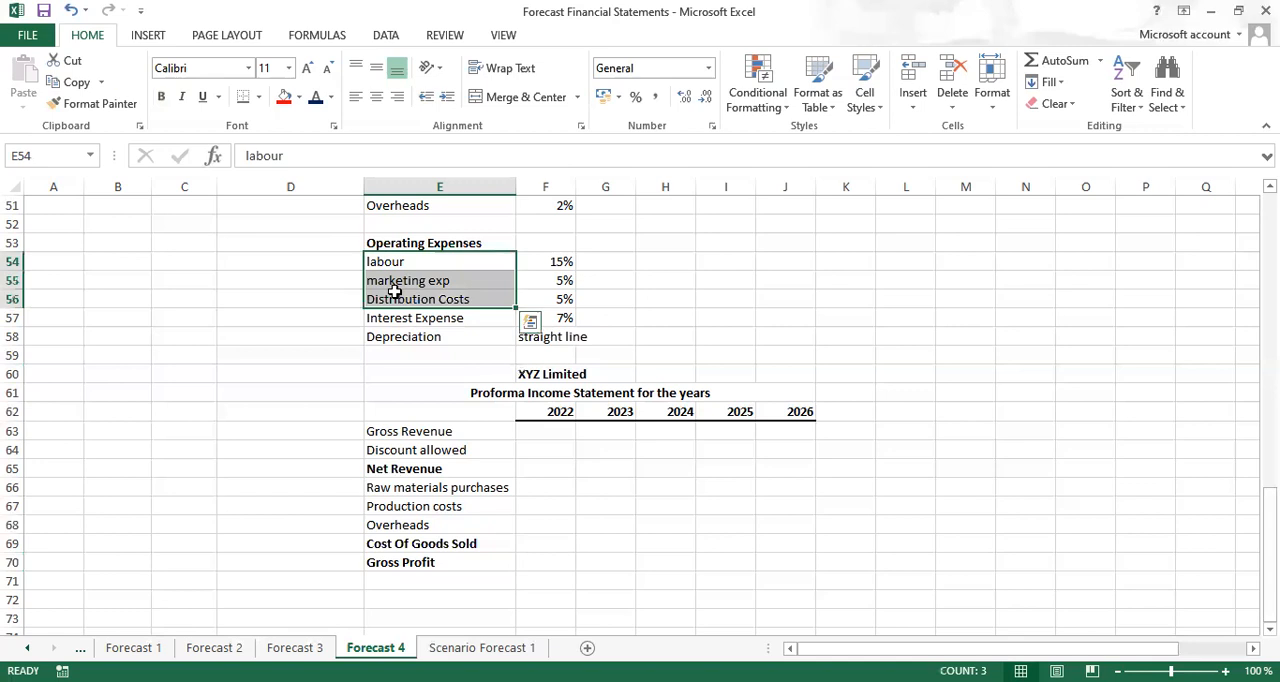
pyautogui.hotkey('ctrl', 'c')
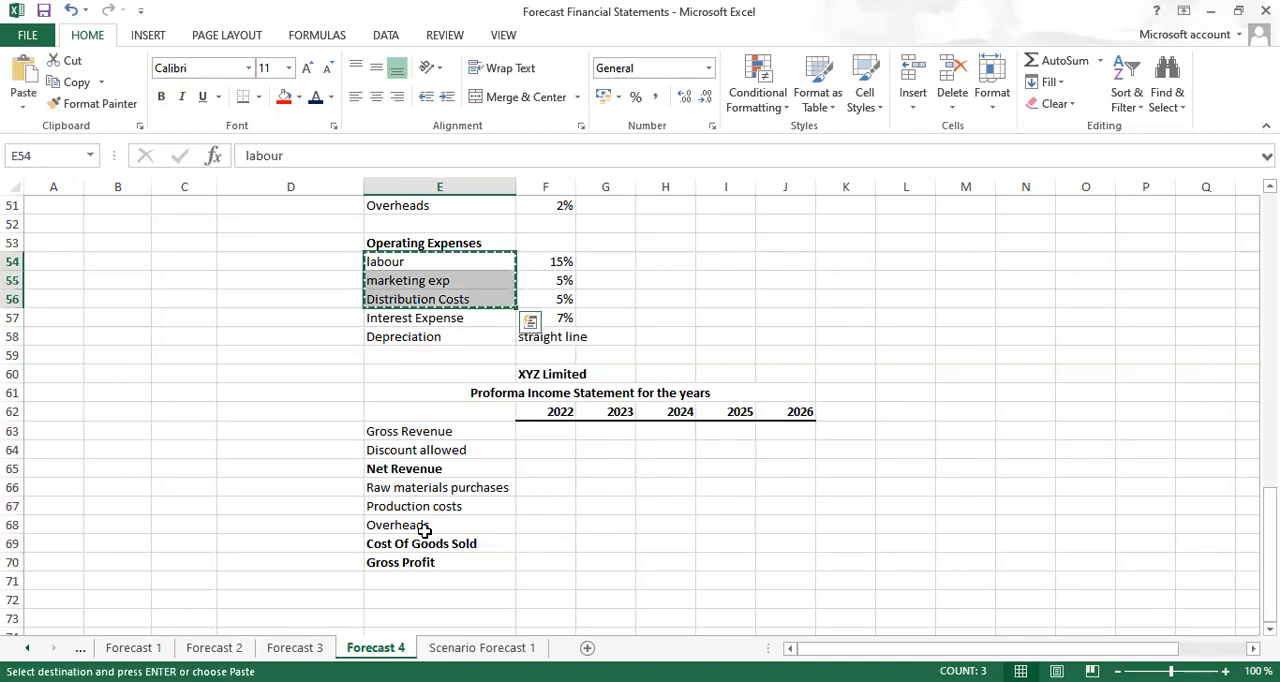
pyautogui.click(395, 580)
pyautogui.hotkey('ctrl', 'v')
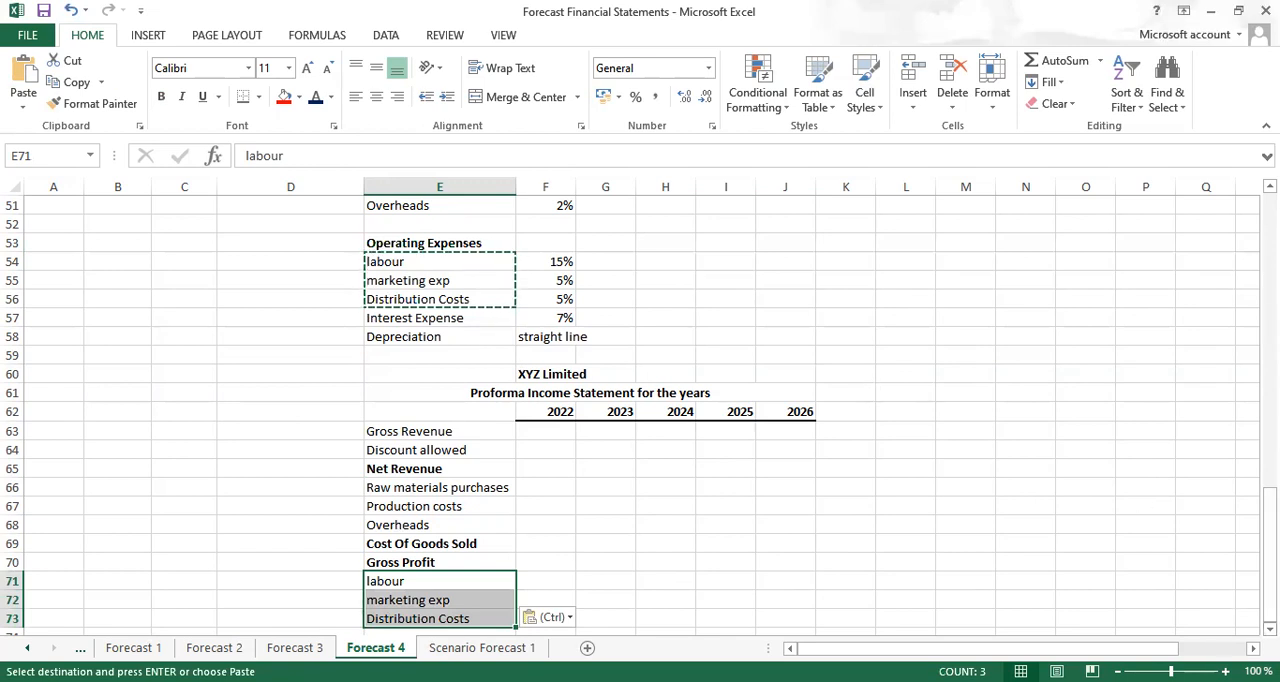
# Enter the label Operating Expenses in cell E74 and make it bold
pyautogui.scroll(-2, 700, 546)
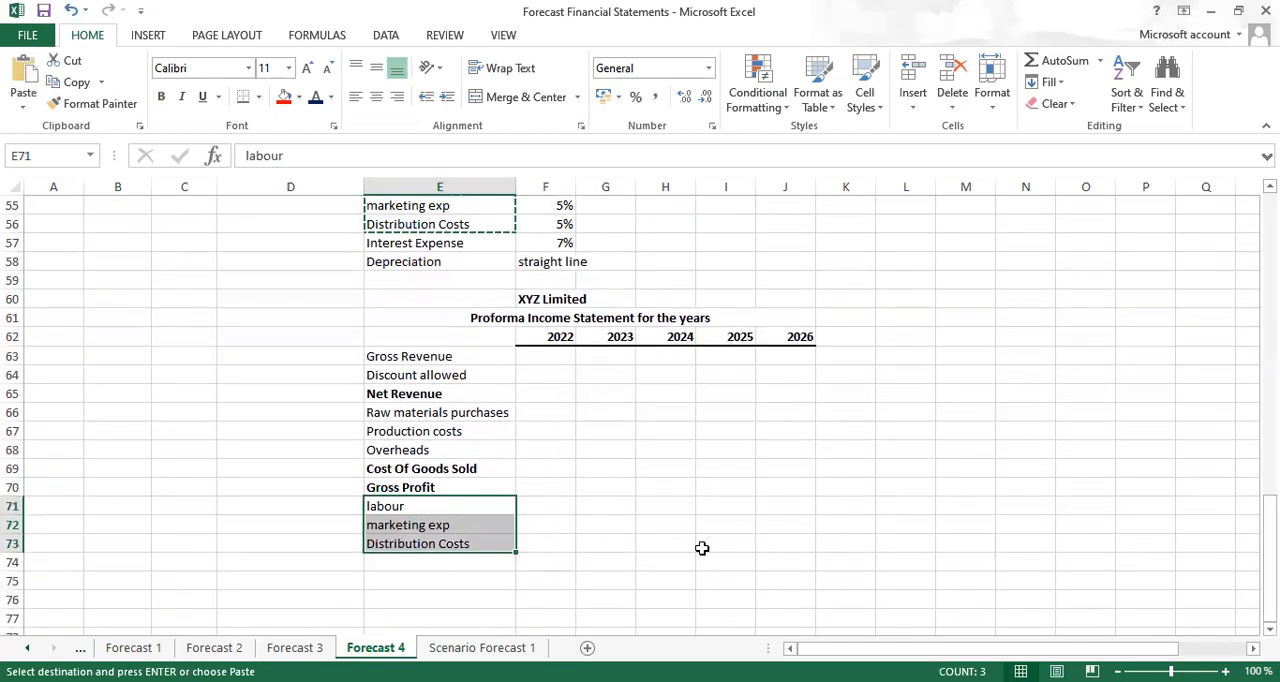
pyautogui.click(397, 563)
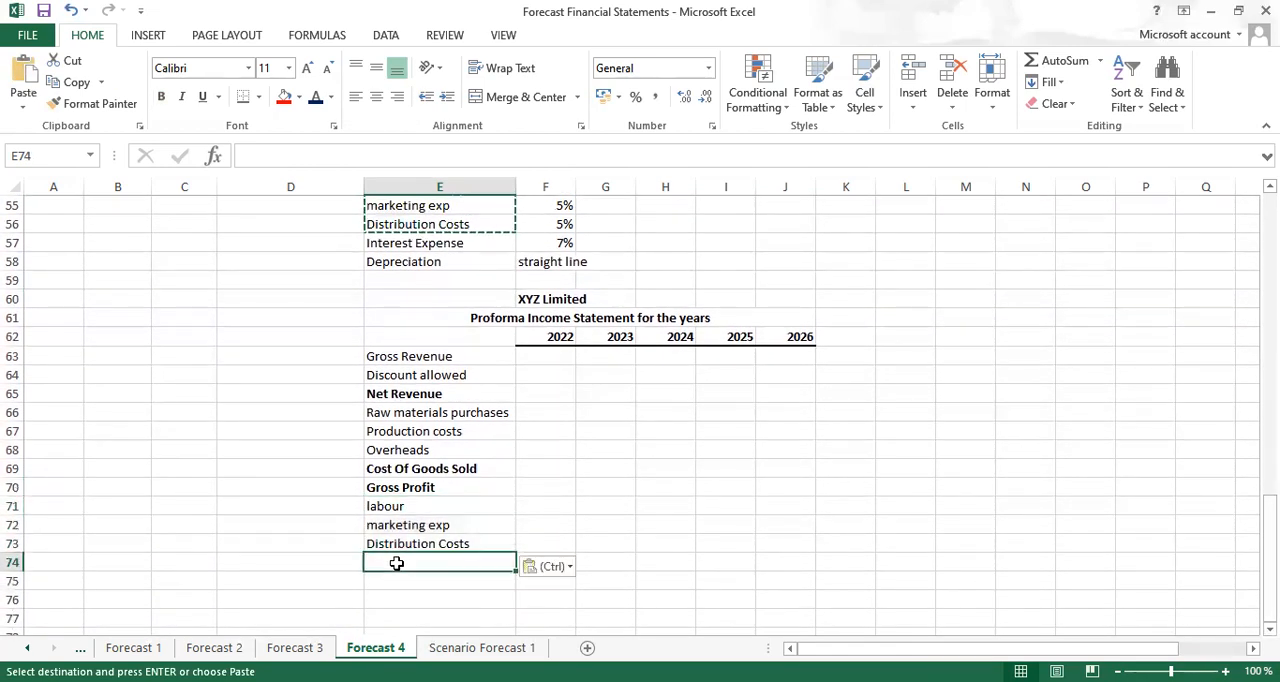
pyautogui.write('oe')
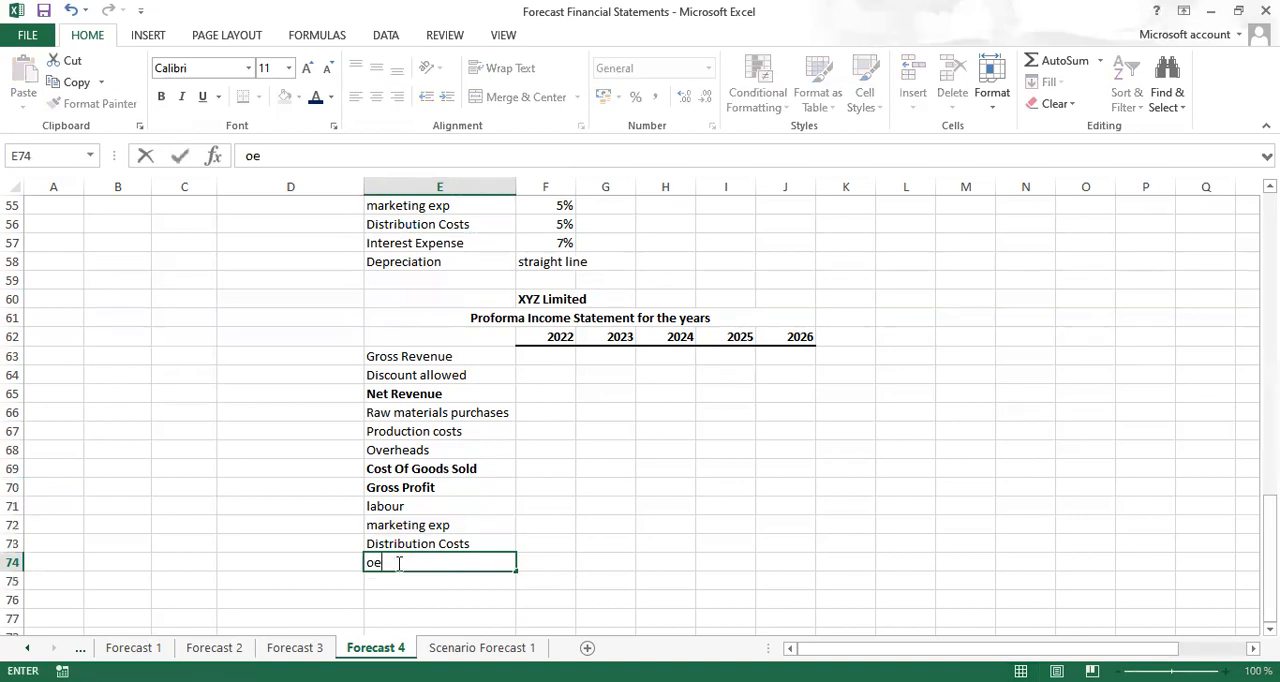
pyautogui.hotkey('ctrl', 'Return')
pyautogui.hotkey('ctrl', 'b')
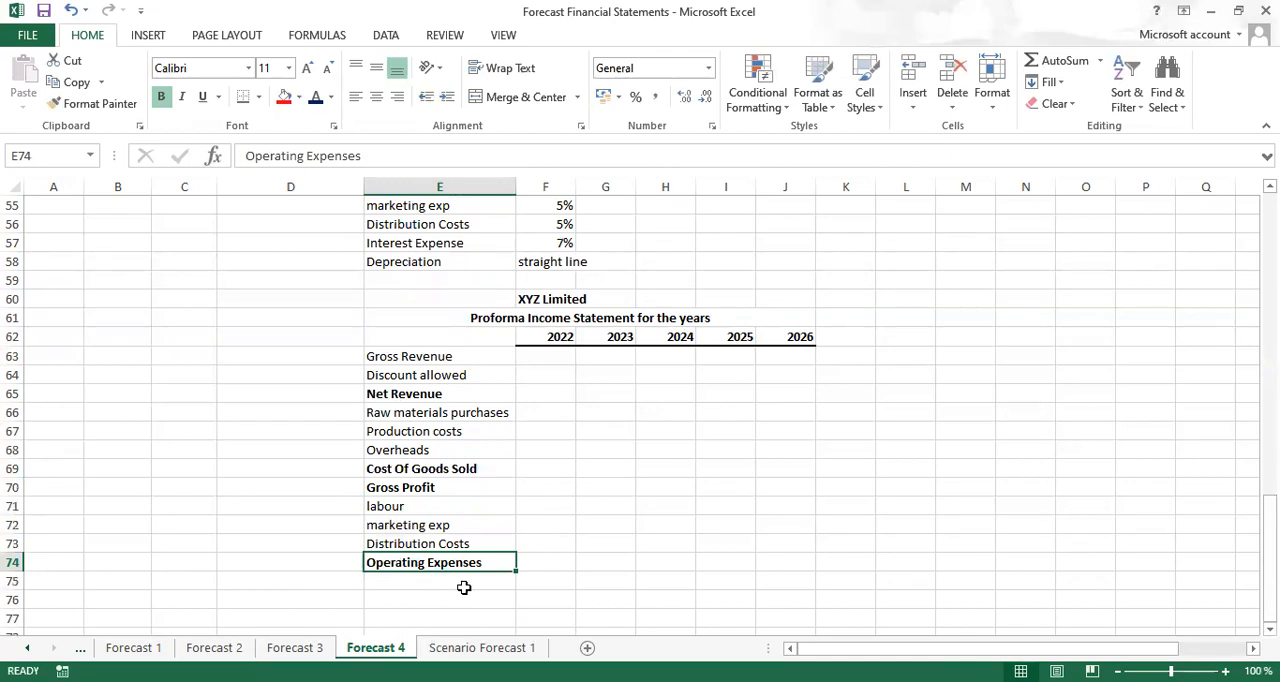
# Enter the label Operating Profit in cell E75 and make it bold
pyautogui.click(395, 582)
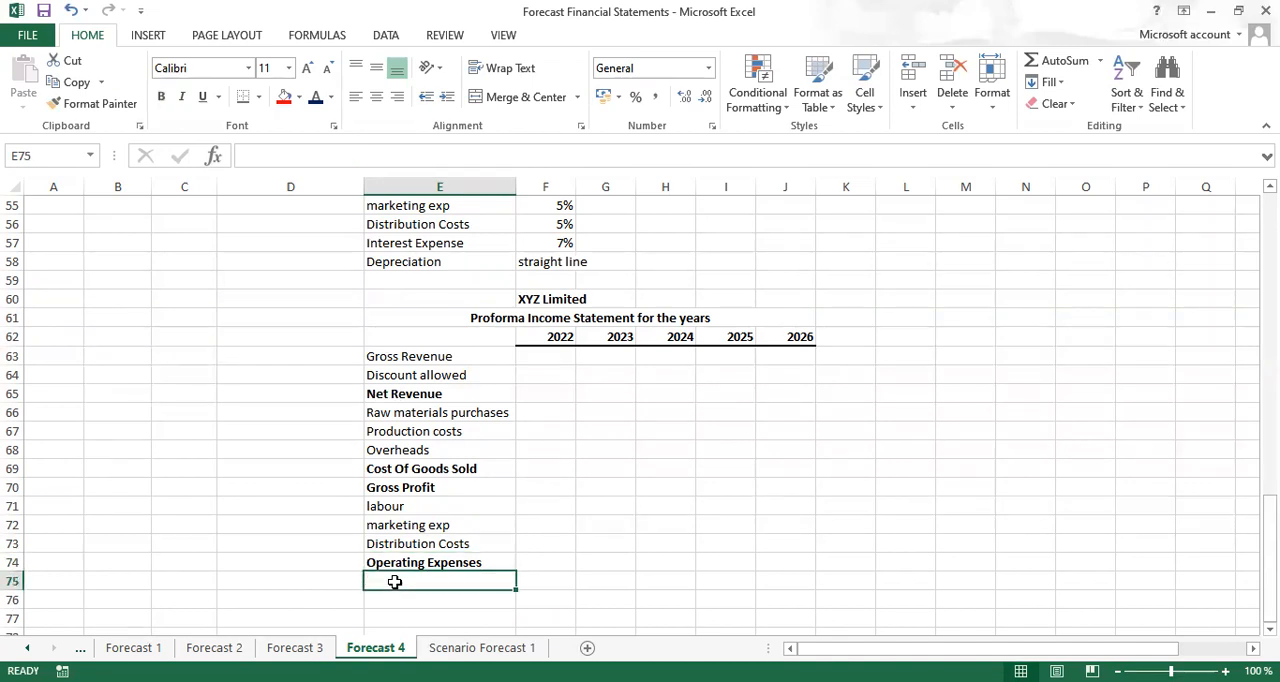
pyautogui.write('Oper')
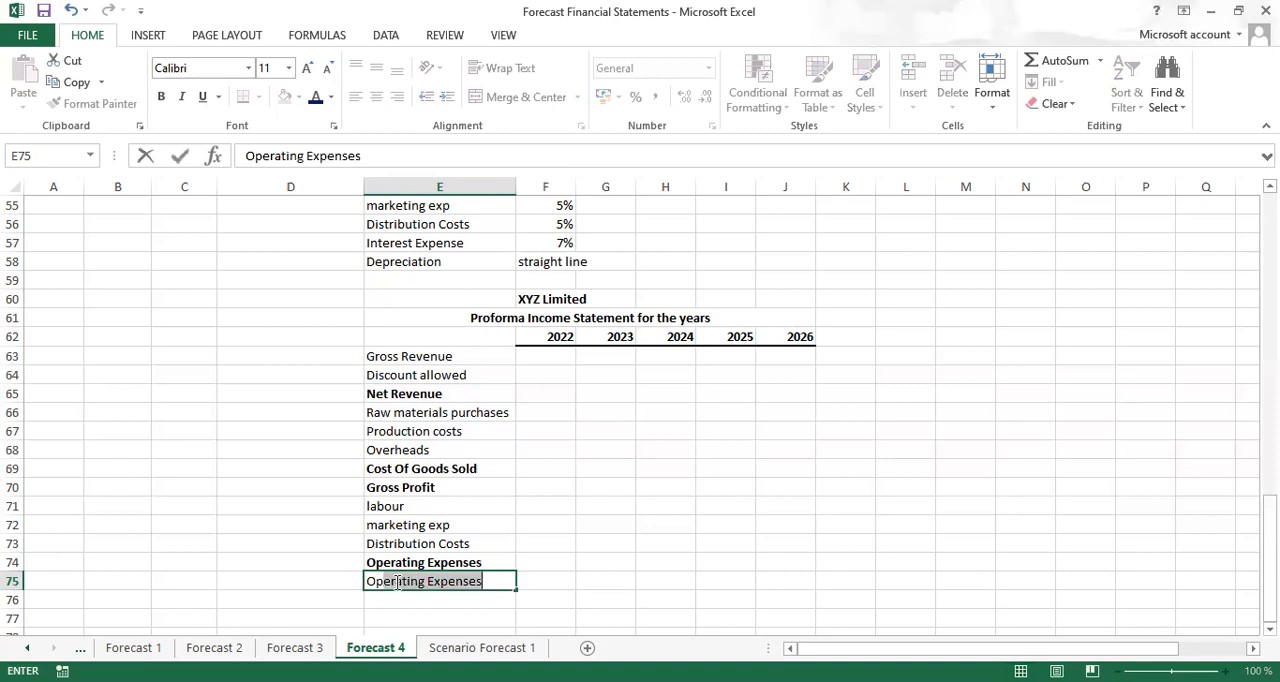
pyautogui.write('ating Pro')
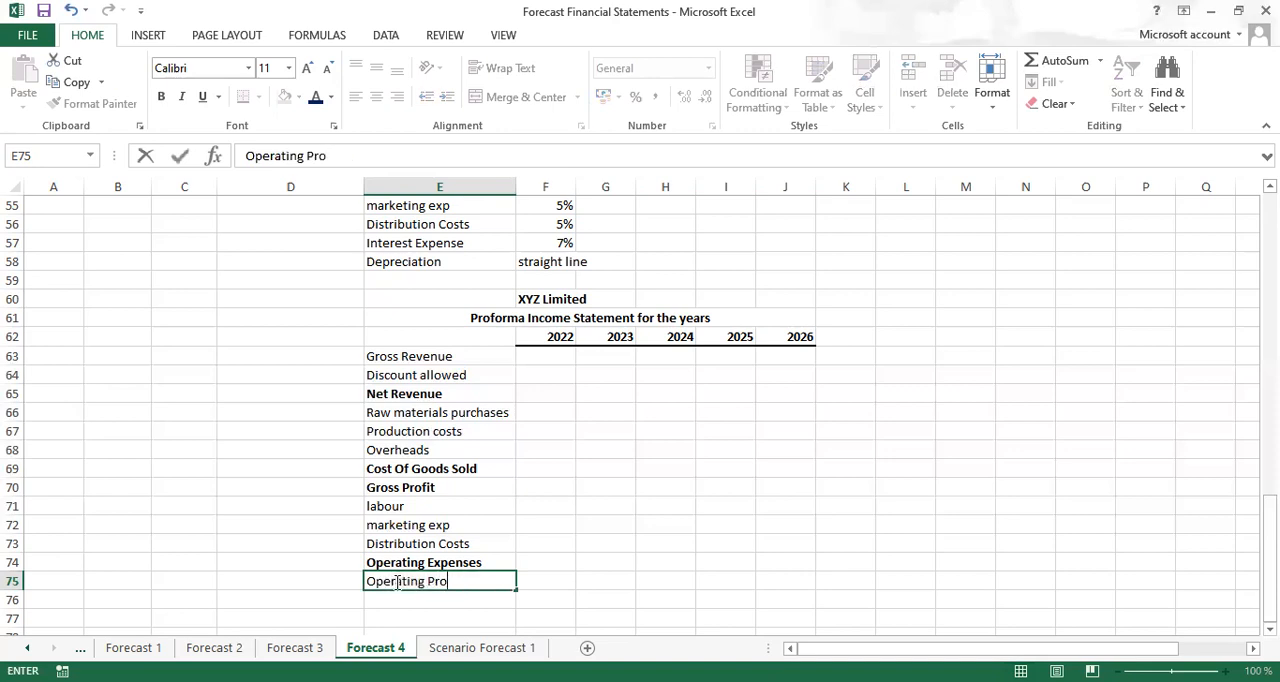
pyautogui.write('fit')
pyautogui.hotkey('ctrl', 'Return')
pyautogui.hotkey('ctrl', 'b')
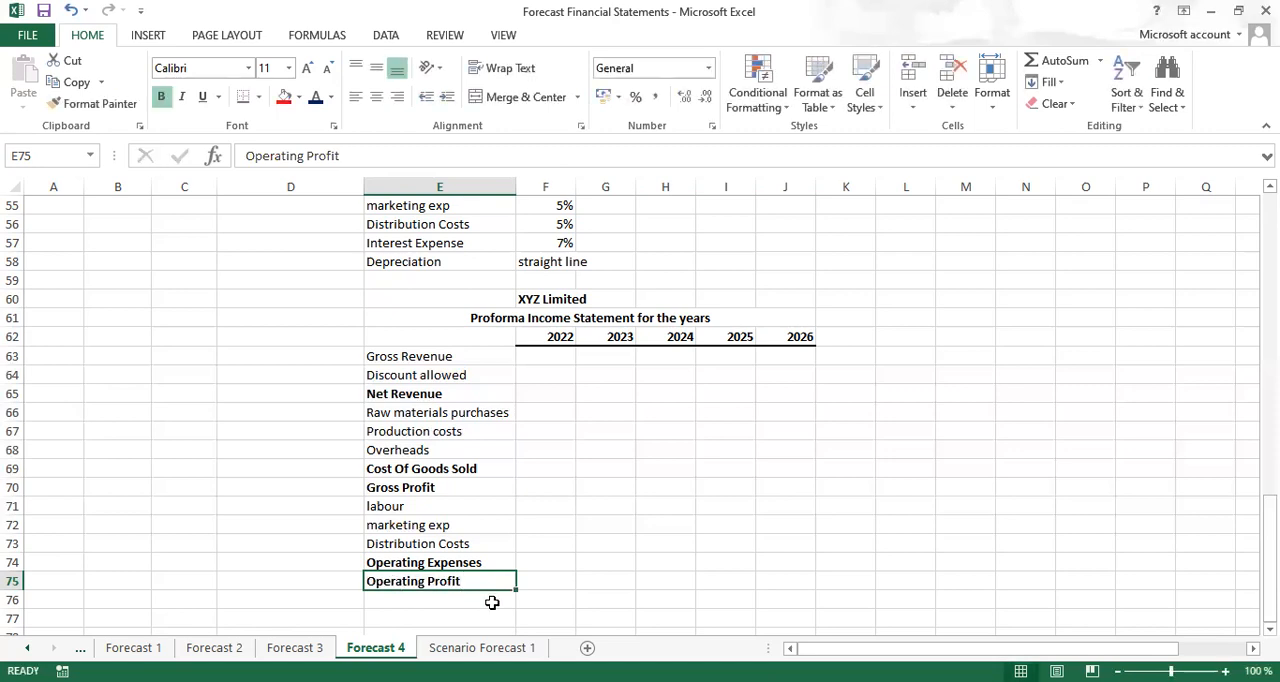
# Enter the label Depreciation in cell E76 below Operating Profit
pyautogui.click(390, 602)
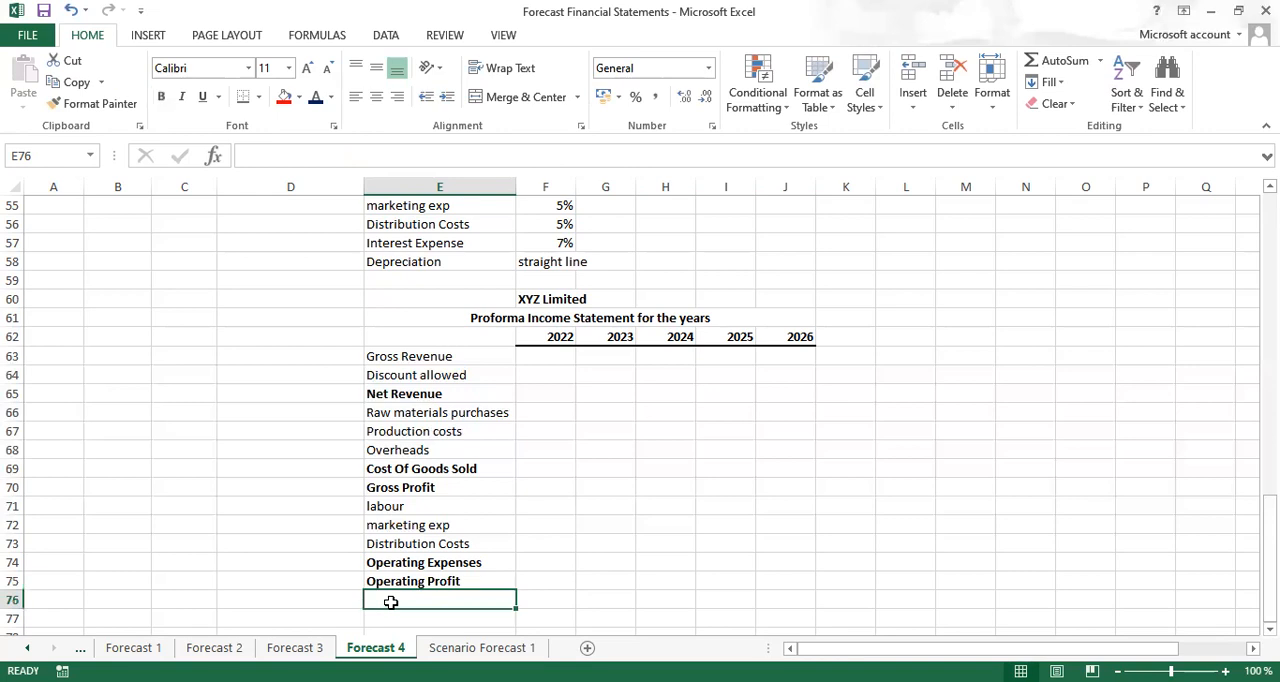
pyautogui.write('dep')
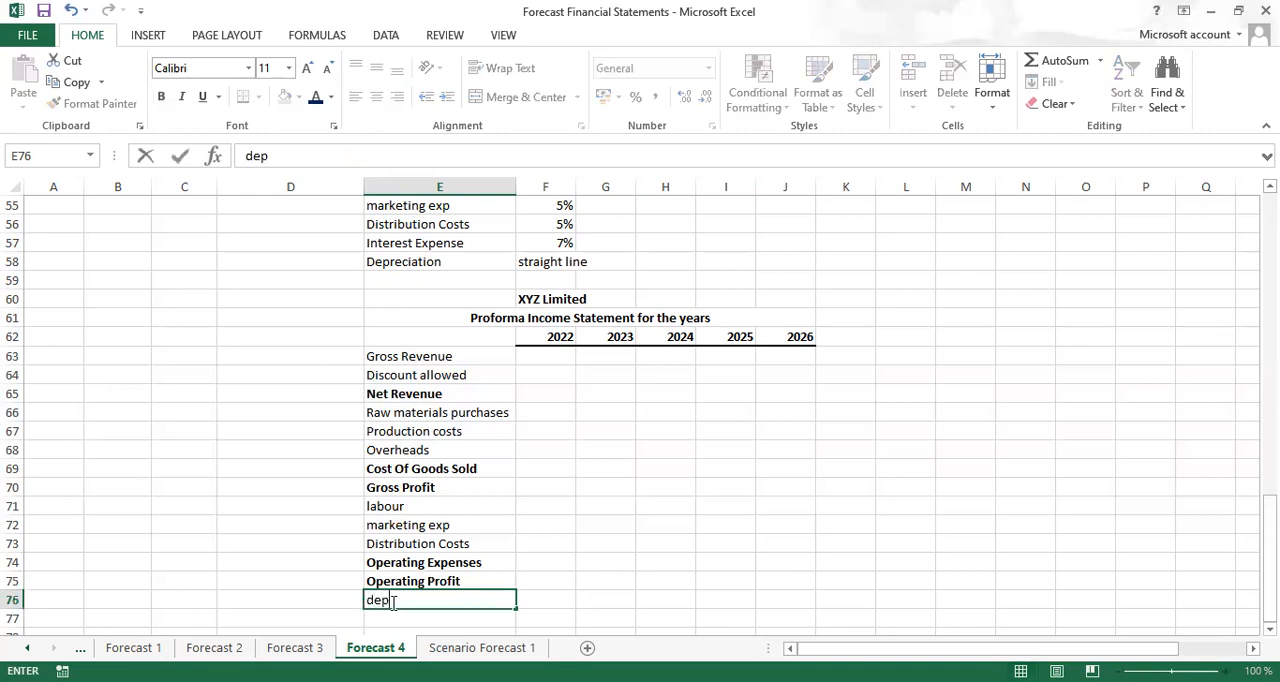
pyautogui.press('Return')
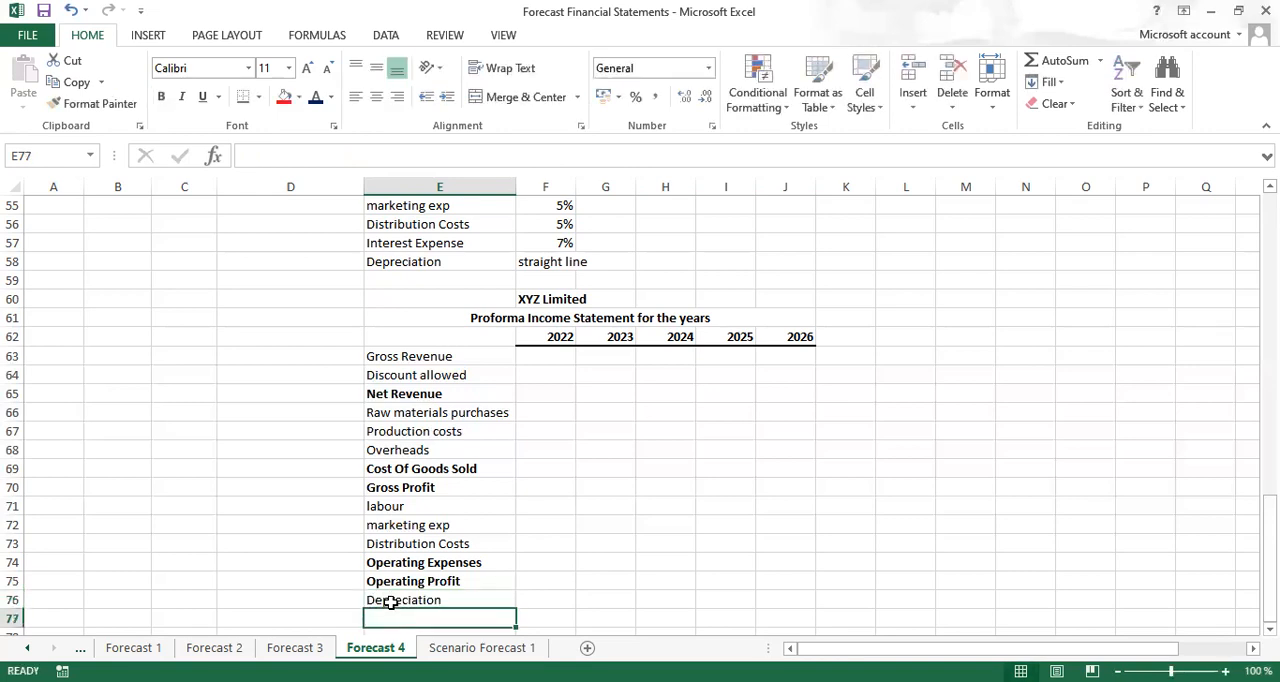
# Enter the label Earnings Before Interest and Tax in cell E77 and make it bold
pyautogui.write('e')
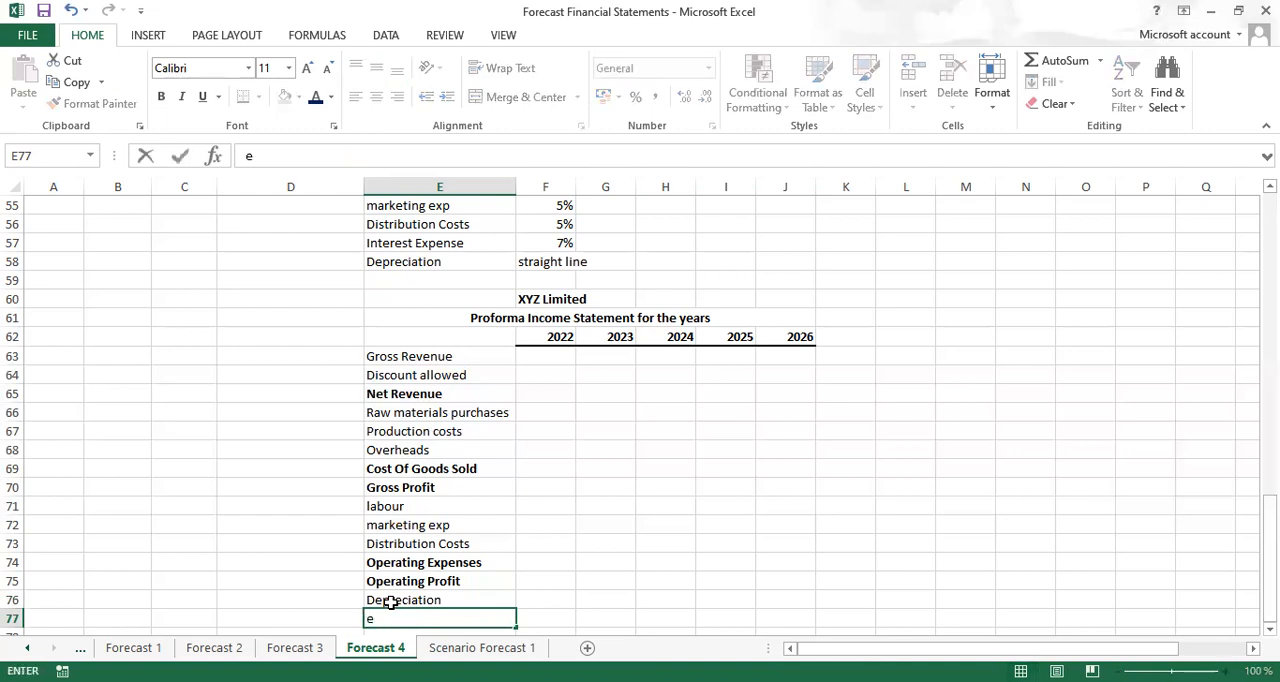
pyautogui.write('bit')
pyautogui.press('Return')
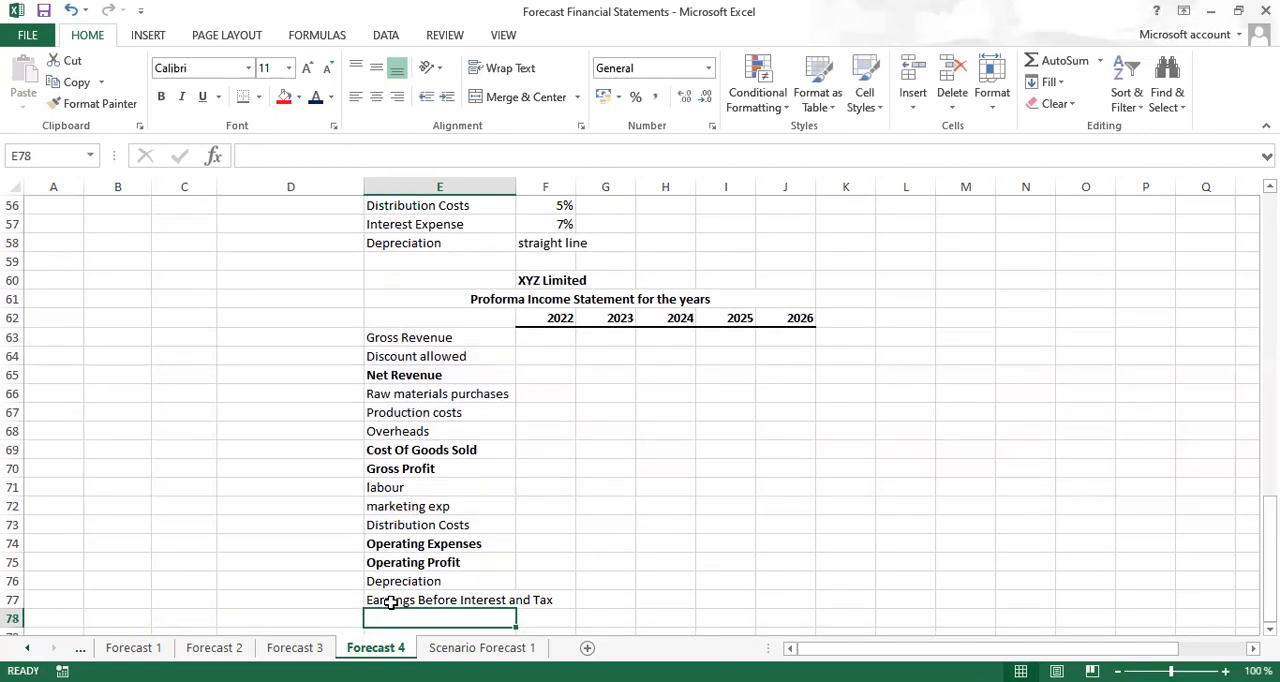
pyautogui.click(398, 600)
pyautogui.hotkey('ctrl', 'b')
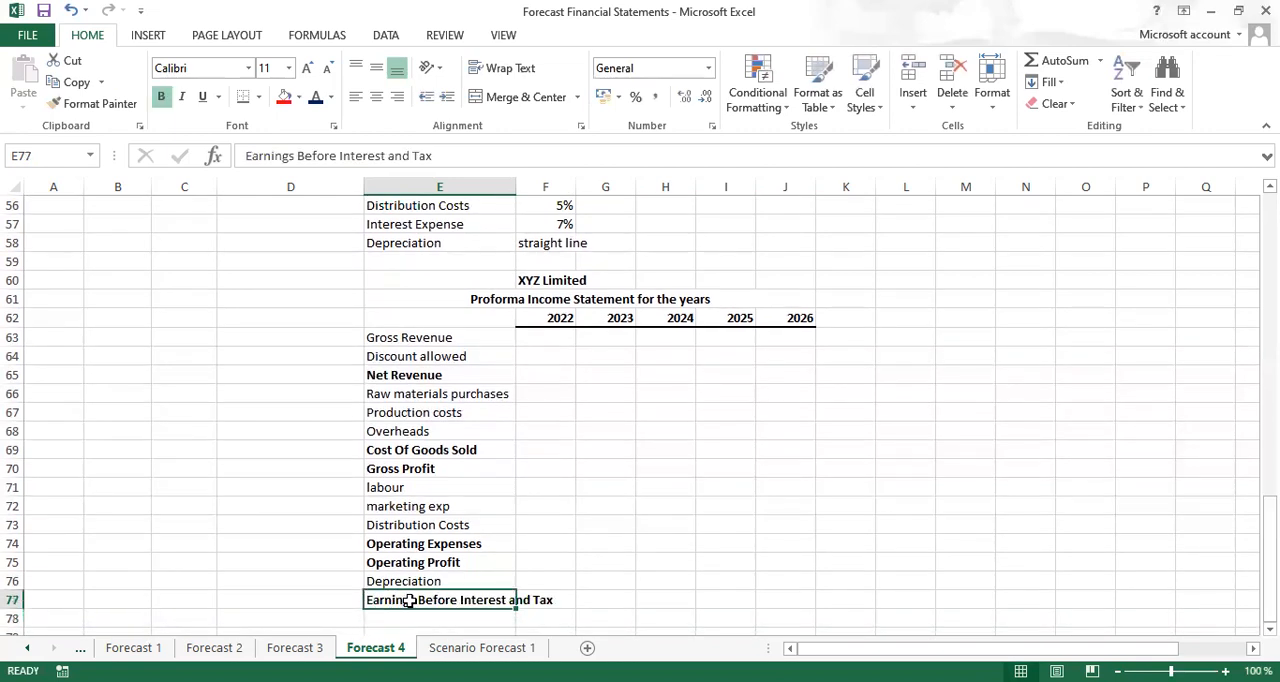
# Enter the label Interest Expense in cell E78 and remove its bold formatting
pyautogui.click(403, 619)
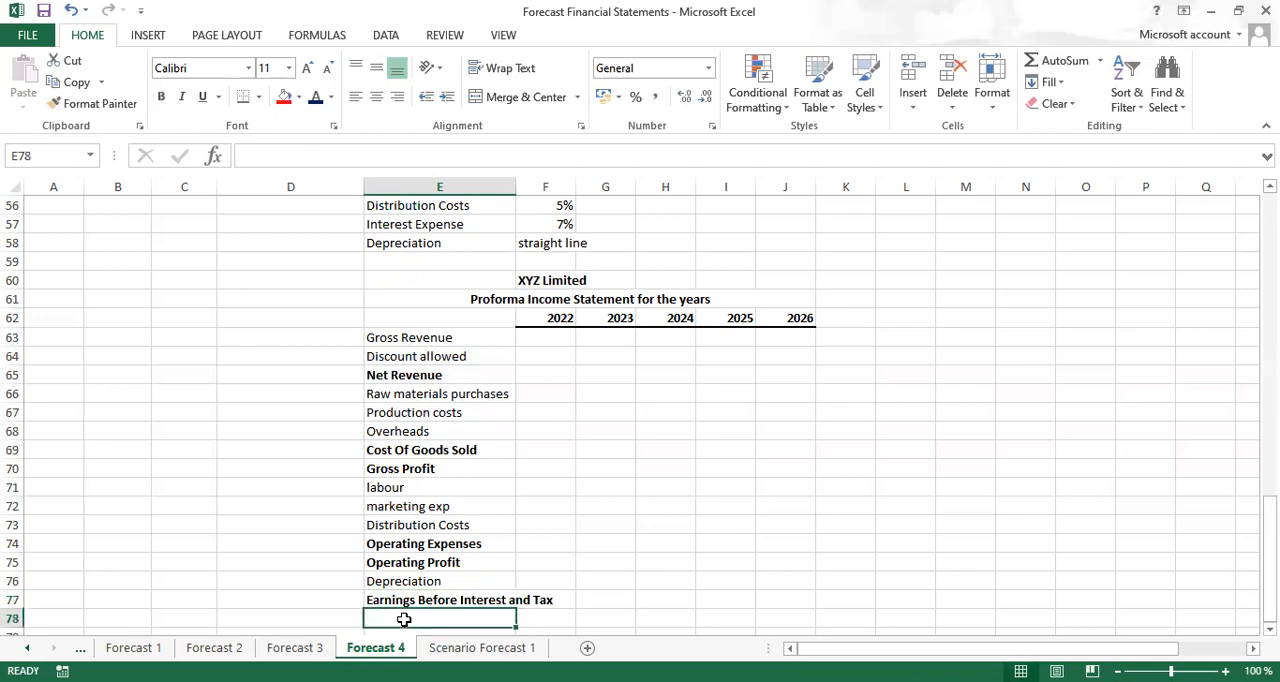
pyautogui.write('int')
pyautogui.press('Return')
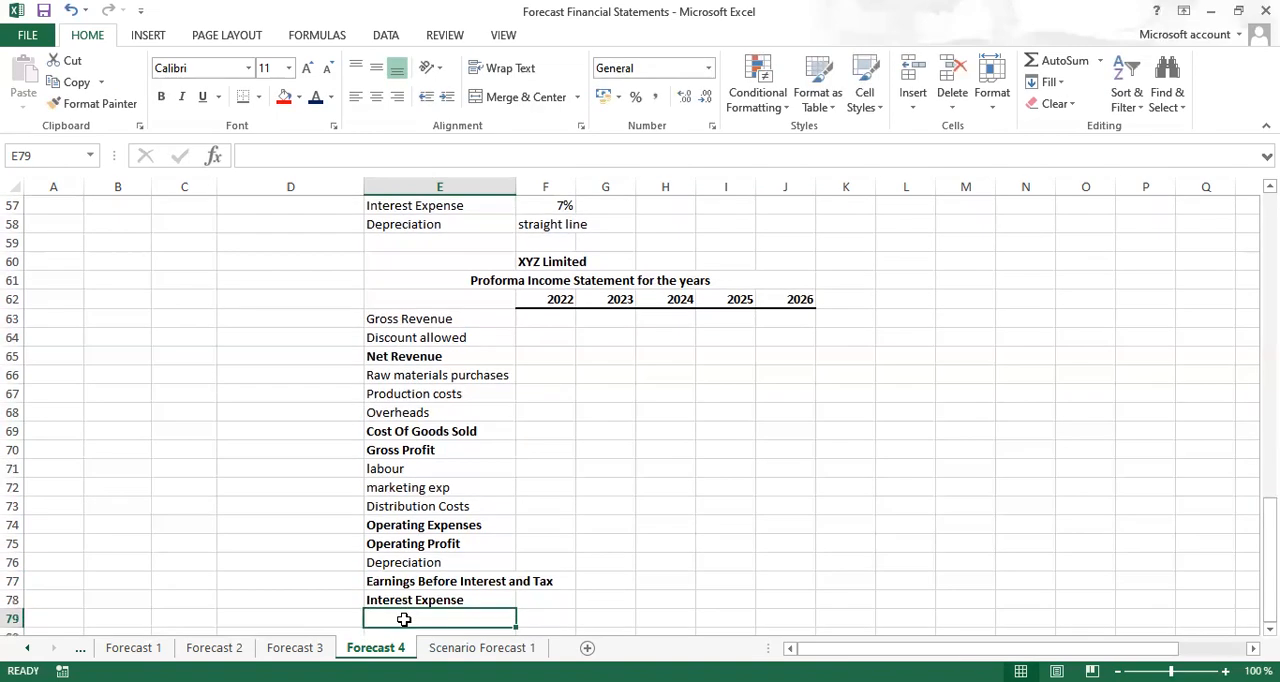
pyautogui.click(439, 600)
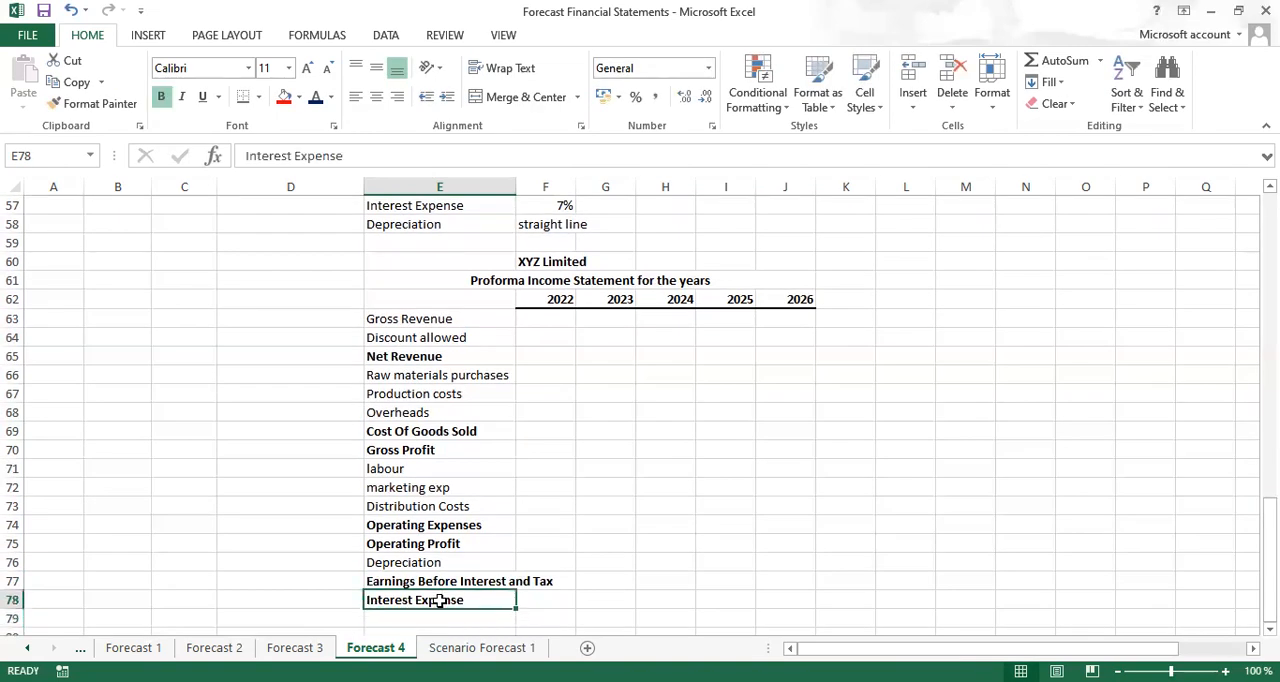
pyautogui.hotkey('ctrl', 'b')
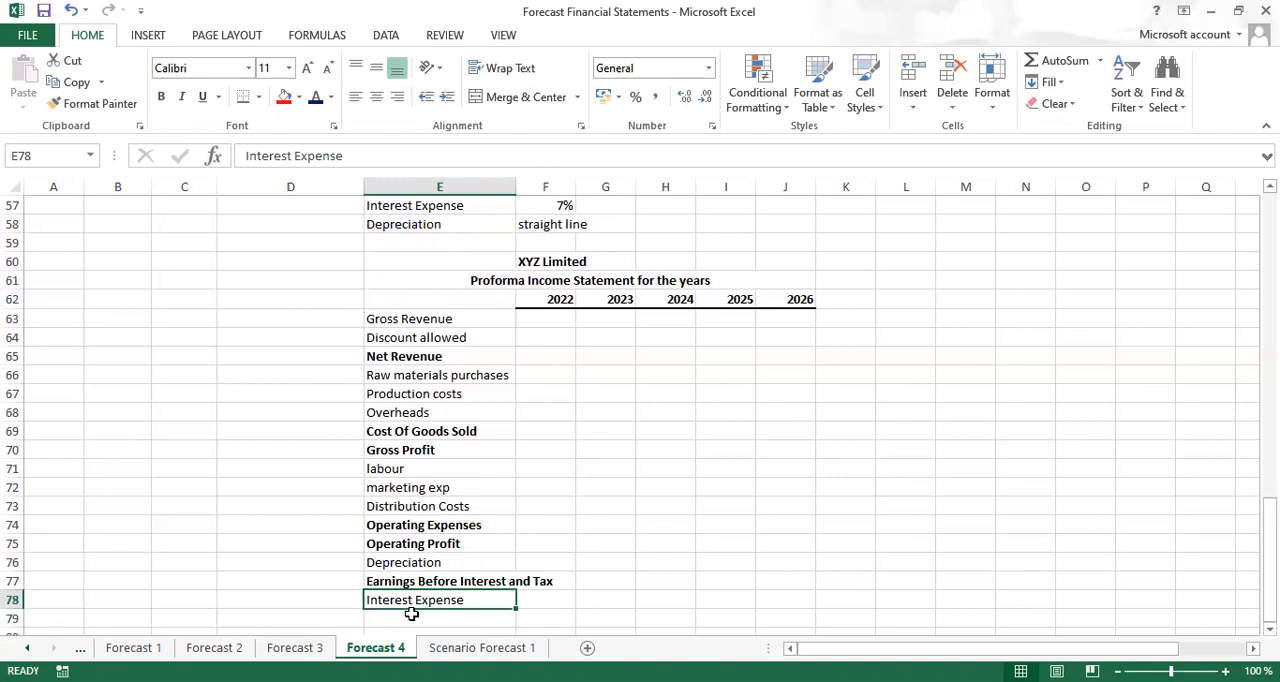
# Enter the labels Earnings Before Tax in cell E79 and Income Tax Expense in cell E80
pyautogui.click(411, 614)
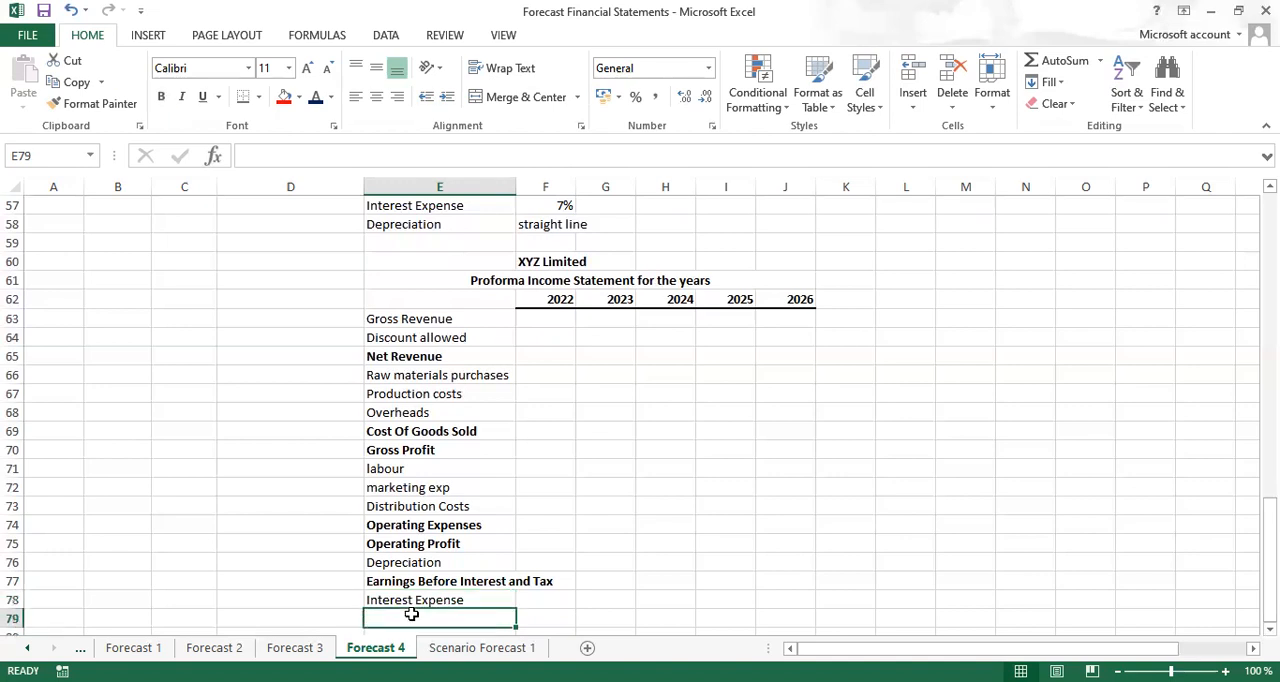
pyautogui.write('ear')
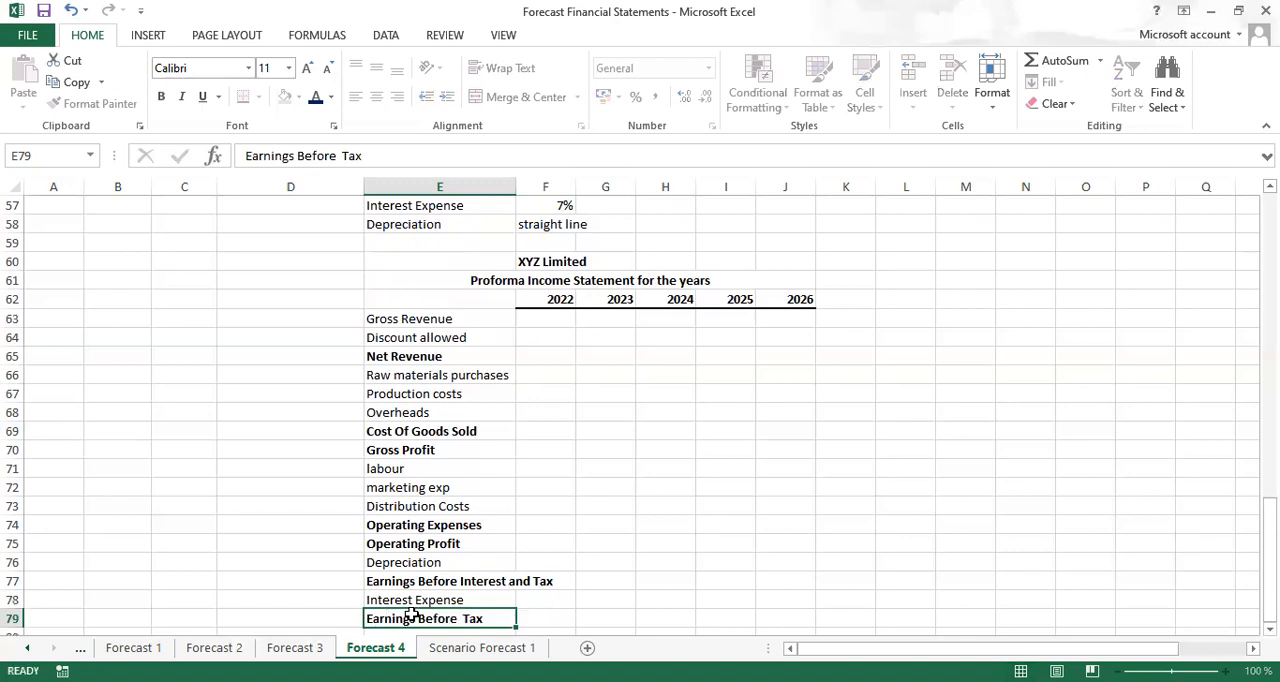
pyautogui.press('Return')
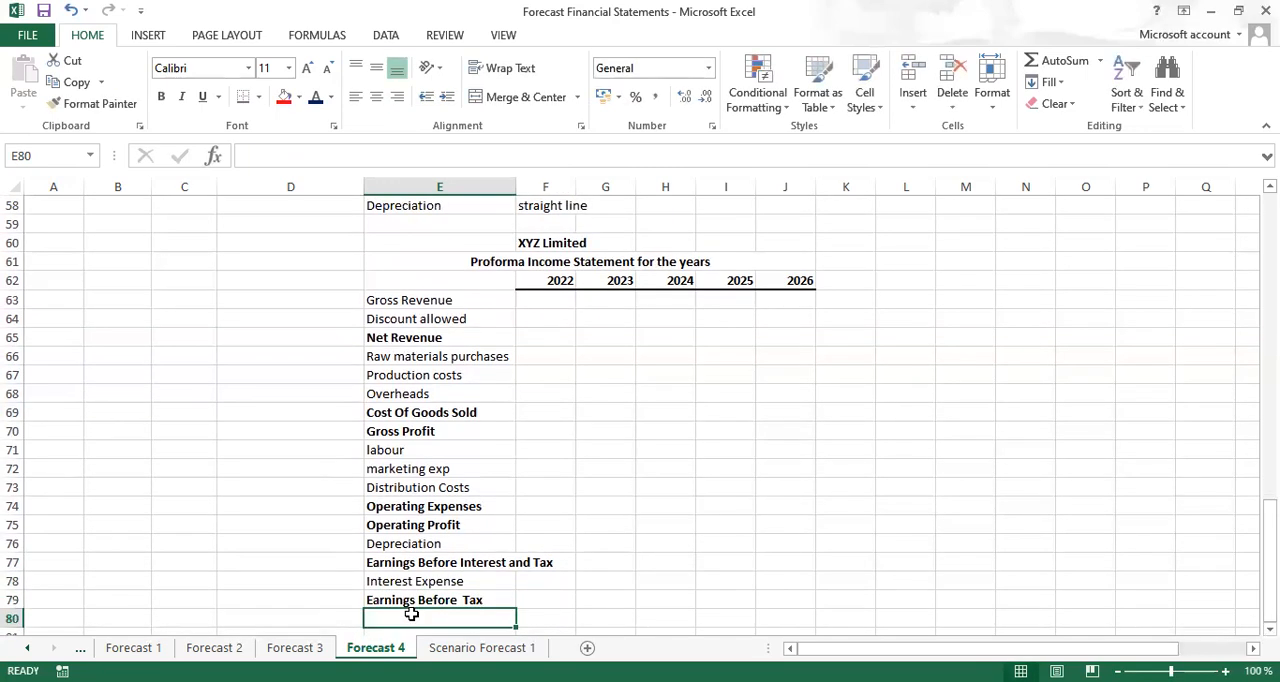
pyautogui.write('Income Tax Expense')
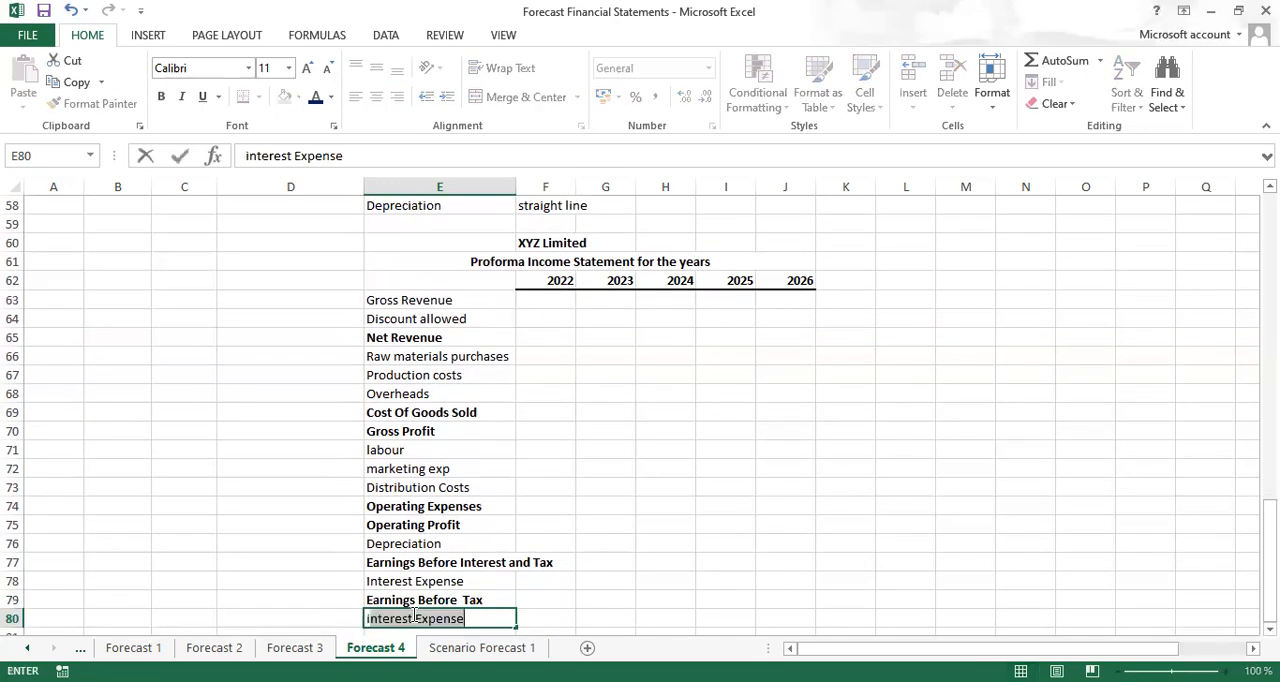
pyautogui.press('Return')
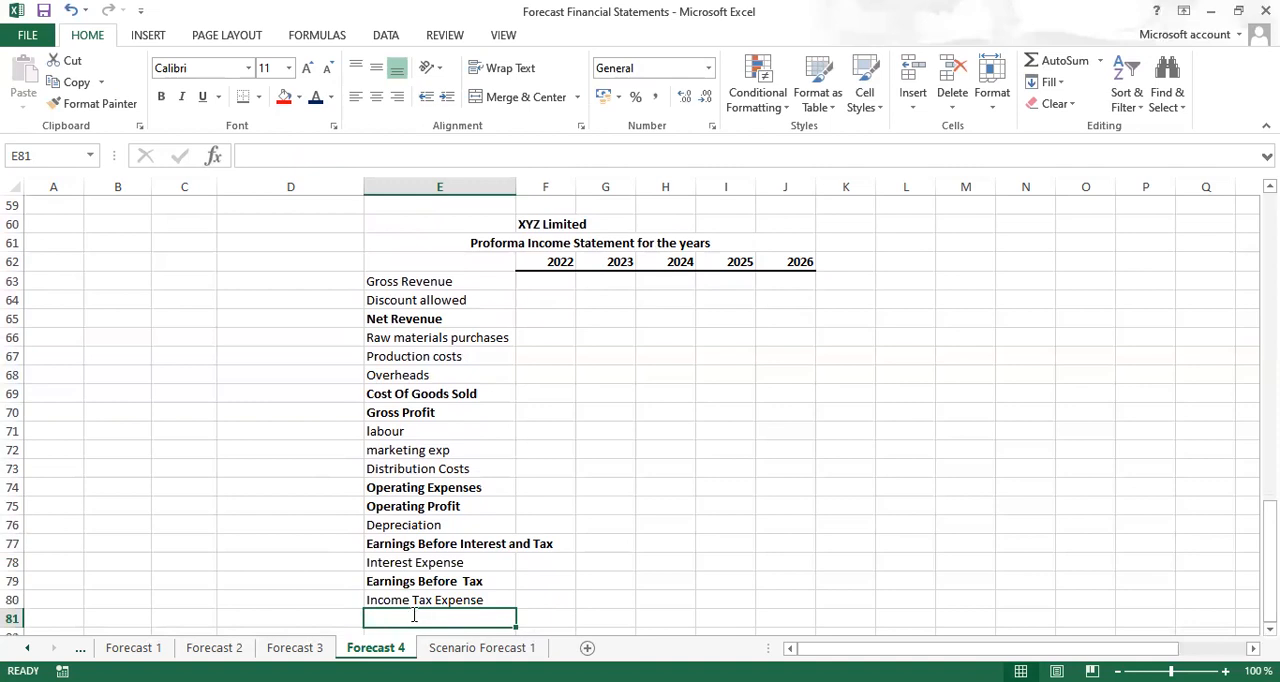
# Enter the label Profit After Tax in bold in cell E81 and autofit column E to its longest label
pyautogui.write('pat')
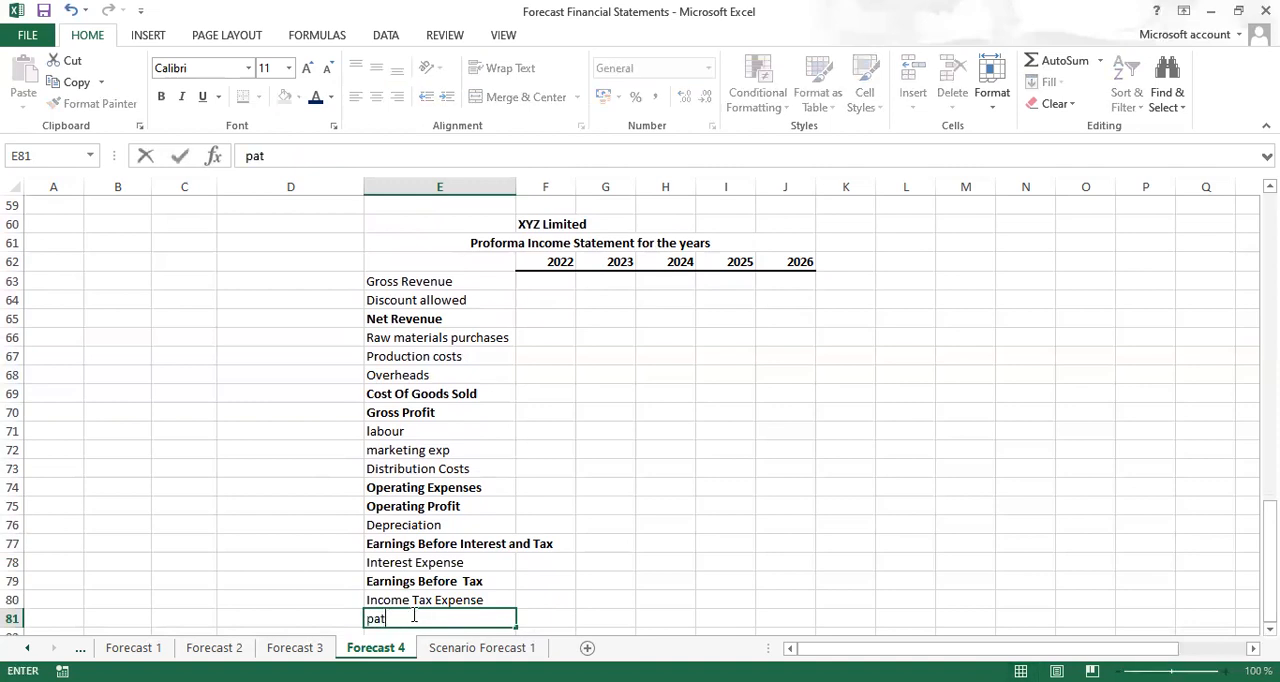
pyautogui.hotkey('ctrl', 'Return')
pyautogui.hotkey('ctrl', 'b')
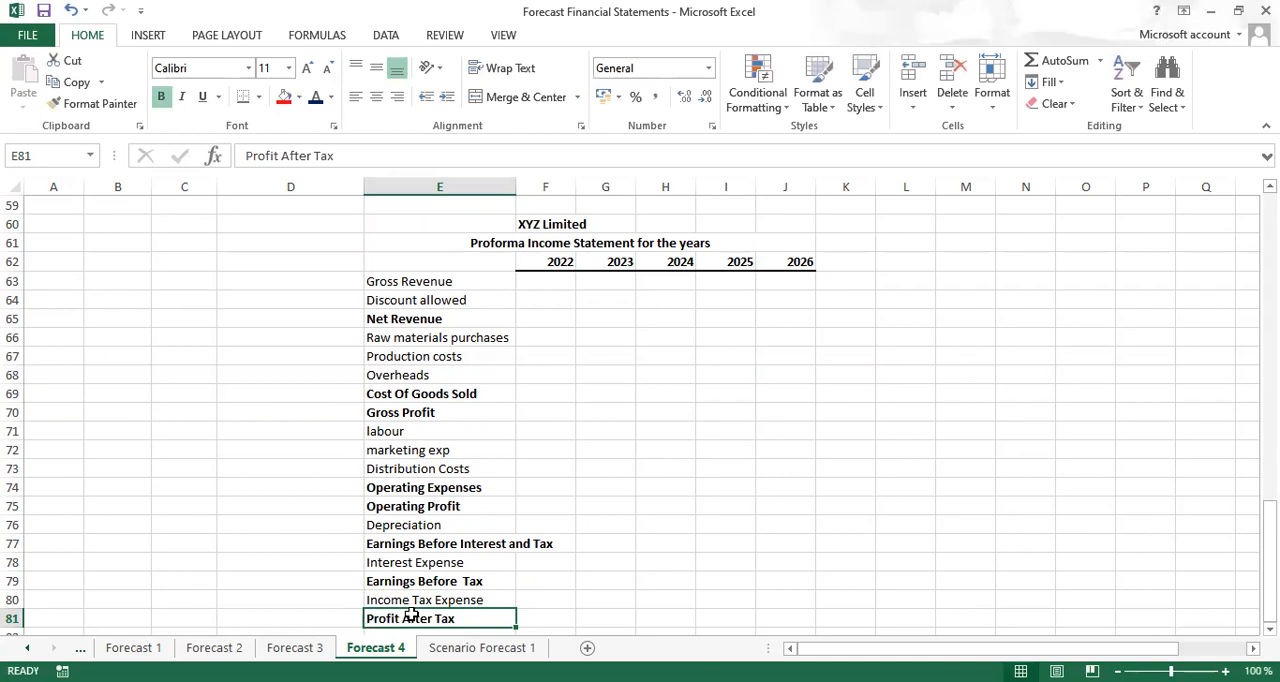
pyautogui.doubleClick(516, 185)
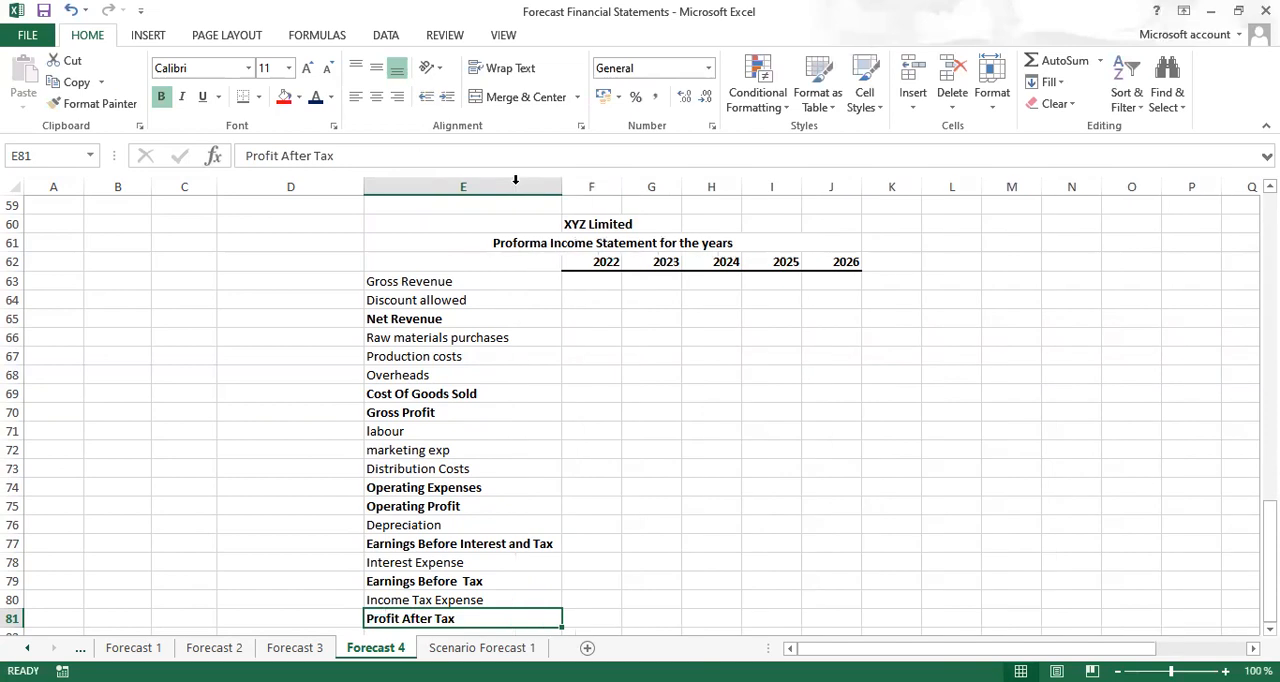
pyautogui.click(252, 301)
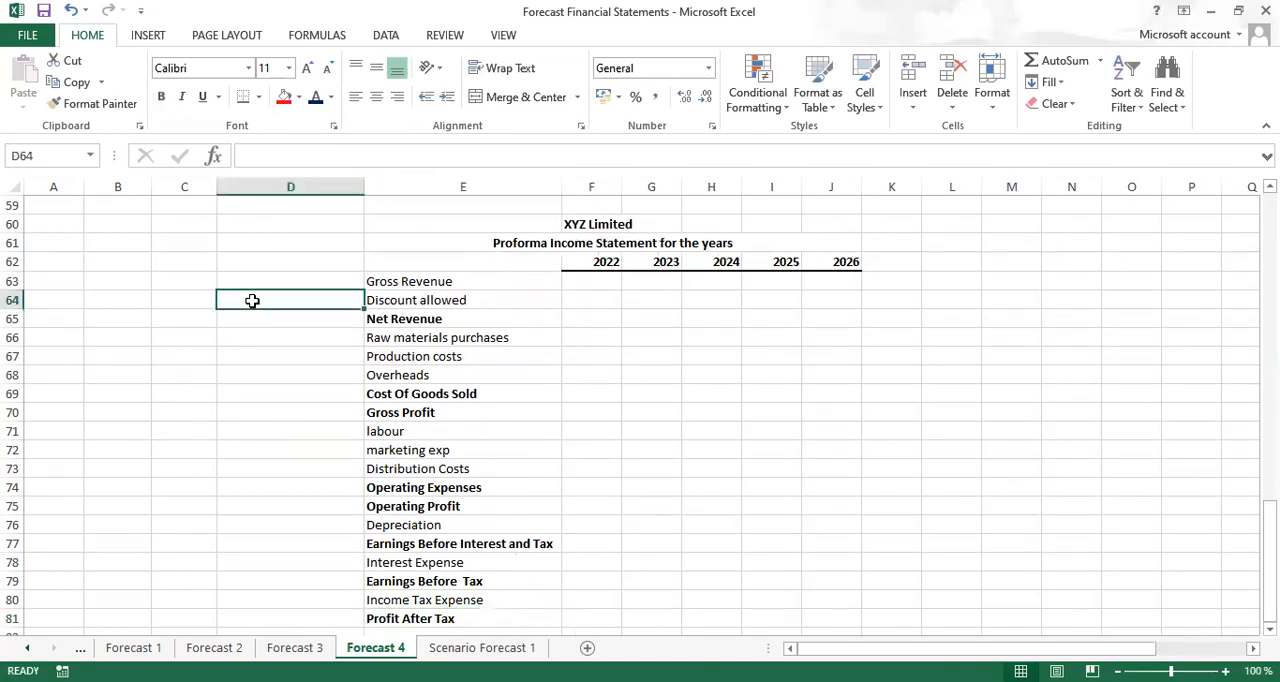